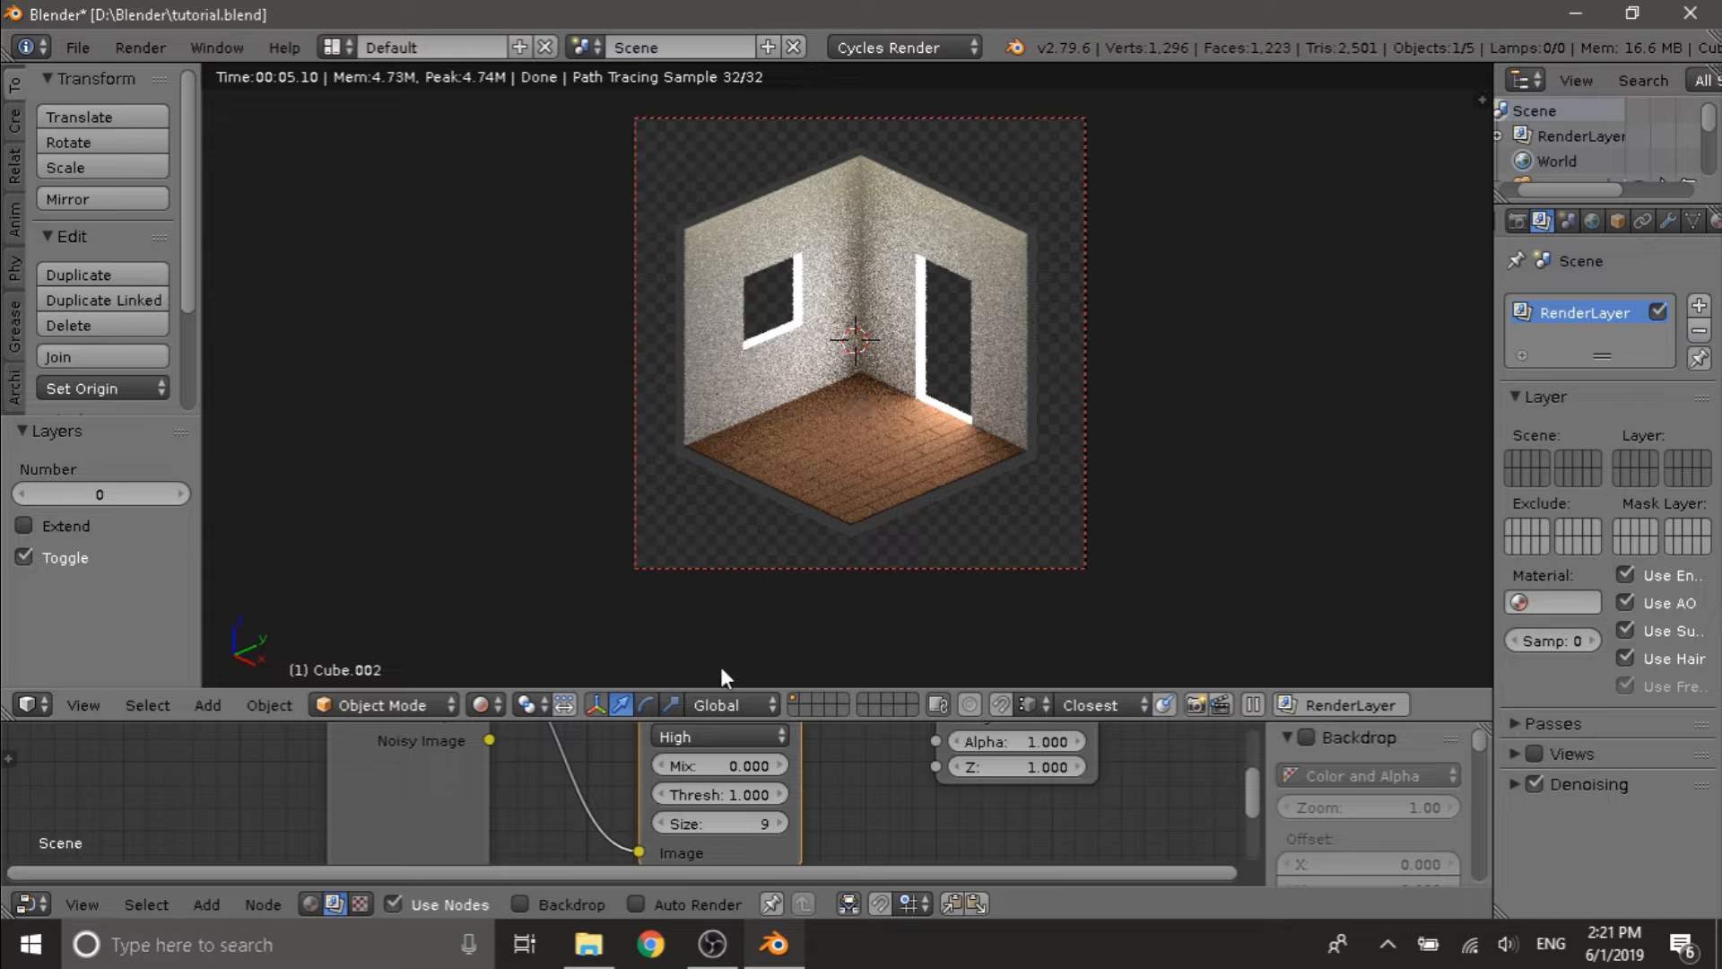
- Switch the 3D viewport's shading from rendered to Solid
{"action": "scroll", "coordinate": [1633, 235], "scroll_direction": "down", "scroll_amount": 2}
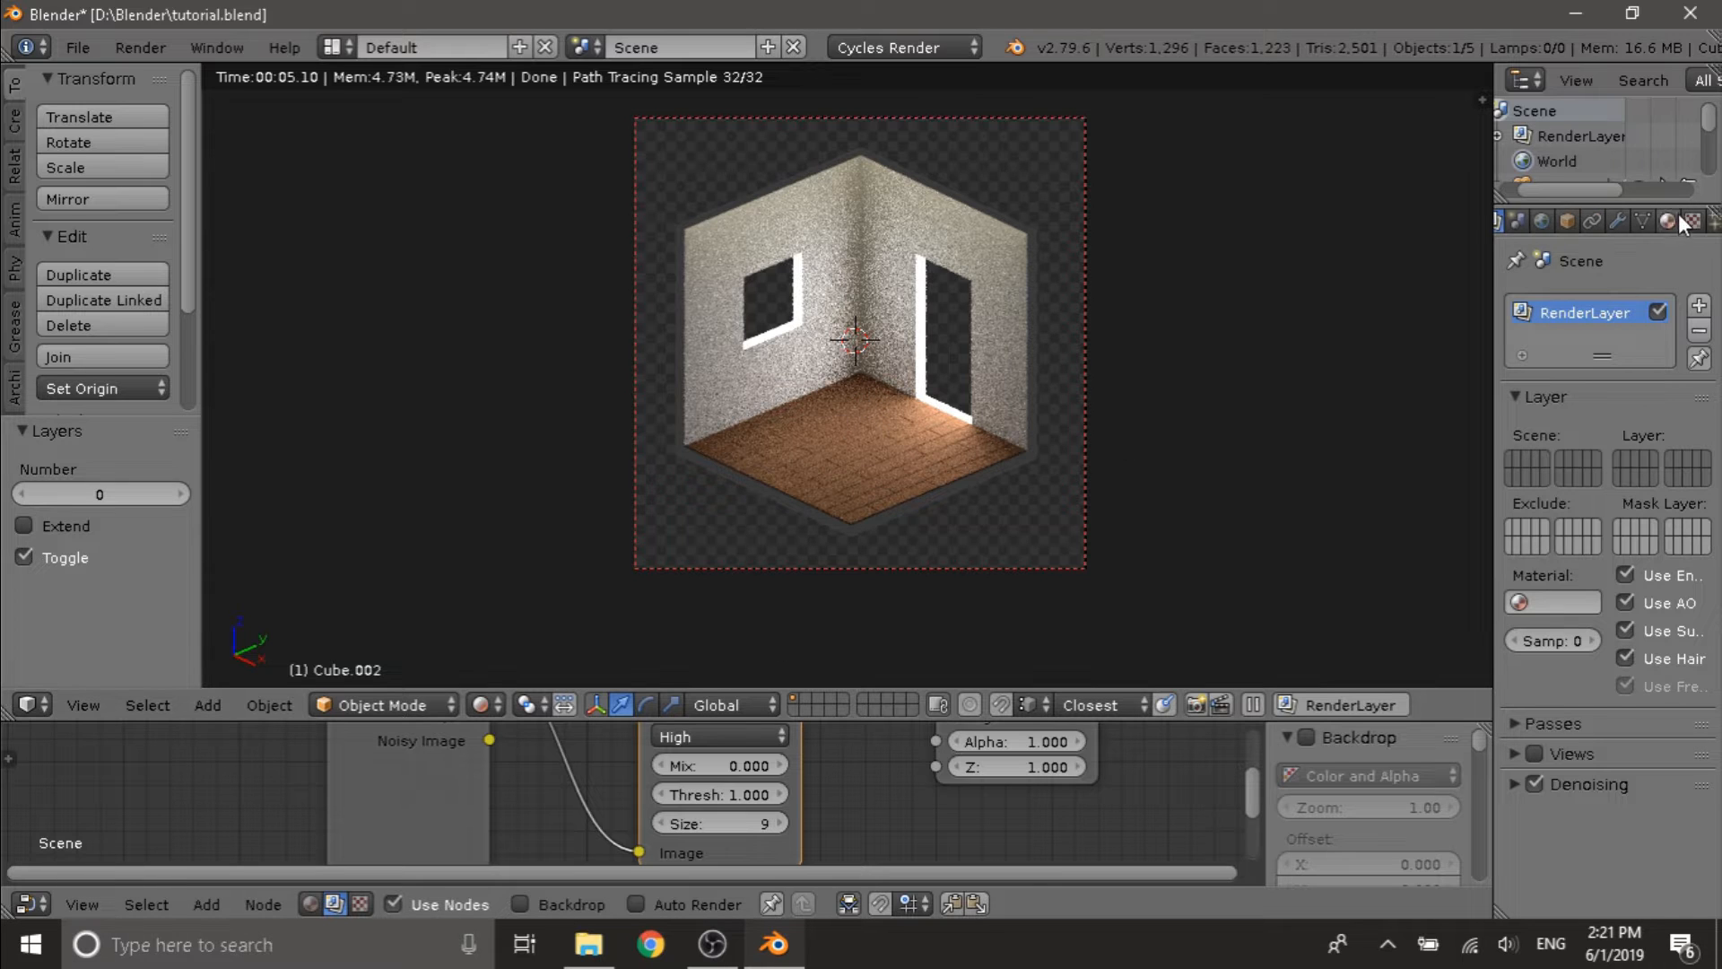
{"action": "left_click", "coordinate": [483, 705]}
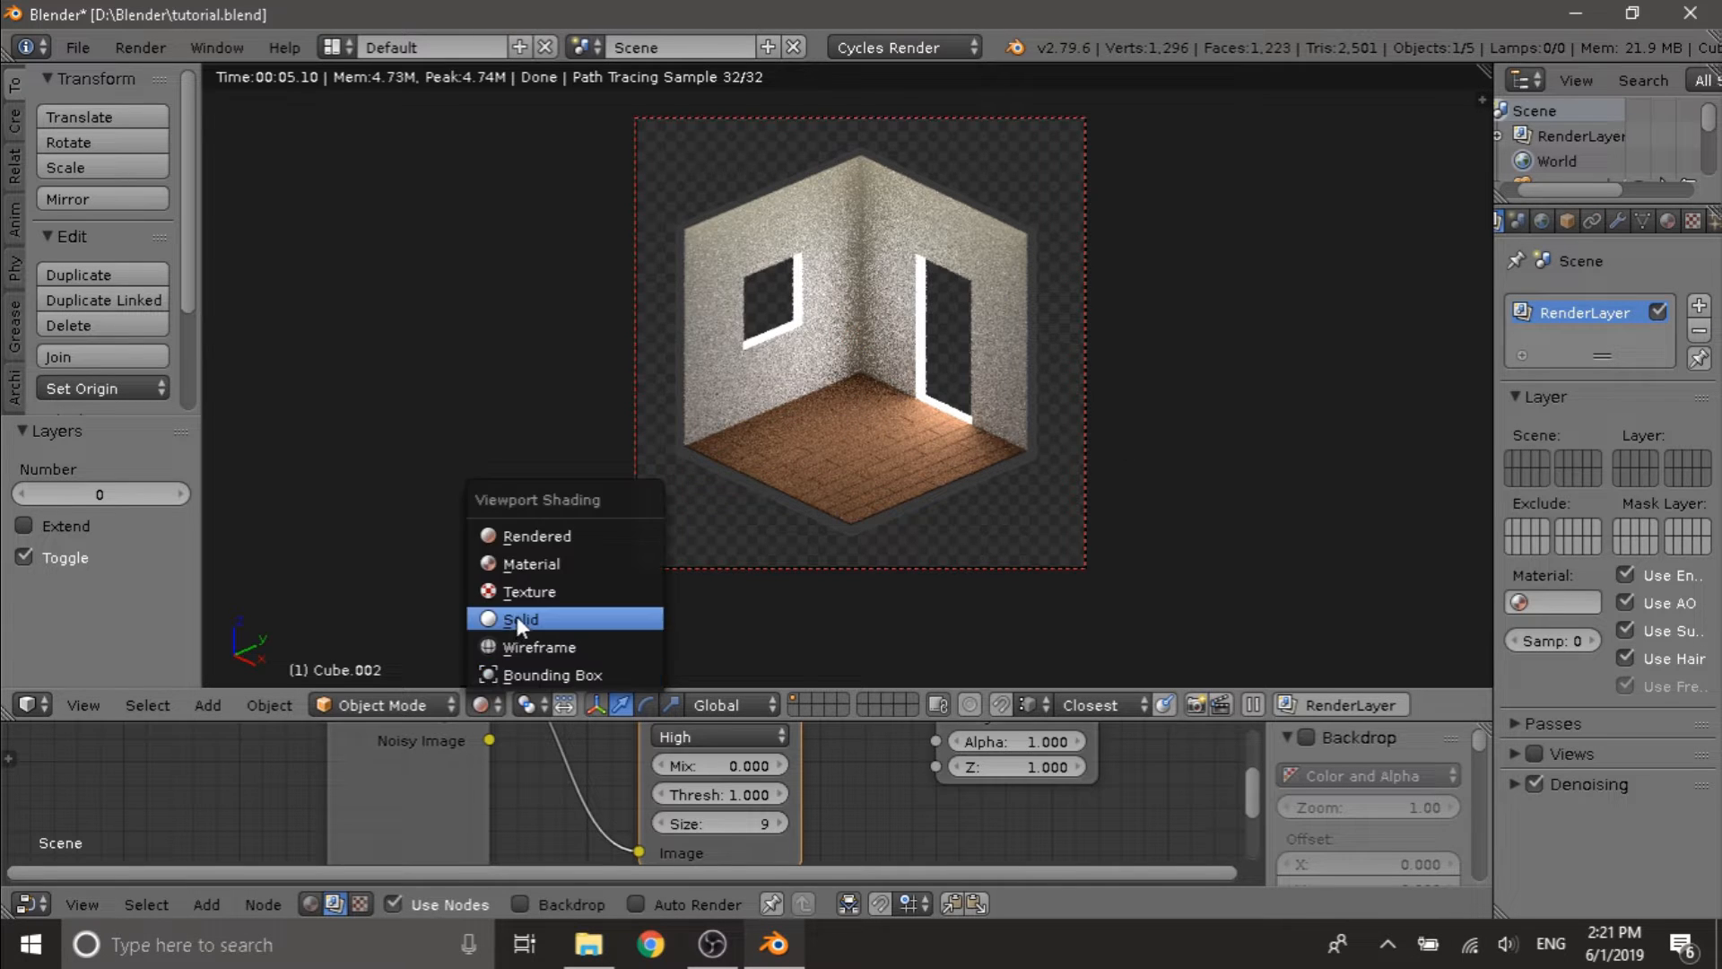
{"action": "left_click", "coordinate": [519, 618]}
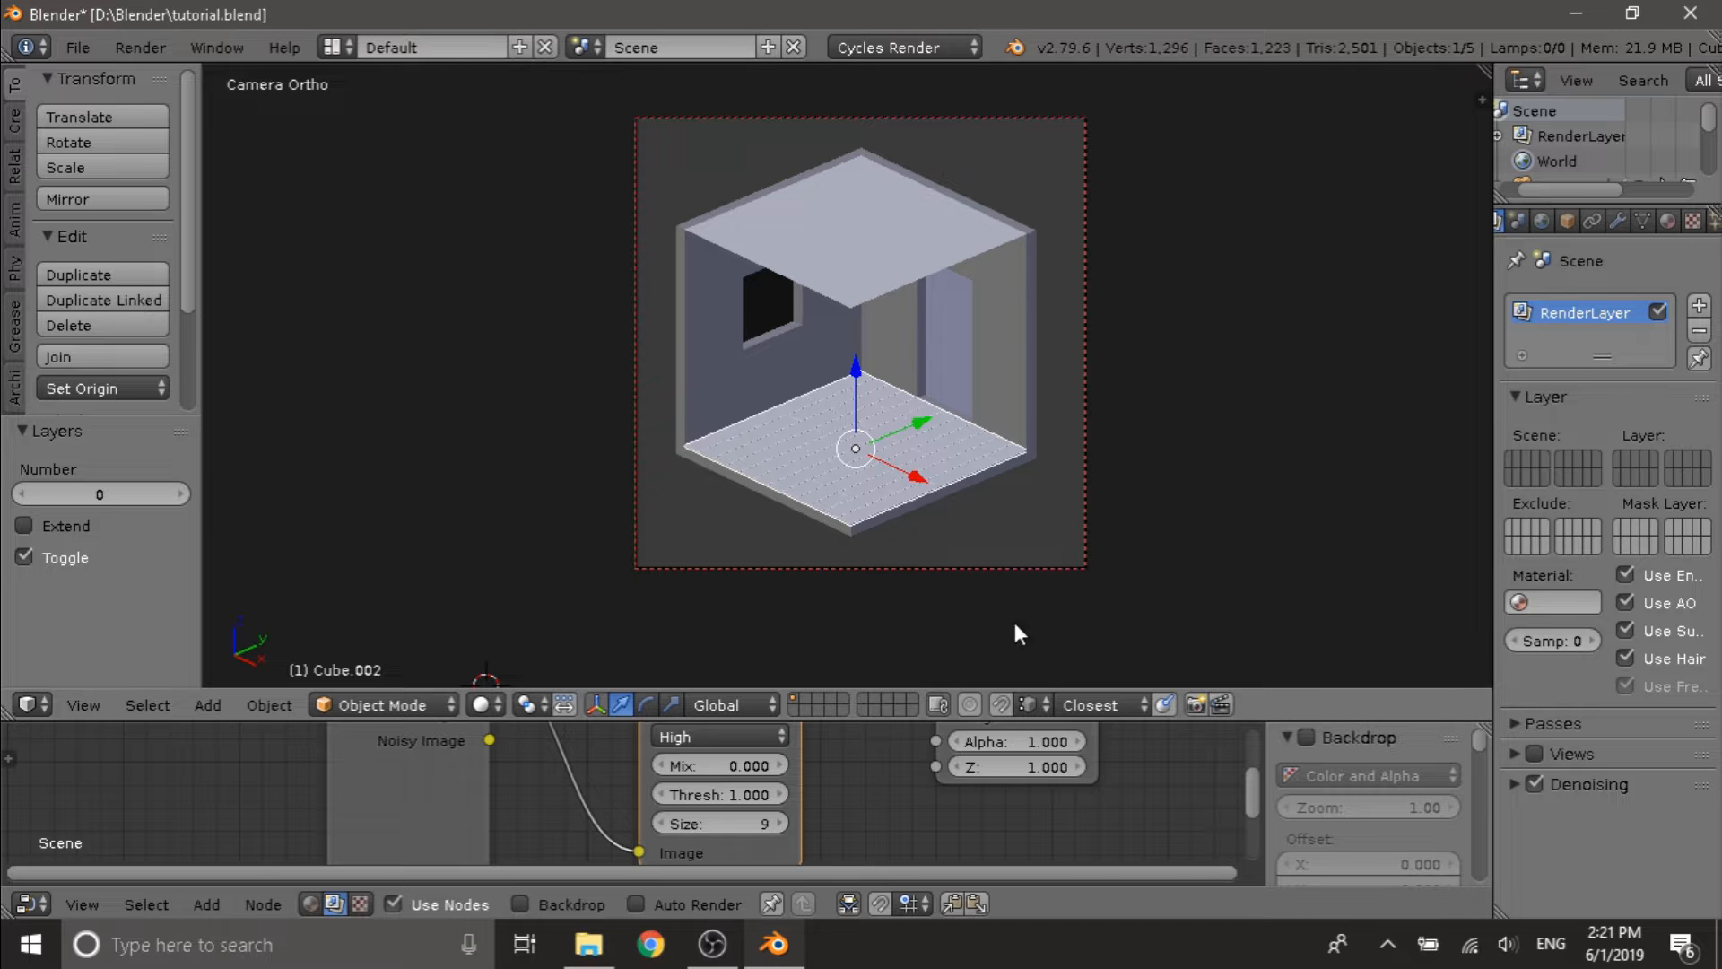
- Enlarge the node editor over the 3D viewport and show the floor's material shader nodes
{"action": "left_click_drag", "start_coordinate": [1017, 723], "coordinate": [973, 117]}
{"action": "left_click", "coordinate": [317, 903]}
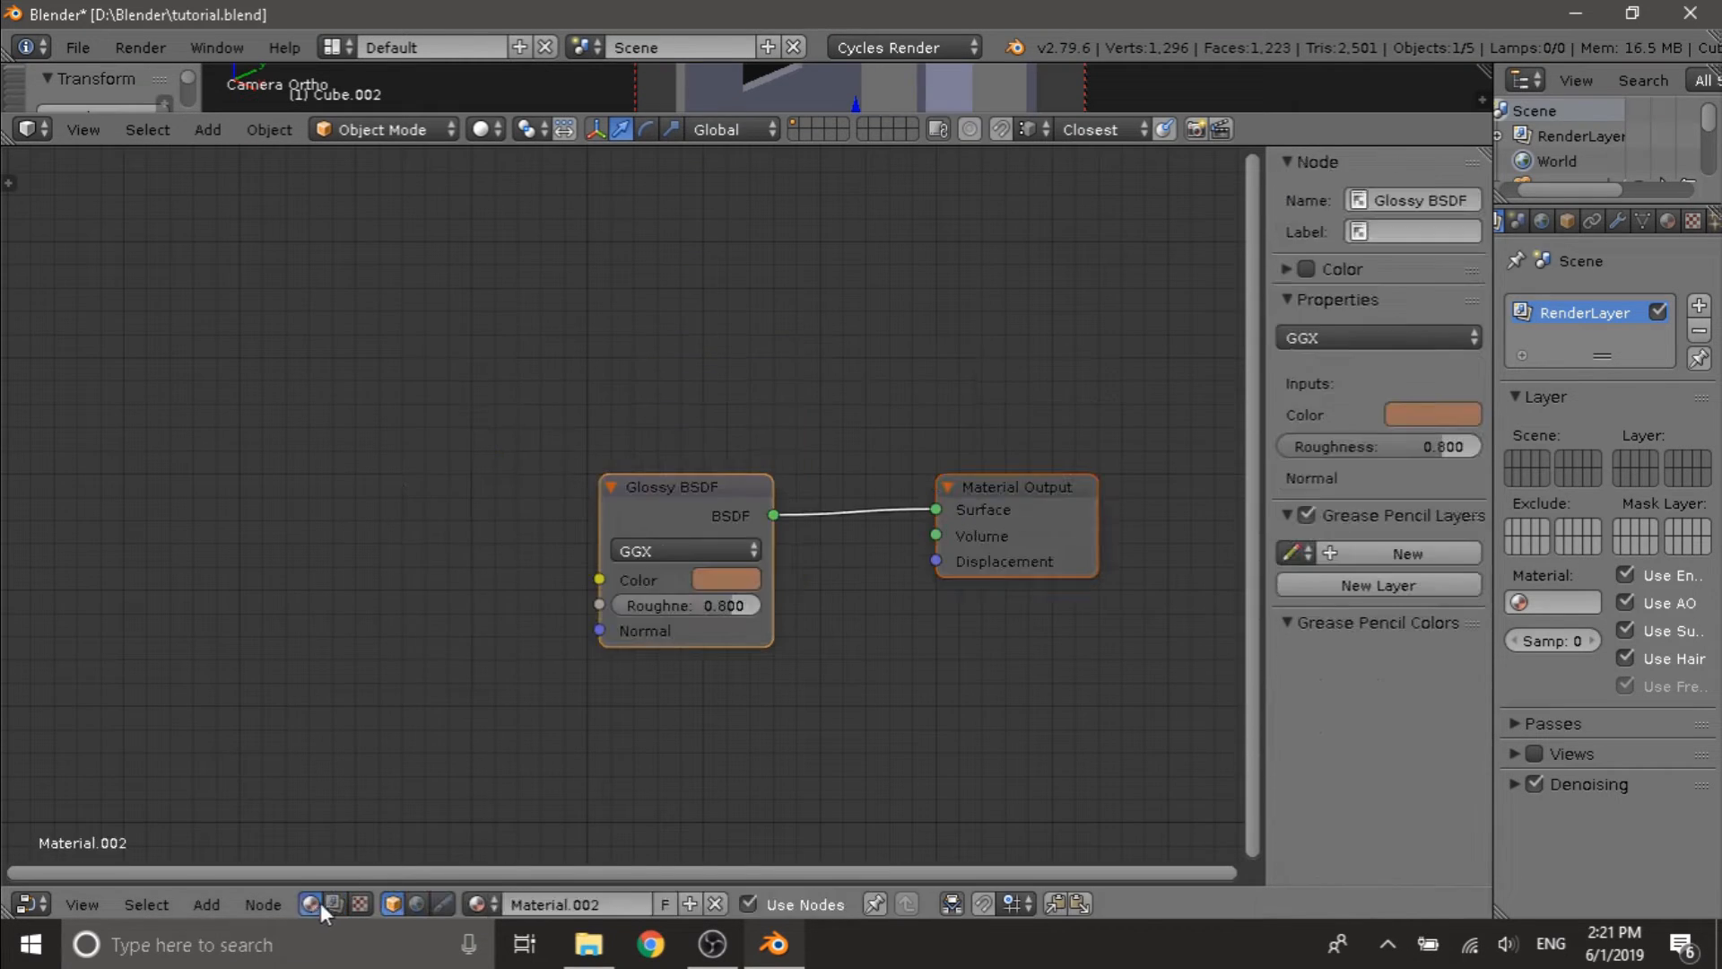
{"action": "middle_click_drag", "start_coordinate": [644, 651], "coordinate": [576, 662]}
{"action": "scroll", "coordinate": [592, 655], "scroll_direction": "down", "scroll_amount": 2}
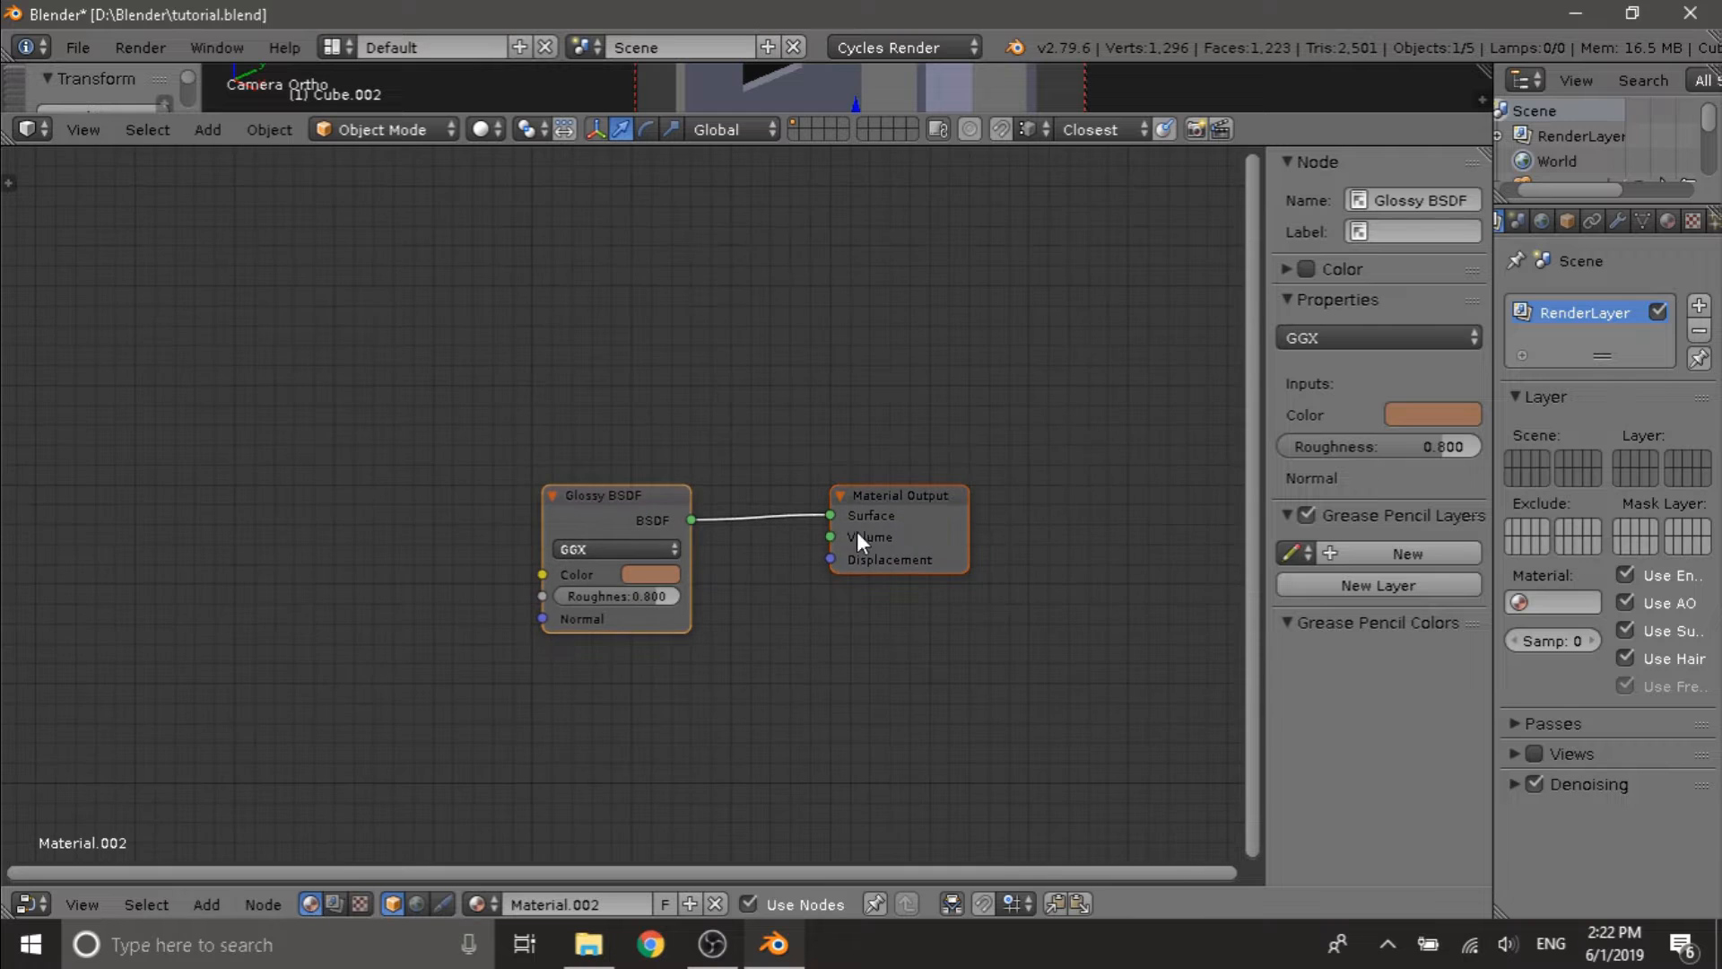
- Remove the floor object's existing material slot and add three empty material slots
{"action": "left_click", "coordinate": [1669, 220]}
{"action": "left_click", "coordinate": [1677, 331]}
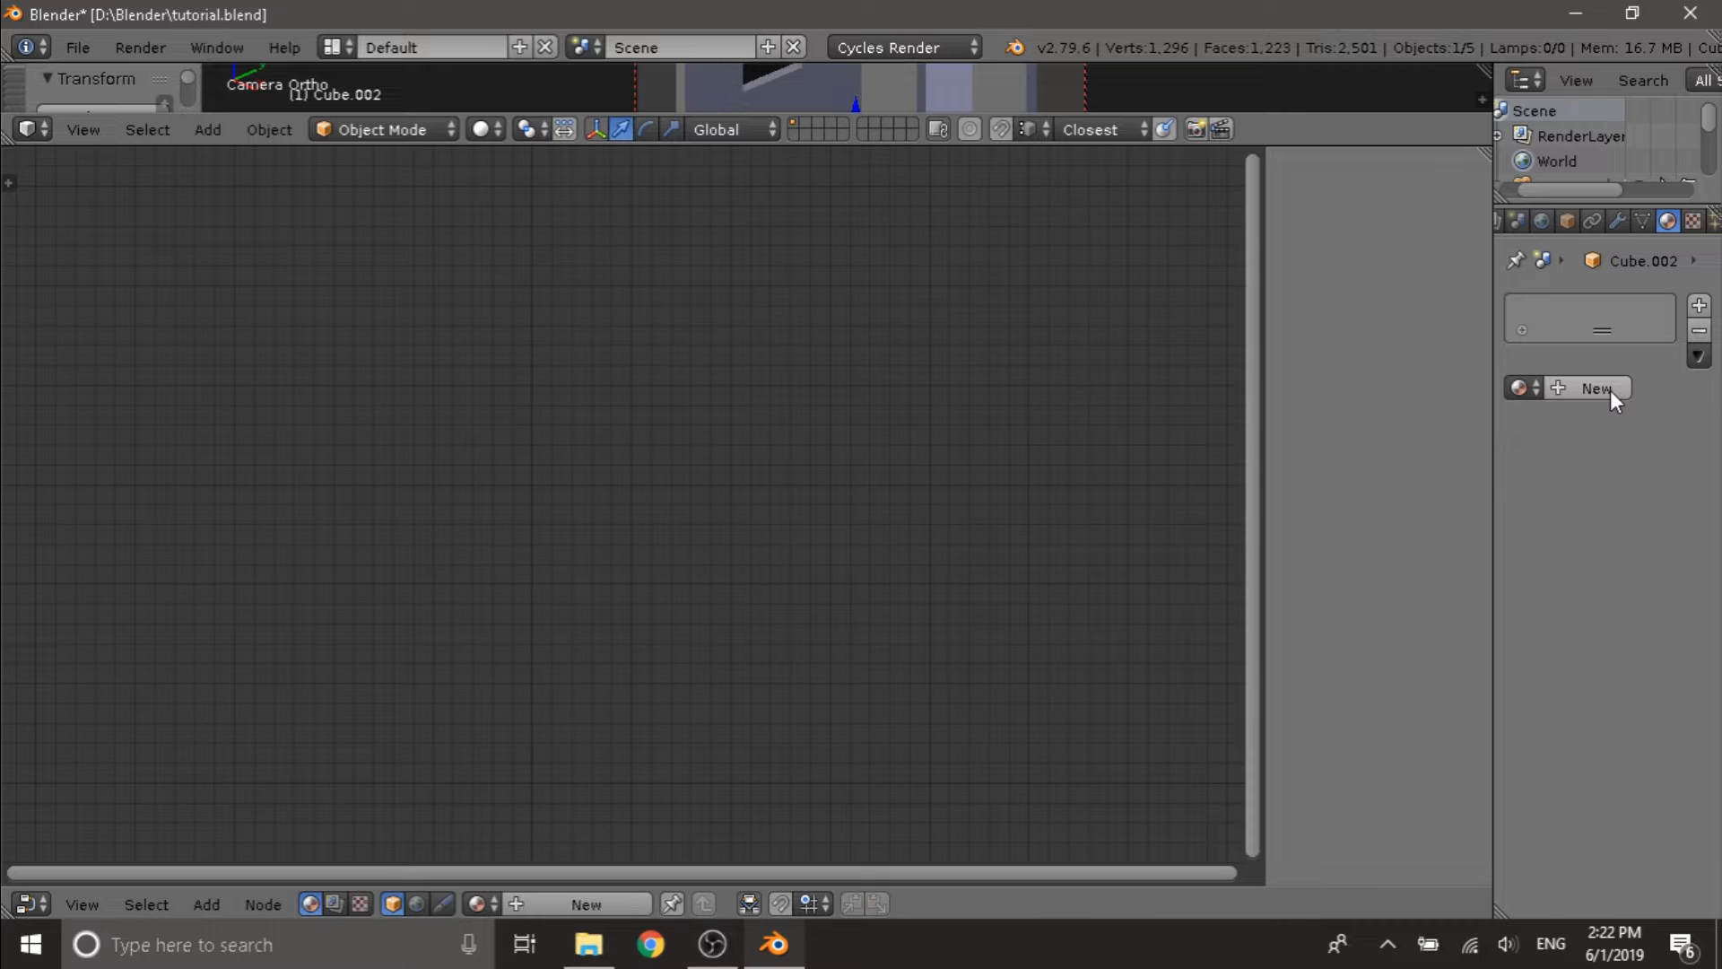
{"action": "left_click", "coordinate": [1699, 306]}
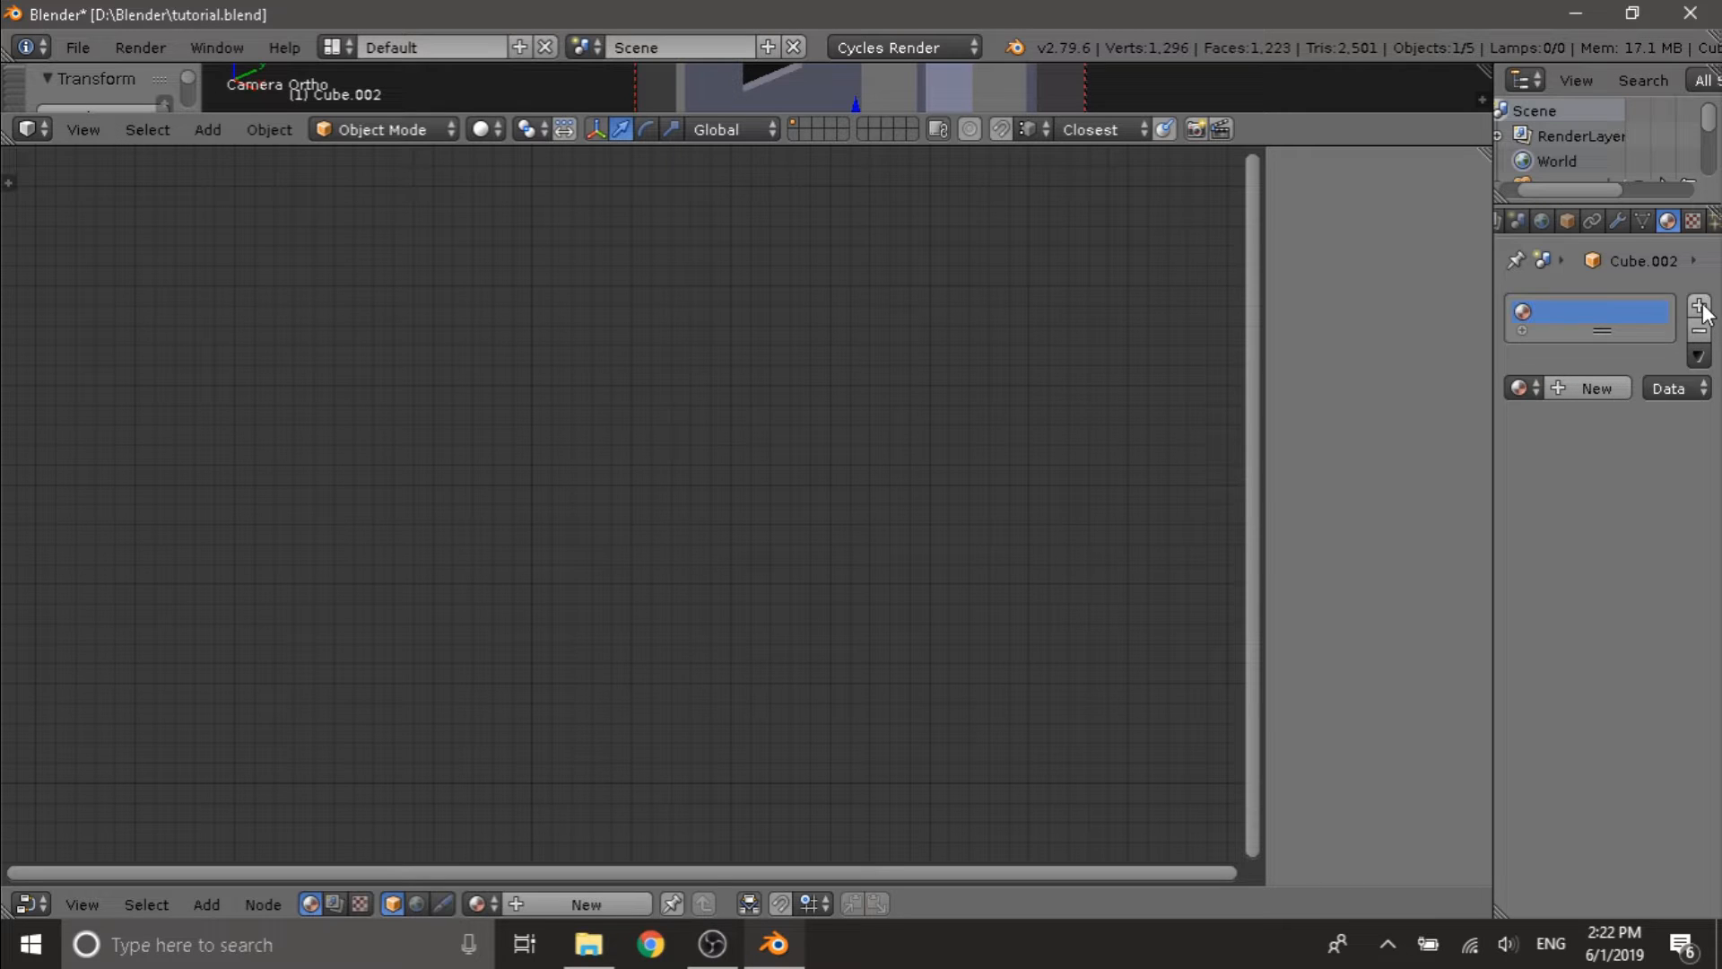
{"action": "left_click", "coordinate": [1699, 306]}
{"action": "left_click", "coordinate": [1699, 306]}
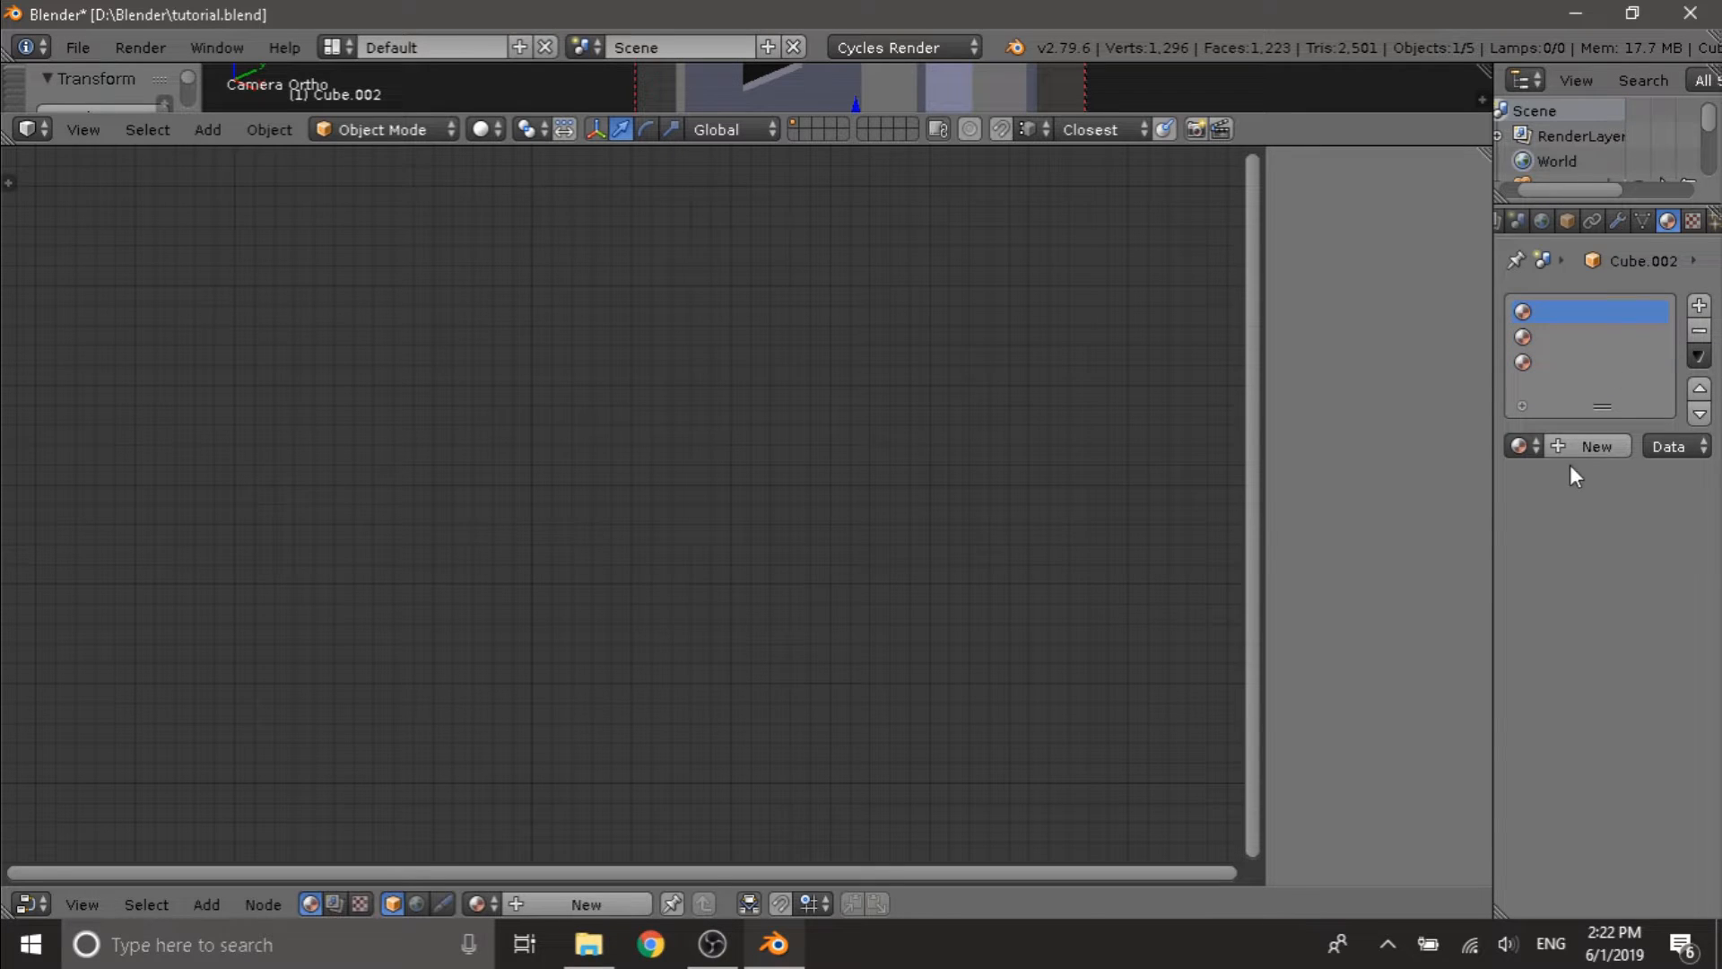
- Create a new material in each of the three slots and name them 1, 2 and 3
{"action": "left_click", "coordinate": [1576, 447]}
{"action": "left_click", "coordinate": [1546, 341]}
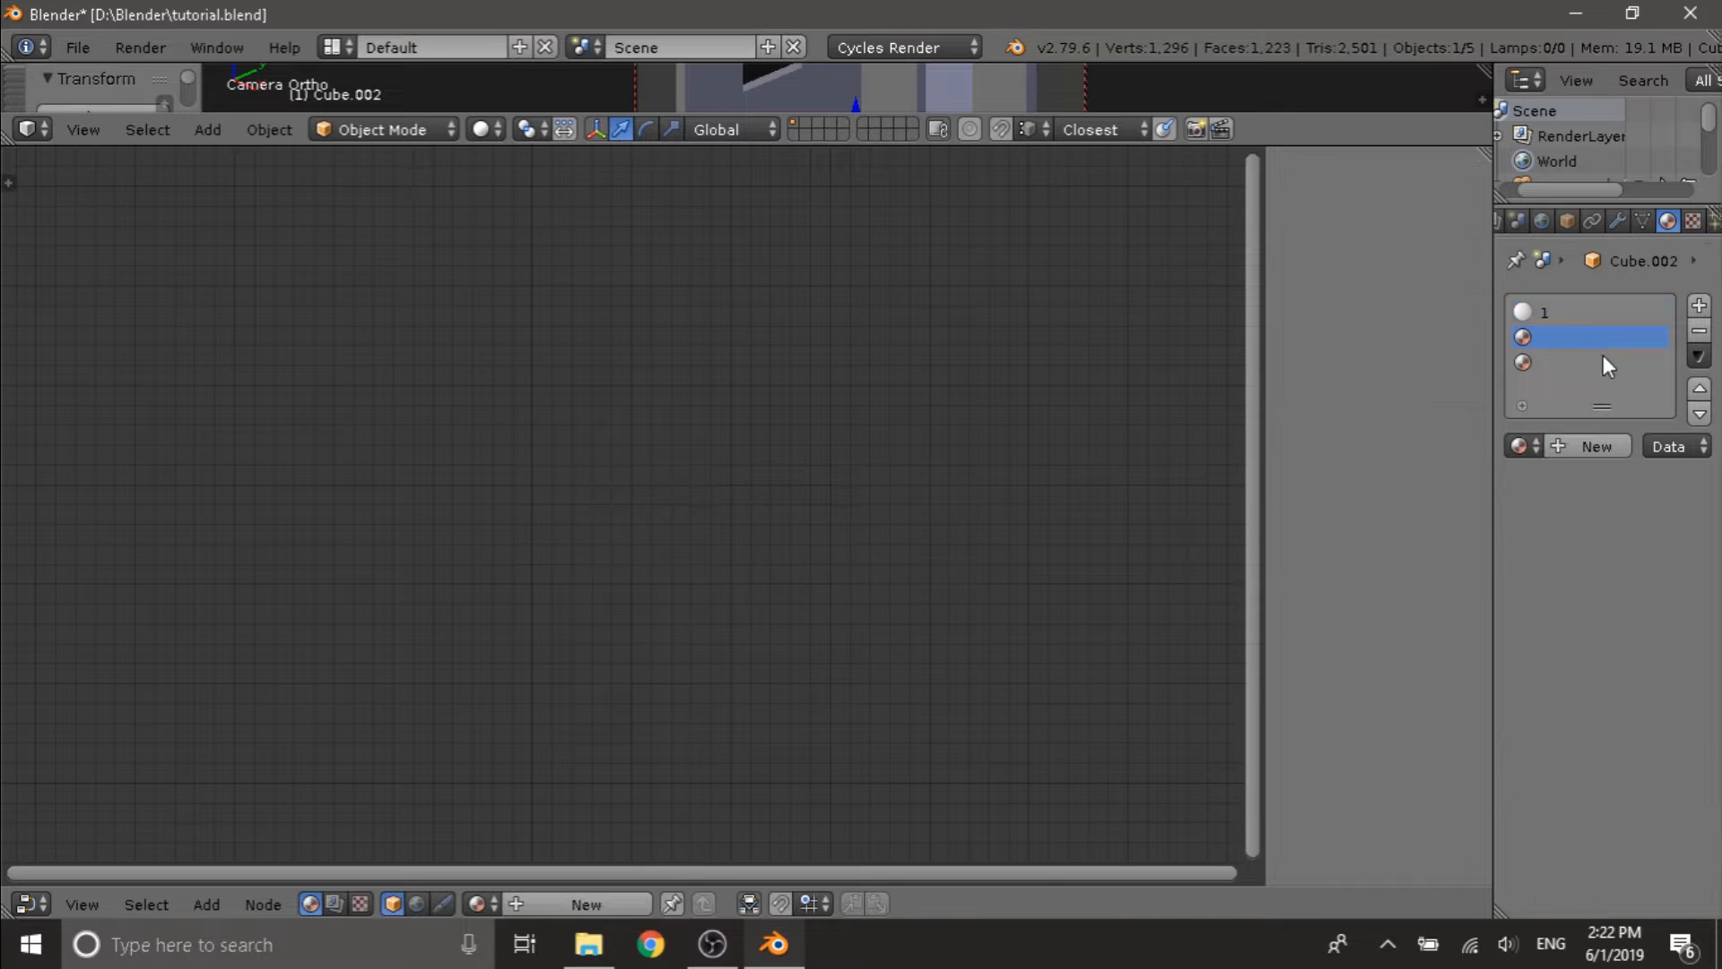
{"action": "left_click", "coordinate": [1595, 446]}
{"action": "left_click", "coordinate": [1555, 363]}
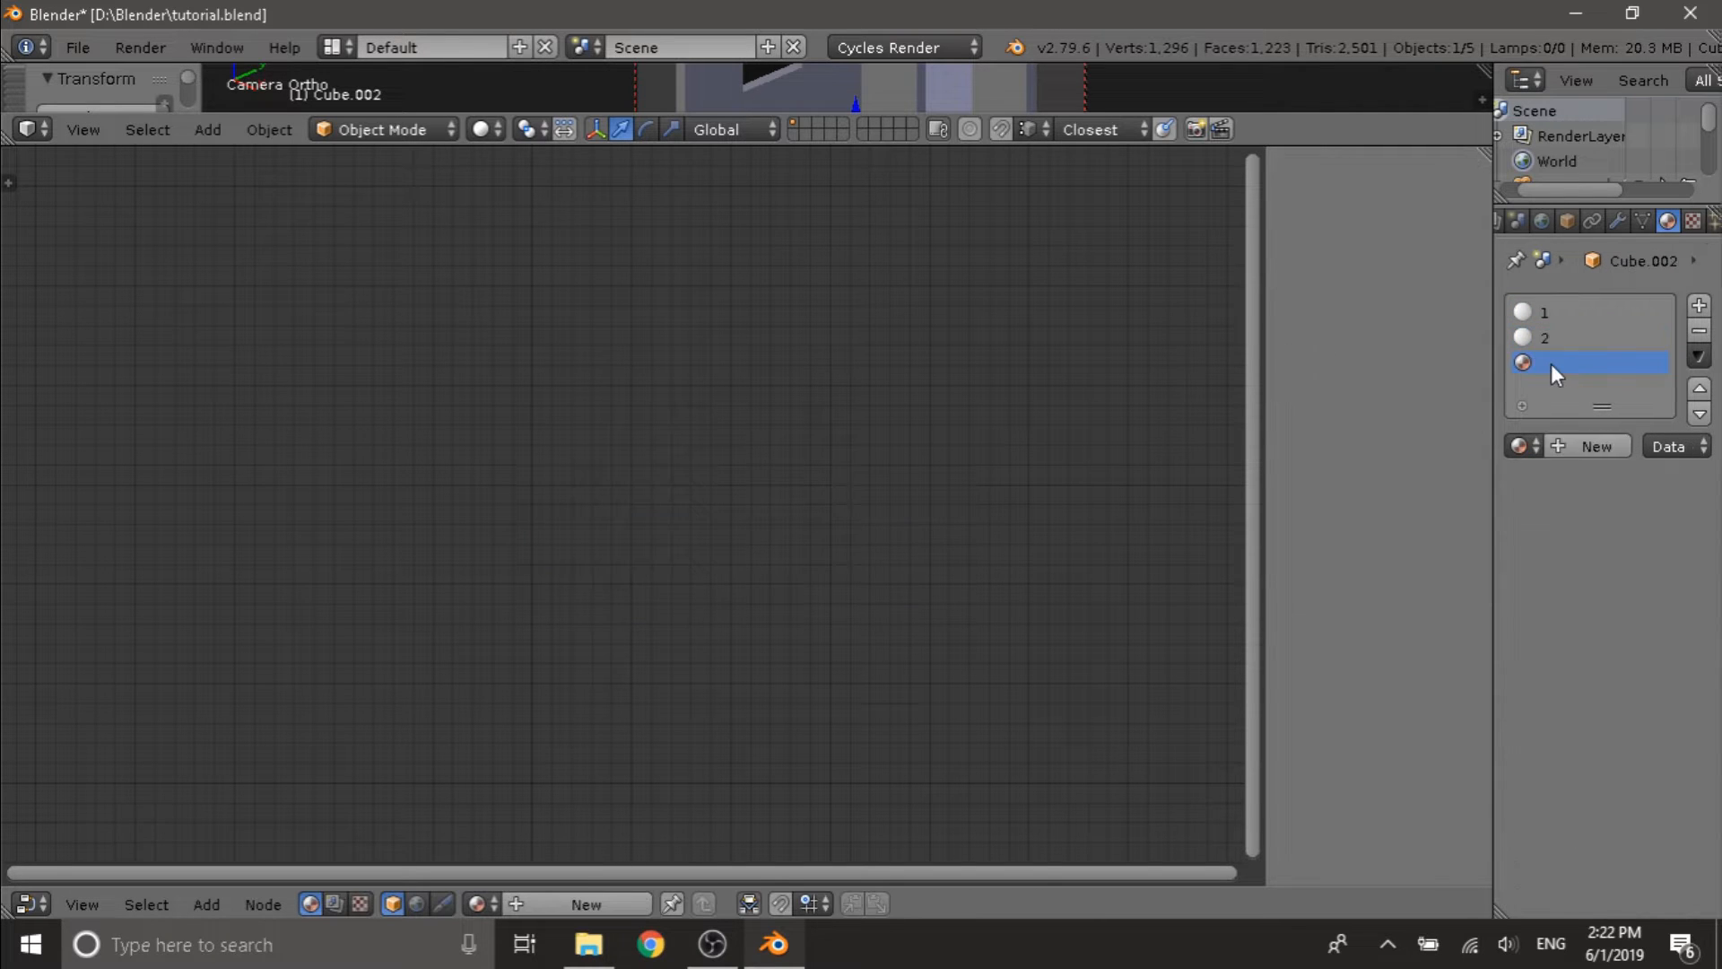
{"action": "left_click", "coordinate": [1595, 446]}
{"action": "double_click", "coordinate": [1576, 361]}
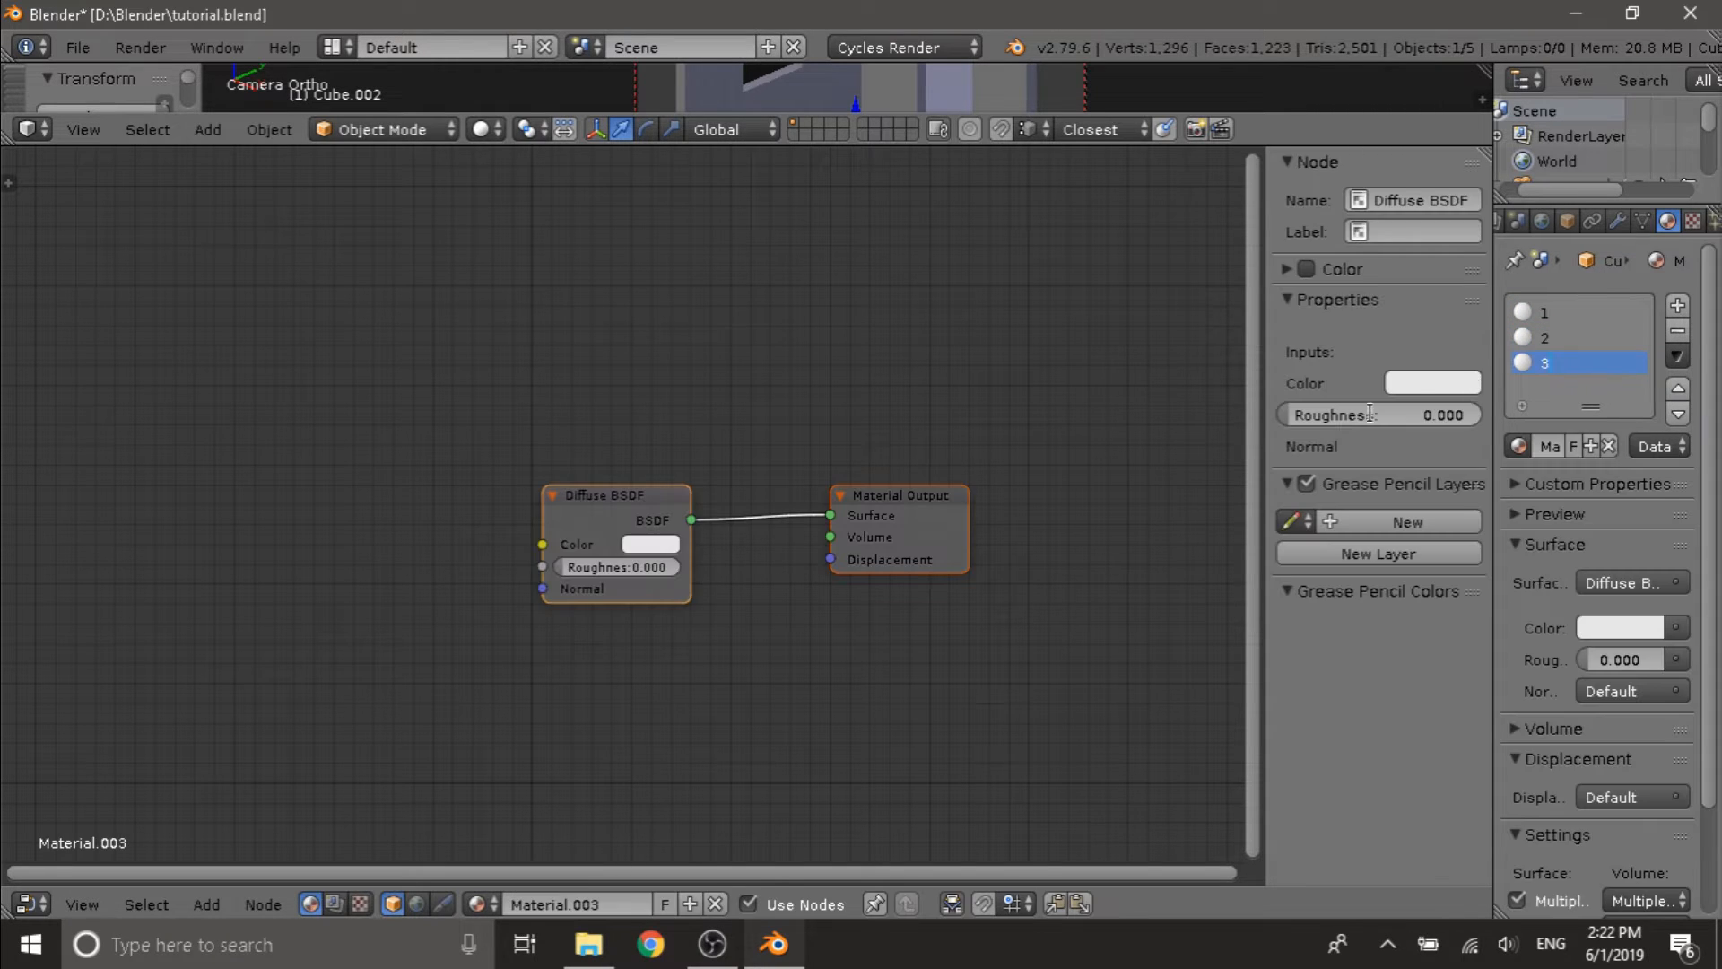
{"action": "type", "text": "3"}
{"action": "key", "text": "Return"}
- Delete the Diffuse BSDF node from material 1
{"action": "left_click", "coordinate": [1578, 313]}
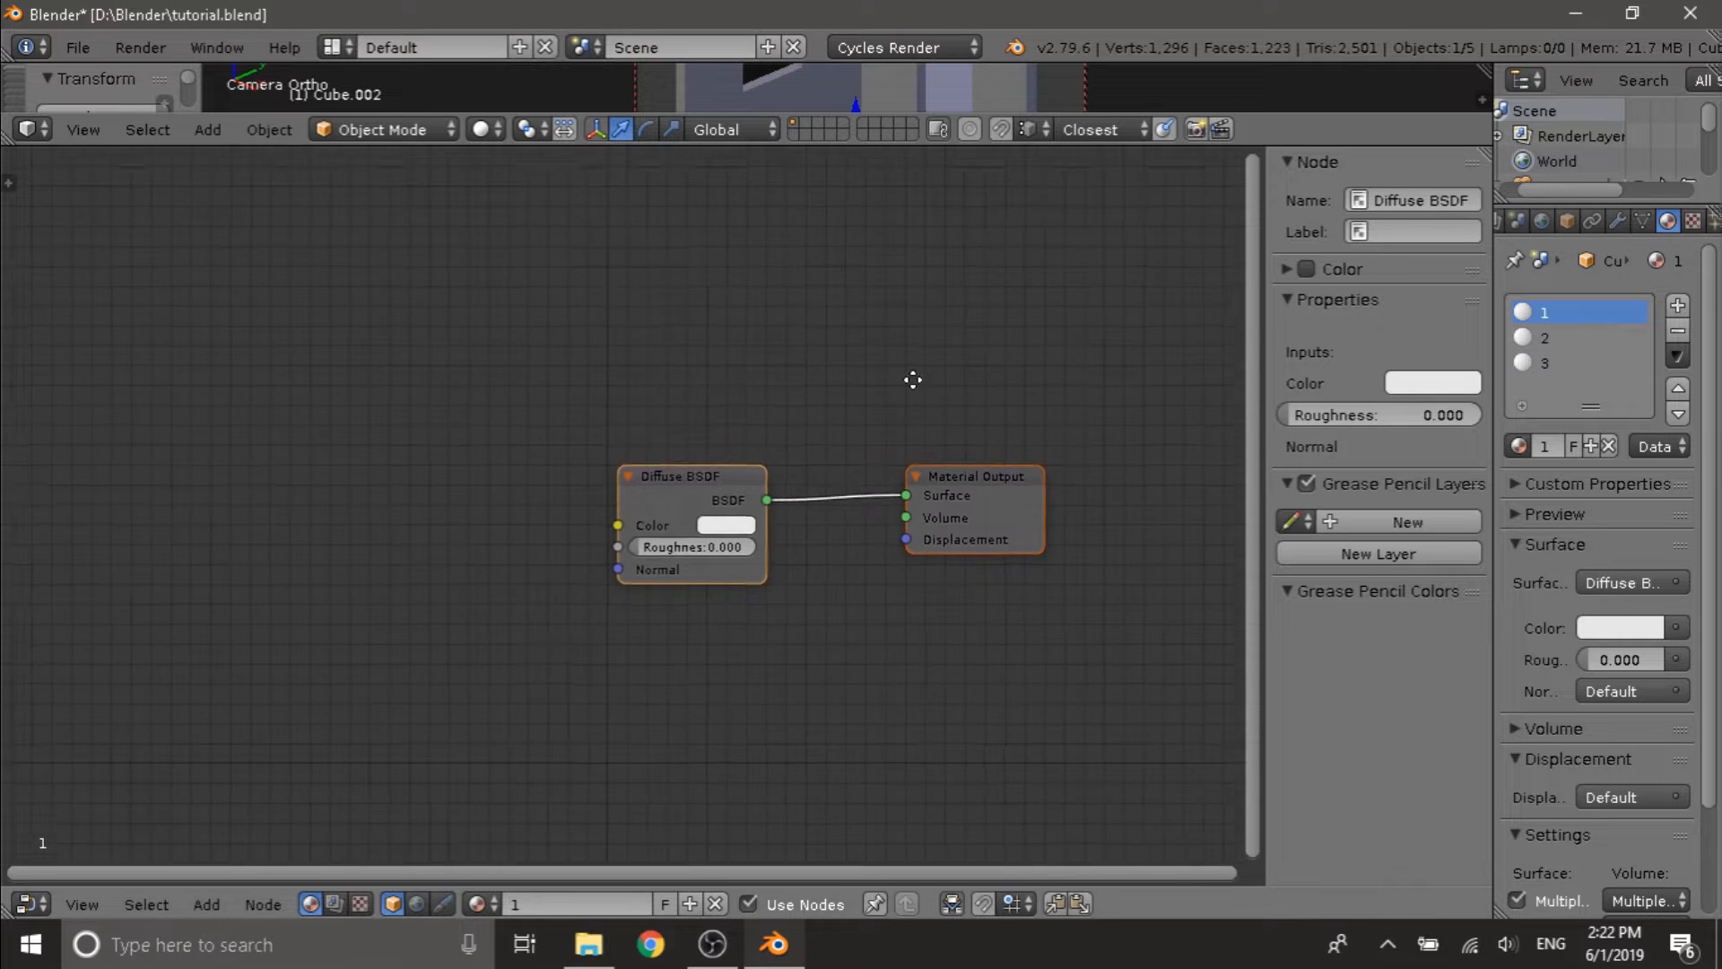
{"action": "left_click_drag", "start_coordinate": [744, 471], "coordinate": [667, 495]}
{"action": "key", "text": "x"}
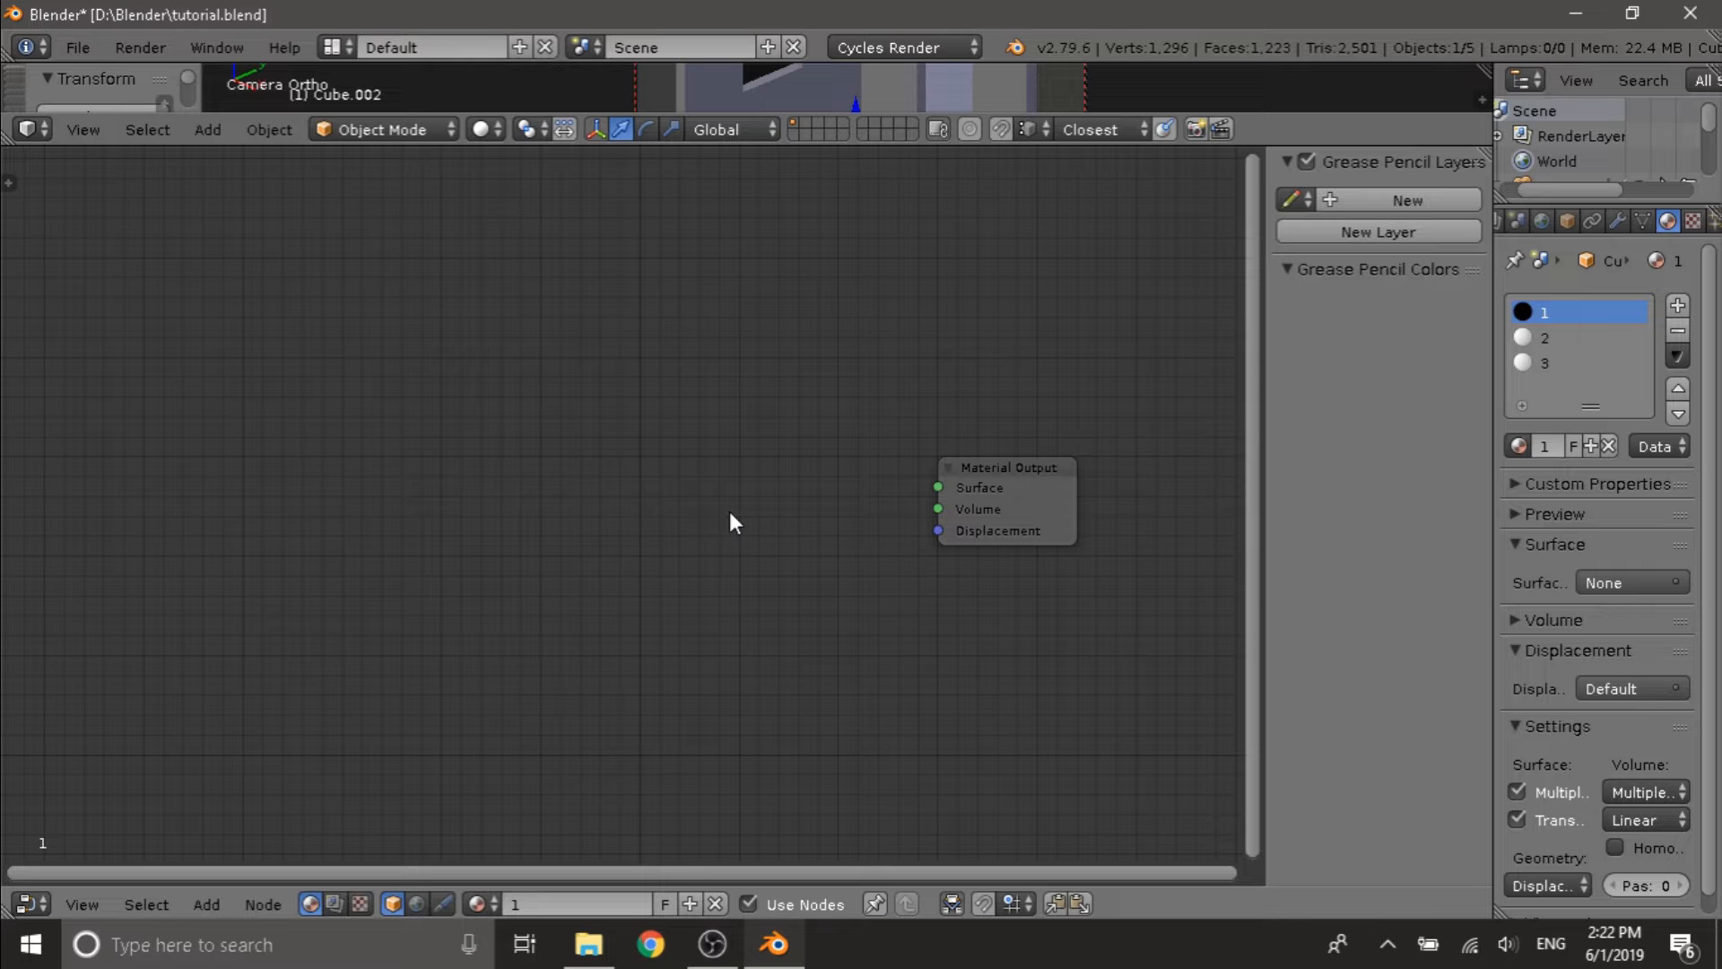
- Add a Mix Shader to material 1, connect it to the output's Surface, and place it beside the Material Output
{"action": "key", "text": "shift+a"}
{"action": "mouse_move", "coordinate": [690, 487]}
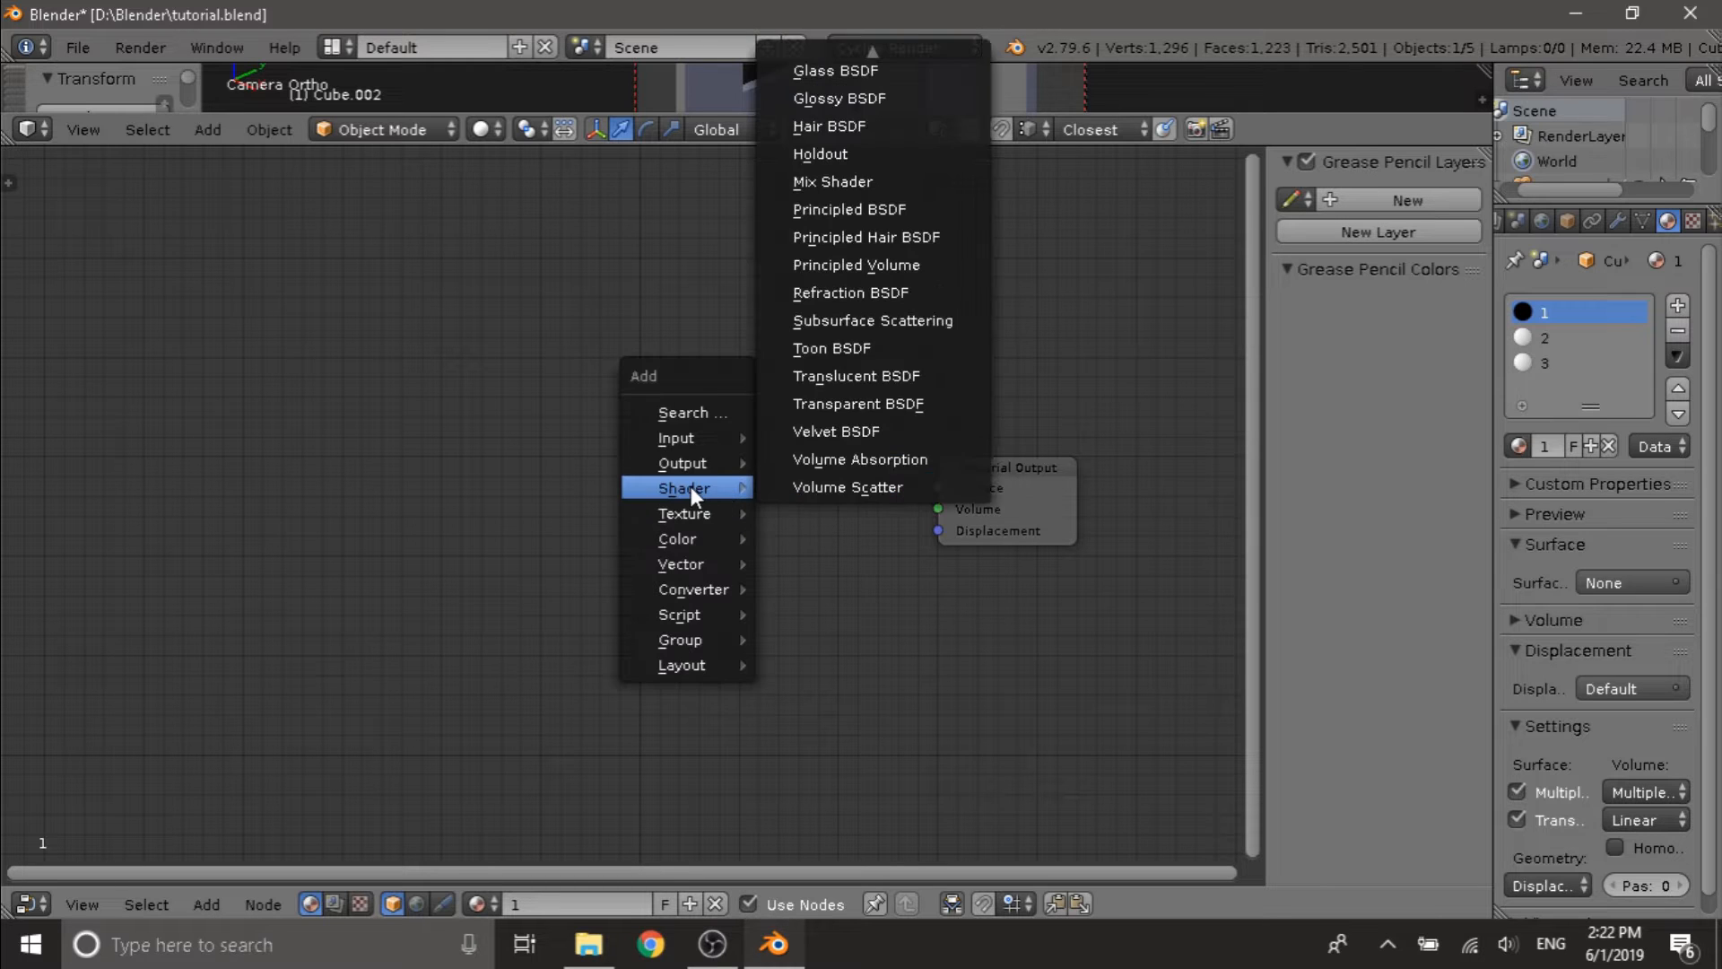
{"action": "left_click", "coordinate": [856, 182]}
{"action": "left_click", "coordinate": [658, 443]}
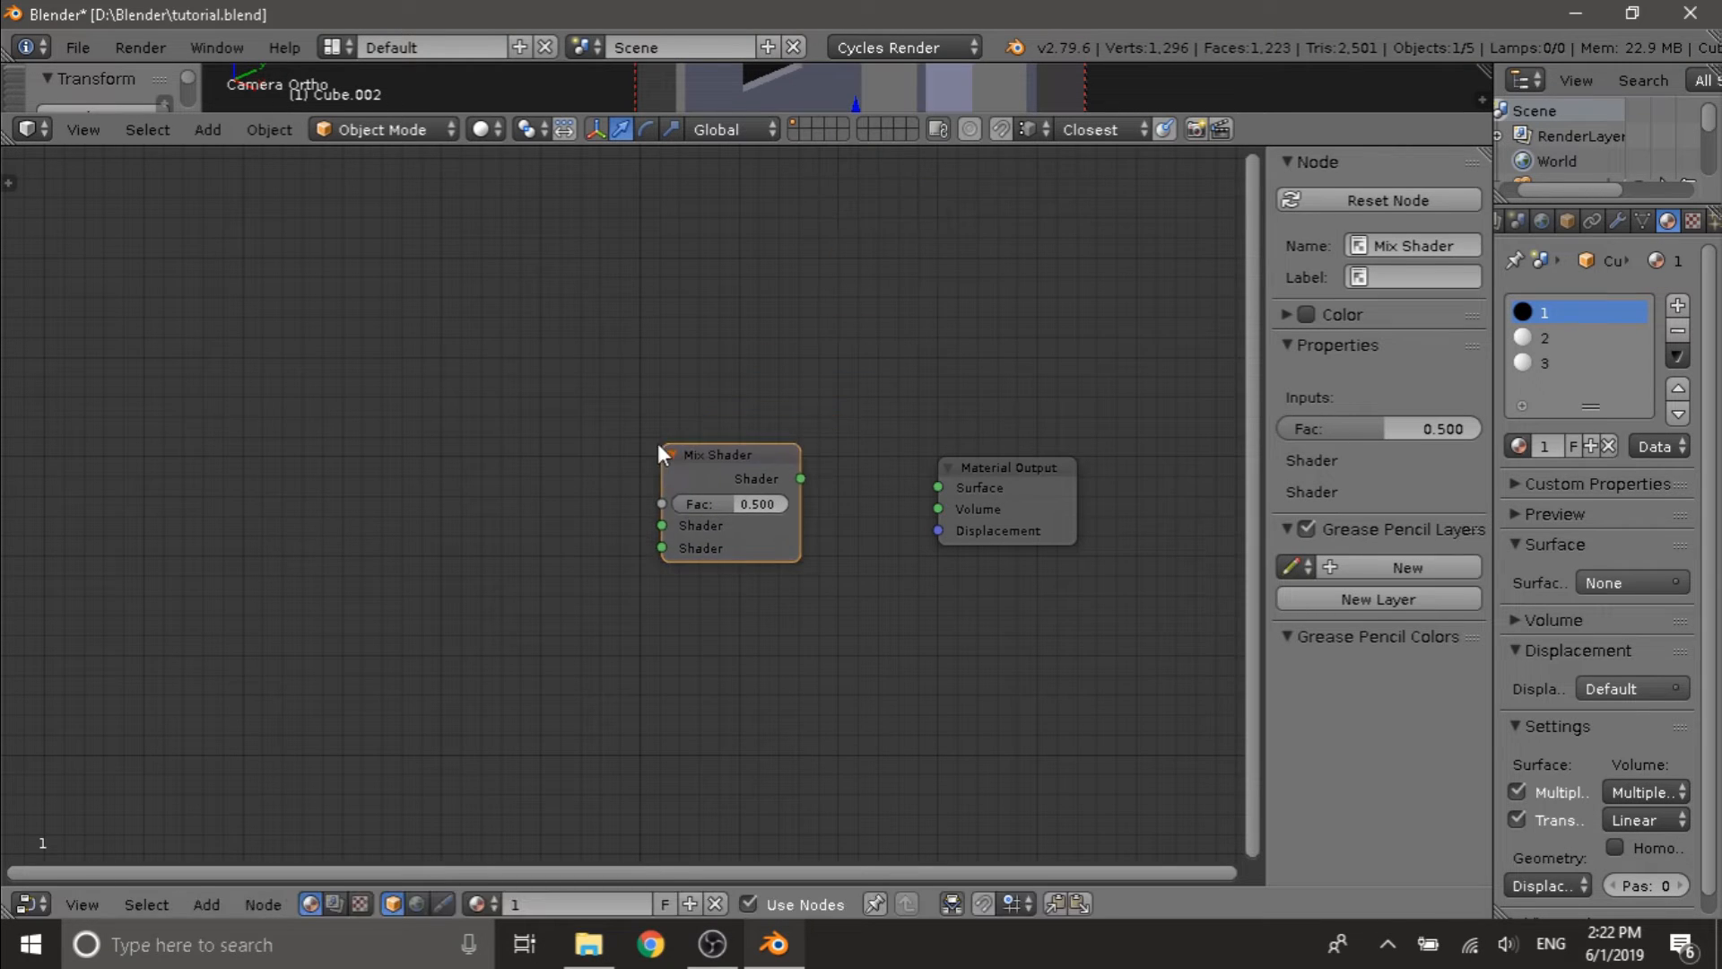
{"action": "left_click_drag", "start_coordinate": [800, 482], "coordinate": [938, 487]}
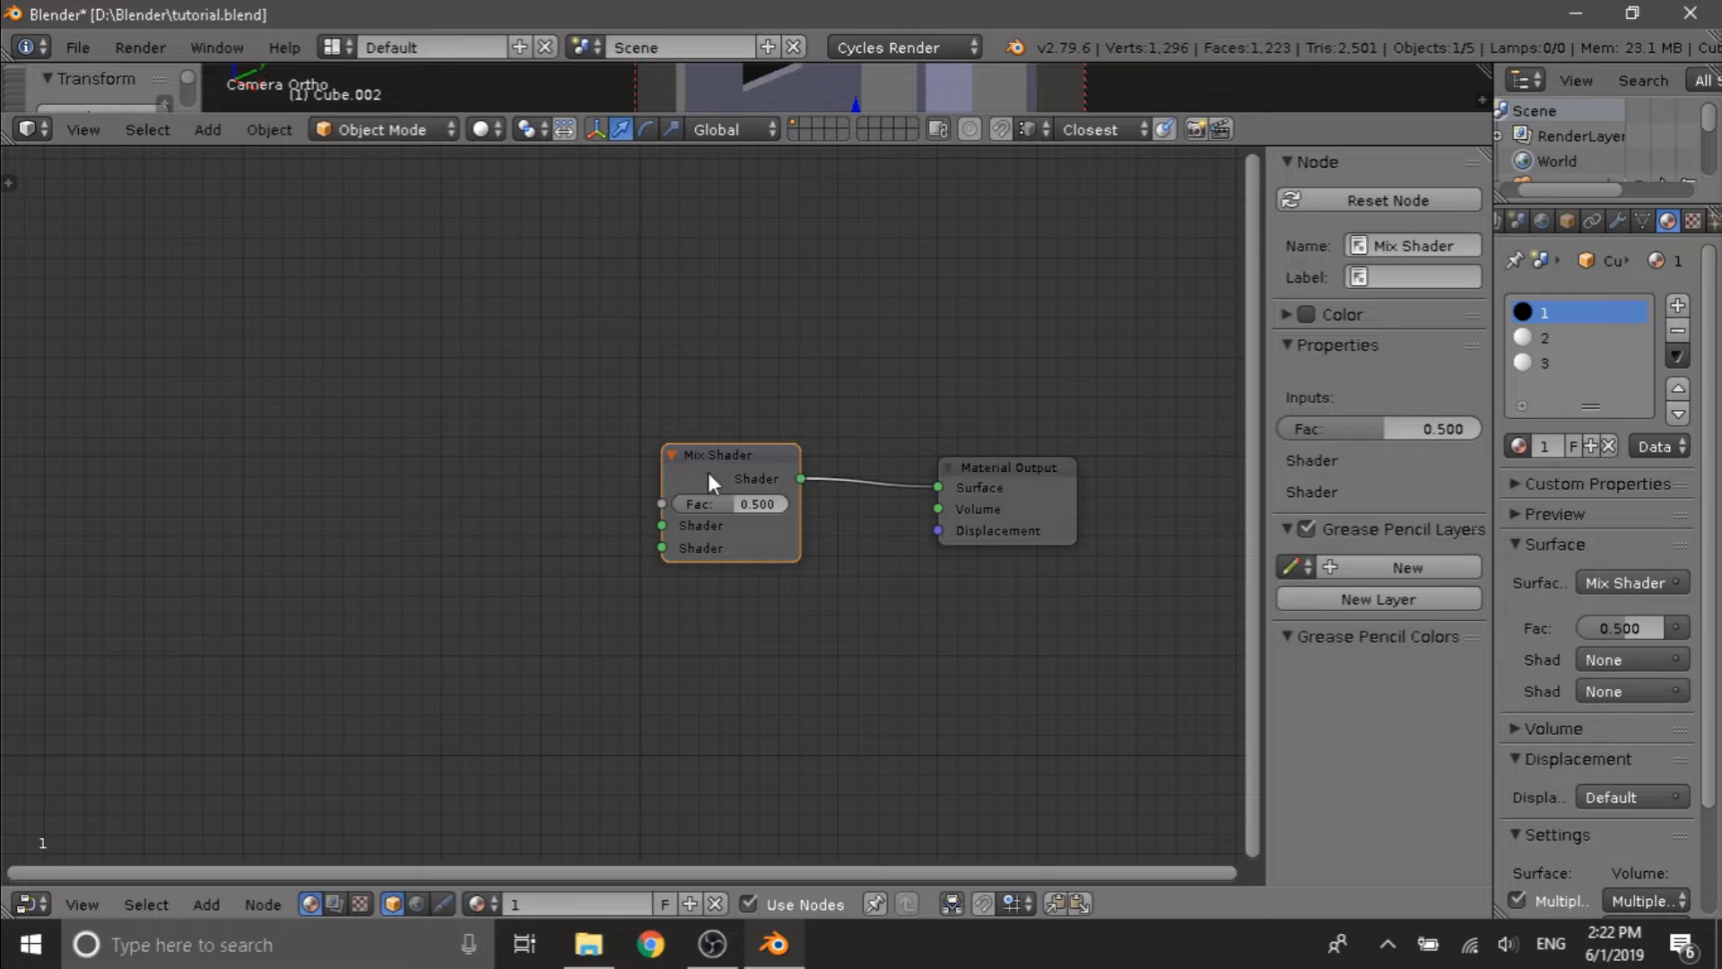
{"action": "left_click_drag", "start_coordinate": [708, 471], "coordinate": [812, 472]}
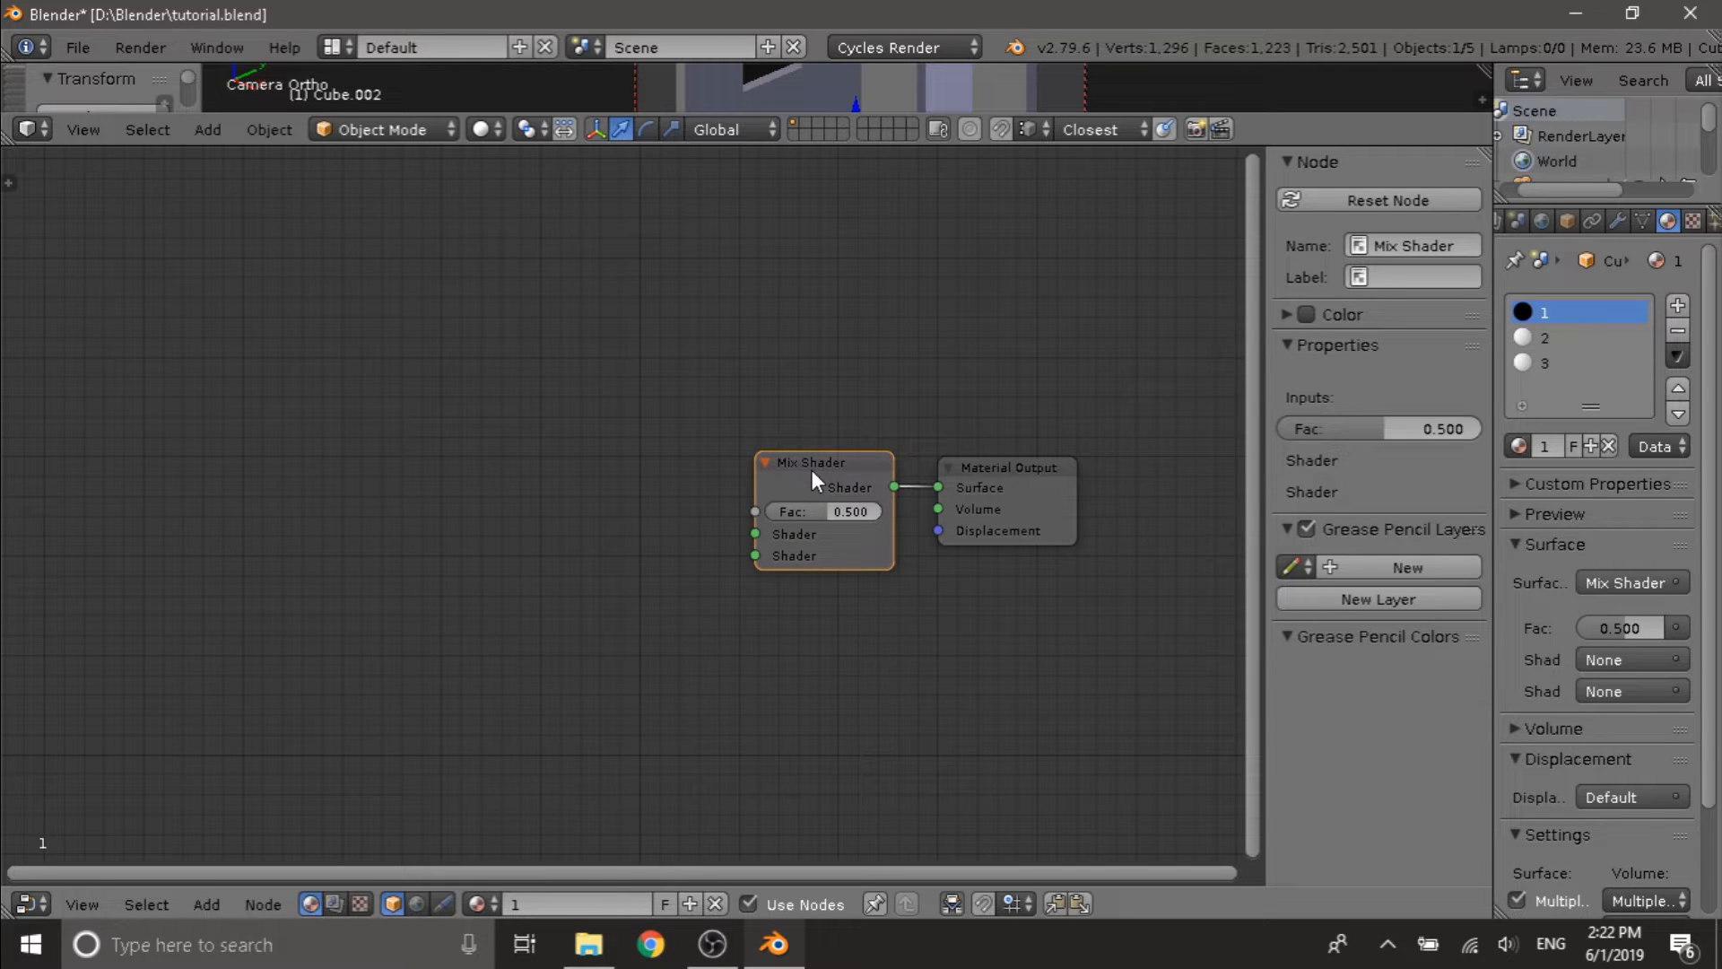
- Add a Principled BSDF and connect its BSDF output to the Mix Shader's second Shader input
{"action": "middle_click_drag", "start_coordinate": [611, 467], "coordinate": [631, 470]}
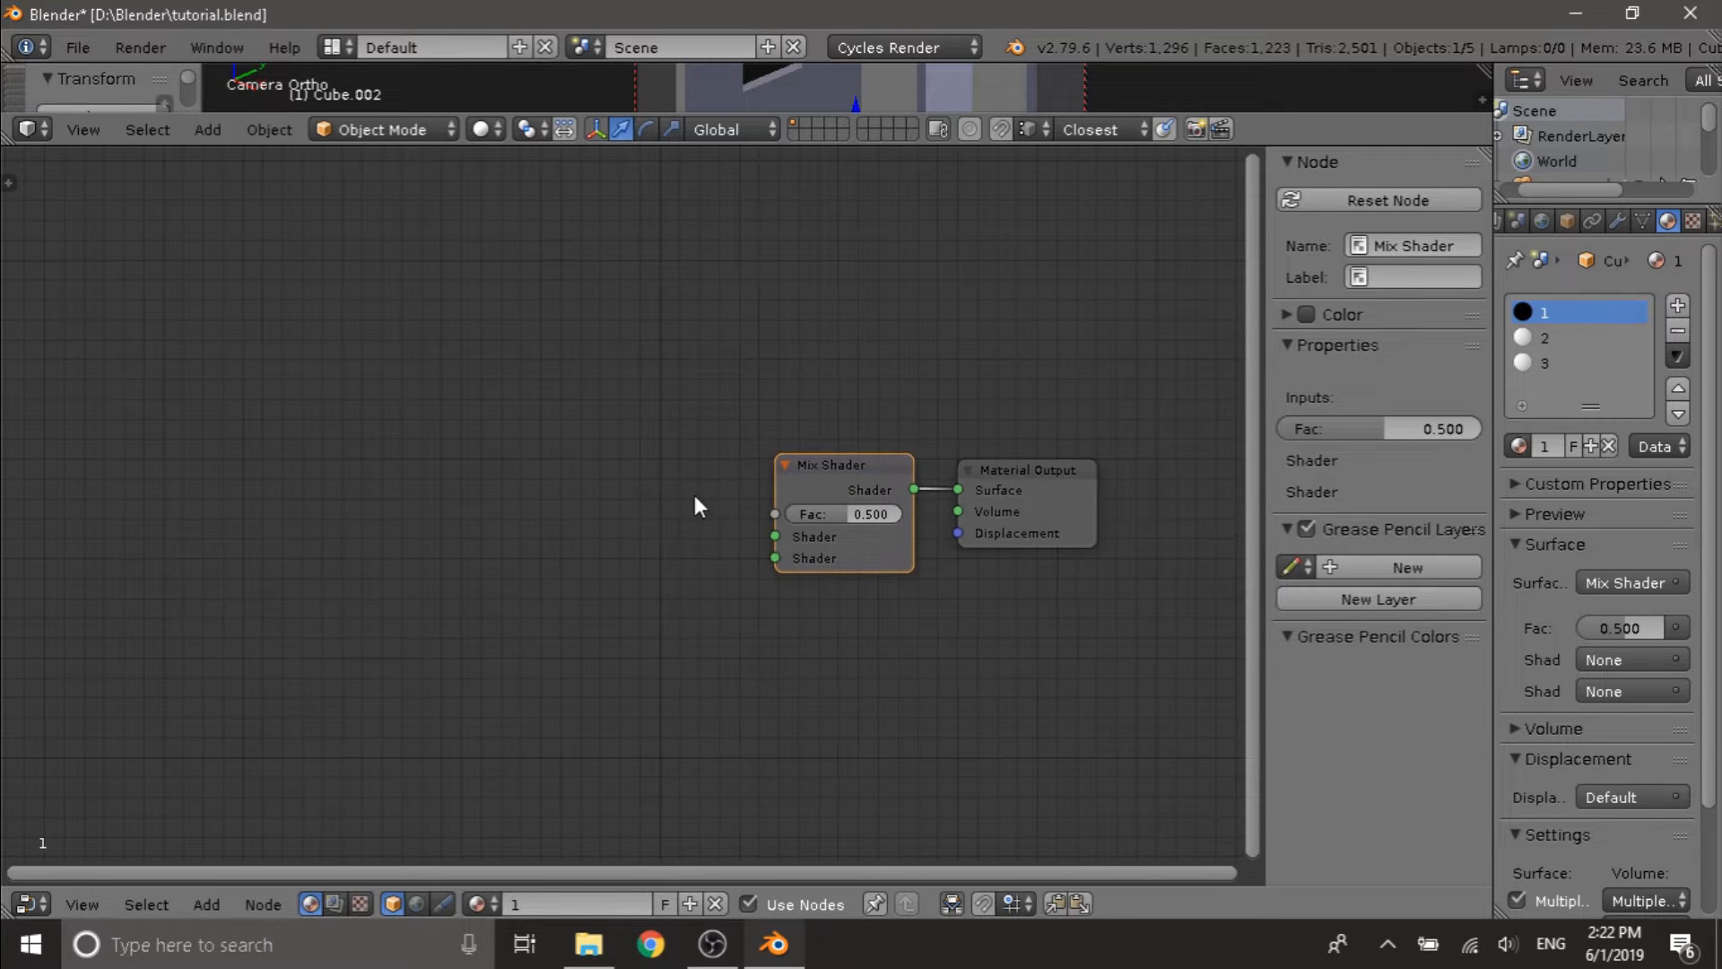
{"action": "key", "text": "shift+a"}
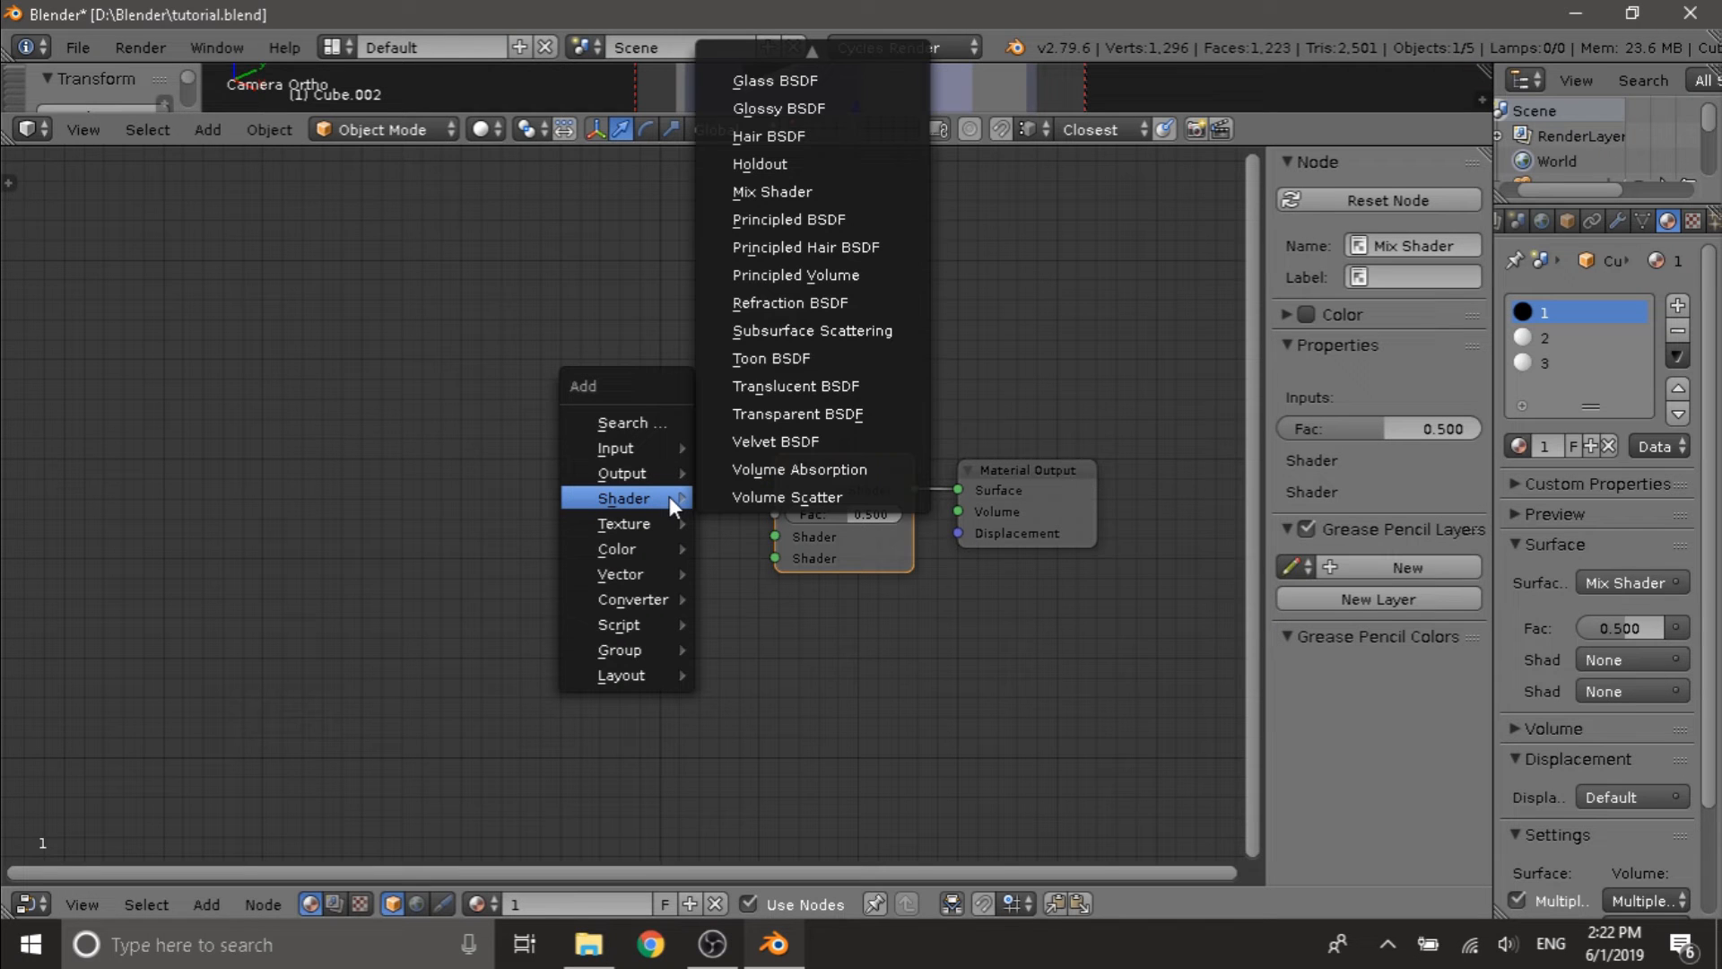
{"action": "left_click", "coordinate": [805, 215]}
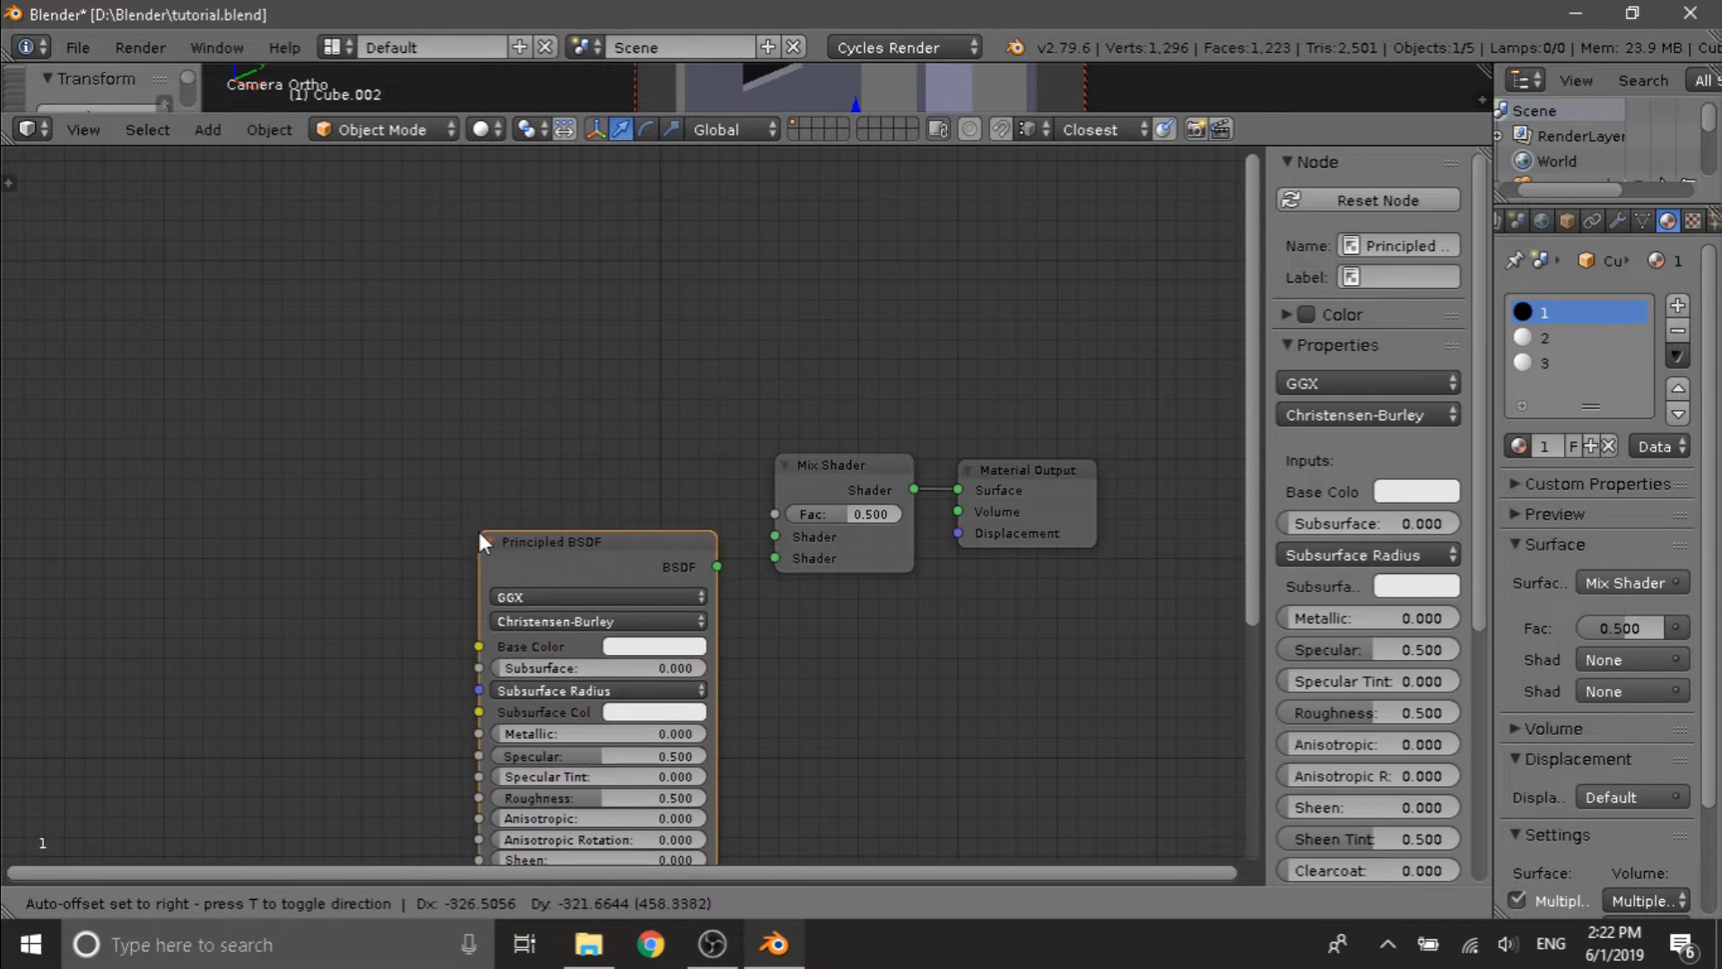
{"action": "left_click", "coordinate": [477, 528]}
{"action": "left_click_drag", "start_coordinate": [717, 566], "coordinate": [764, 558]}
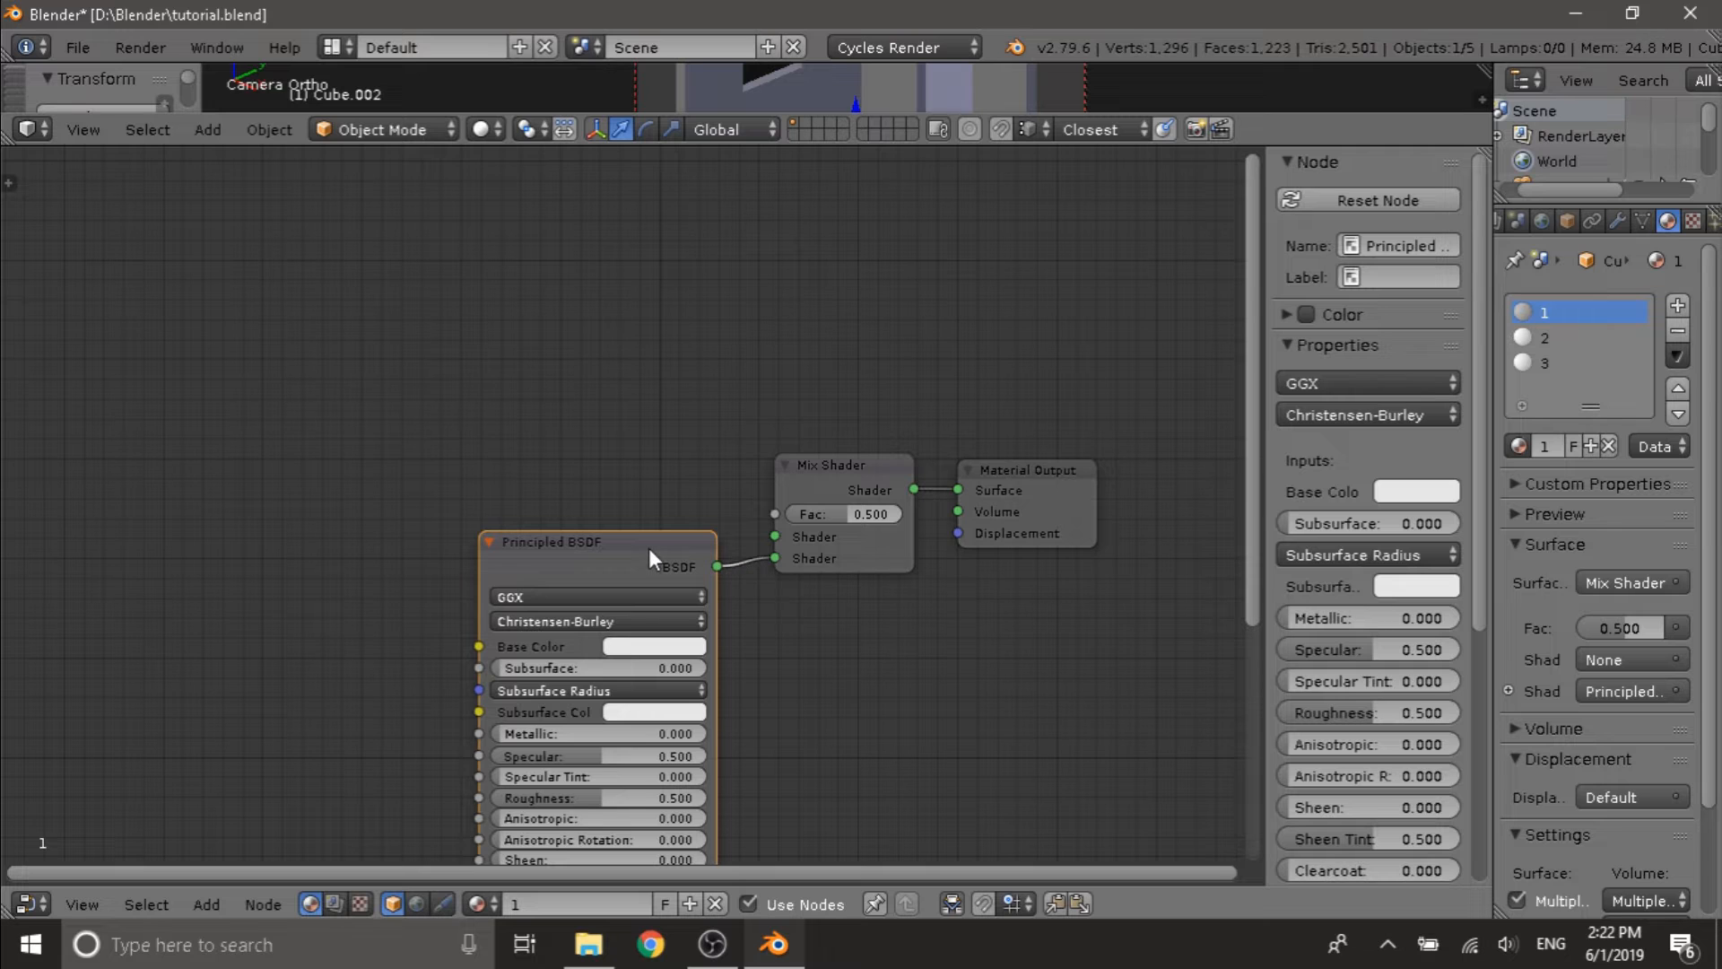
- Add a Diffuse BSDF above the Principled BSDF and connect it to the Mix Shader's first Shader input
{"action": "key", "text": "shift+a"}
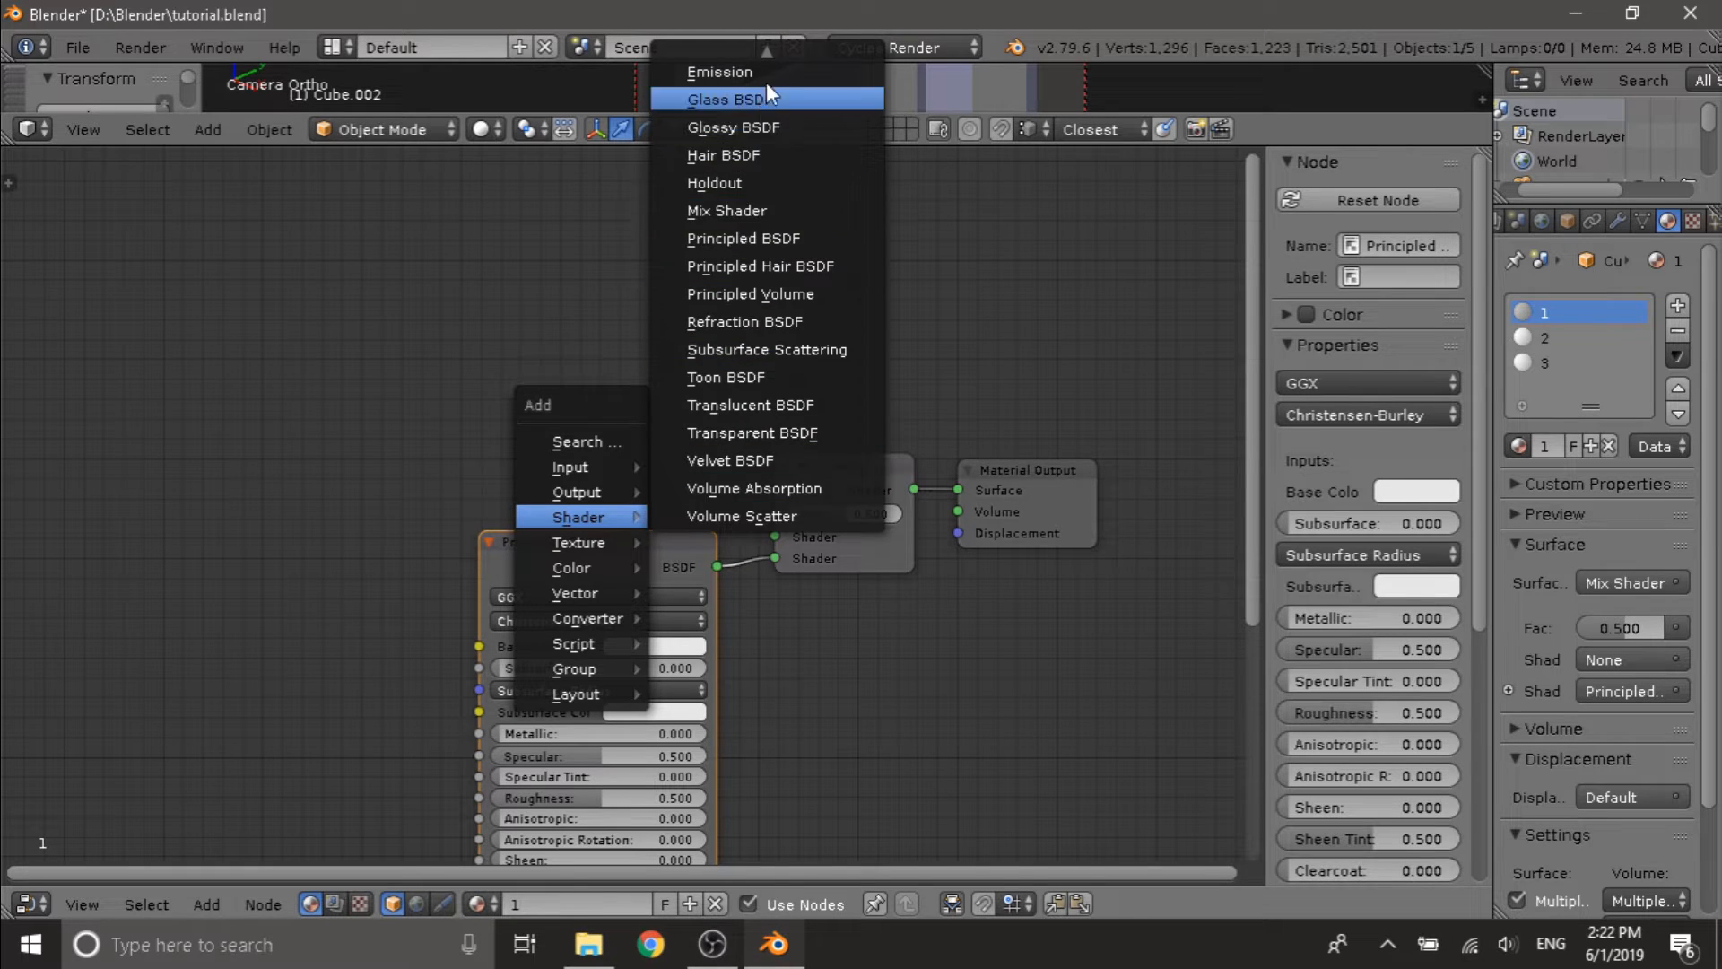
{"action": "mouse_move", "coordinate": [782, 63]}
{"action": "left_click", "coordinate": [757, 120]}
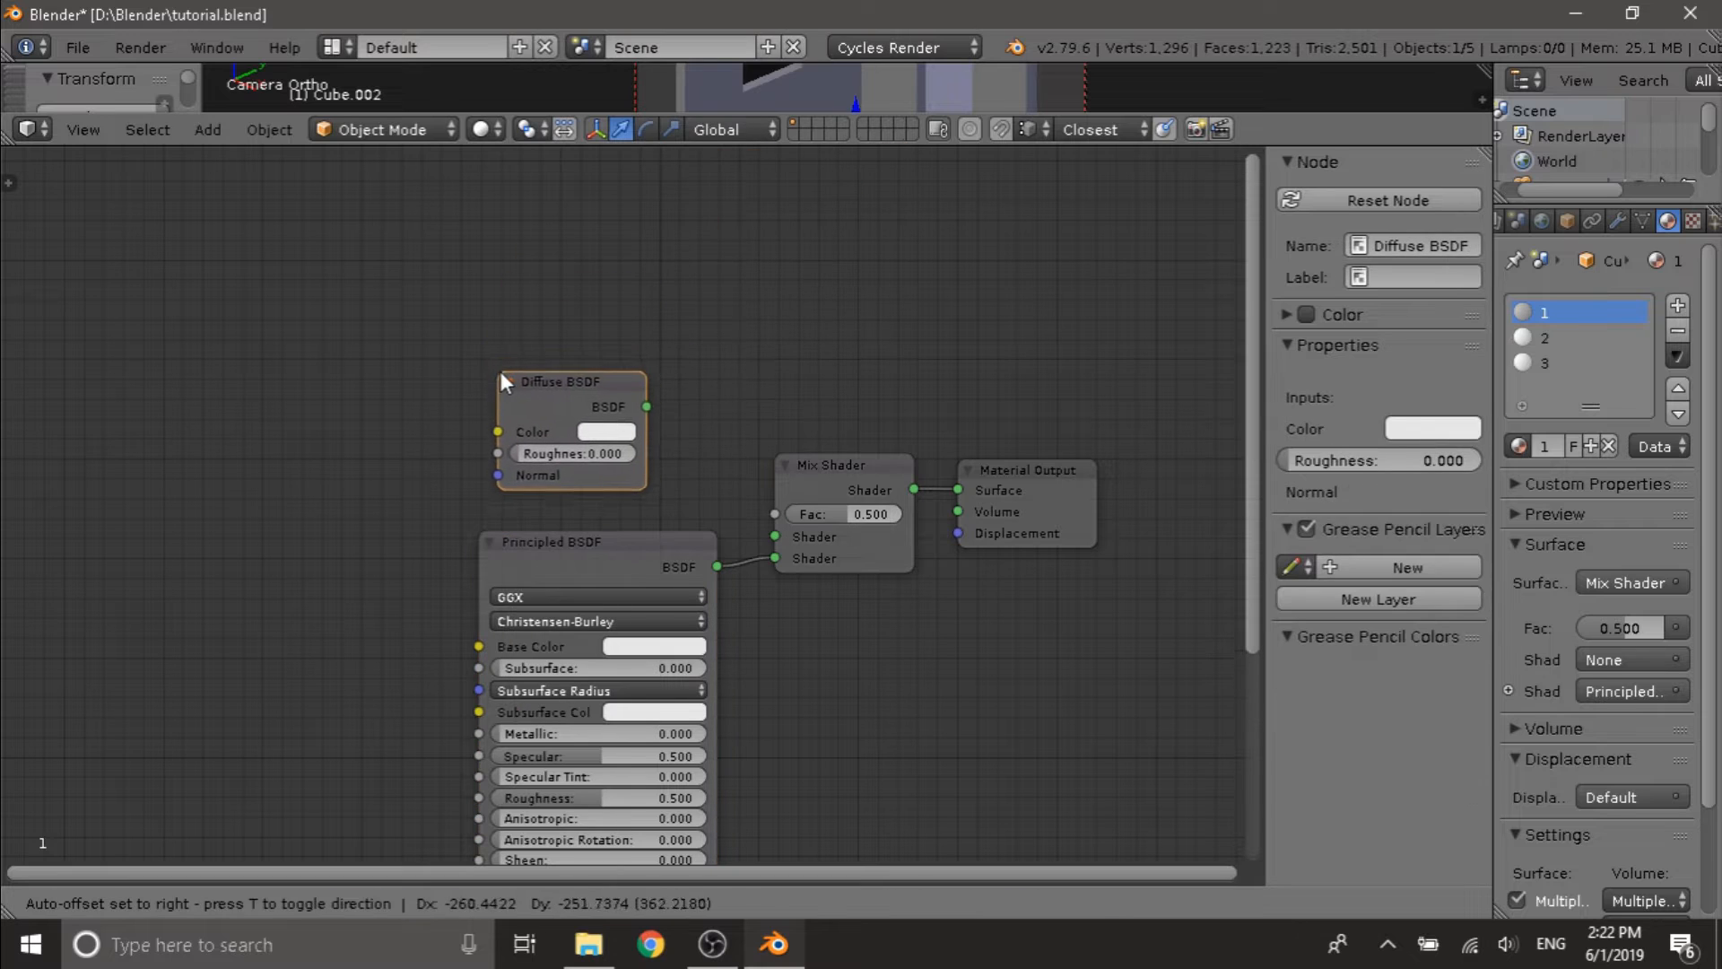
{"action": "left_click", "coordinate": [517, 384]}
{"action": "left_click_drag", "start_coordinate": [671, 413], "coordinate": [774, 538]}
{"action": "left_click_drag", "start_coordinate": [616, 556], "coordinate": [618, 542]}
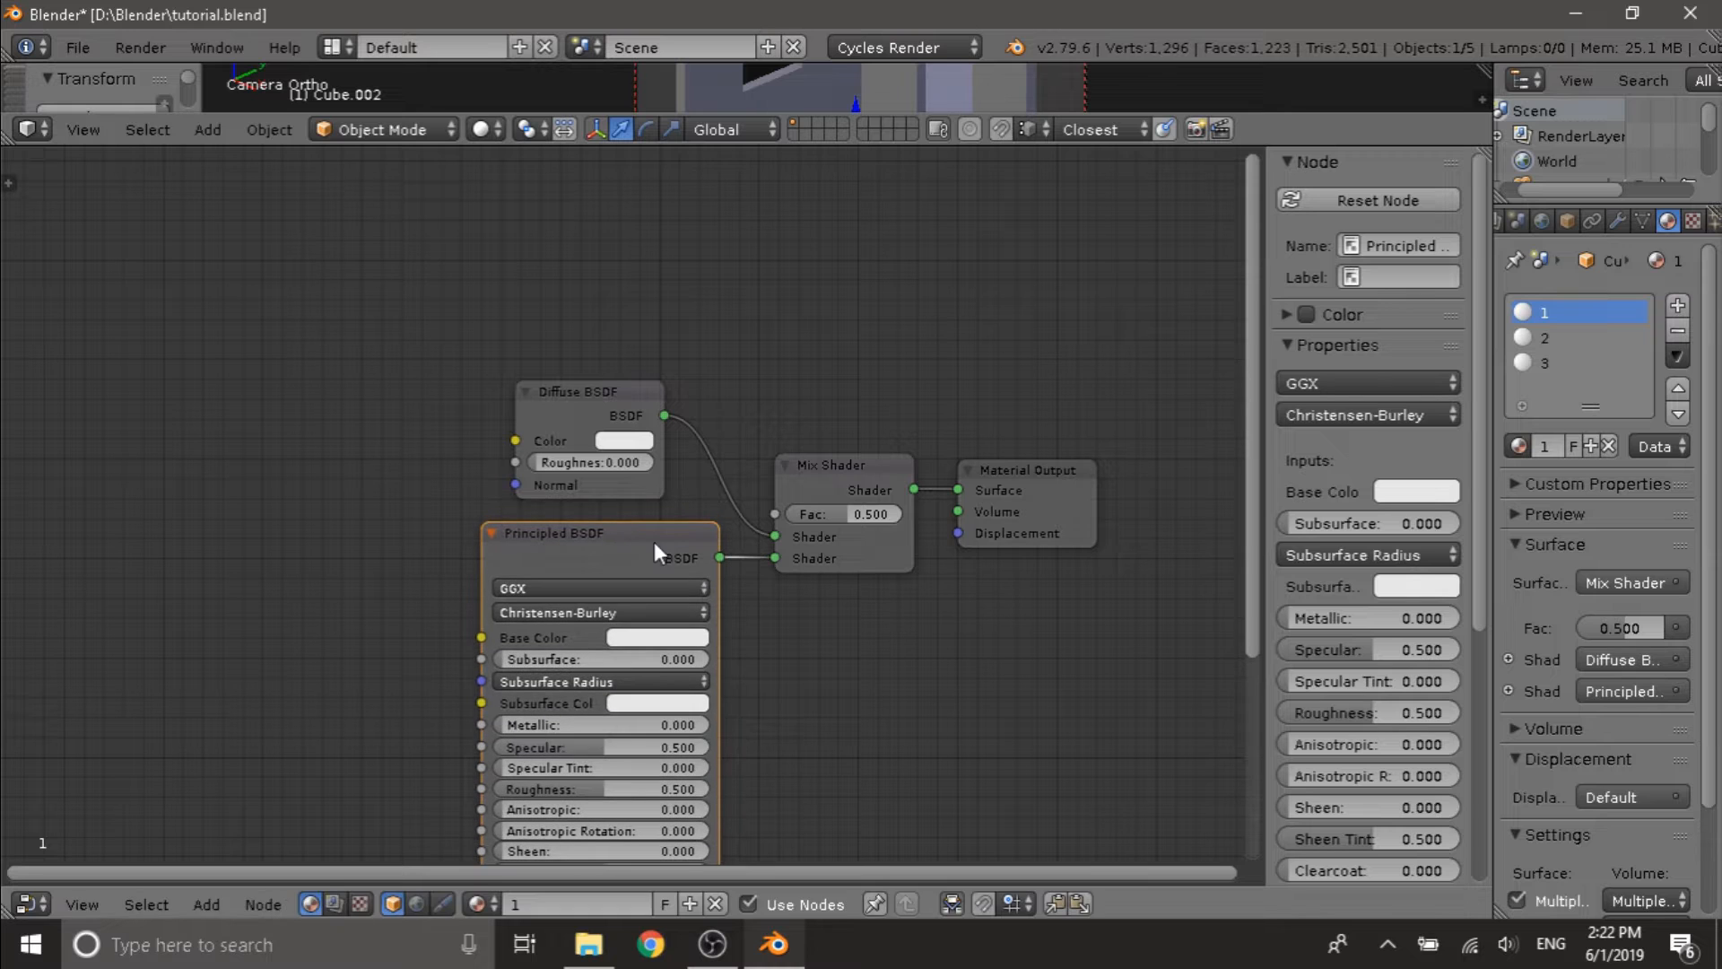
- Show the preview of material 1 and examine its appearance alongside the node setup
{"action": "left_click", "coordinate": [1528, 513]}
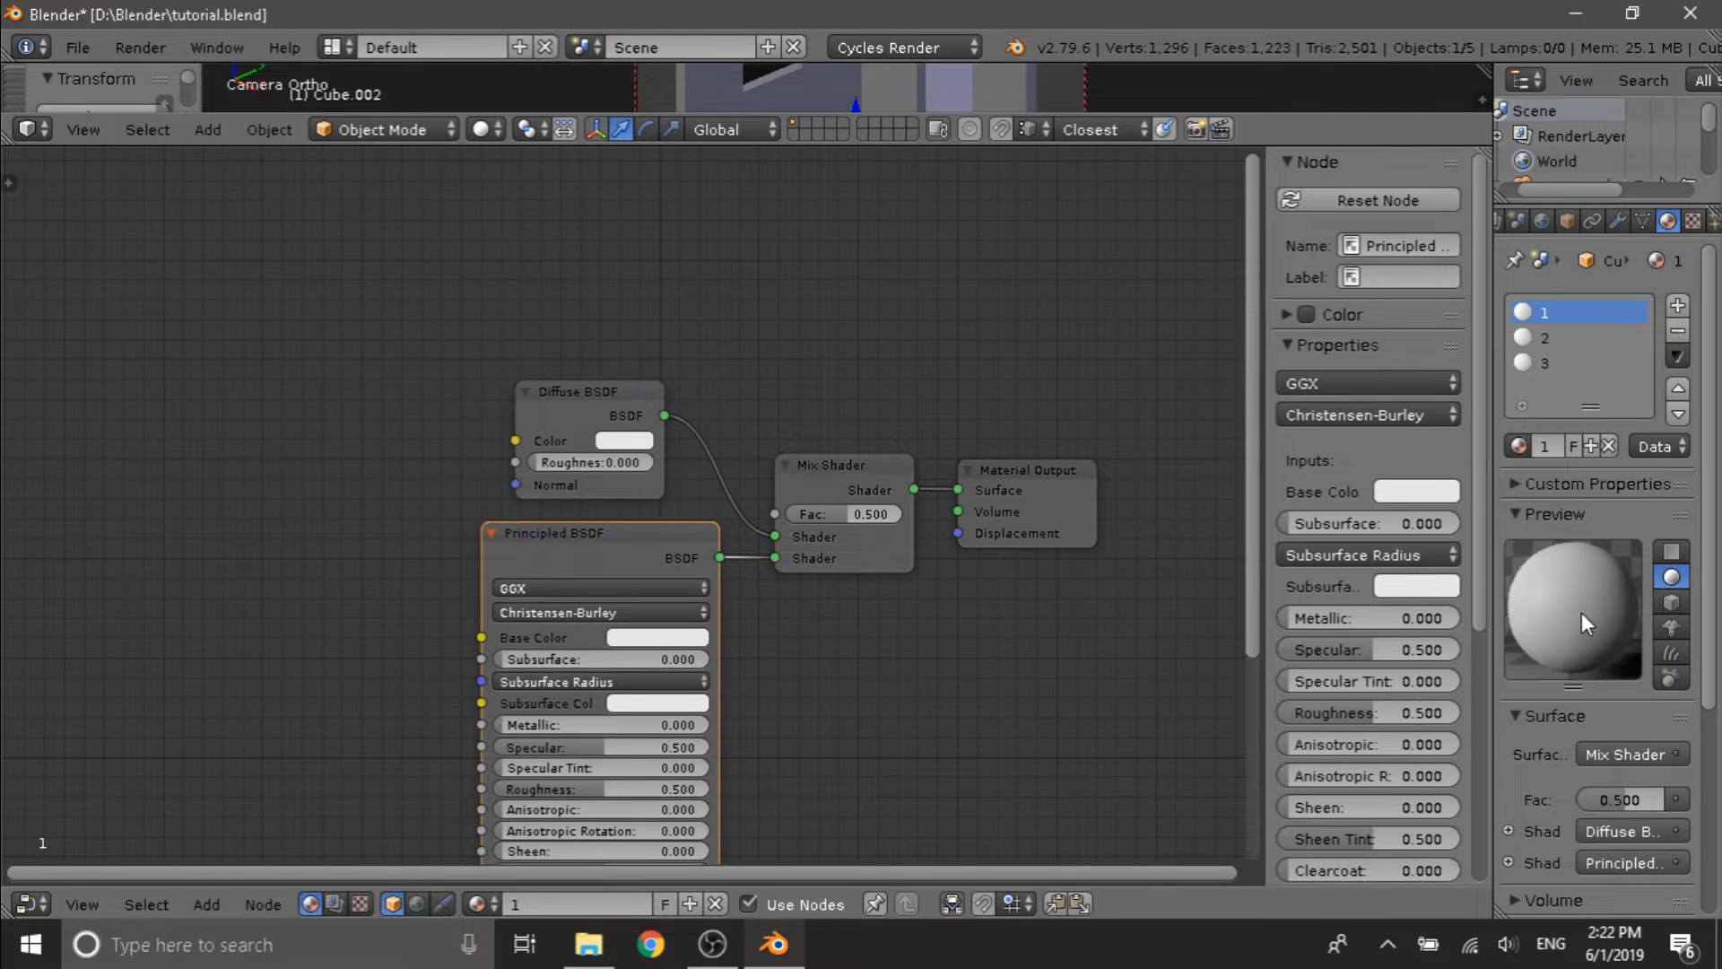
{"action": "scroll", "coordinate": [962, 672], "scroll_direction": "down", "scroll_amount": 2}
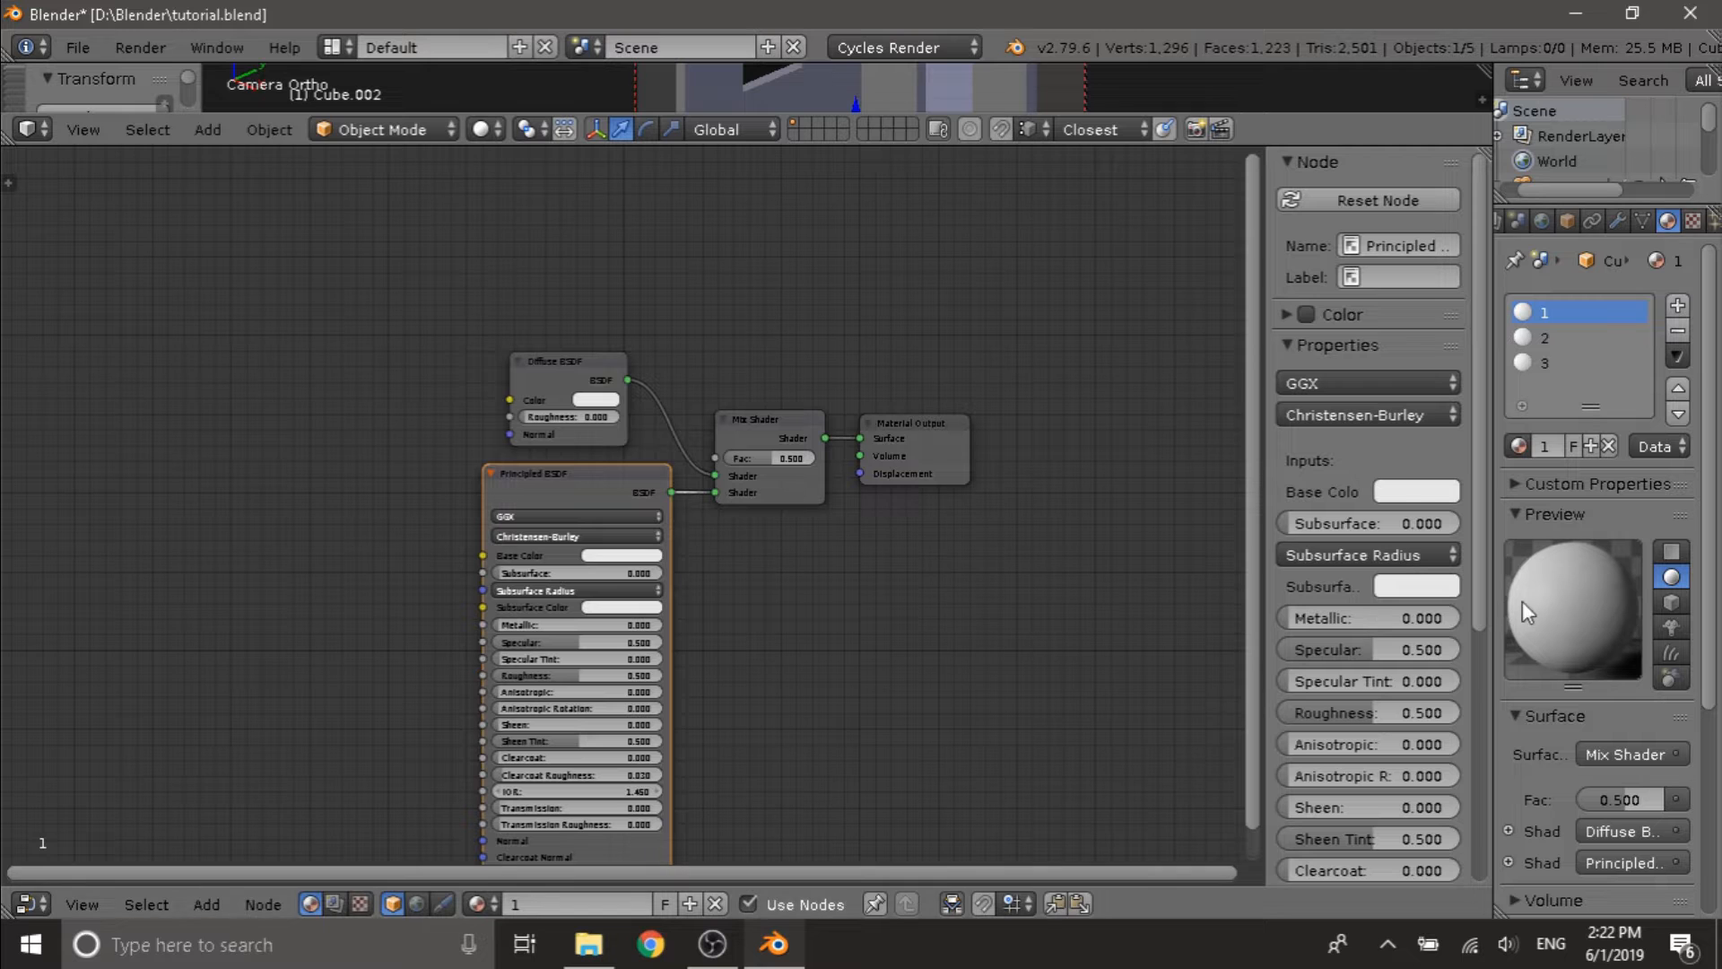
{"action": "middle_click_drag", "start_coordinate": [854, 487], "coordinate": [903, 487]}
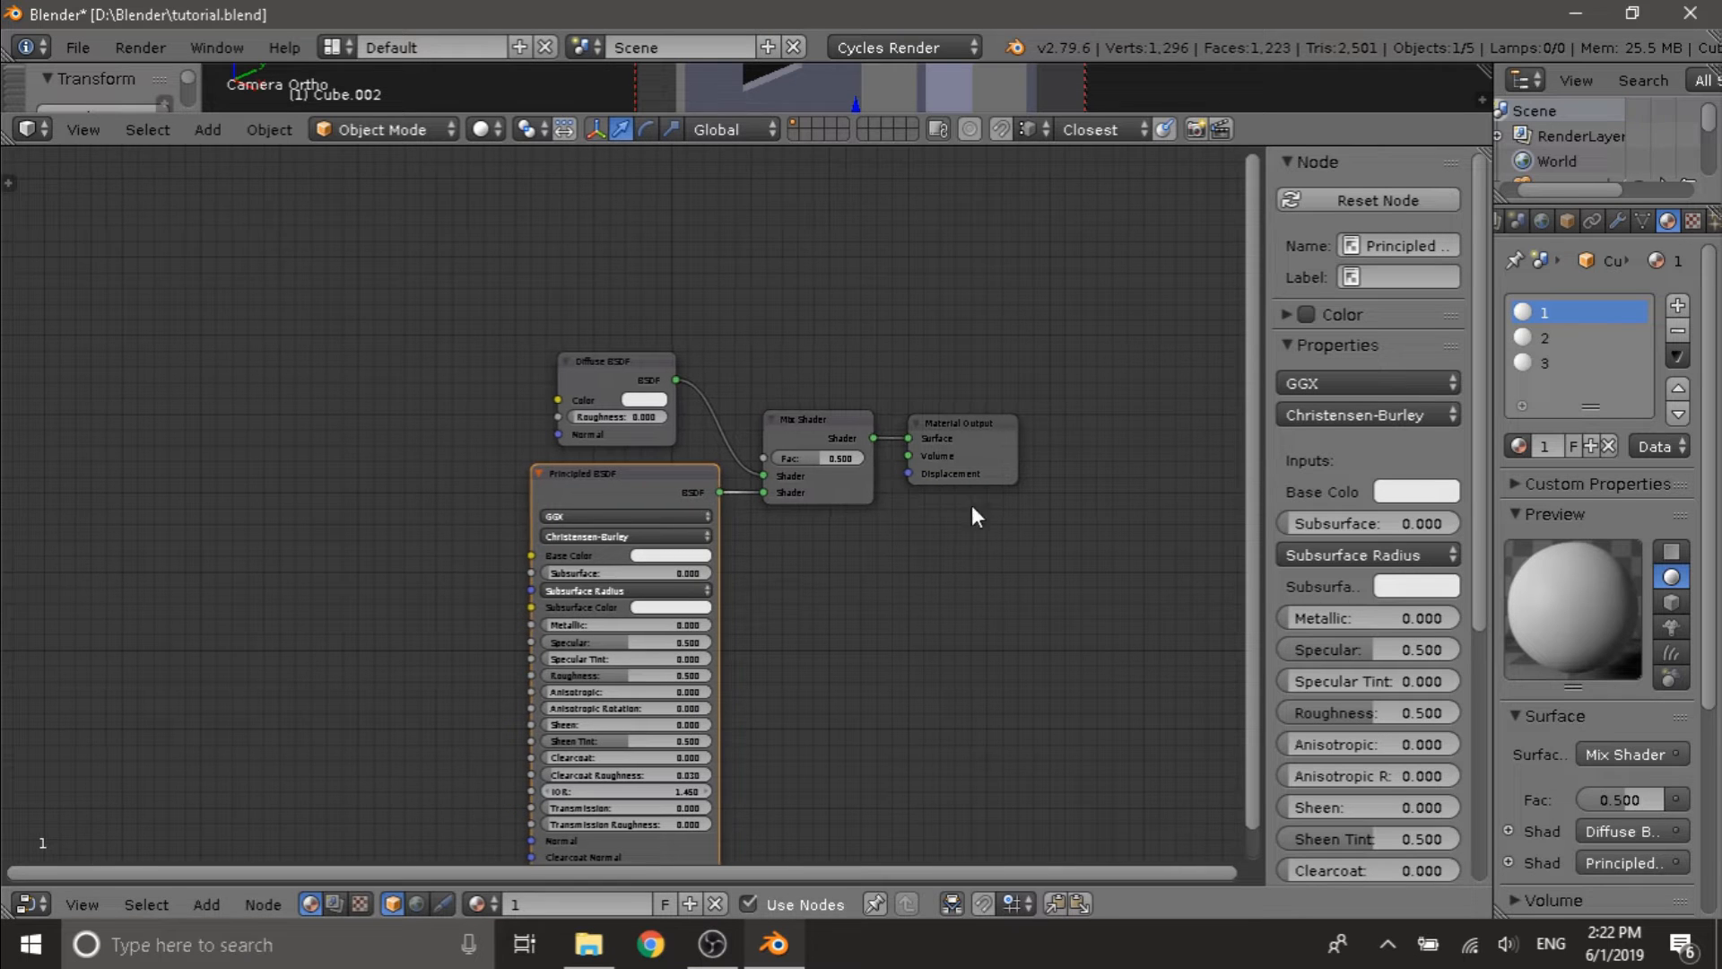
- Add a Noise Texture above the Diffuse BSDF and connect its Color output to the Mix Shader's Fac
{"action": "middle_click_drag", "start_coordinate": [801, 446], "coordinate": [818, 533]}
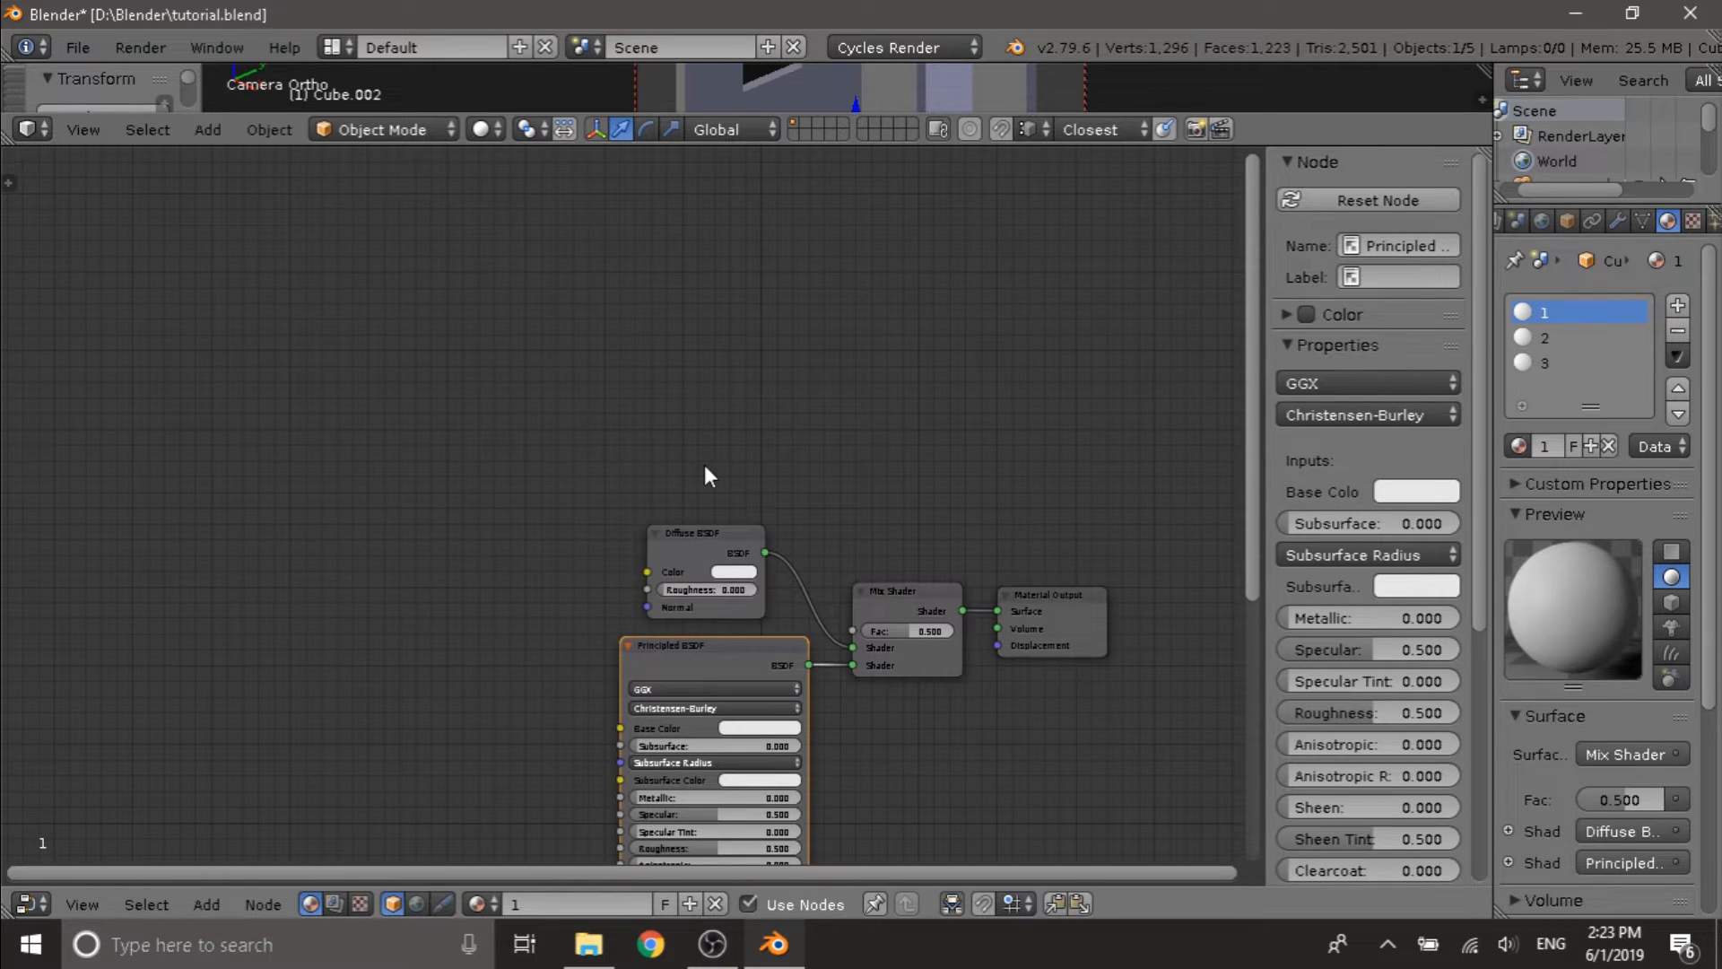
{"action": "key", "text": "shift+a"}
{"action": "mouse_move", "coordinate": [706, 467]}
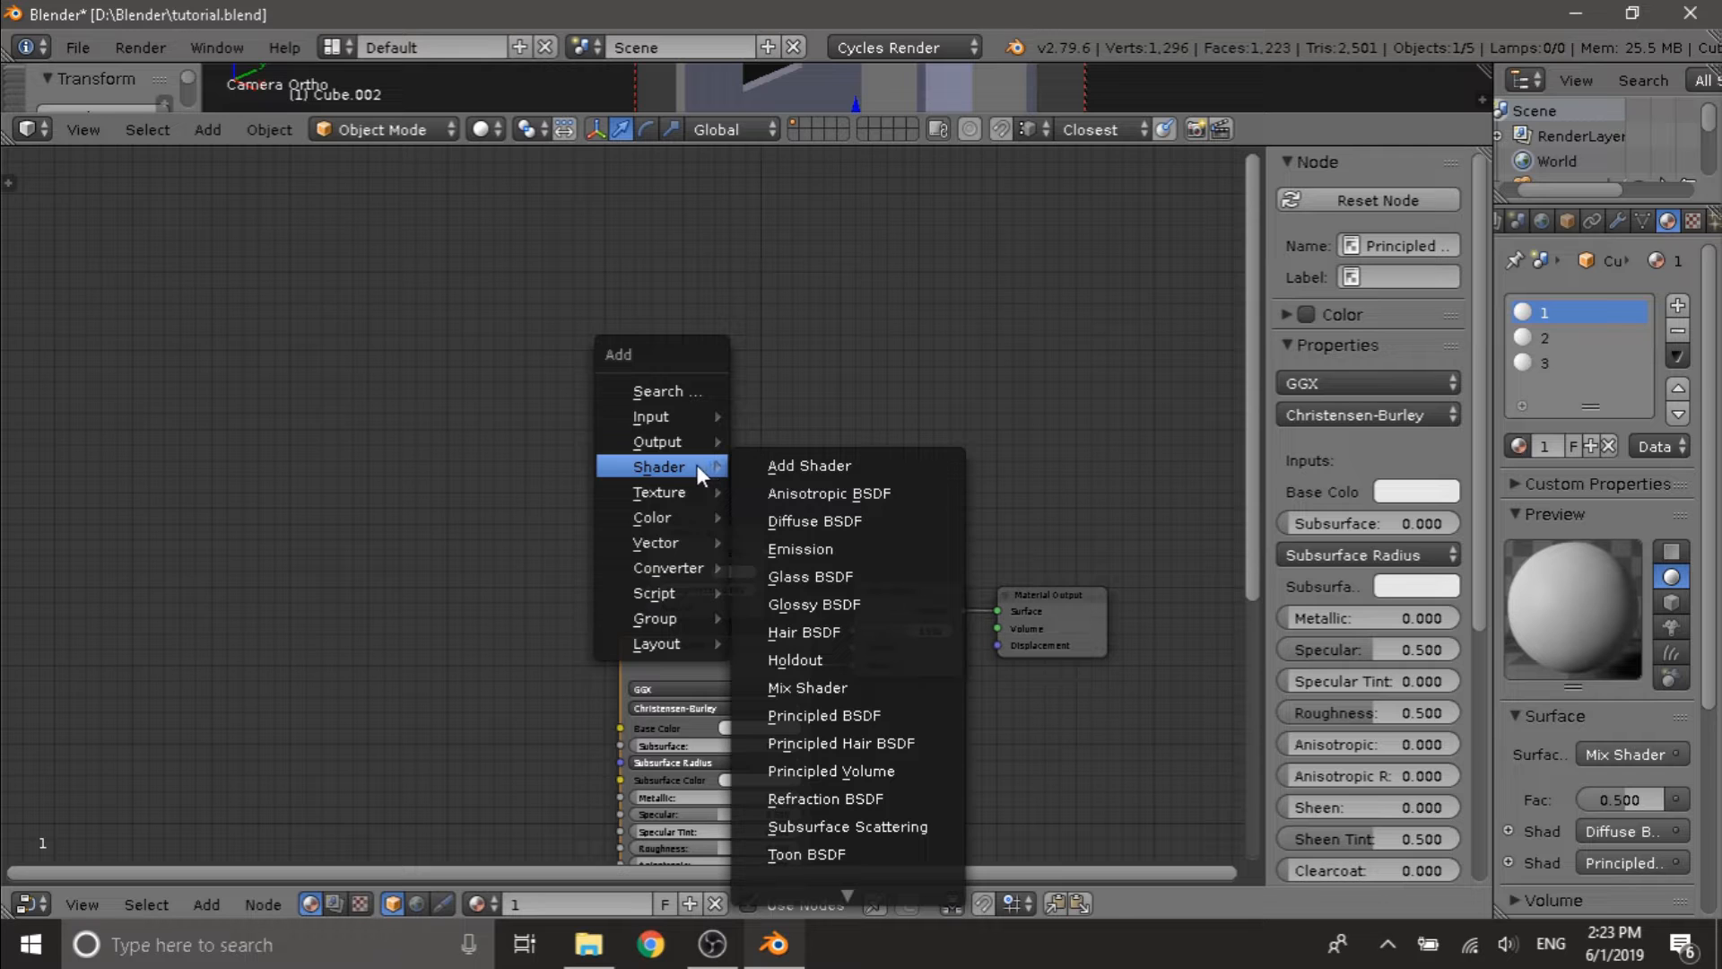
{"action": "mouse_move", "coordinate": [647, 494]}
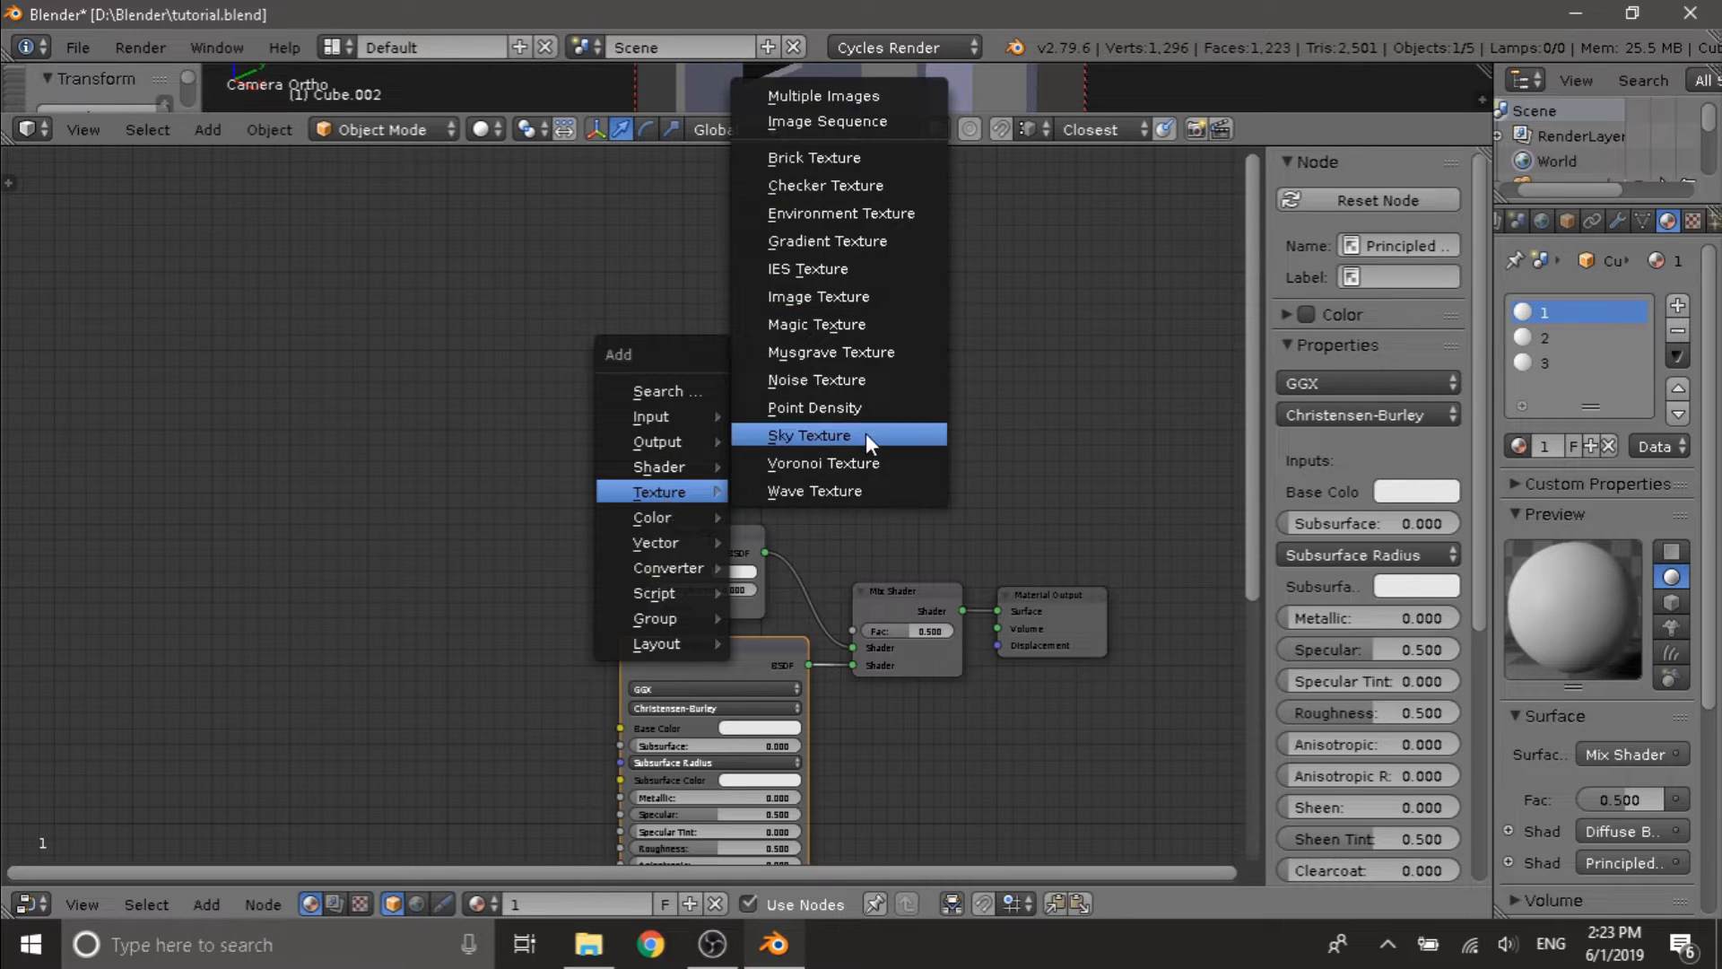
{"action": "left_click", "coordinate": [820, 382]}
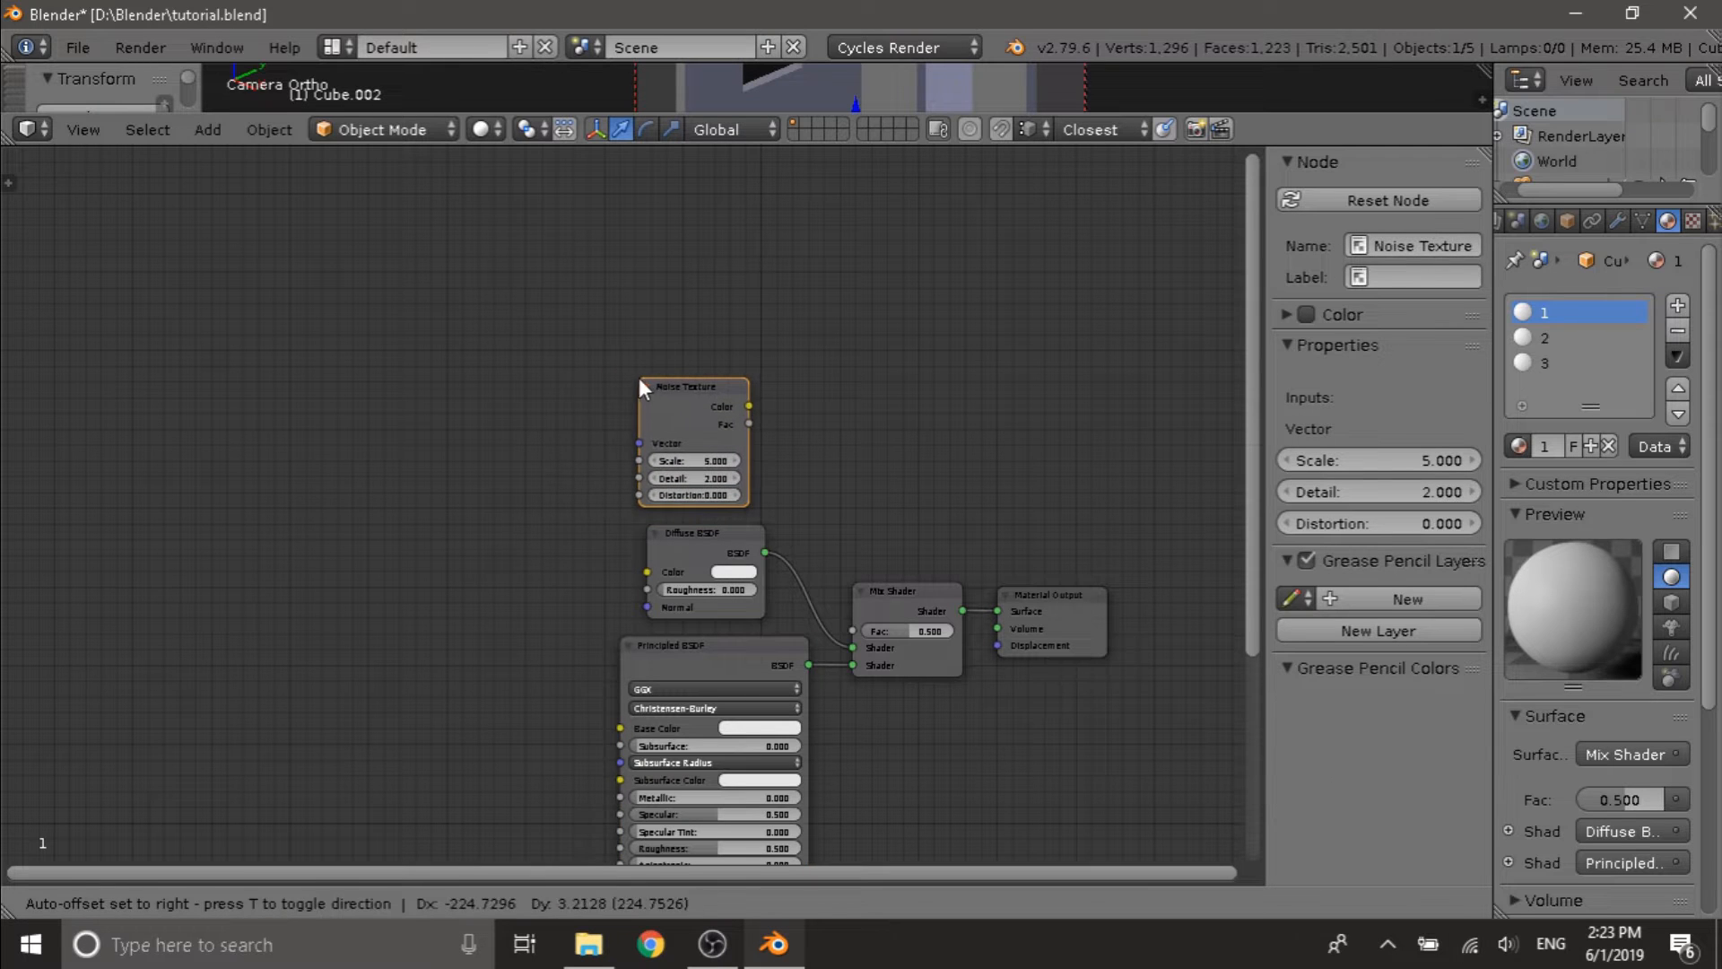
{"action": "left_click", "coordinate": [646, 383]}
{"action": "left_click_drag", "start_coordinate": [756, 406], "coordinate": [853, 630]}
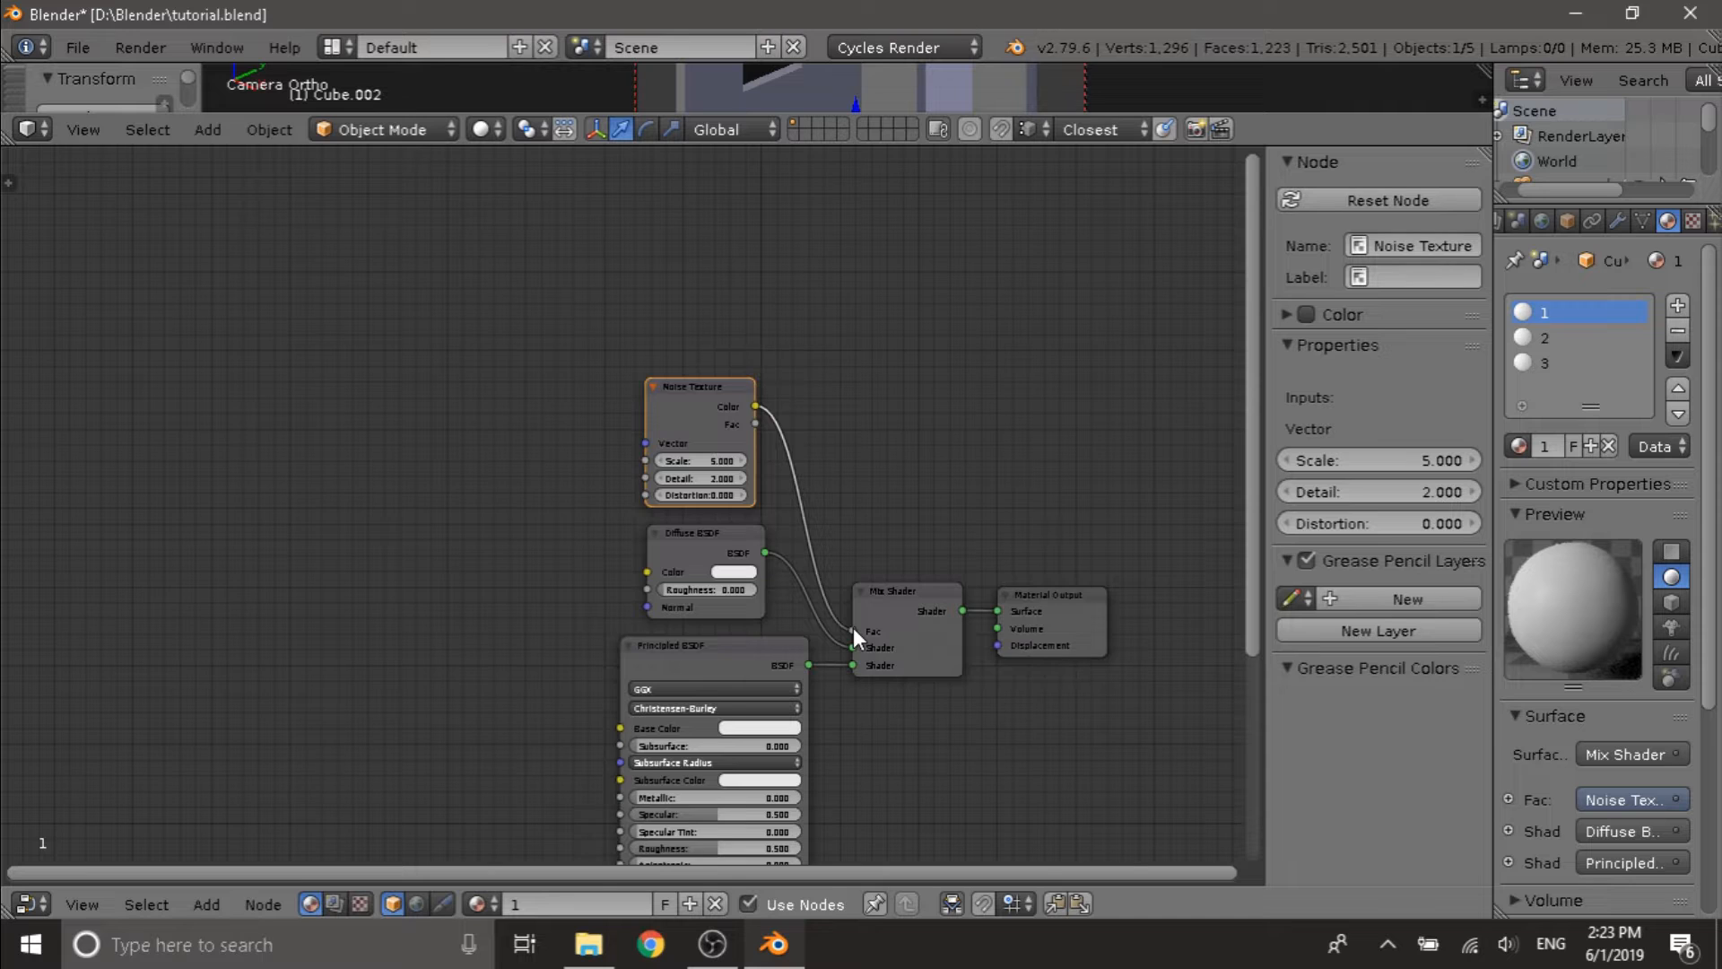
- Set the Principled BSDF's Roughness to 0.6
{"action": "scroll", "coordinate": [922, 707], "scroll_direction": "up", "scroll_amount": 1}
{"action": "middle_click_drag", "start_coordinate": [924, 712], "coordinate": [896, 480]}
{"action": "scroll", "coordinate": [769, 664], "scroll_direction": "up", "scroll_amount": 2}
{"action": "middle_click_drag", "start_coordinate": [774, 676], "coordinate": [771, 652]}
{"action": "scroll", "coordinate": [769, 651], "scroll_direction": "up", "scroll_amount": 2}
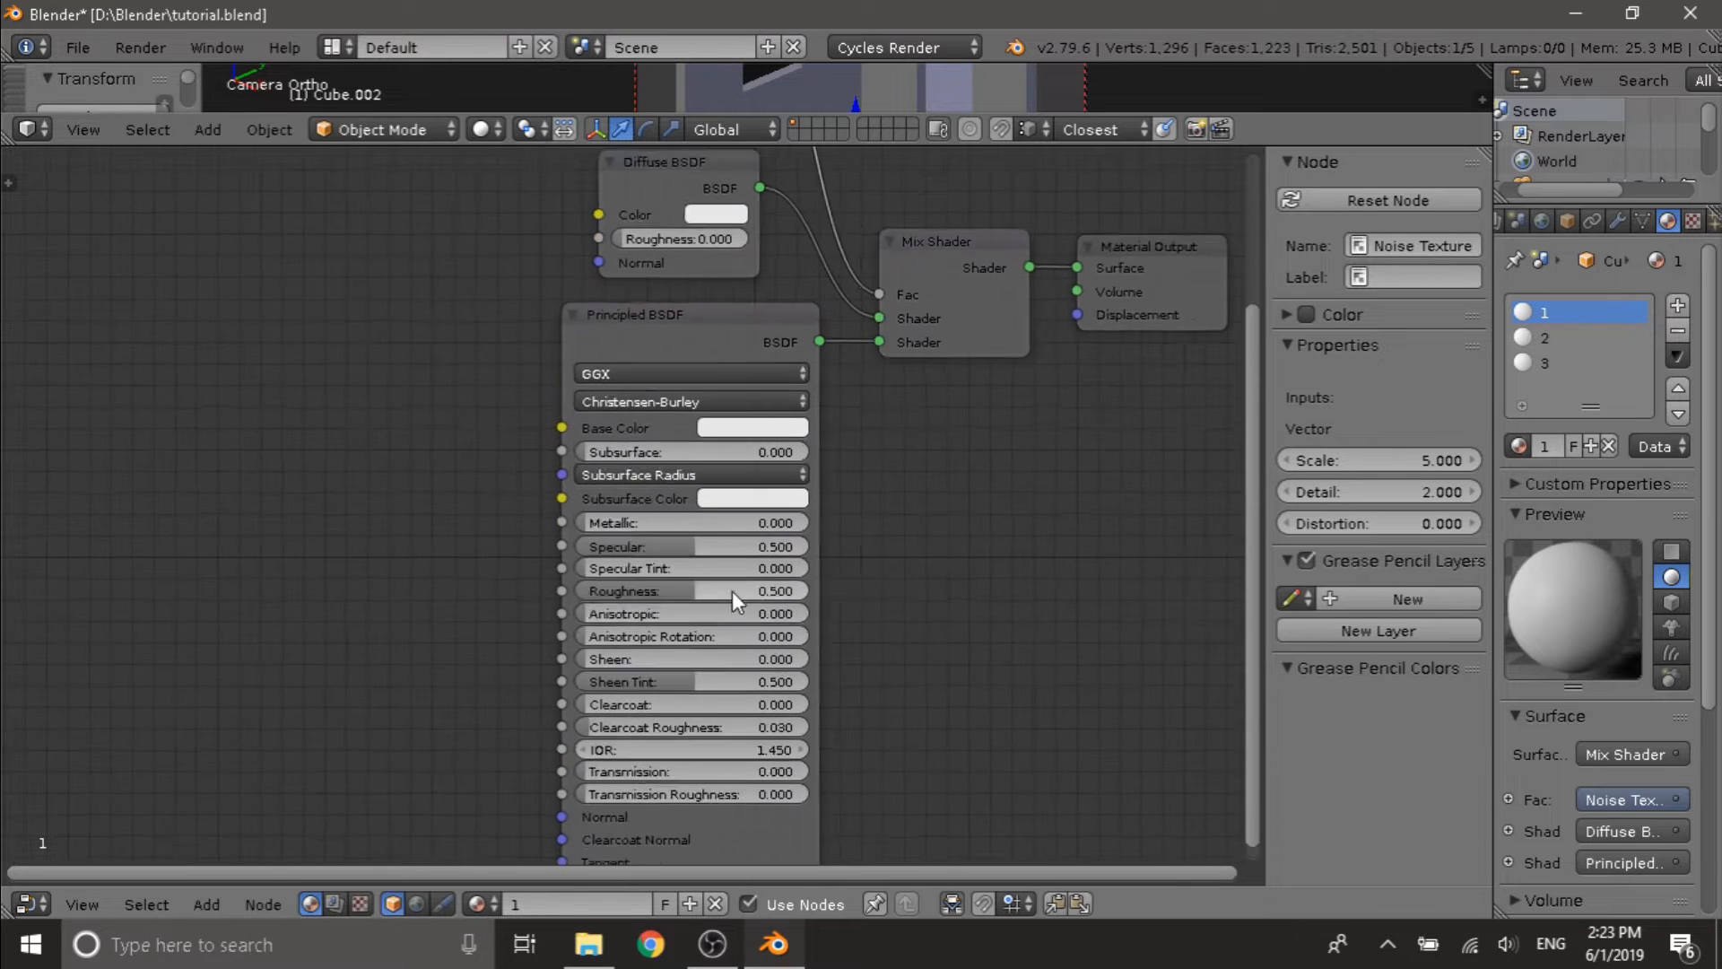
{"action": "left_click", "coordinate": [750, 596]}
{"action": "key", "text": "BackSpace"}
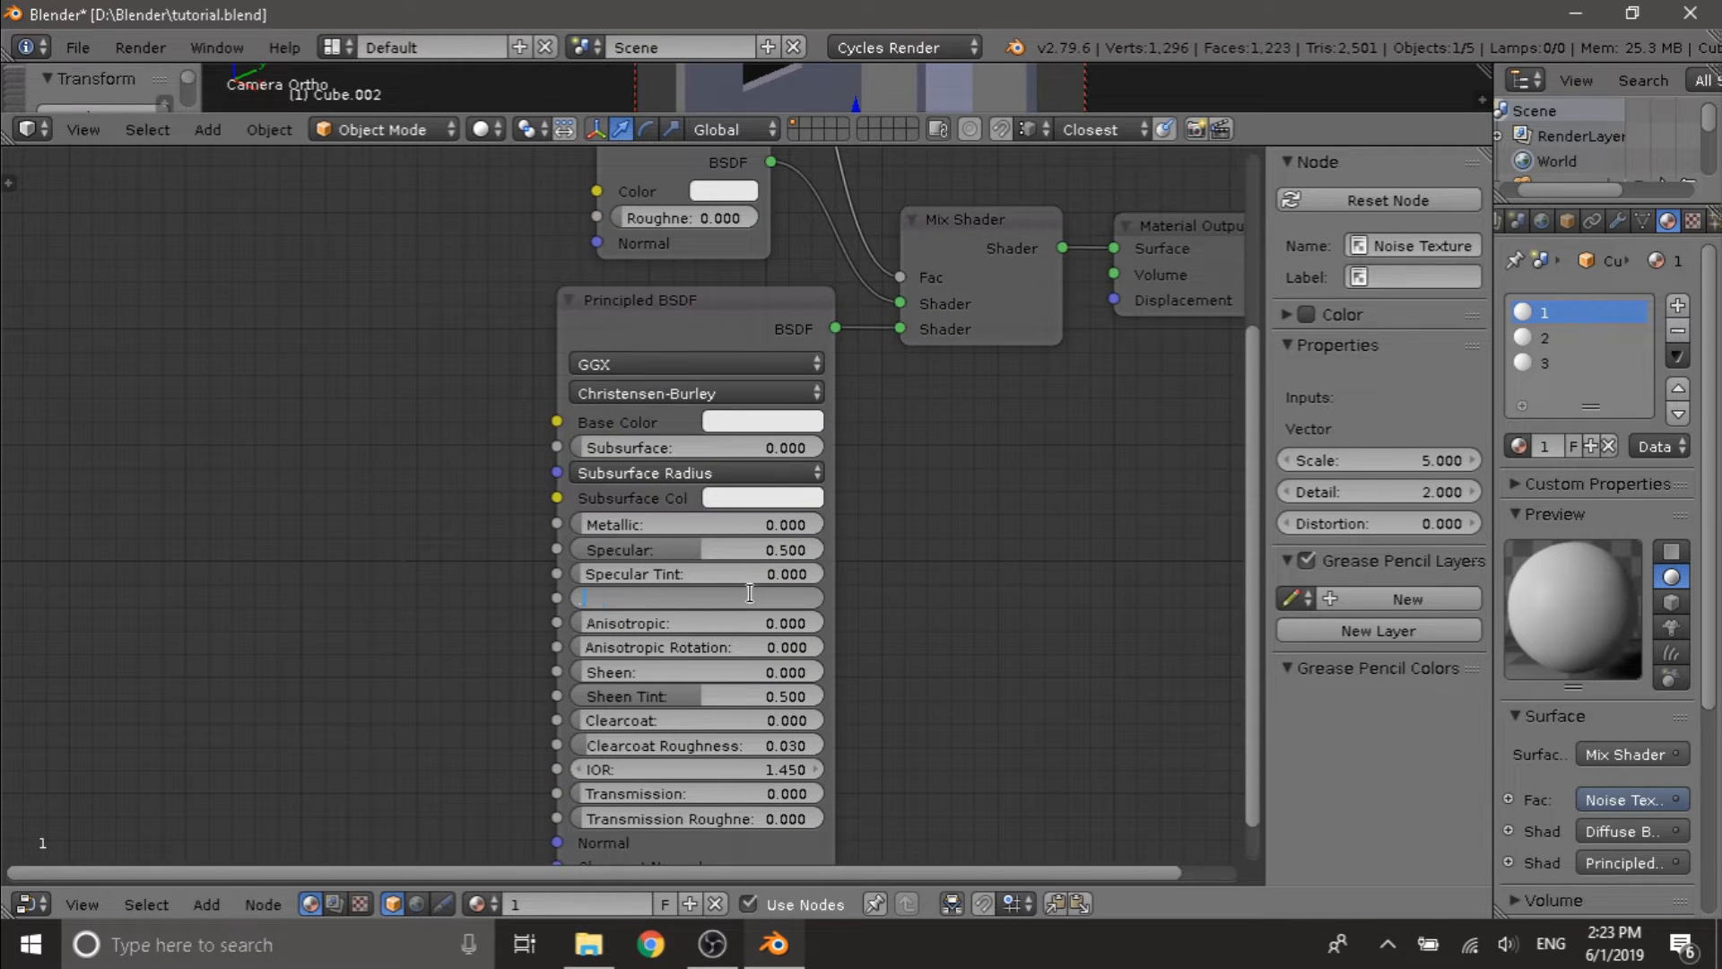
{"action": "type", "text": ".6"}
{"action": "key", "text": "Return"}
- Set the Principled BSDF's Base Color to a muted reddish brown with R 0.468, G 0.183, B 0.130
{"action": "middle_click_drag", "start_coordinate": [903, 437], "coordinate": [904, 671]}
{"action": "middle_click_drag", "start_coordinate": [805, 417], "coordinate": [664, 374]}
{"action": "left_click", "coordinate": [762, 626]}
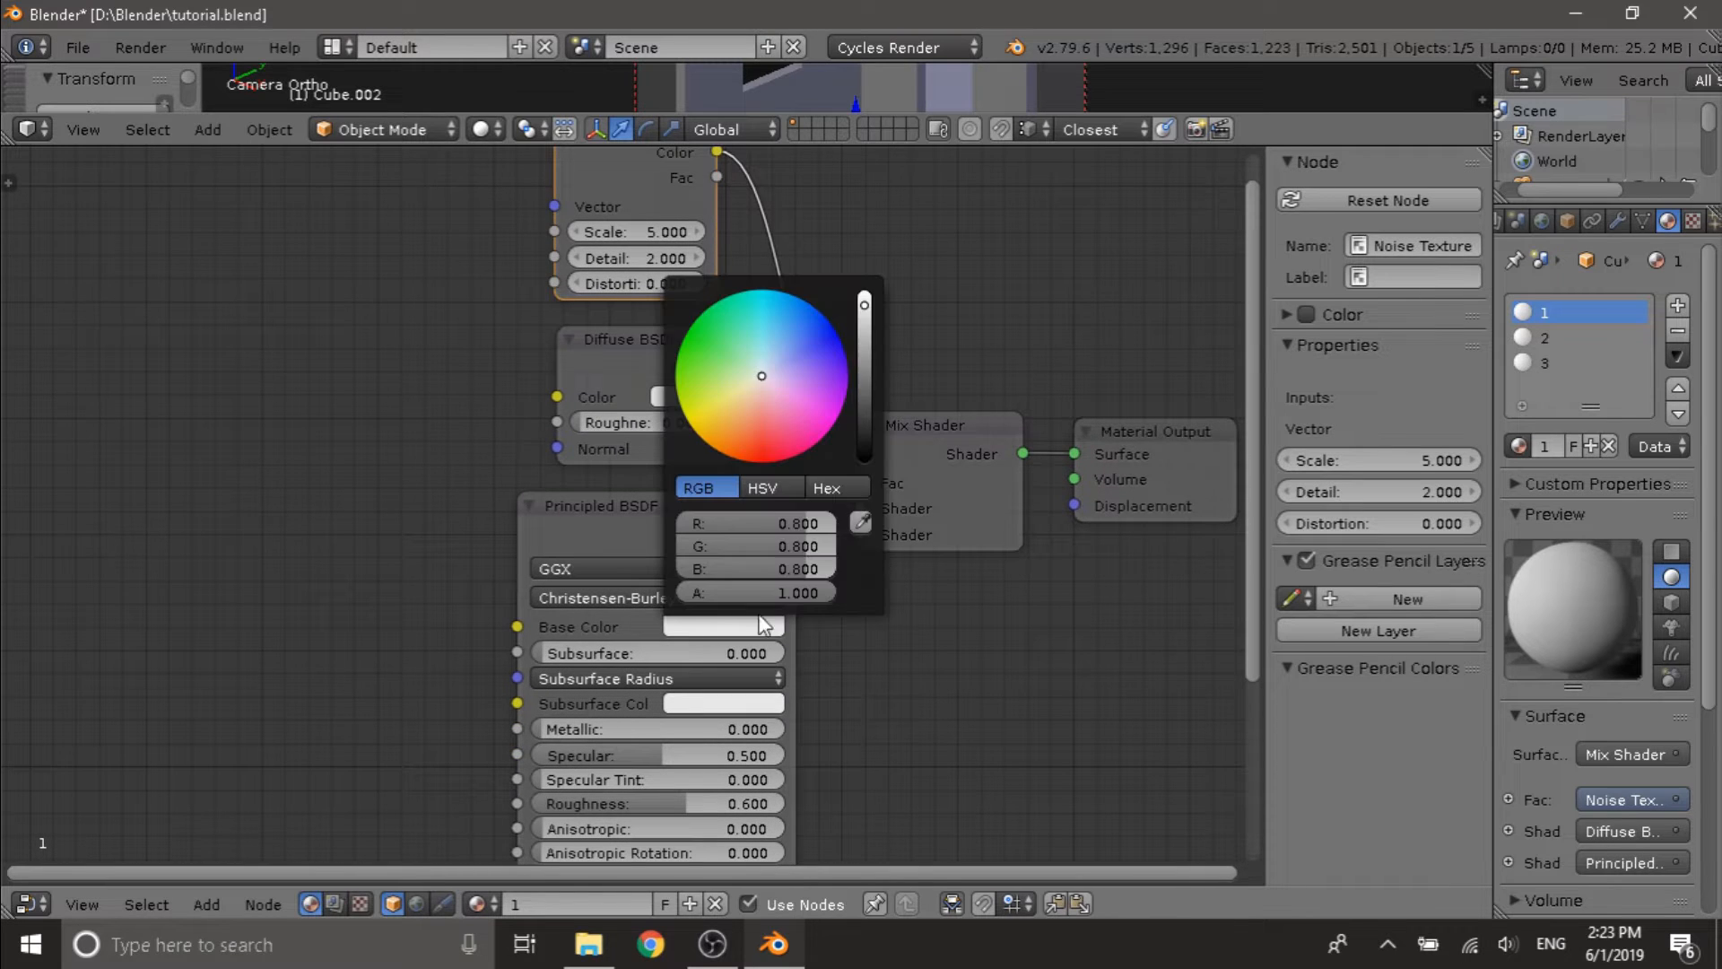
{"action": "mouse_move", "coordinate": [751, 375]}
{"action": "left_mouse_down"}
{"action": "mouse_move", "coordinate": [764, 431]}
{"action": "mouse_move", "coordinate": [804, 446]}
{"action": "mouse_move", "coordinate": [748, 461]}
{"action": "mouse_move", "coordinate": [753, 413]}
{"action": "left_mouse_up"}
{"action": "left_click_drag", "start_coordinate": [864, 305], "coordinate": [864, 338]}
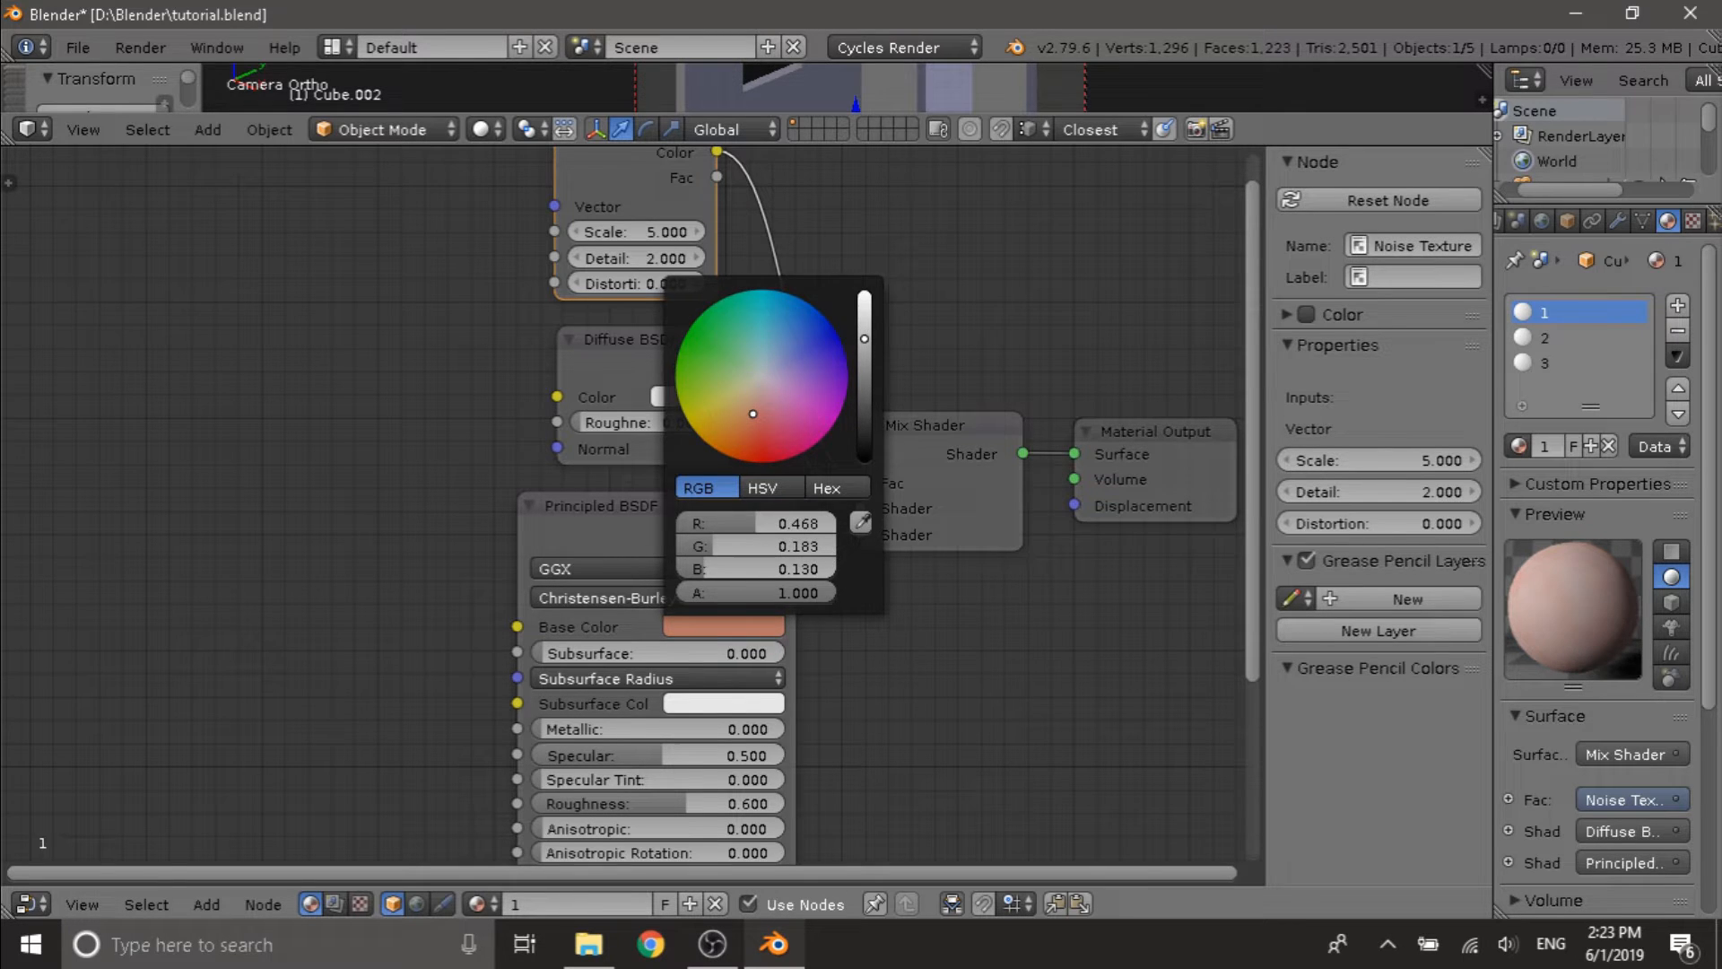
- Set the Diffuse BSDF's Color to a warm brown with R 0.364, G 0.213, B 0.107
{"action": "scroll", "coordinate": [599, 371], "scroll_direction": "up", "scroll_amount": 3, "text": "shift"}
{"action": "left_click", "coordinate": [690, 458]}
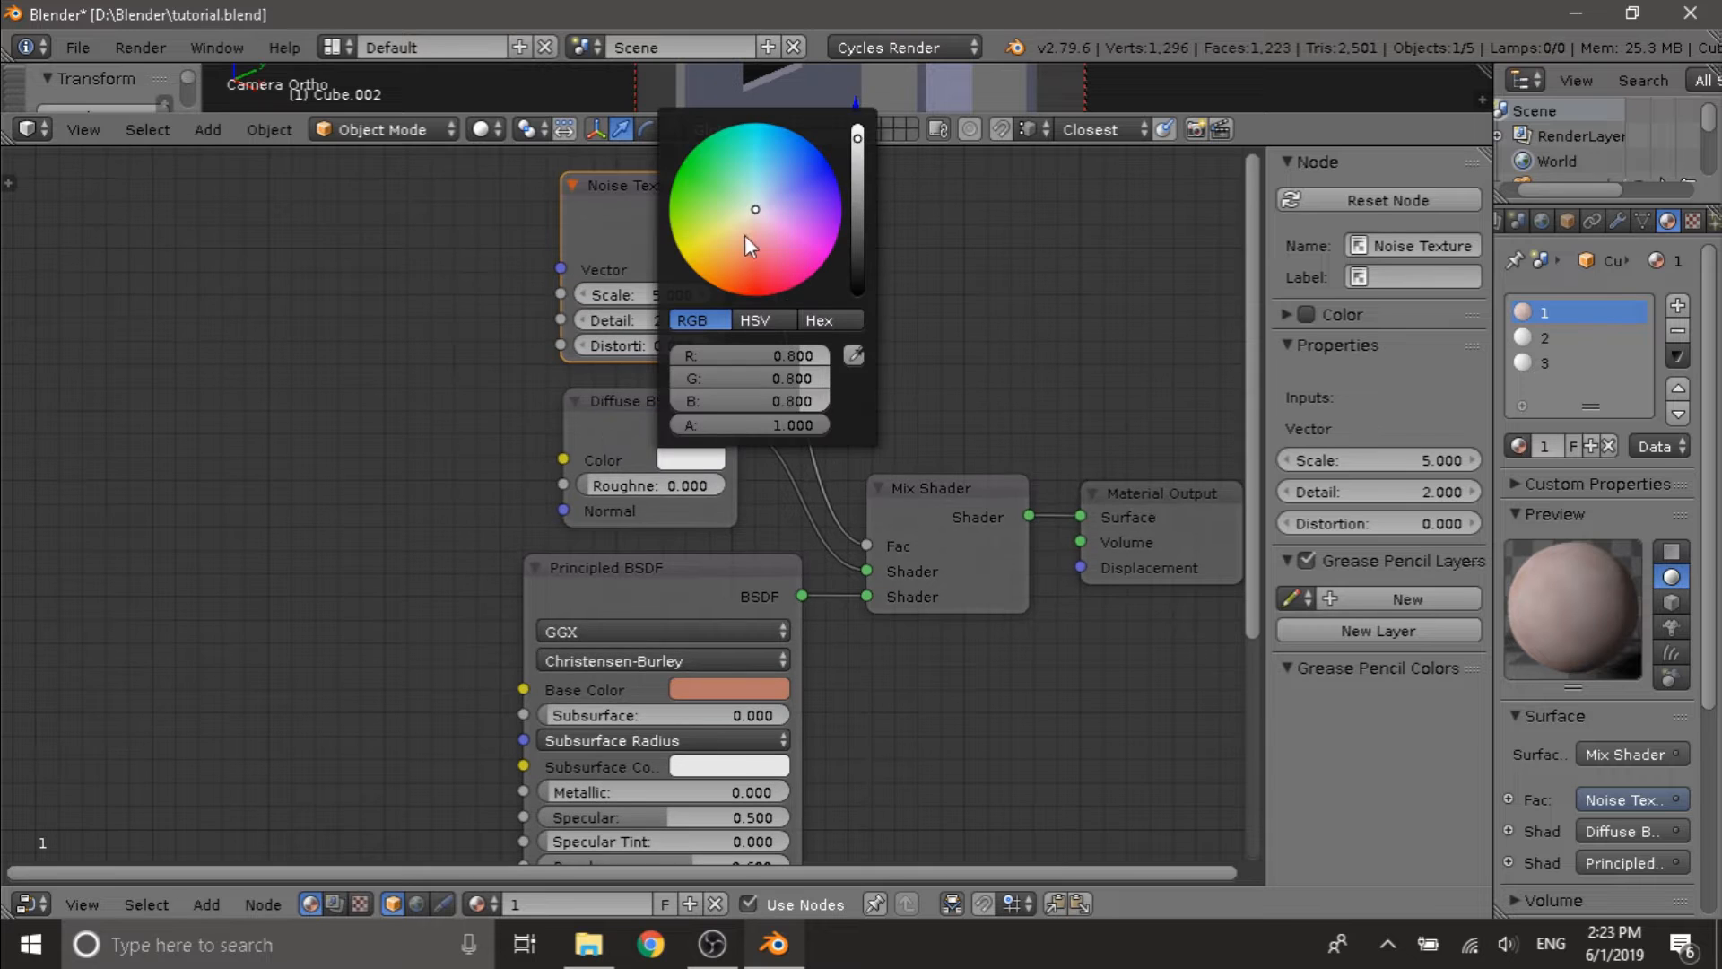
{"action": "left_click_drag", "start_coordinate": [745, 237], "coordinate": [731, 247]}
{"action": "left_click_drag", "start_coordinate": [858, 228], "coordinate": [858, 185]}
{"action": "left_click_drag", "start_coordinate": [756, 245], "coordinate": [736, 242]}
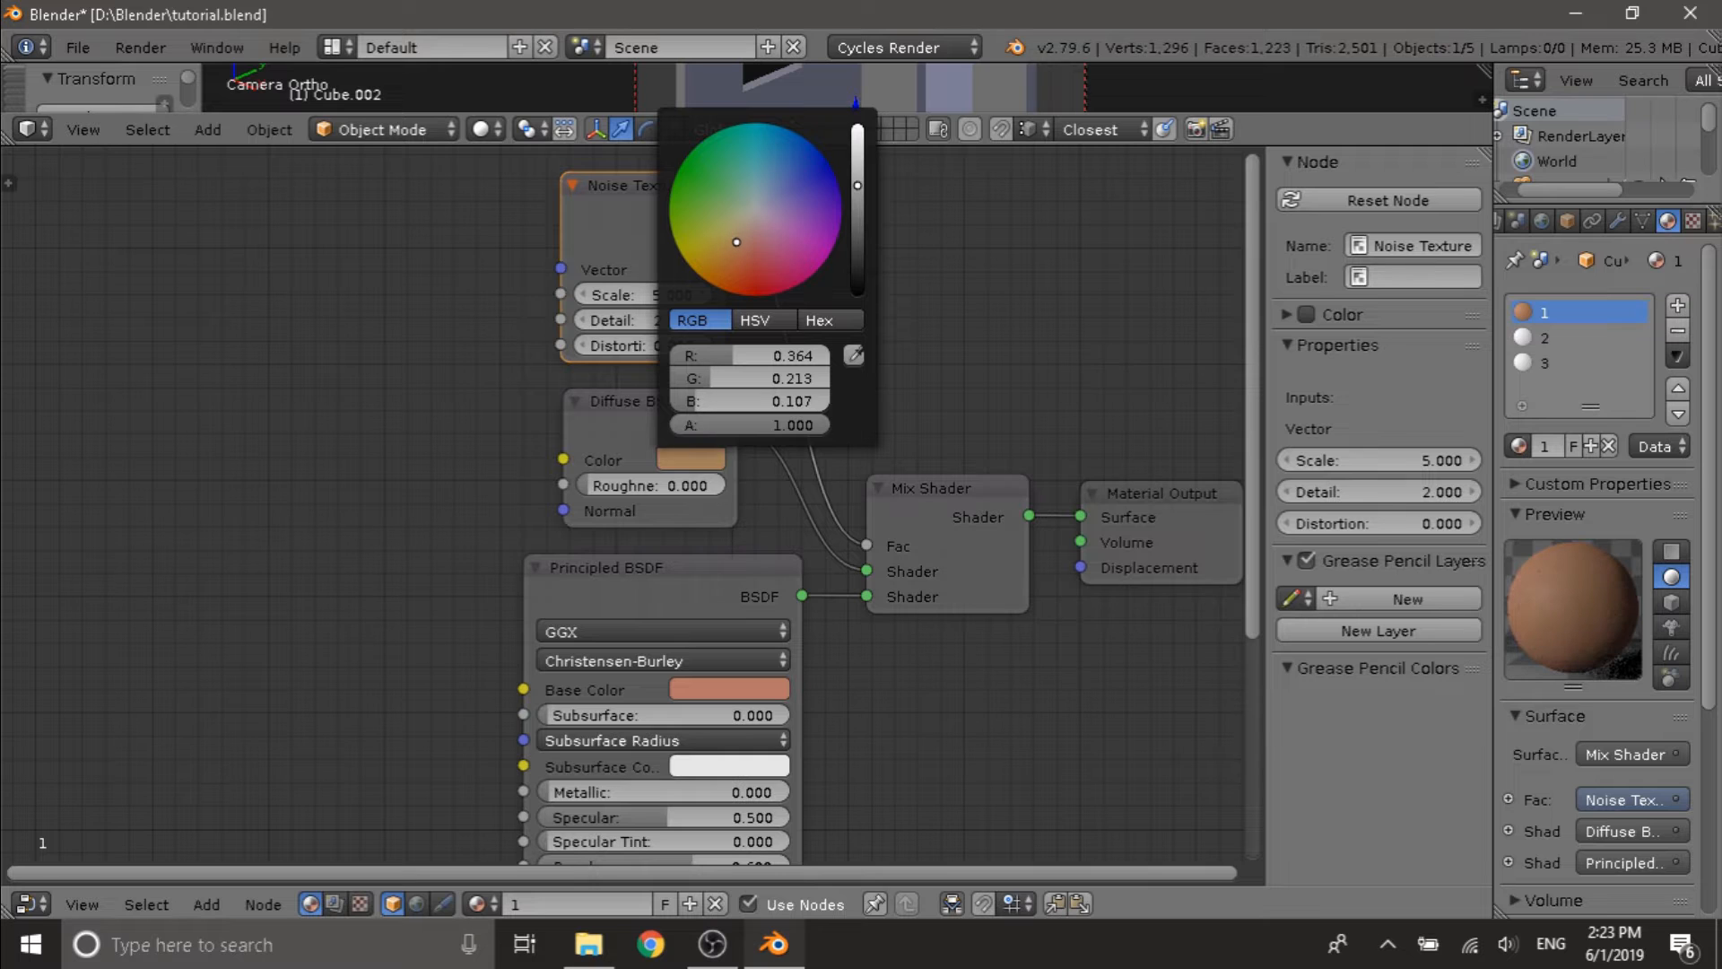
- Shift the Principled BSDF's Base Color to a dark brown with about R 0.12, G 0.07, B 0.025
{"action": "left_click", "coordinate": [728, 689]}
{"action": "left_click_drag", "start_coordinate": [748, 441], "coordinate": [750, 477]}
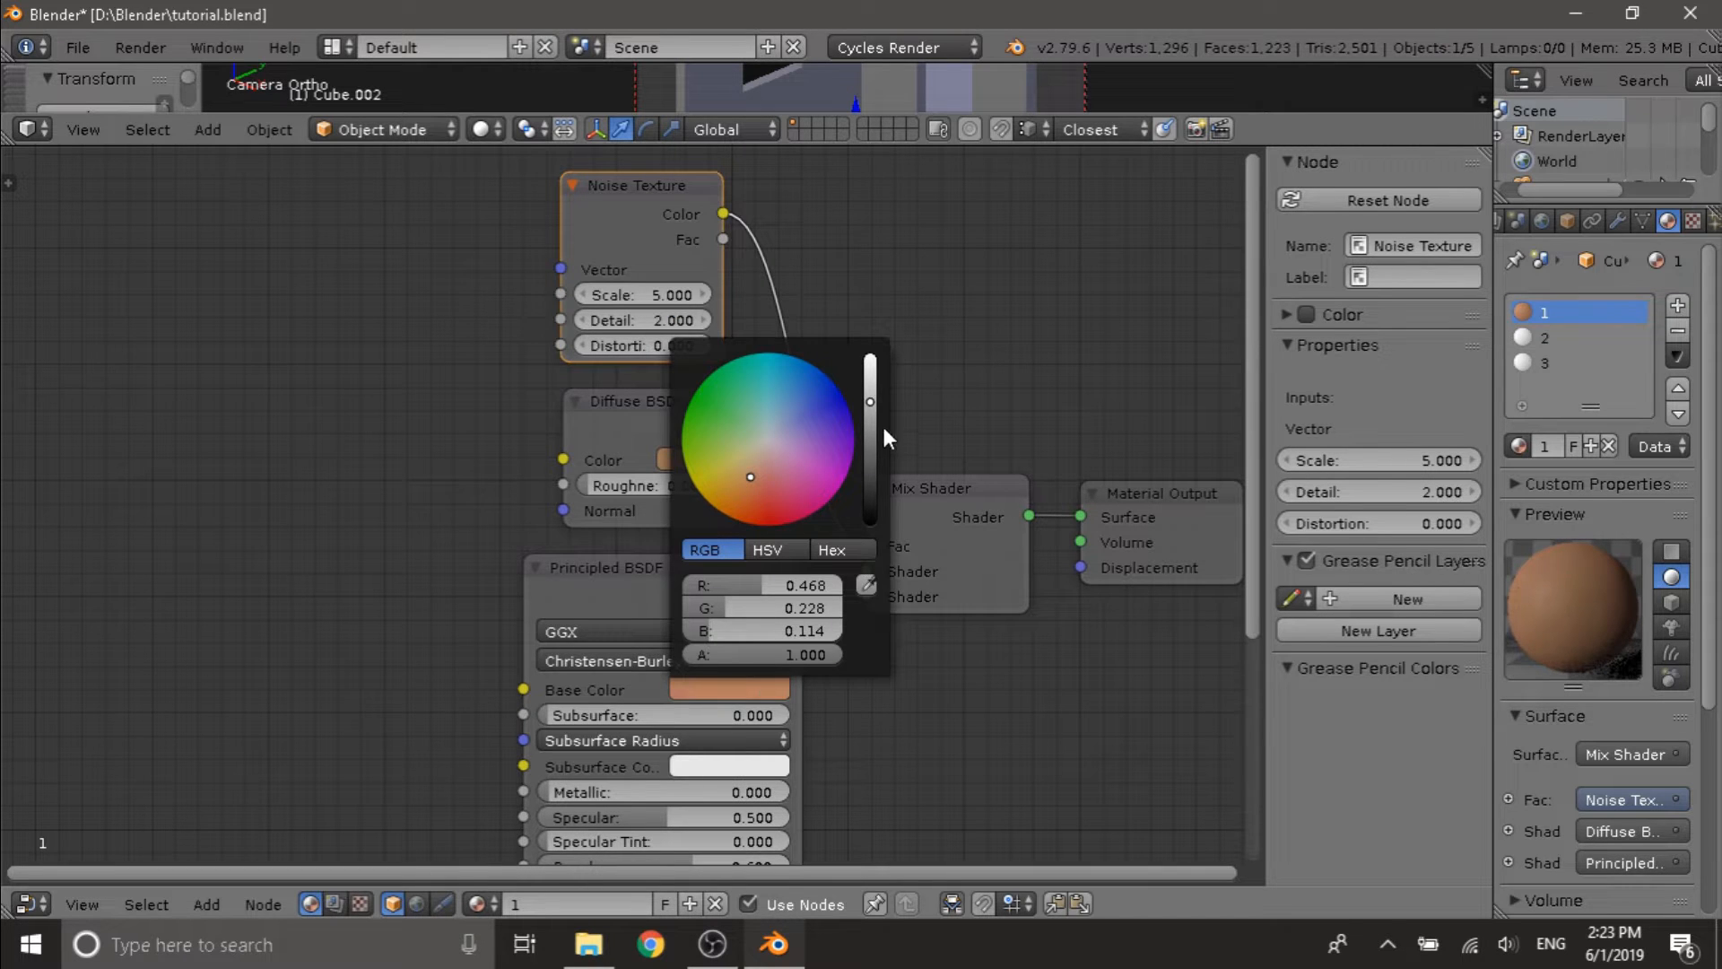
{"action": "mouse_move", "coordinate": [871, 403]}
{"action": "left_mouse_down"}
{"action": "mouse_move", "coordinate": [871, 433]}
{"action": "mouse_move", "coordinate": [871, 408]}
{"action": "left_mouse_up"}
{"action": "mouse_move", "coordinate": [750, 477]}
{"action": "left_mouse_down"}
{"action": "mouse_move", "coordinate": [755, 460]}
{"action": "mouse_move", "coordinate": [741, 480]}
{"action": "left_mouse_up"}
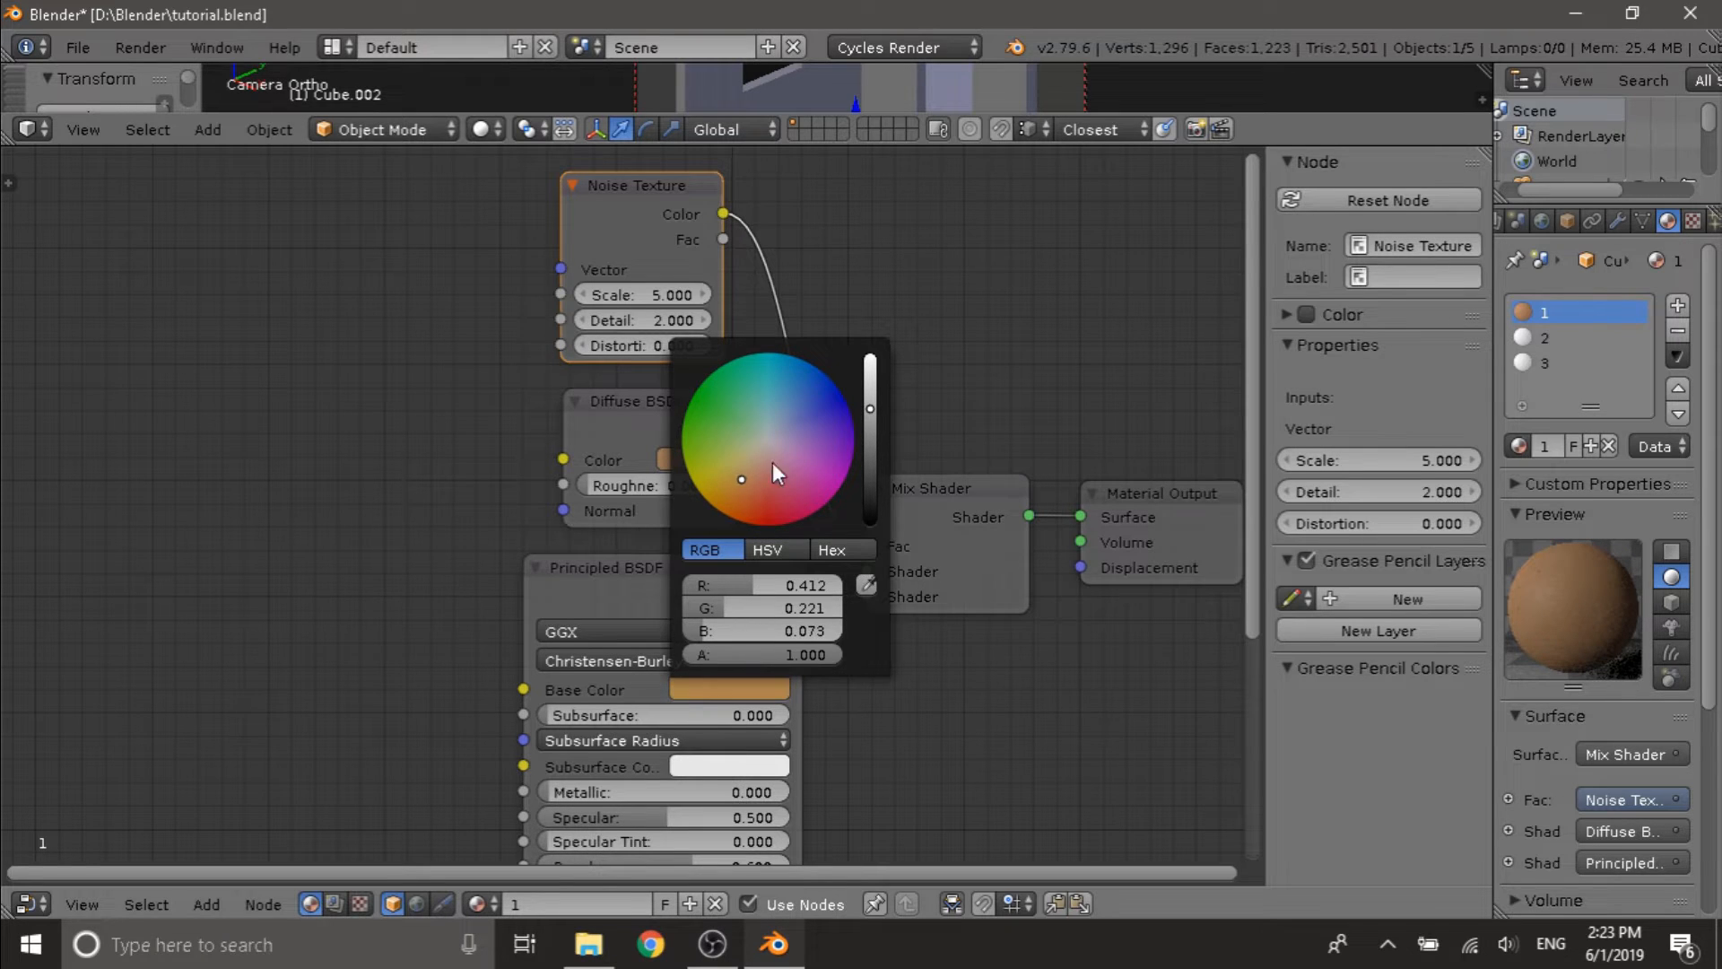
{"action": "left_click_drag", "start_coordinate": [874, 432], "coordinate": [870, 461]}
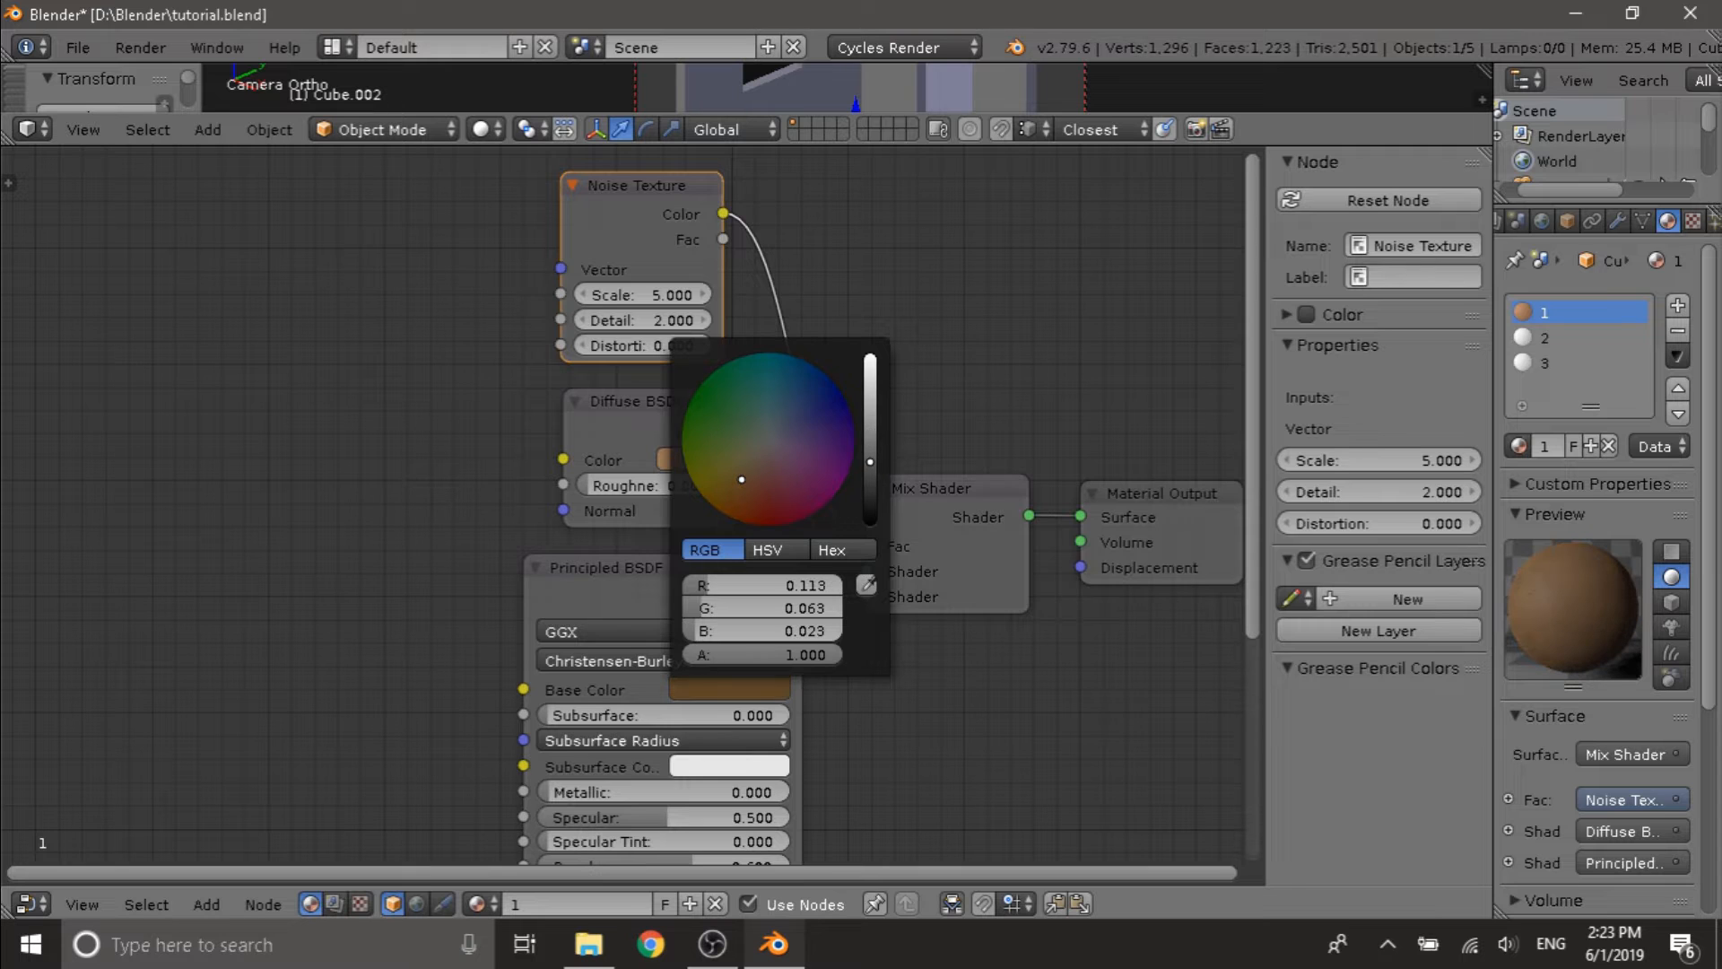
- Lighten the Diffuse BSDF's Color to R 0.484, G 0.281, B 0.139 and the Principled BSDF's Base Color to R 0.320, G 0.223, B 0.117
{"action": "left_click", "coordinate": [707, 460]}
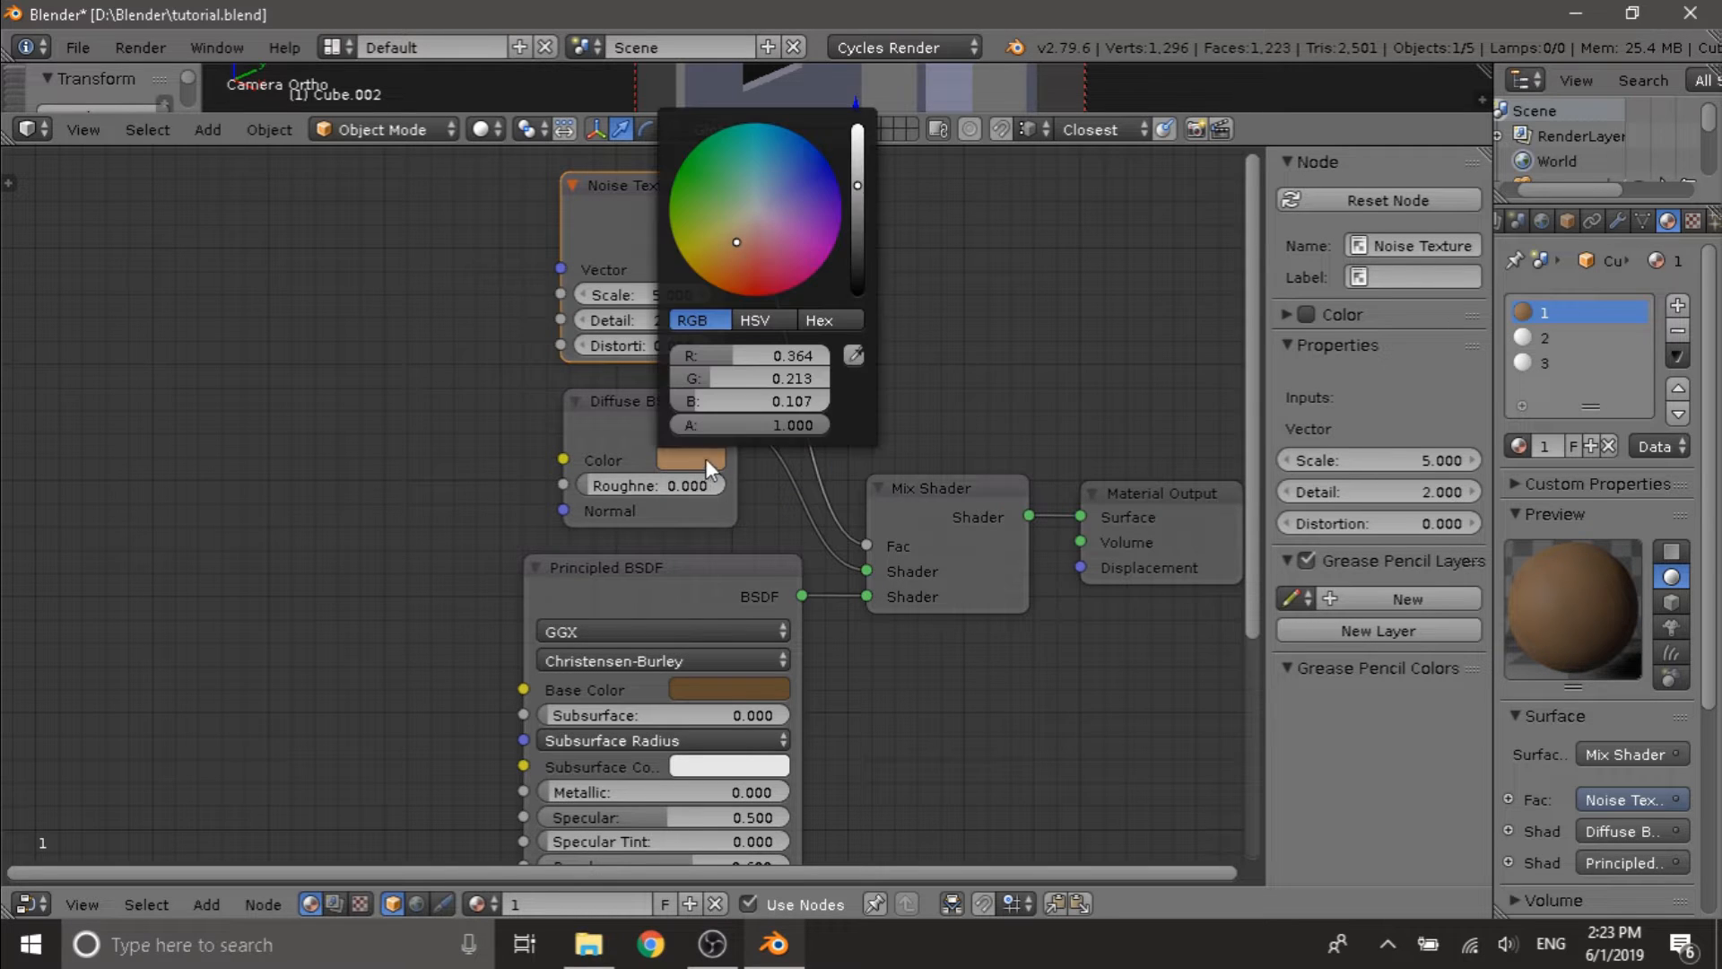
{"action": "left_click_drag", "start_coordinate": [861, 187], "coordinate": [857, 170]}
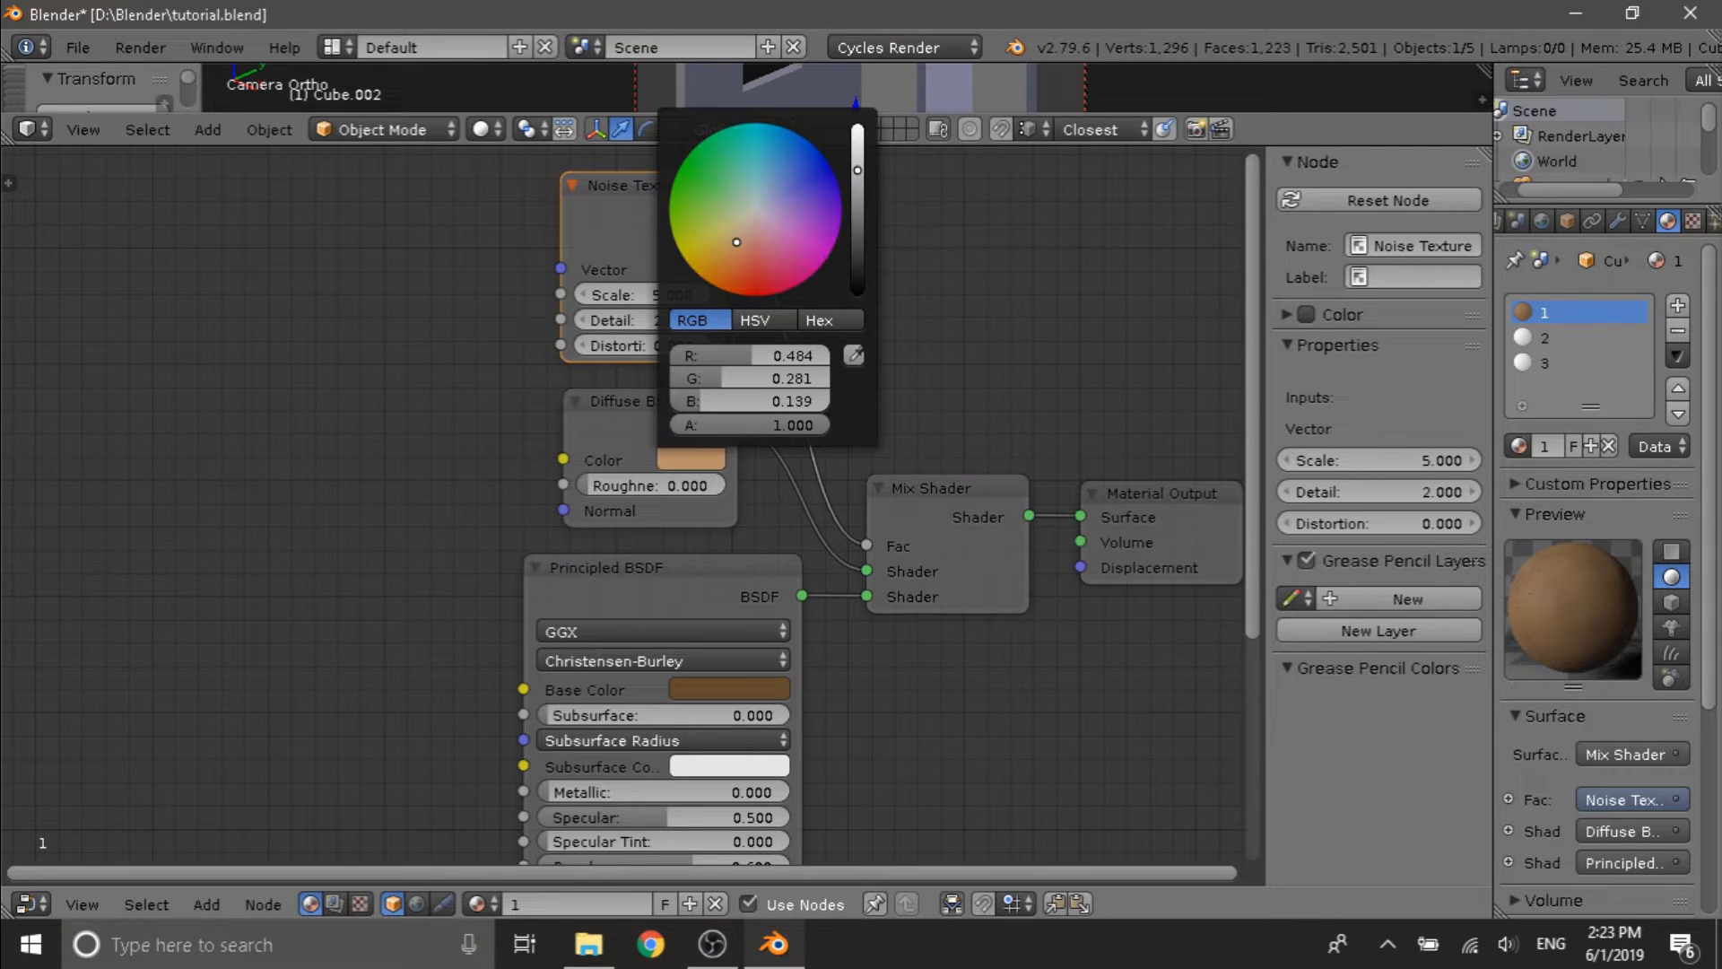
{"action": "left_click", "coordinate": [711, 690]}
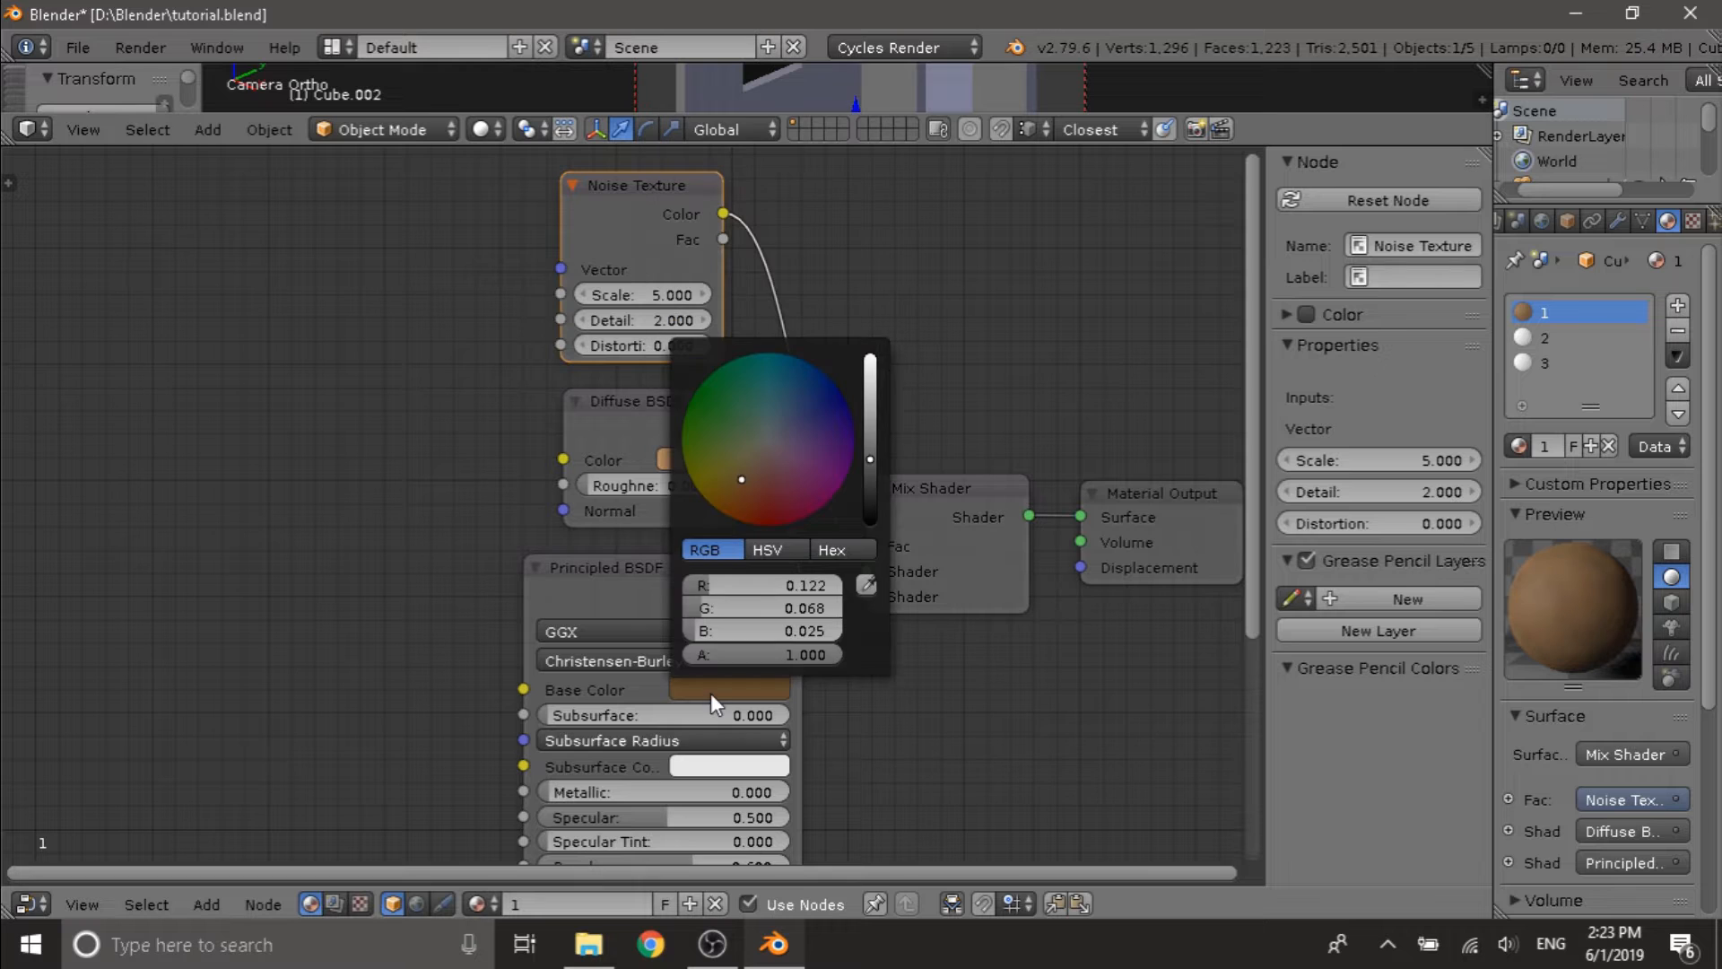
{"action": "left_click", "coordinate": [866, 422]}
{"action": "left_click_drag", "start_coordinate": [757, 458], "coordinate": [749, 465]}
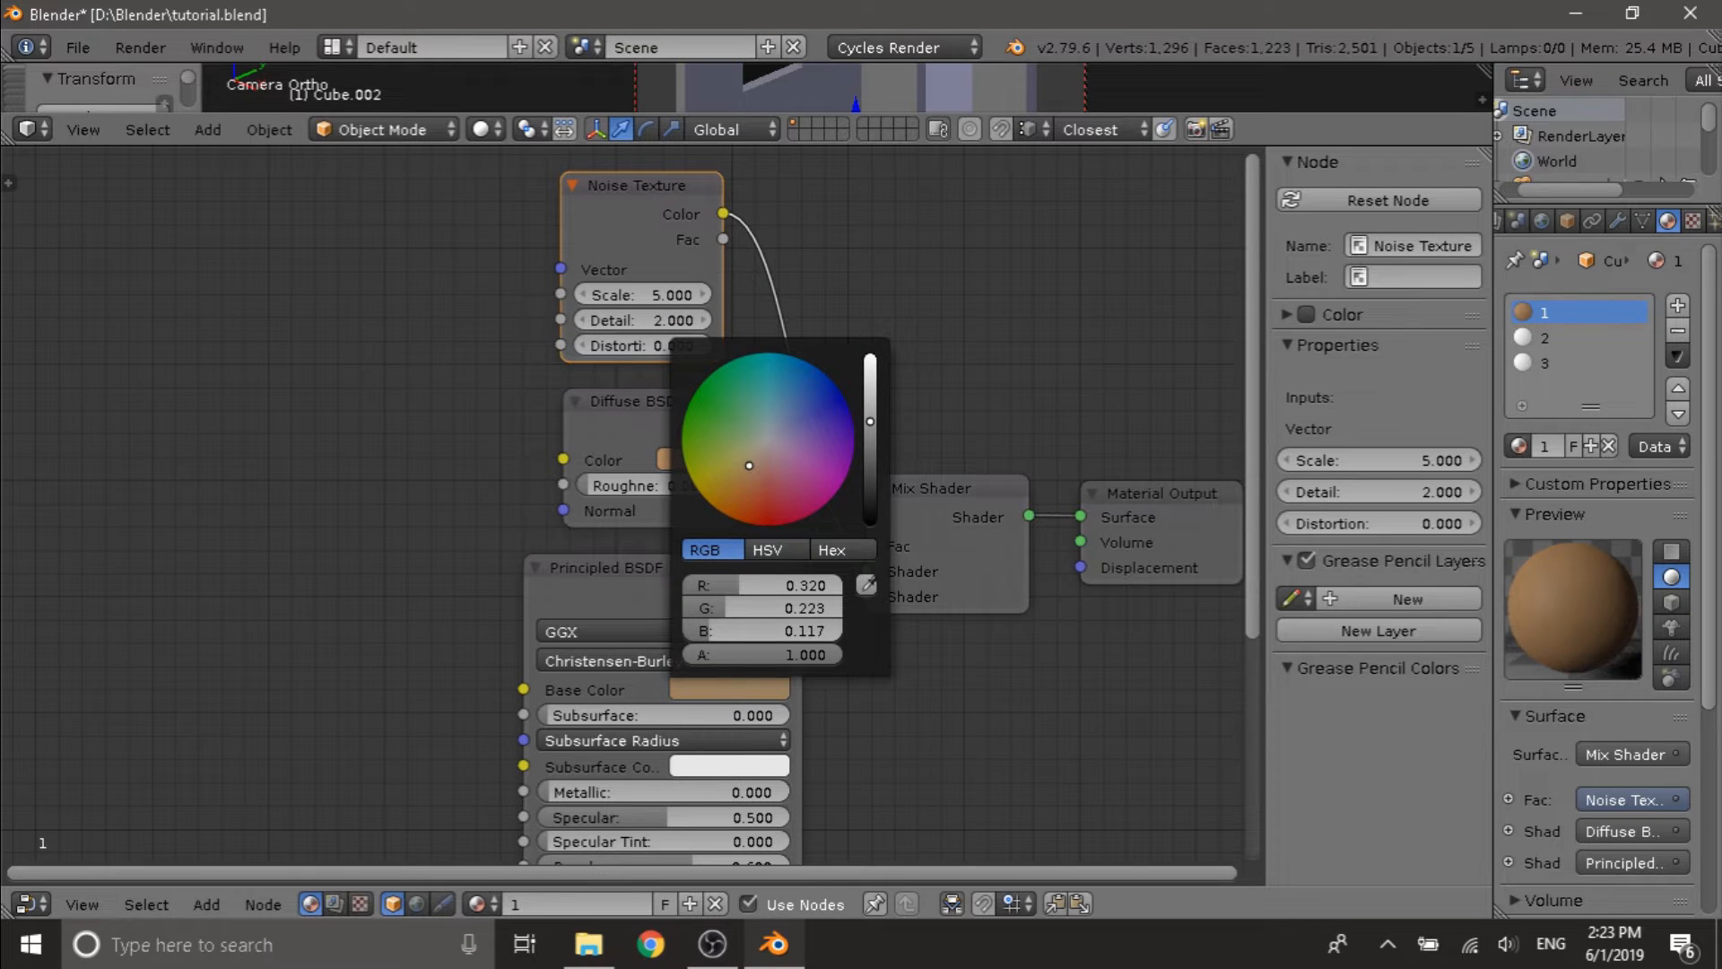
- Insert a Bright/Contrast node into the link between the Noise Texture's Color output and the Mix Shader's Fac
{"action": "scroll", "coordinate": [923, 703], "scroll_direction": "down", "scroll_amount": 3}
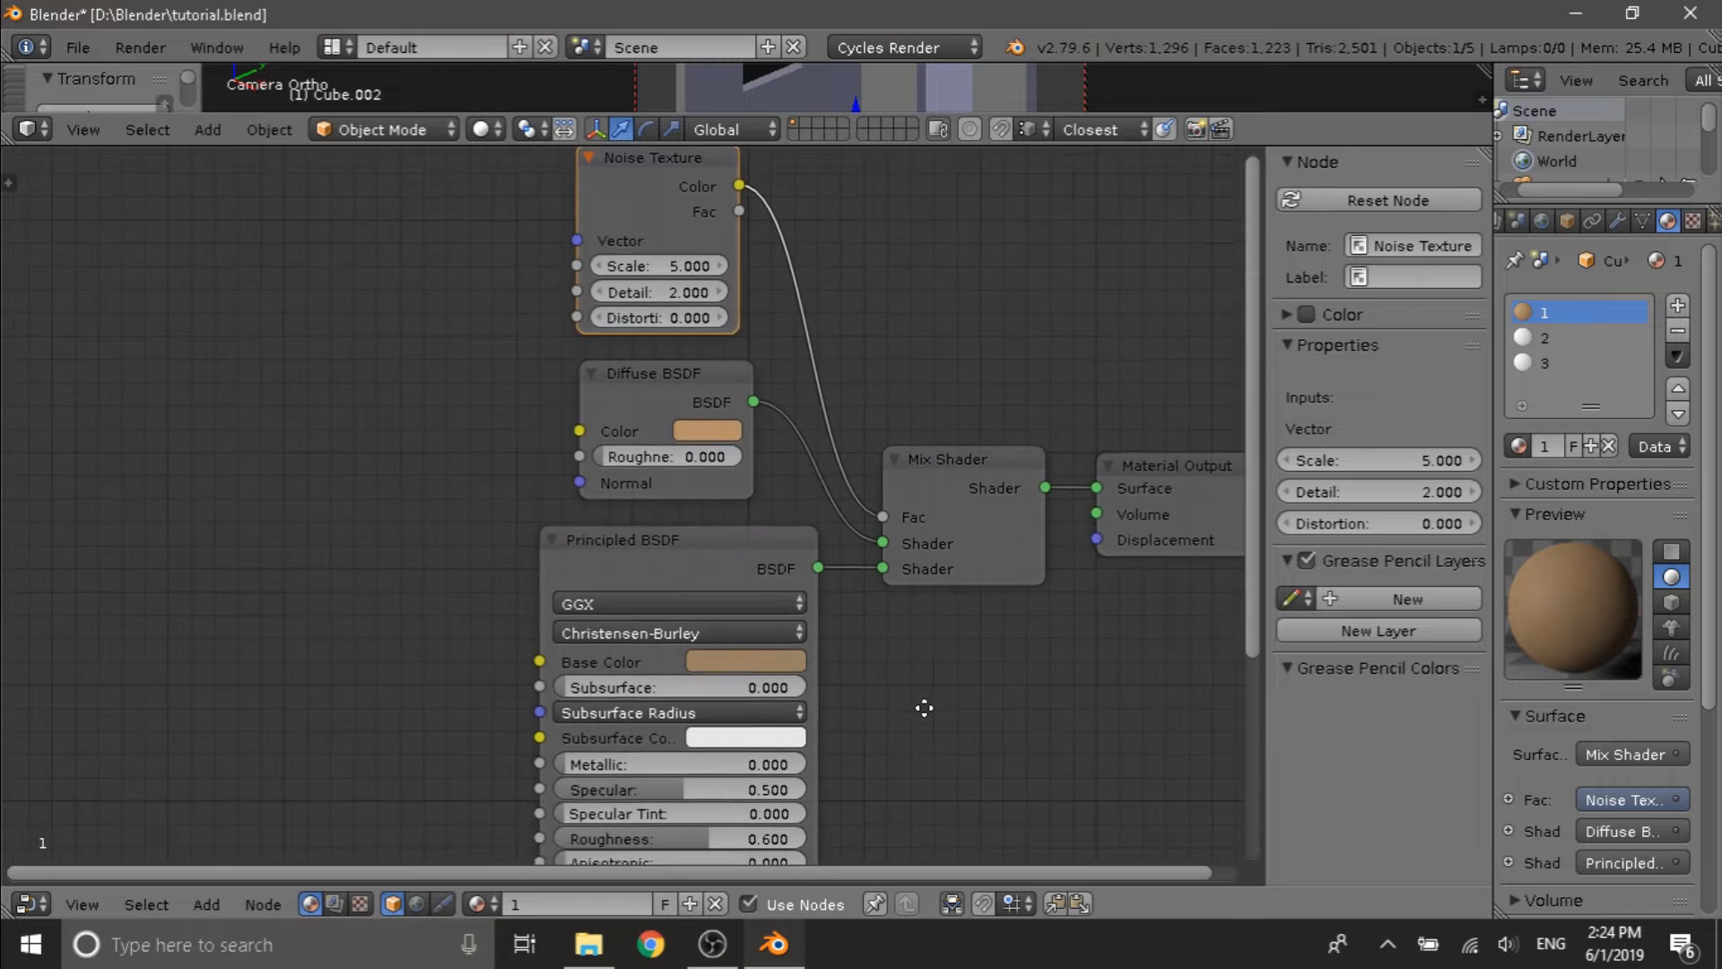
{"action": "left_click", "coordinate": [674, 531]}
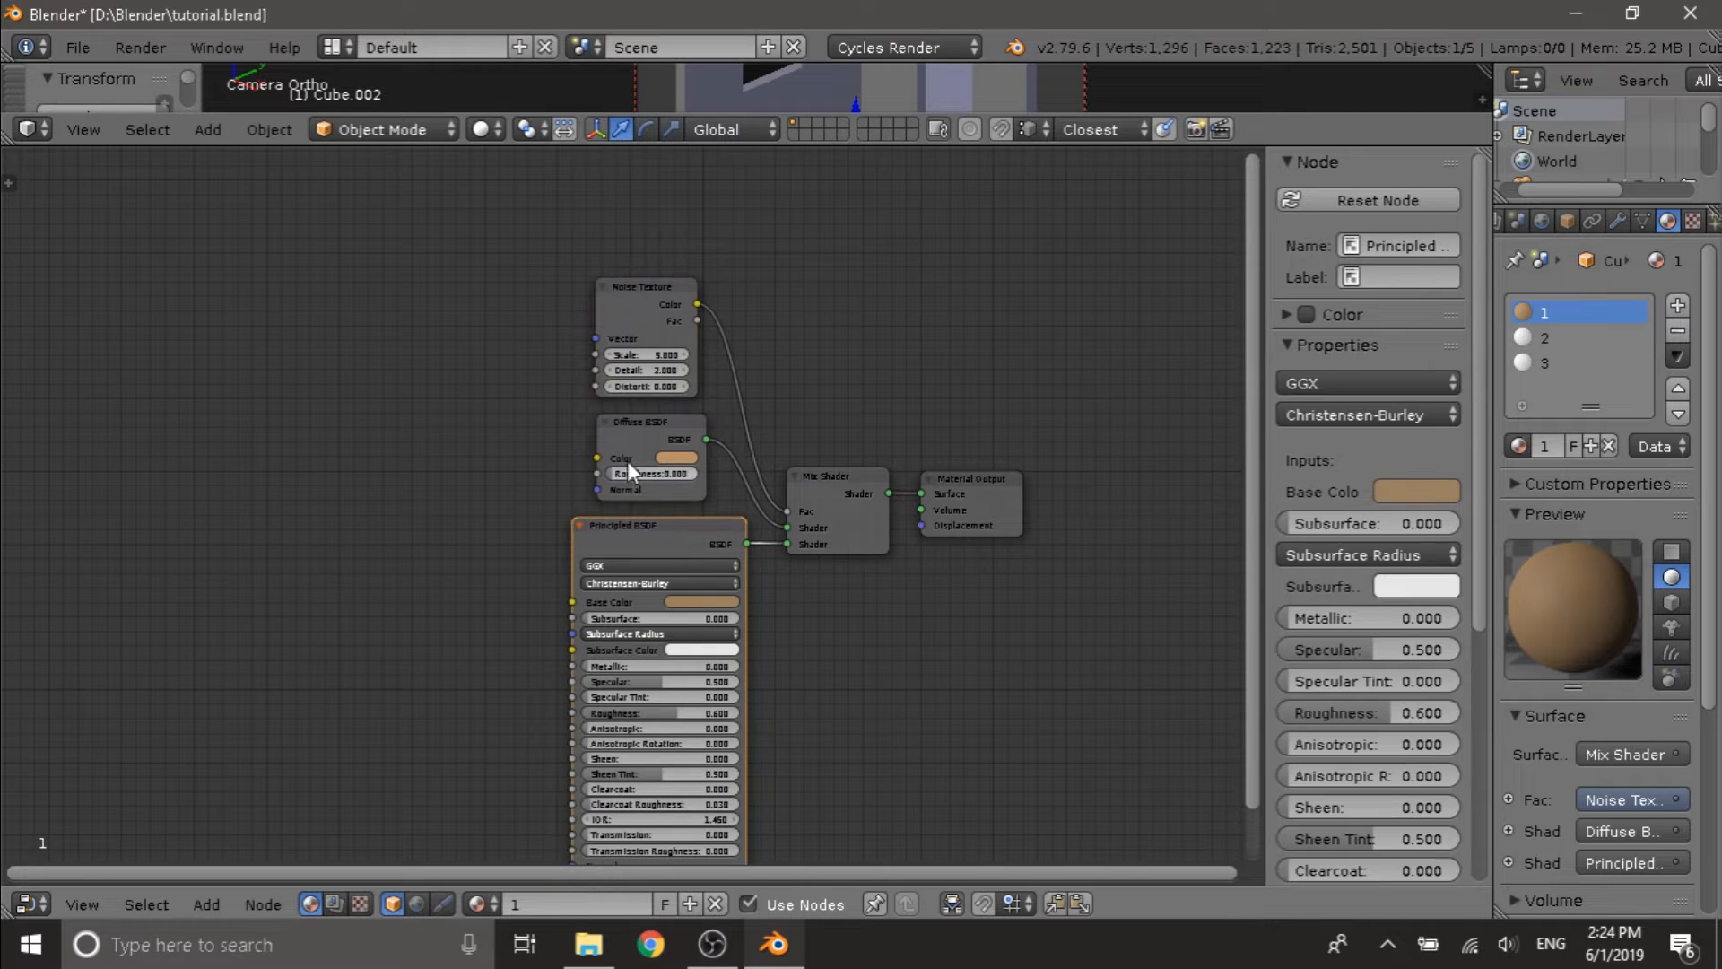
{"action": "left_click", "coordinate": [646, 303]}
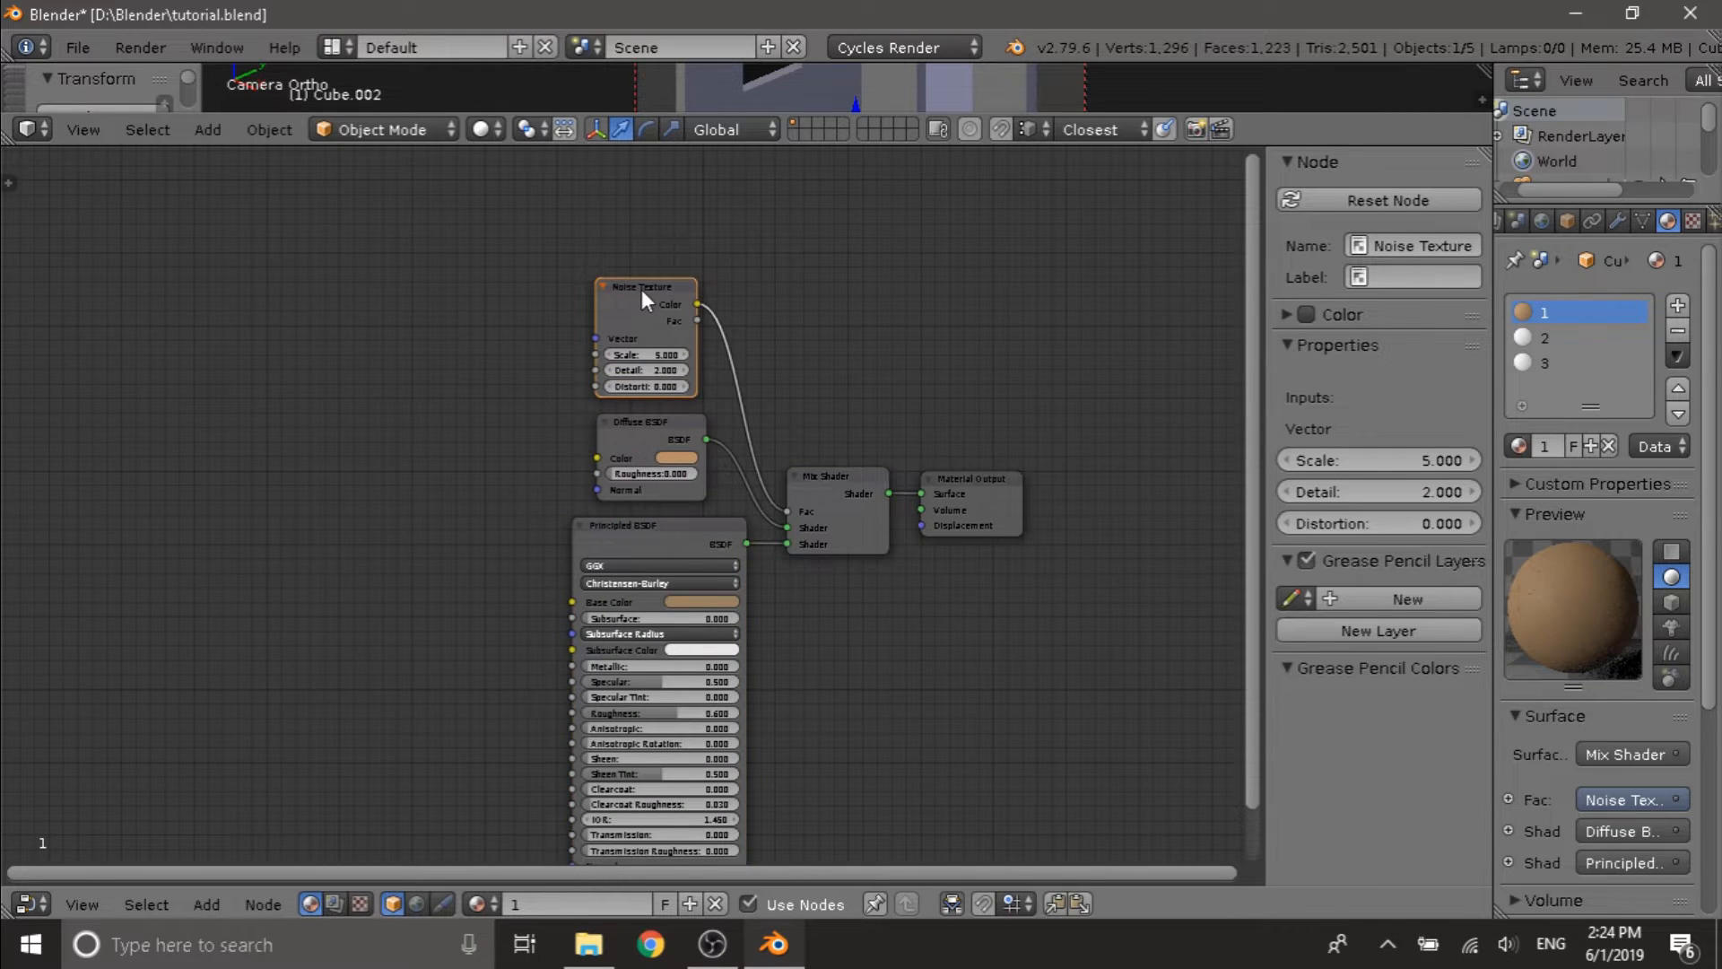
{"action": "scroll", "coordinate": [642, 289], "scroll_direction": "up", "scroll_amount": 2}
{"action": "key", "text": "shift+a"}
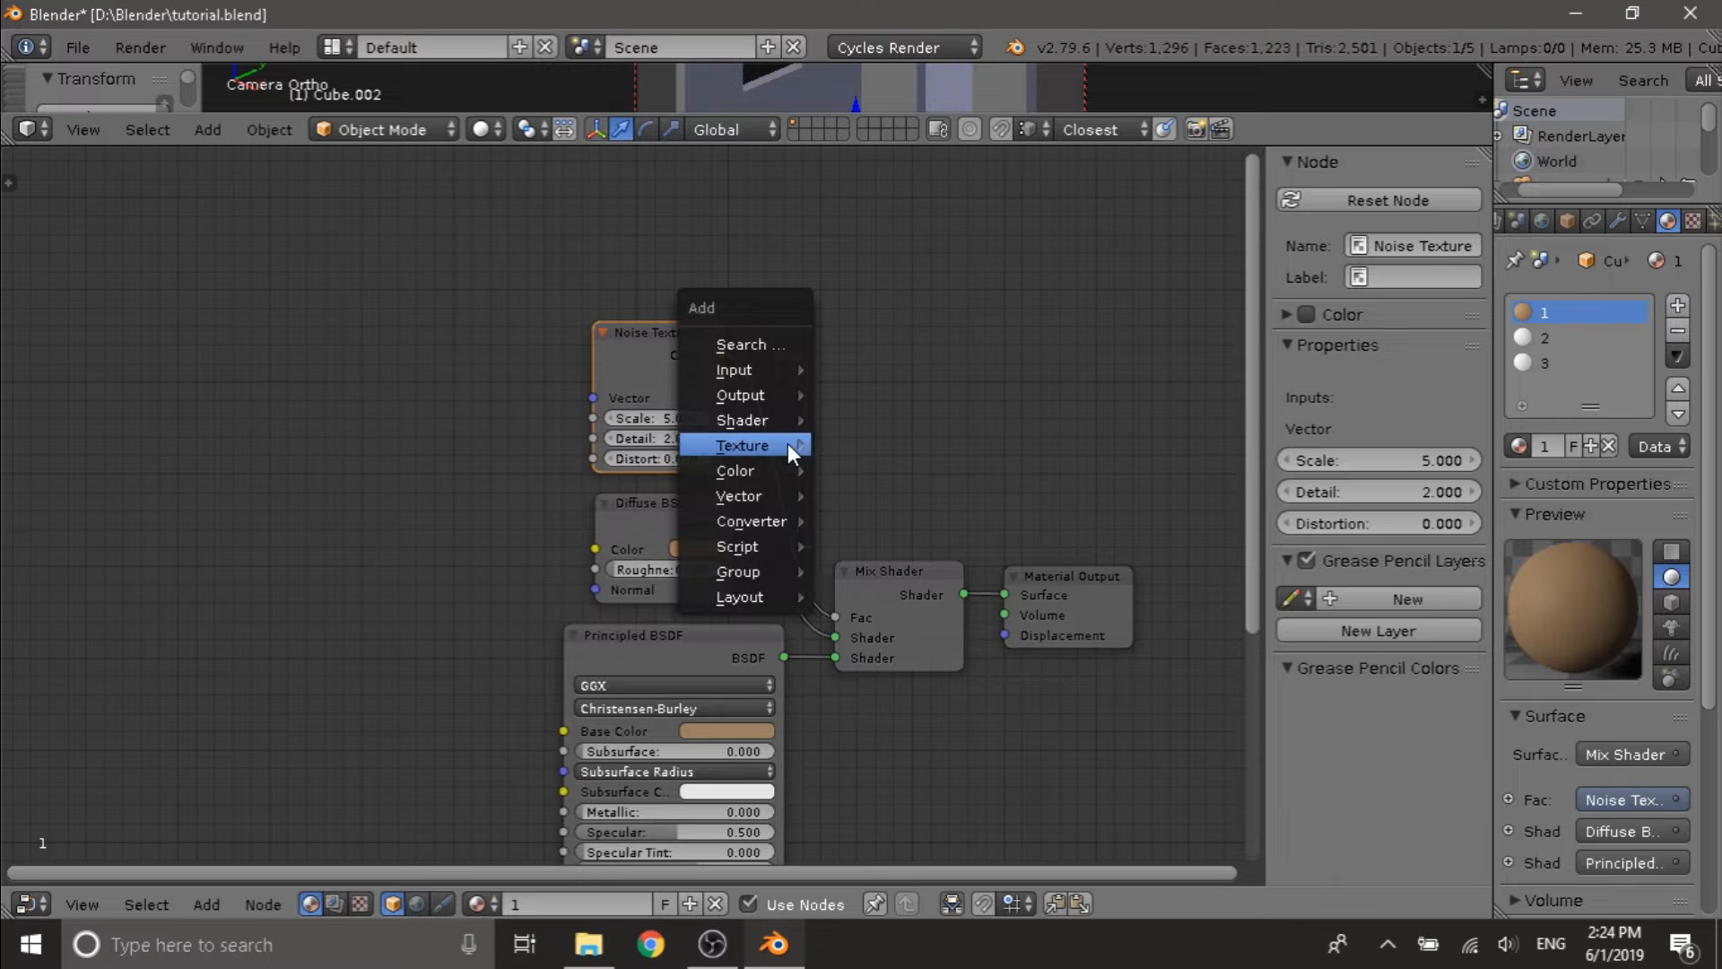
{"action": "mouse_move", "coordinate": [762, 481]}
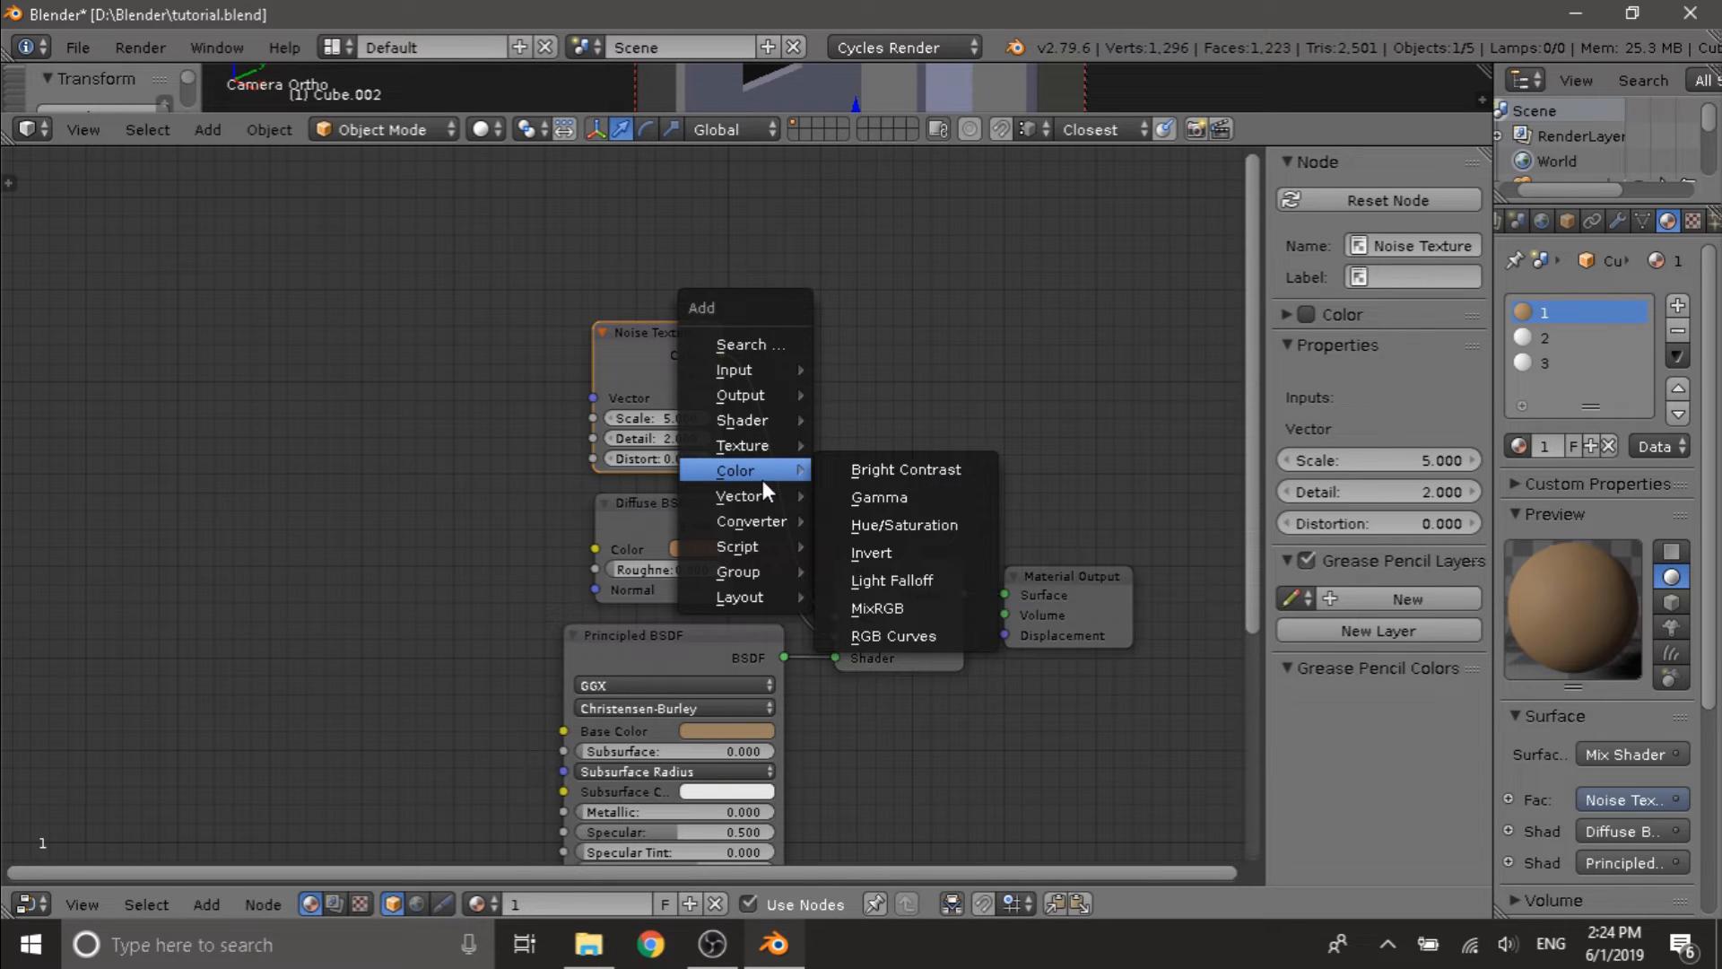
{"action": "left_click", "coordinate": [861, 472]}
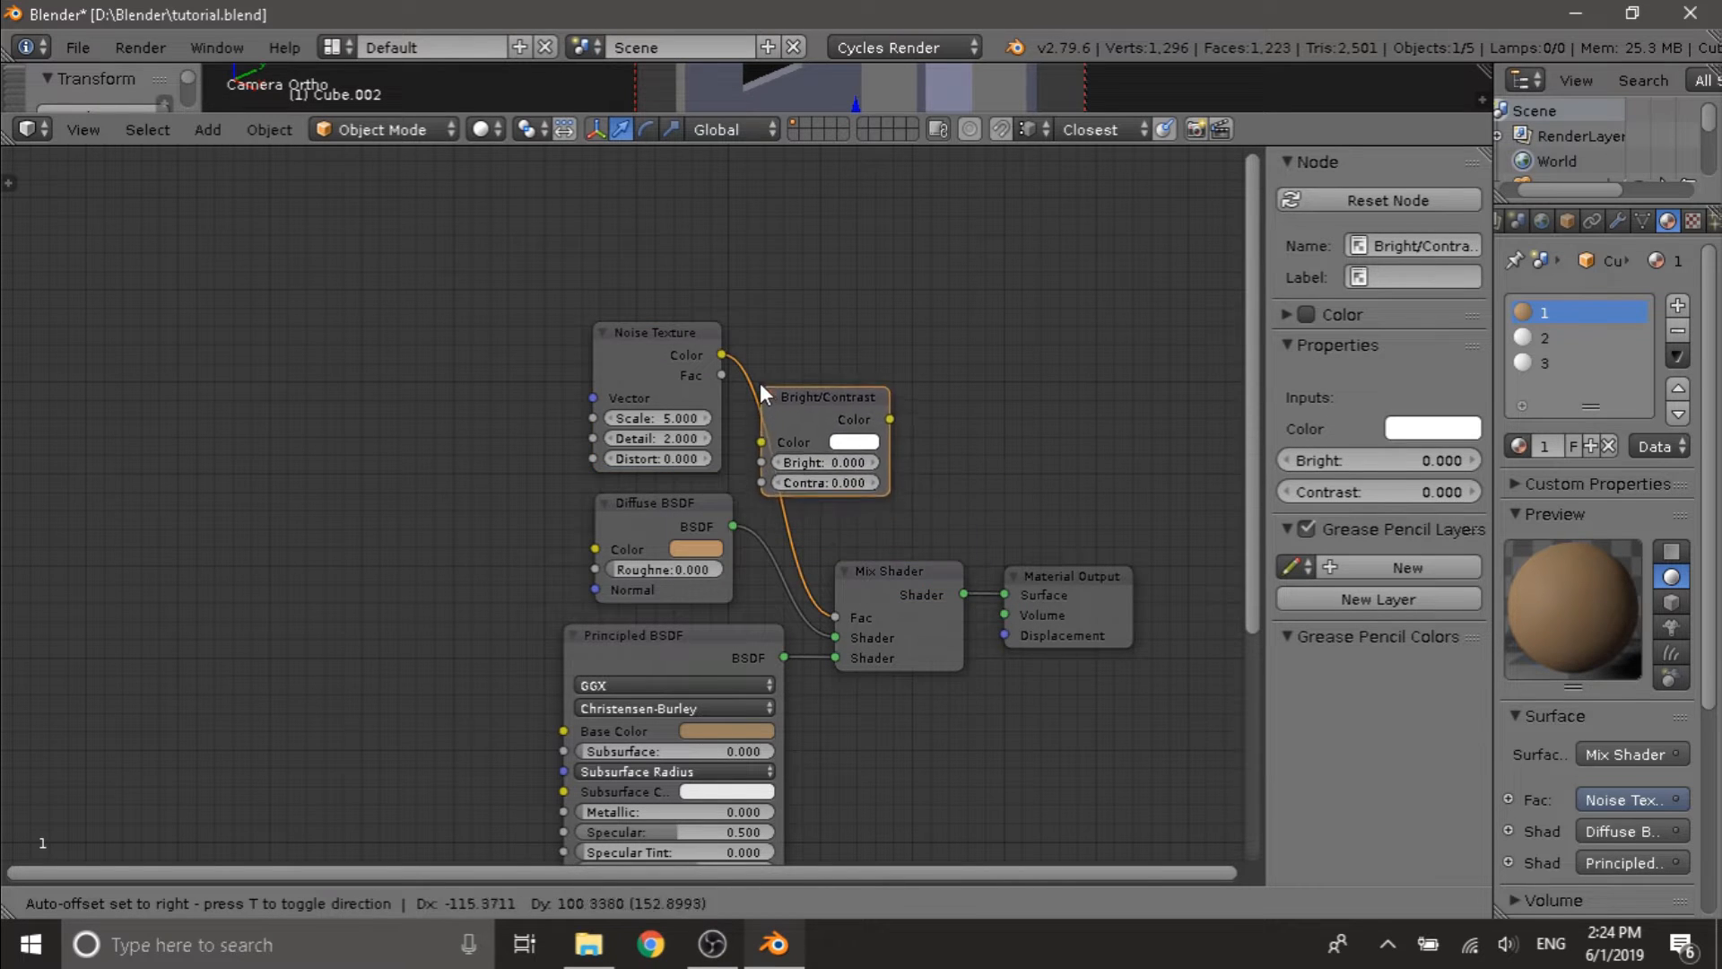
{"action": "left_click", "coordinate": [796, 364]}
- Set the Bright/Contrast node's Contrast to 7.1
{"action": "scroll", "coordinate": [900, 449], "scroll_direction": "up", "scroll_amount": 2}
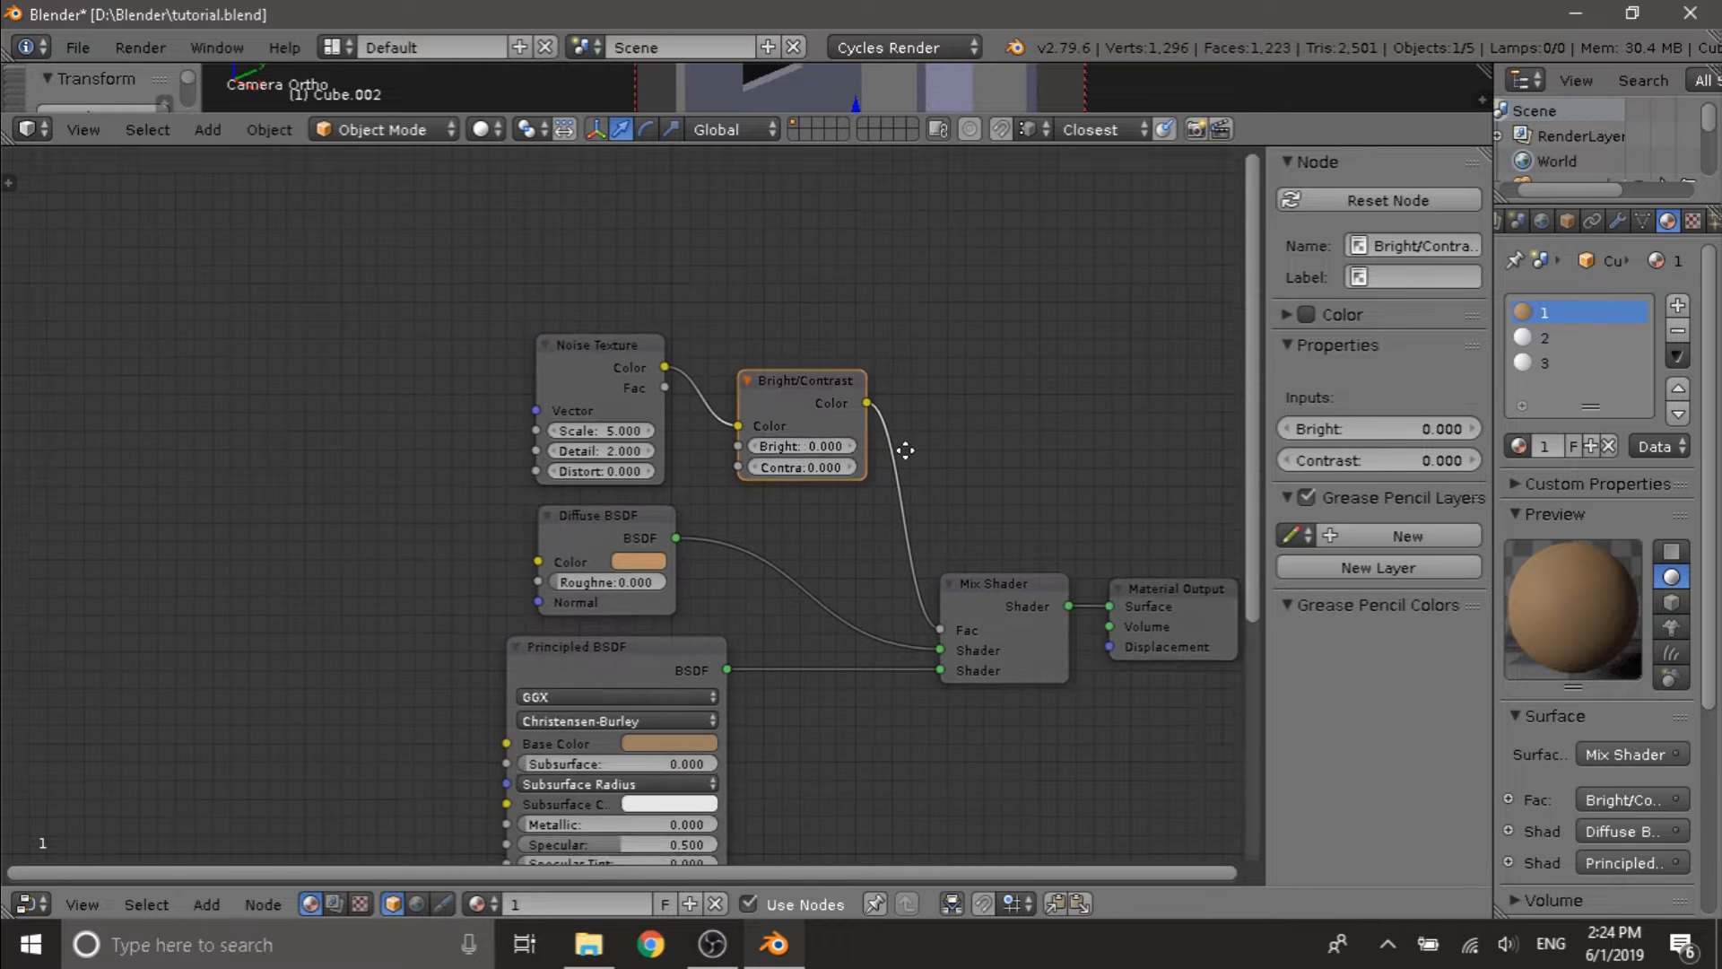
{"action": "left_click", "coordinate": [766, 484]}
{"action": "type", "text": "0.0"}
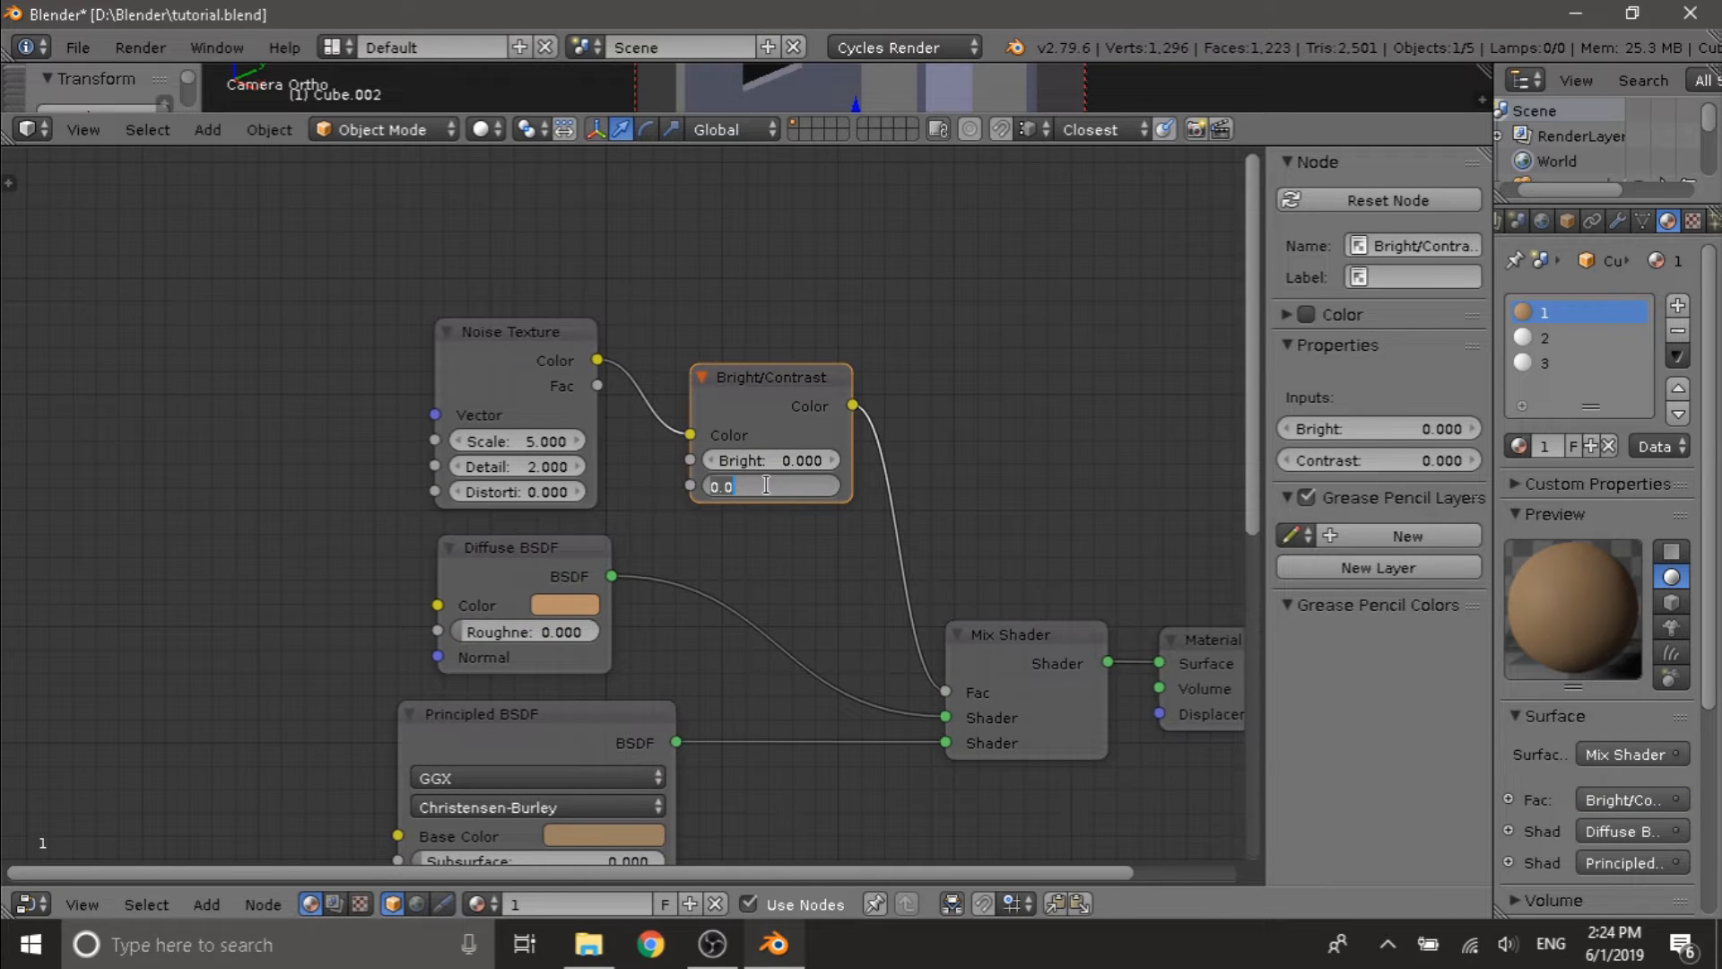
{"action": "type", "text": "7.1"}
{"action": "key", "text": "Return"}
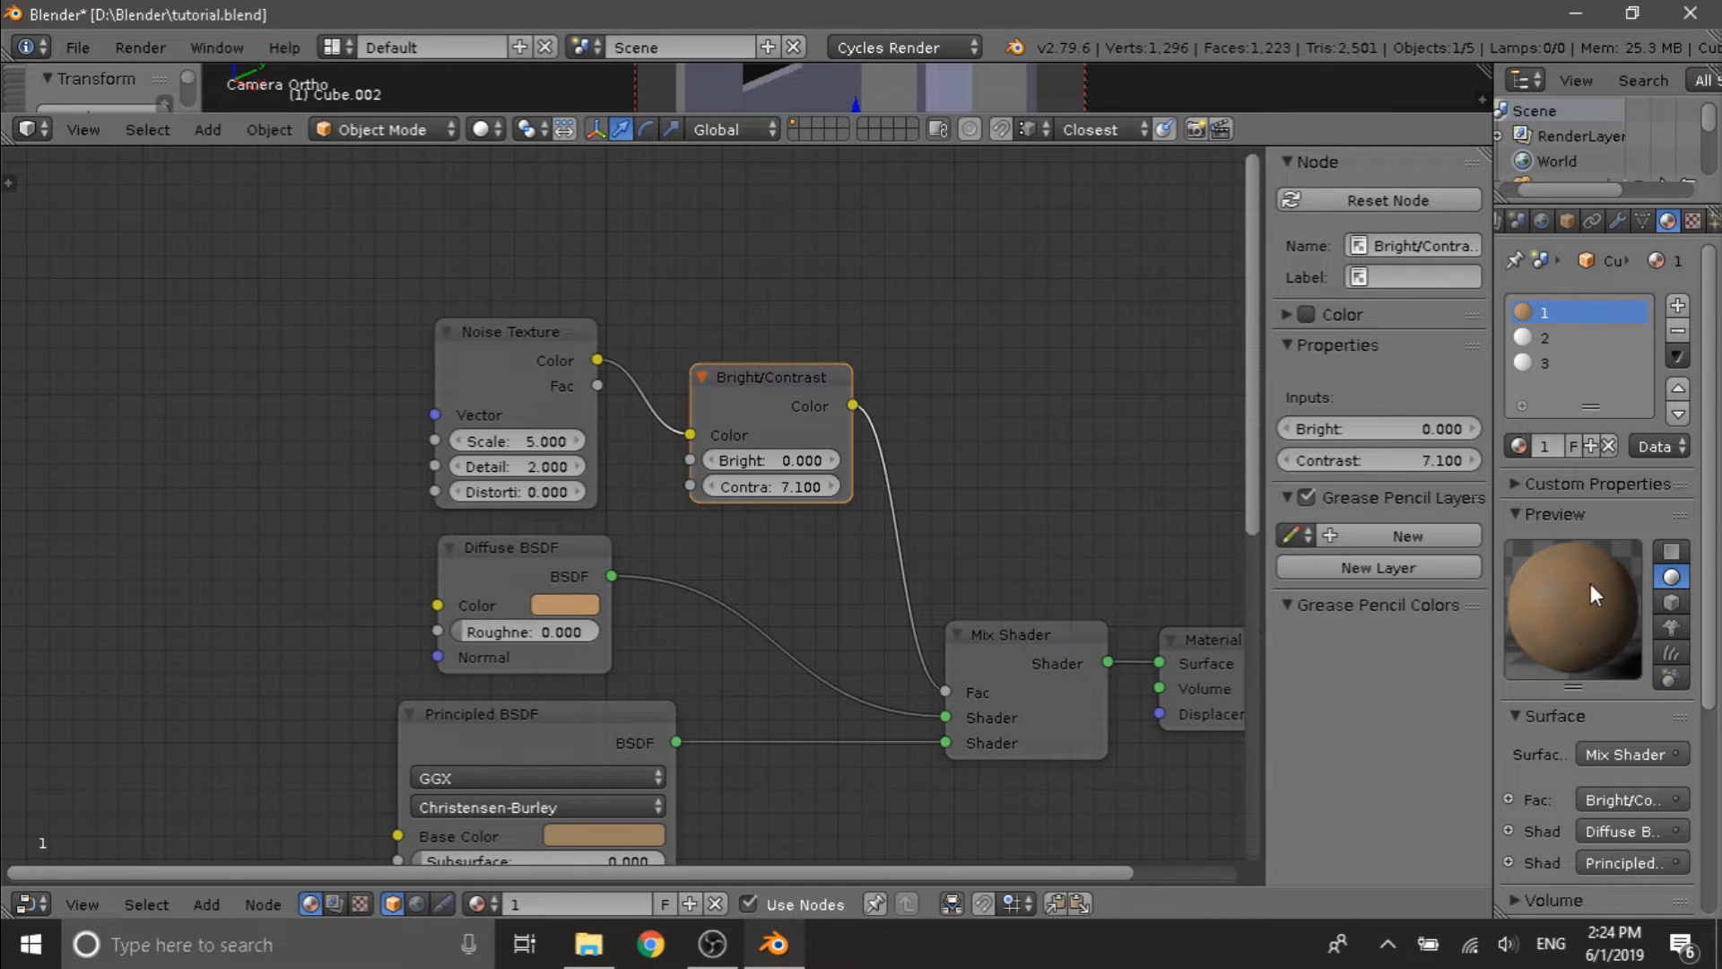
- Add a Texture Coordinate node beside the Noise Texture and connect its UV output to the Noise Texture's Vector input
{"action": "scroll", "coordinate": [897, 592], "scroll_direction": "down", "scroll_amount": 3}
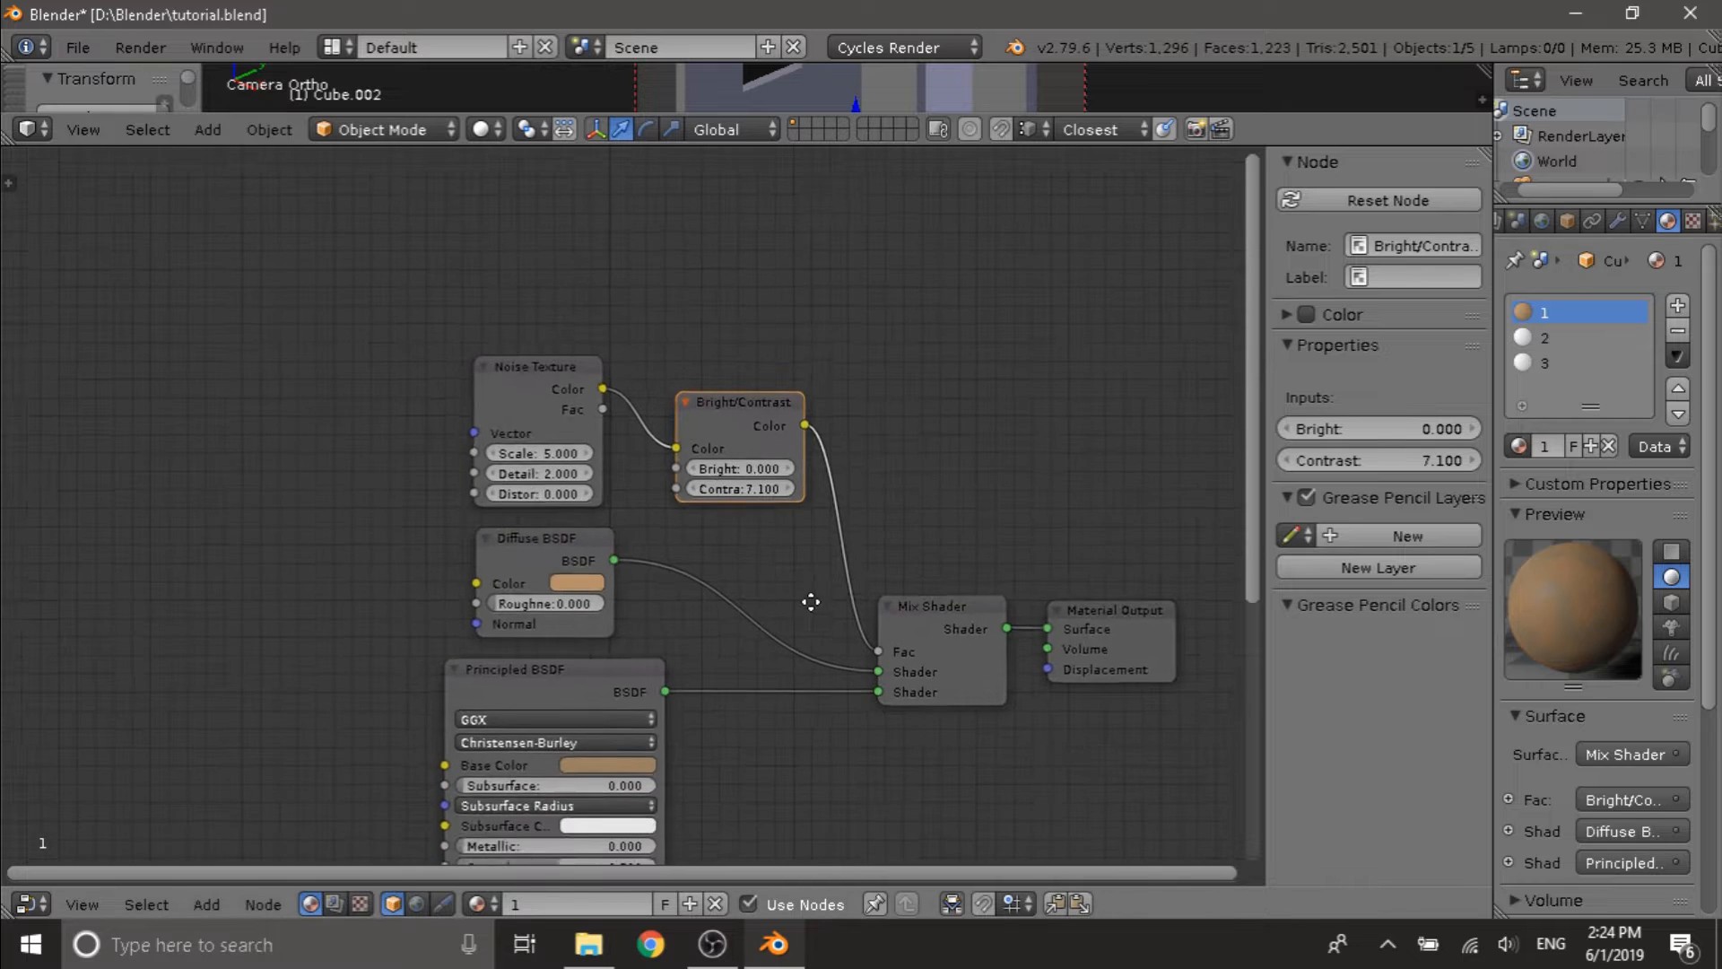
{"action": "middle_click_drag", "start_coordinate": [544, 374], "coordinate": [653, 453]}
{"action": "key", "text": "a"}
{"action": "scroll", "coordinate": [639, 452], "scroll_direction": "up", "scroll_amount": 3}
{"action": "key", "text": "shift+a"}
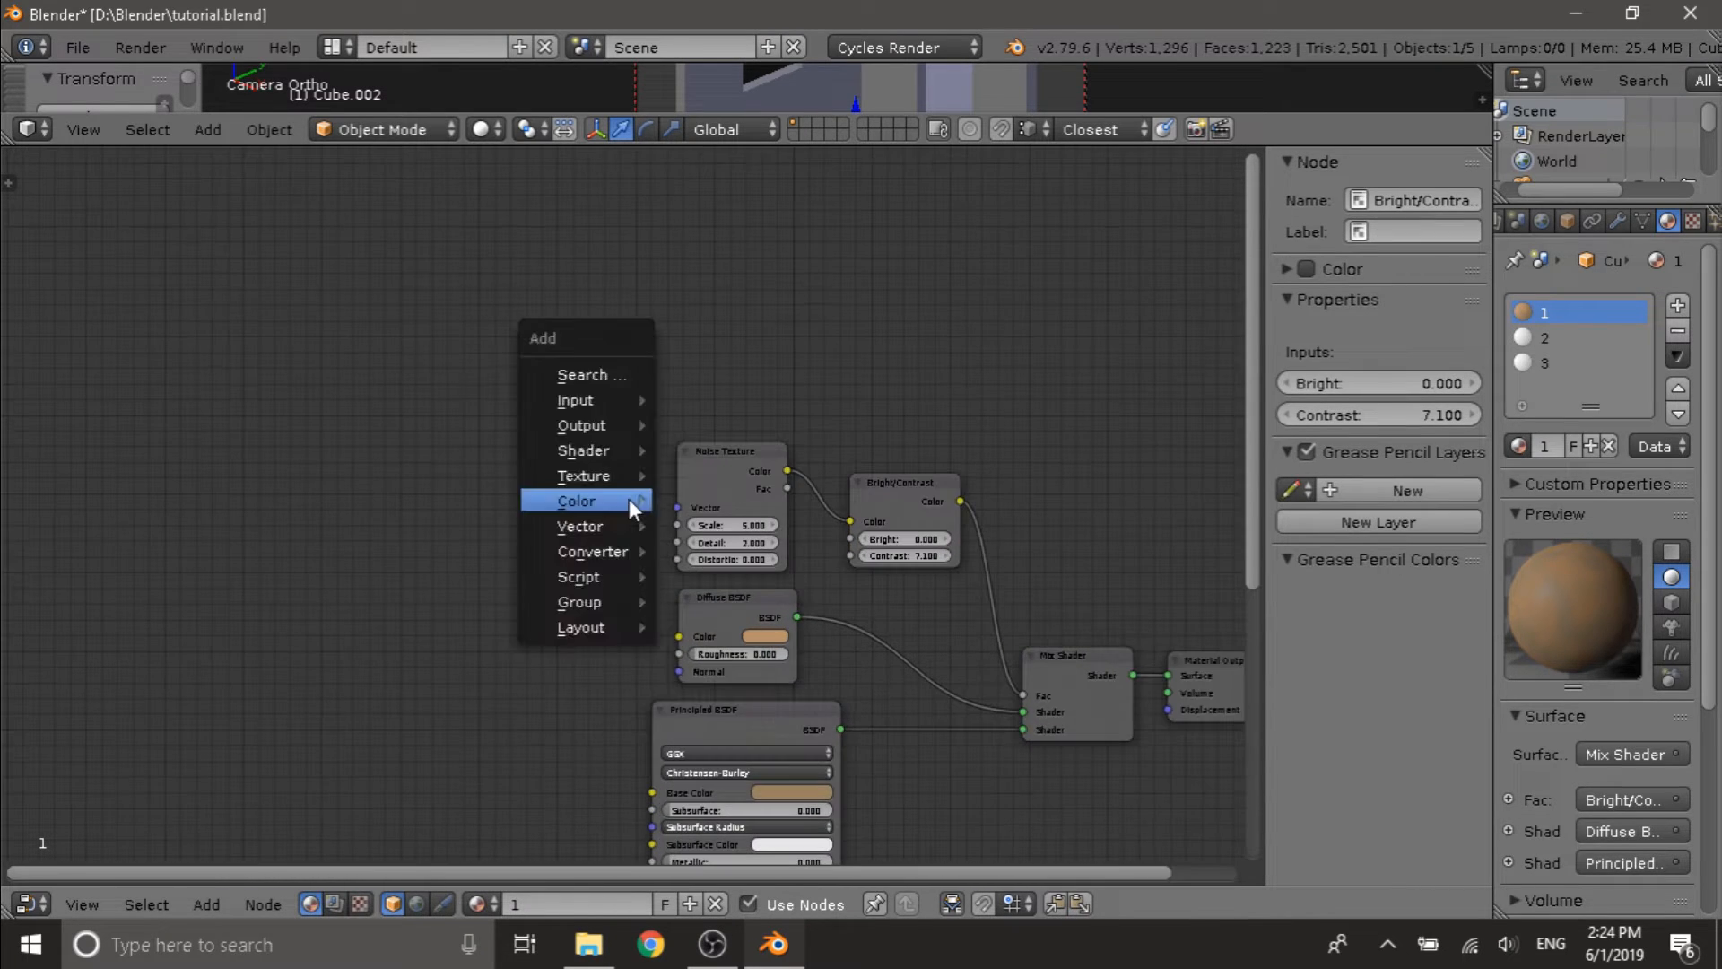
{"action": "left_click", "coordinate": [588, 369]}
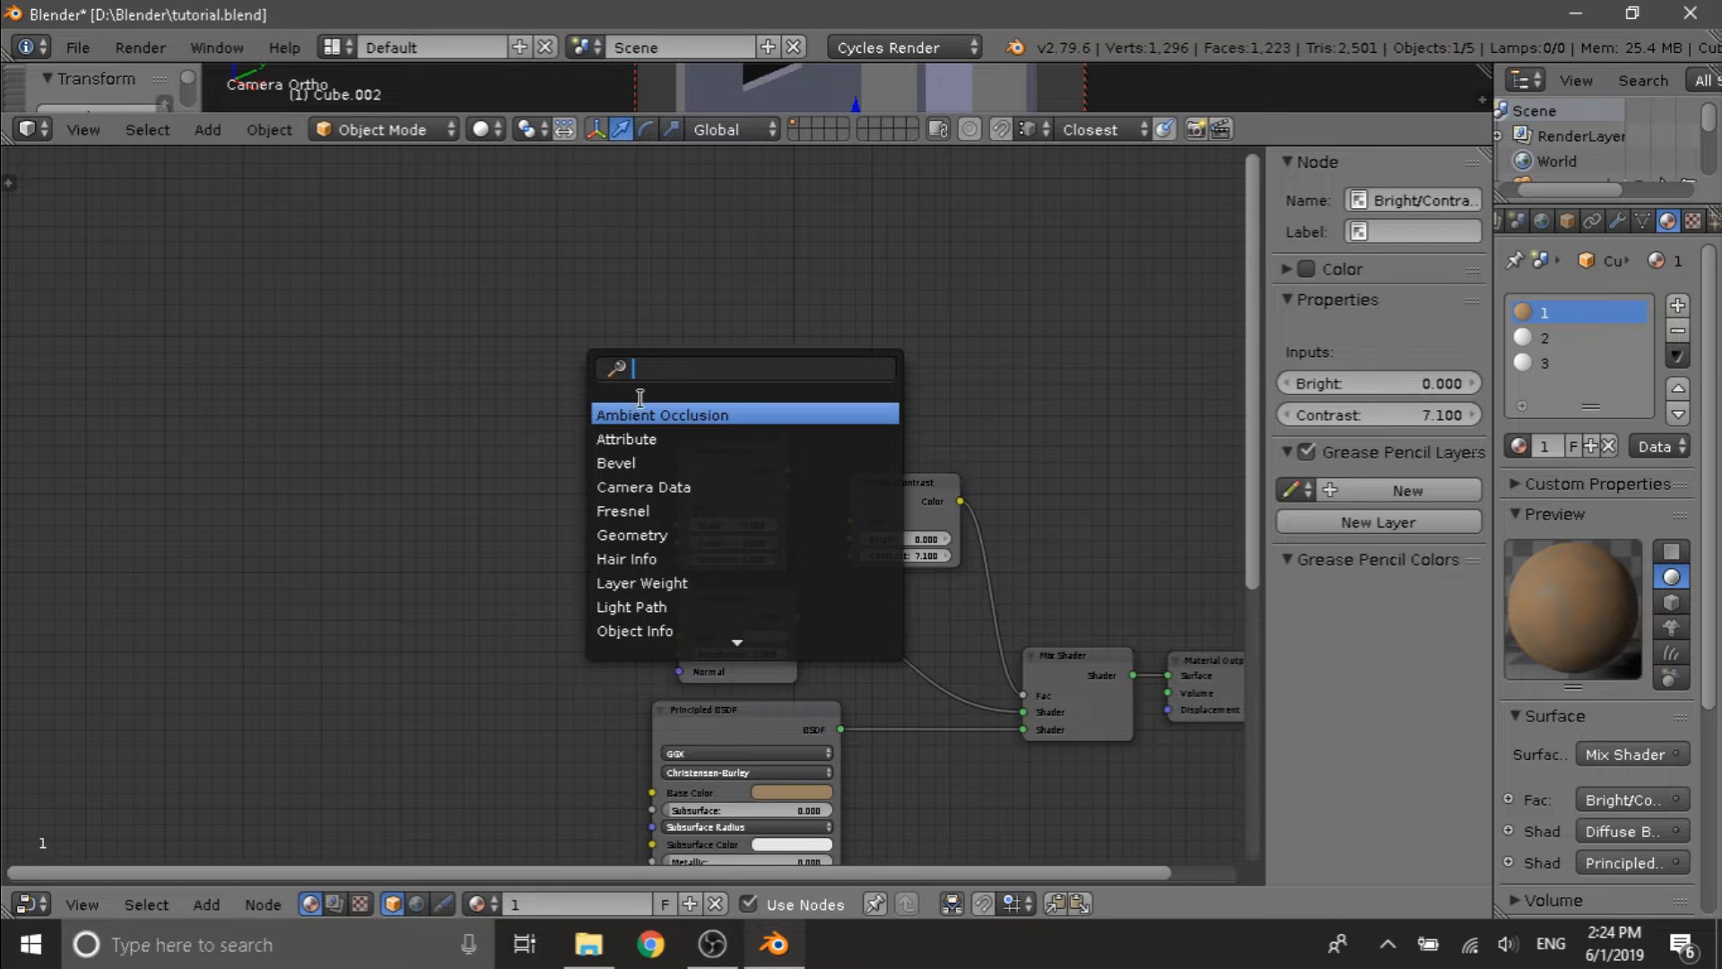
{"action": "type", "text": "TEXT"}
{"action": "left_click", "coordinate": [652, 413]}
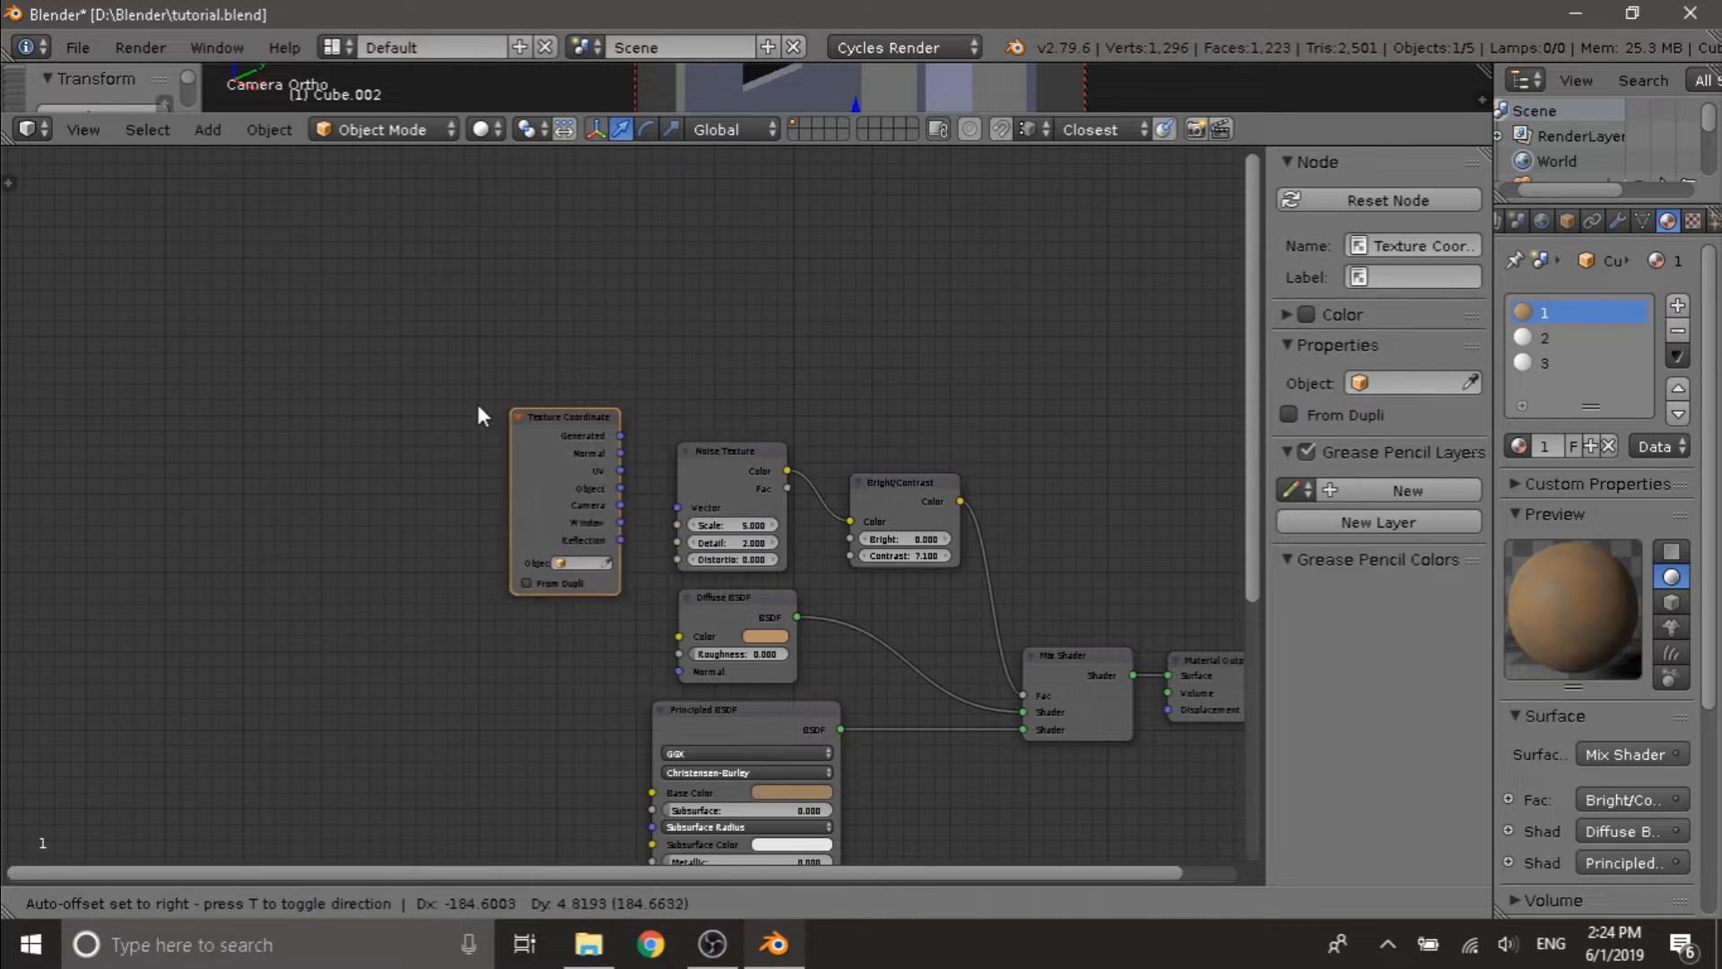
{"action": "left_click", "coordinate": [437, 433]}
{"action": "left_click_drag", "start_coordinate": [544, 487], "coordinate": [562, 491]}
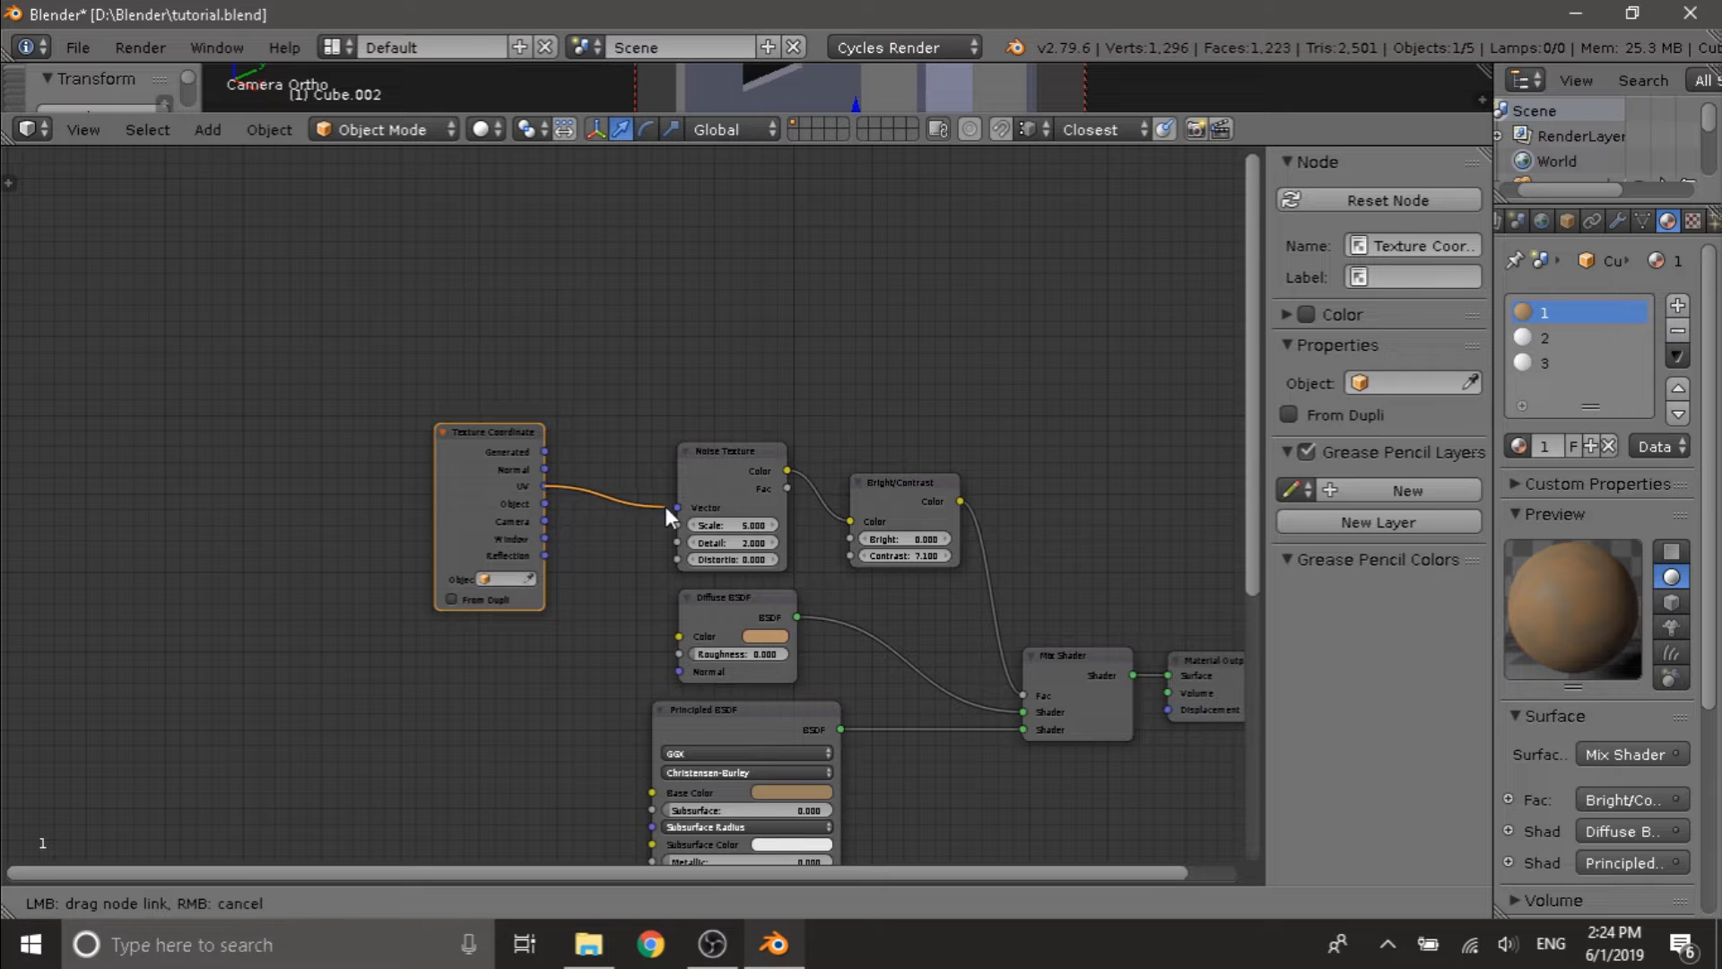
{"action": "left_click_drag", "start_coordinate": [664, 506], "coordinate": [669, 508]}
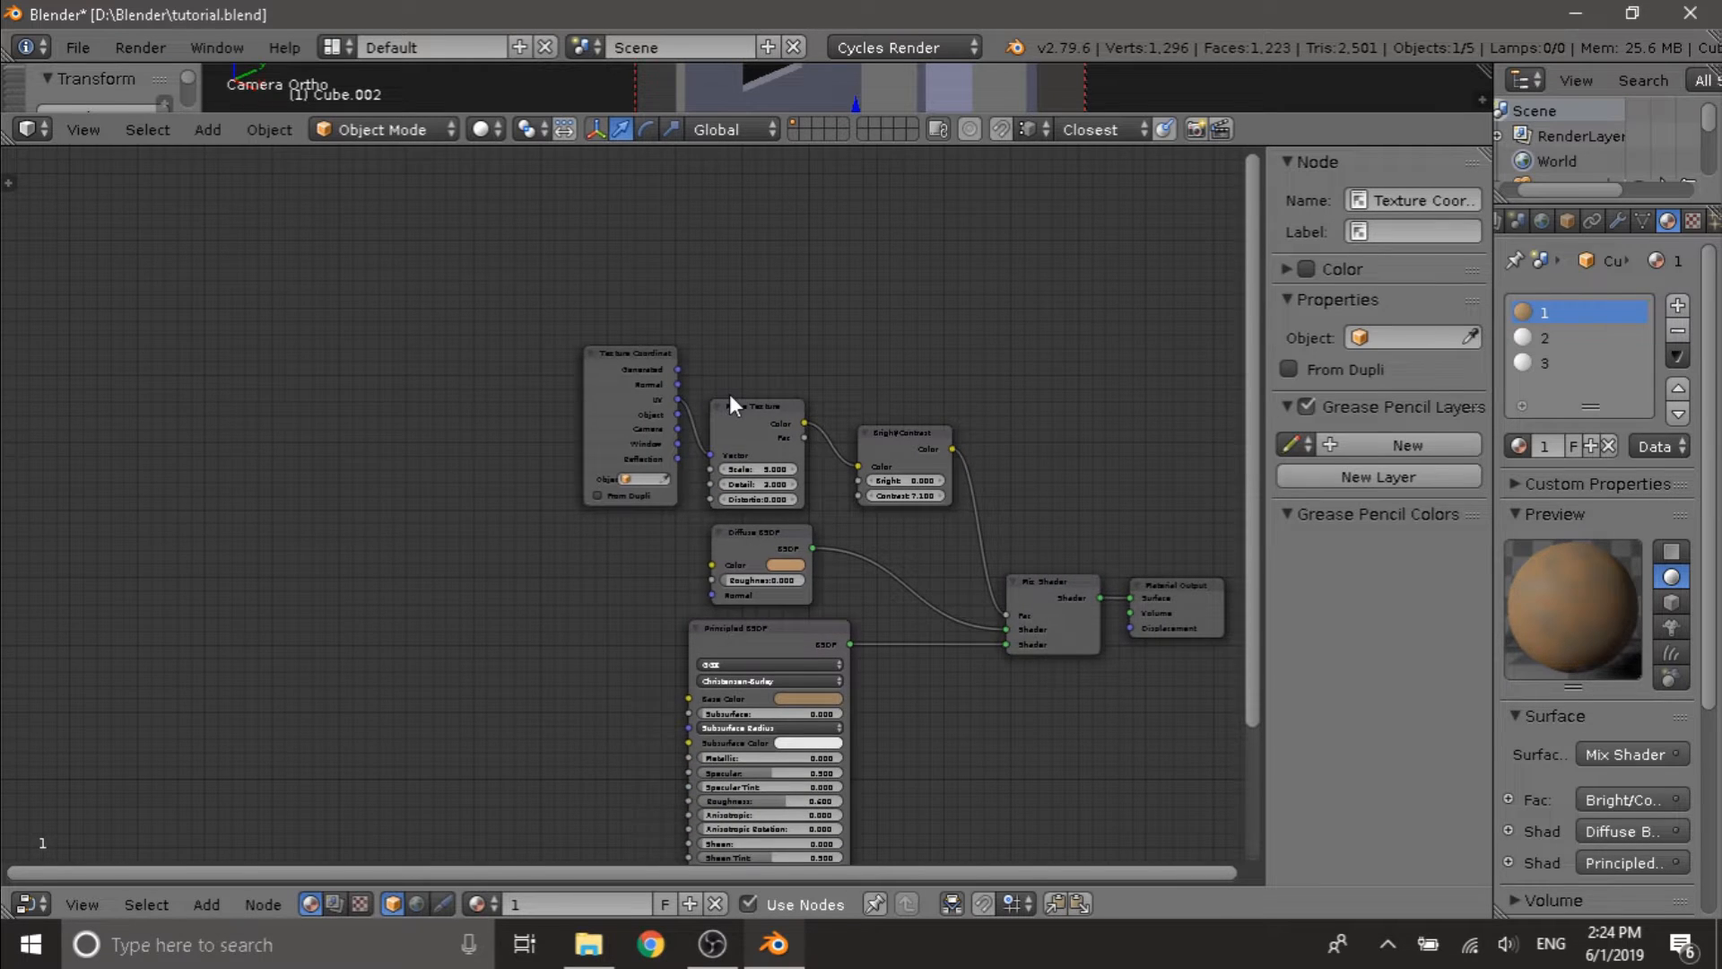
- Duplicate the Texture Coordinate, Noise Texture and Bright/Contrast nodes together and place the copies to the lower left of the Principled BSDF
{"action": "left_click_drag", "start_coordinate": [531, 326], "coordinate": [905, 502]}
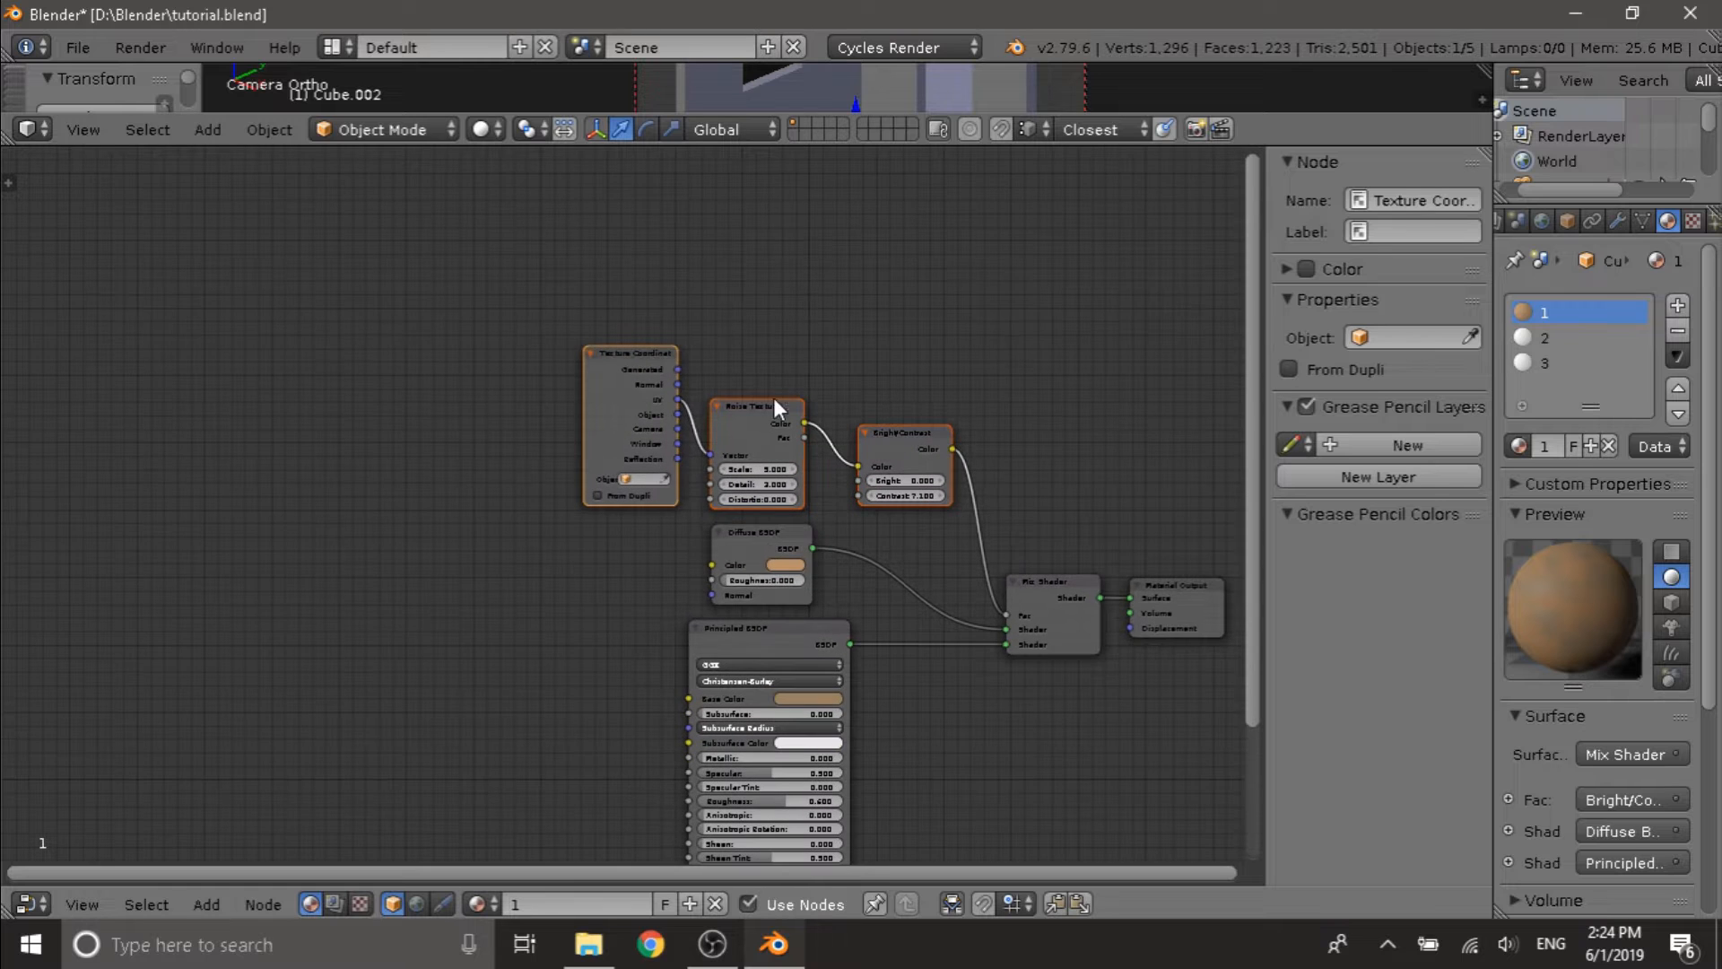
{"action": "scroll", "coordinate": [801, 423], "scroll_direction": "down", "scroll_amount": 3}
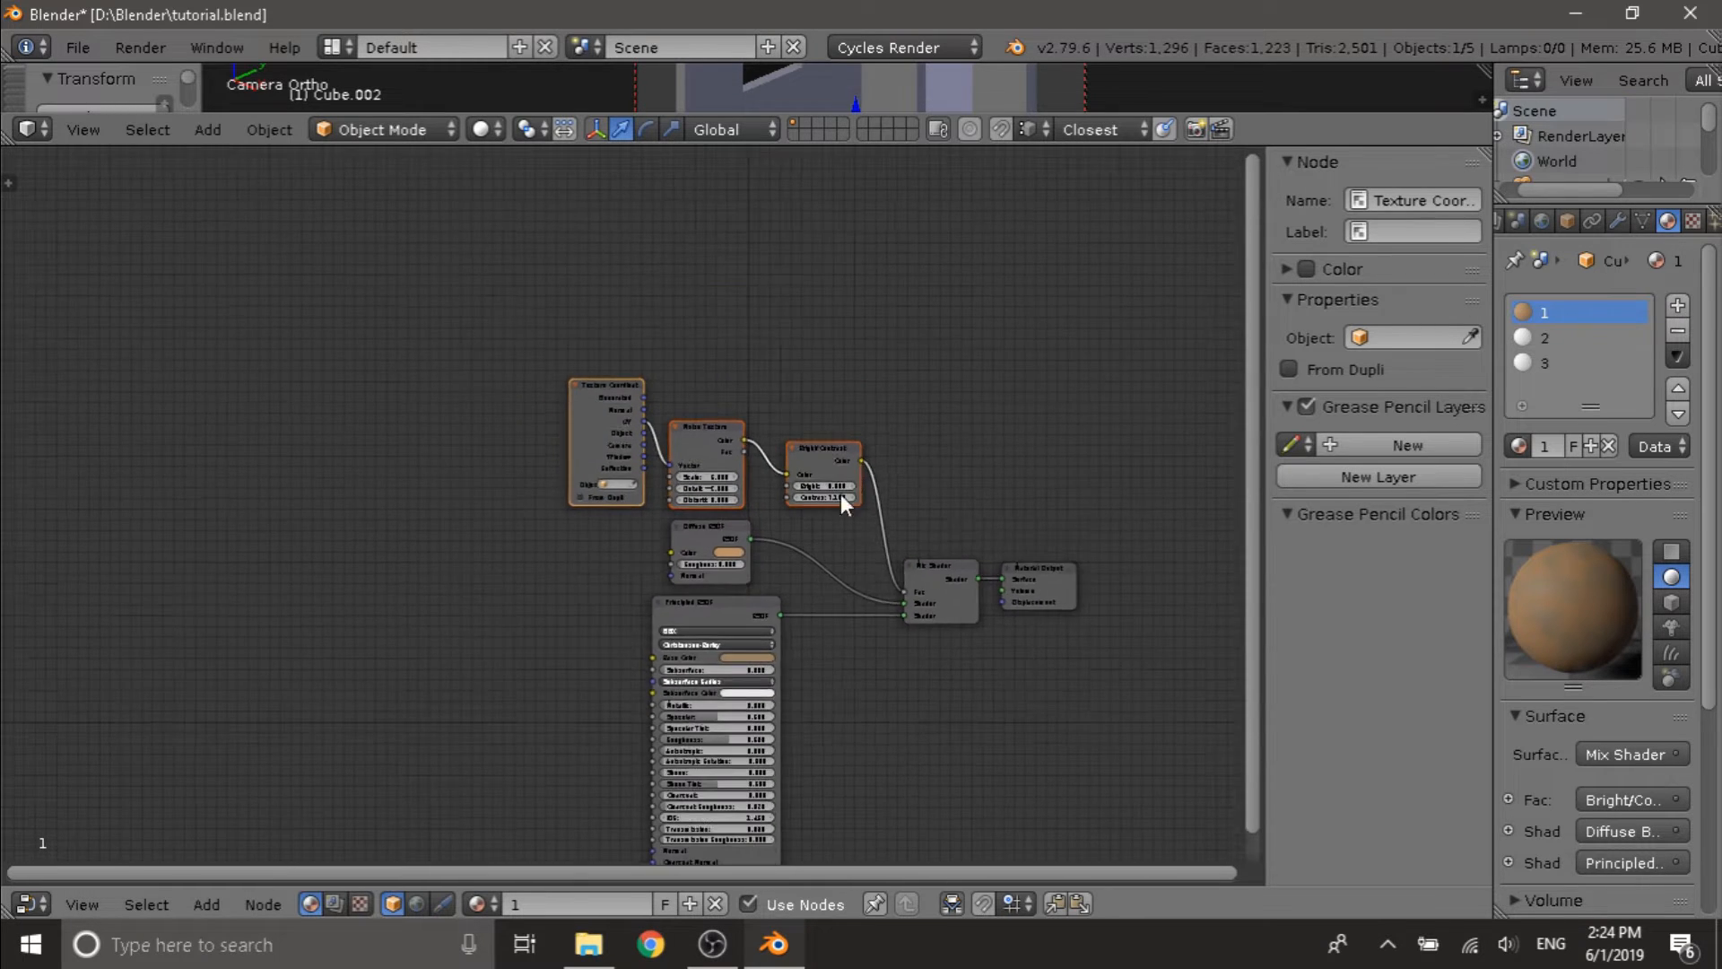
{"action": "middle_click_drag", "start_coordinate": [842, 493], "coordinate": [960, 327]}
{"action": "scroll", "coordinate": [960, 326], "scroll_direction": "down", "scroll_amount": 1}
{"action": "key", "text": "shift+d"}
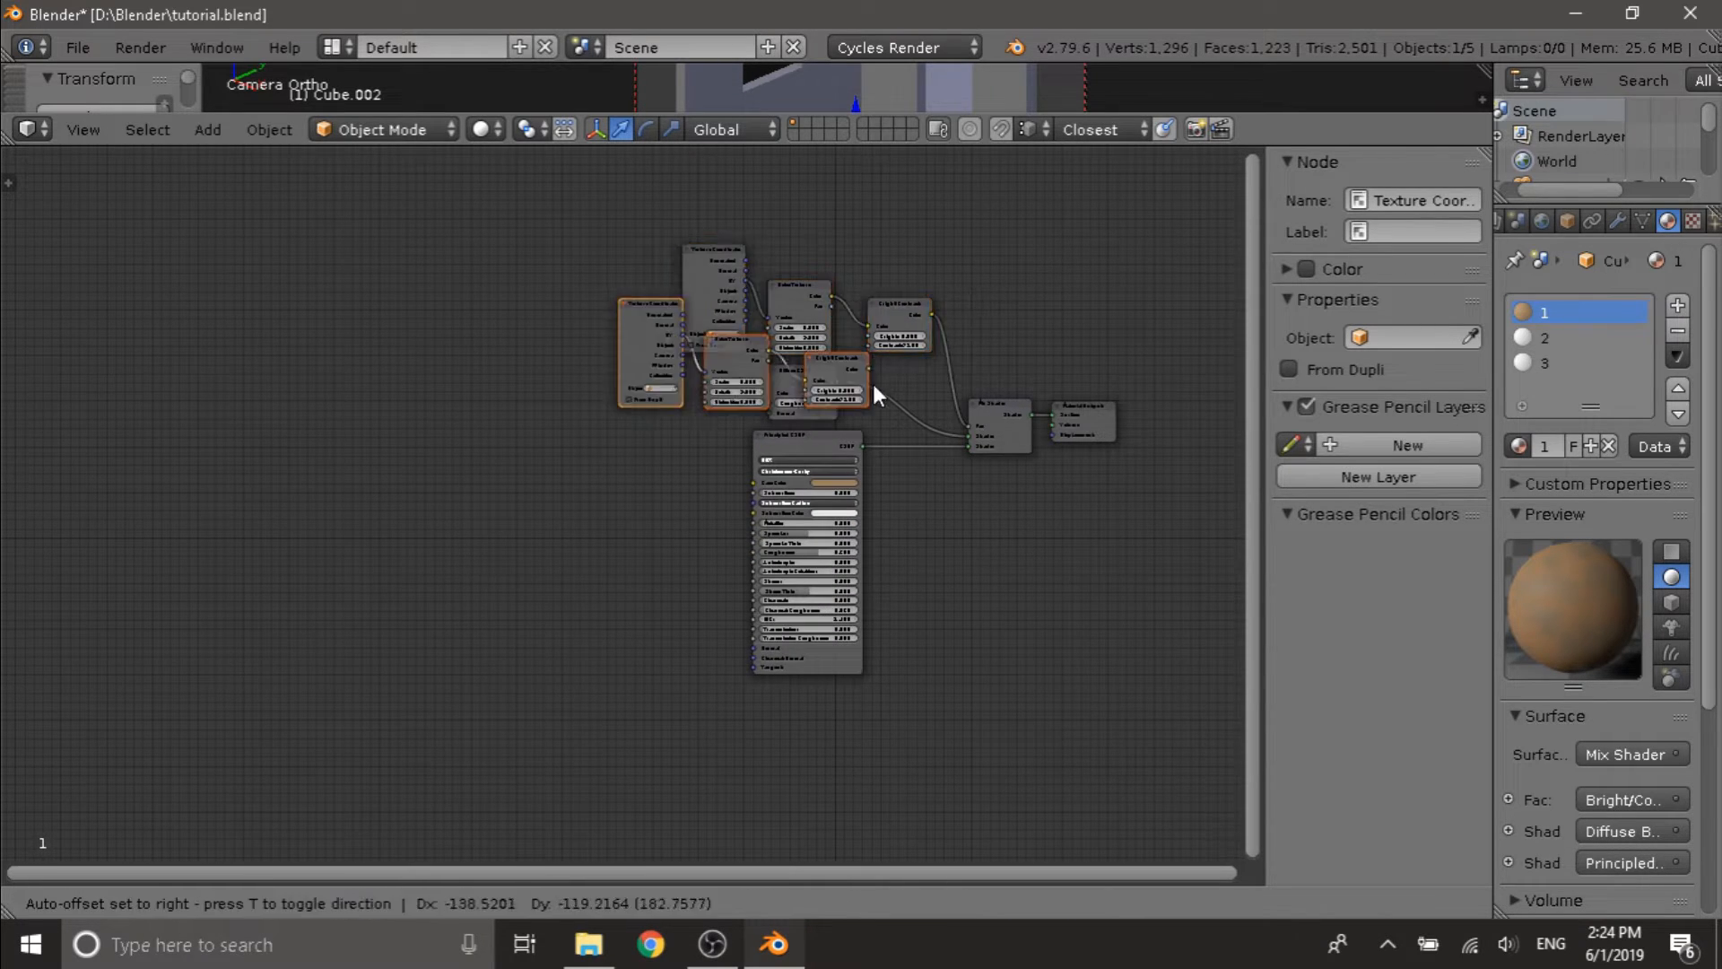
{"action": "left_click", "coordinate": [628, 608]}
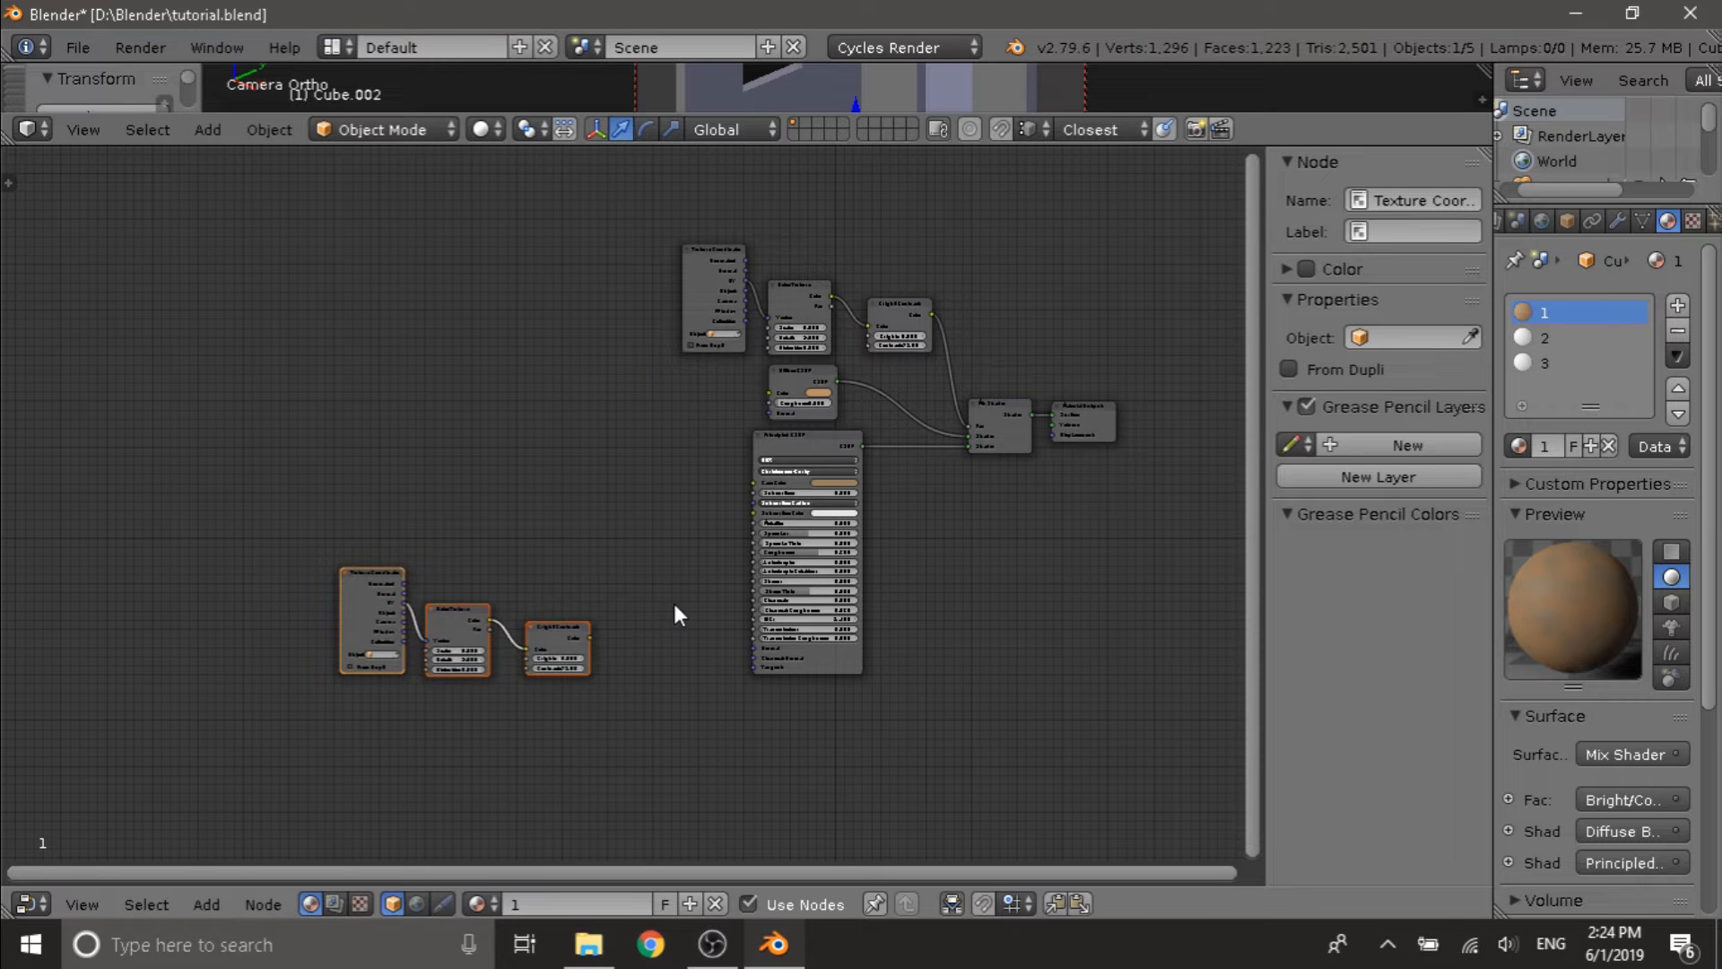
{"action": "key", "text": "a"}
- Add a Bump node between the duplicated Bright/Contrast node and the Principled BSDF
{"action": "scroll", "coordinate": [634, 635], "scroll_direction": "up", "scroll_amount": 1}
{"action": "middle_click_drag", "start_coordinate": [622, 660], "coordinate": [662, 482]}
{"action": "scroll", "coordinate": [742, 553], "scroll_direction": "up", "scroll_amount": 4}
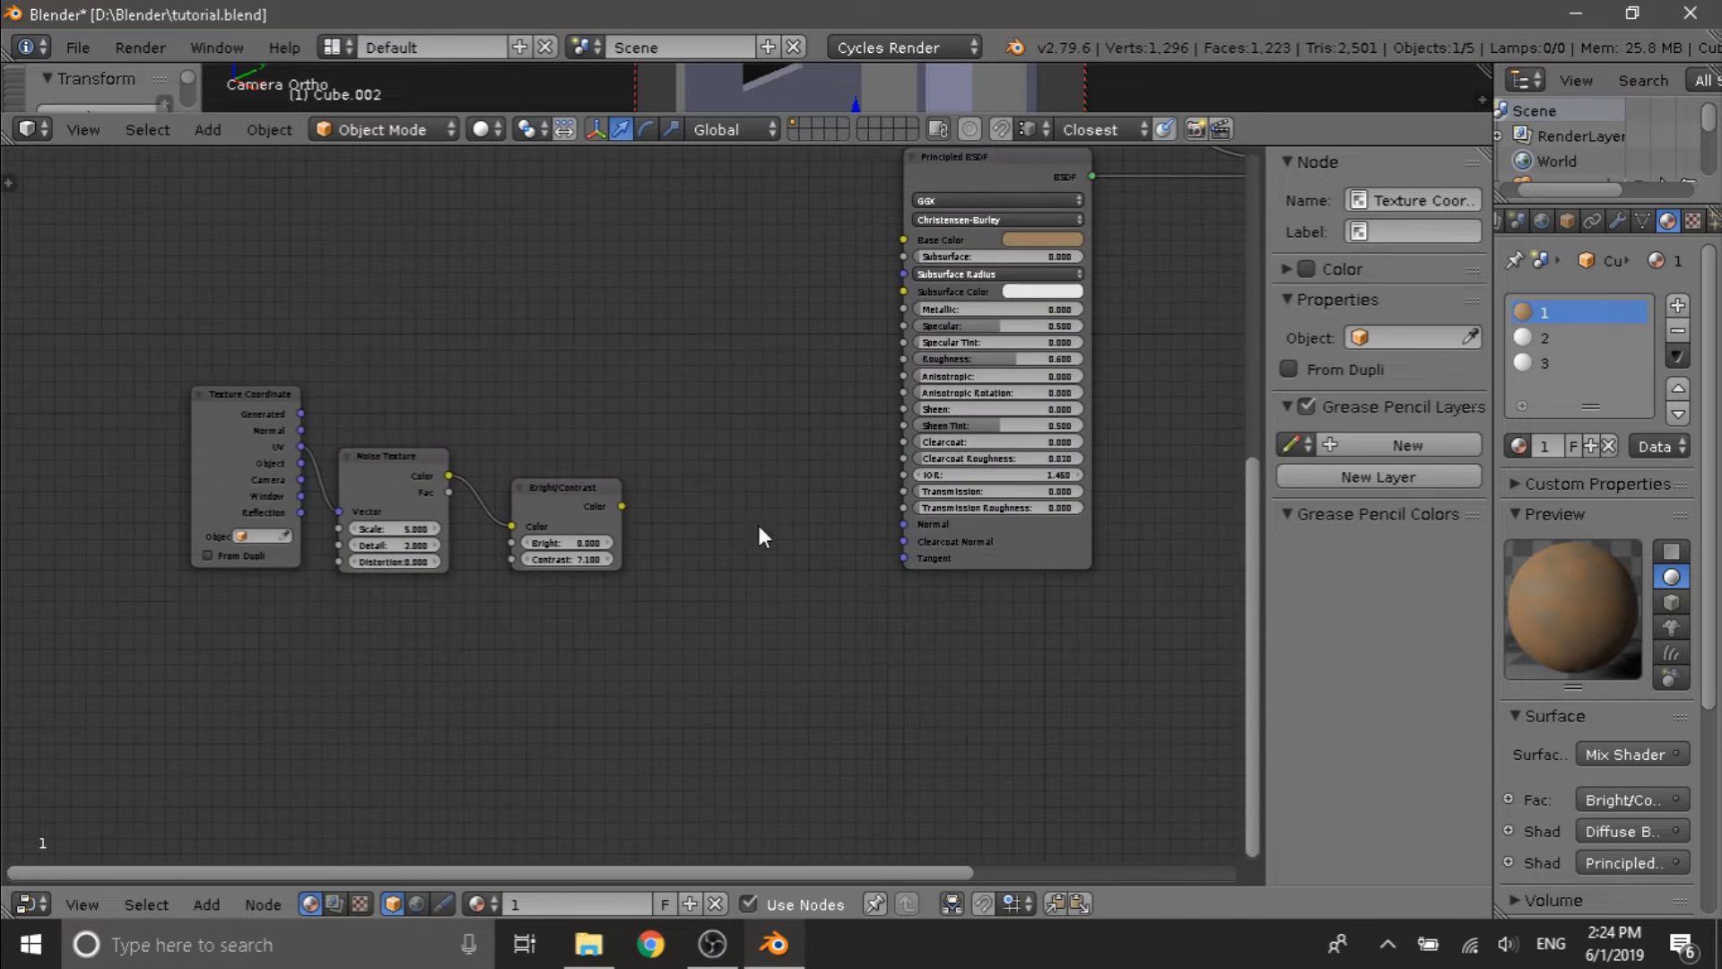
{"action": "key", "text": "shift+a"}
{"action": "mouse_move", "coordinate": [734, 683]}
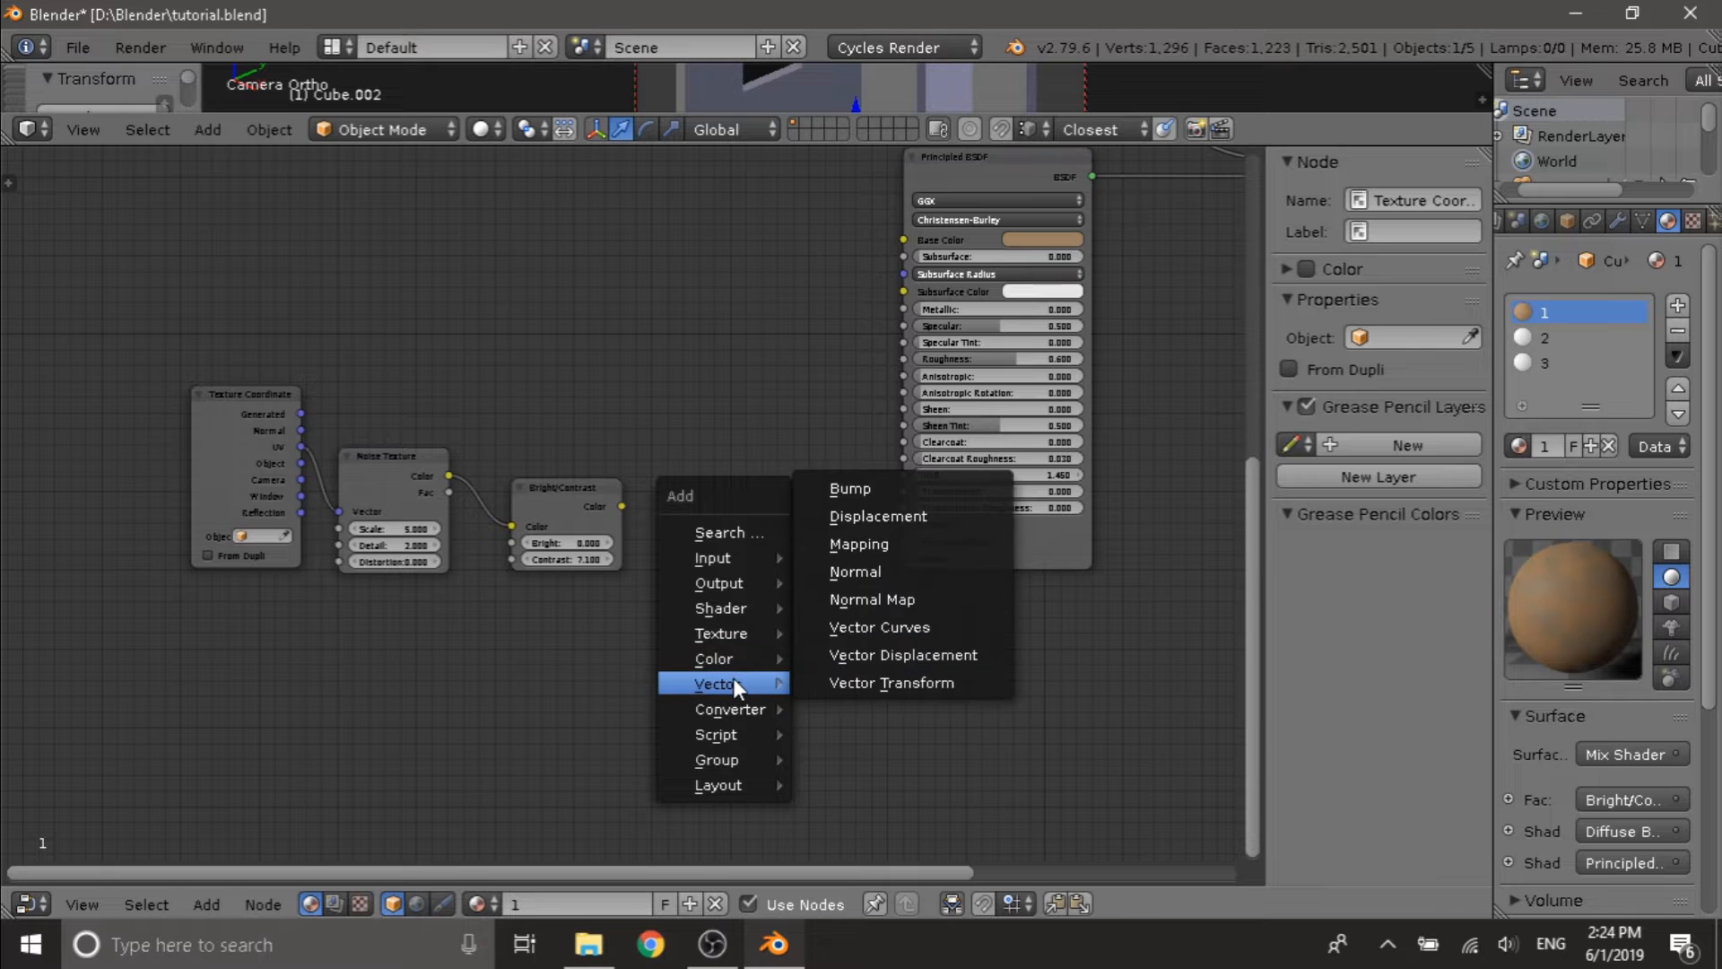
{"action": "left_click", "coordinate": [857, 484]}
{"action": "left_click", "coordinate": [715, 451]}
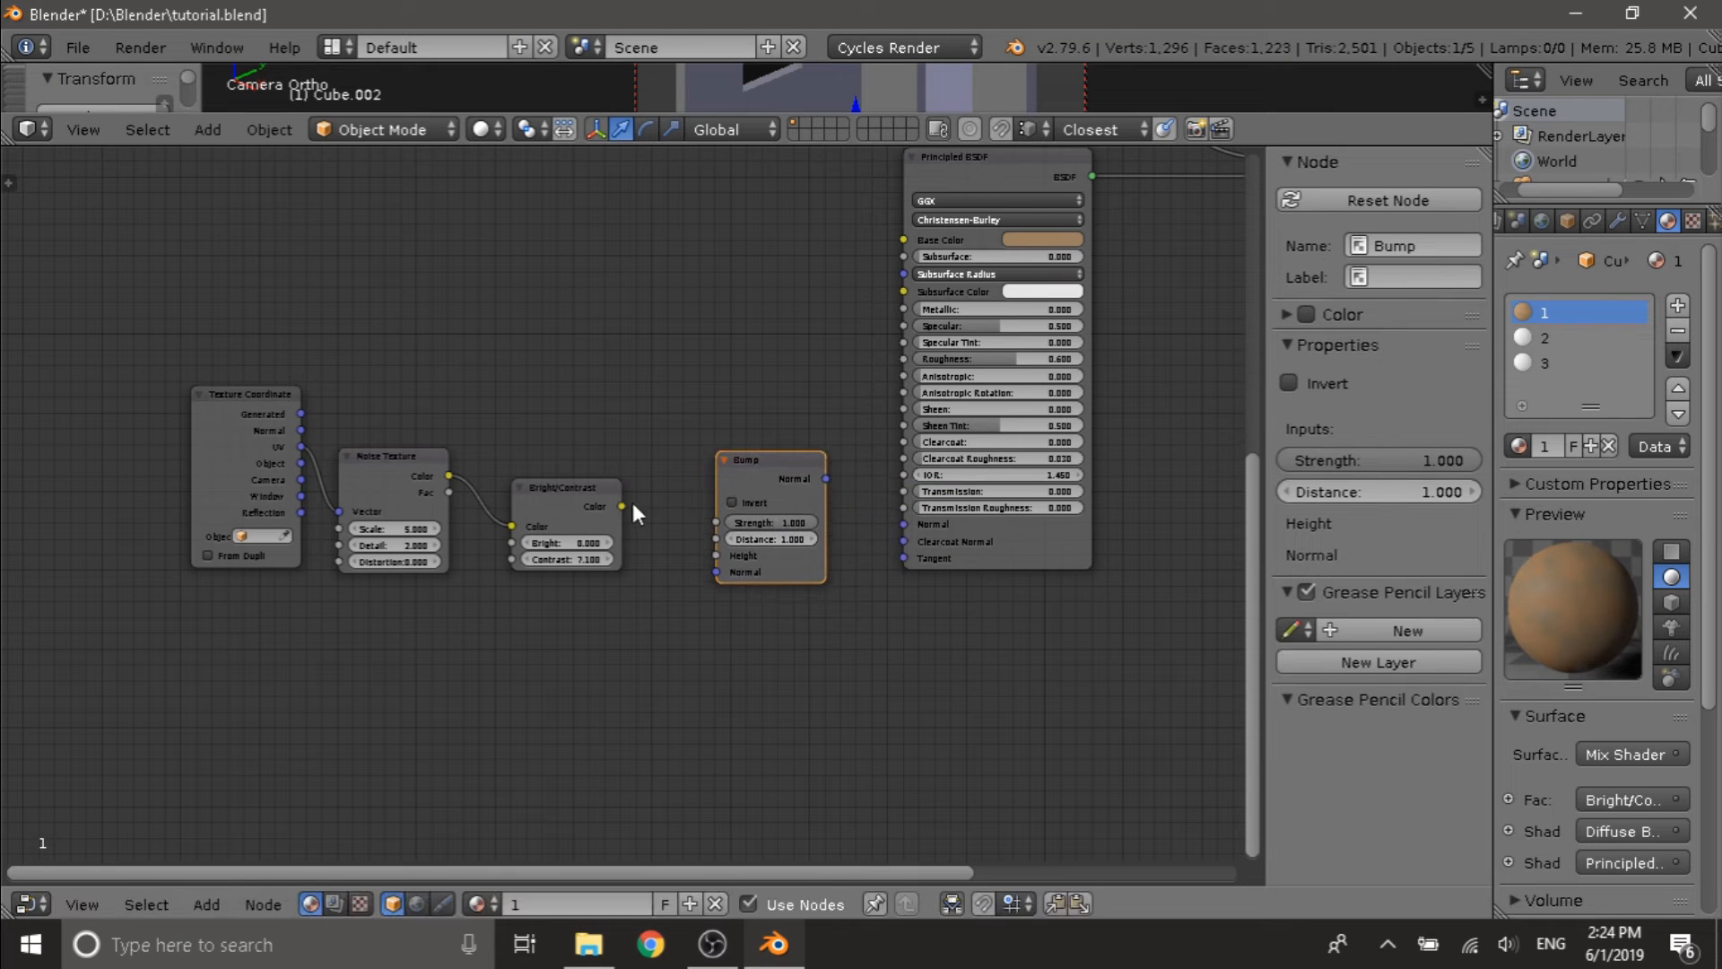
- Connect the duplicated Bright/Contrast's Color to the Bump's Height, and the Bump's Normal output to the Principled BSDF's Normal input
{"action": "left_click_drag", "start_coordinate": [623, 506], "coordinate": [715, 555]}
{"action": "left_click_drag", "start_coordinate": [827, 478], "coordinate": [902, 523]}
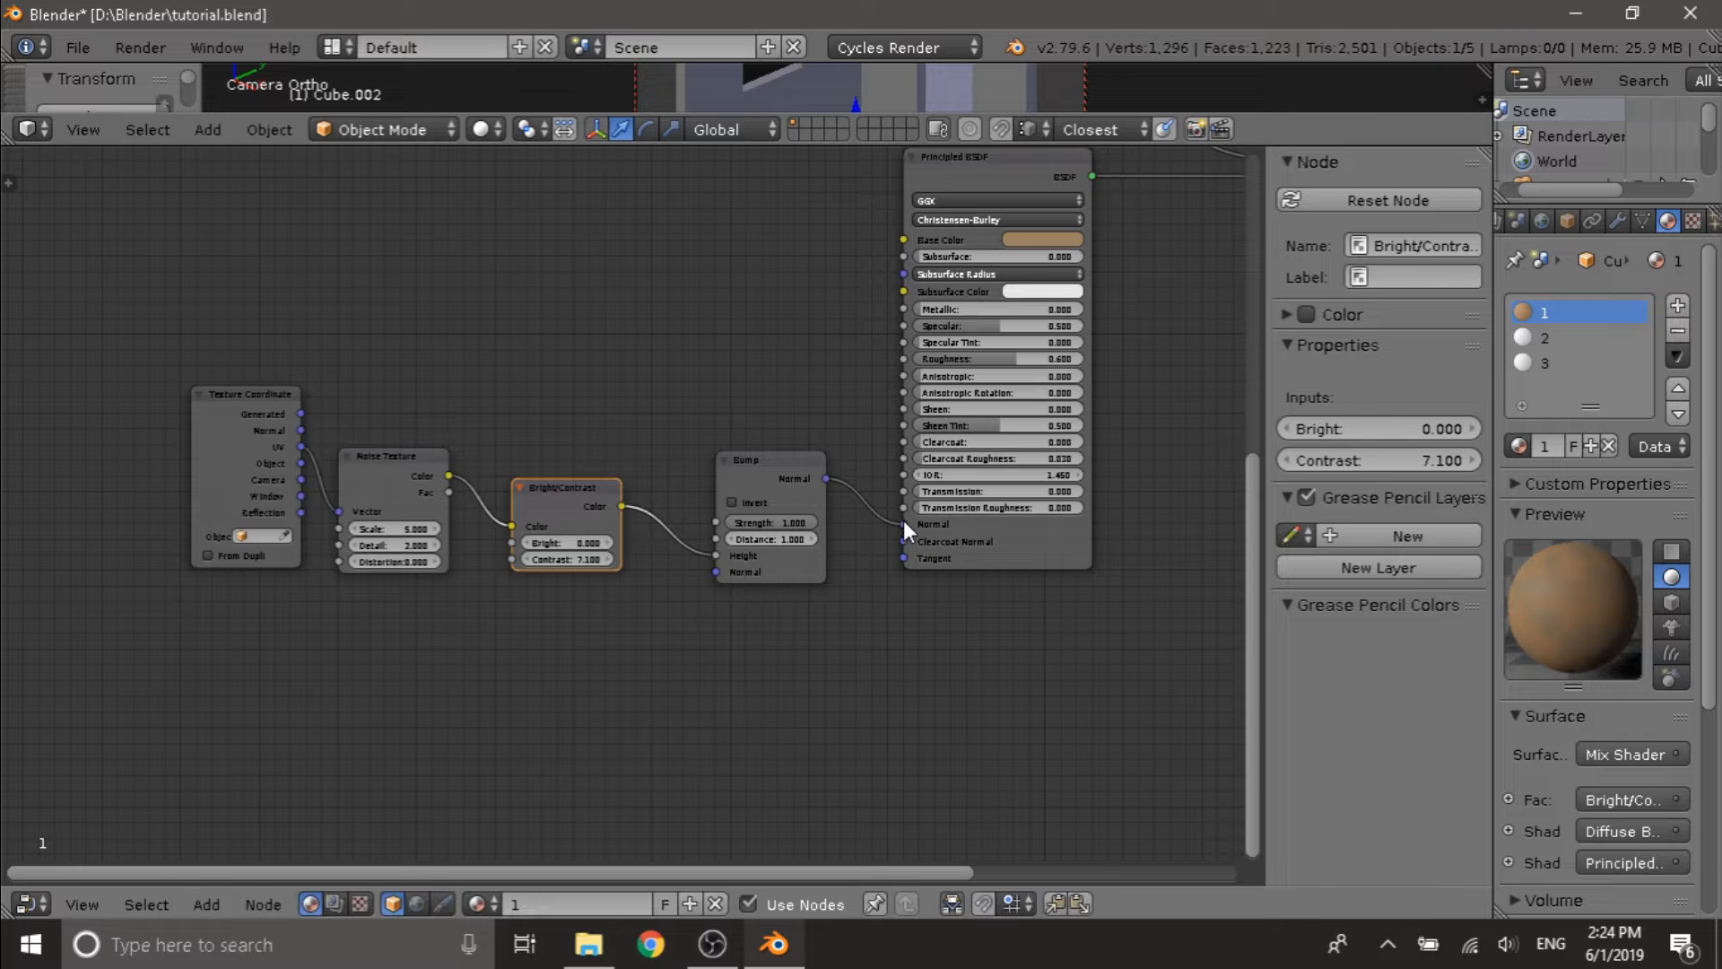
{"action": "middle_click_drag", "start_coordinate": [875, 473], "coordinate": [718, 613]}
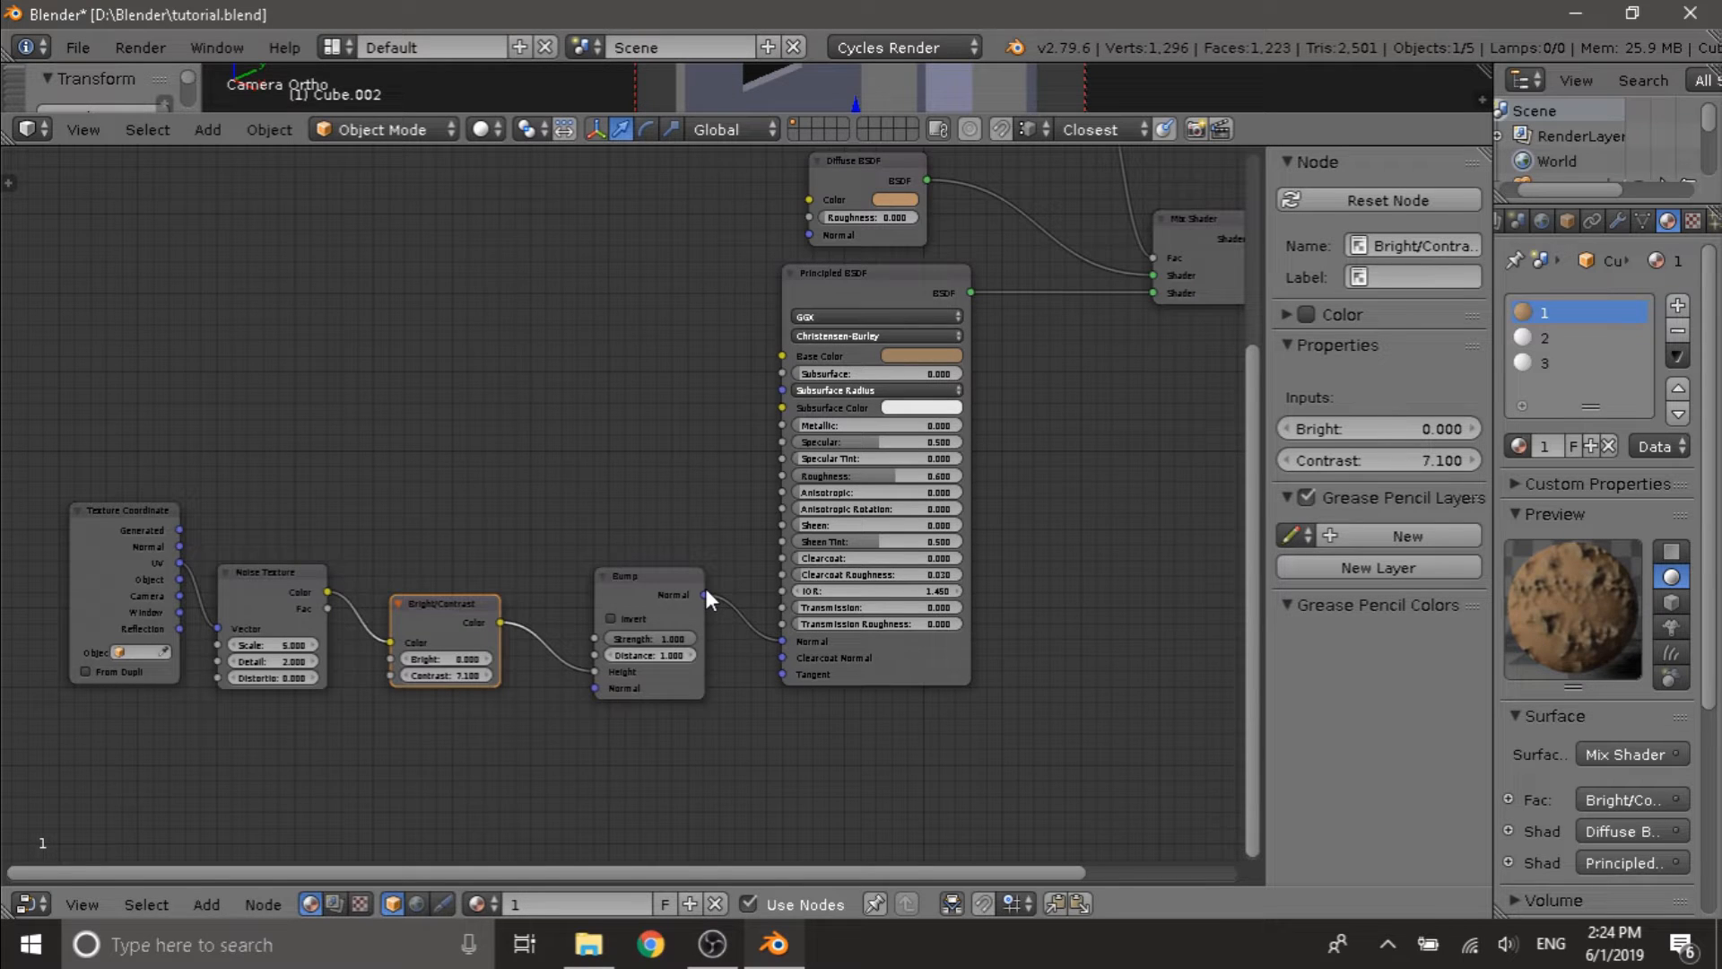
- Connect the Bump's Normal output to the Diffuse BSDF's Normal input and set the Bump Strength to 0.15
{"action": "left_click_drag", "start_coordinate": [706, 592], "coordinate": [807, 235]}
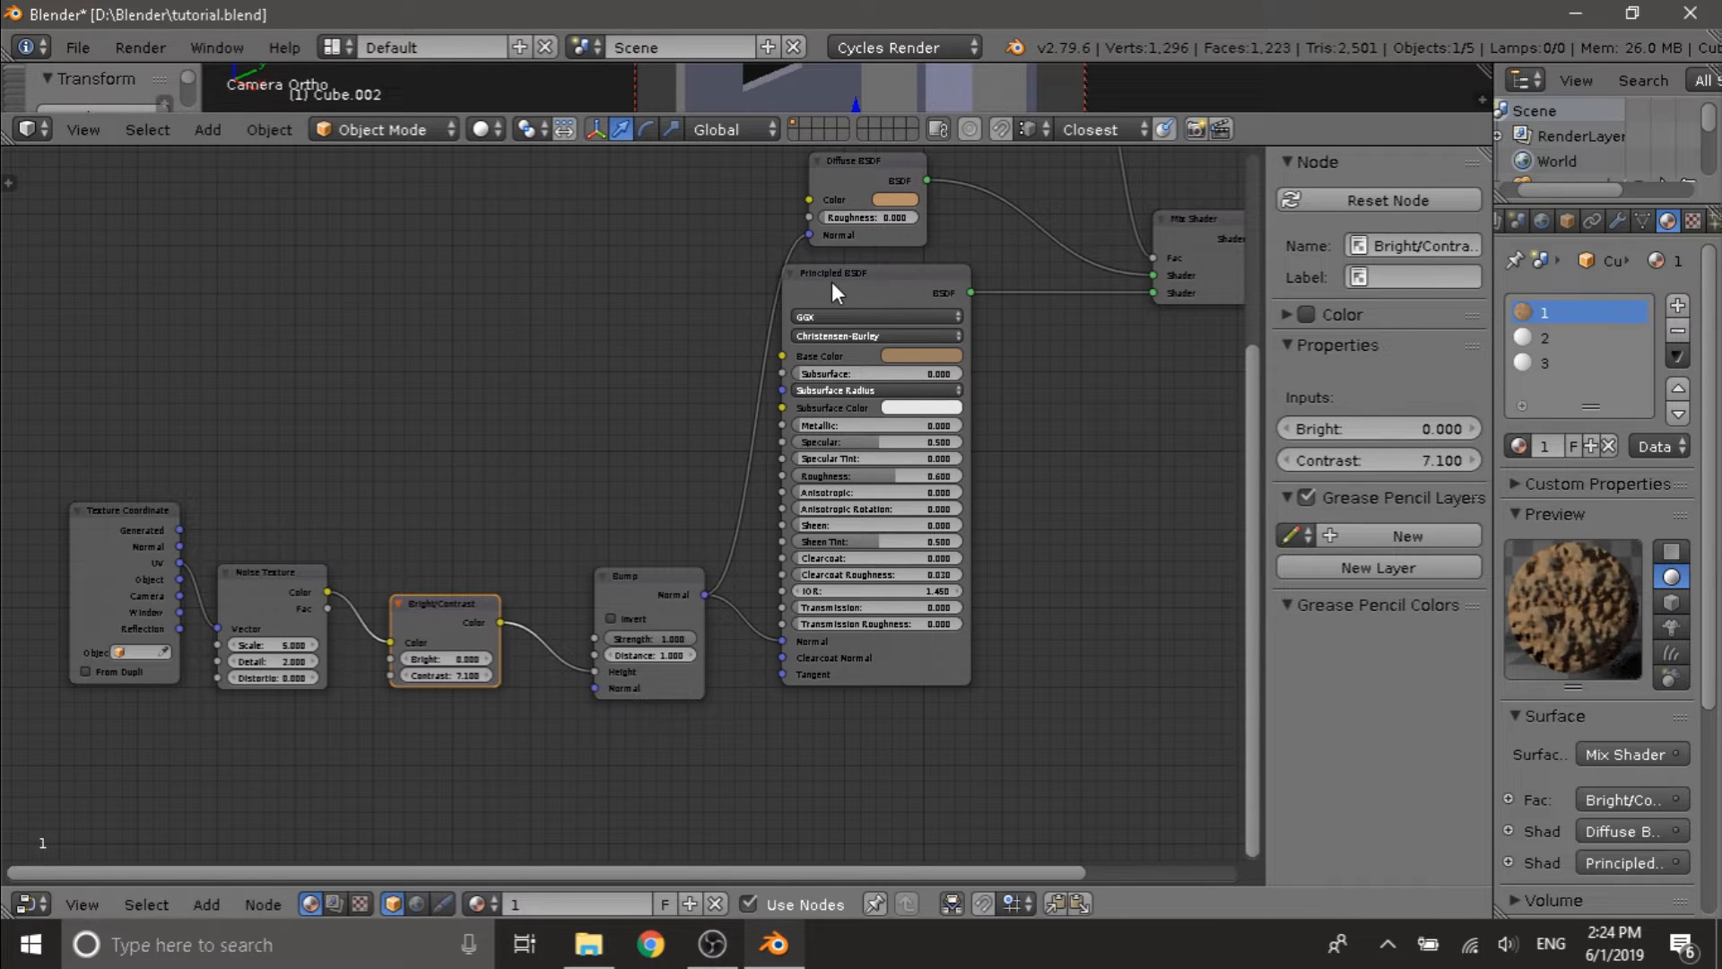
{"action": "left_click", "coordinate": [831, 282]}
{"action": "scroll", "coordinate": [646, 631], "scroll_direction": "up", "scroll_amount": 1}
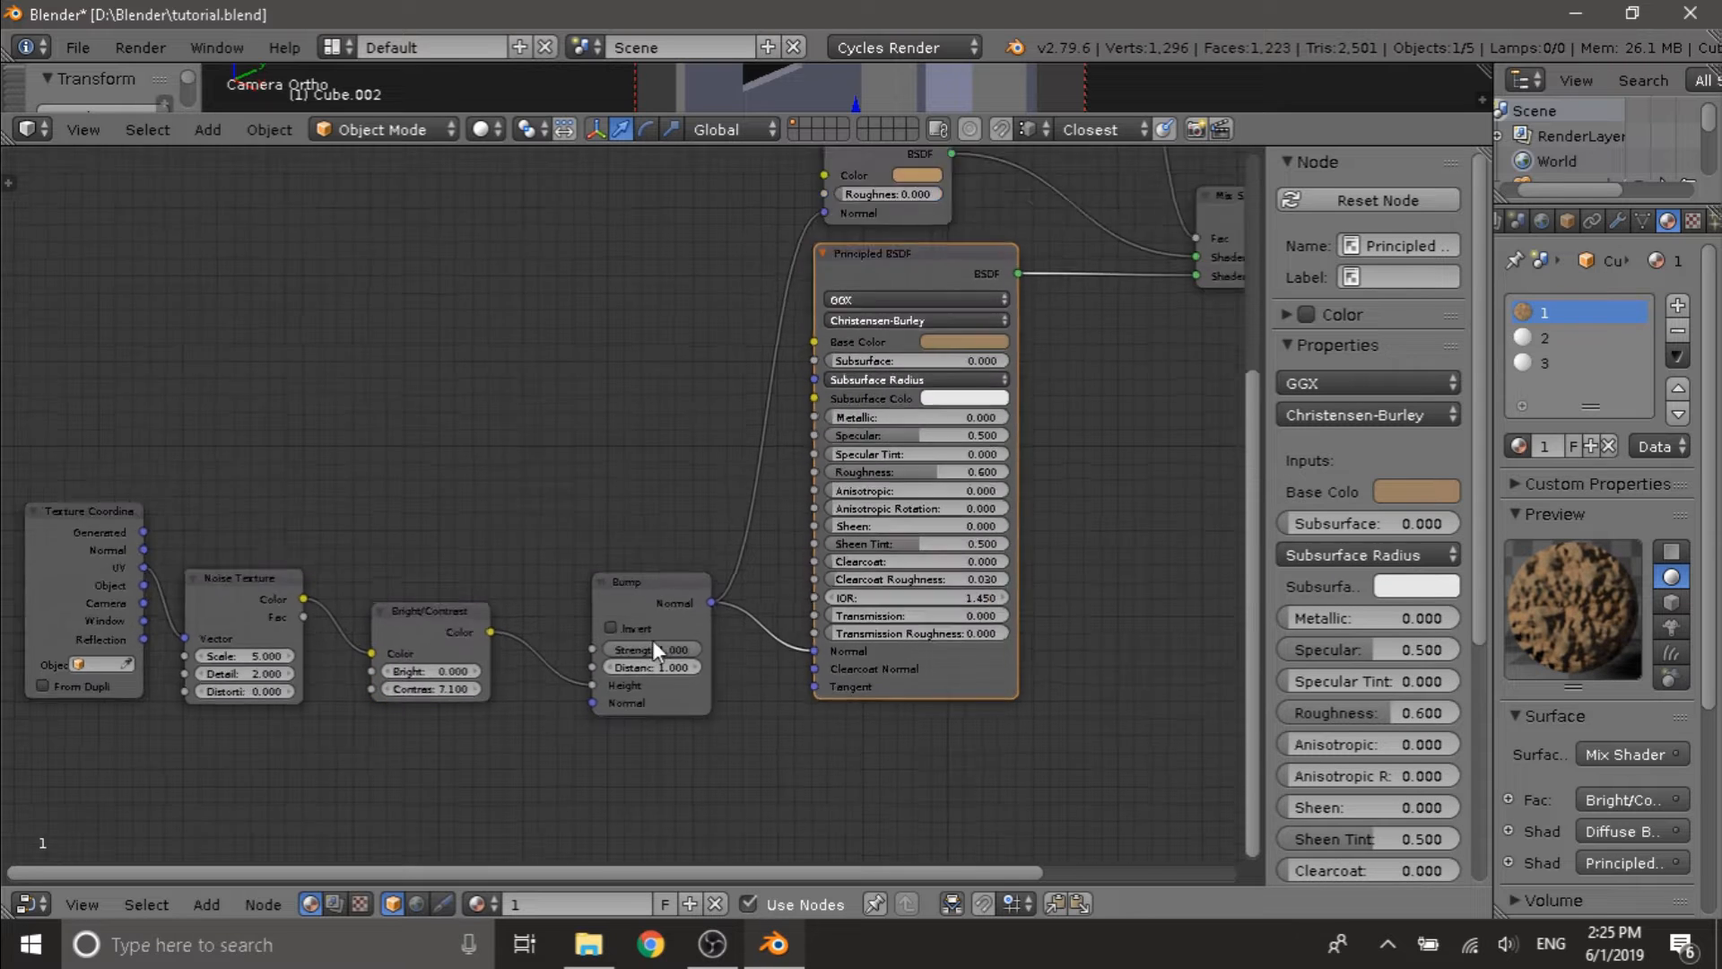
{"action": "scroll", "coordinate": [653, 638], "scroll_direction": "up", "scroll_amount": 1}
{"action": "left_click", "coordinate": [654, 685]}
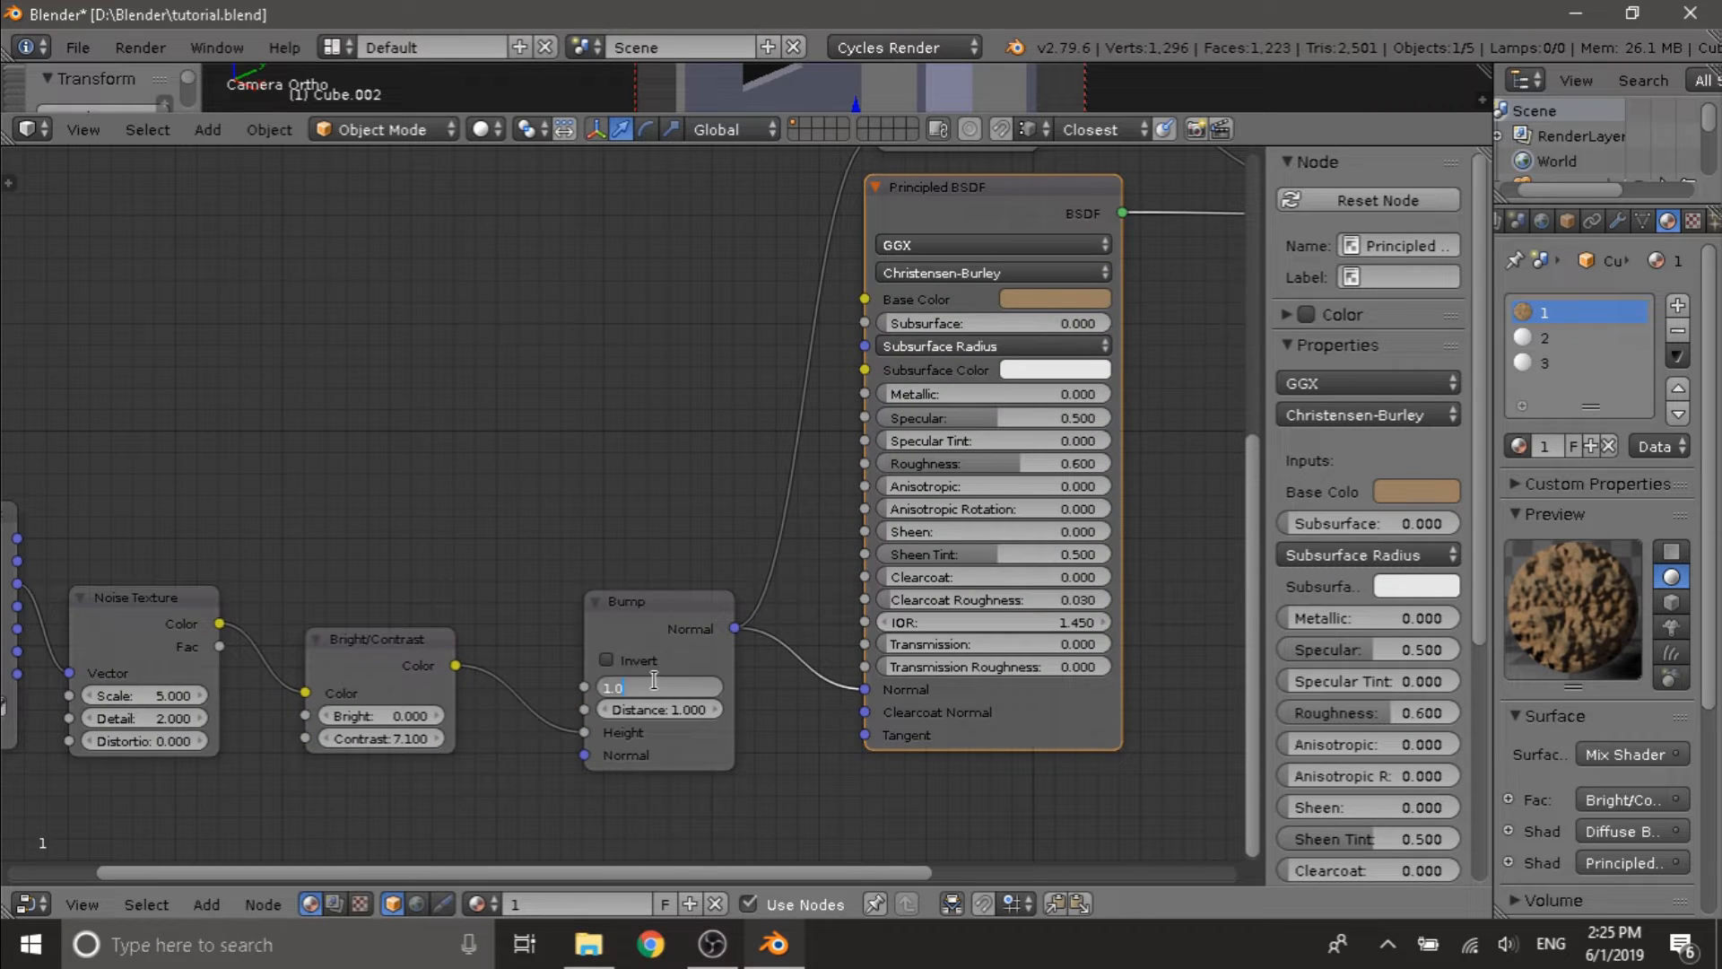
{"action": "type", "text": "0.15"}
{"action": "key", "text": "Return"}
- Examine the complete node tree of material 1, from the texture nodes to the Material Output
{"action": "scroll", "coordinate": [668, 421], "scroll_direction": "down", "scroll_amount": 2}
{"action": "middle_click_drag", "start_coordinate": [682, 384], "coordinate": [578, 583]}
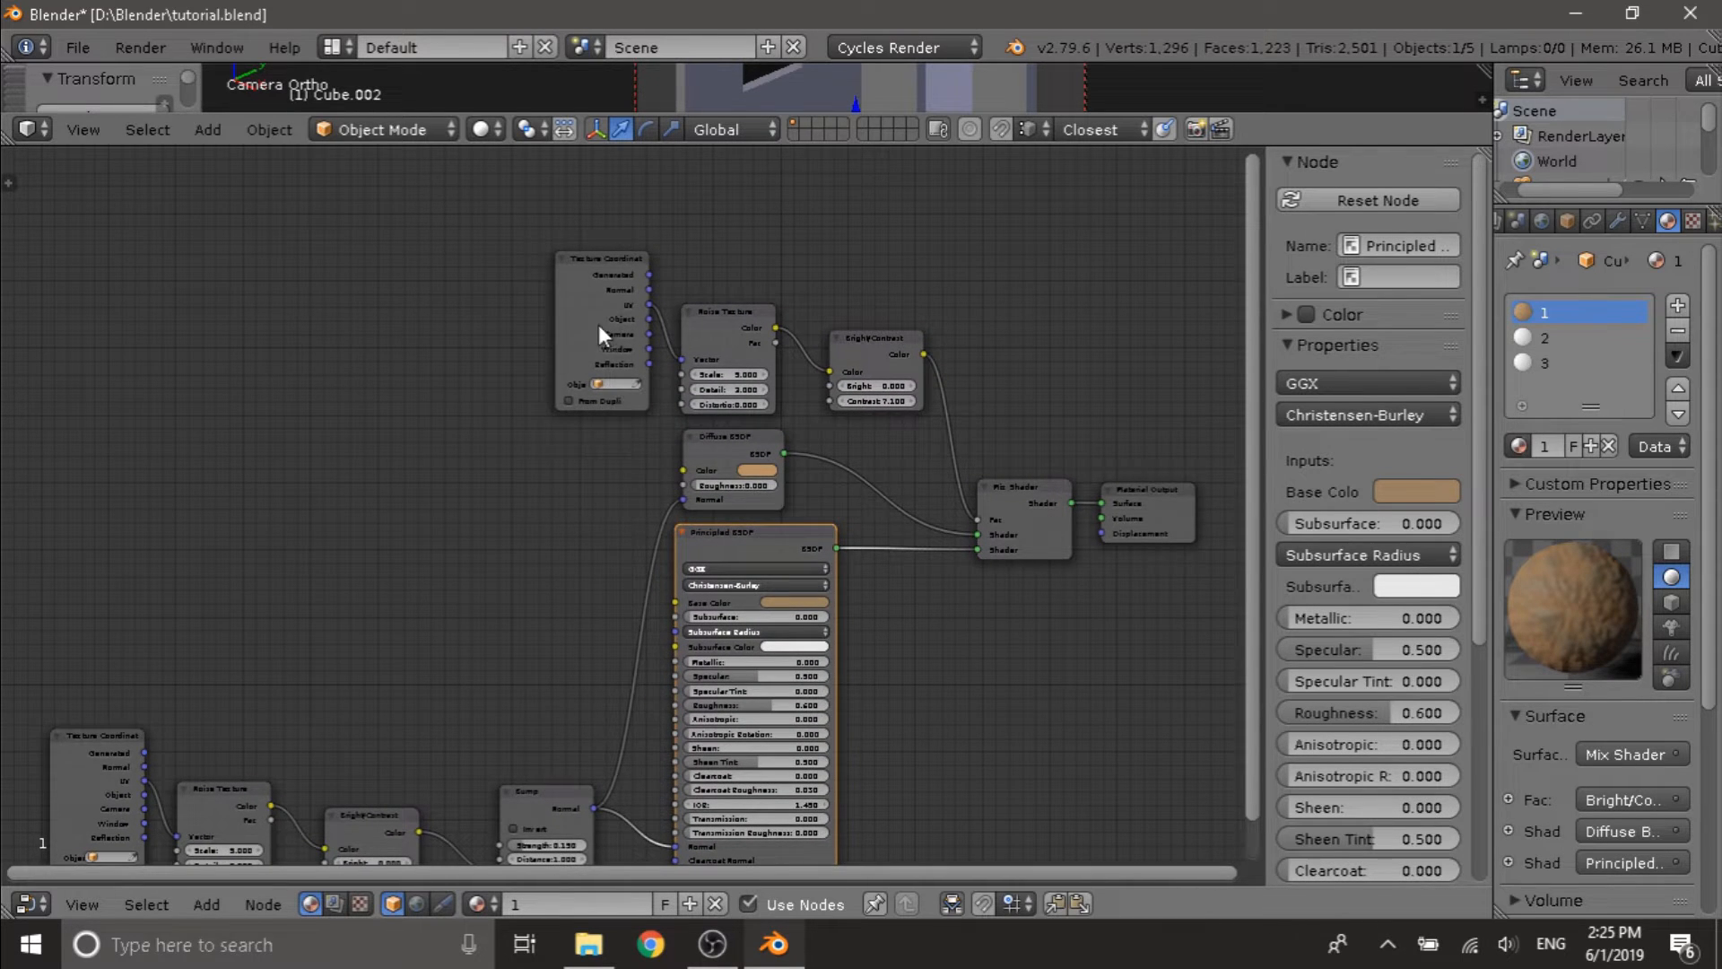
{"action": "scroll", "coordinate": [599, 325], "scroll_direction": "up", "scroll_amount": 2}
{"action": "middle_click_drag", "start_coordinate": [642, 246], "coordinate": [570, 242]}
{"action": "scroll", "coordinate": [593, 395], "scroll_direction": "down", "scroll_amount": 6}
{"action": "middle_click_drag", "start_coordinate": [601, 451], "coordinate": [649, 426]}
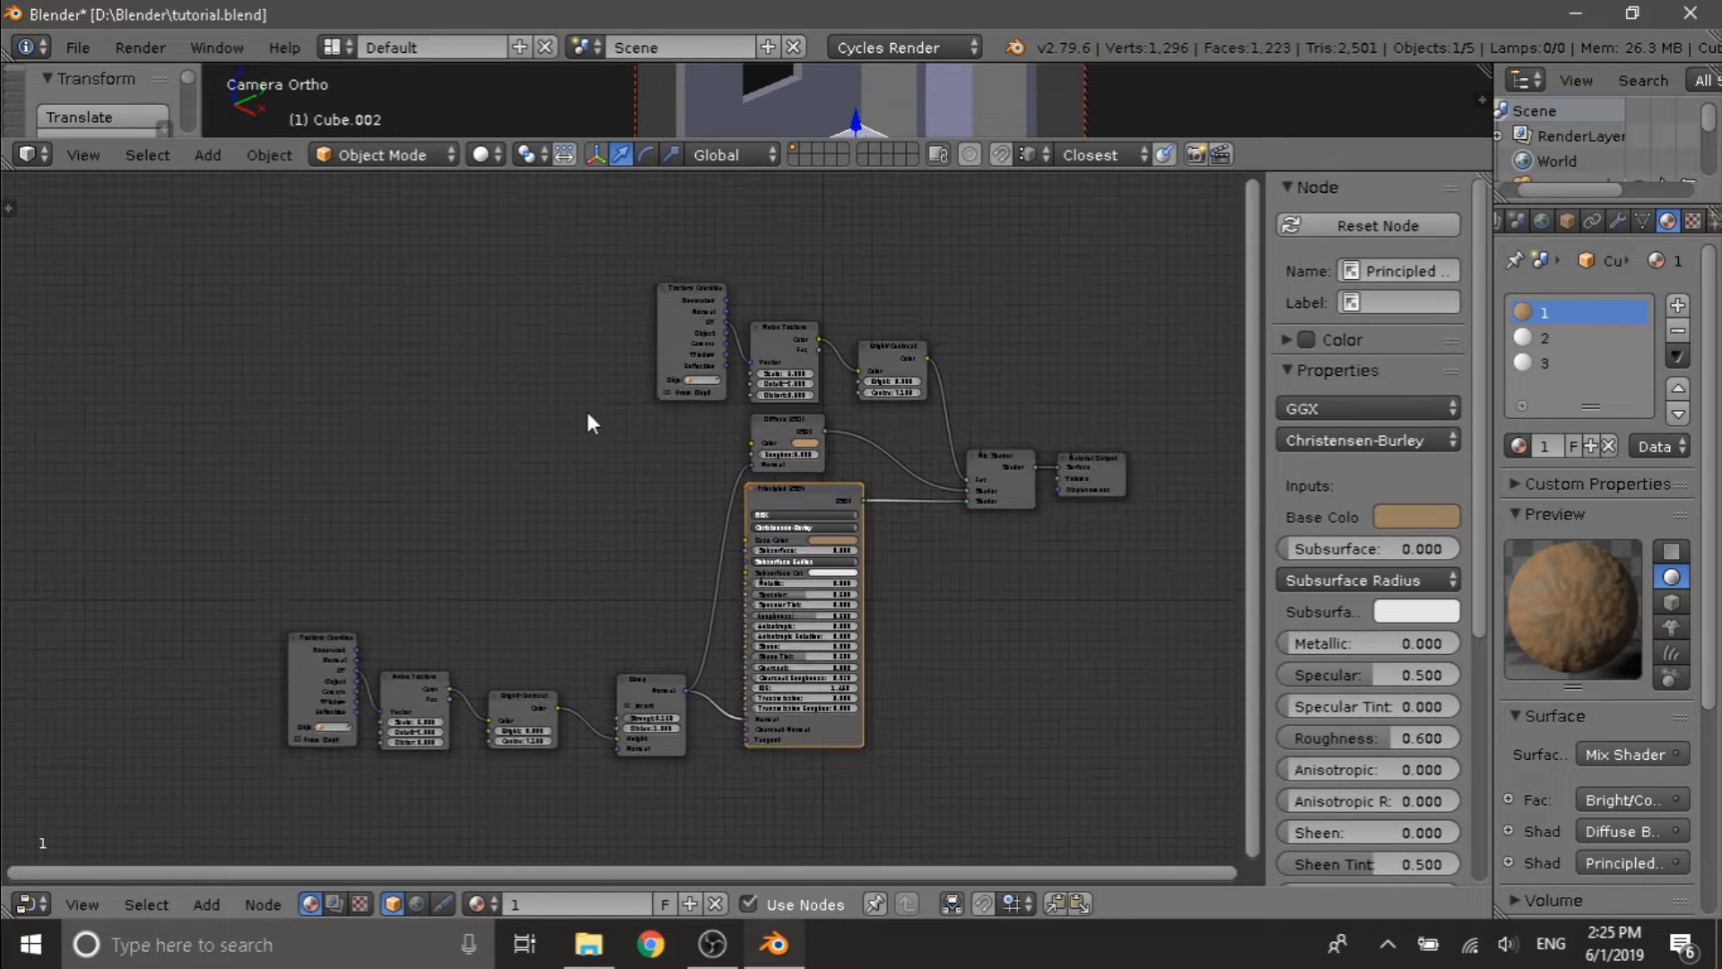
{"action": "scroll", "coordinate": [664, 447], "scroll_direction": "down", "scroll_amount": 1}
{"action": "scroll", "coordinate": [560, 551], "scroll_direction": "up", "scroll_amount": 2}
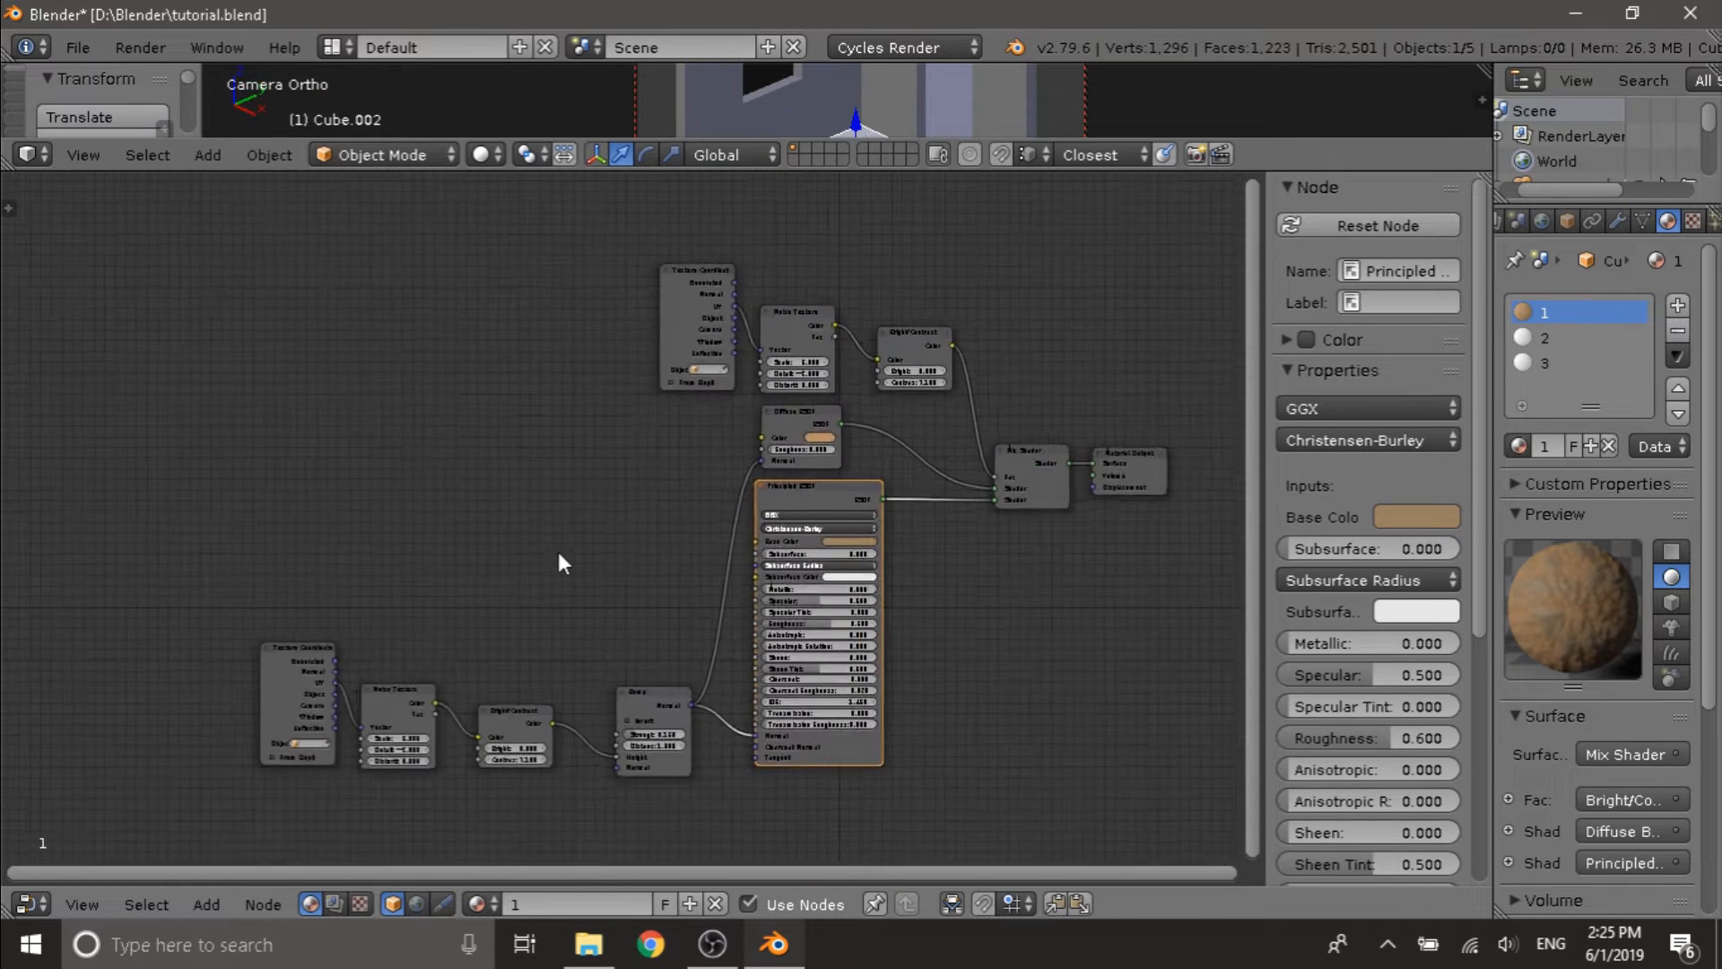
{"action": "scroll", "coordinate": [560, 549], "scroll_direction": "down", "scroll_amount": 3}
- Replace material 2's default nodes with a copy of material 1's entire node tree
{"action": "key", "text": "a"}
{"action": "key", "text": "a"}
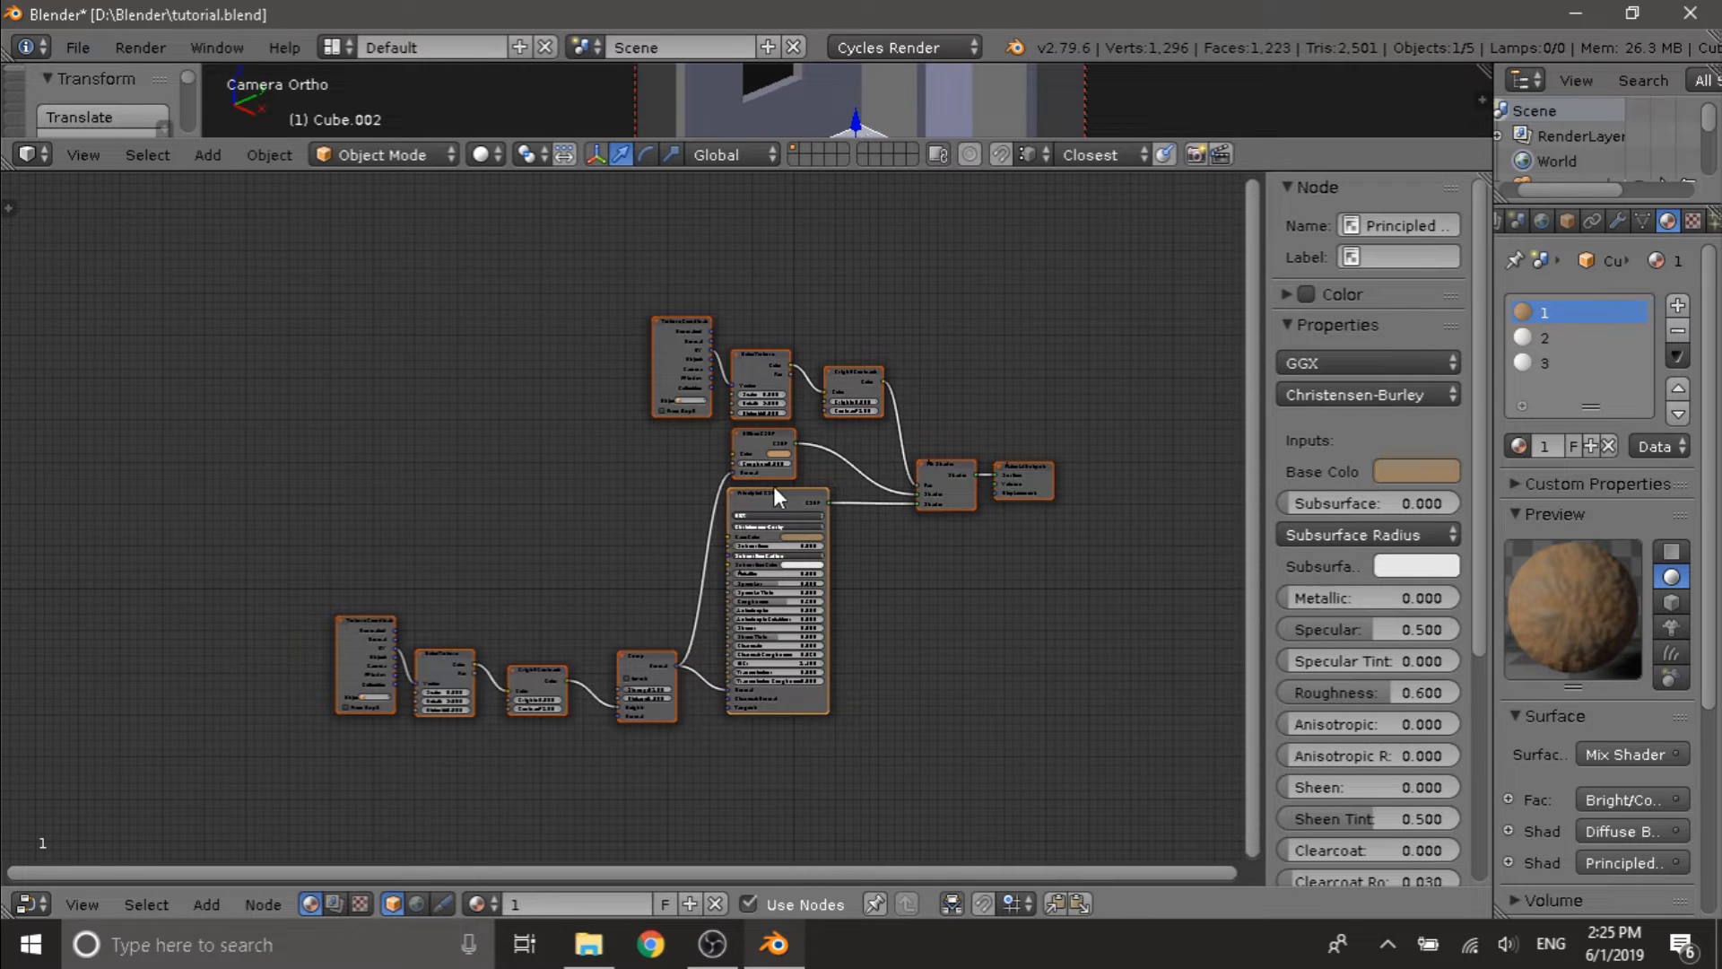
{"action": "left_click", "coordinate": [1544, 337]}
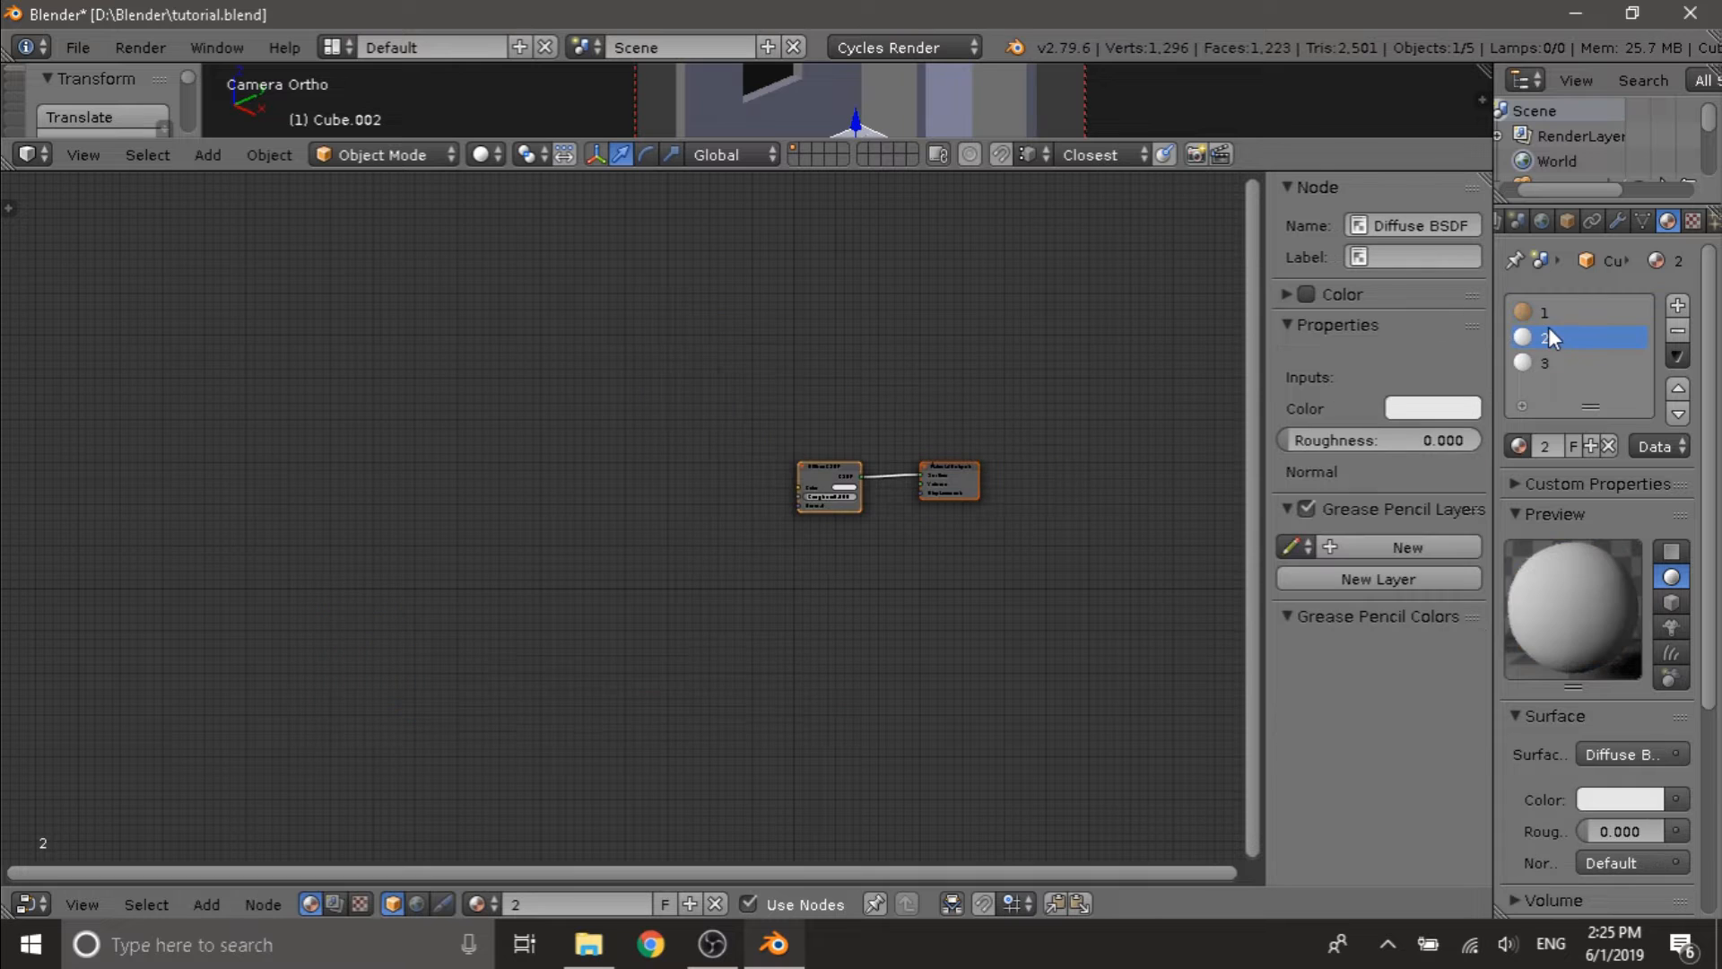
{"action": "scroll", "coordinate": [838, 439], "scroll_direction": "up", "scroll_amount": 1}
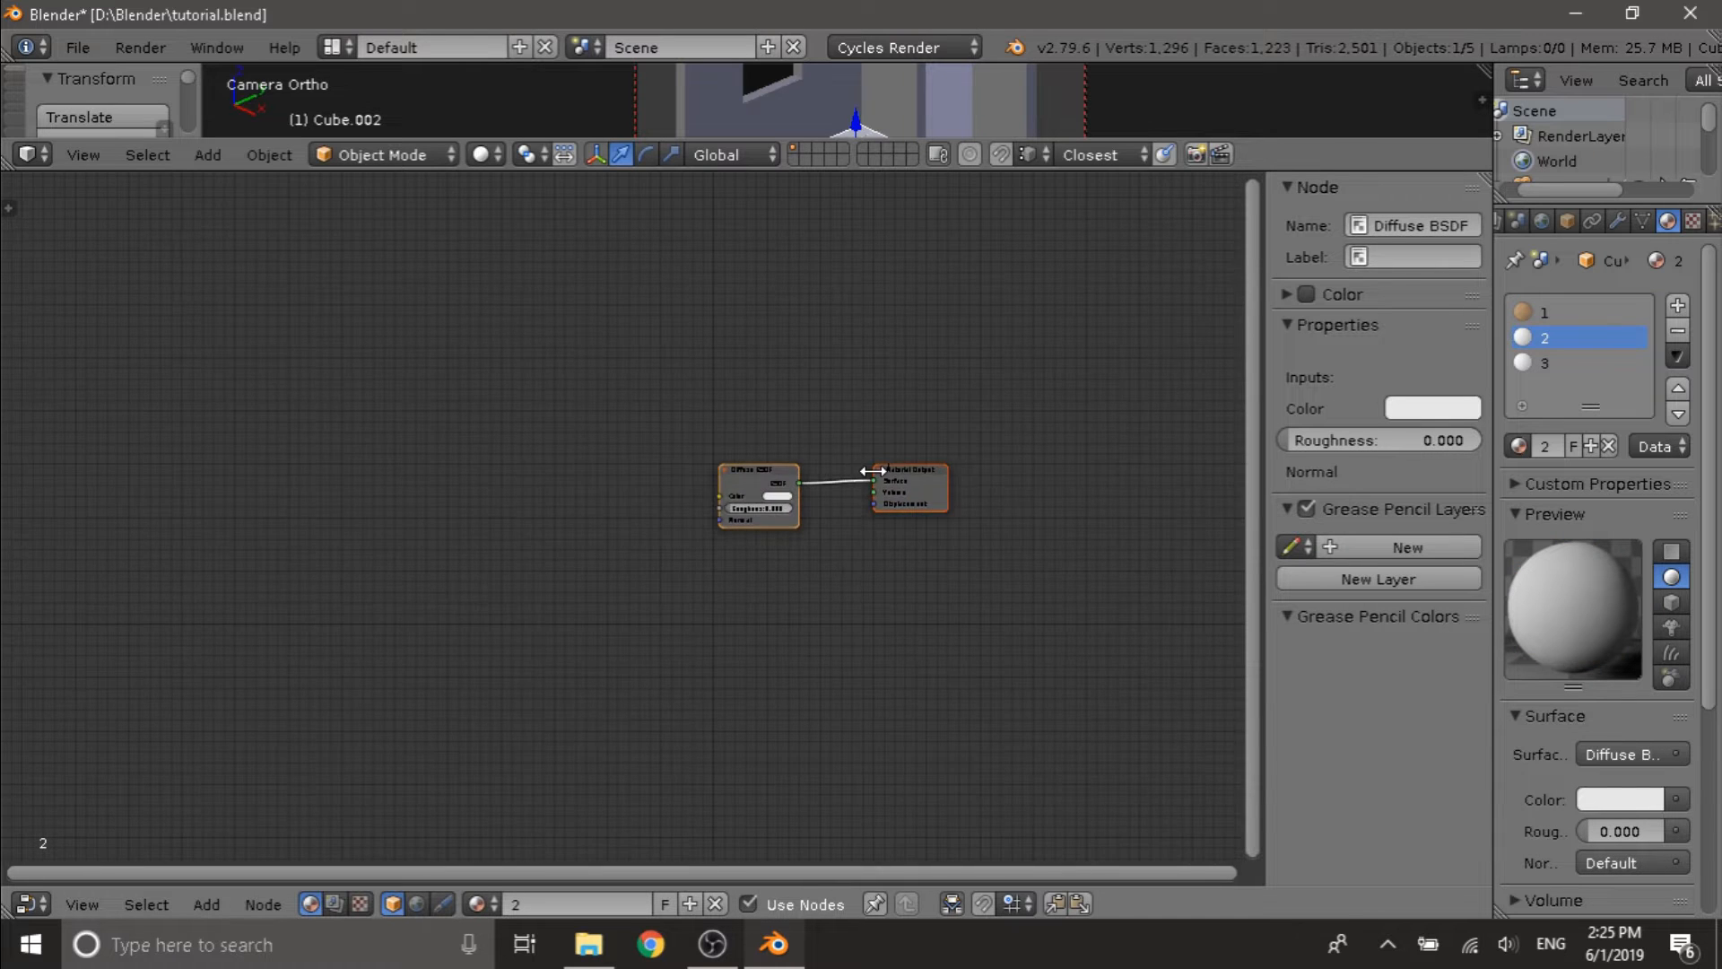
{"action": "key", "text": "Delete"}
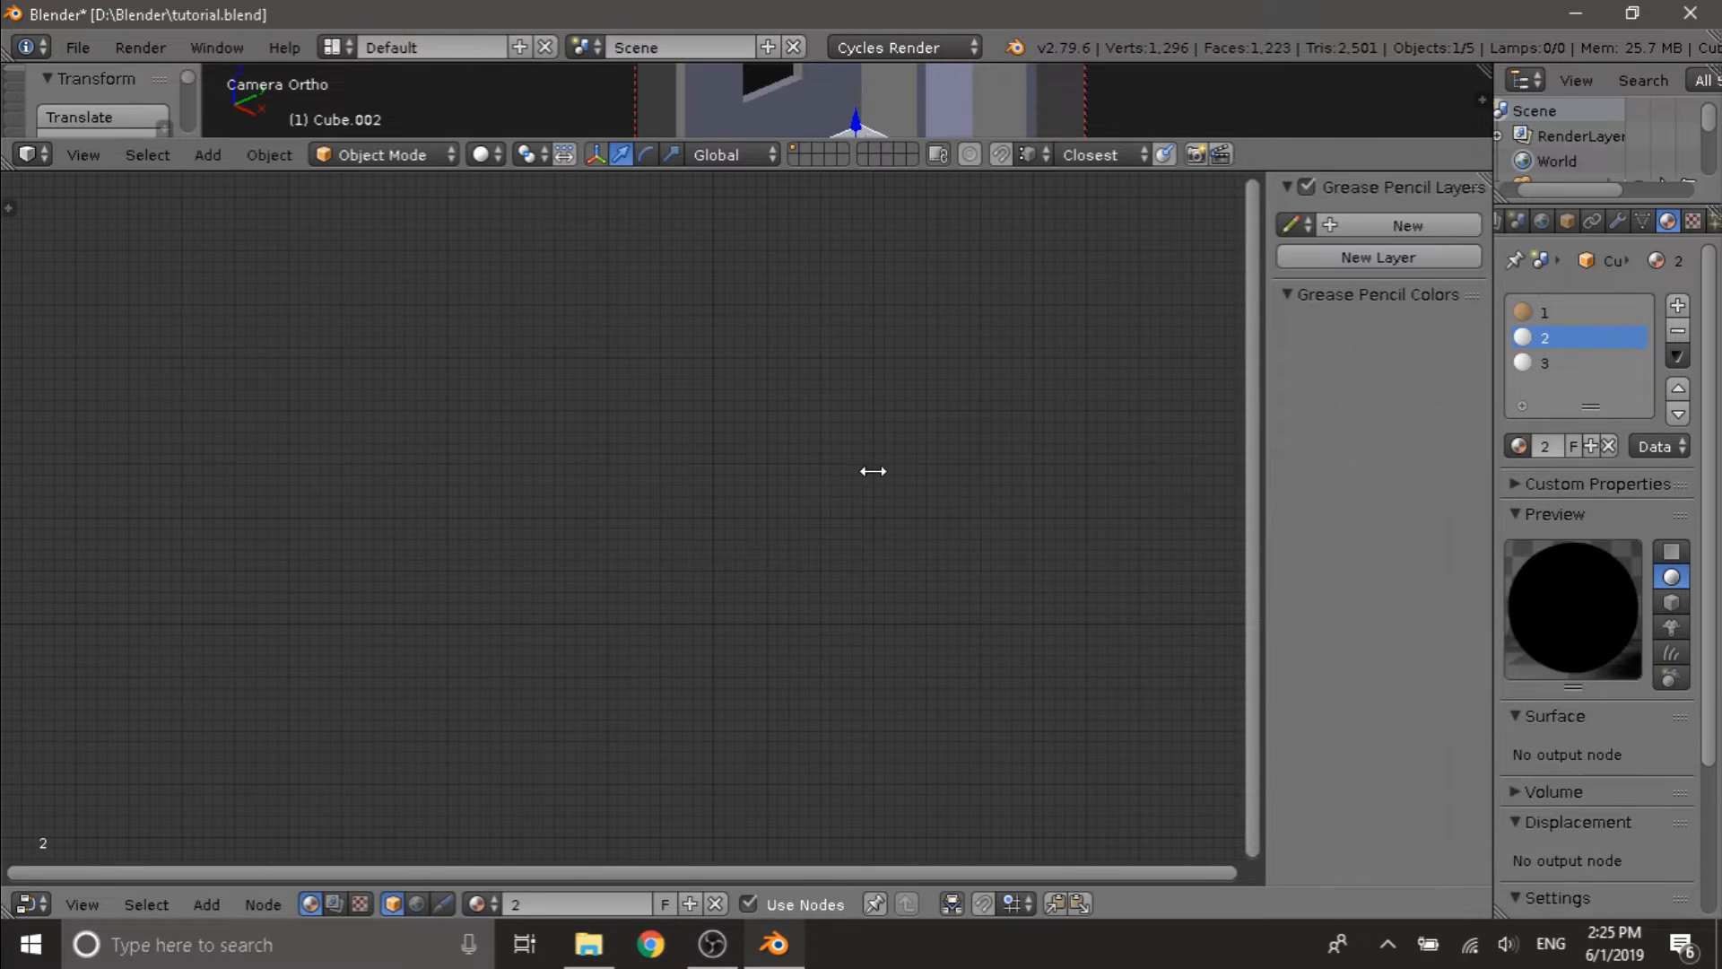
{"action": "key", "text": "ctrl+v"}
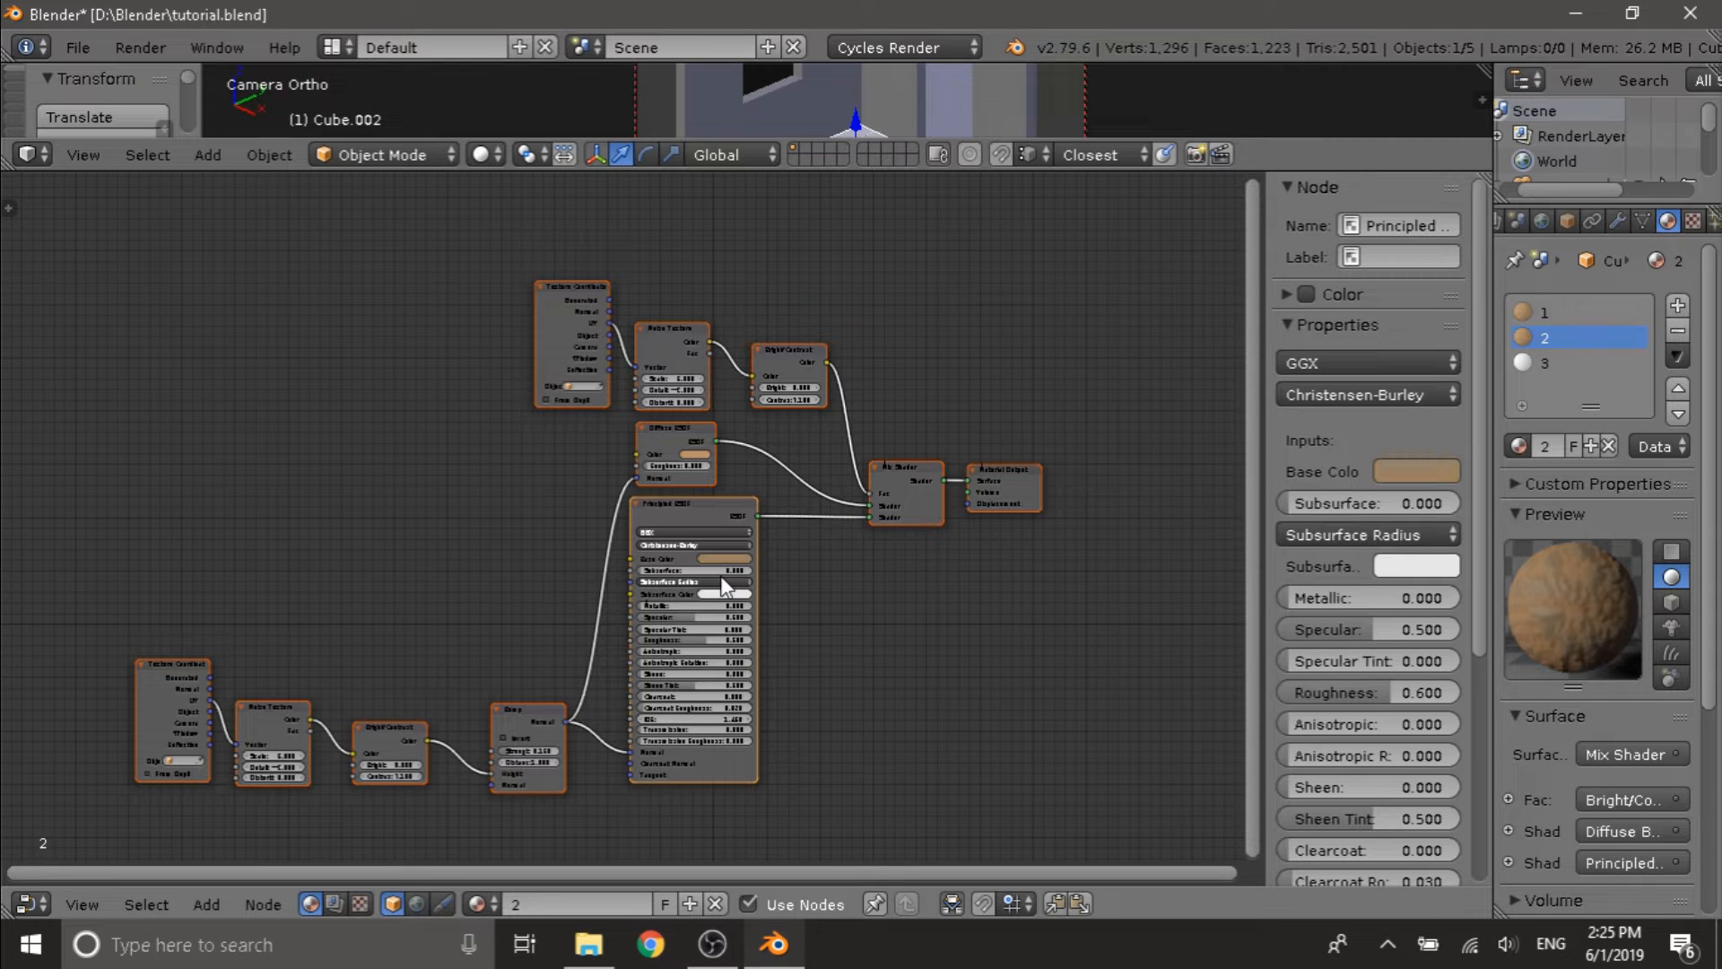
{"action": "left_click", "coordinate": [1561, 316]}
{"action": "left_click", "coordinate": [1539, 335]}
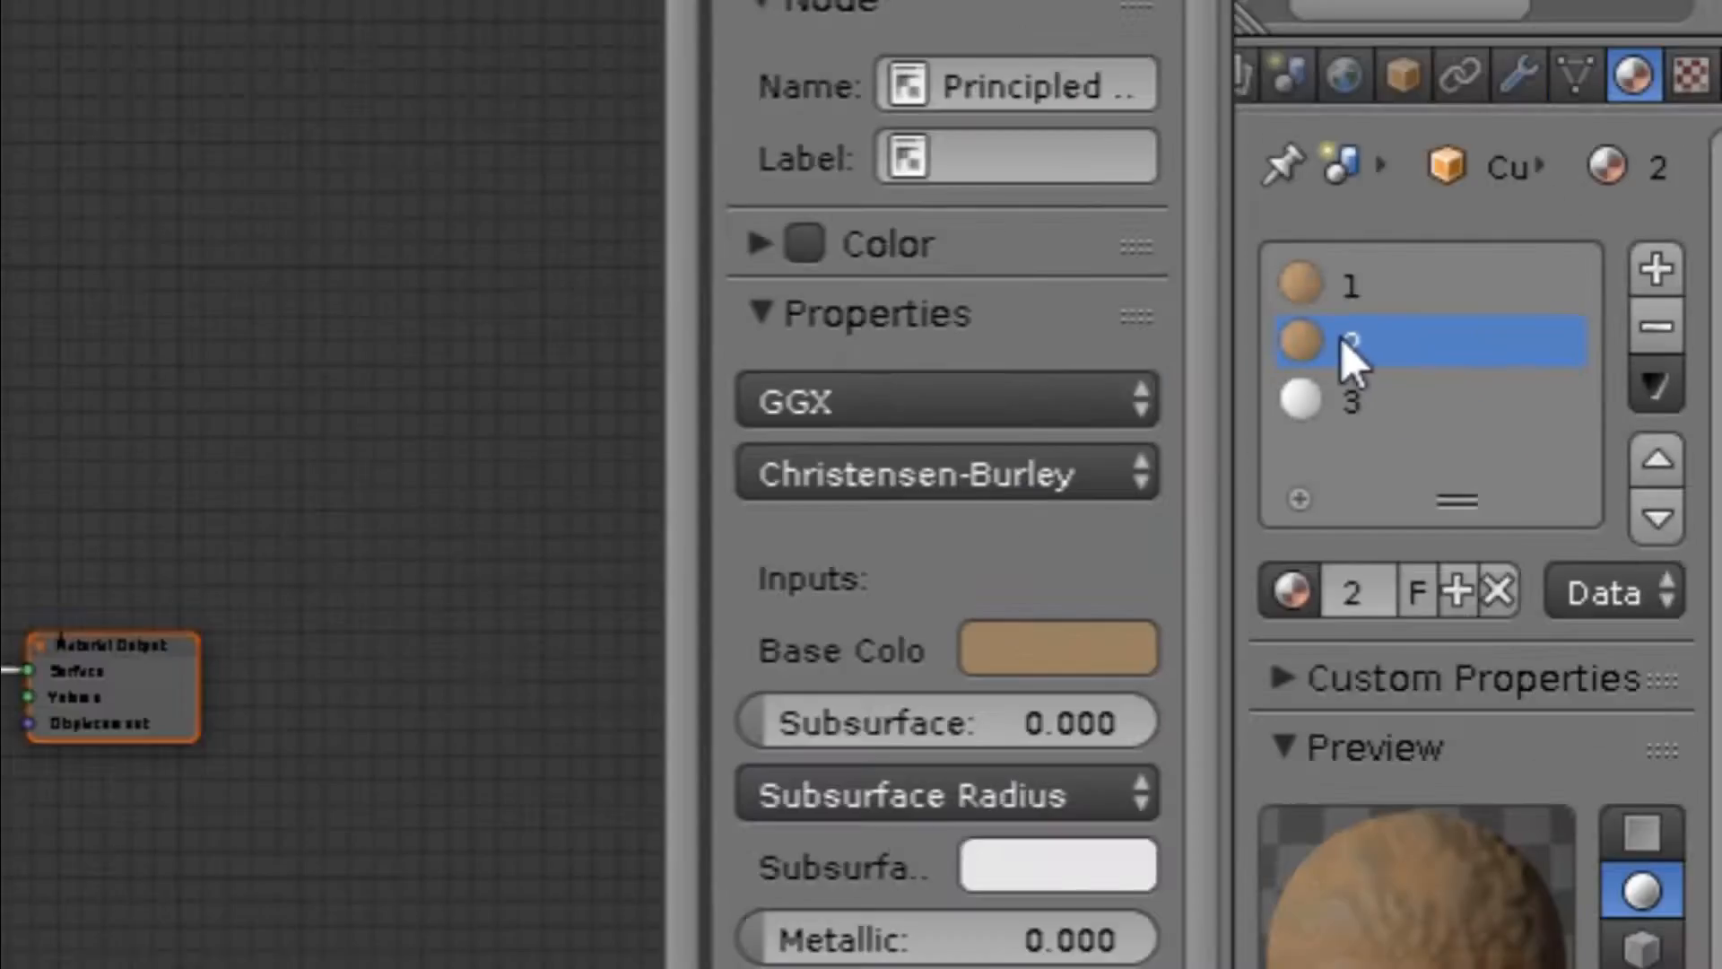
- Darken material 2's Diffuse color to a dark brown and its Principled Base Color to about RGB 0.052, 0.038, 0.022
{"action": "scroll", "coordinate": [734, 497], "scroll_direction": "up", "scroll_amount": 1}
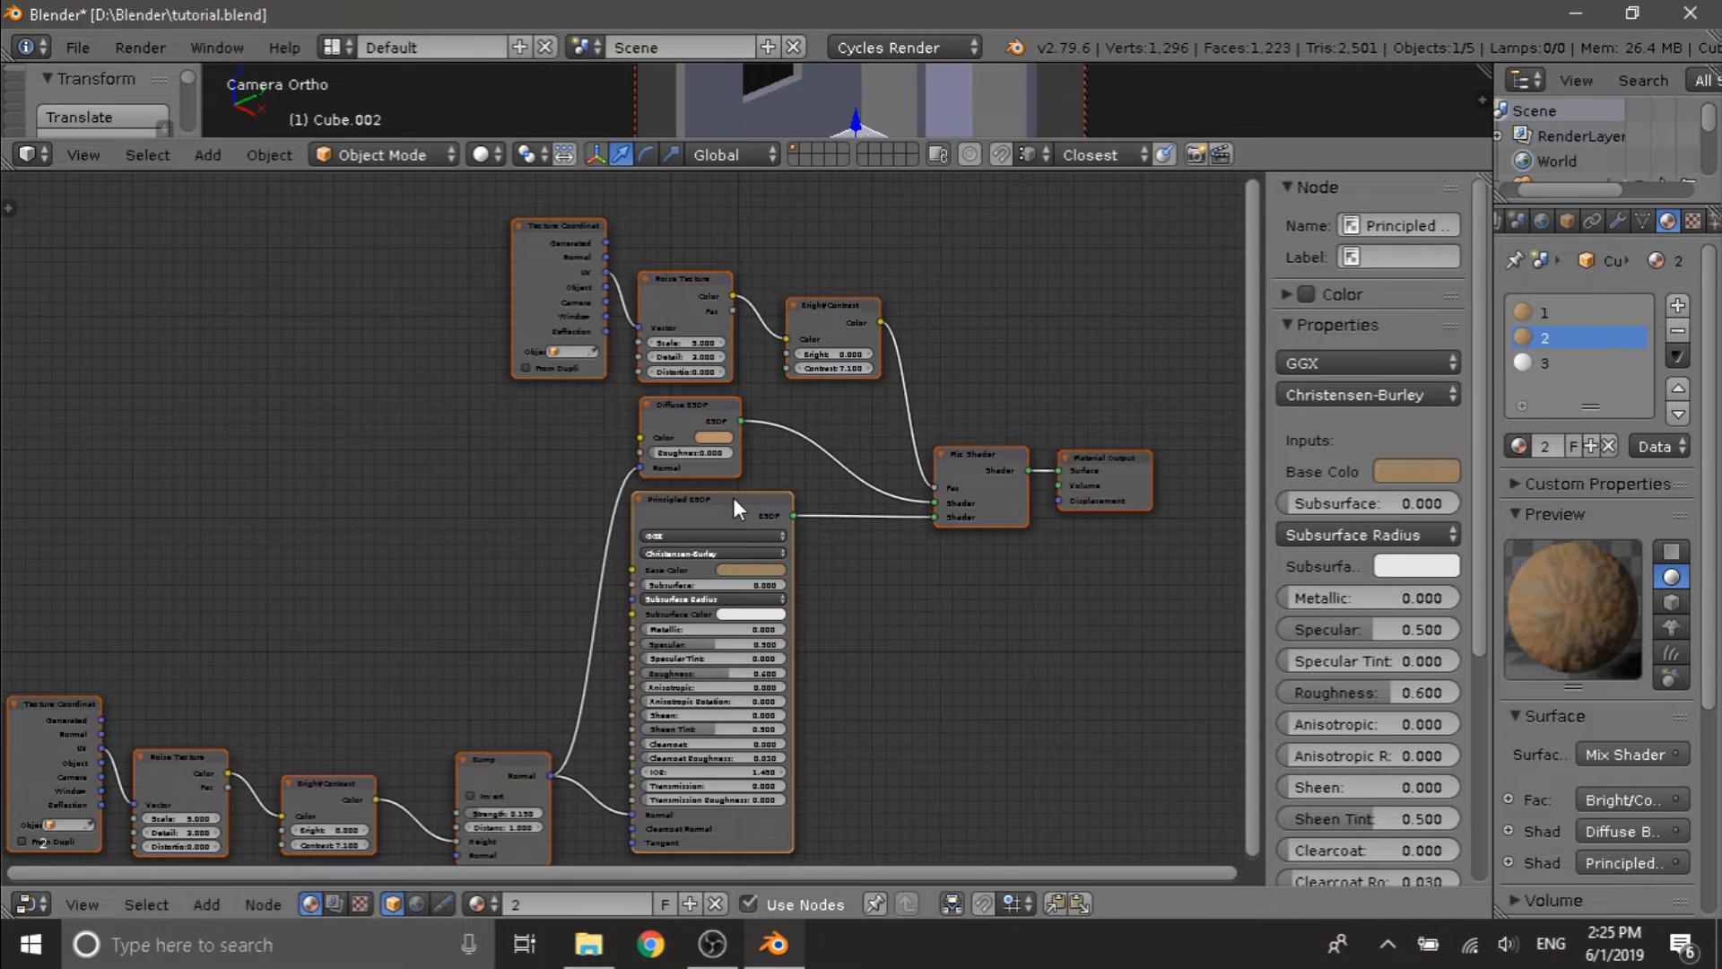
{"action": "scroll", "coordinate": [734, 497], "scroll_direction": "up", "scroll_amount": 2}
{"action": "left_click", "coordinate": [692, 438]}
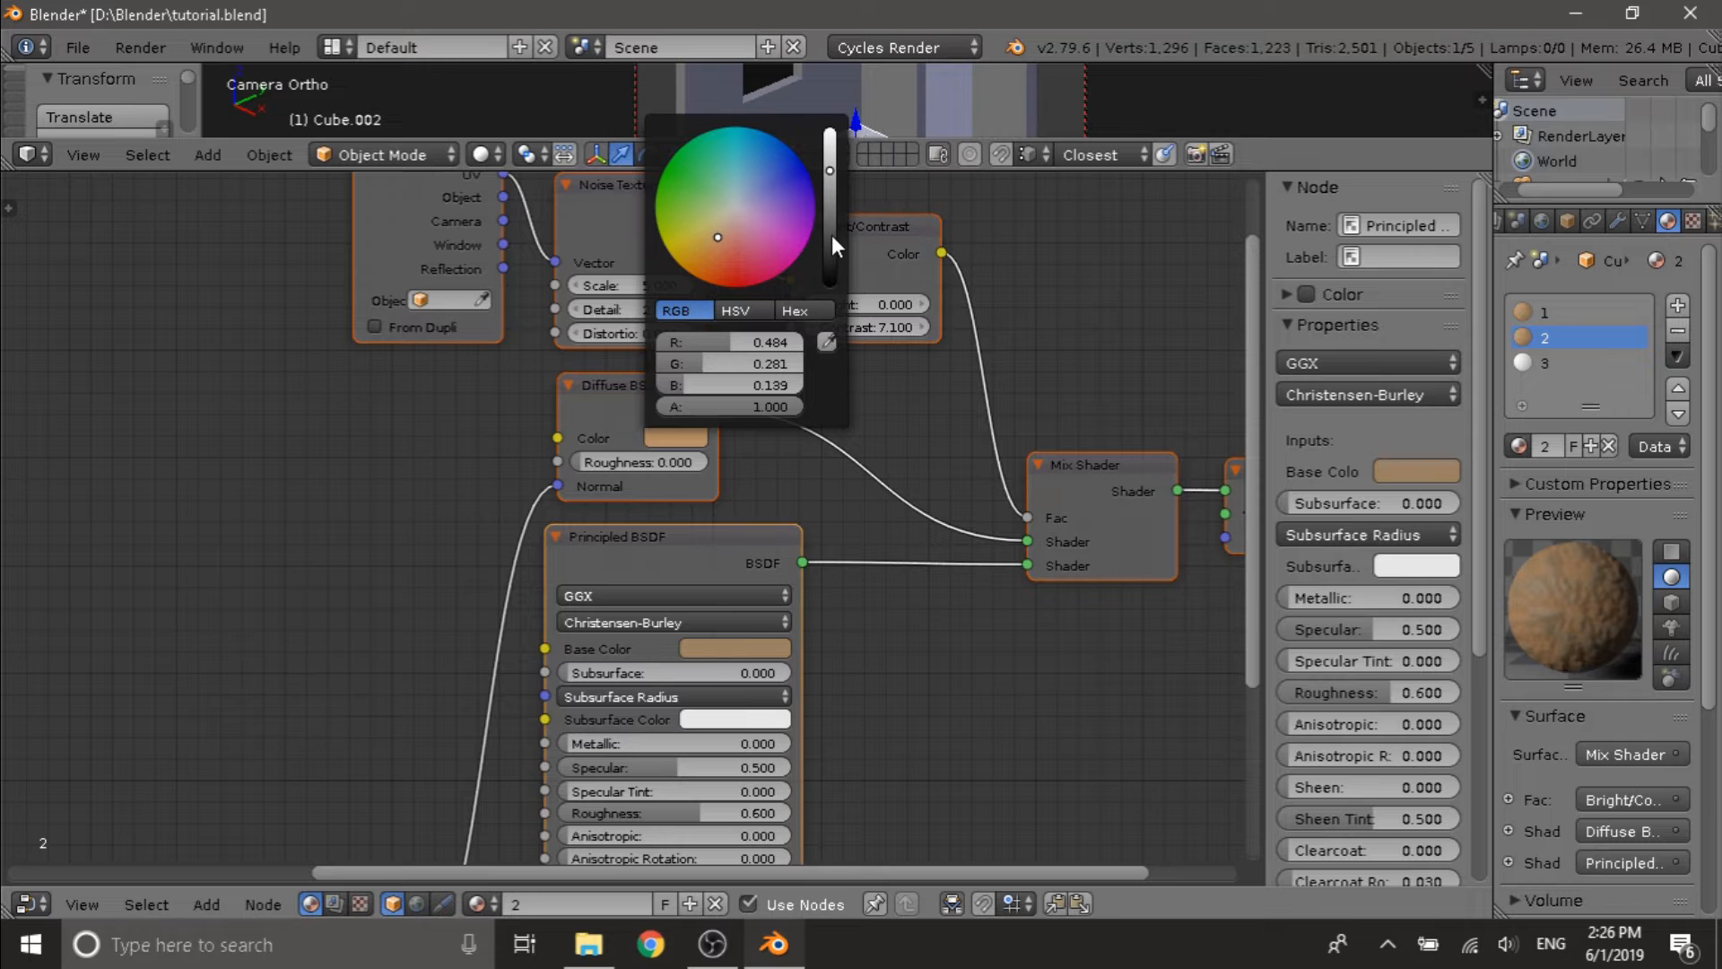
{"action": "left_click_drag", "start_coordinate": [831, 235], "coordinate": [829, 262]}
{"action": "left_click", "coordinate": [763, 648]}
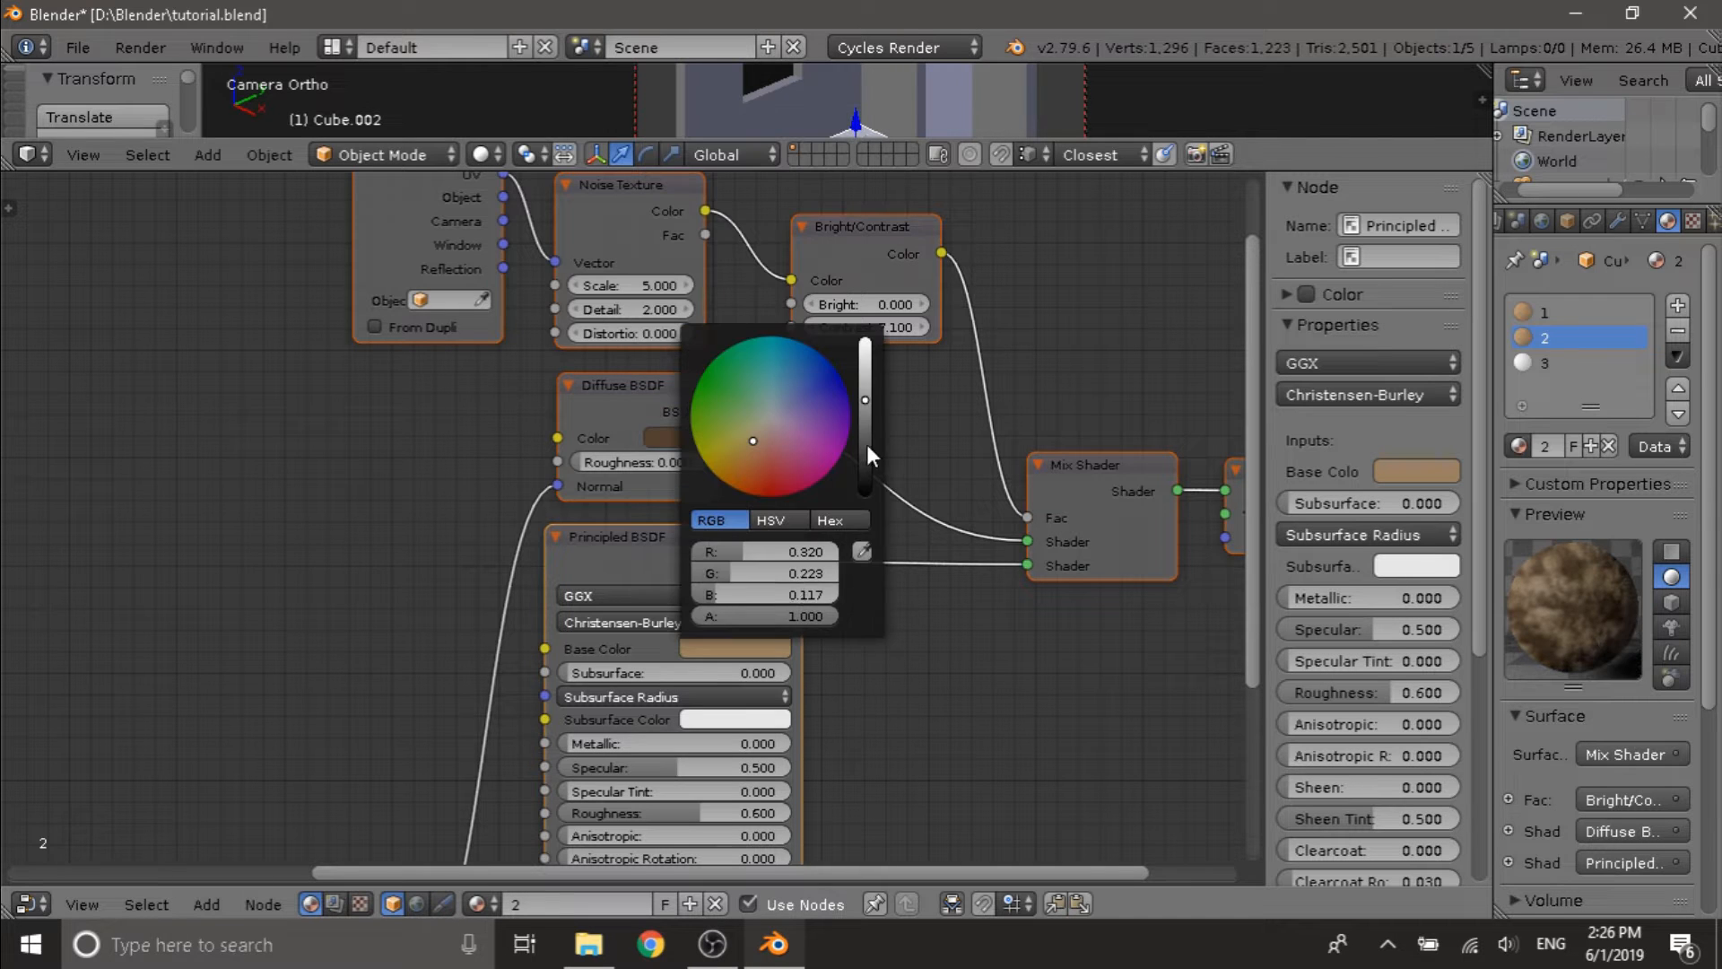
{"action": "left_click_drag", "start_coordinate": [866, 446], "coordinate": [865, 455]}
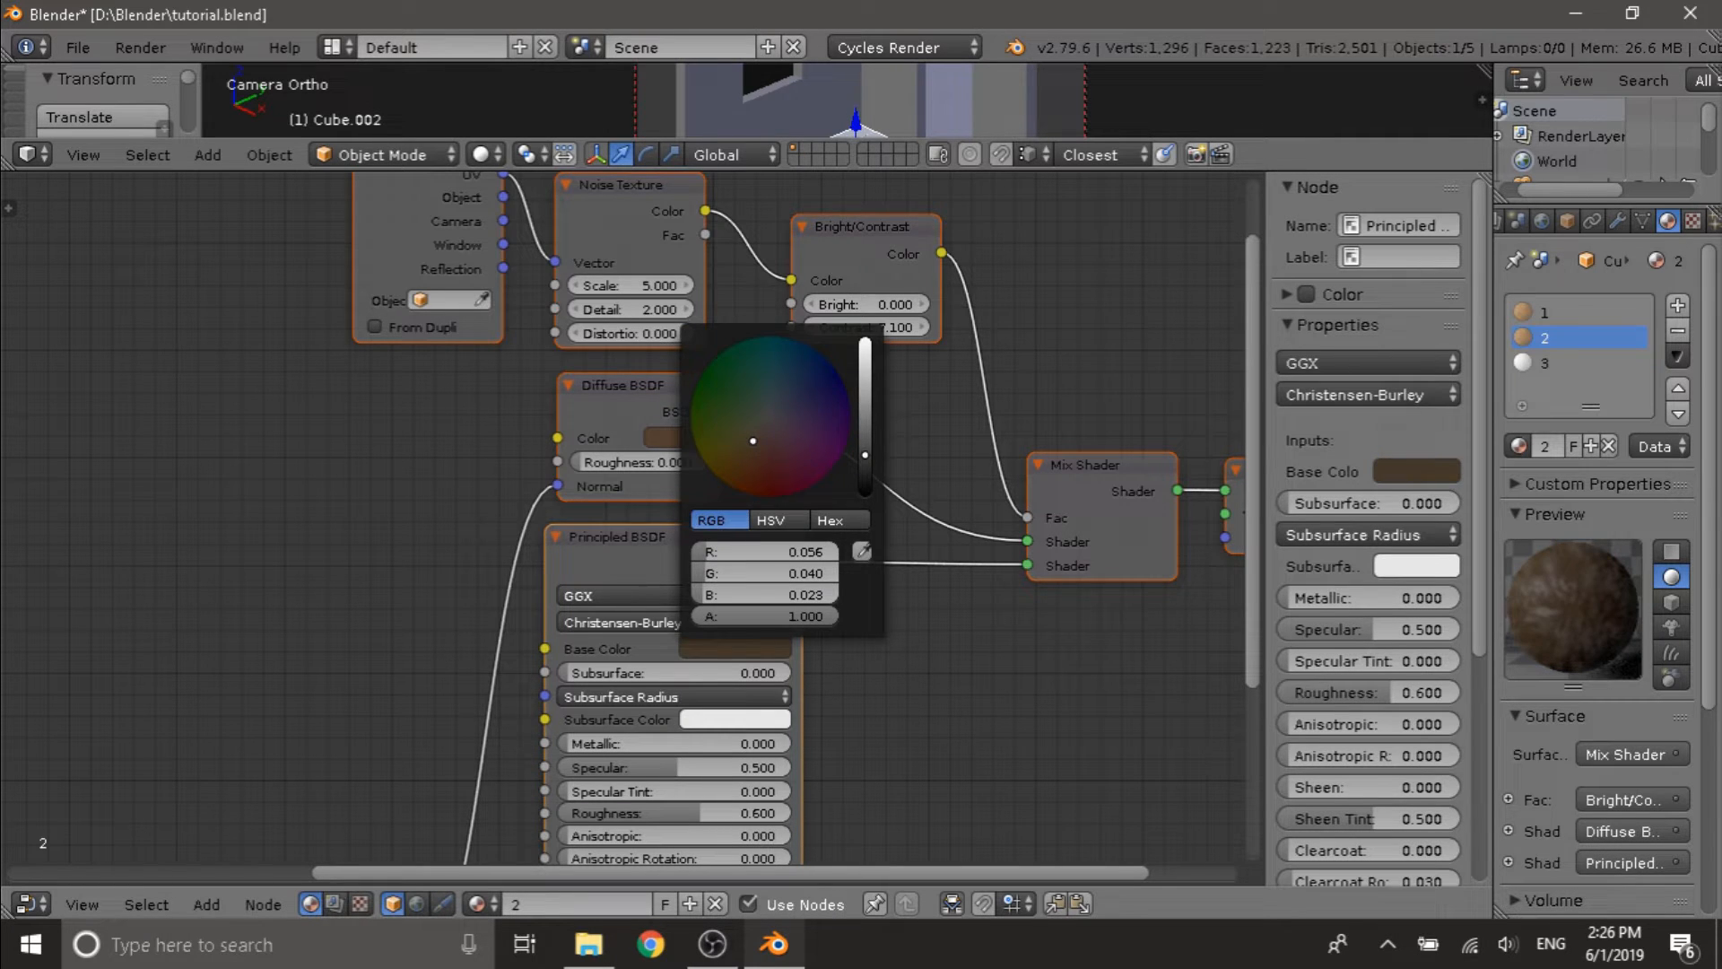
{"action": "scroll", "coordinate": [920, 607], "scroll_direction": "down", "scroll_amount": 1}
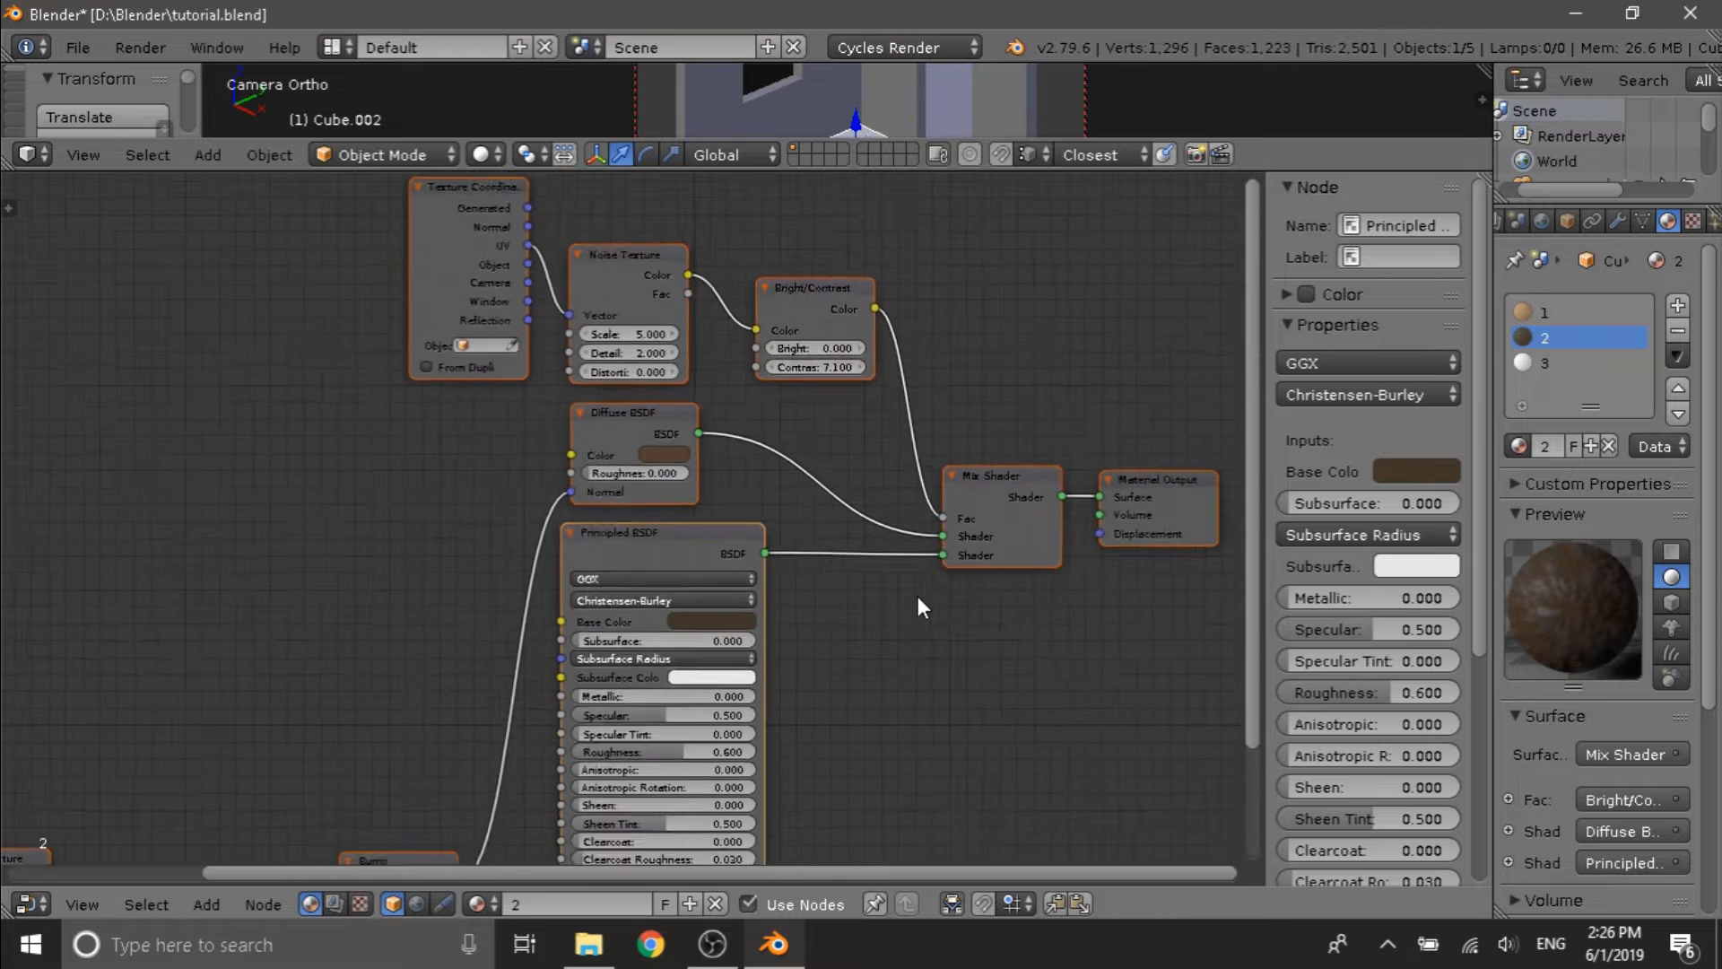
- Replace material 3's default nodes with a copy of material 2's entire node tree
{"action": "scroll", "coordinate": [919, 608], "scroll_direction": "down", "scroll_amount": 3}
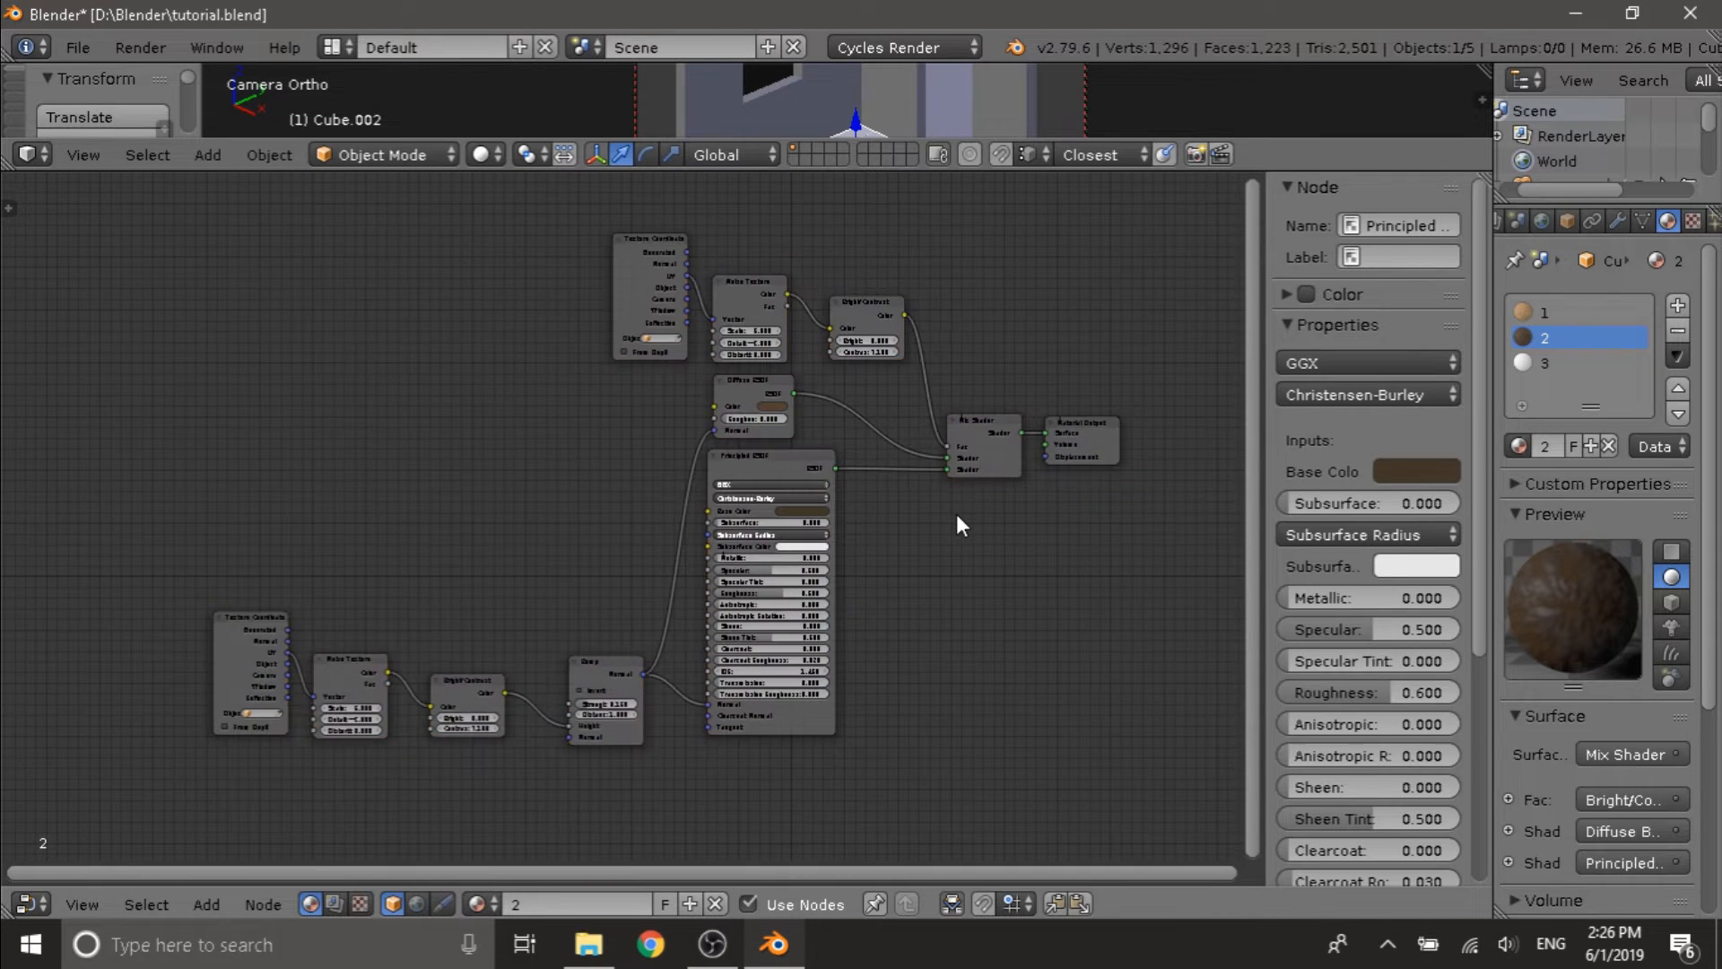
{"action": "key", "text": "a"}
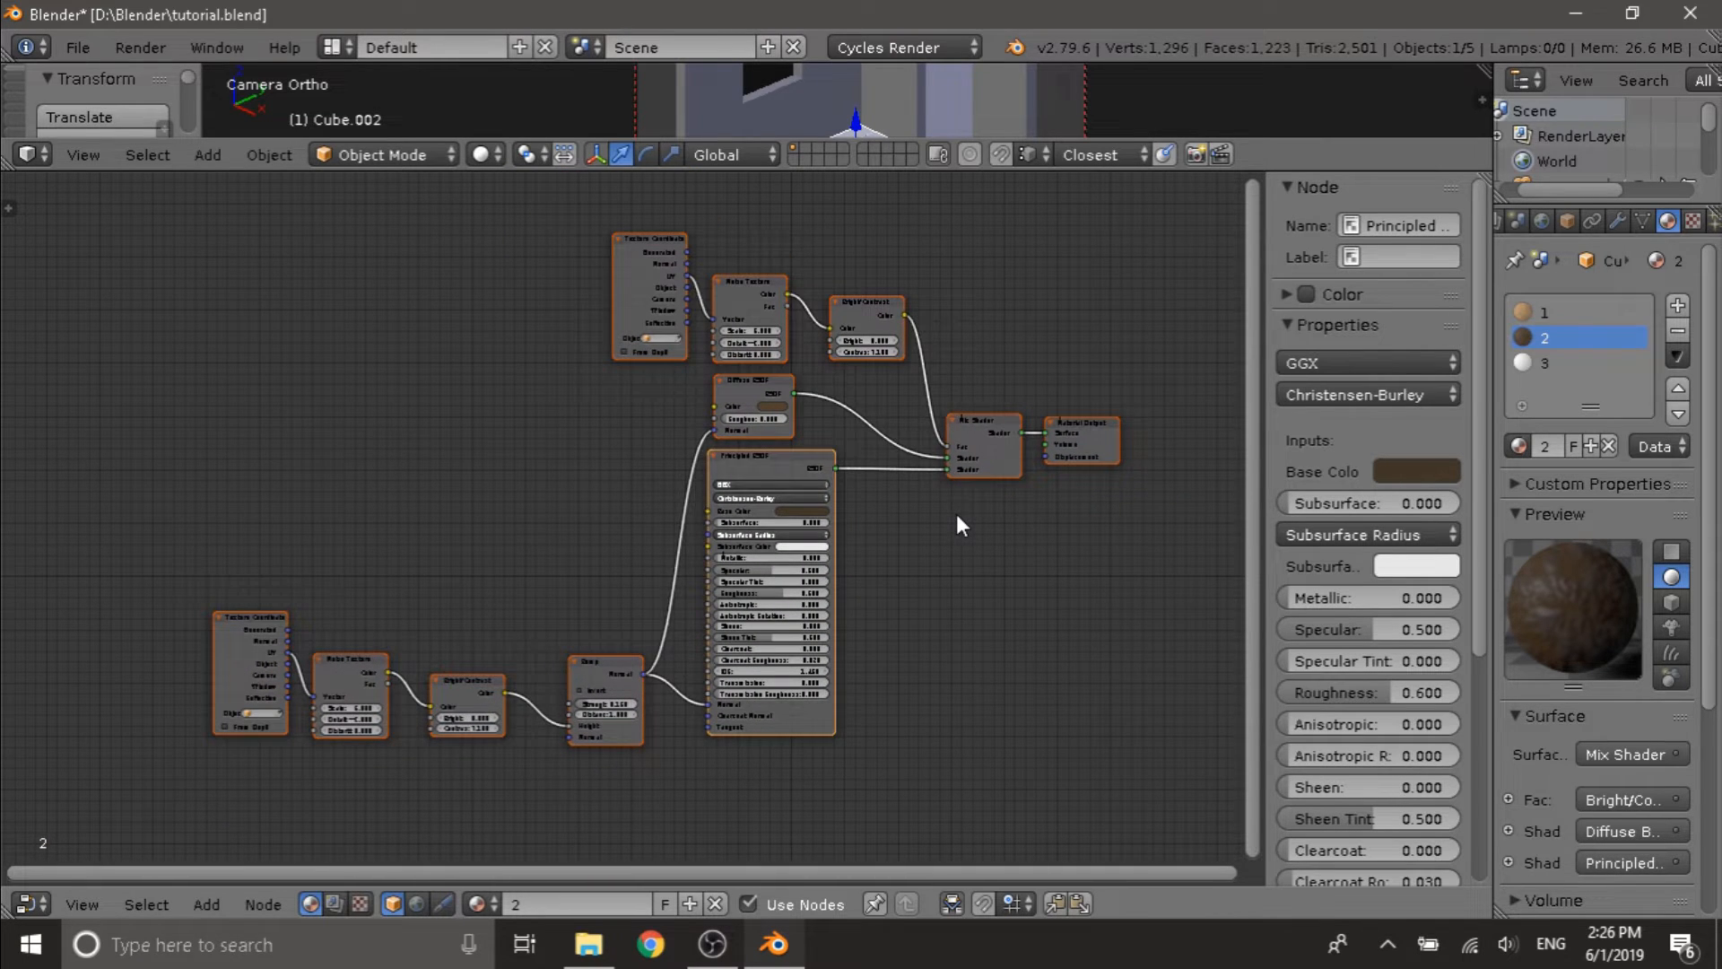
{"action": "left_click", "coordinate": [1530, 359]}
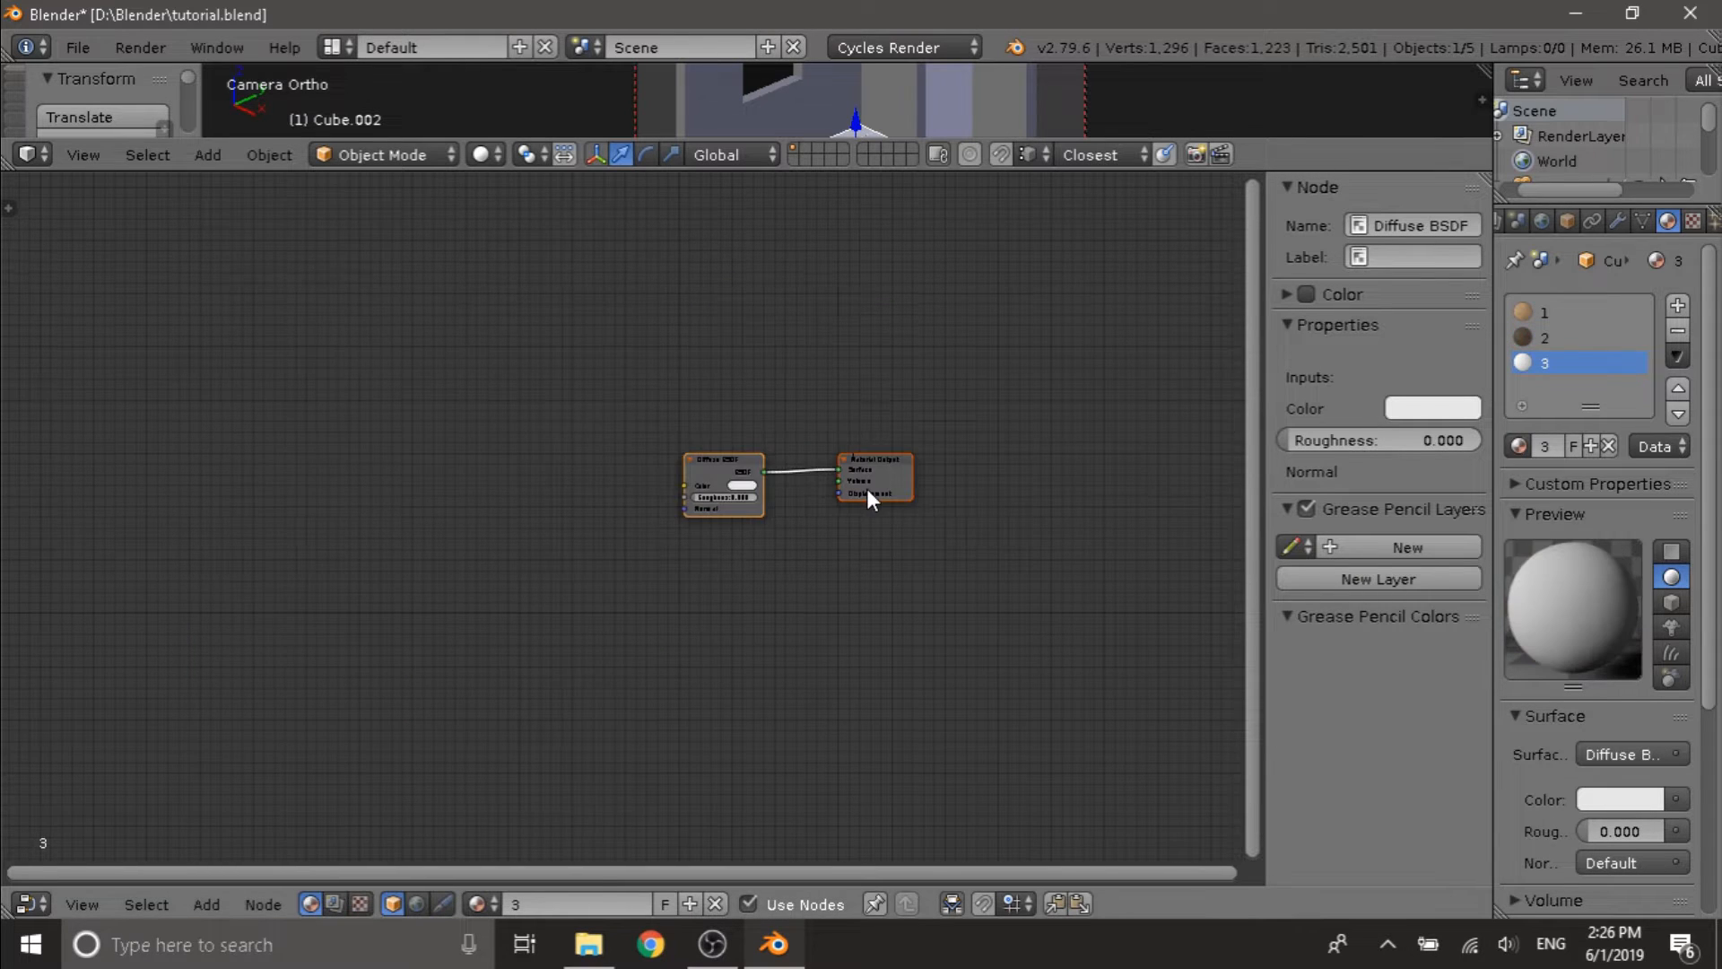
{"action": "key", "text": "x"}
{"action": "key", "text": "ctrl+v"}
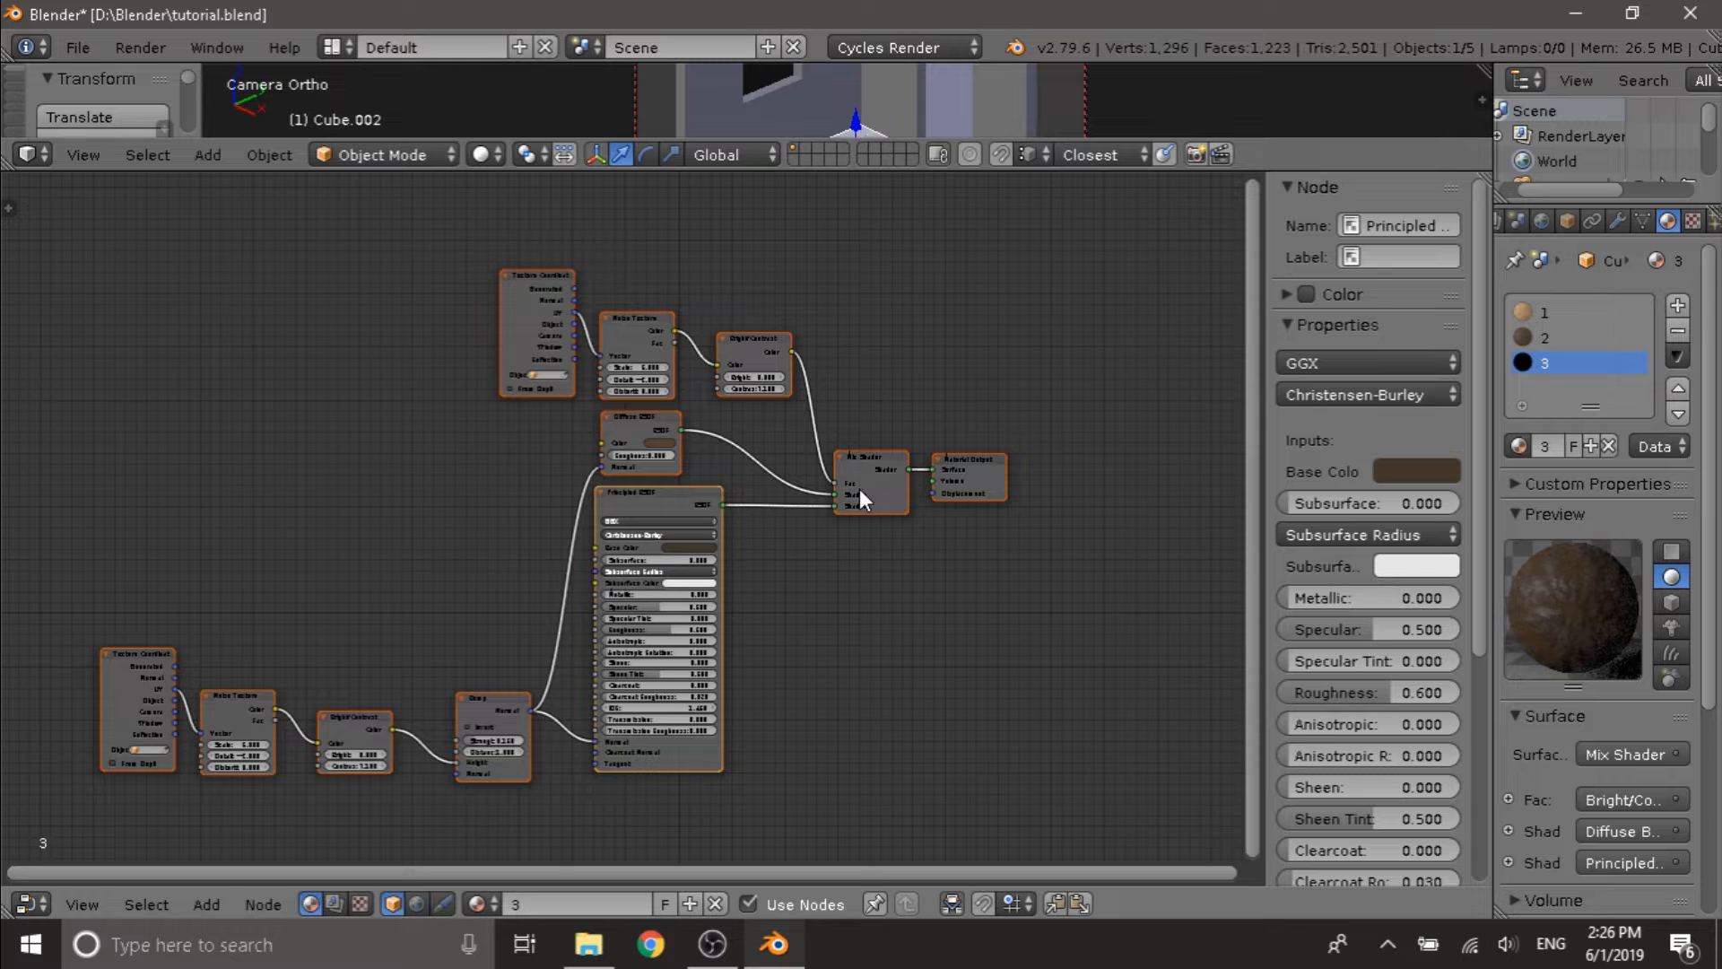
{"action": "key", "text": "a"}
- Set material 3's Diffuse color to dark blue, about RGB 0.038, 0.059, 0.086, and its Principled Base Color to a lighter teal
{"action": "scroll", "coordinate": [724, 430], "scroll_direction": "up", "scroll_amount": 4}
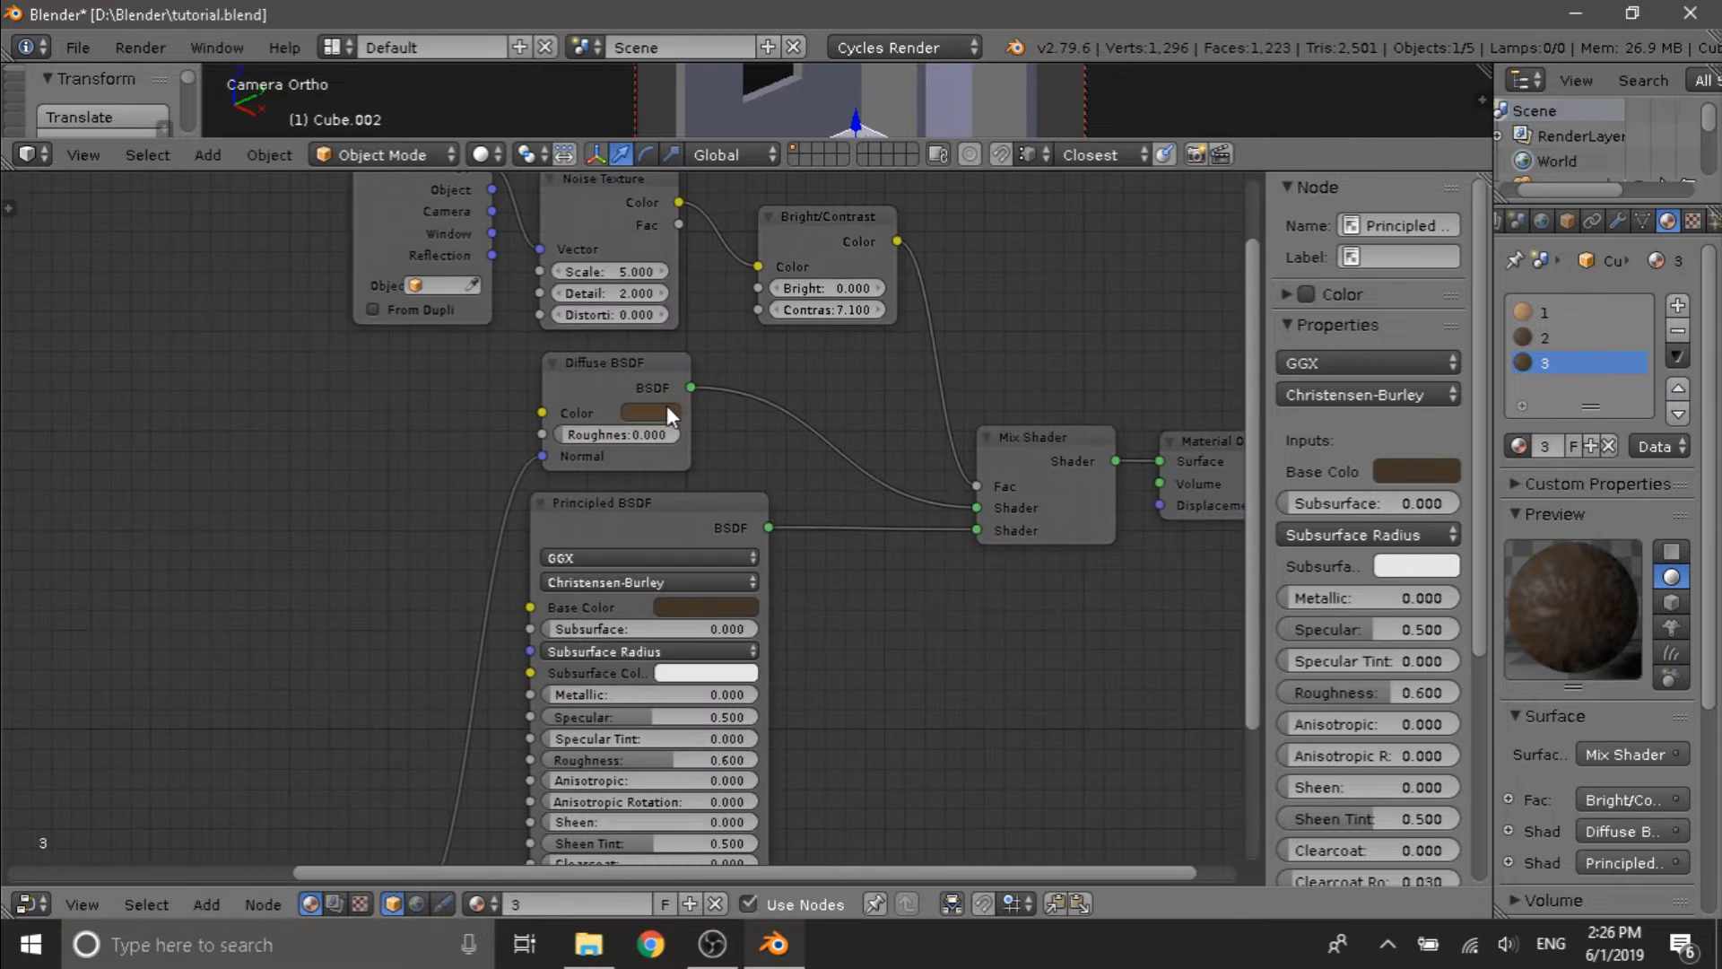
{"action": "left_click", "coordinate": [665, 412]}
{"action": "left_click", "coordinate": [718, 175]}
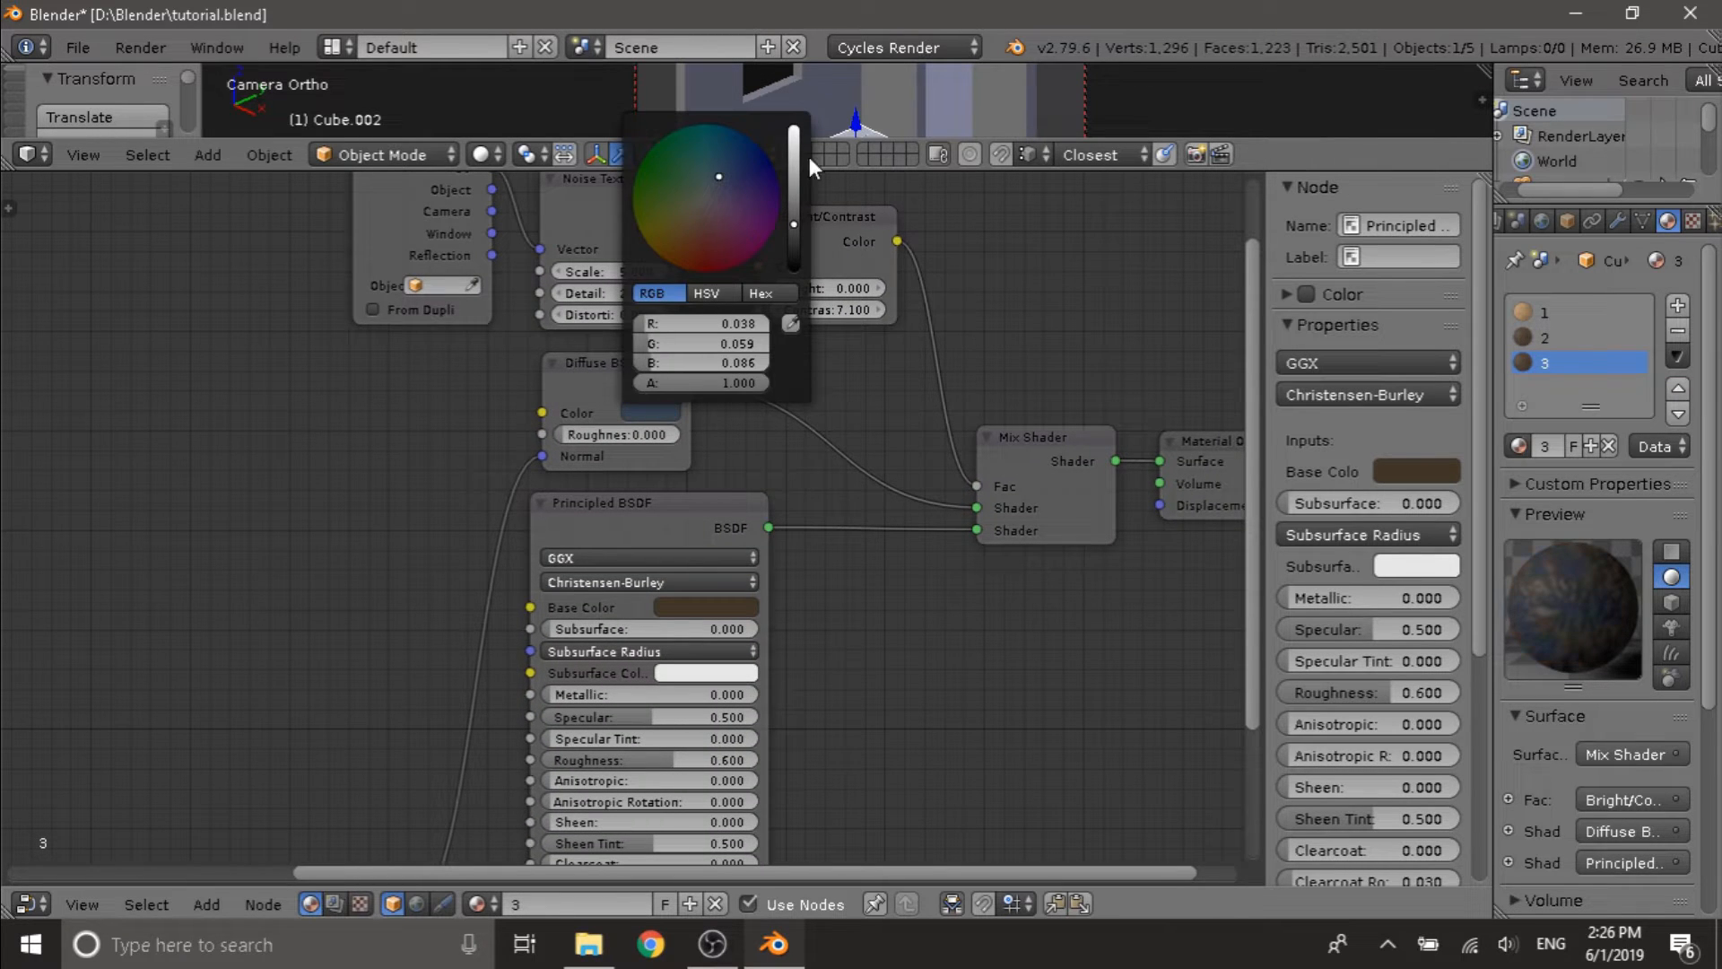
{"action": "left_click", "coordinate": [716, 607]}
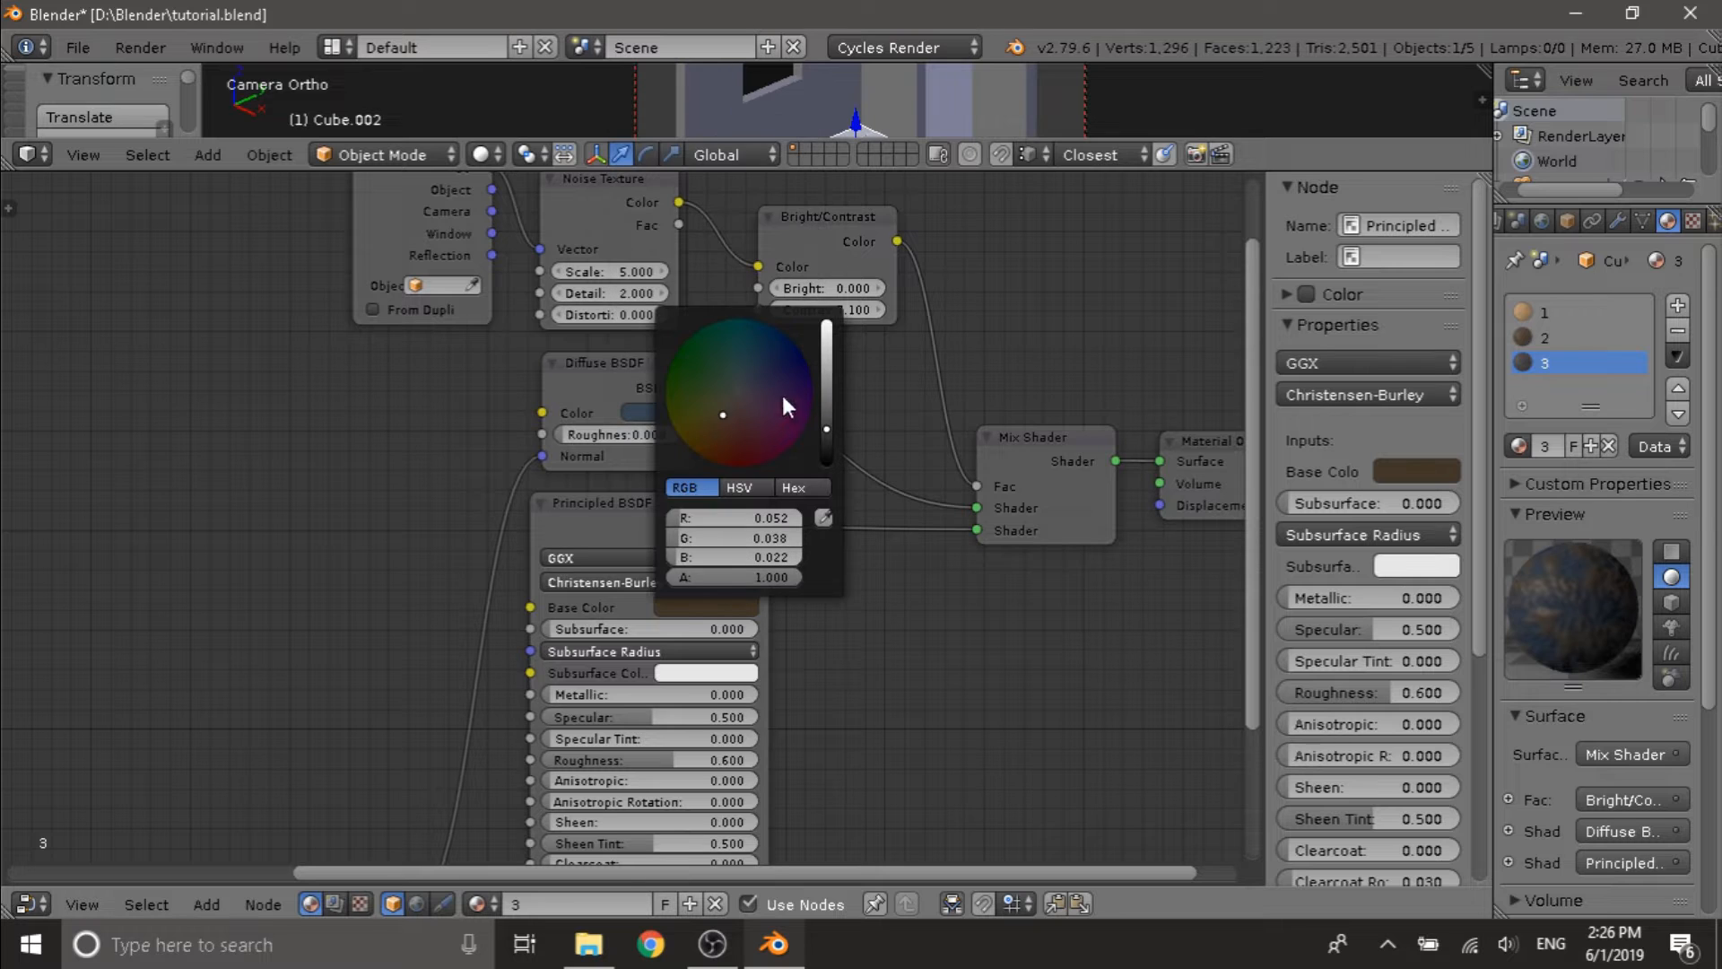
{"action": "left_click", "coordinate": [826, 377]}
{"action": "mouse_move", "coordinate": [744, 395]}
{"action": "left_mouse_down"}
{"action": "mouse_move", "coordinate": [763, 360]}
{"action": "mouse_move", "coordinate": [750, 384]}
{"action": "mouse_move", "coordinate": [737, 361]}
{"action": "left_mouse_up"}
- Look over the complete node tree of material 3
{"action": "scroll", "coordinate": [825, 535], "scroll_direction": "down", "scroll_amount": 2}
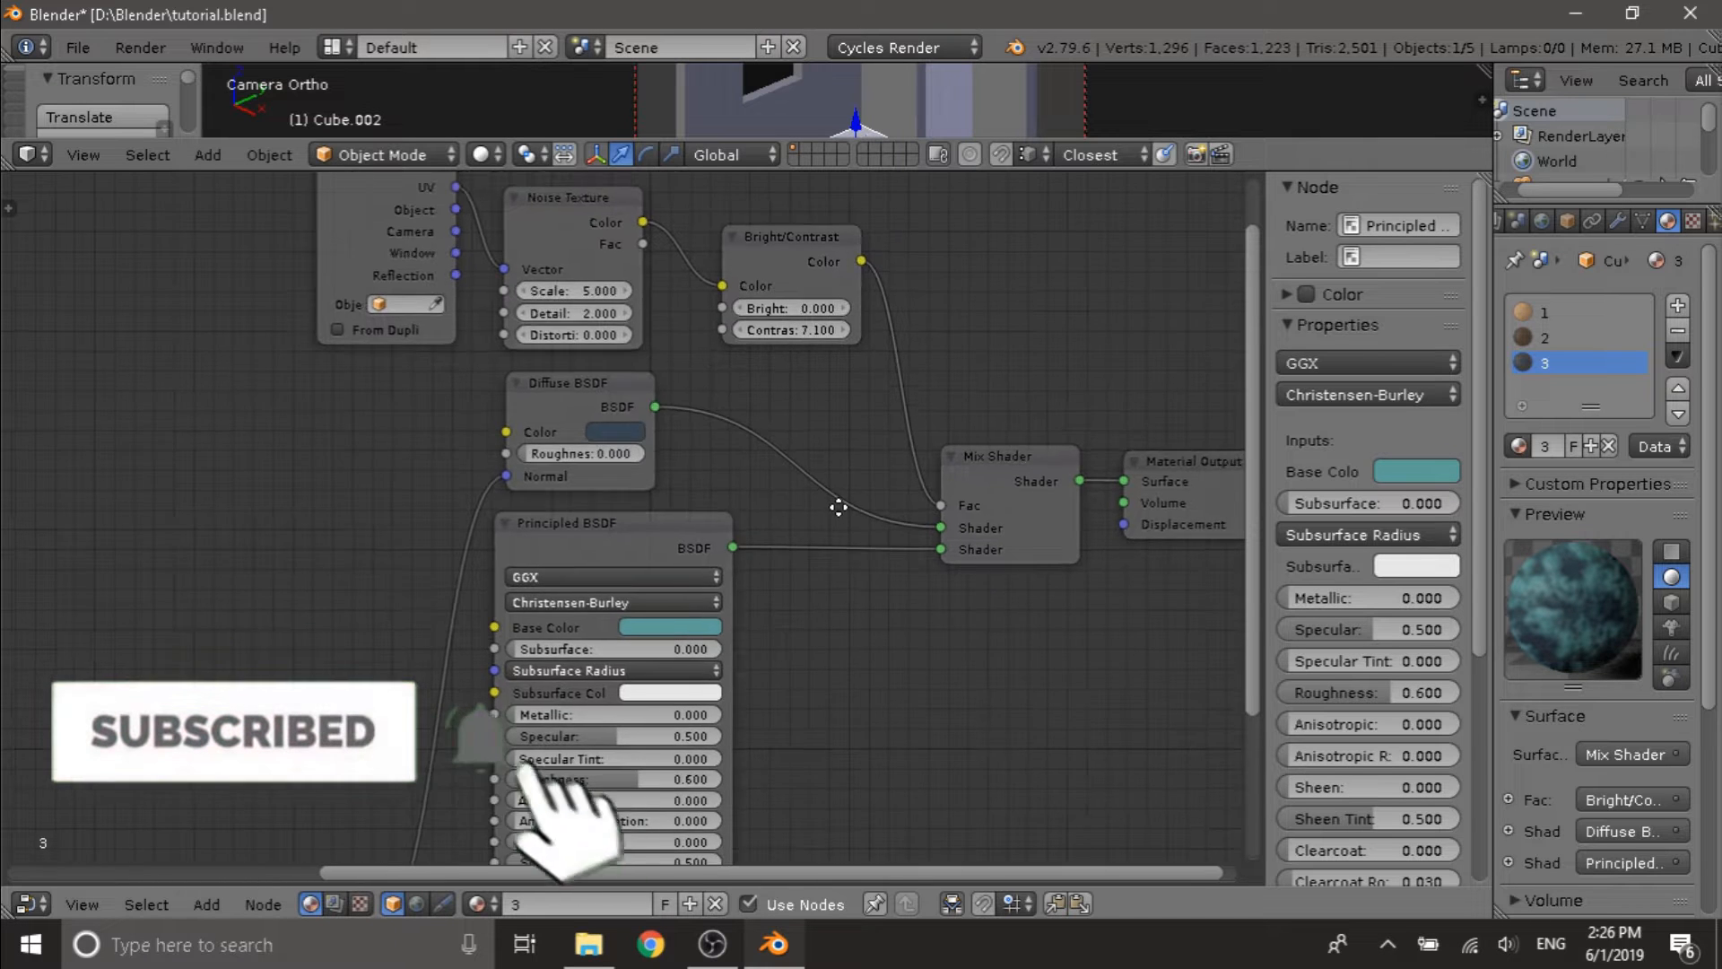
{"action": "scroll", "coordinate": [825, 535], "scroll_direction": "down", "scroll_amount": 4}
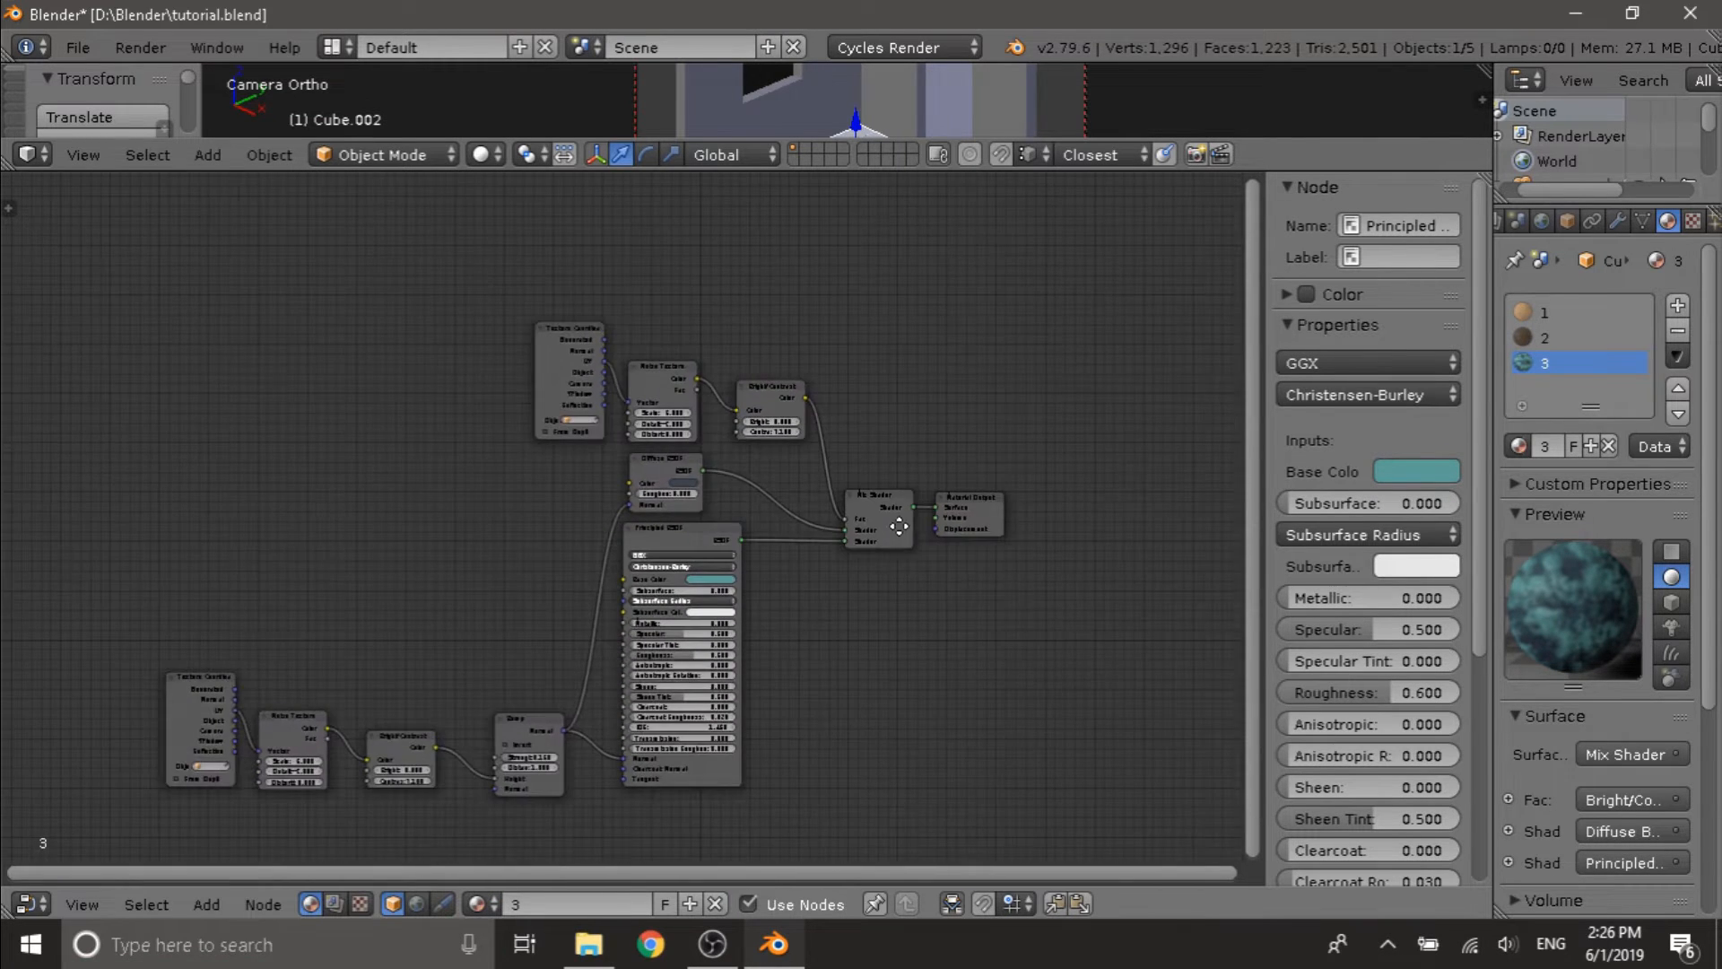
{"action": "middle_click_drag", "start_coordinate": [879, 503], "coordinate": [897, 539]}
{"action": "scroll", "coordinate": [628, 529], "scroll_direction": "up", "scroll_amount": 2}
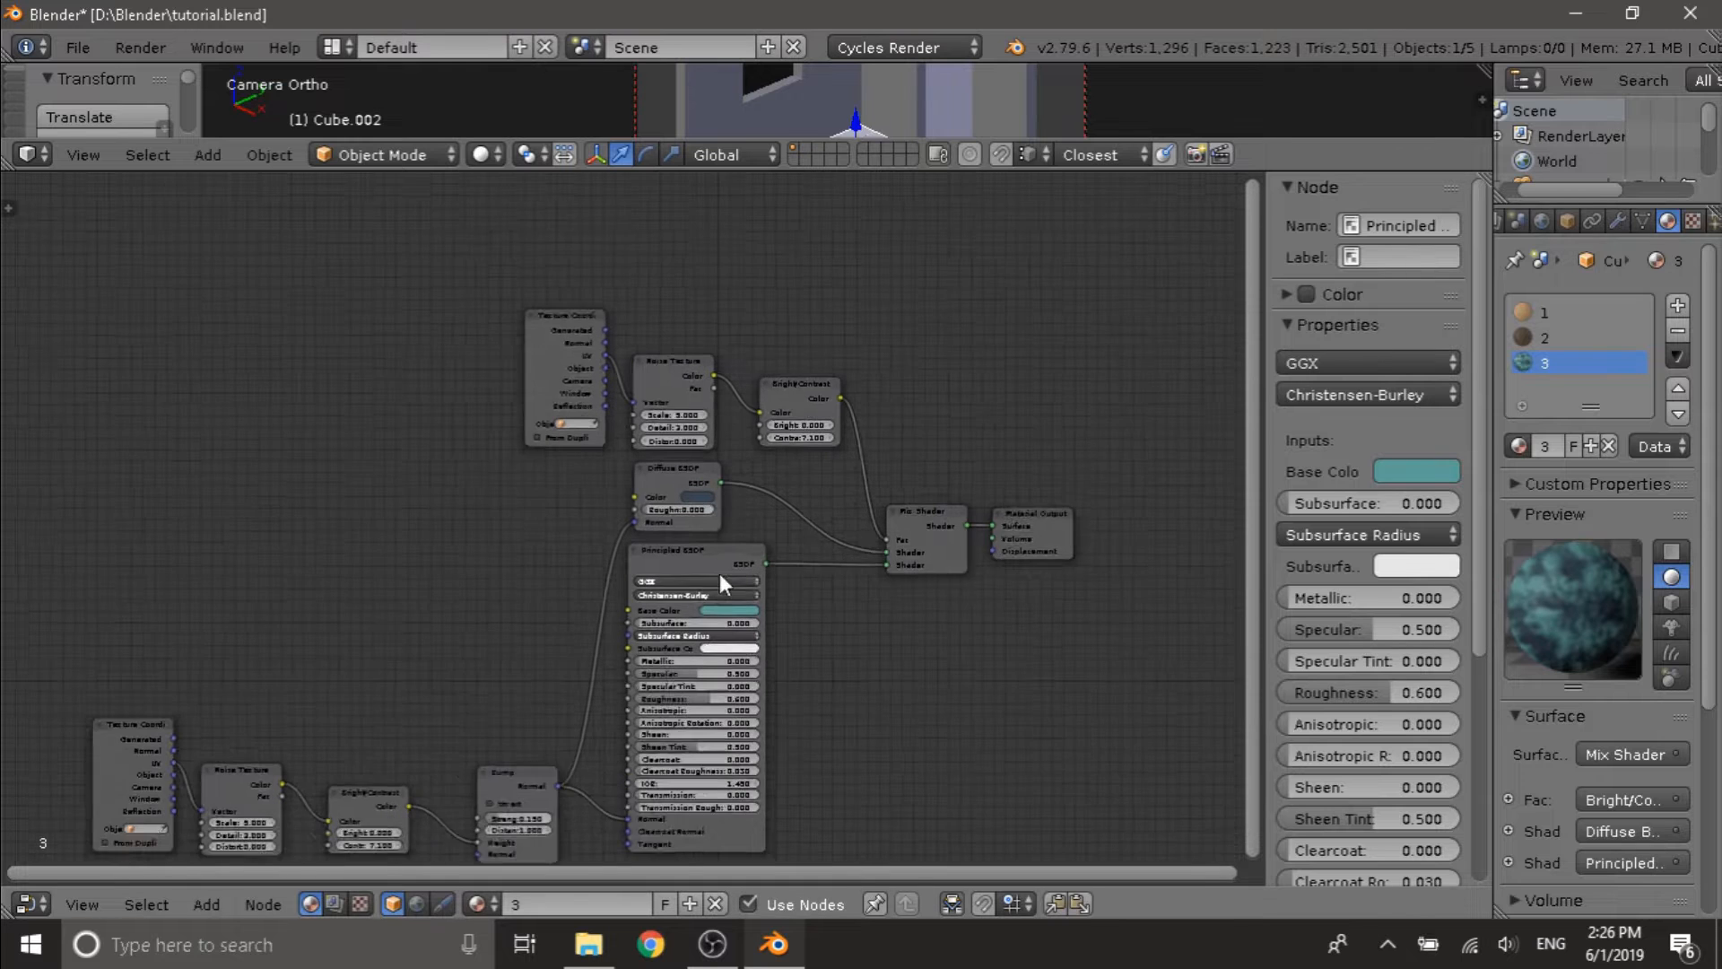
{"action": "middle_click_drag", "start_coordinate": [707, 653], "coordinate": [652, 626]}
{"action": "scroll", "coordinate": [680, 723], "scroll_direction": "up", "scroll_amount": 1}
{"action": "scroll", "coordinate": [708, 659], "scroll_direction": "down", "scroll_amount": 2}
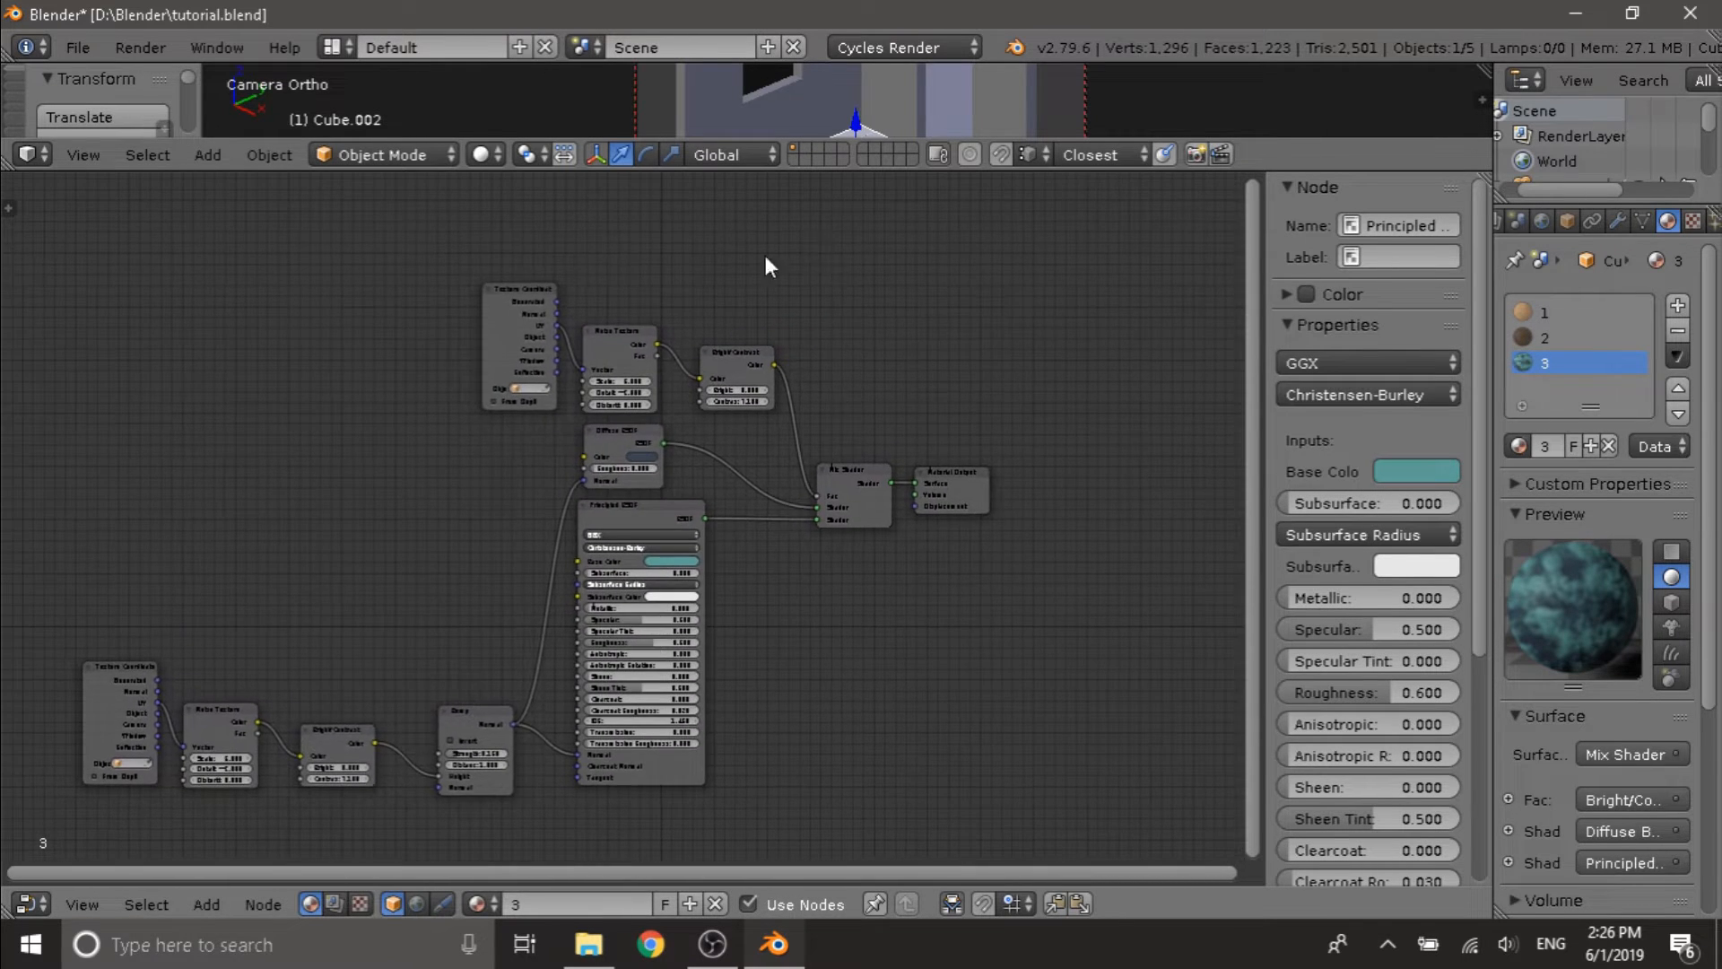
- Enlarge the 3D viewport above the node editor, then select the room's wall object and enter Edit Mode
{"action": "left_click_drag", "start_coordinate": [508, 171], "coordinate": [597, 692]}
{"action": "scroll", "coordinate": [737, 520], "scroll_direction": "up", "scroll_amount": 2}
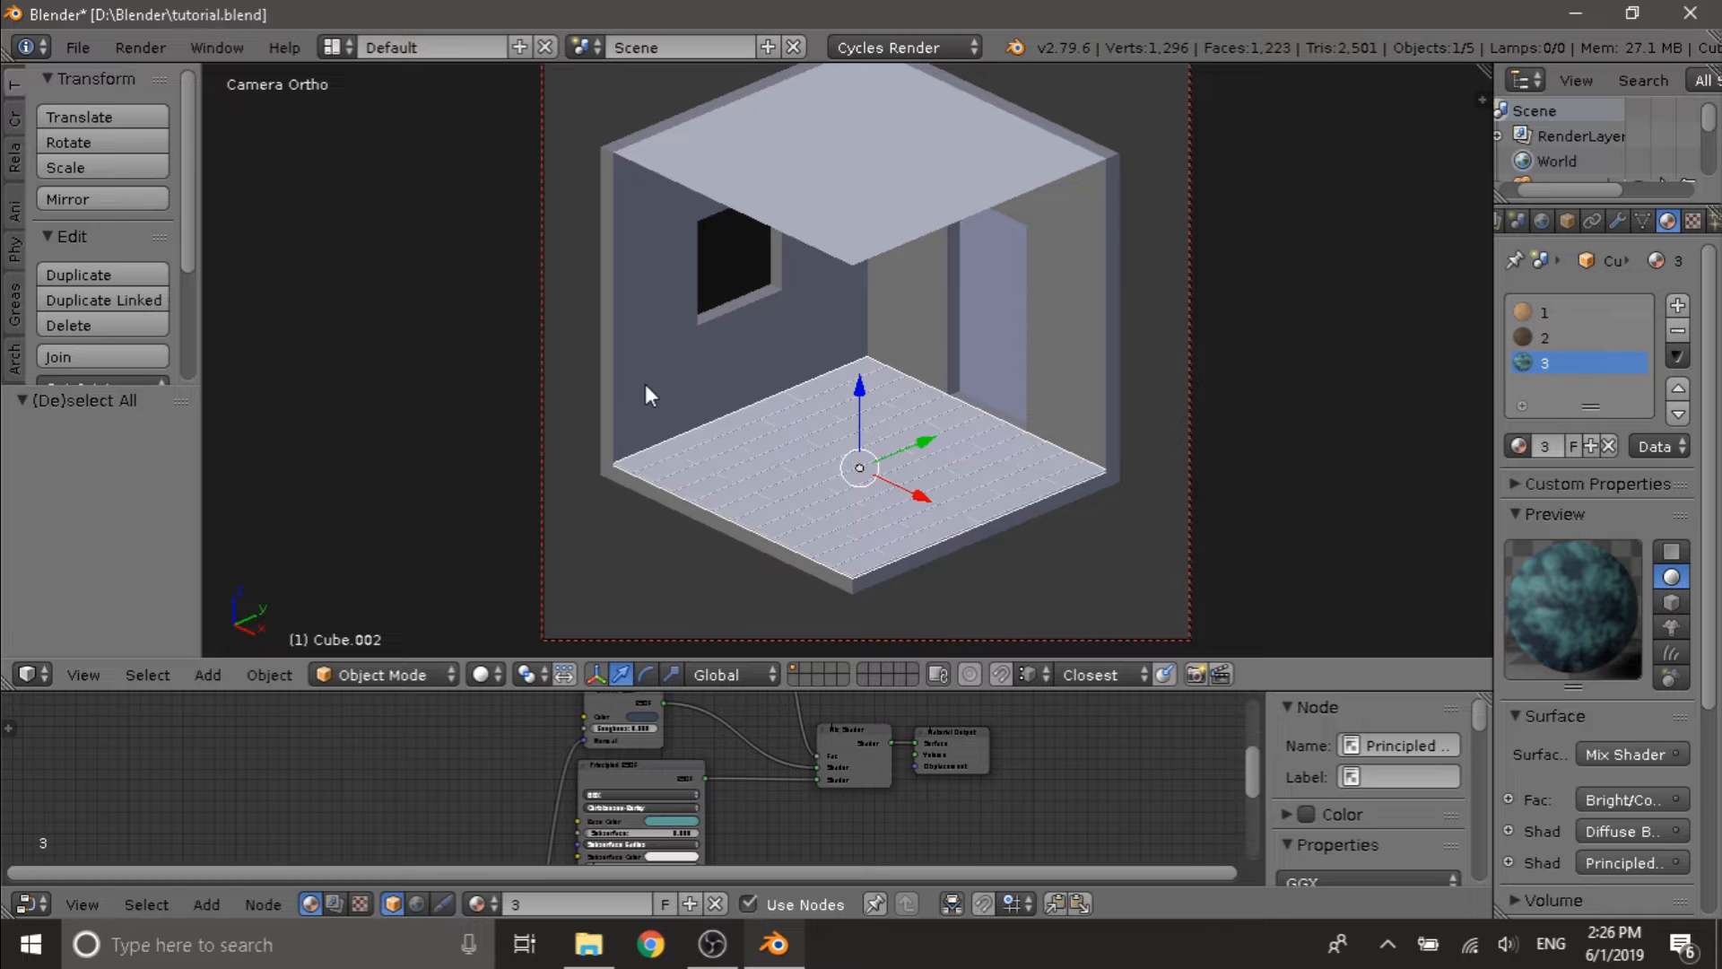
{"action": "middle_click_drag", "start_coordinate": [734, 294], "coordinate": [811, 235]}
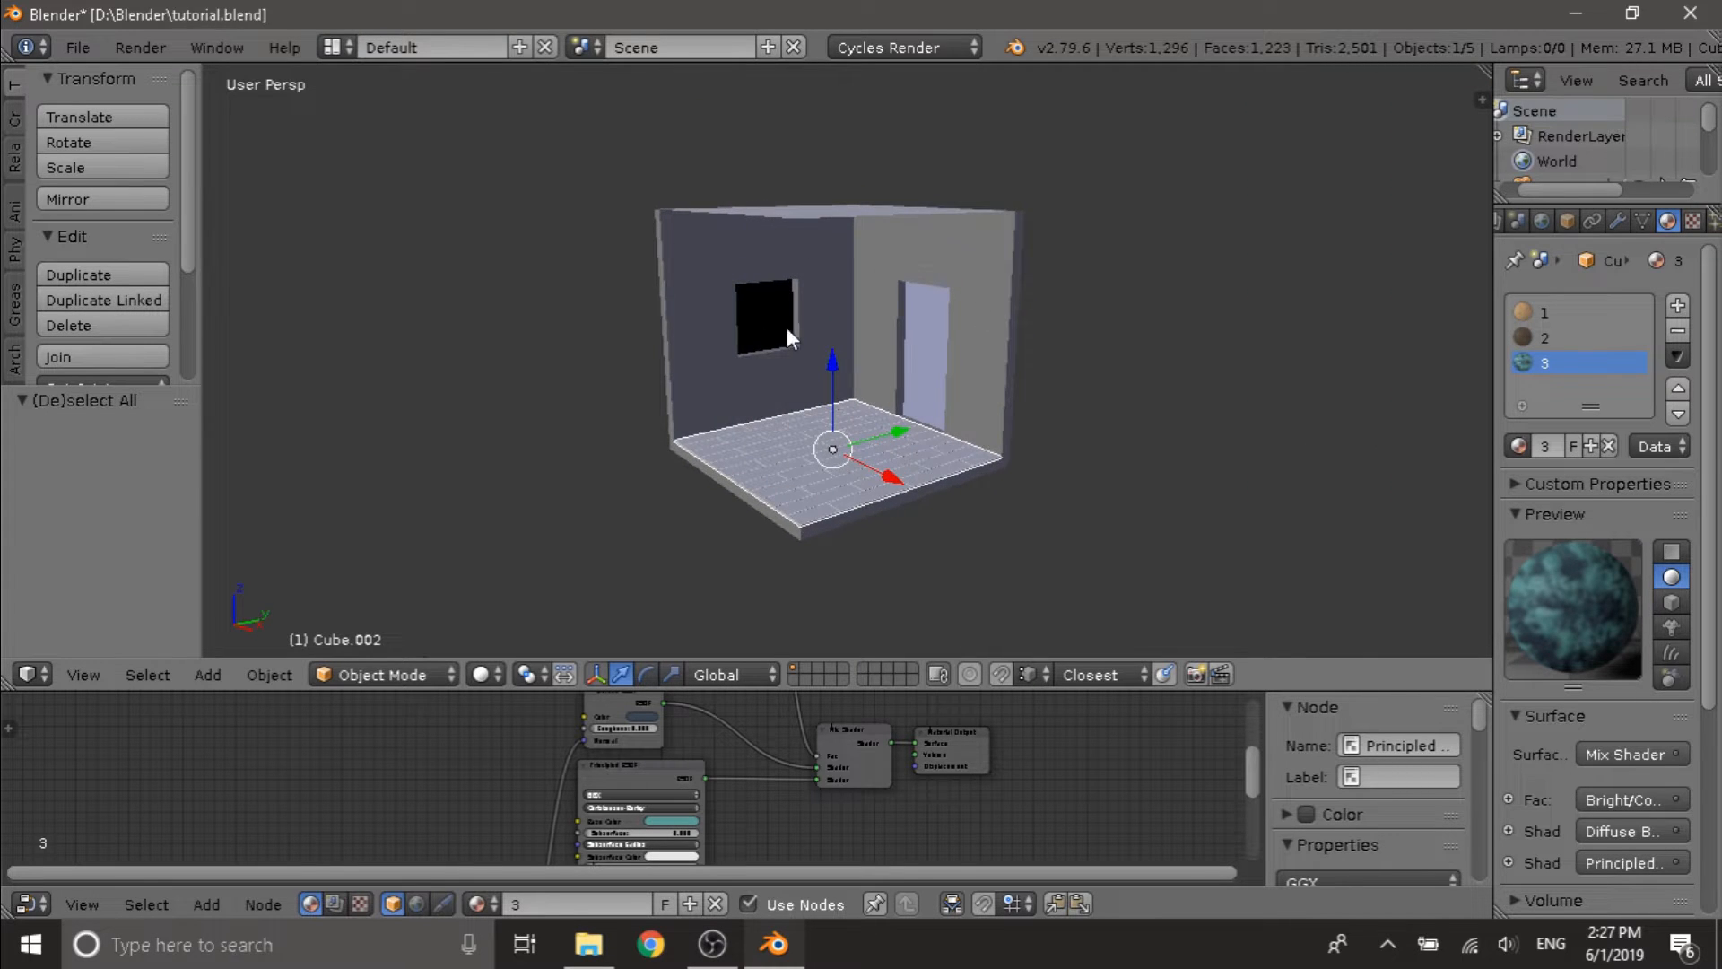
{"action": "scroll", "coordinate": [787, 329], "scroll_direction": "up", "scroll_amount": 3}
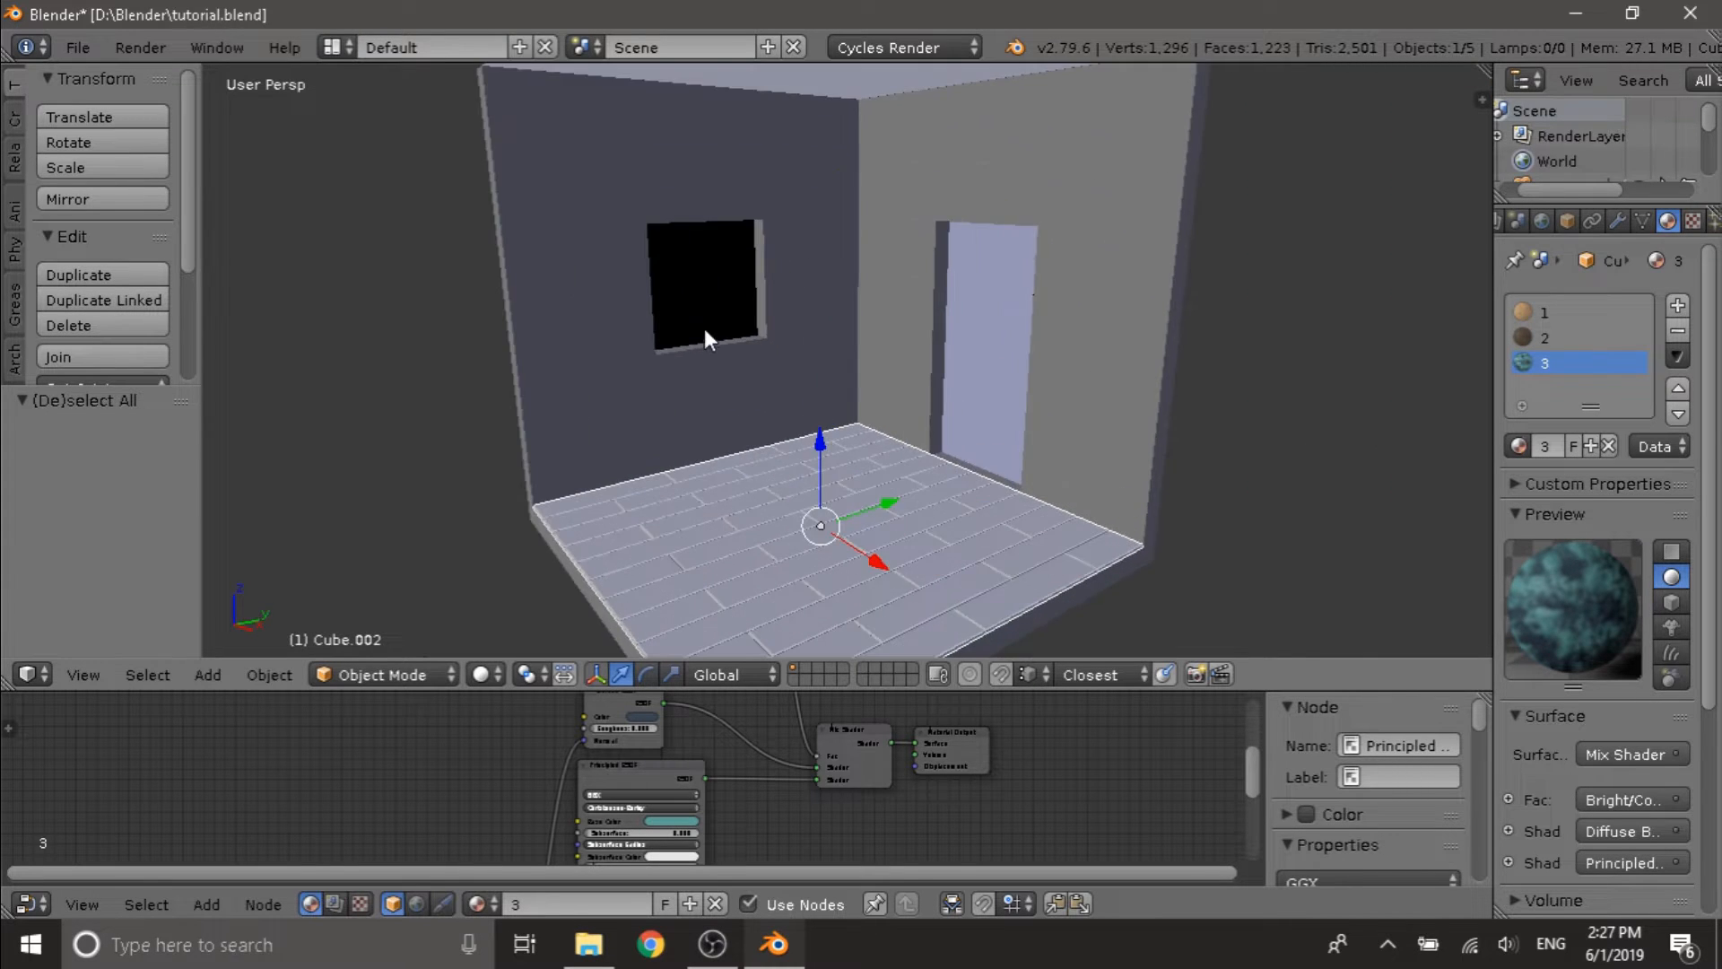
{"action": "right_click", "coordinate": [836, 254]}
{"action": "key", "text": "Tab"}
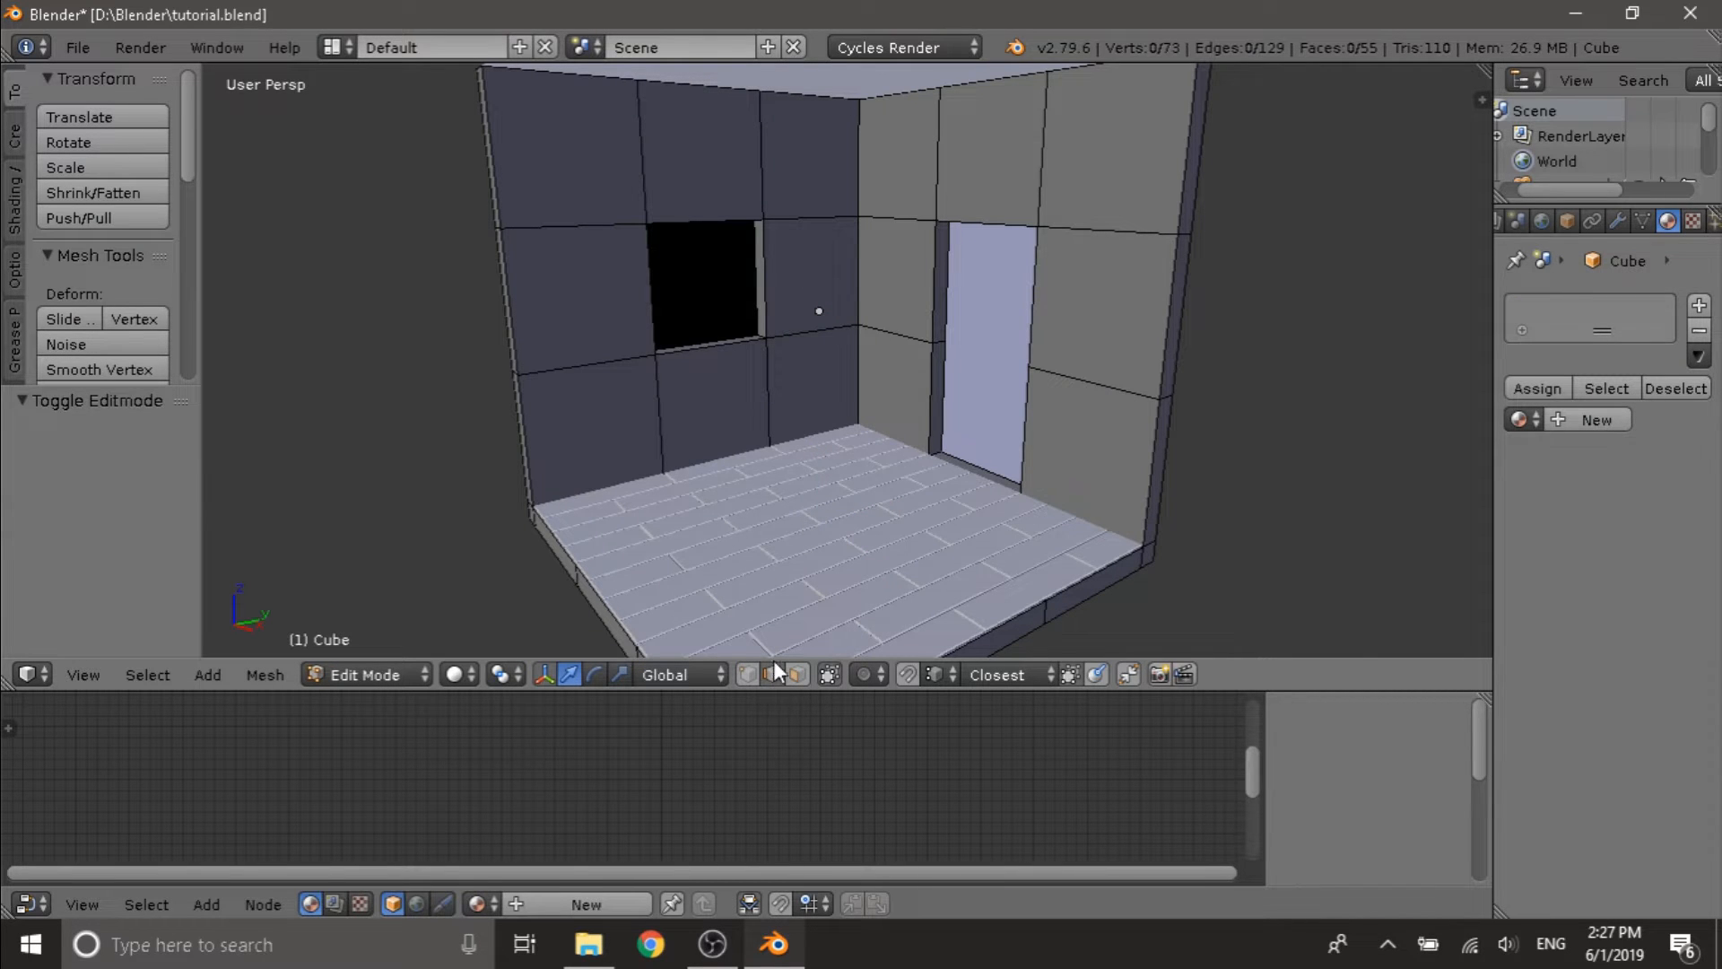
- In a front orthographic wireframe view, box-select all the wall's horizontal edges at window-sill height
{"action": "key", "text": "KP_1"}
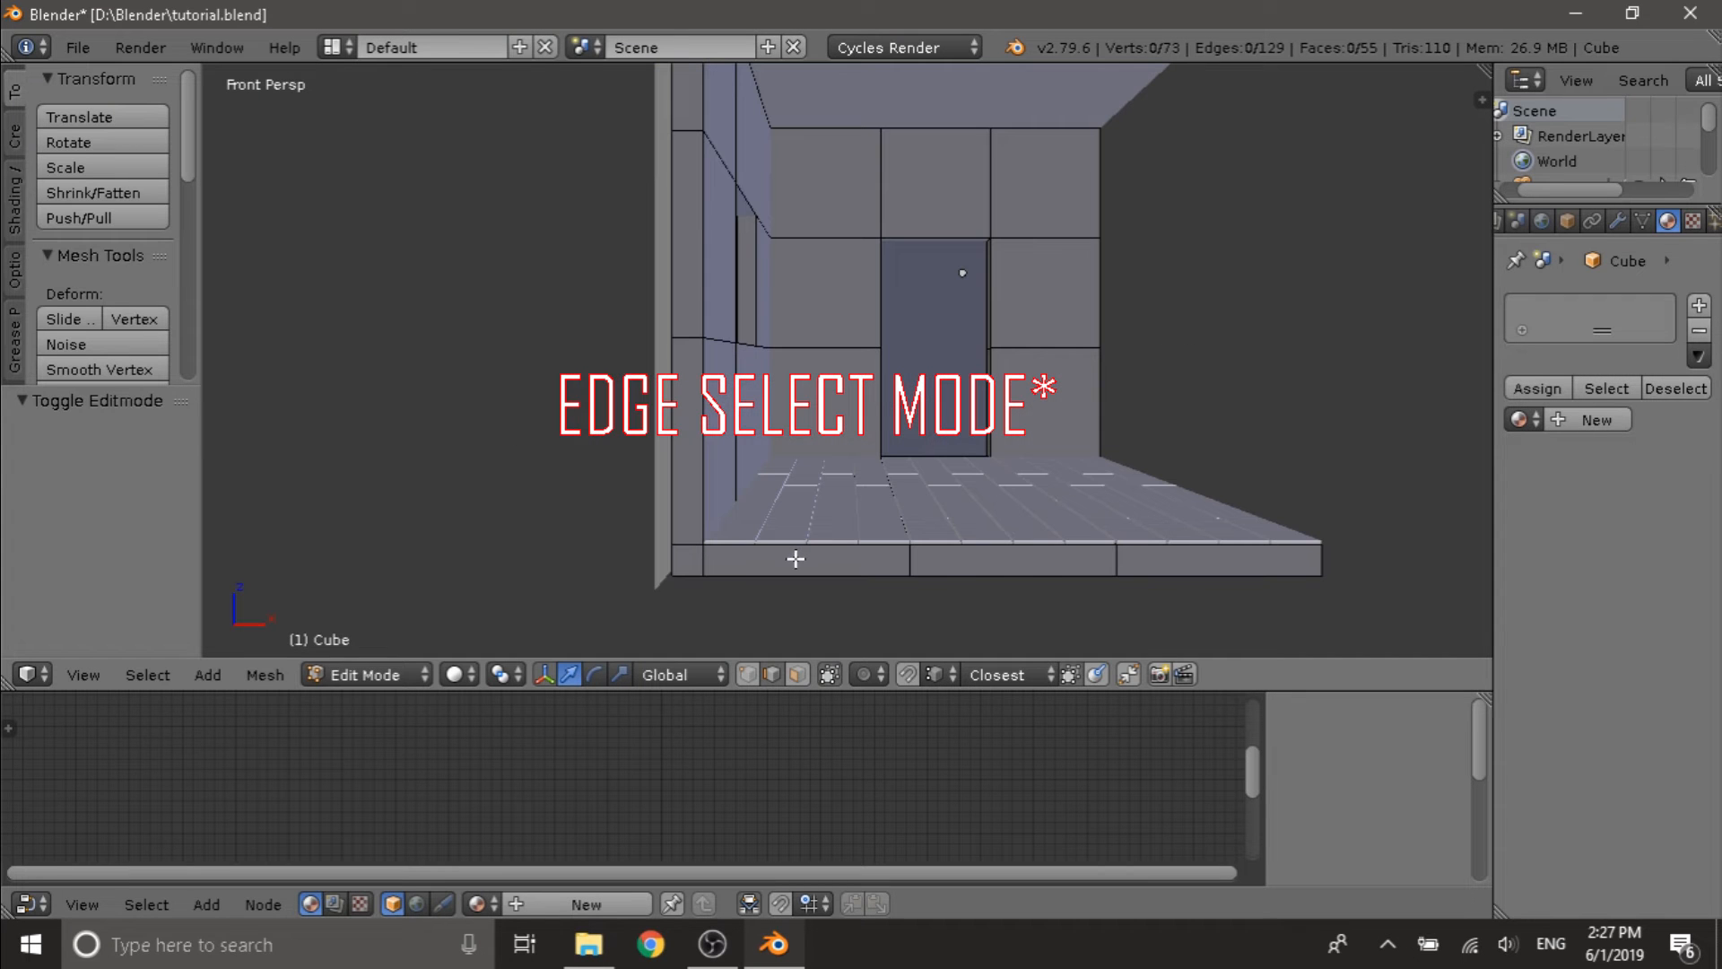
{"action": "key", "text": "KP_5"}
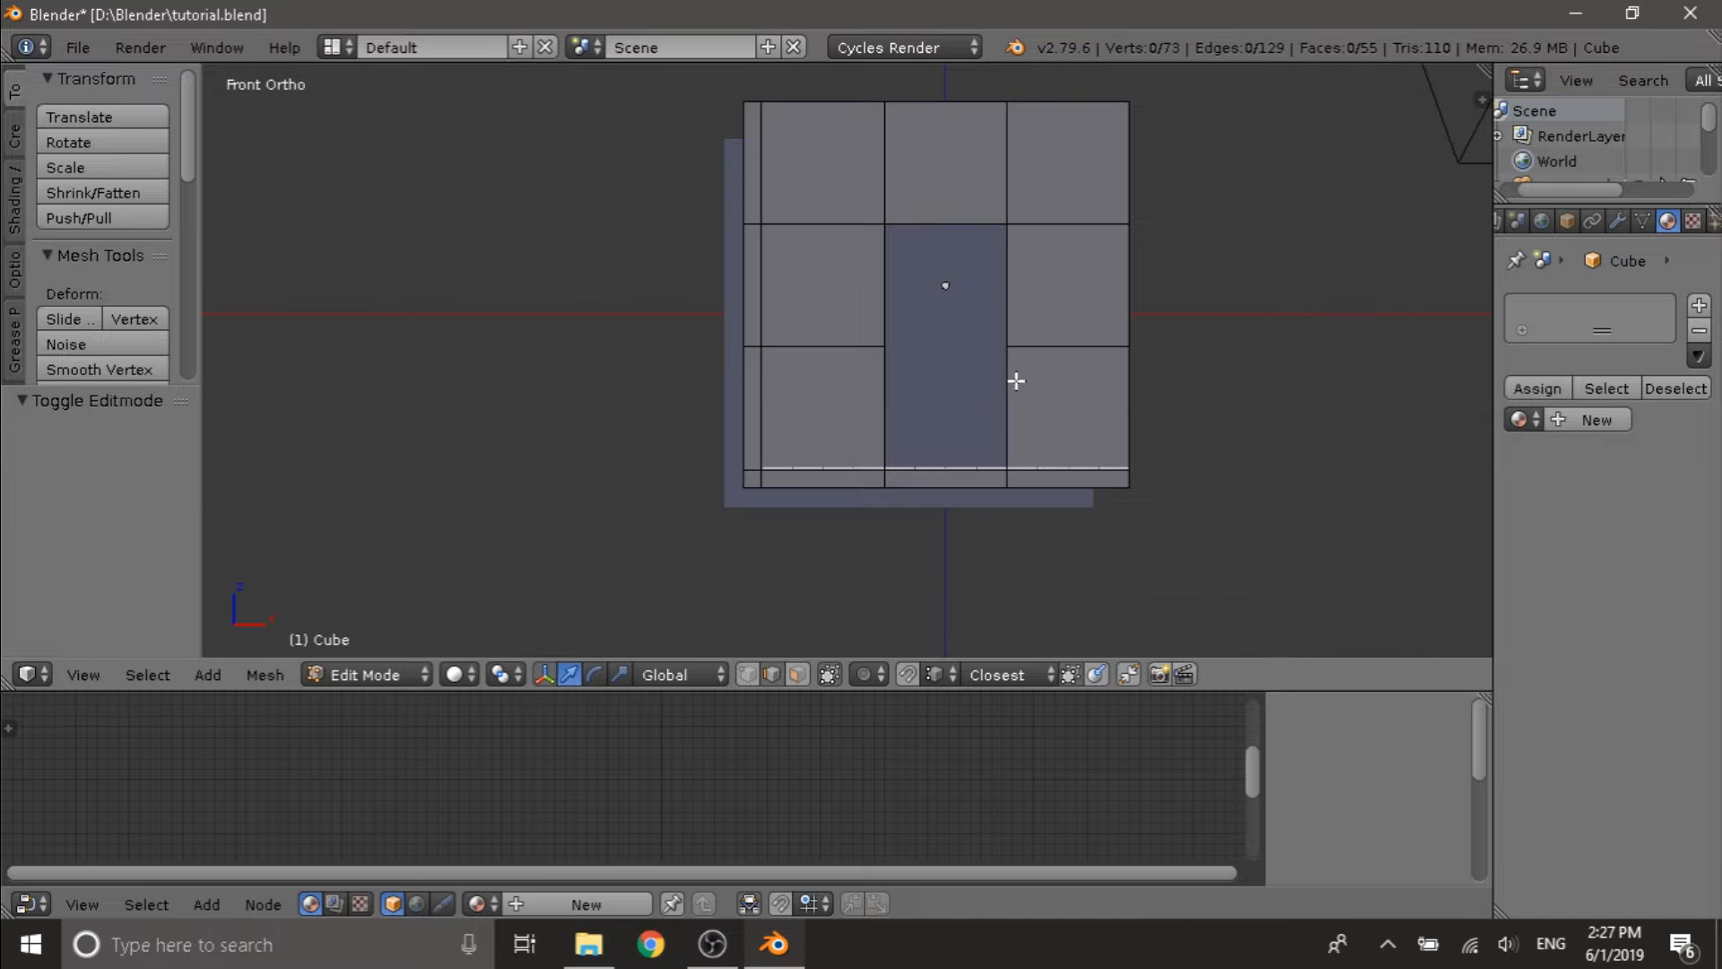
{"action": "key", "text": "z"}
{"action": "key", "text": "a"}
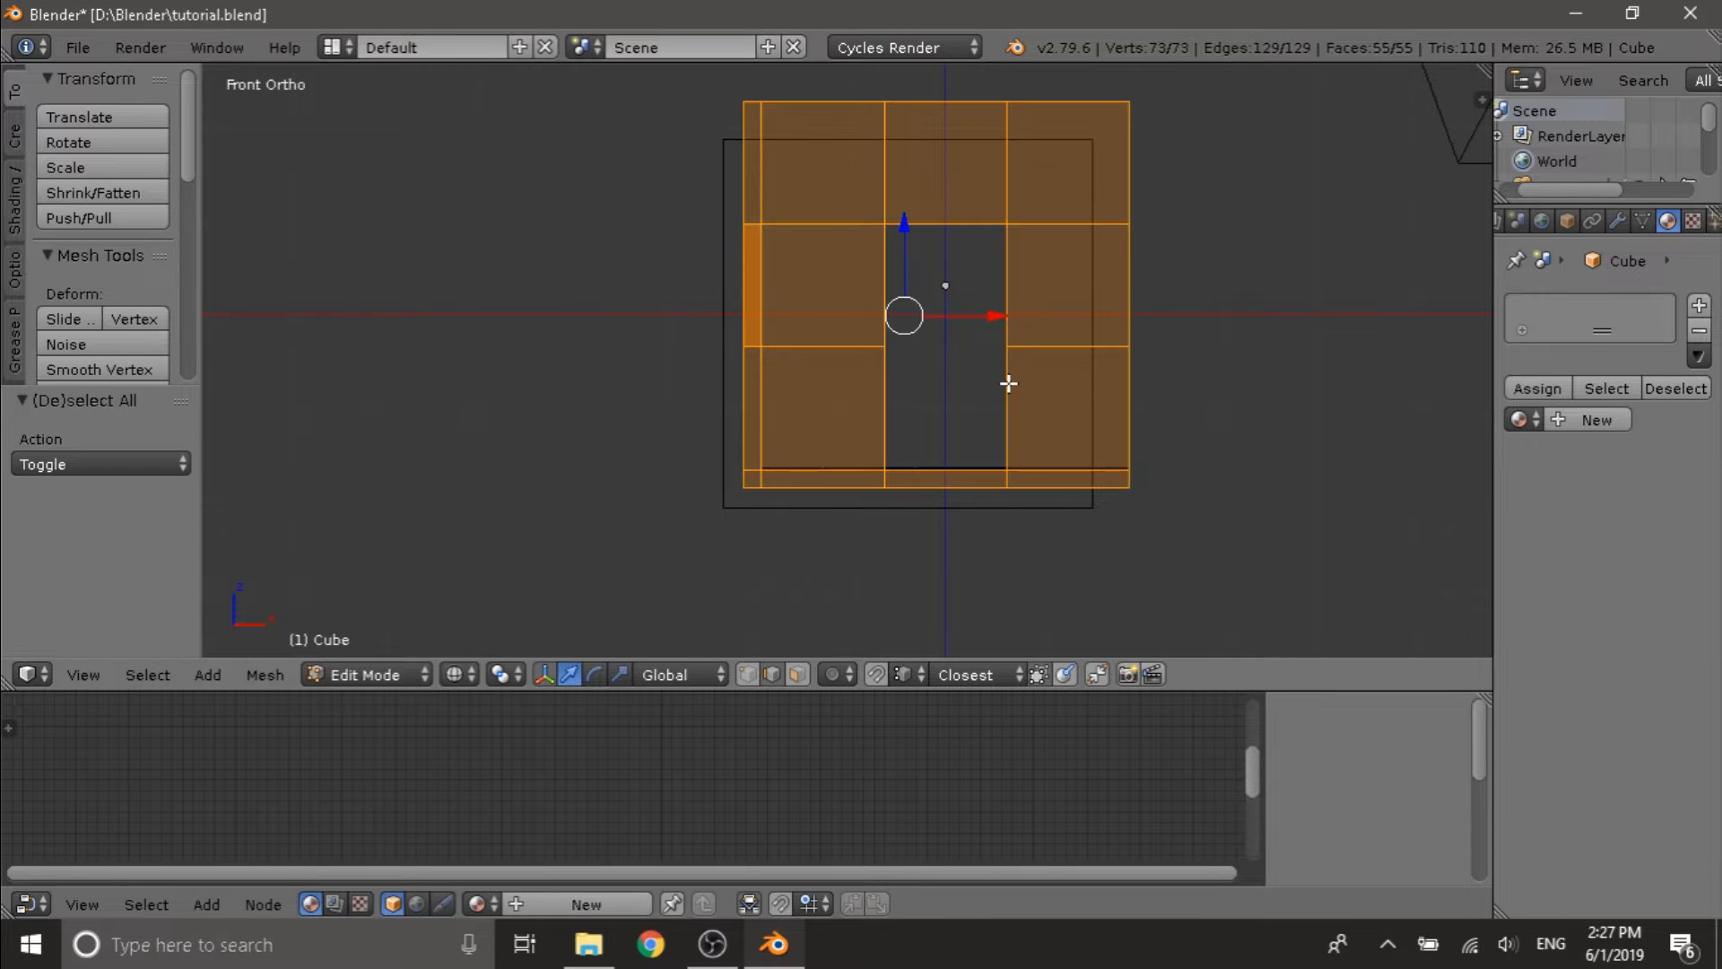
{"action": "key", "text": "a"}
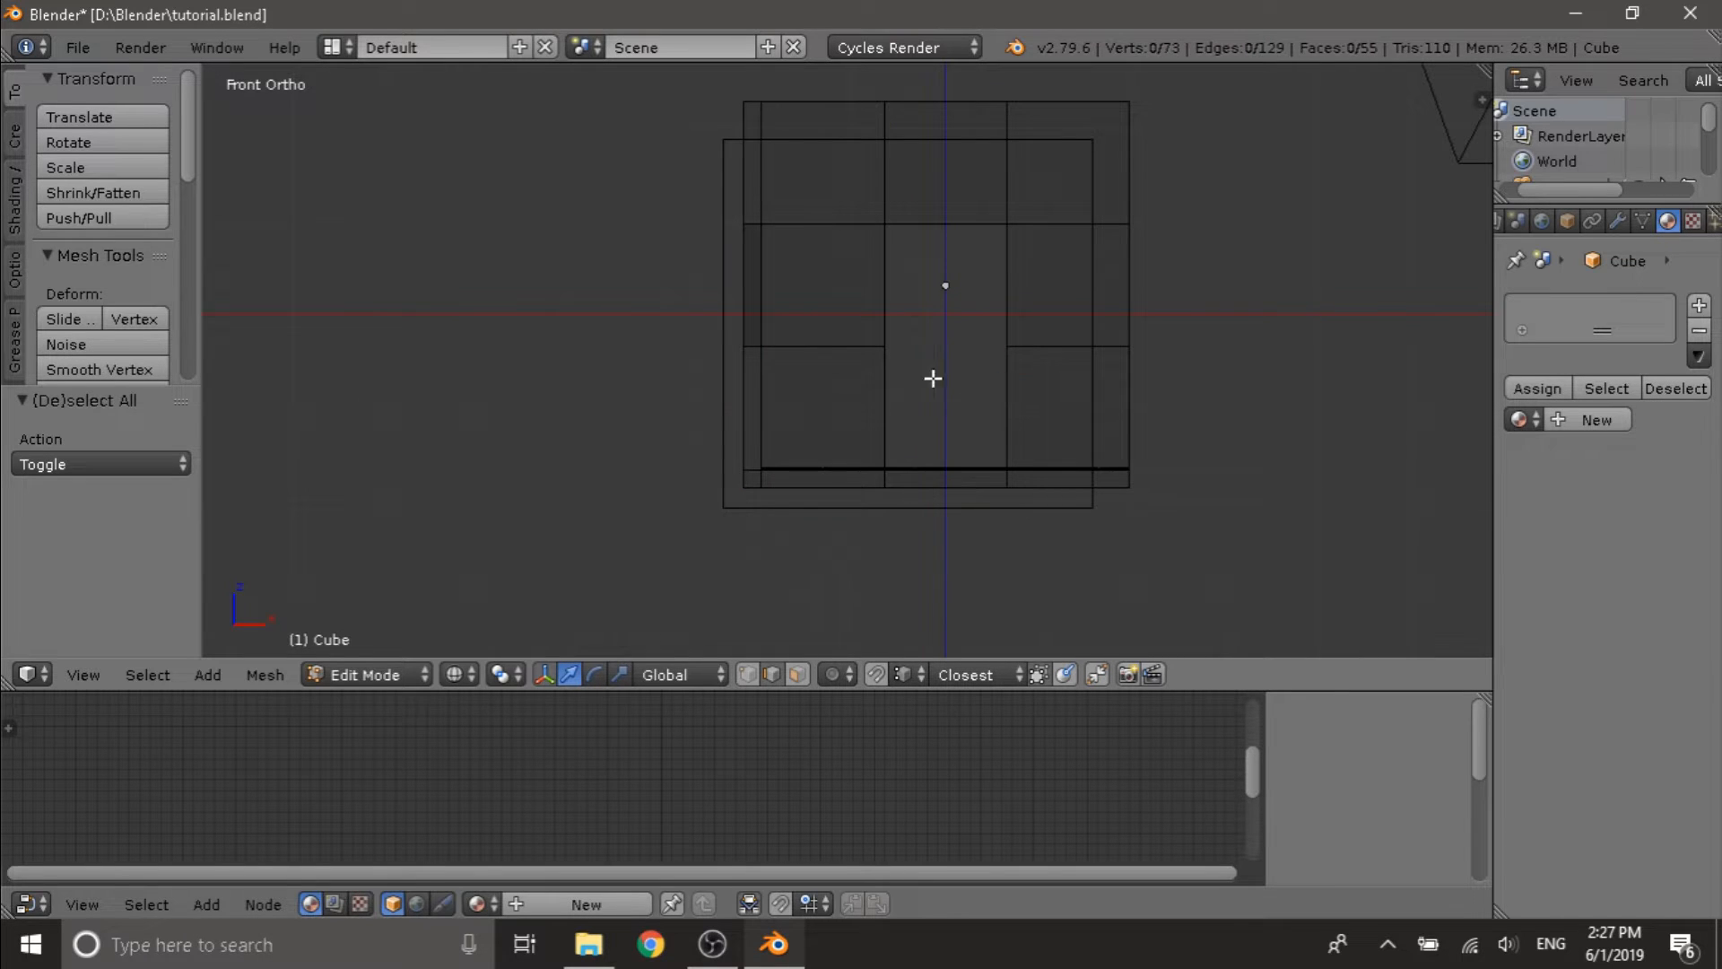
{"action": "key", "text": "b"}
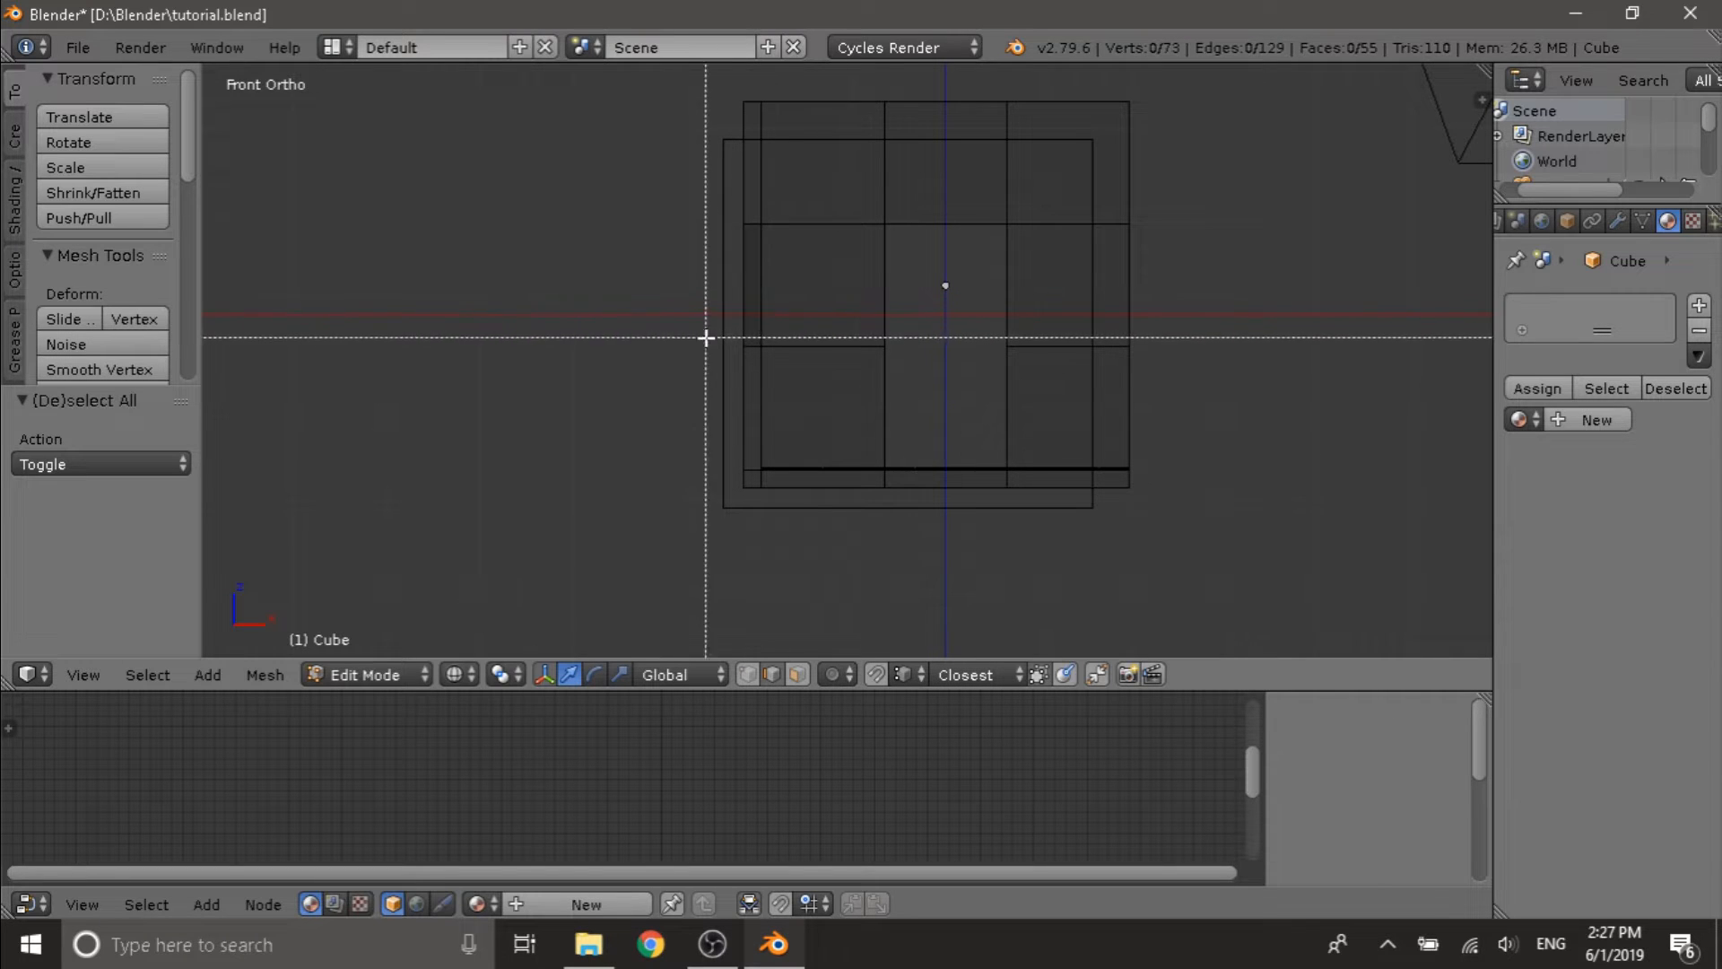
{"action": "key", "text": "Escape"}
{"action": "scroll", "coordinate": [861, 339], "scroll_direction": "up", "scroll_amount": 4}
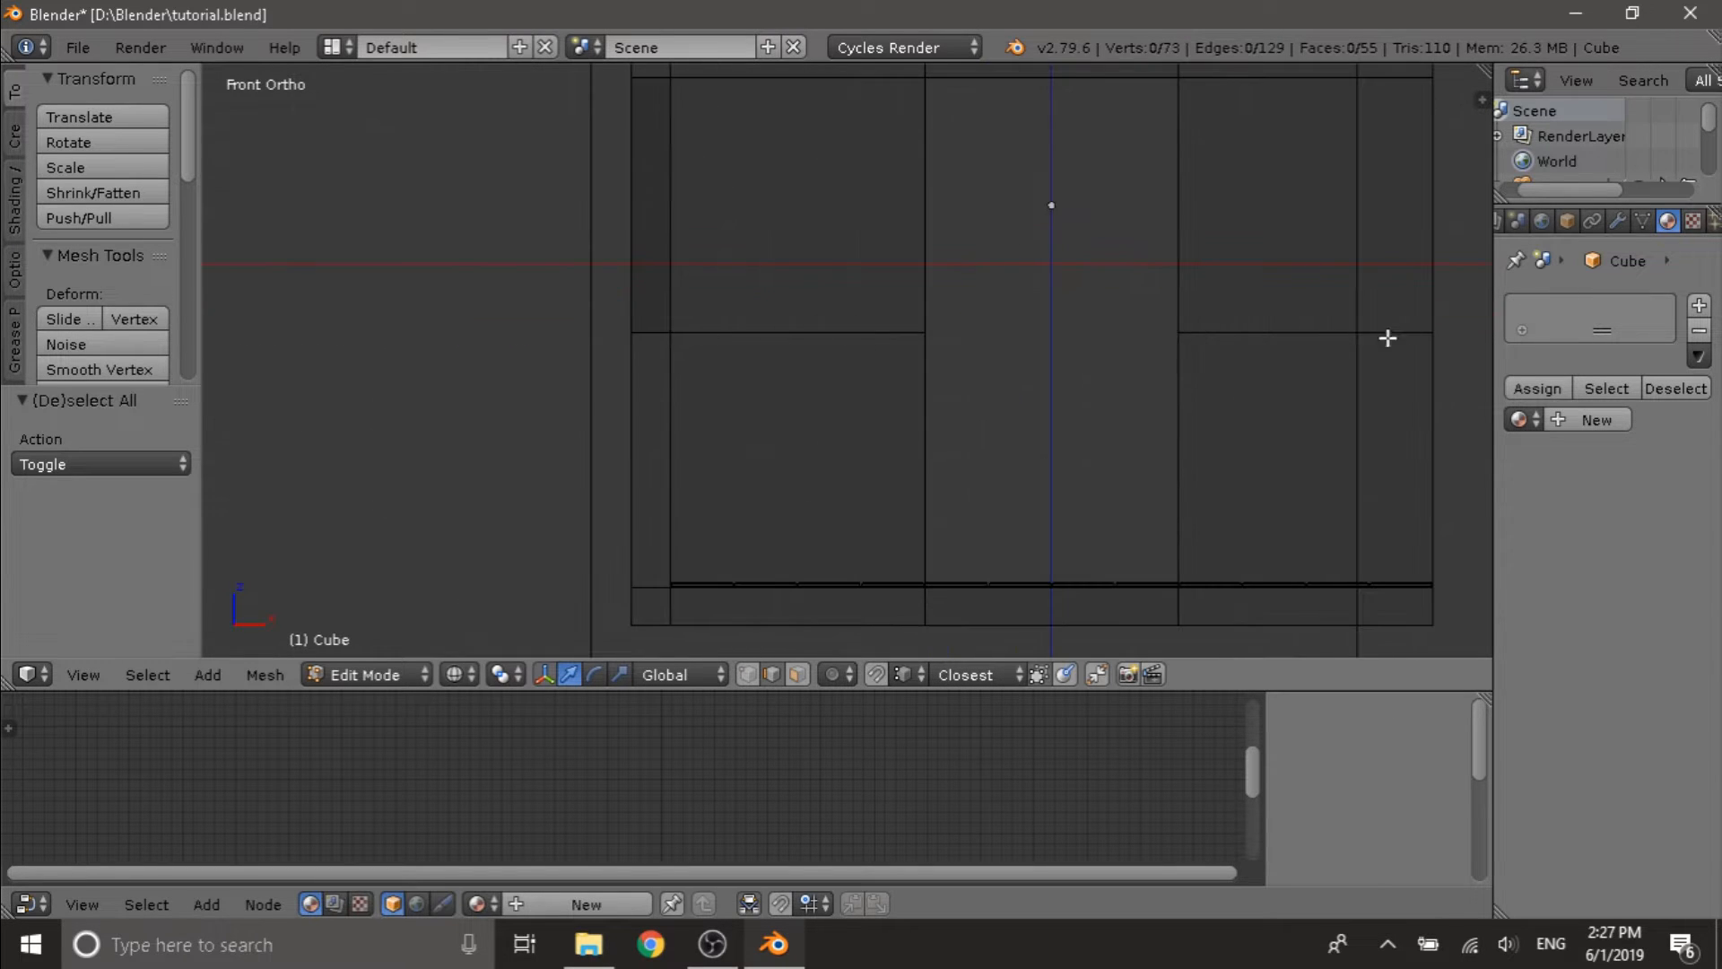
{"action": "scroll", "coordinate": [1393, 336], "scroll_direction": "down", "scroll_amount": 4}
{"action": "key", "text": "b"}
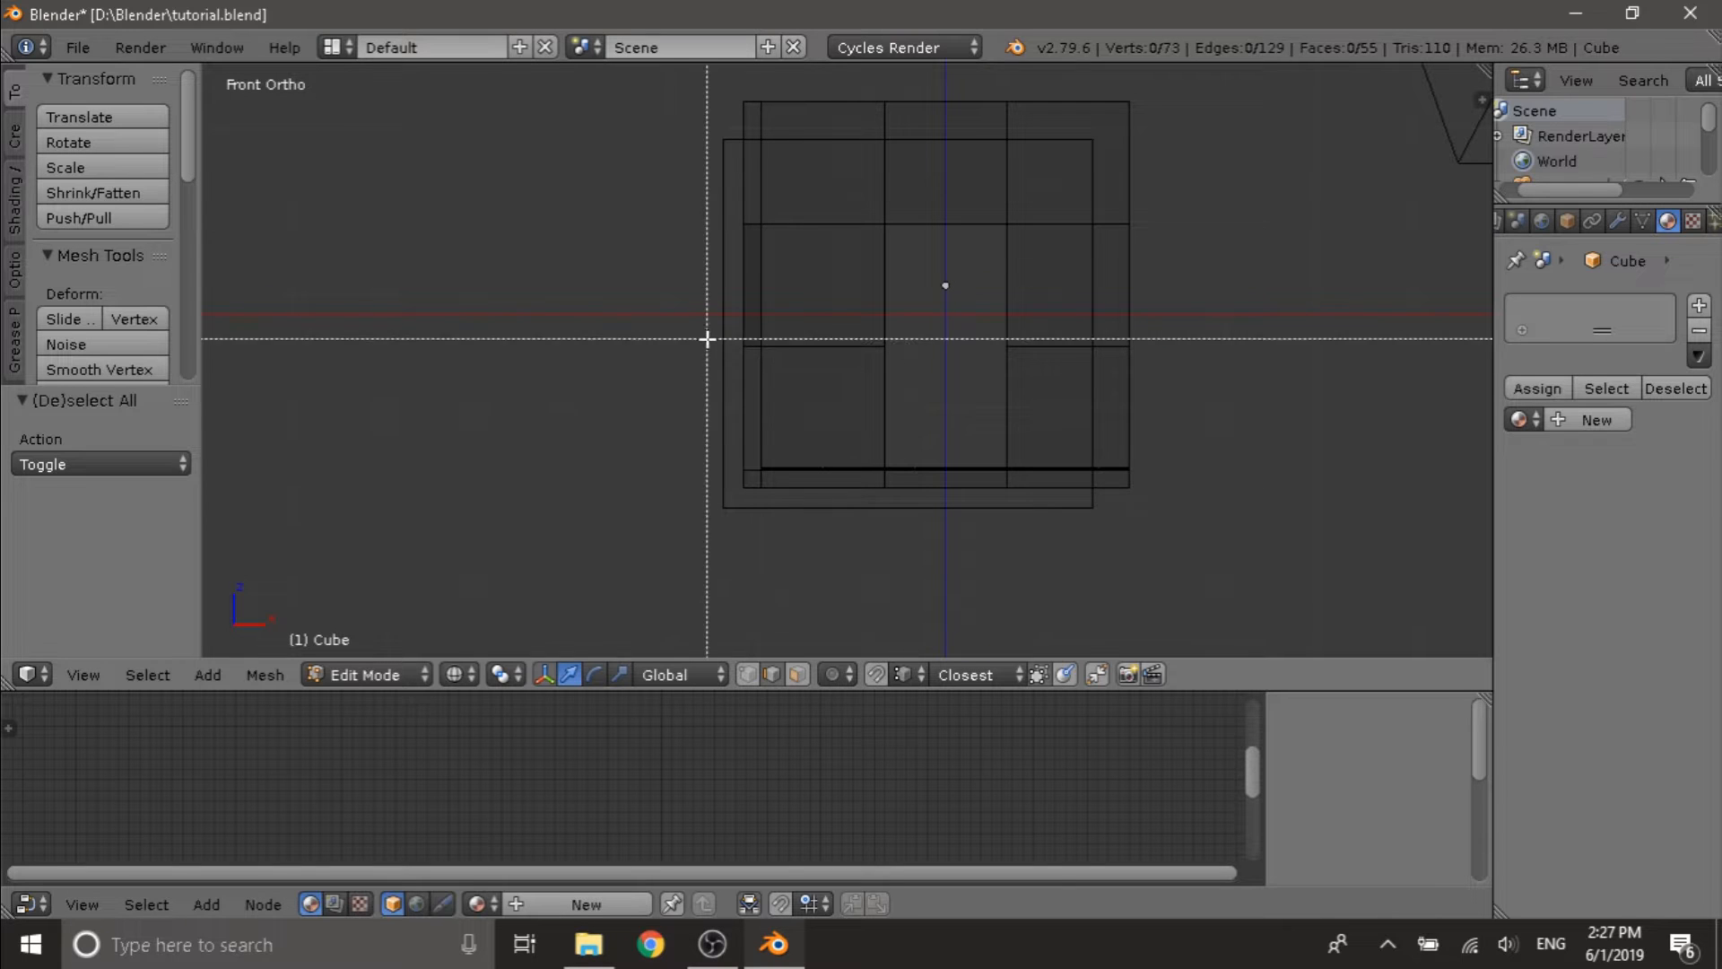
{"action": "key", "text": "Escape"}
{"action": "left_click_drag", "start_coordinate": [647, 334], "coordinate": [1419, 358]}
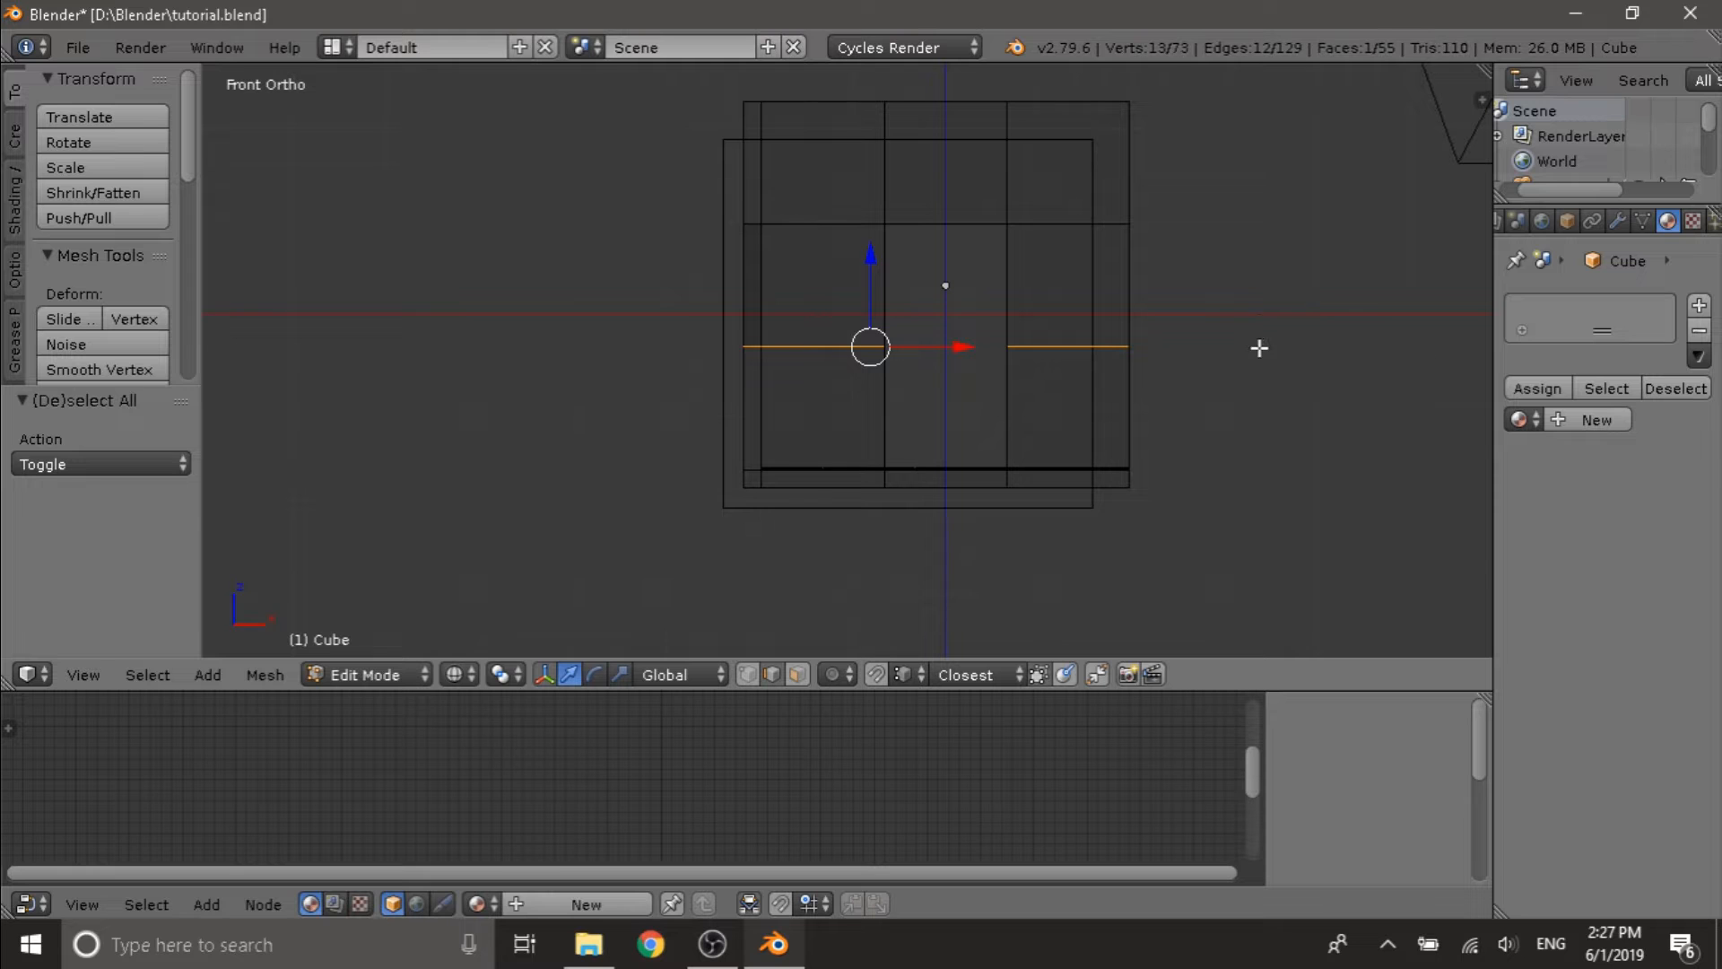
- Return to solid shading and lower the selected sill-height edges by 0.175 along Z
{"action": "mouse_move", "coordinate": [1266, 307]}
{"action": "middle_mouse_down"}
{"action": "mouse_move", "coordinate": [1195, 353]}
{"action": "mouse_move", "coordinate": [1069, 366]}
{"action": "mouse_move", "coordinate": [1107, 365]}
{"action": "middle_mouse_up"}
{"action": "key", "text": "z"}
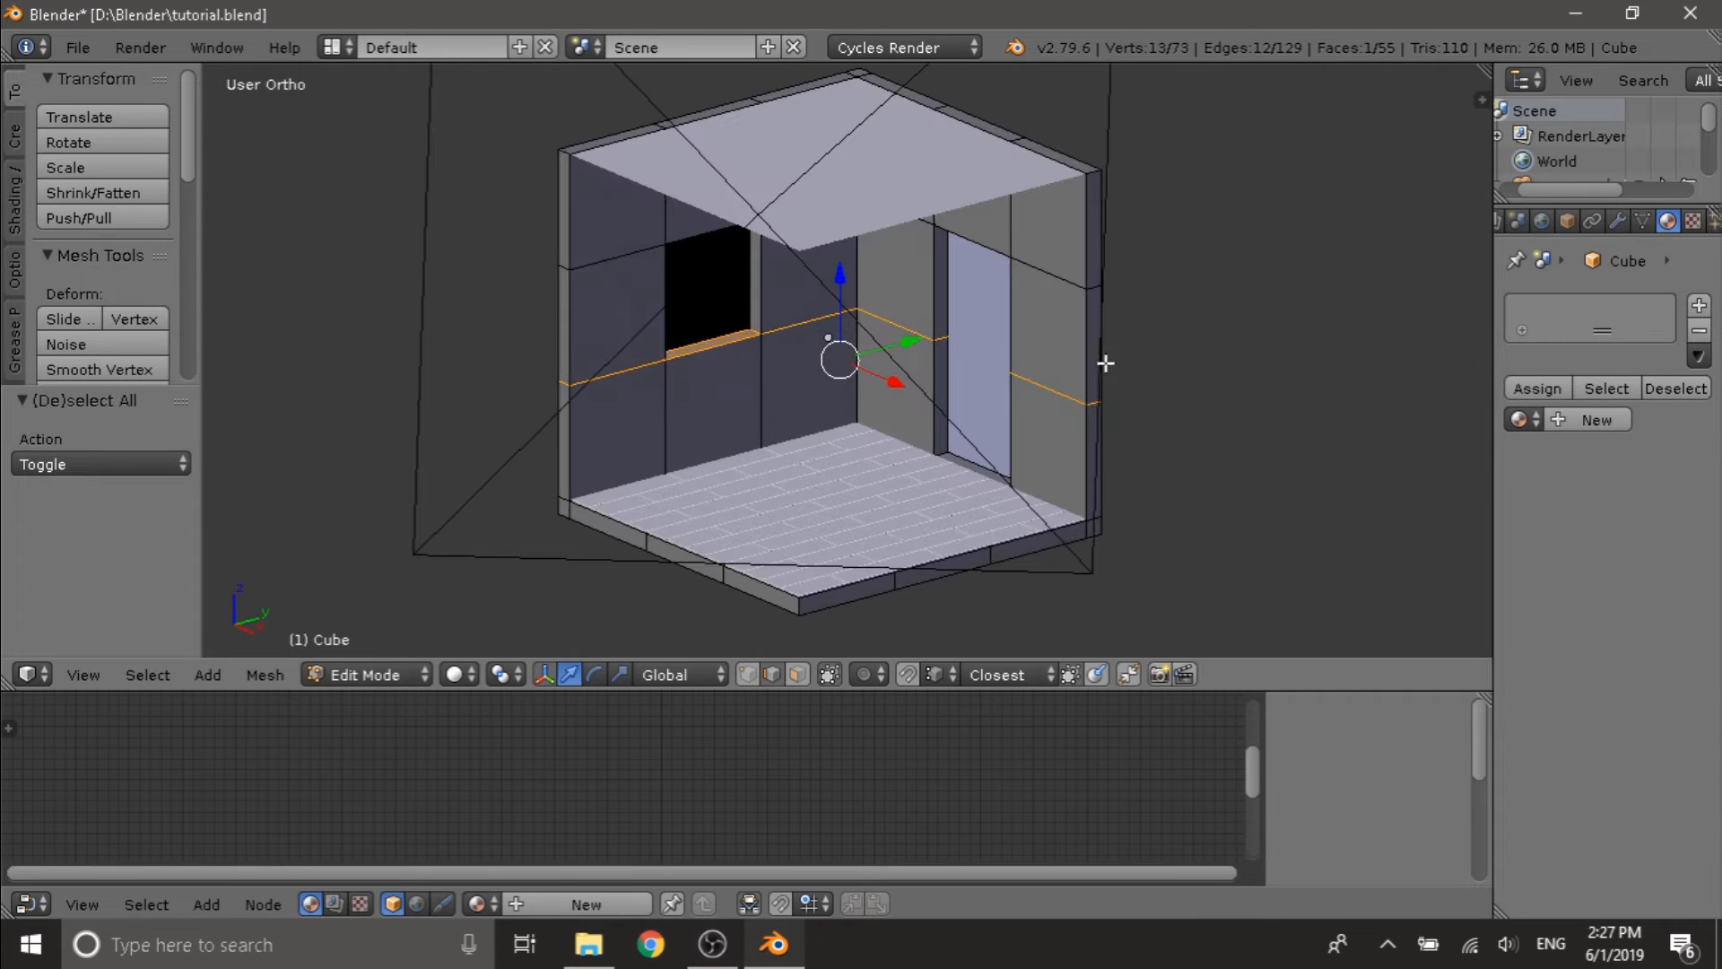
{"action": "scroll", "coordinate": [827, 337], "scroll_direction": "up", "scroll_amount": 4}
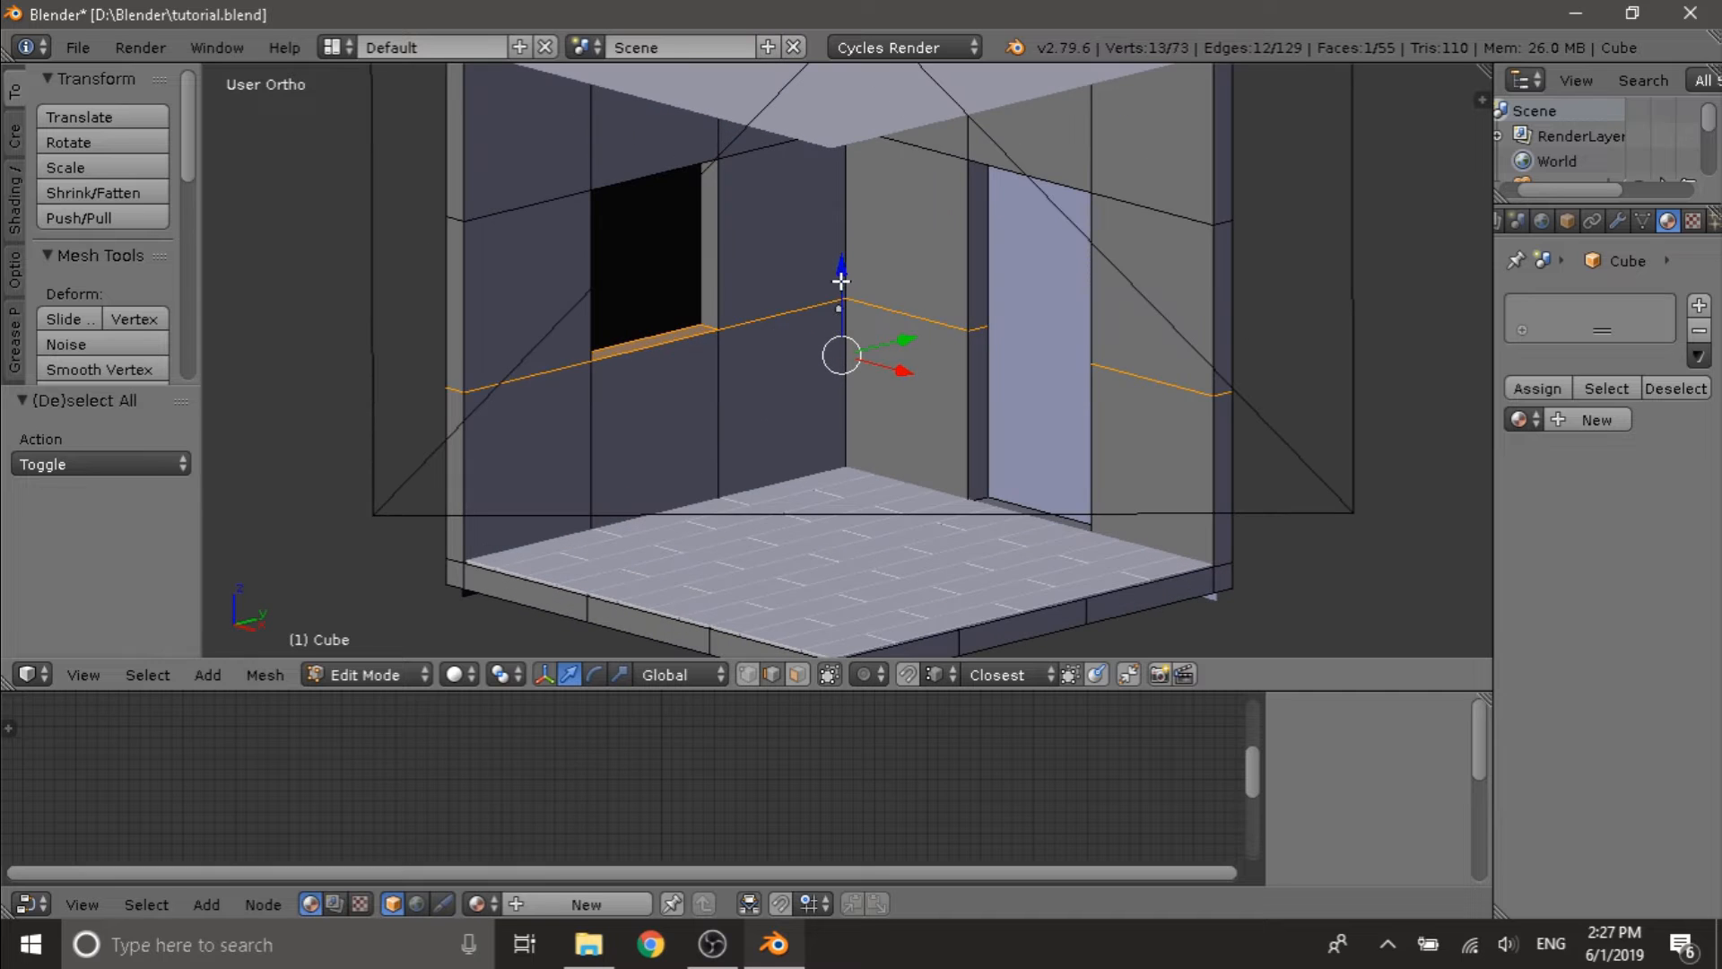
{"action": "left_click_drag", "start_coordinate": [841, 278], "coordinate": [838, 296]}
{"action": "middle_click_drag", "start_coordinate": [838, 296], "coordinate": [778, 319]}
{"action": "middle_click_drag", "start_coordinate": [670, 354], "coordinate": [774, 314]}
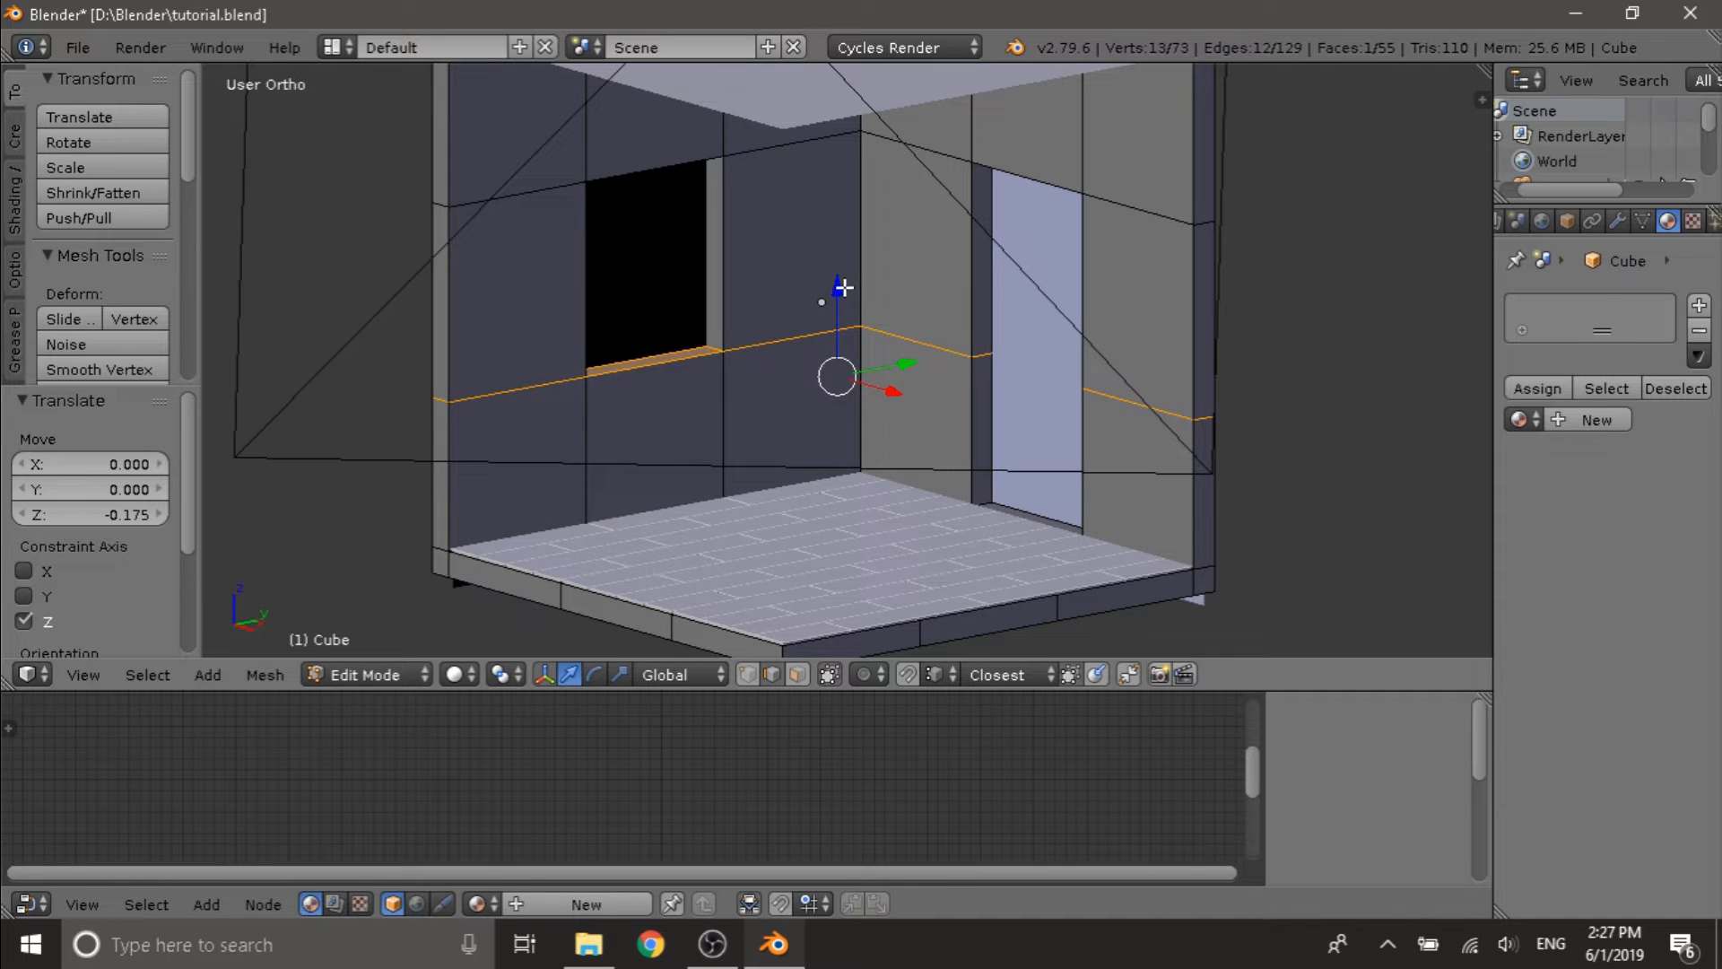
- Nudge the sill-height edges slightly further down along Z, by about 0.039, and deselect everything
{"action": "left_click_drag", "start_coordinate": [843, 287], "coordinate": [880, 296]}
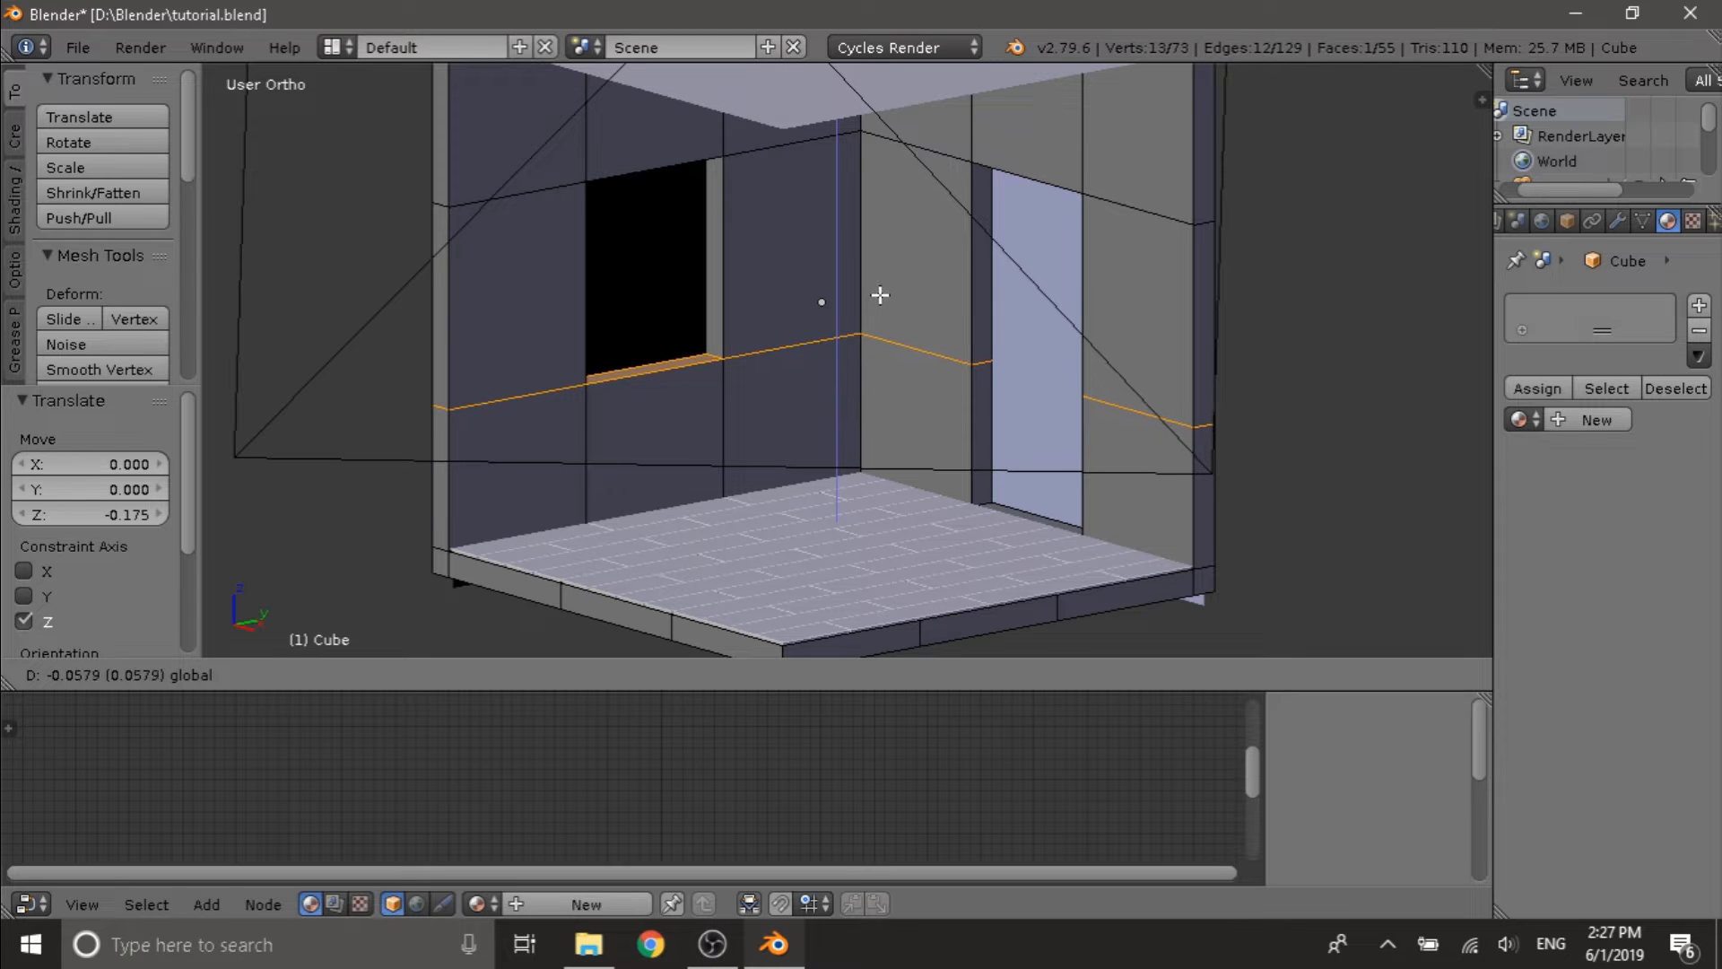
{"action": "left_click", "coordinate": [880, 296]}
{"action": "middle_click_drag", "start_coordinate": [880, 292], "coordinate": [823, 289]}
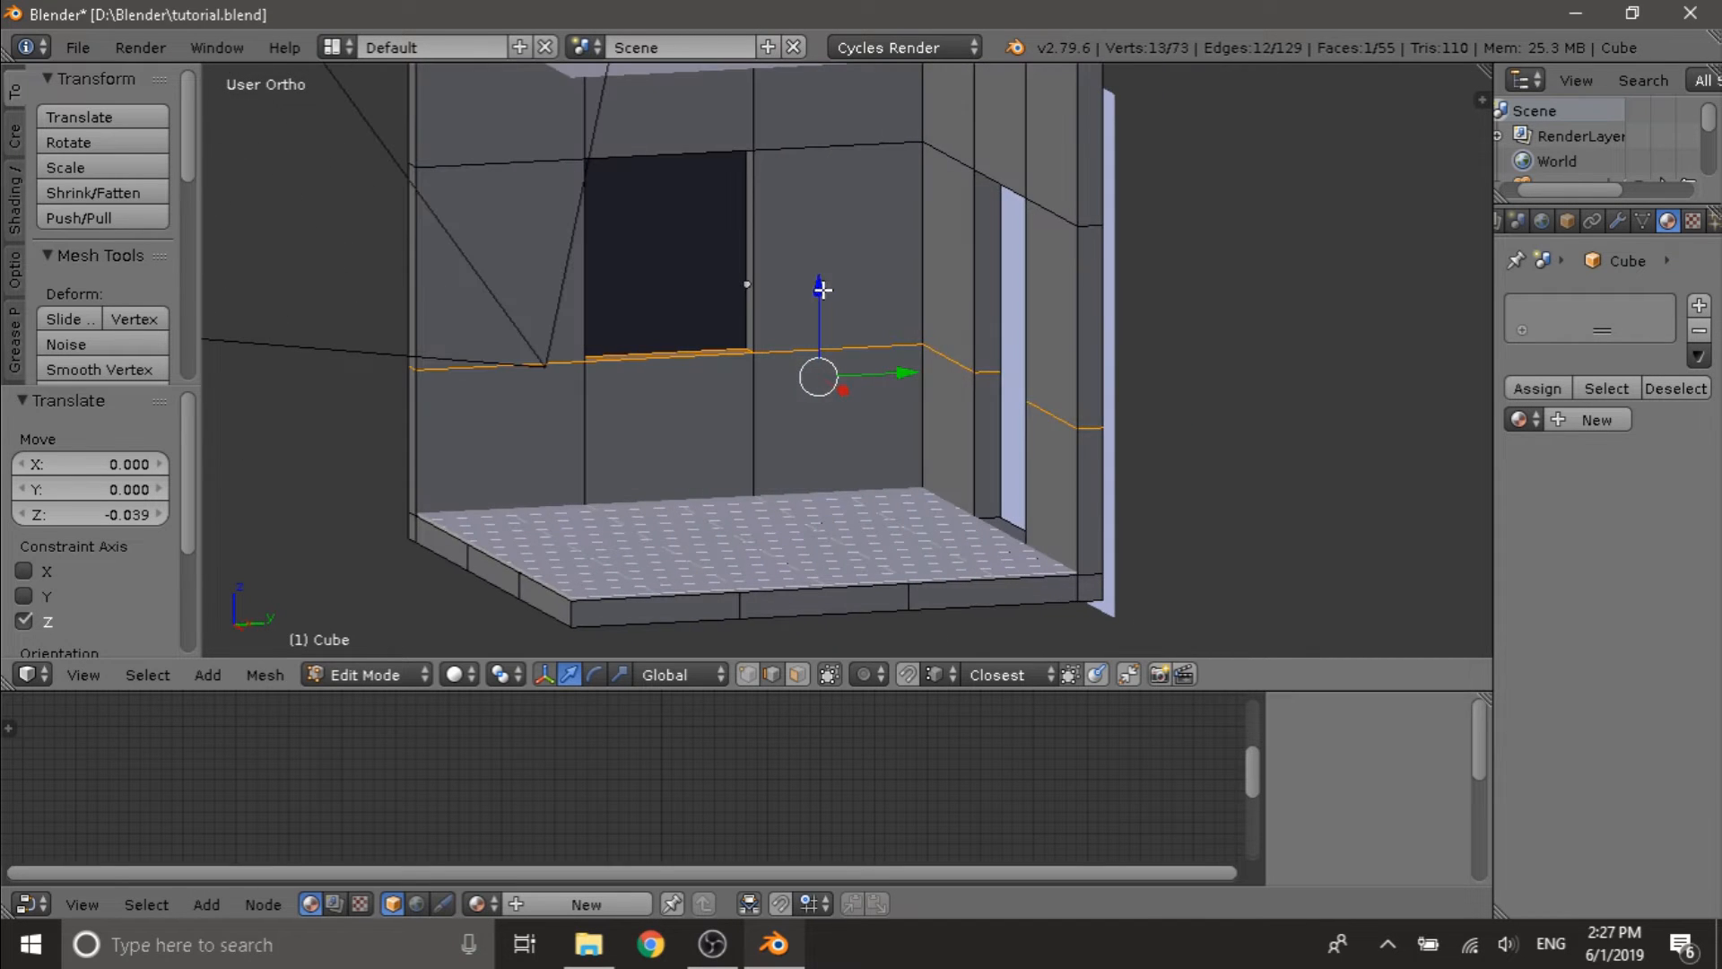
{"action": "left_click_drag", "start_coordinate": [822, 288], "coordinate": [824, 291]}
{"action": "middle_click_drag", "start_coordinate": [825, 290], "coordinate": [826, 429]}
{"action": "scroll", "coordinate": [856, 301], "scroll_direction": "down", "scroll_amount": 2}
{"action": "key", "text": "a"}
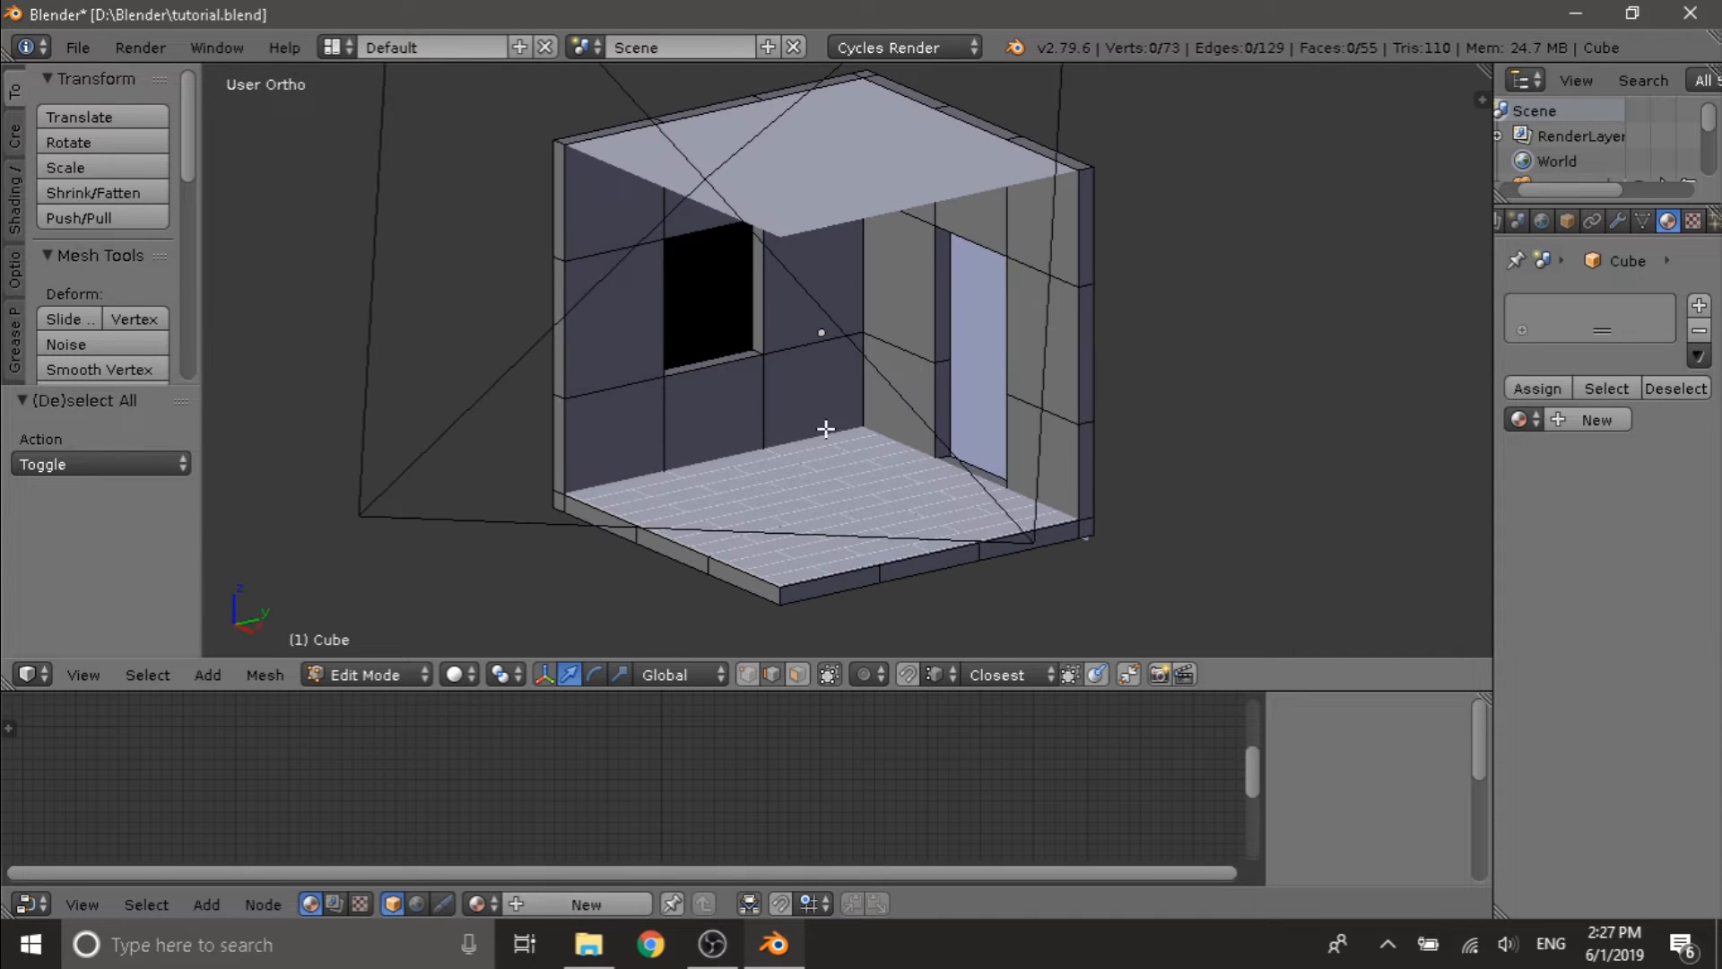
- Switch to face selection and select the four inner faces around the window opening
{"action": "left_click", "coordinate": [795, 676]}
{"action": "right_click", "coordinate": [758, 283]}
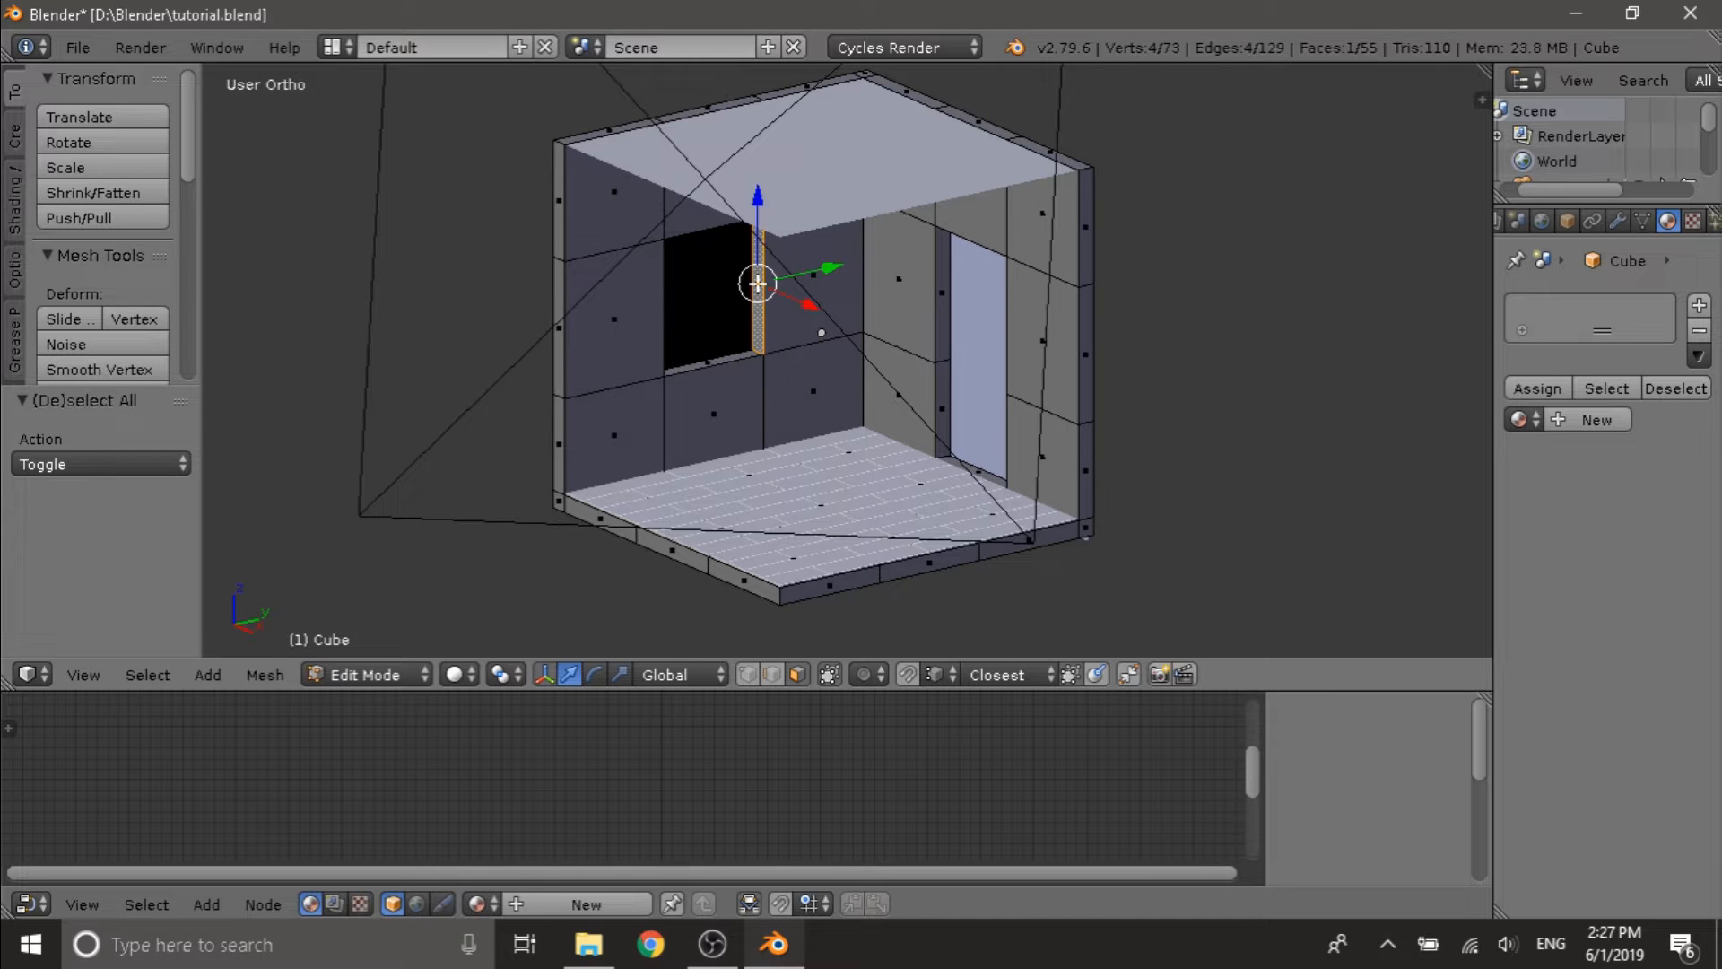
{"action": "middle_click_drag", "start_coordinate": [762, 277], "coordinate": [784, 331]}
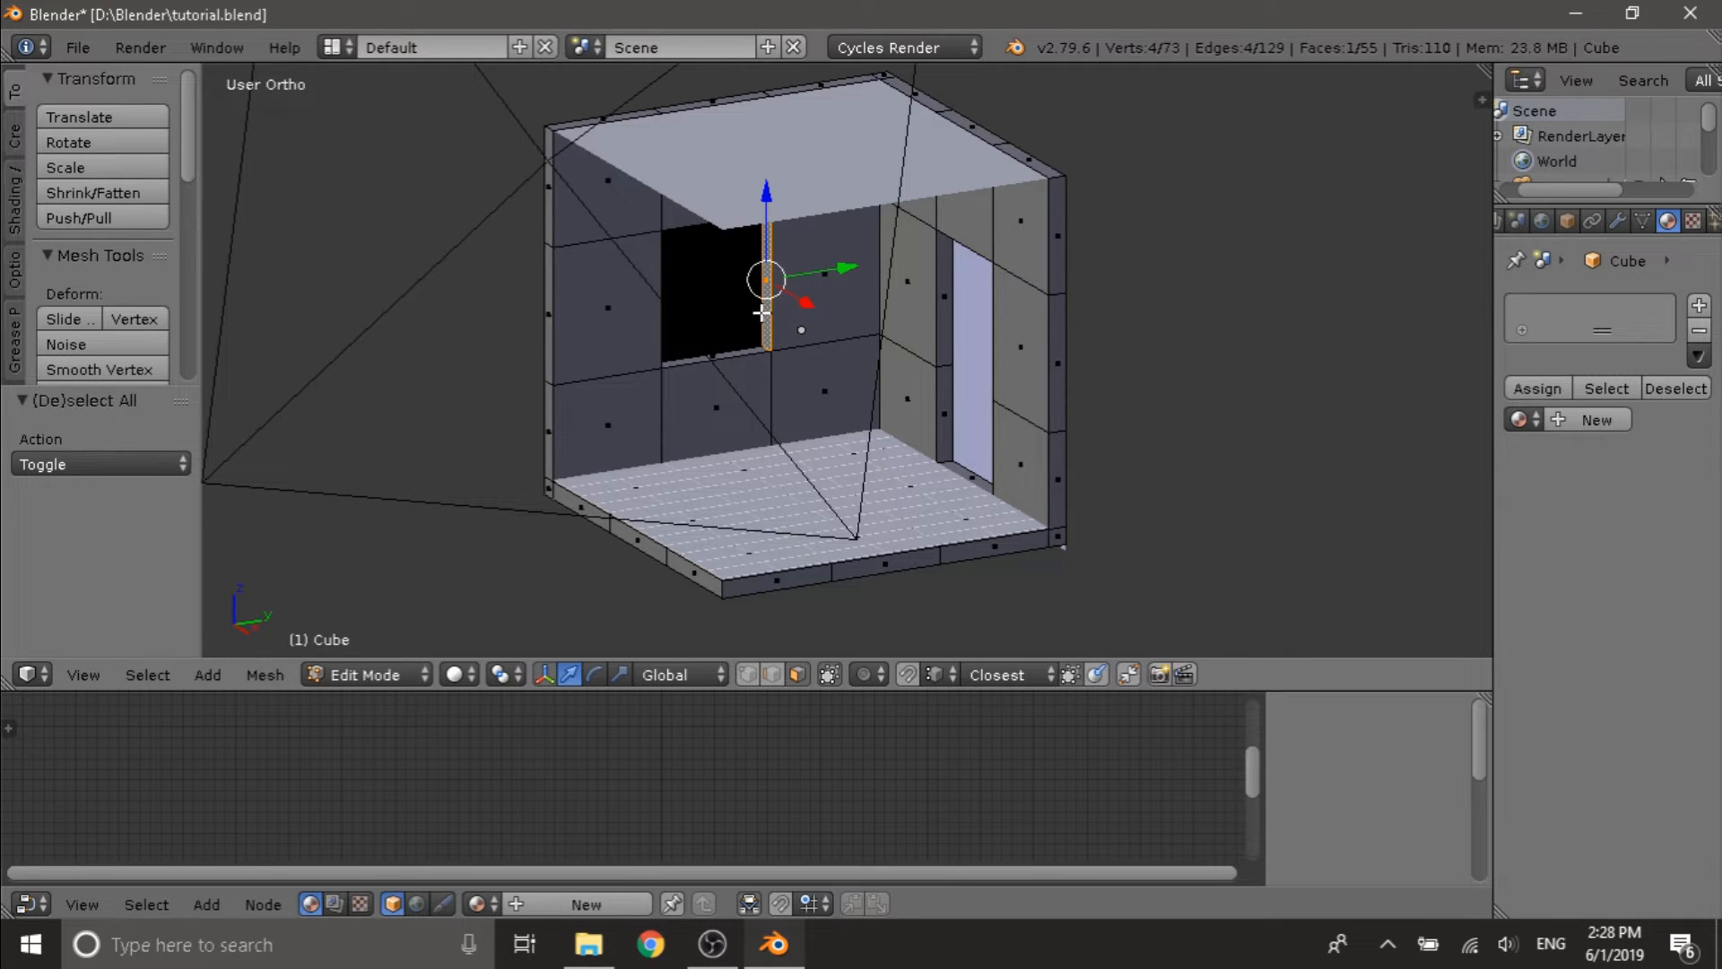
{"action": "scroll", "coordinate": [757, 314], "scroll_direction": "up", "scroll_amount": 3}
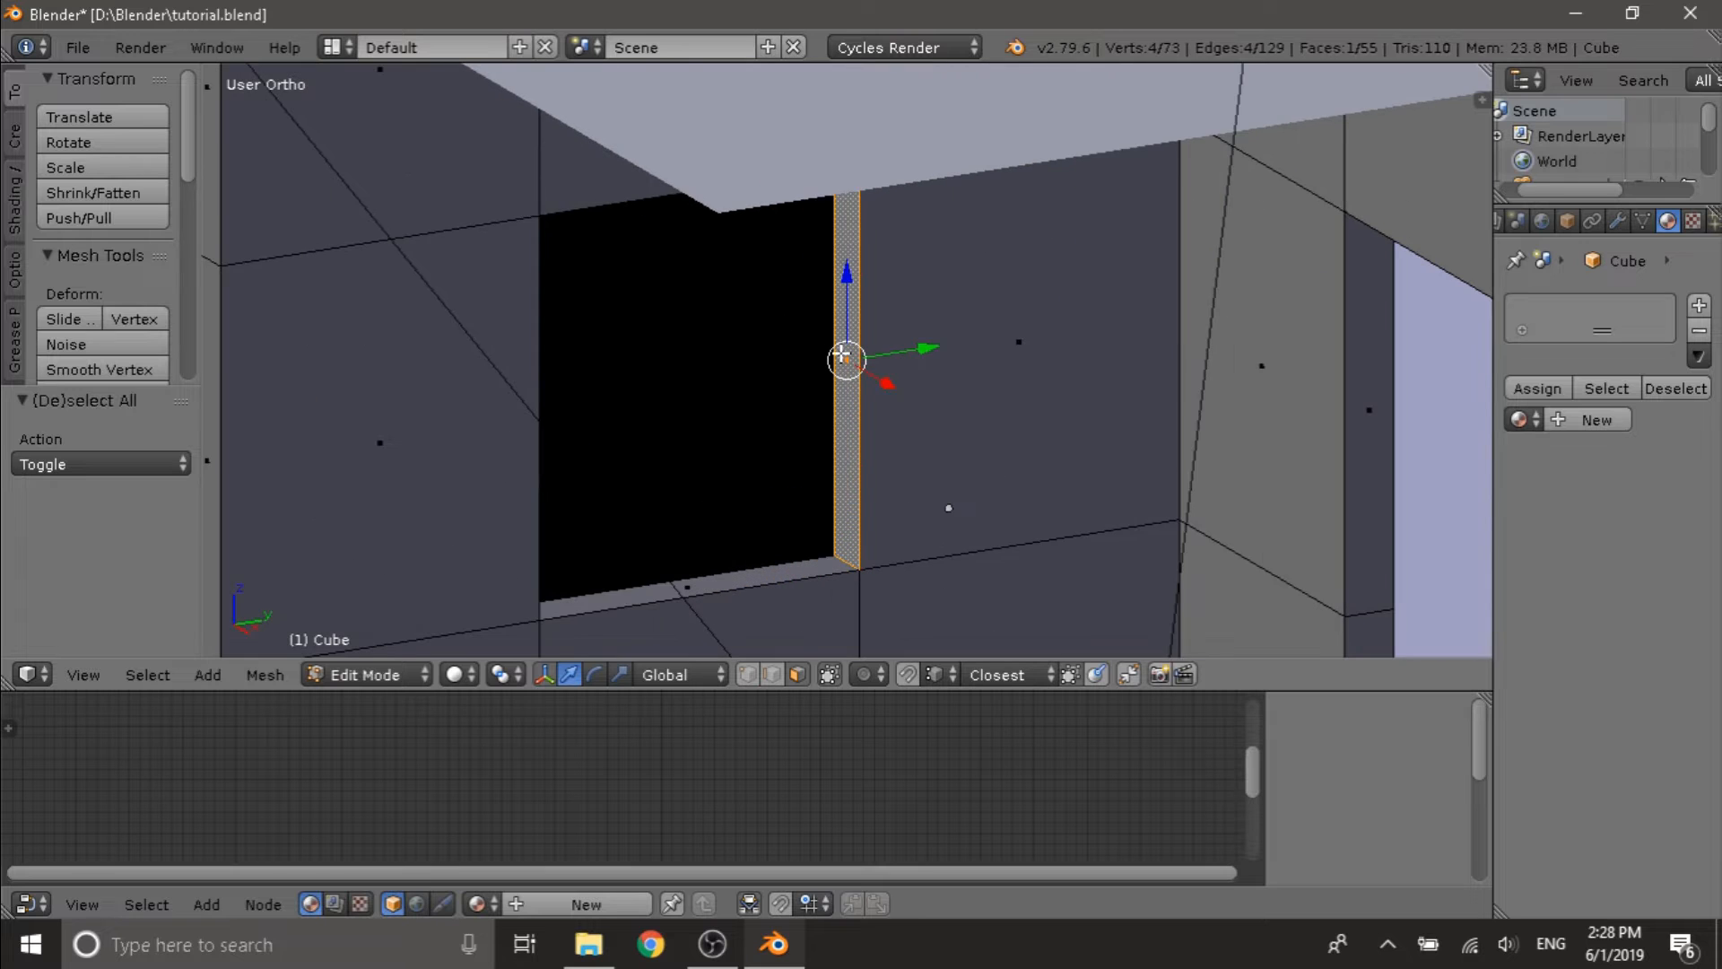
{"action": "scroll", "coordinate": [780, 407], "scroll_direction": "up", "scroll_amount": 3}
{"action": "middle_click_drag", "start_coordinate": [698, 382], "coordinate": [781, 289]}
{"action": "right_click", "coordinate": [654, 147], "text": "shift"}
{"action": "middle_click_drag", "start_coordinate": [654, 146], "coordinate": [689, 397]}
{"action": "right_click", "coordinate": [512, 281], "text": "shift"}
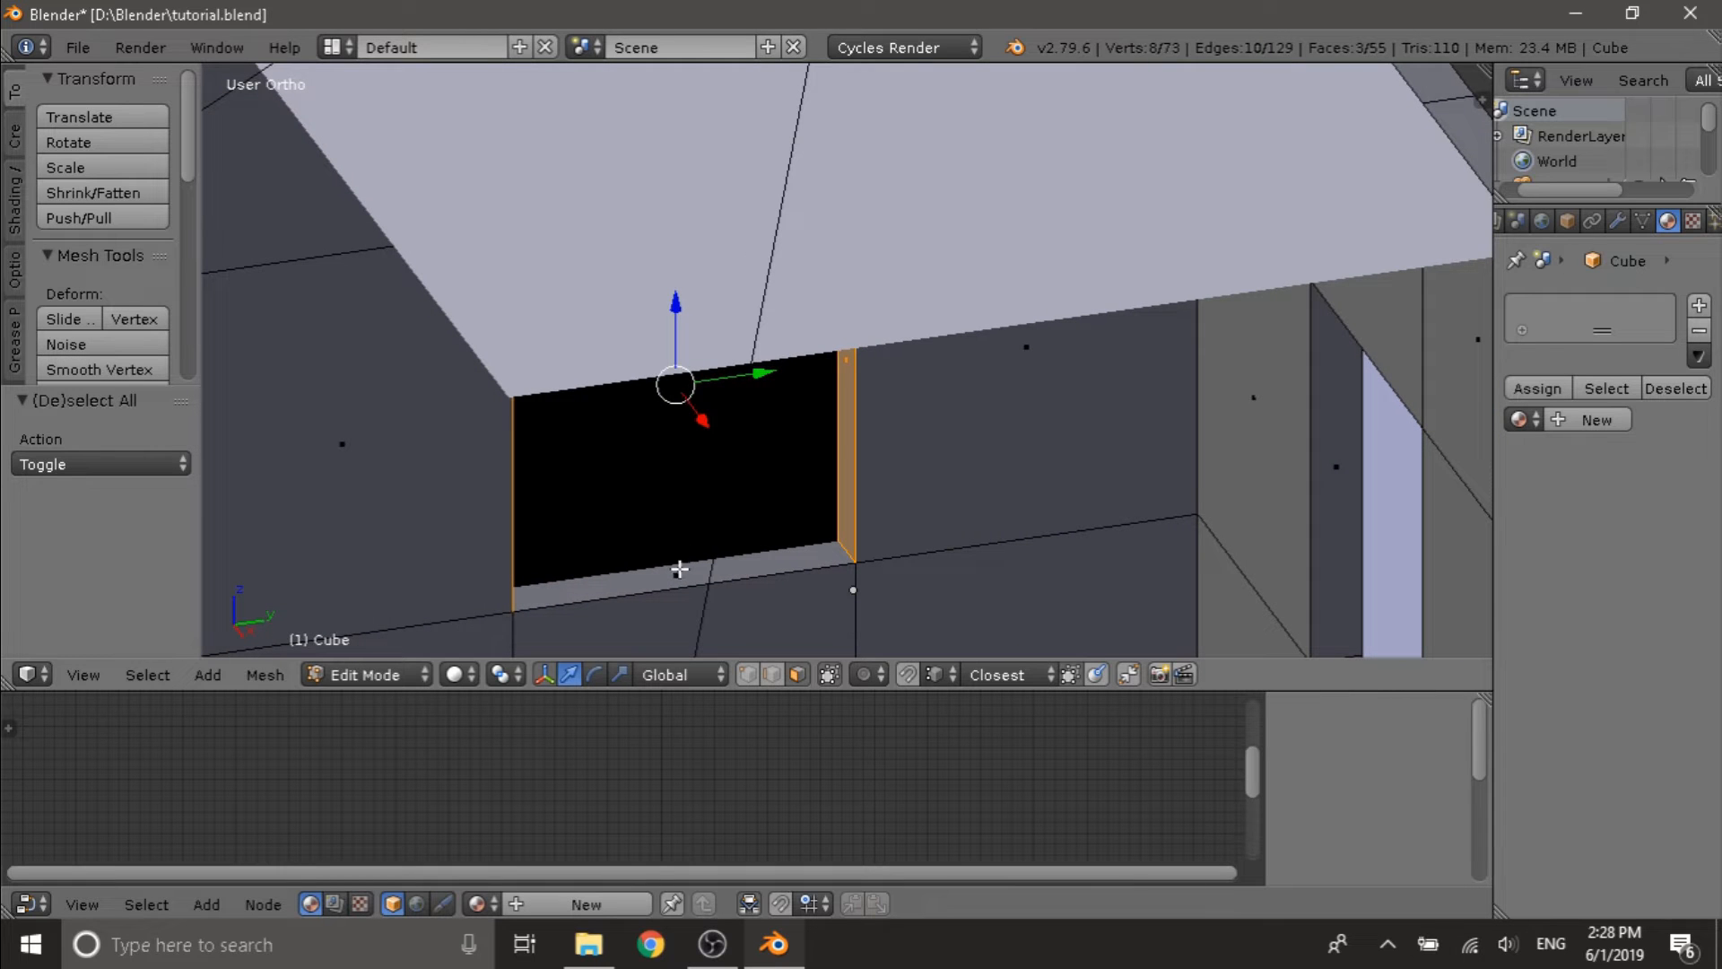
{"action": "right_click", "coordinate": [677, 575], "text": "shift"}
{"action": "middle_click_drag", "start_coordinate": [682, 576], "coordinate": [812, 369]}
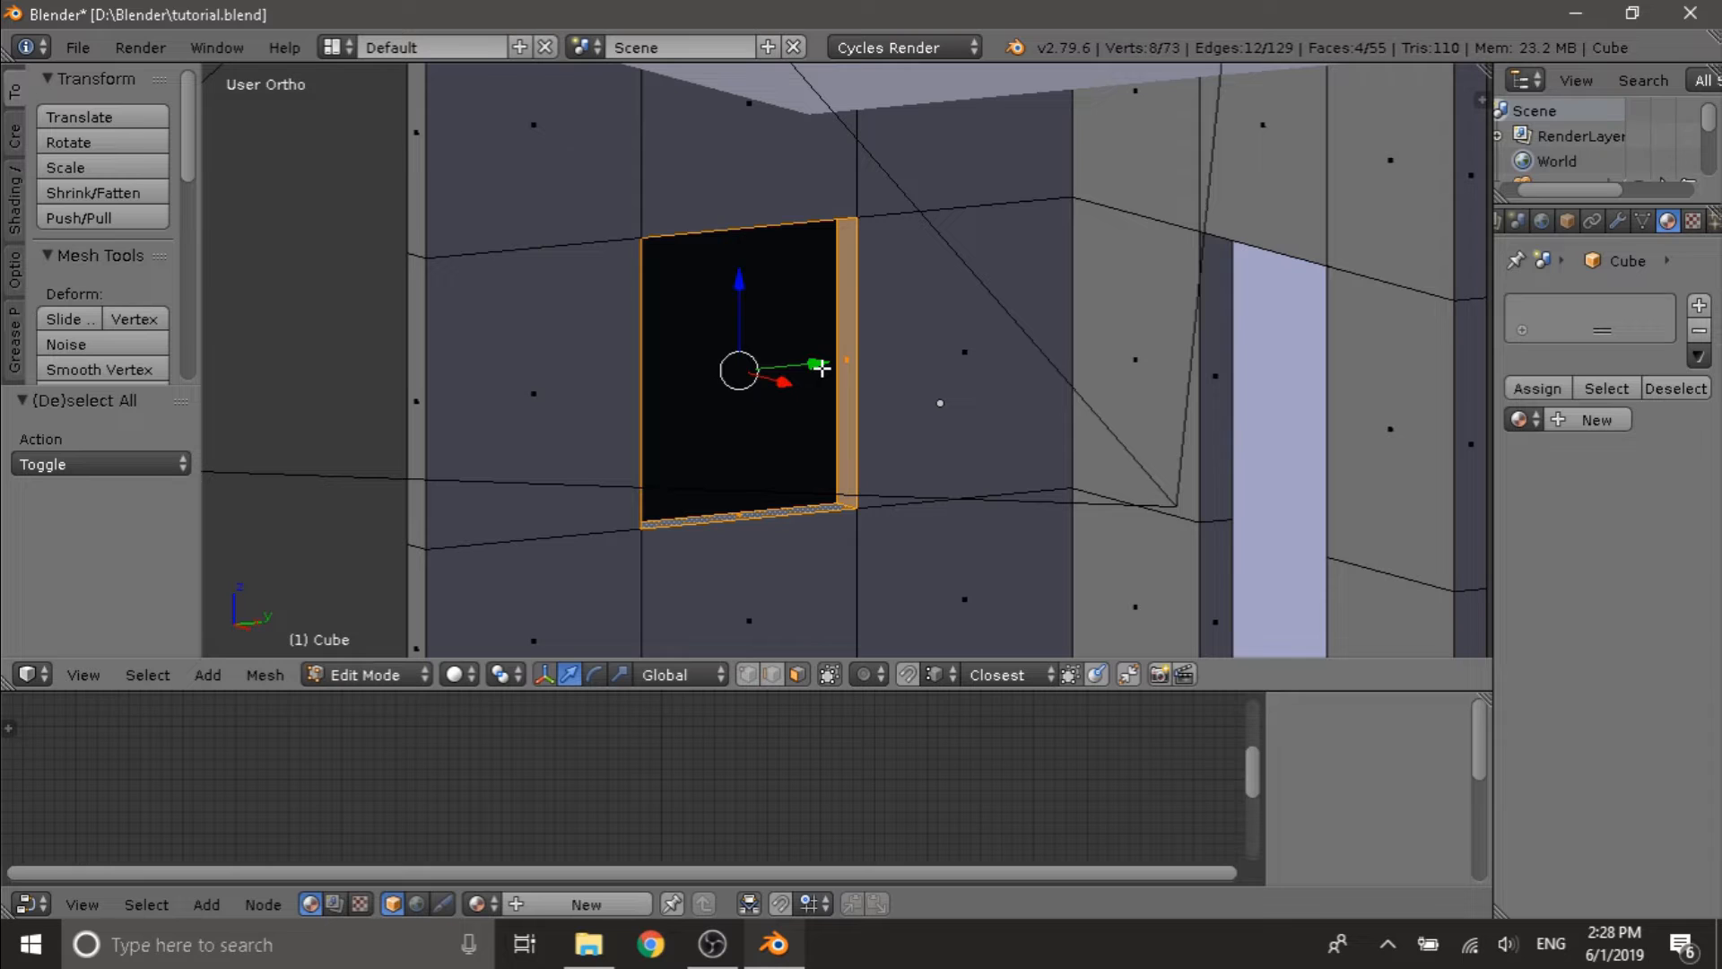
- Duplicate the four window faces in place, separate the copy into its own object, and return to Object Mode
{"action": "key", "text": "shift+d"}
{"action": "right_click", "coordinate": [824, 368]}
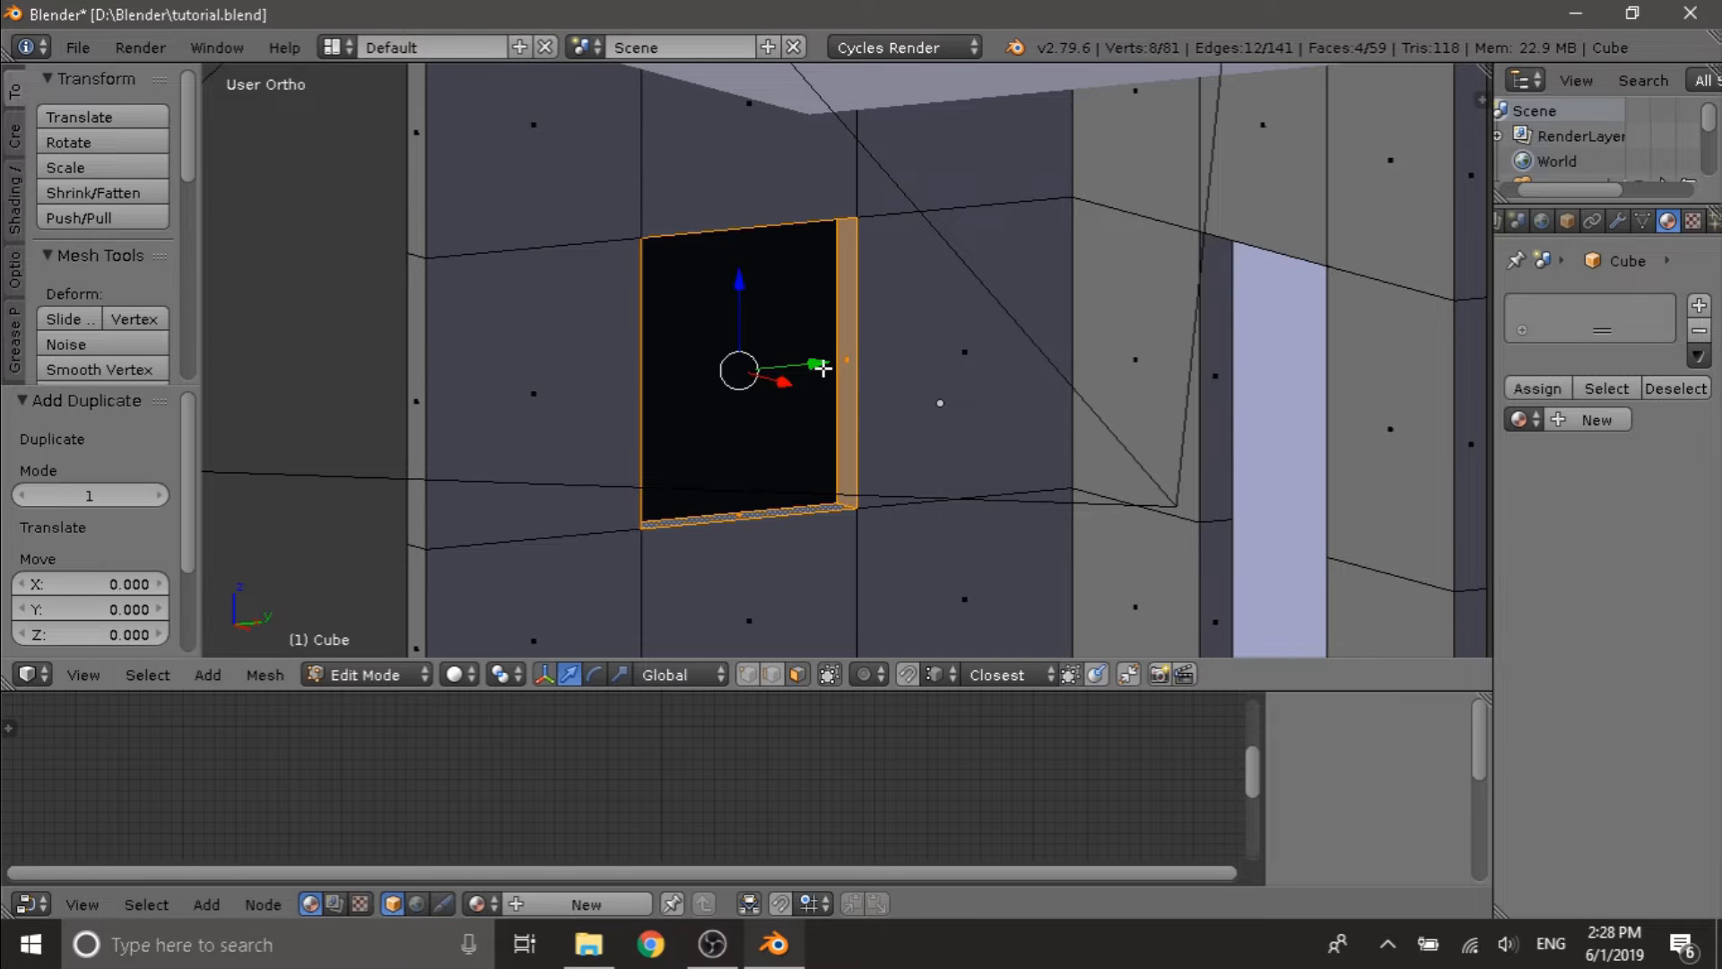
{"action": "key", "text": "p"}
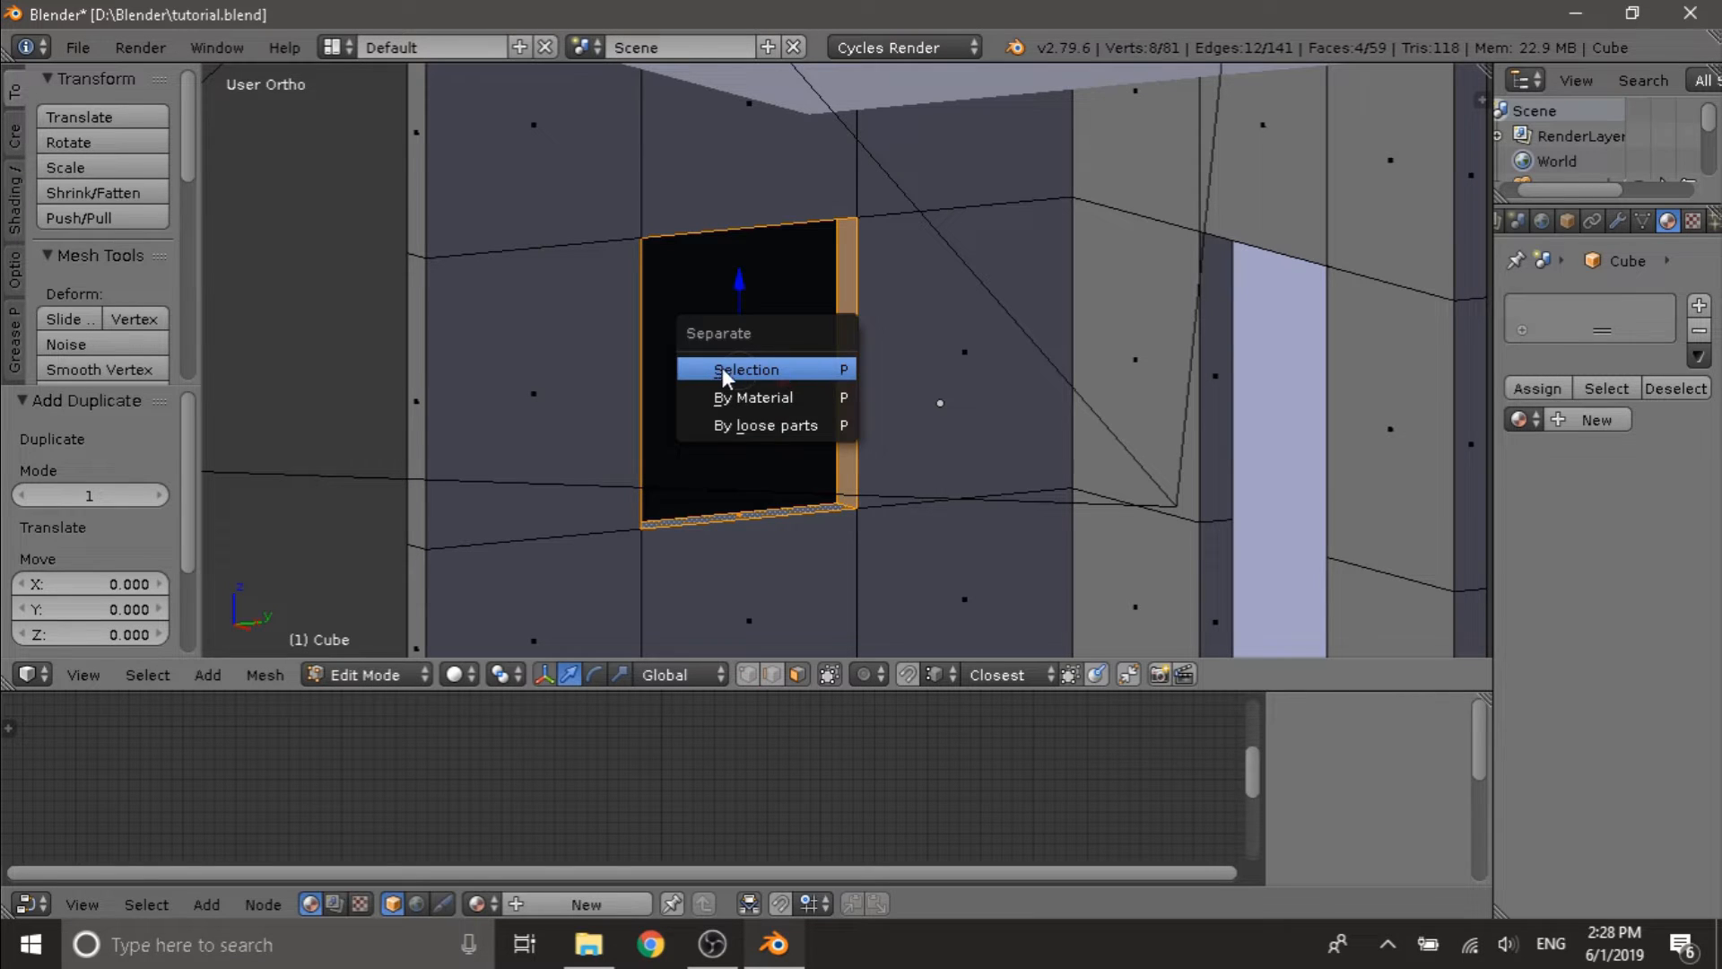
{"action": "left_click", "coordinate": [805, 369]}
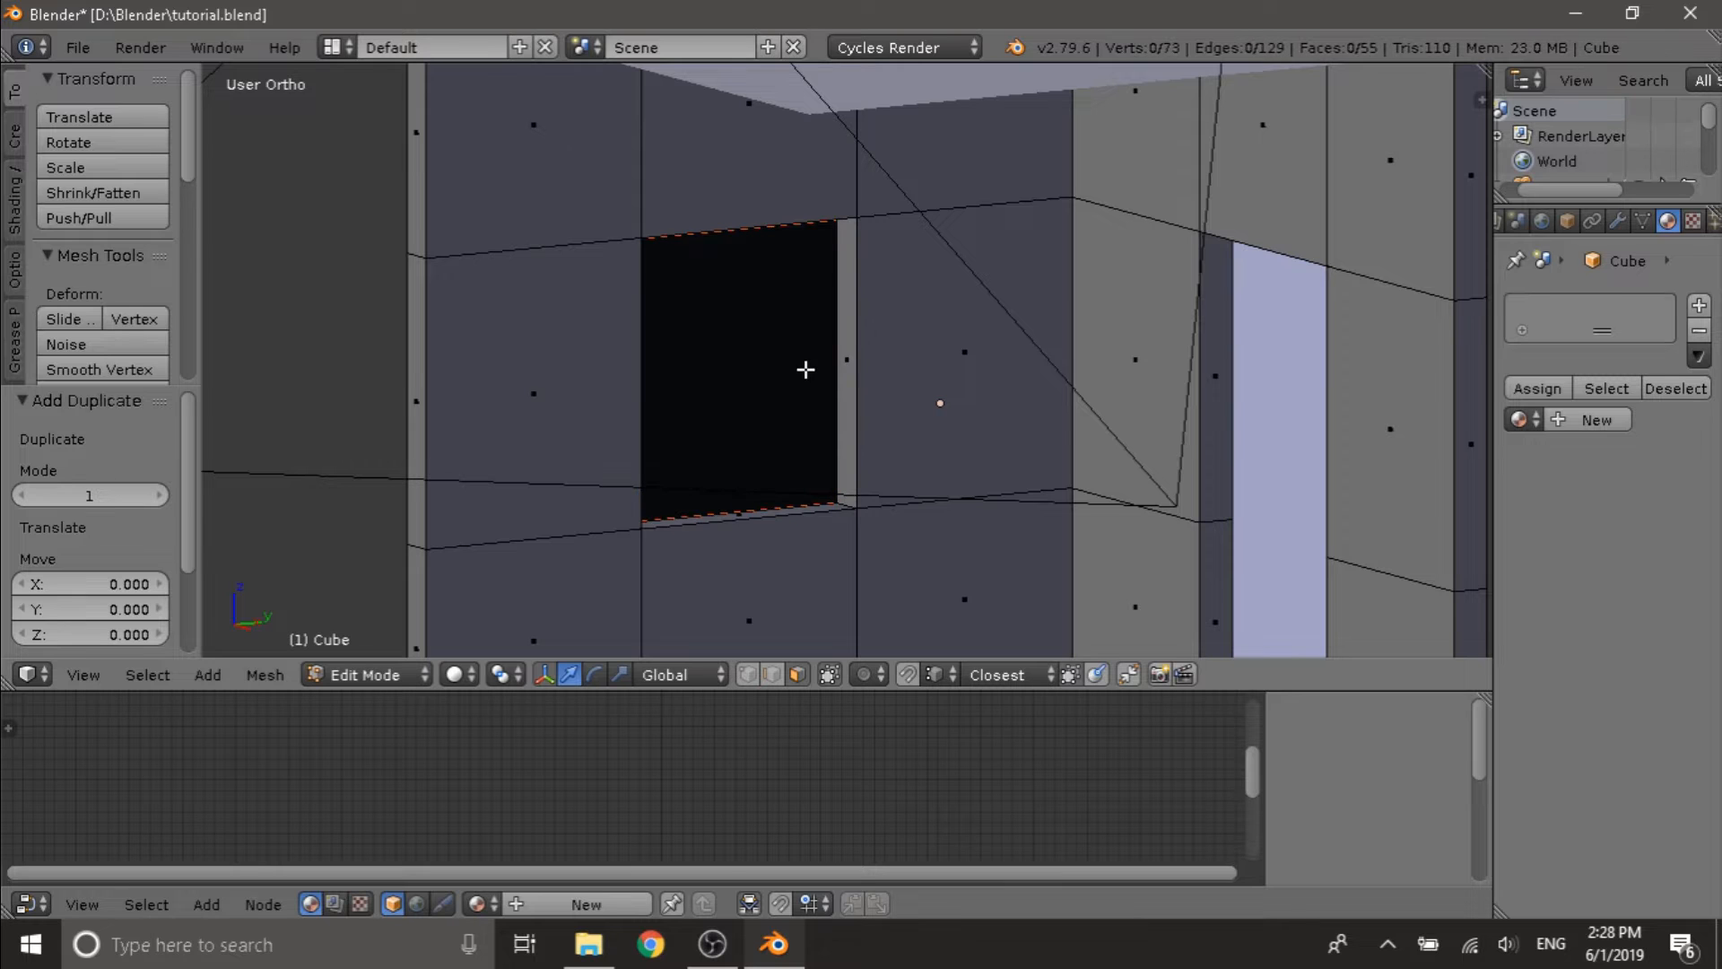
{"action": "key", "text": "Tab"}
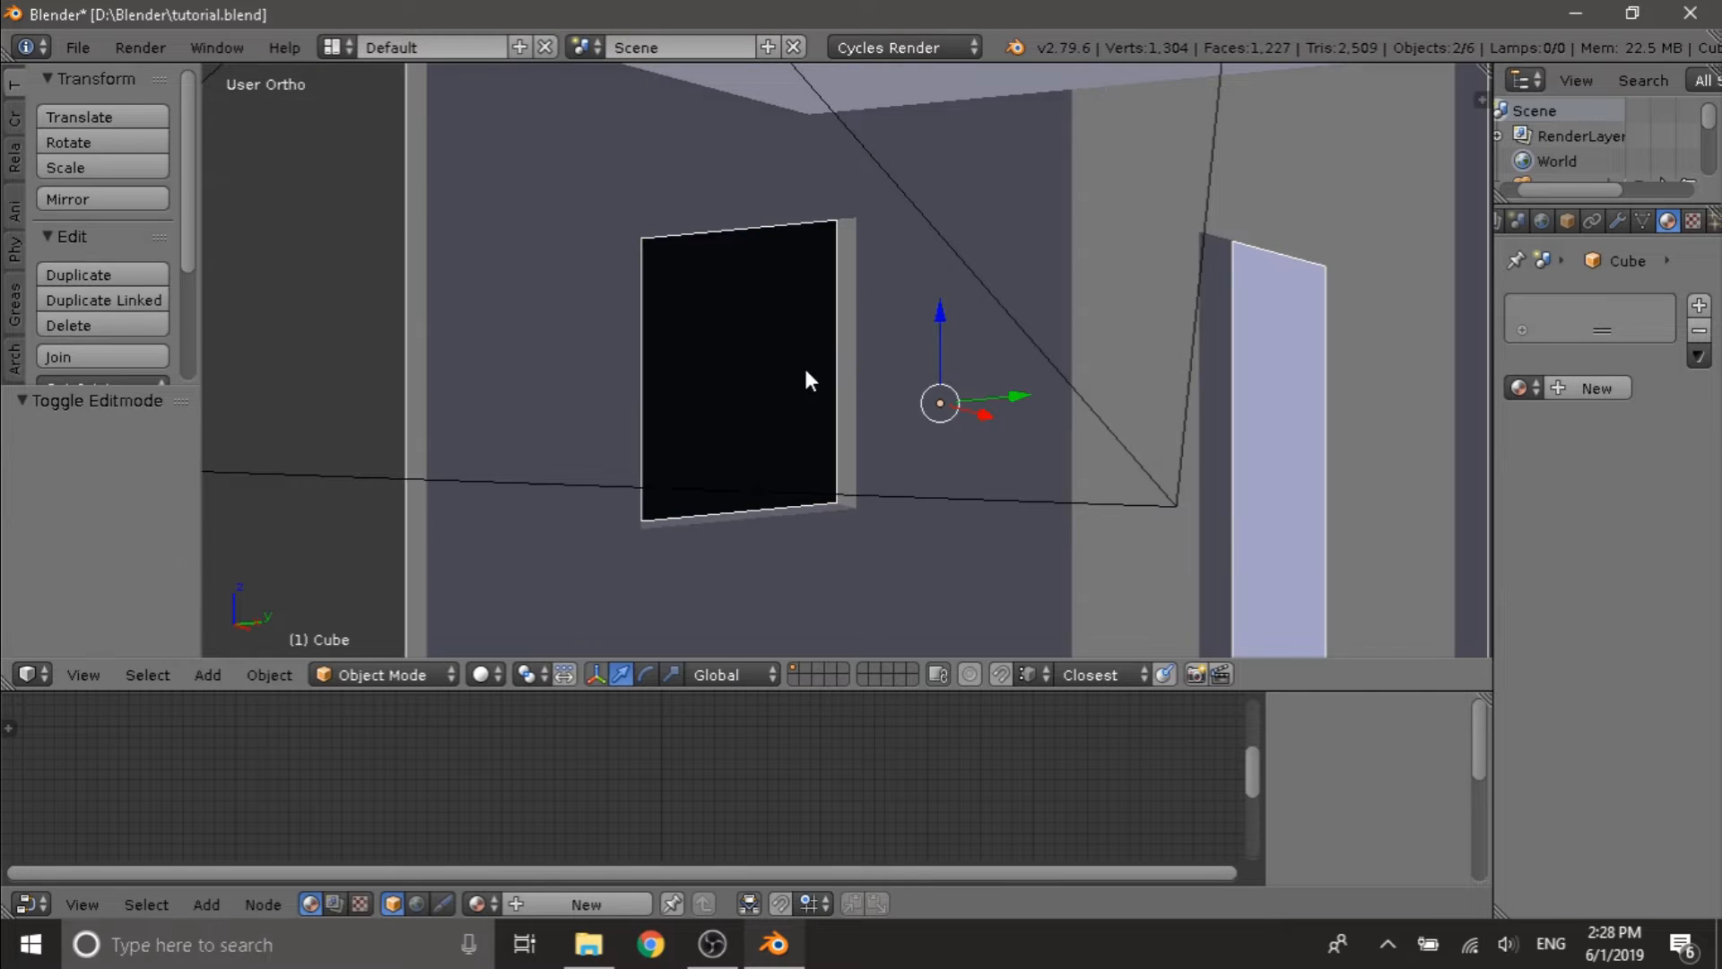
- Select the separated window frame object and set its origin to Center of Mass (Surface)
{"action": "right_click", "coordinate": [846, 335]}
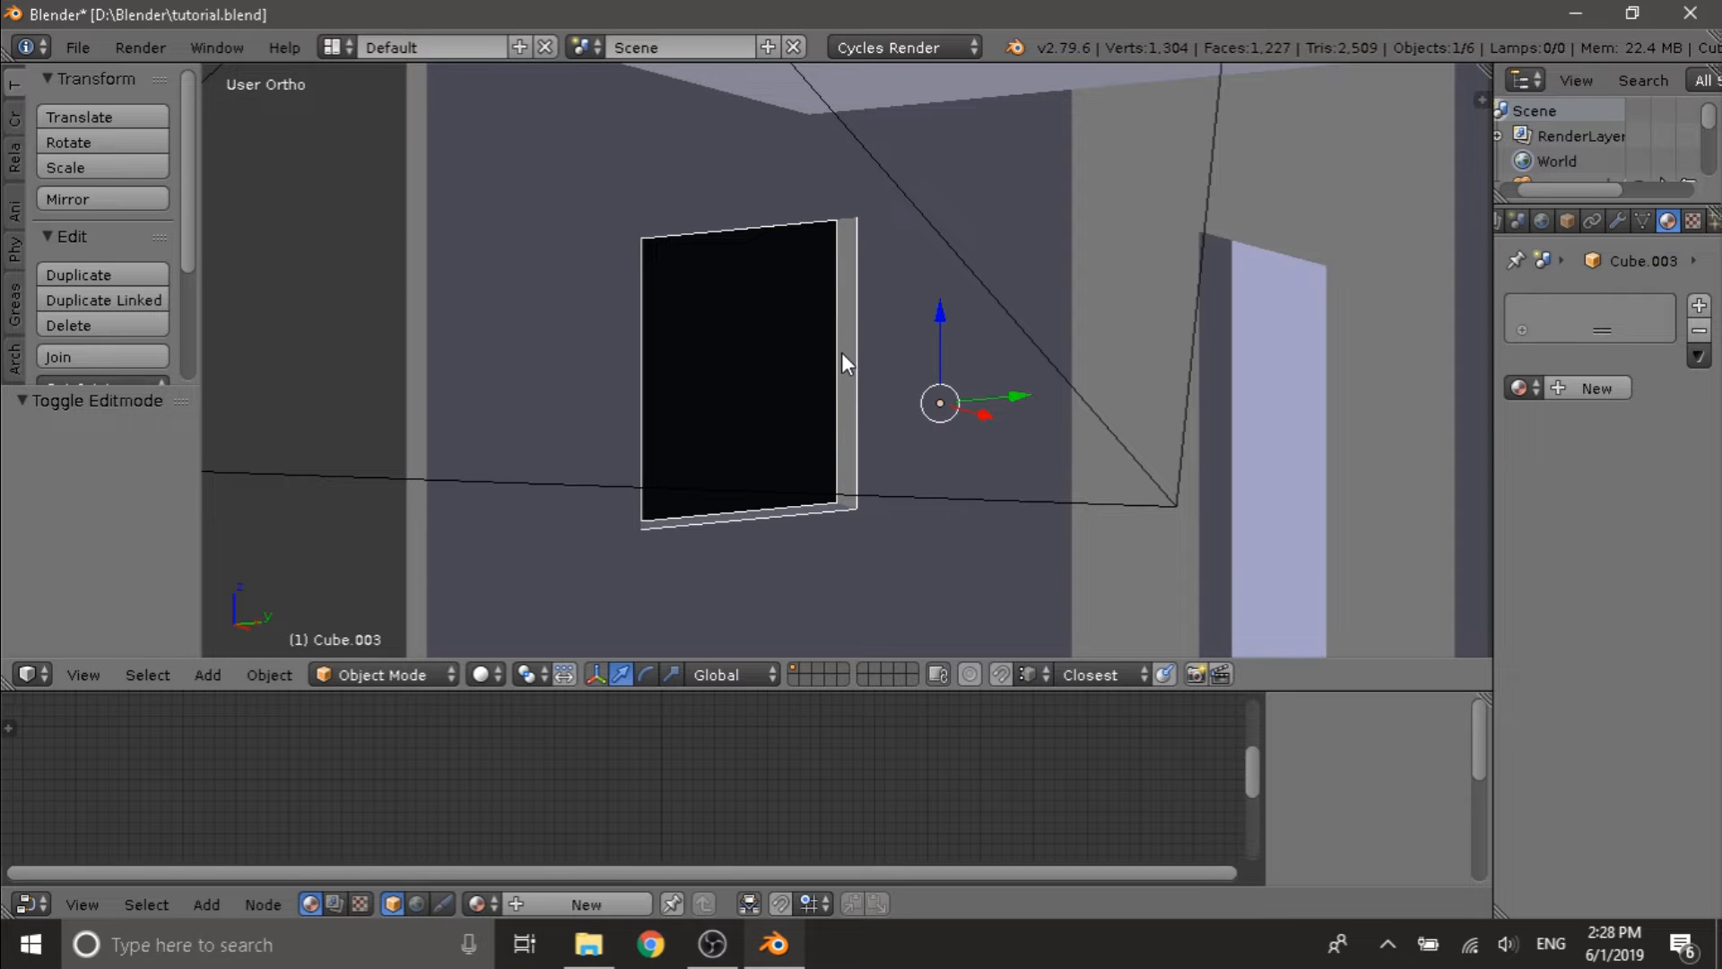
{"action": "middle_click_drag", "start_coordinate": [841, 352], "coordinate": [865, 461]}
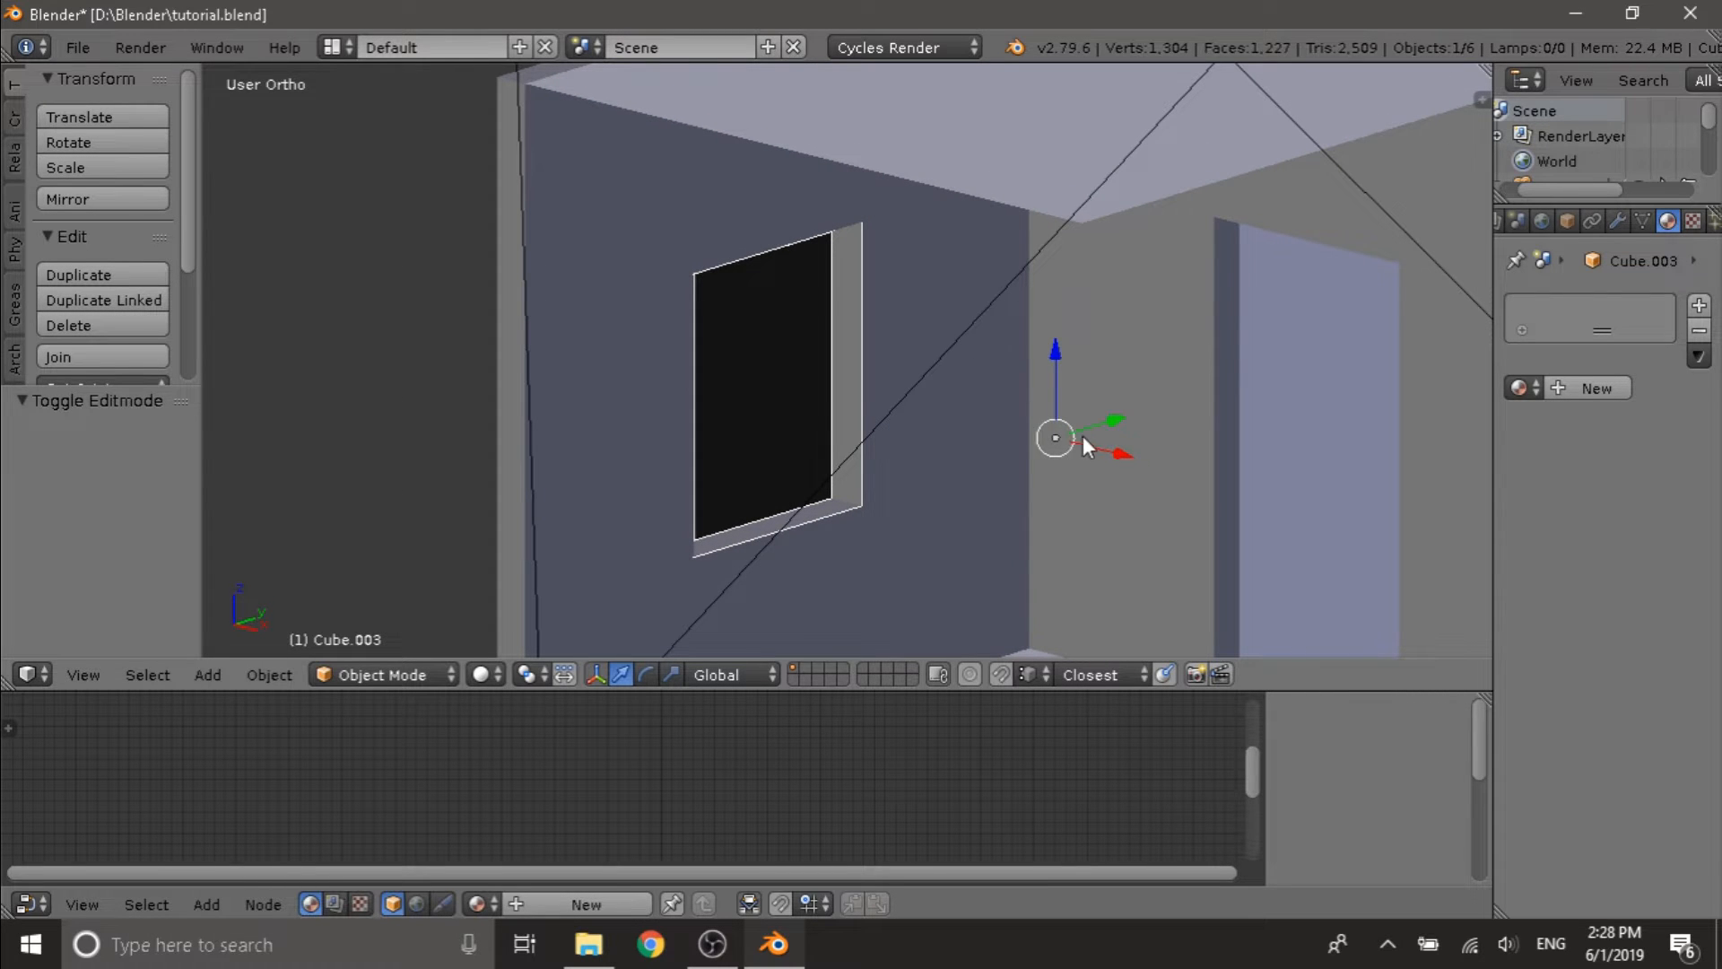
{"action": "middle_click_drag", "start_coordinate": [1084, 450], "coordinate": [917, 410]}
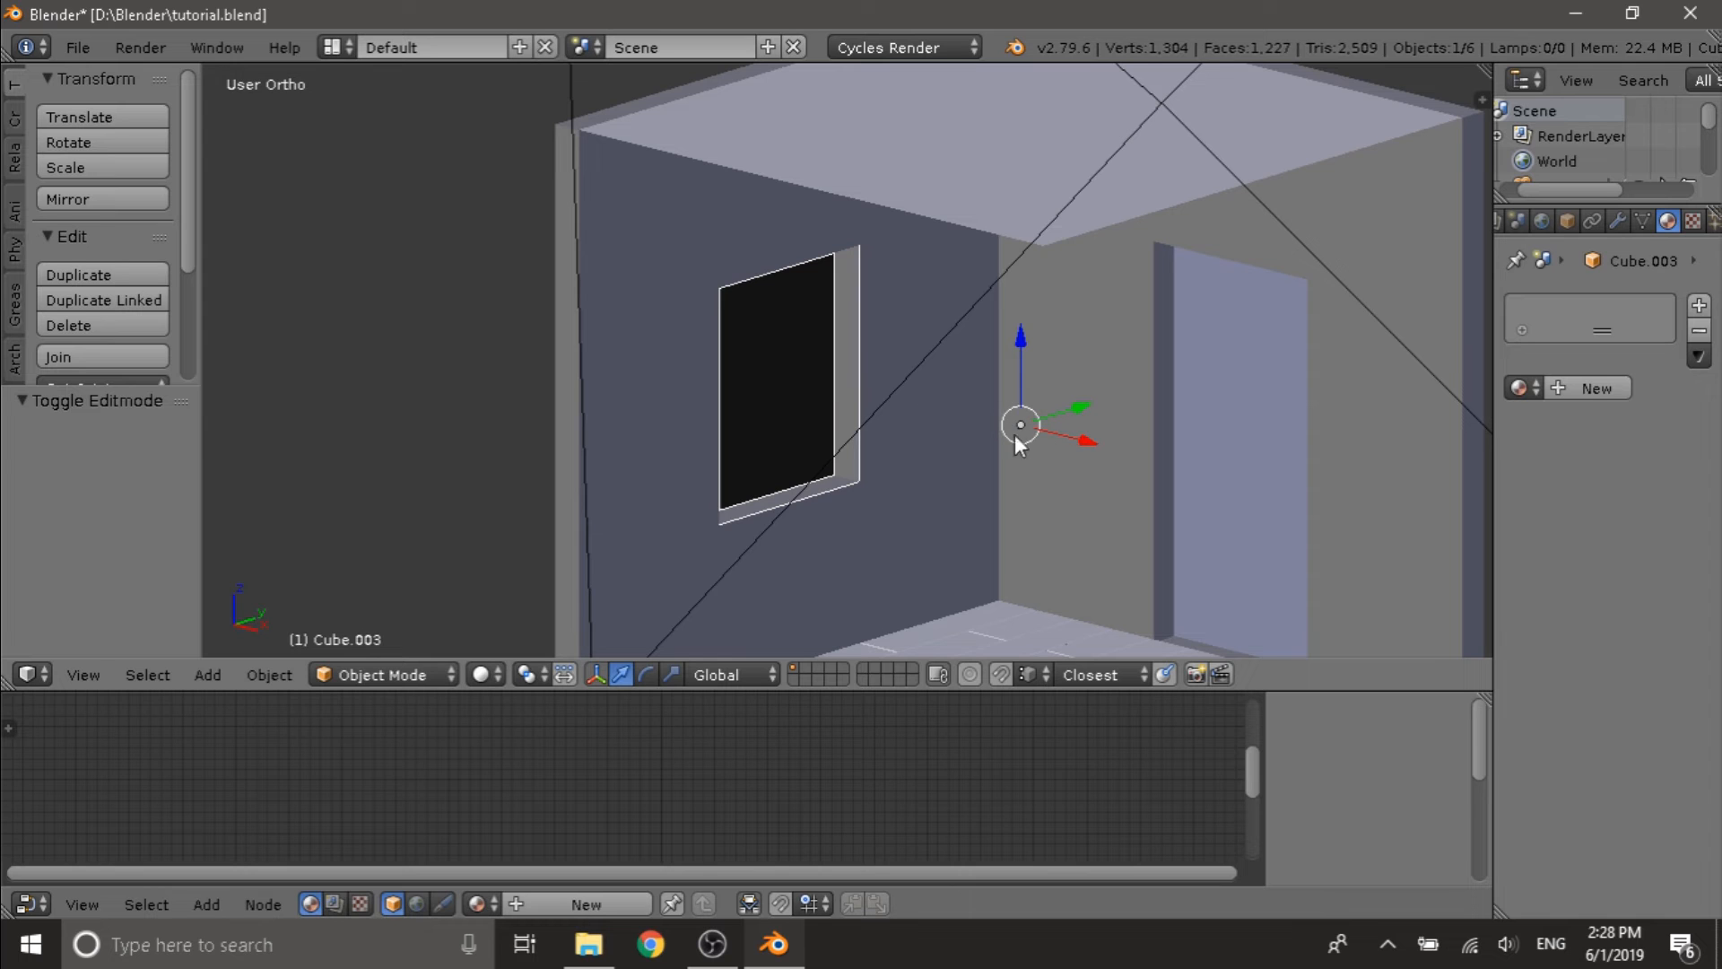
{"action": "scroll", "coordinate": [1058, 405], "scroll_direction": "down", "scroll_amount": 2}
{"action": "right_click", "coordinate": [1202, 363]}
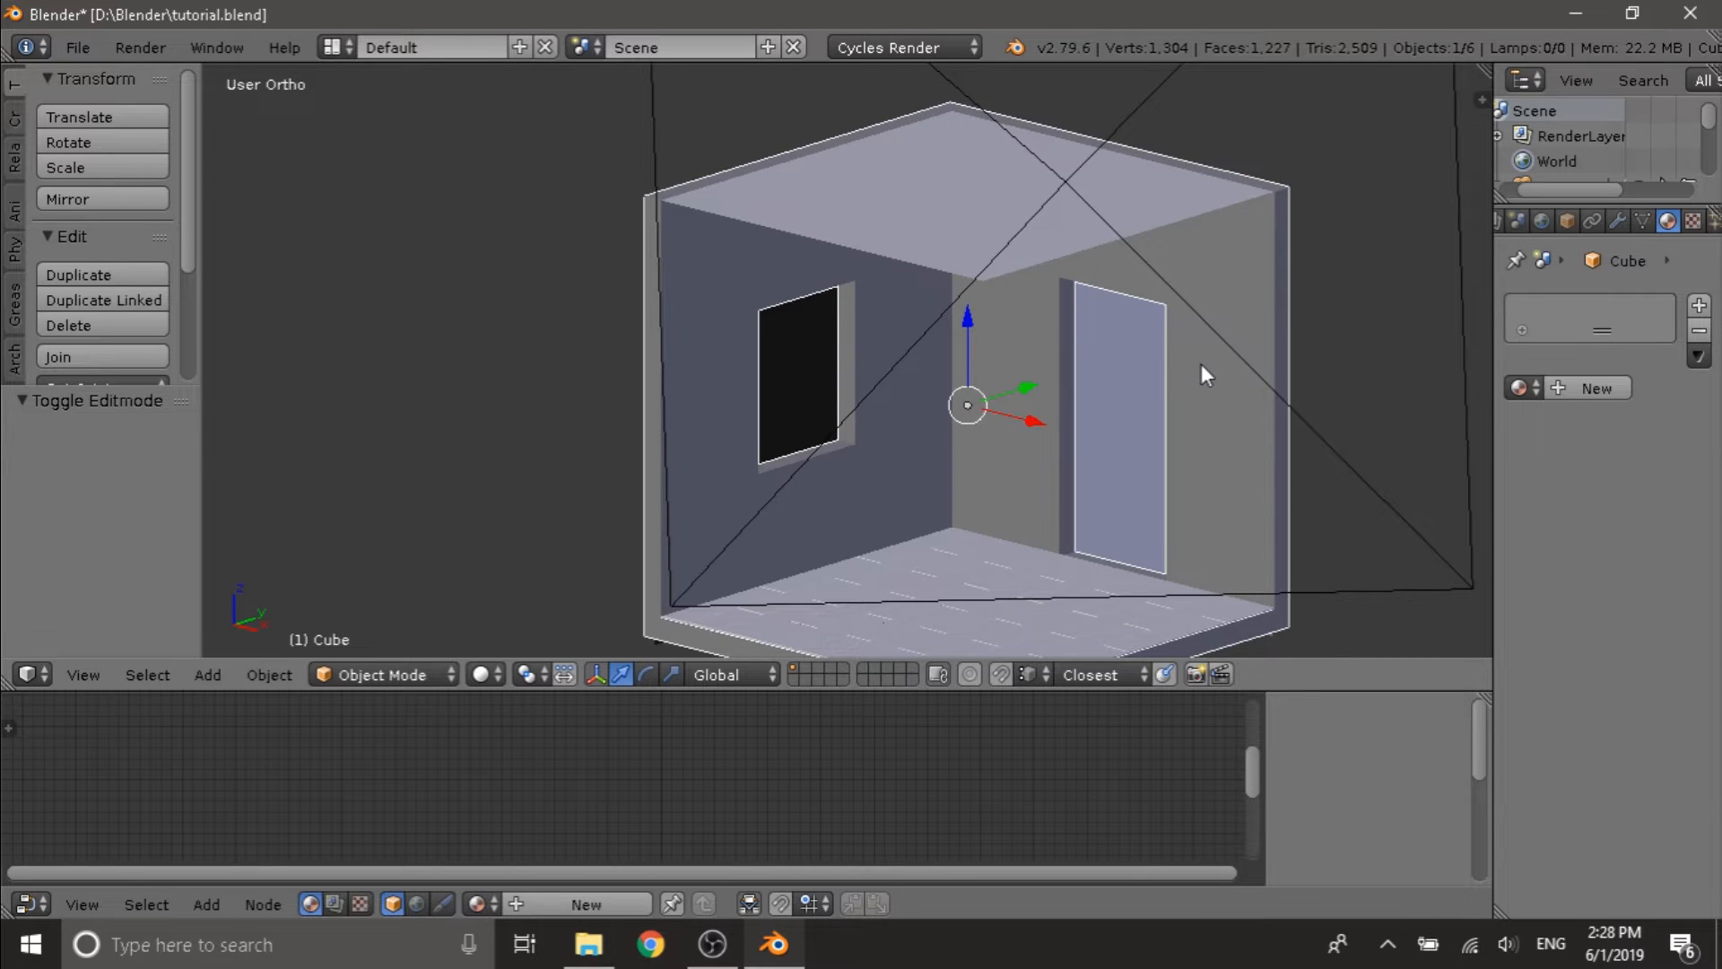
{"action": "right_click", "coordinate": [842, 348]}
{"action": "middle_click_drag", "start_coordinate": [773, 347], "coordinate": [758, 300]}
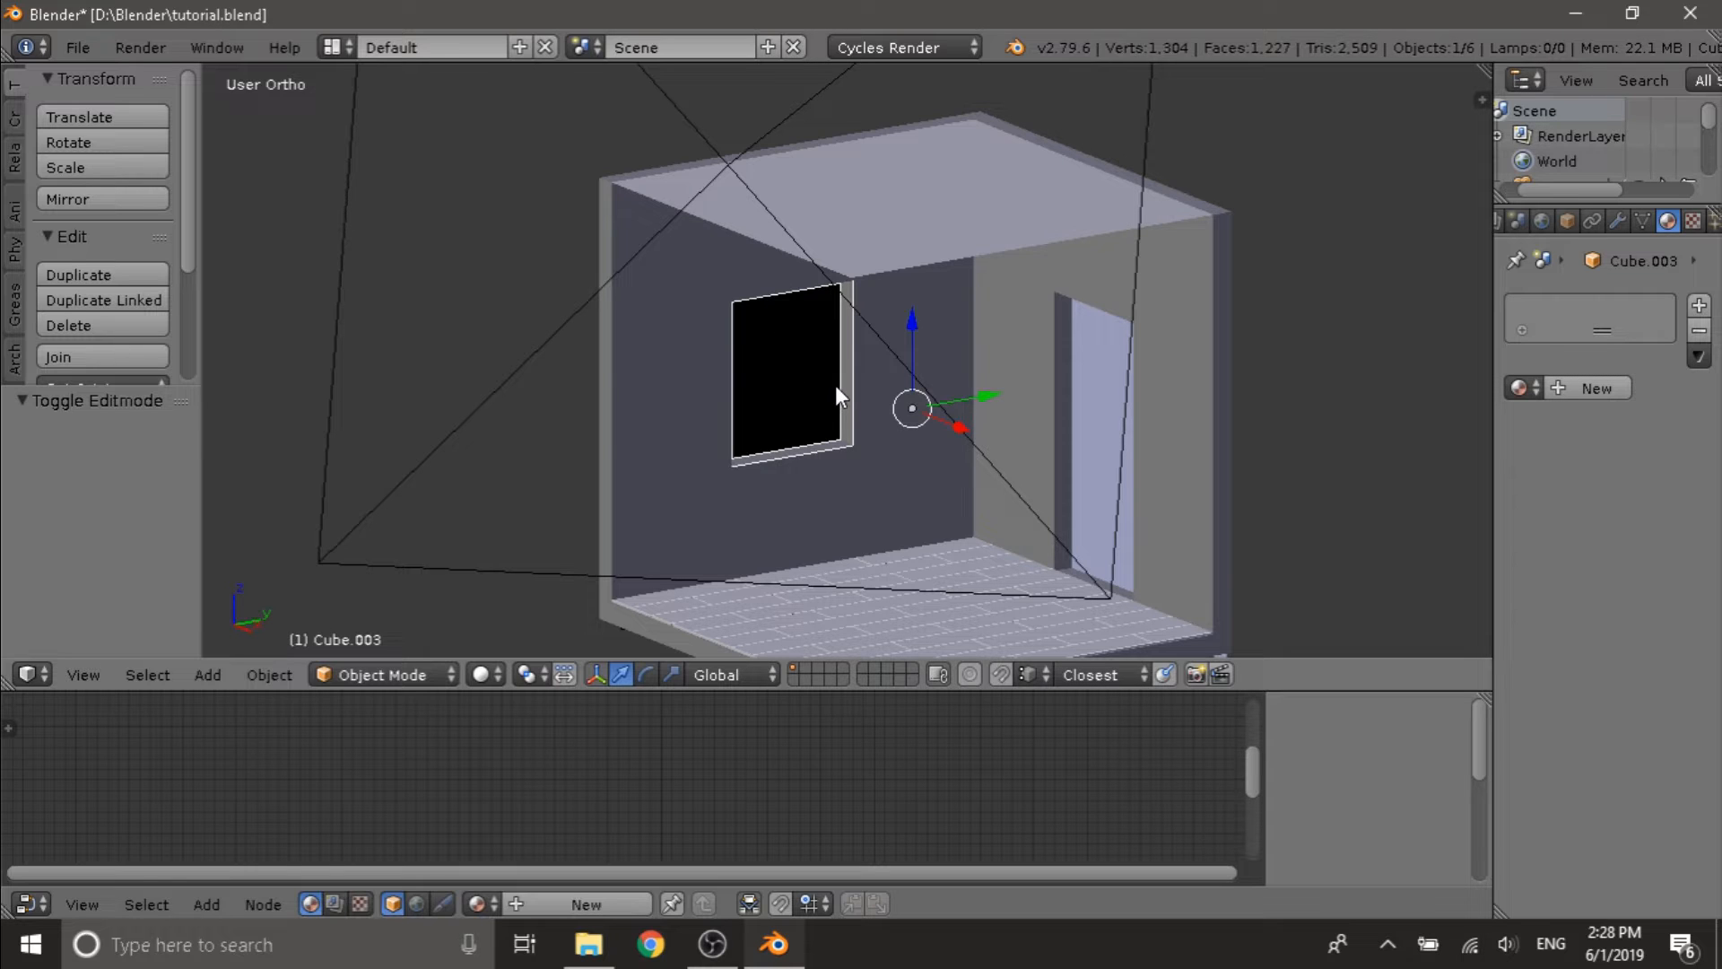
{"action": "key", "text": "shift+ctrl+alt+c"}
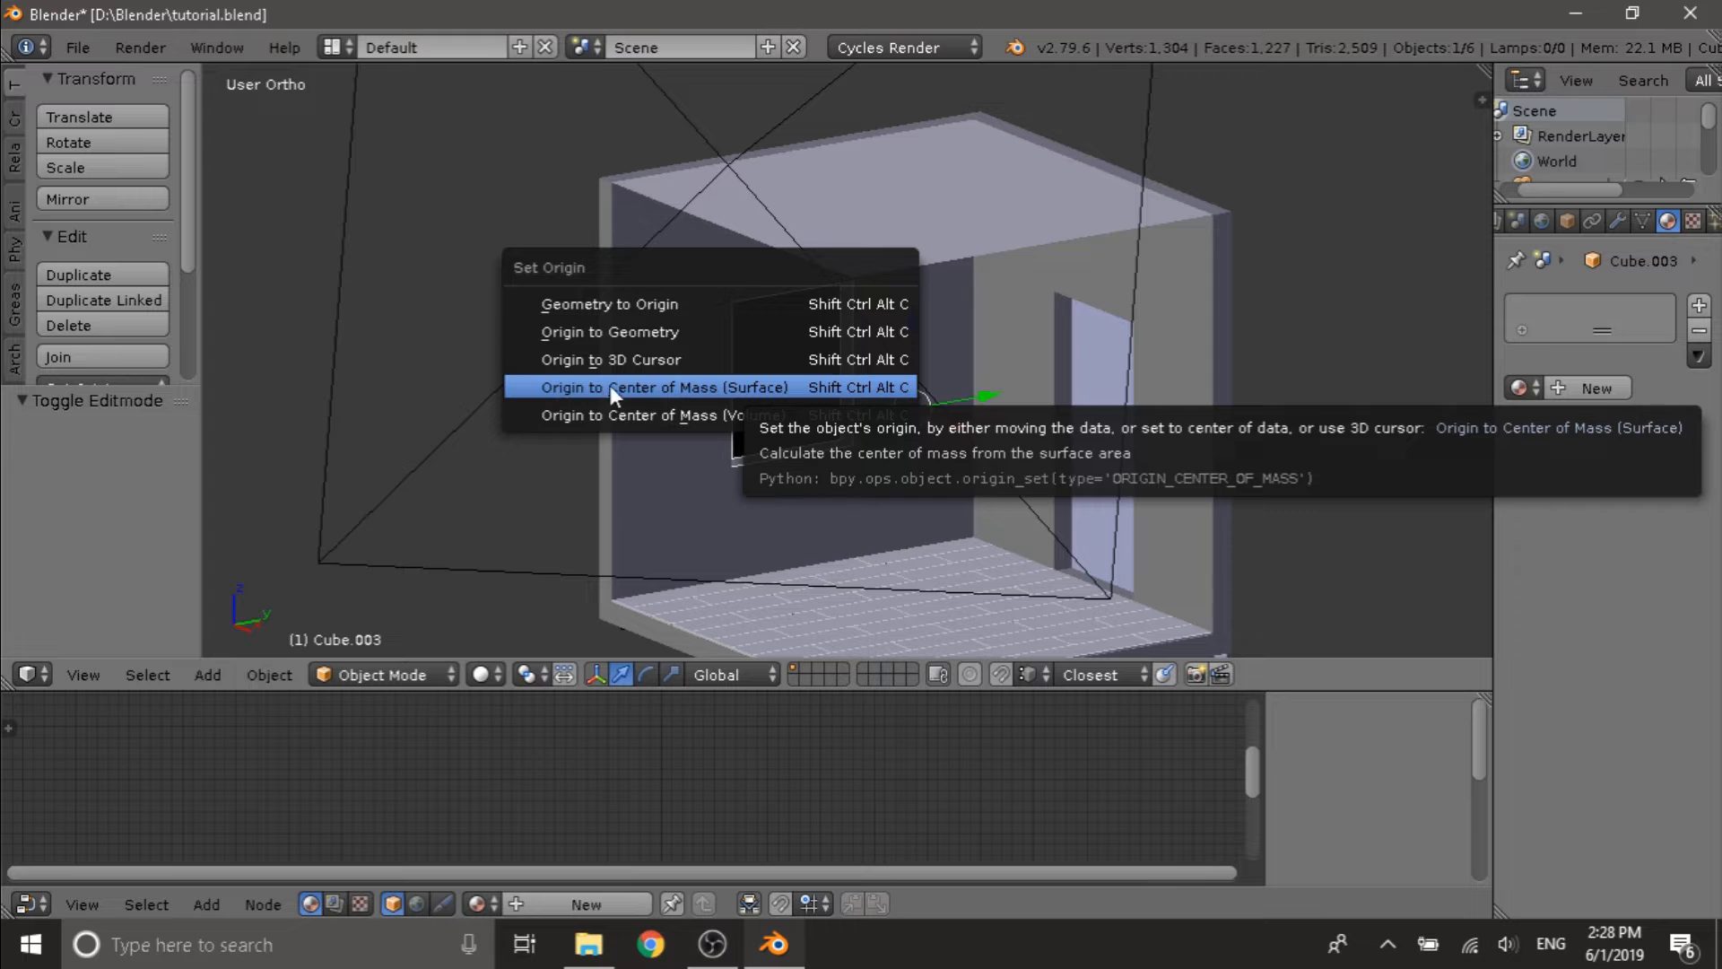
{"action": "left_click", "coordinate": [800, 390]}
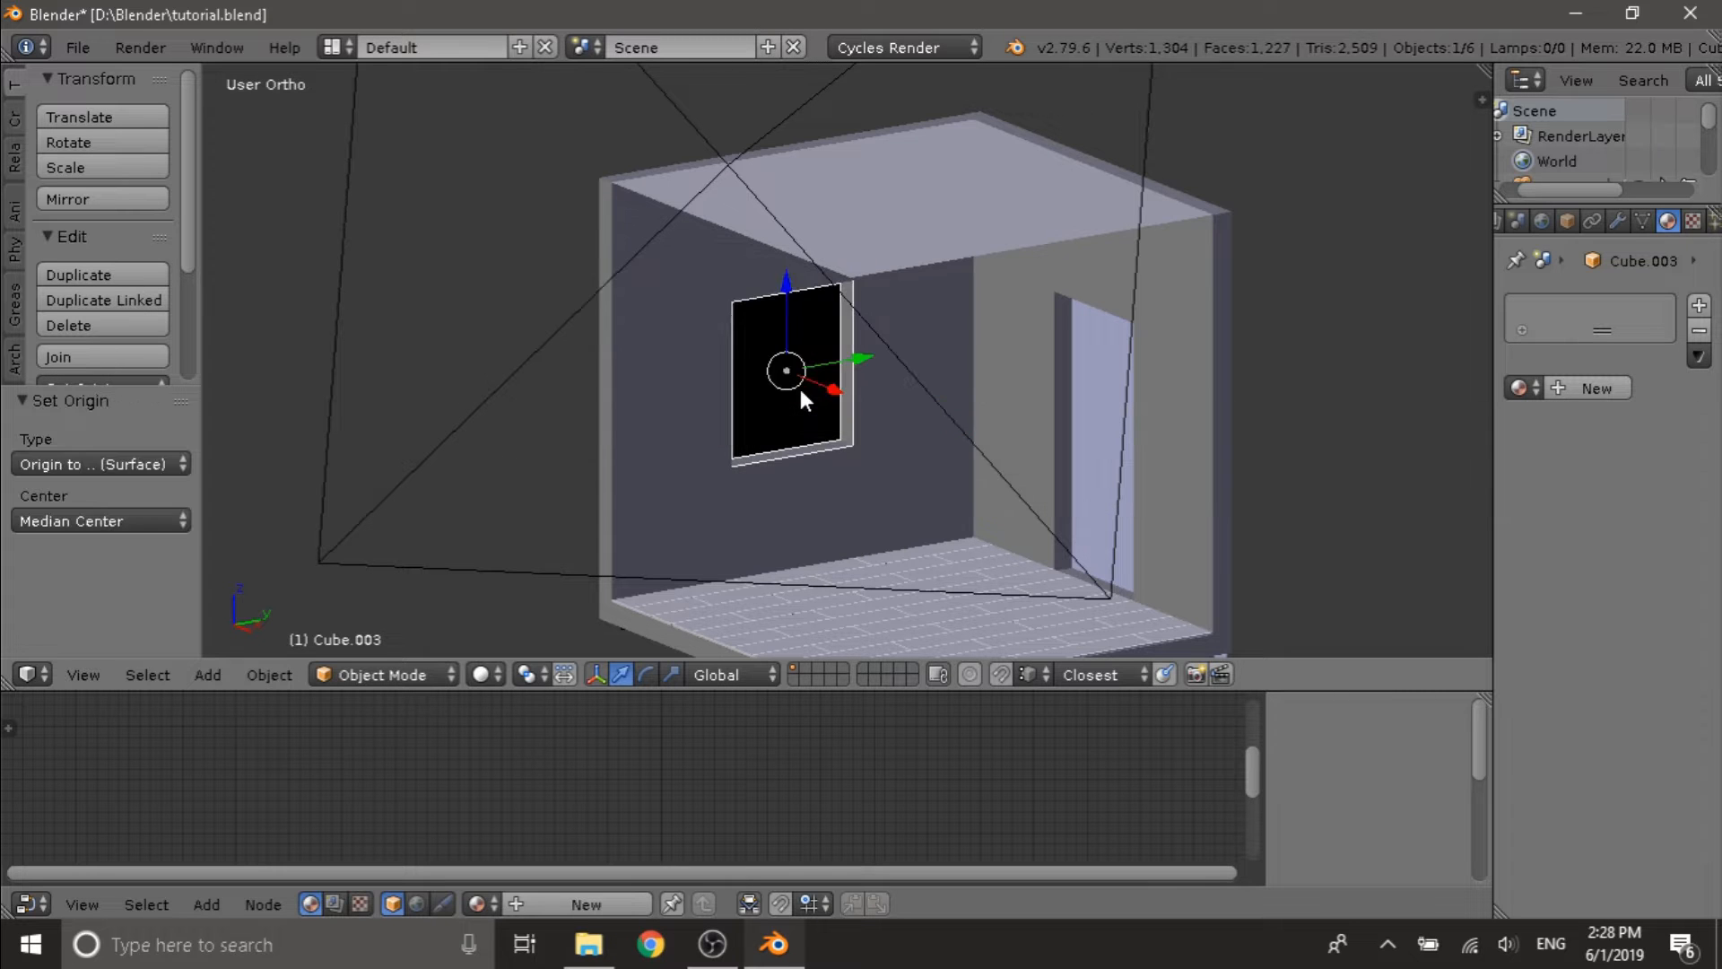
- Scale the window frame object uniformly to 0.95 so it sits inside the wall opening
{"action": "scroll", "coordinate": [799, 384], "scroll_direction": "up", "scroll_amount": 4}
{"action": "middle_click_drag", "start_coordinate": [804, 357], "coordinate": [848, 400]}
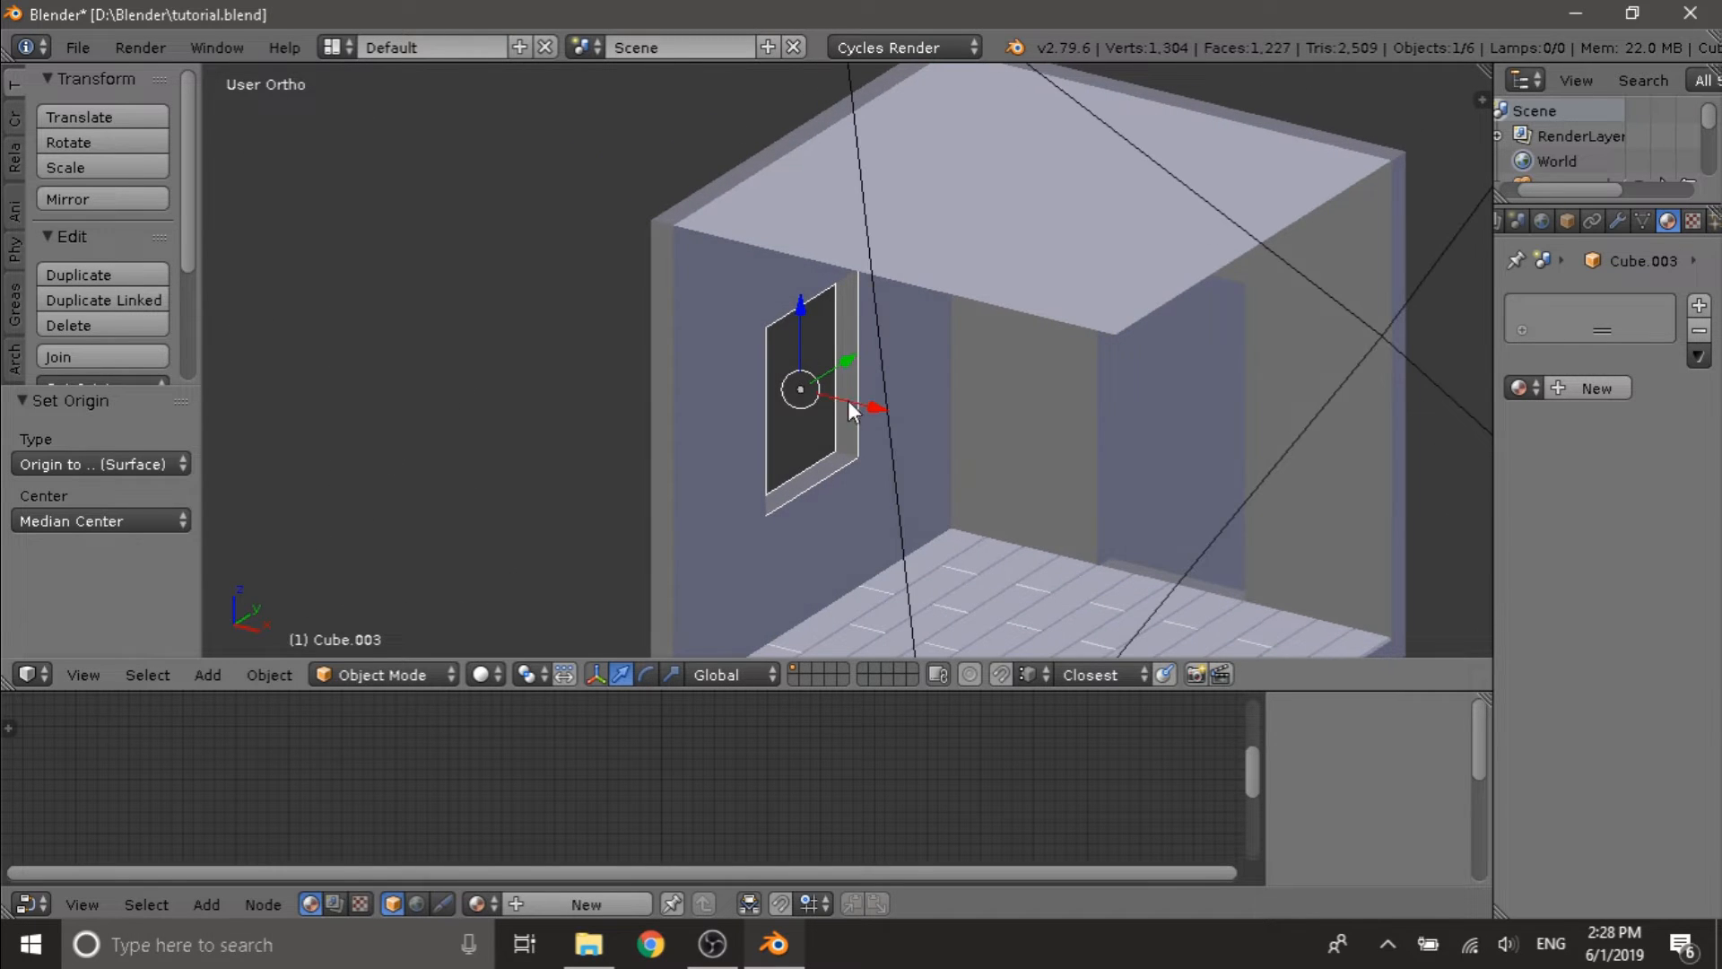
{"action": "middle_click_drag", "start_coordinate": [845, 333], "coordinate": [814, 350]}
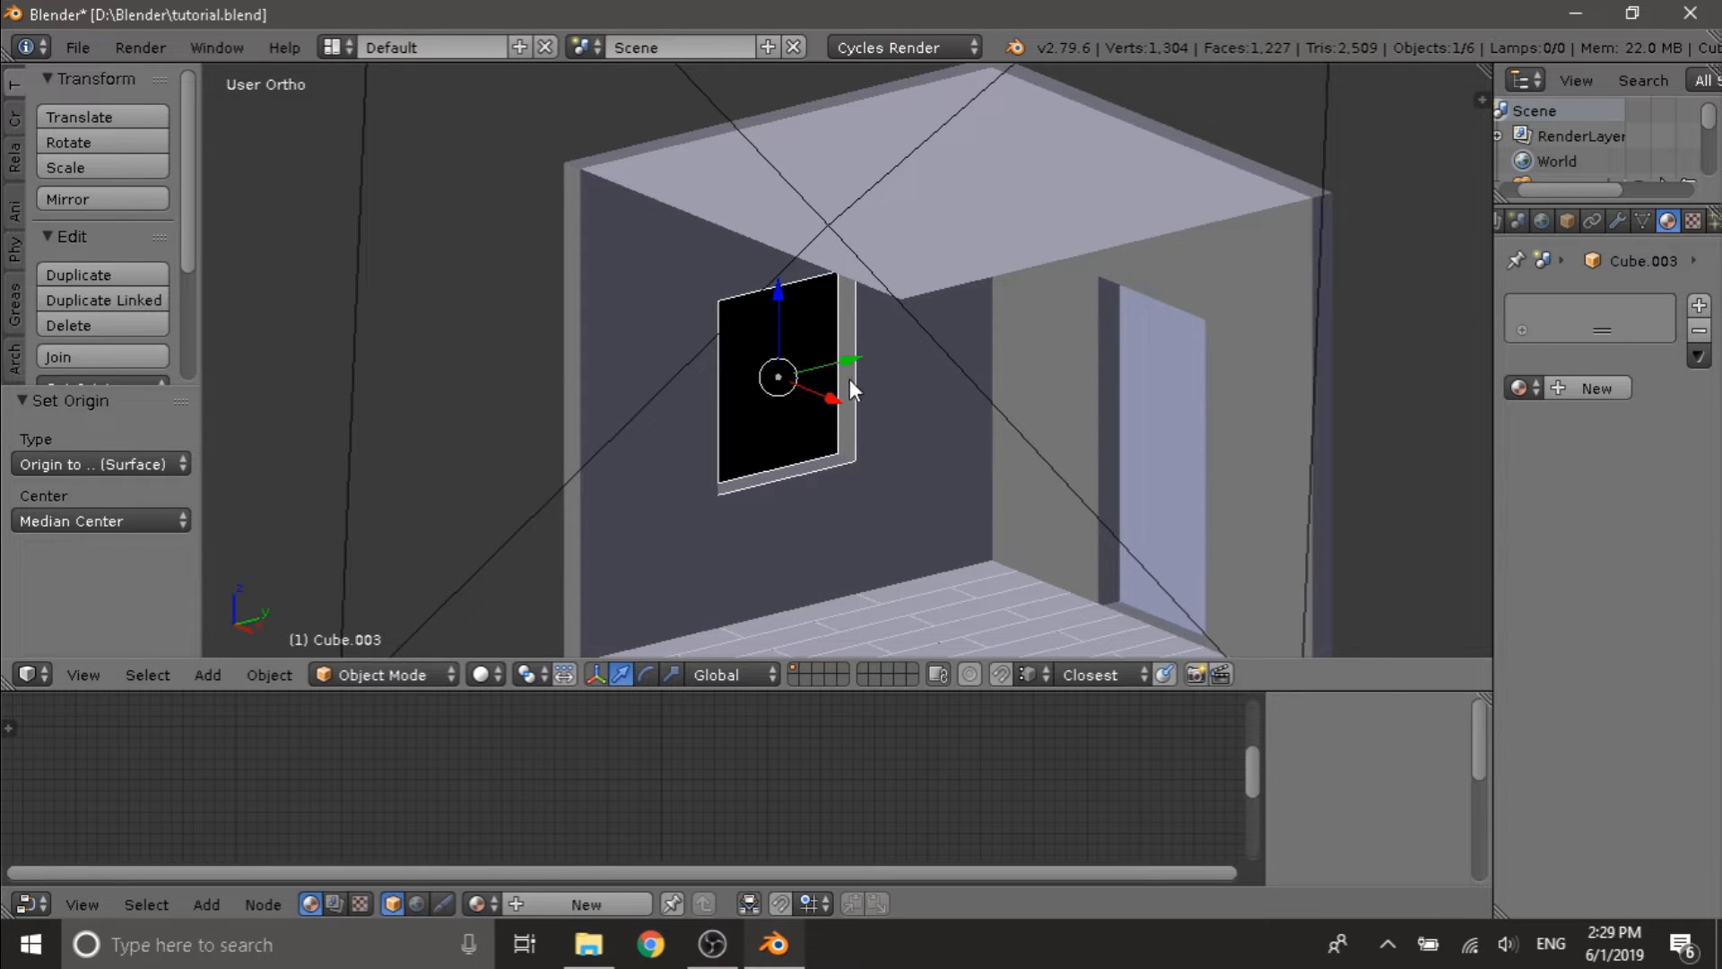
{"action": "scroll", "coordinate": [875, 400], "scroll_direction": "up", "scroll_amount": 4}
{"action": "middle_click_drag", "start_coordinate": [856, 371], "coordinate": [987, 213]}
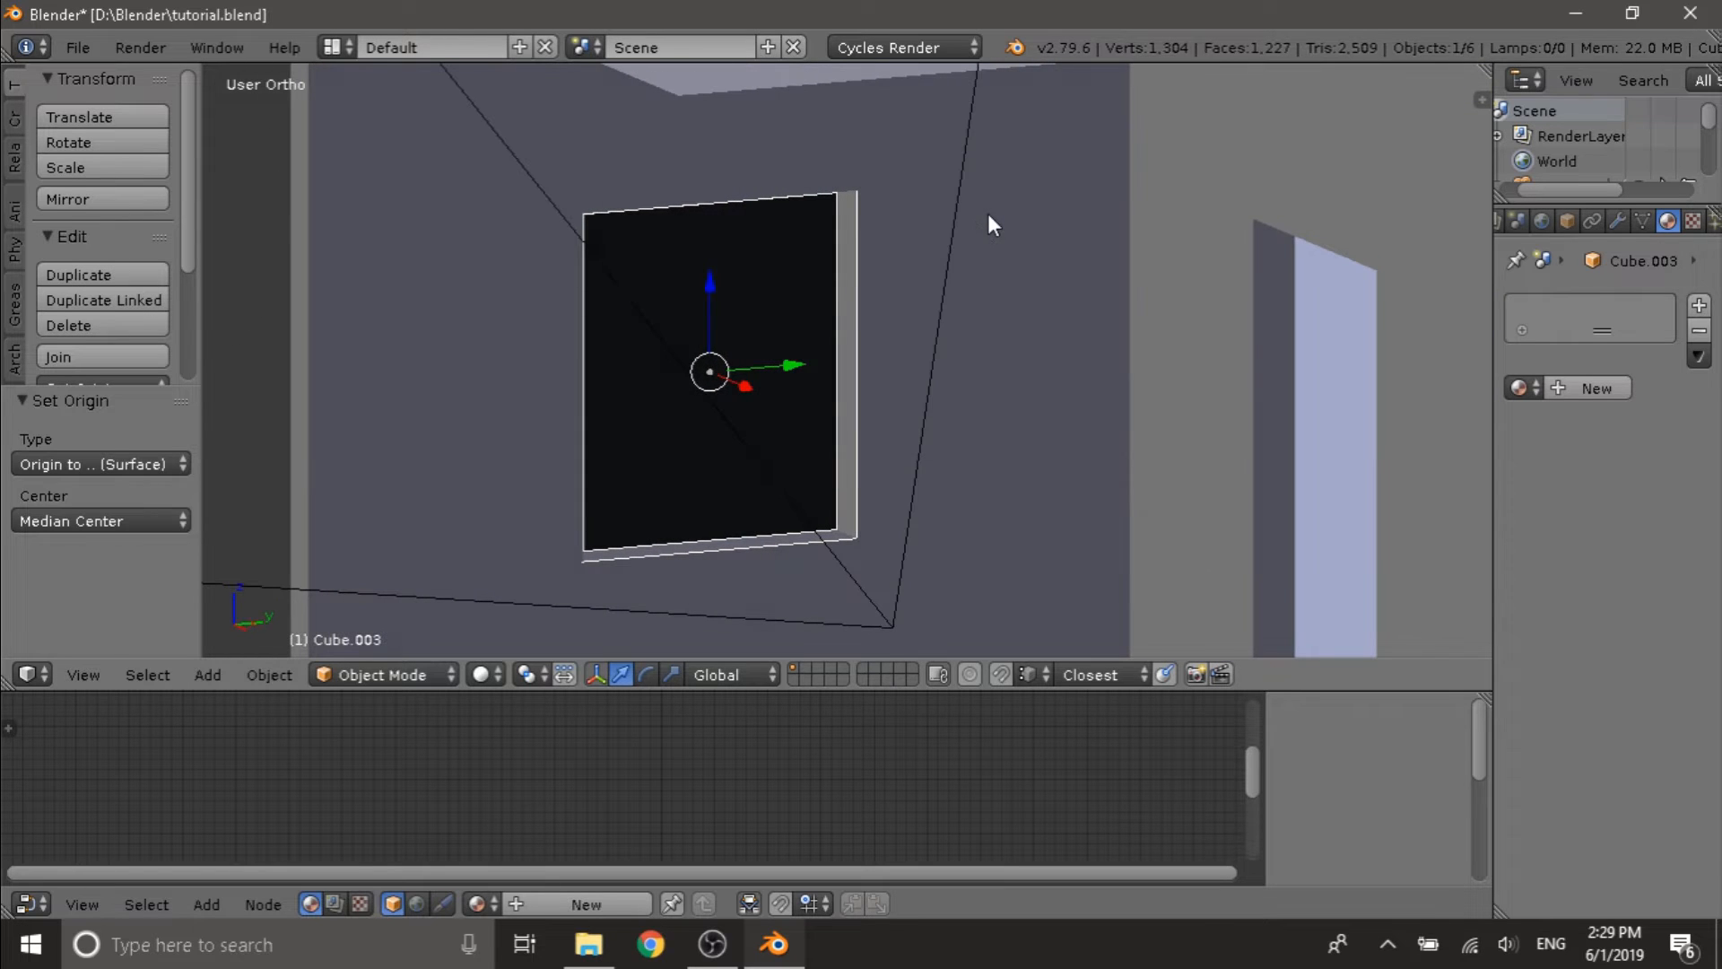
{"action": "type", "text": "s.95"}
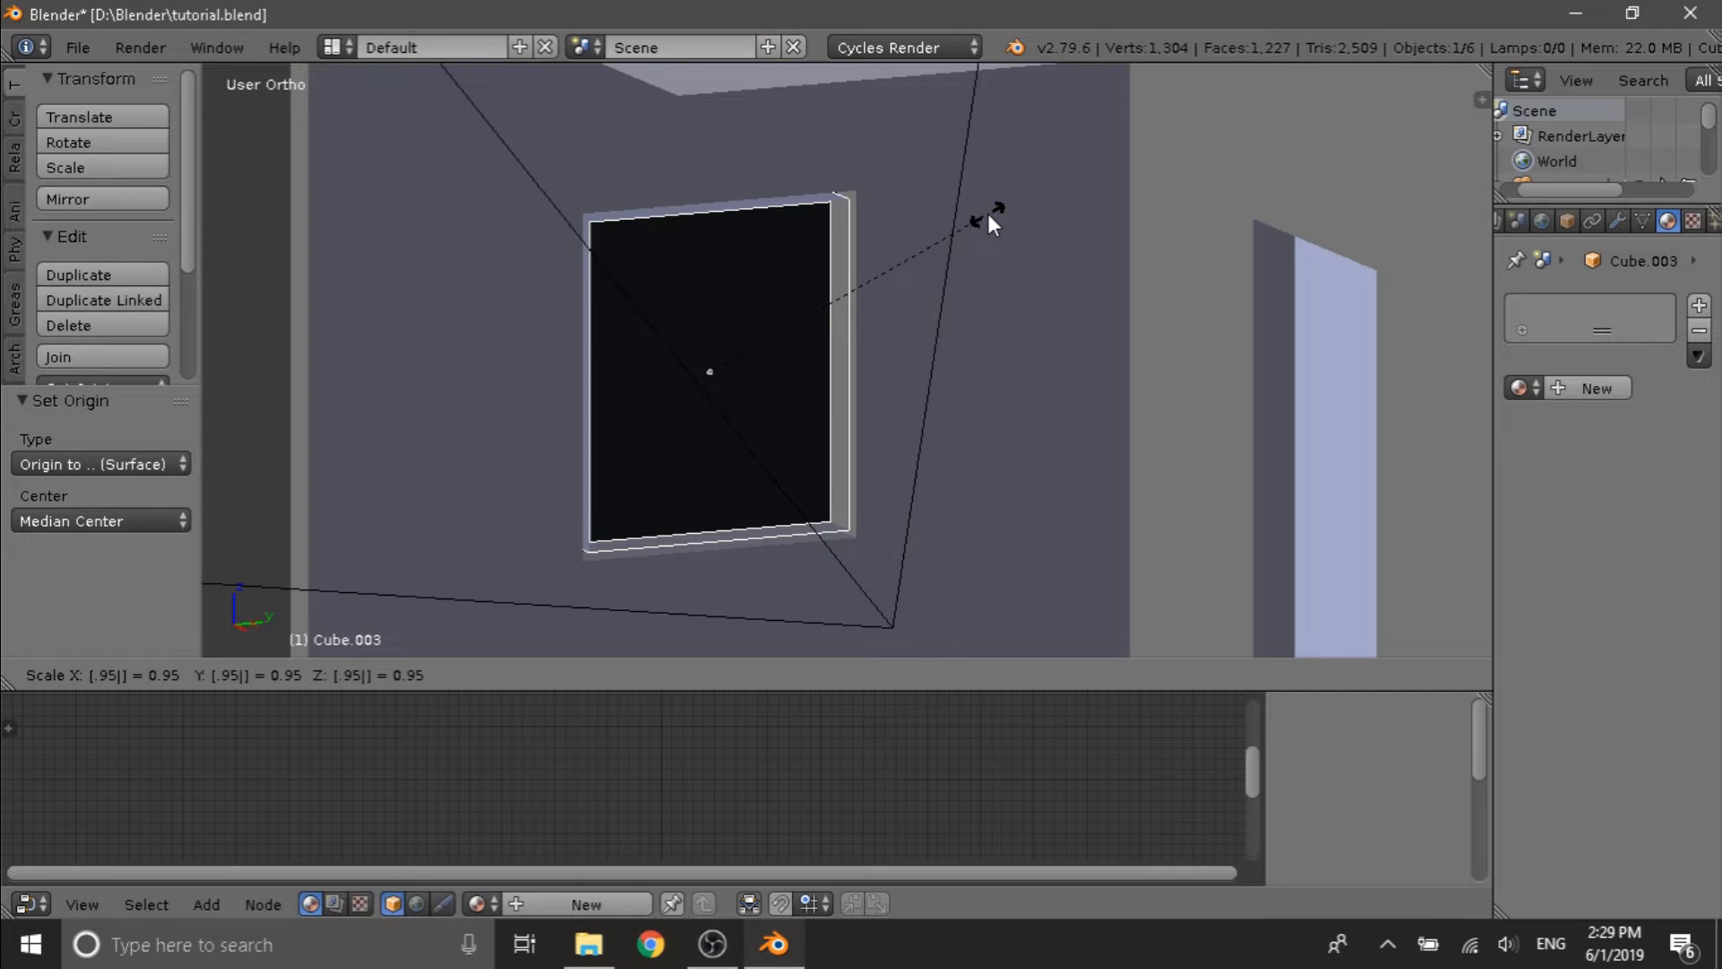
{"action": "key", "text": "Return"}
{"action": "middle_click_drag", "start_coordinate": [907, 257], "coordinate": [897, 310]}
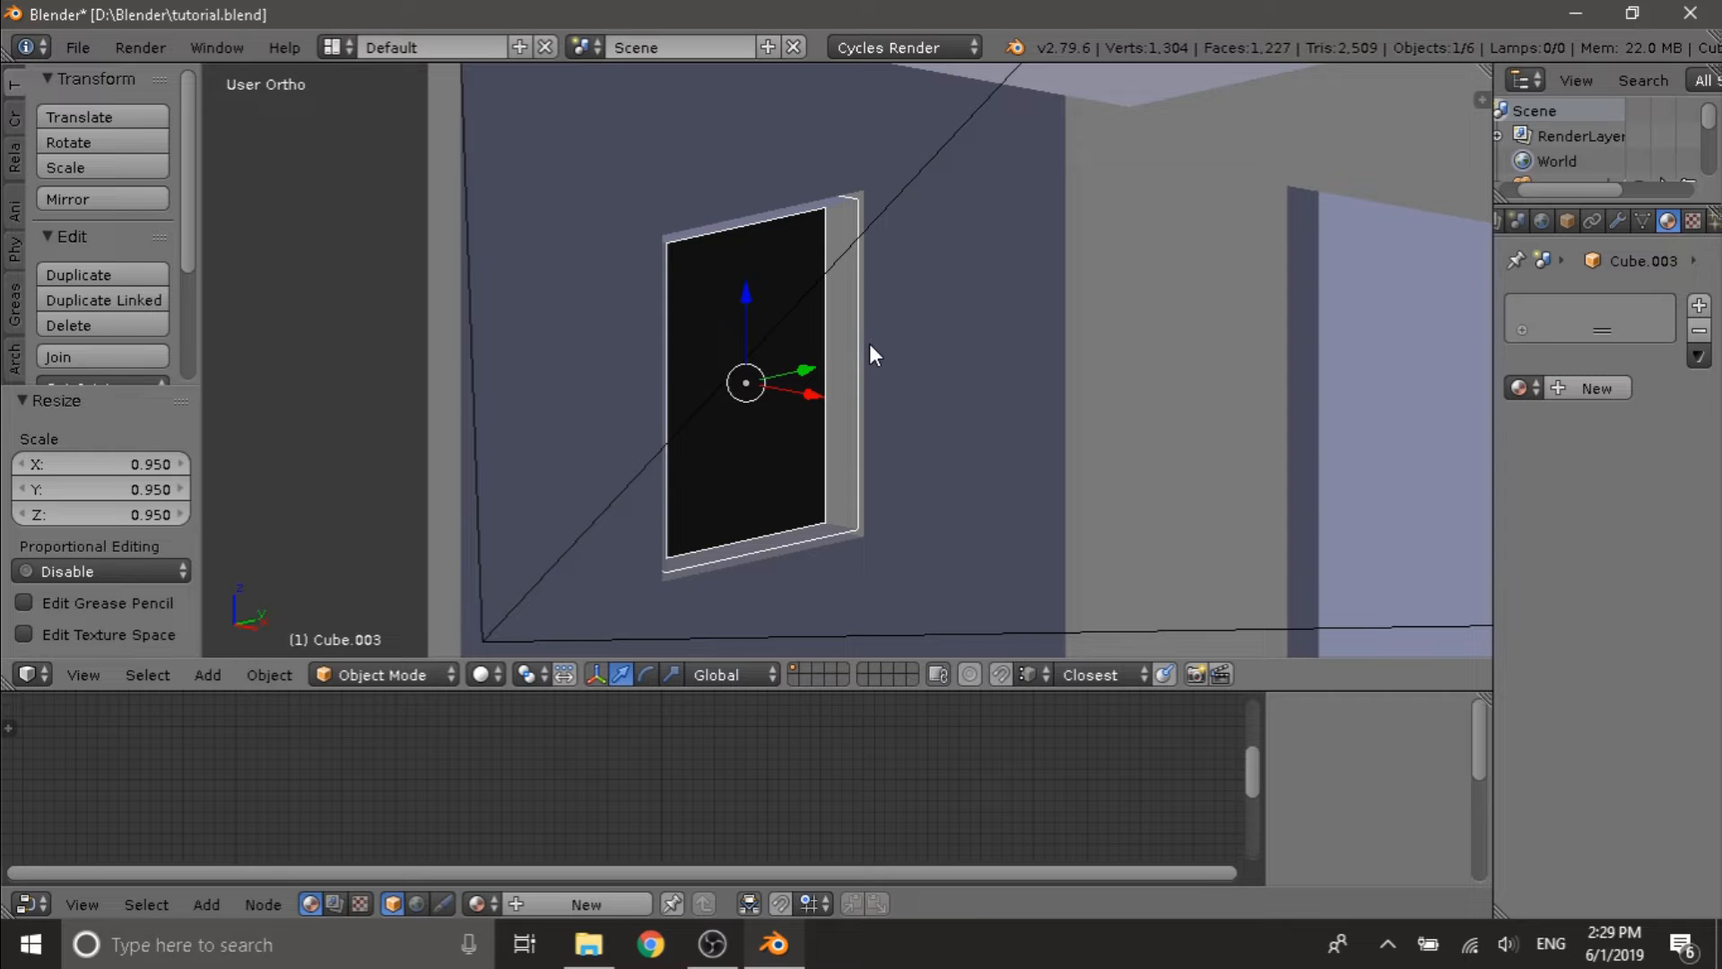
- Enter Edit Mode on the window frame and select its four room-side edges in edge selection mode
{"action": "key", "text": "Tab"}
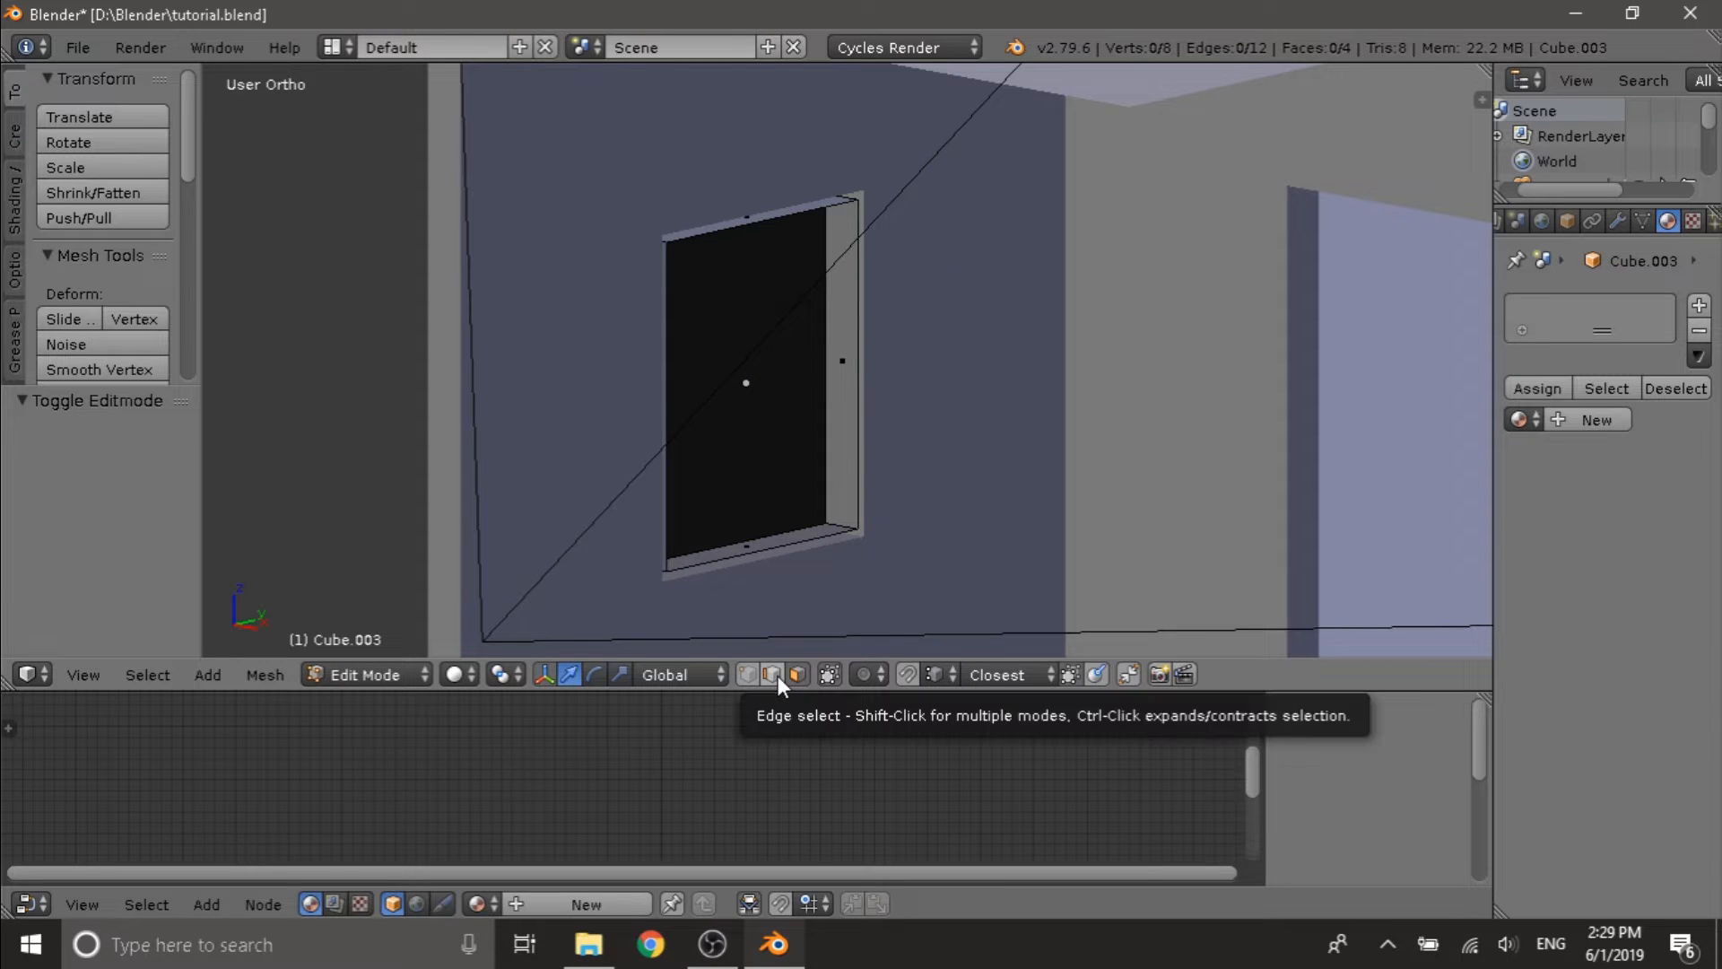
{"action": "middle_click_drag", "start_coordinate": [776, 628], "coordinate": [789, 536]}
{"action": "right_click", "coordinate": [788, 537]}
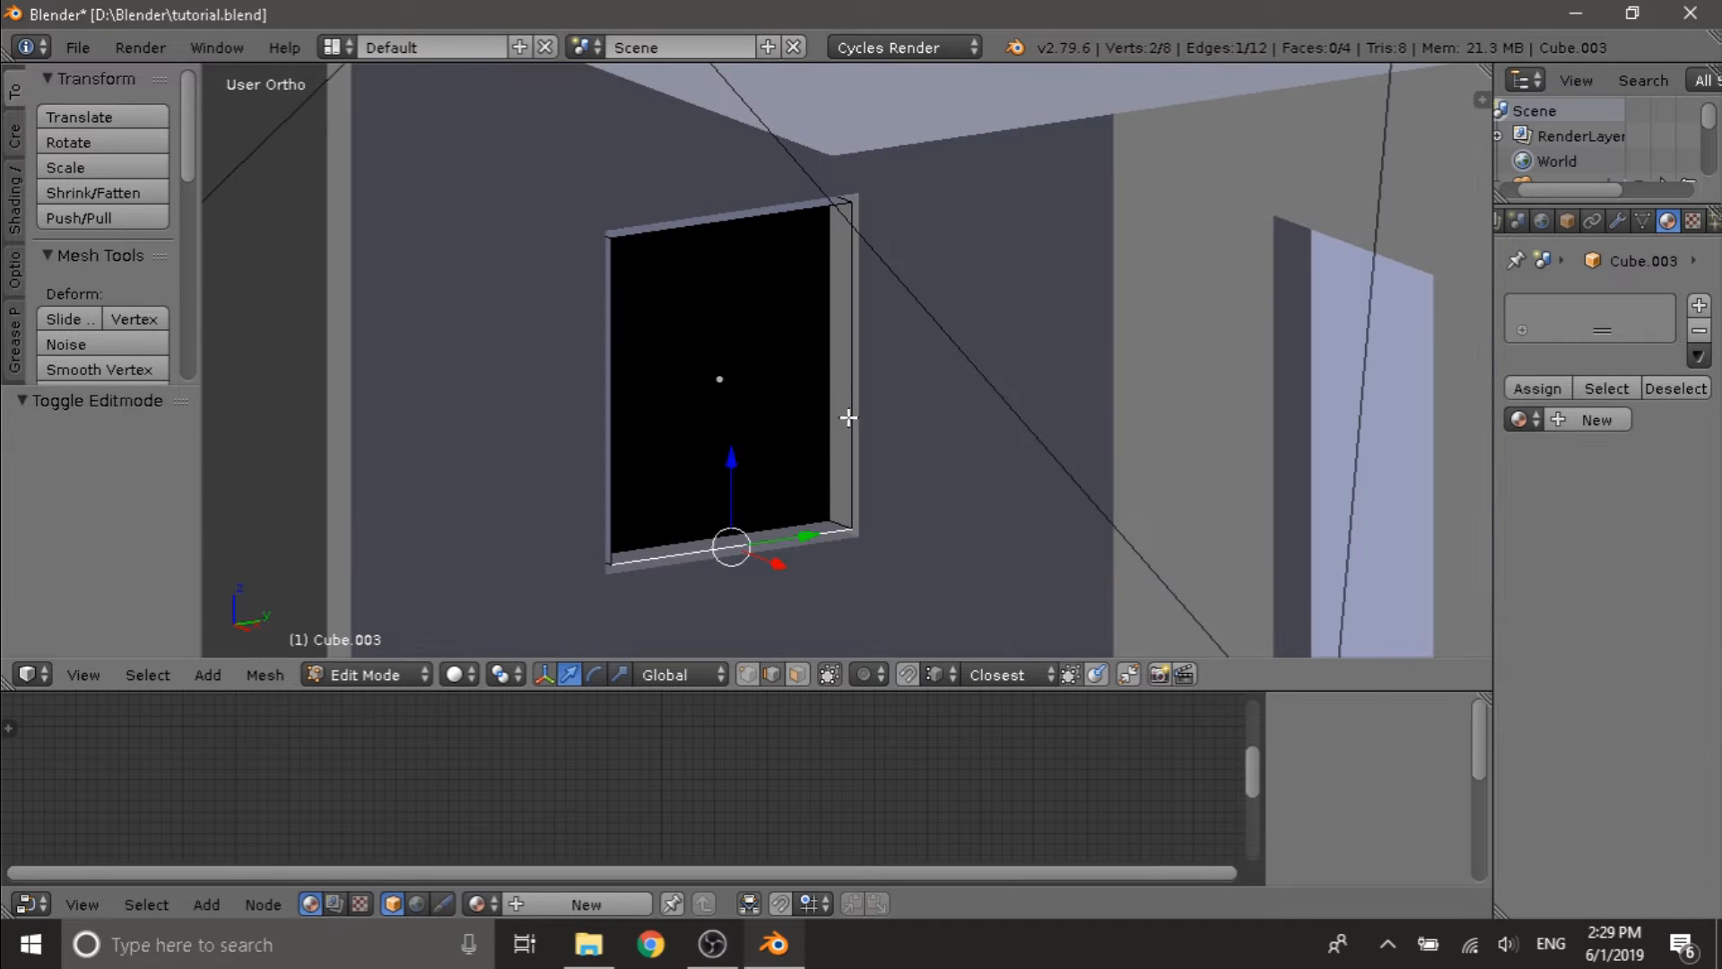
{"action": "right_click", "coordinate": [851, 361], "text": "shift"}
{"action": "right_click", "coordinate": [731, 220], "text": "shift"}
{"action": "right_click", "coordinate": [630, 310], "text": "shift"}
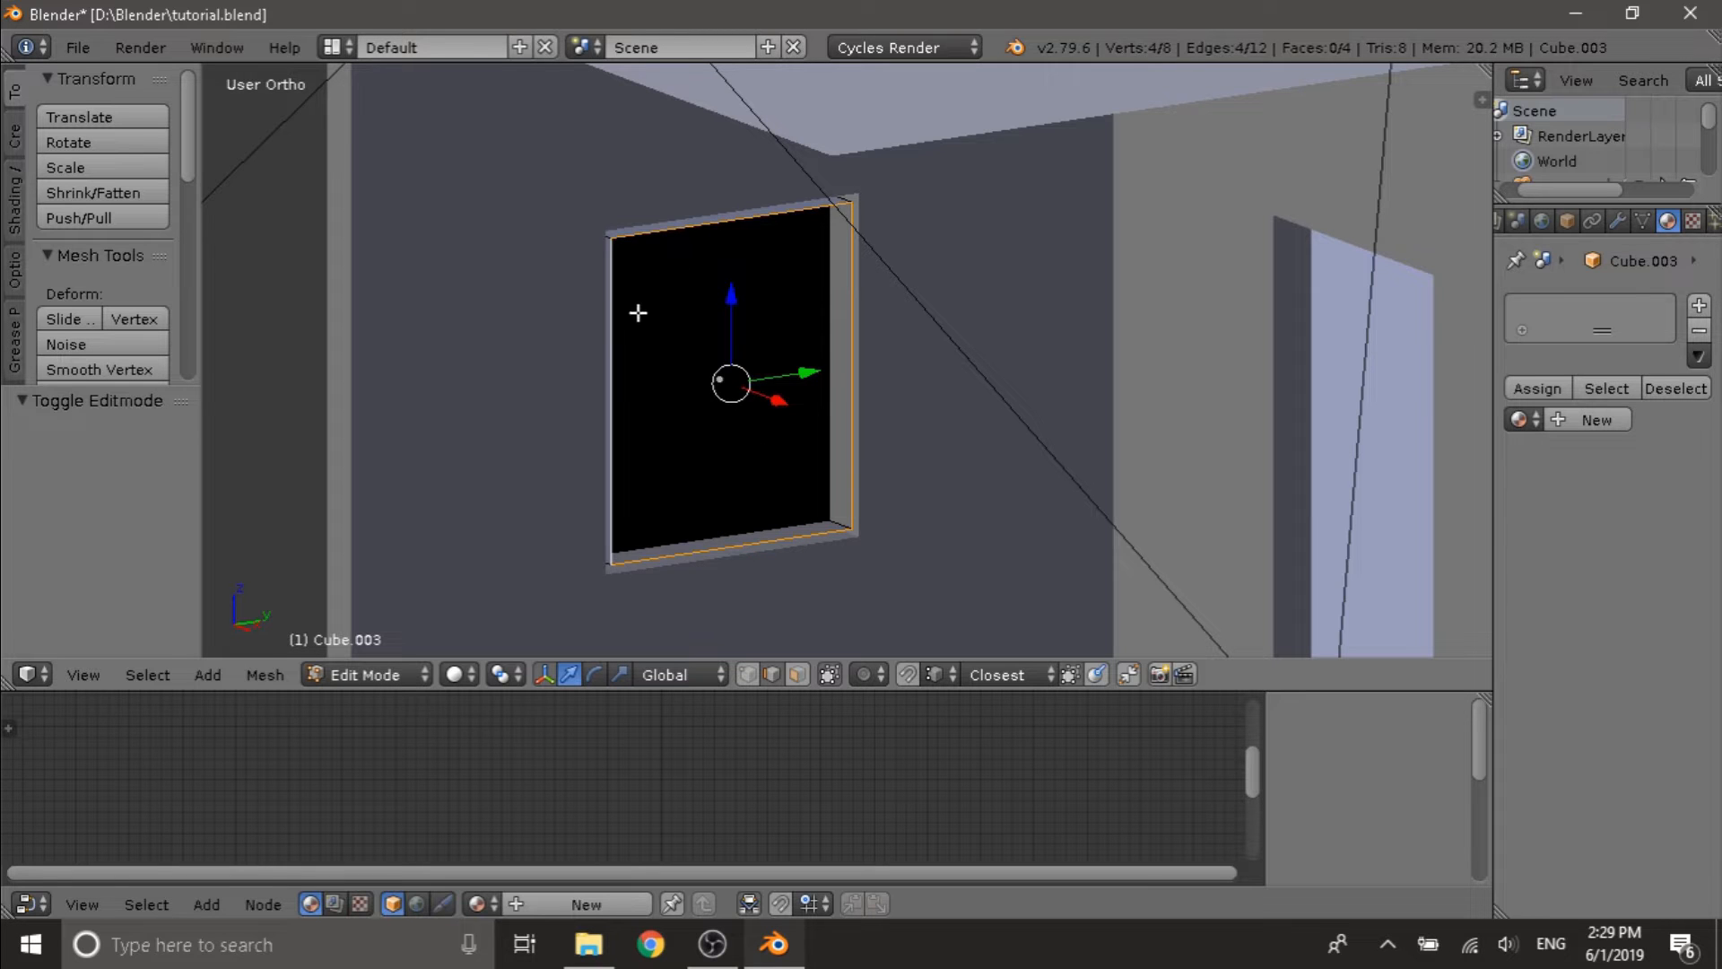
- Move the selected frame edges about 0.051 along X so the frame protrudes into the room
{"action": "middle_click_drag", "start_coordinate": [746, 353], "coordinate": [895, 354]}
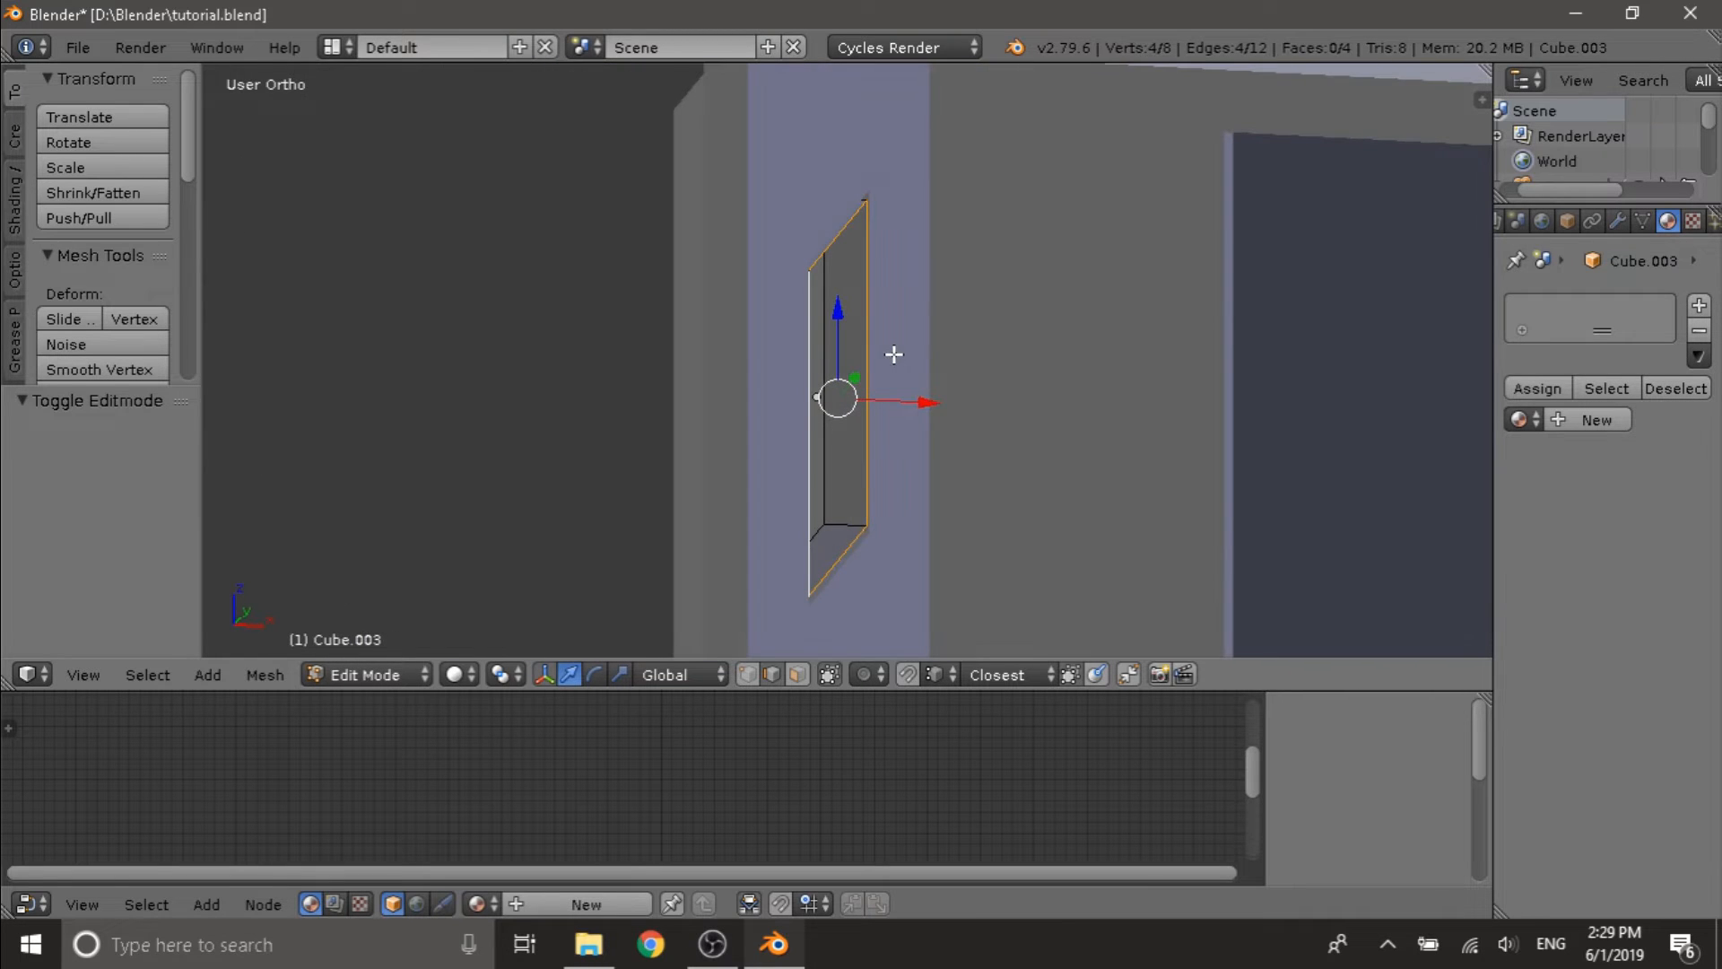
{"action": "key", "text": "KP_1"}
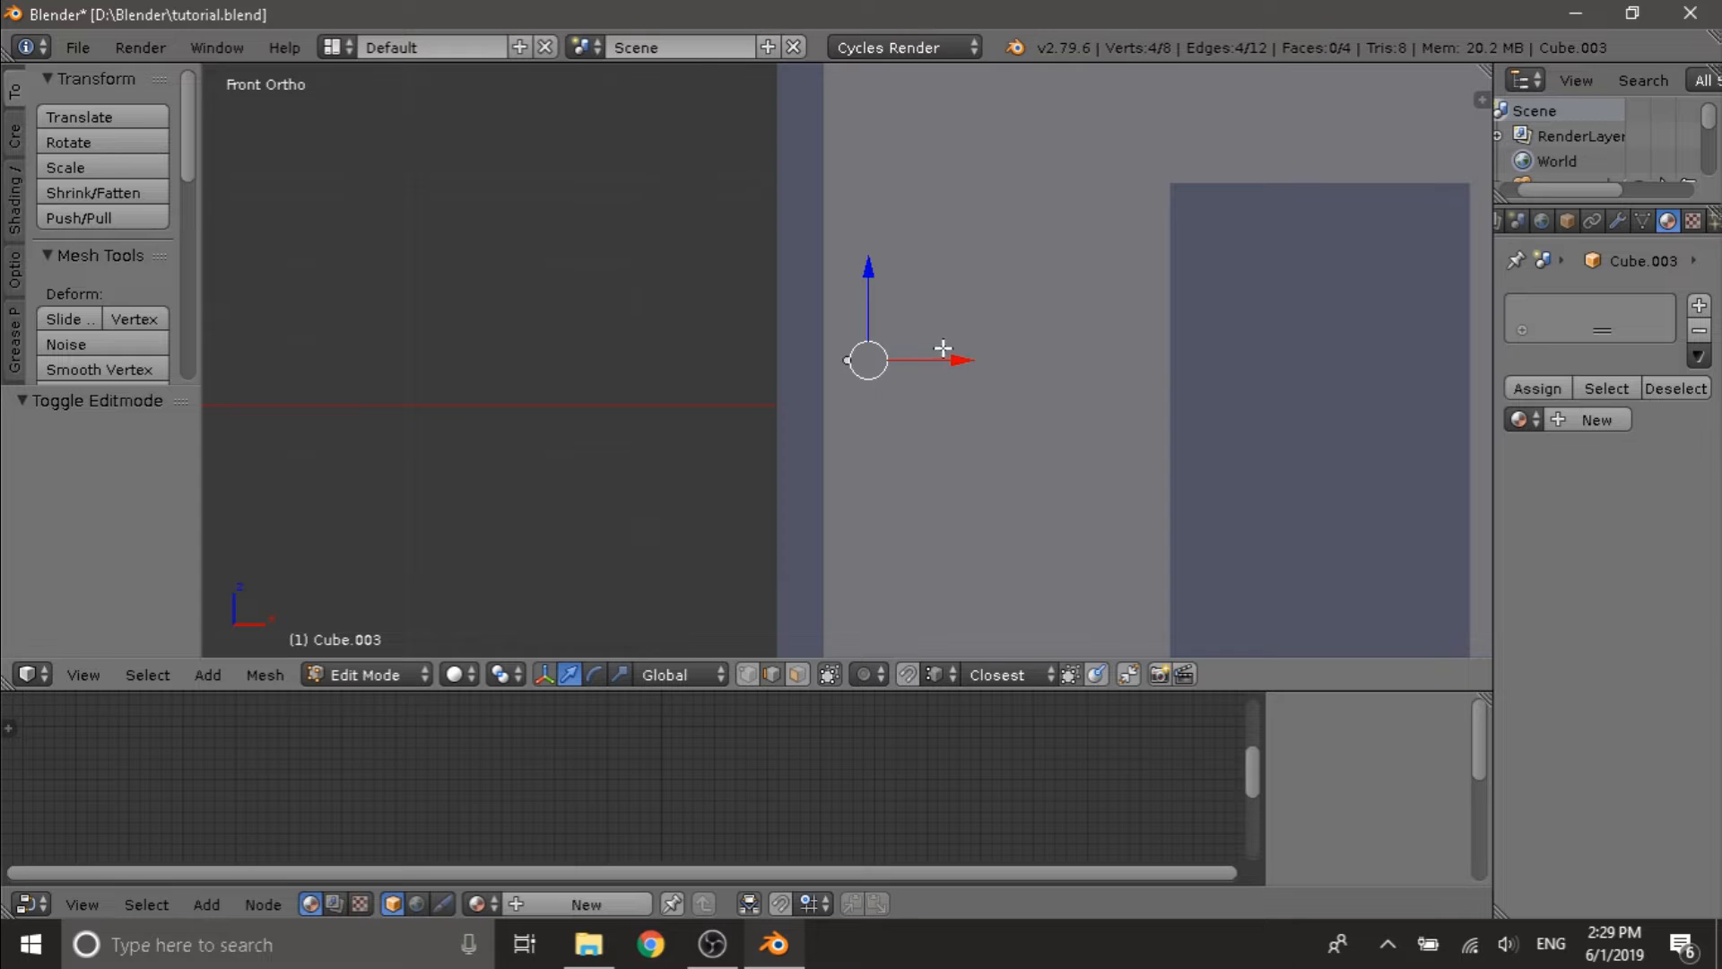
{"action": "key", "text": "z"}
{"action": "scroll", "coordinate": [942, 355], "scroll_direction": "up", "scroll_amount": 3}
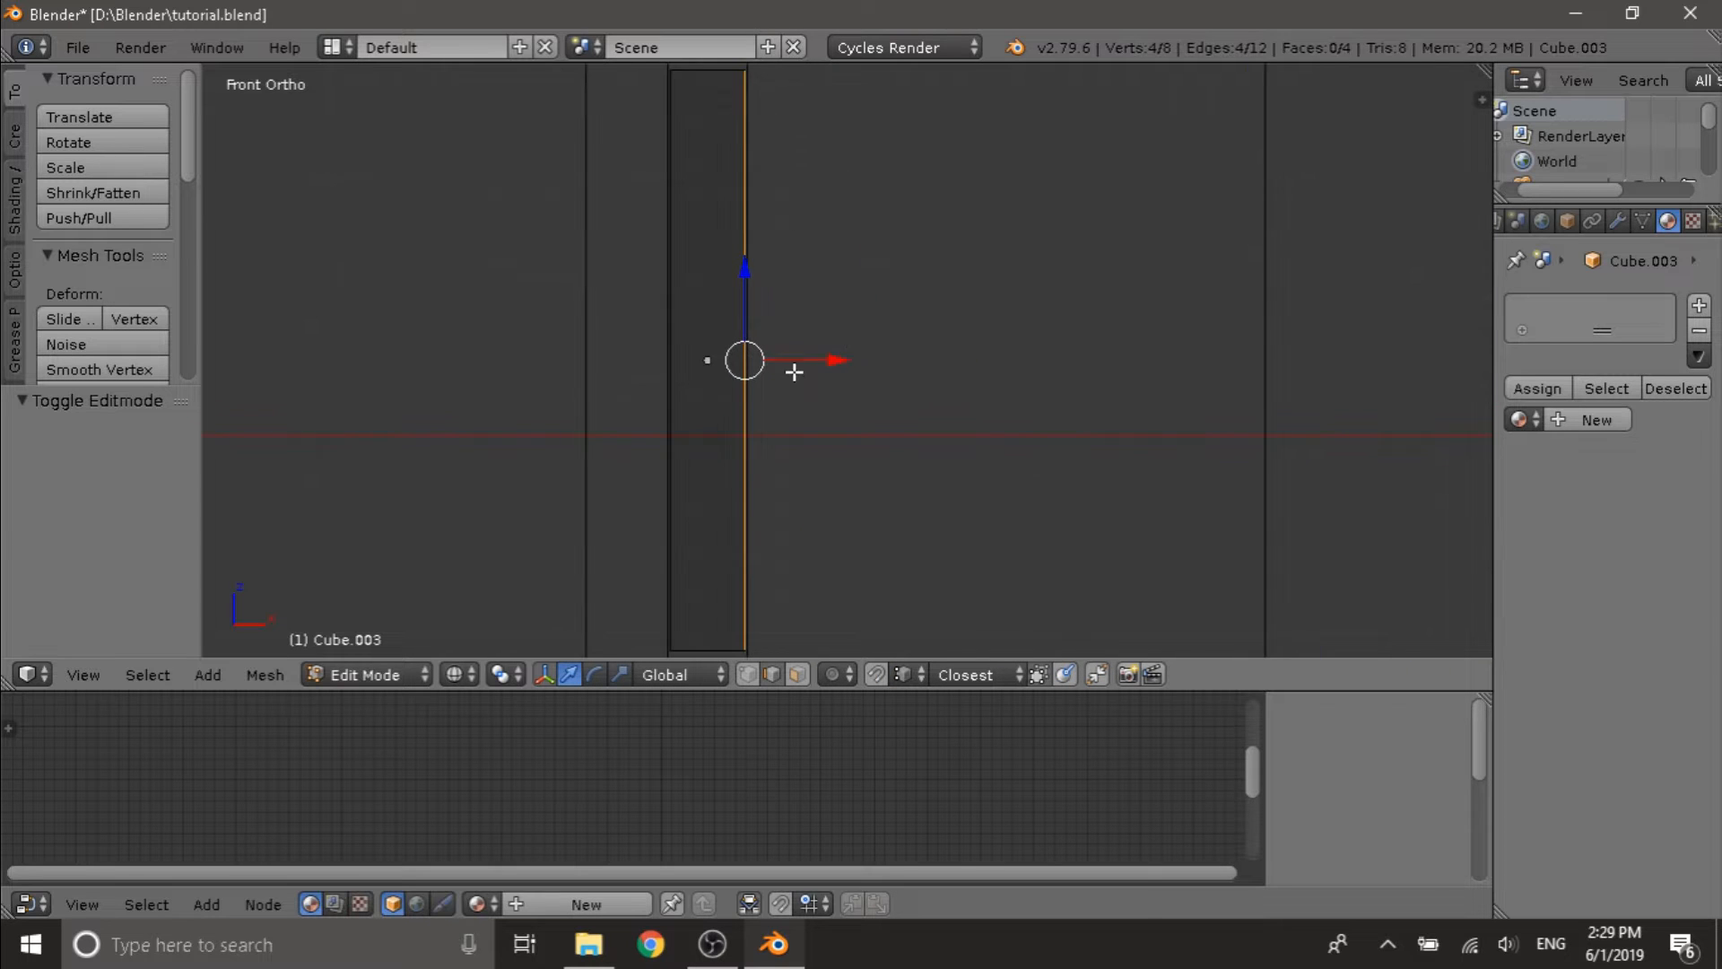
{"action": "scroll", "coordinate": [772, 422], "scroll_direction": "down", "scroll_amount": 4, "text": "shift"}
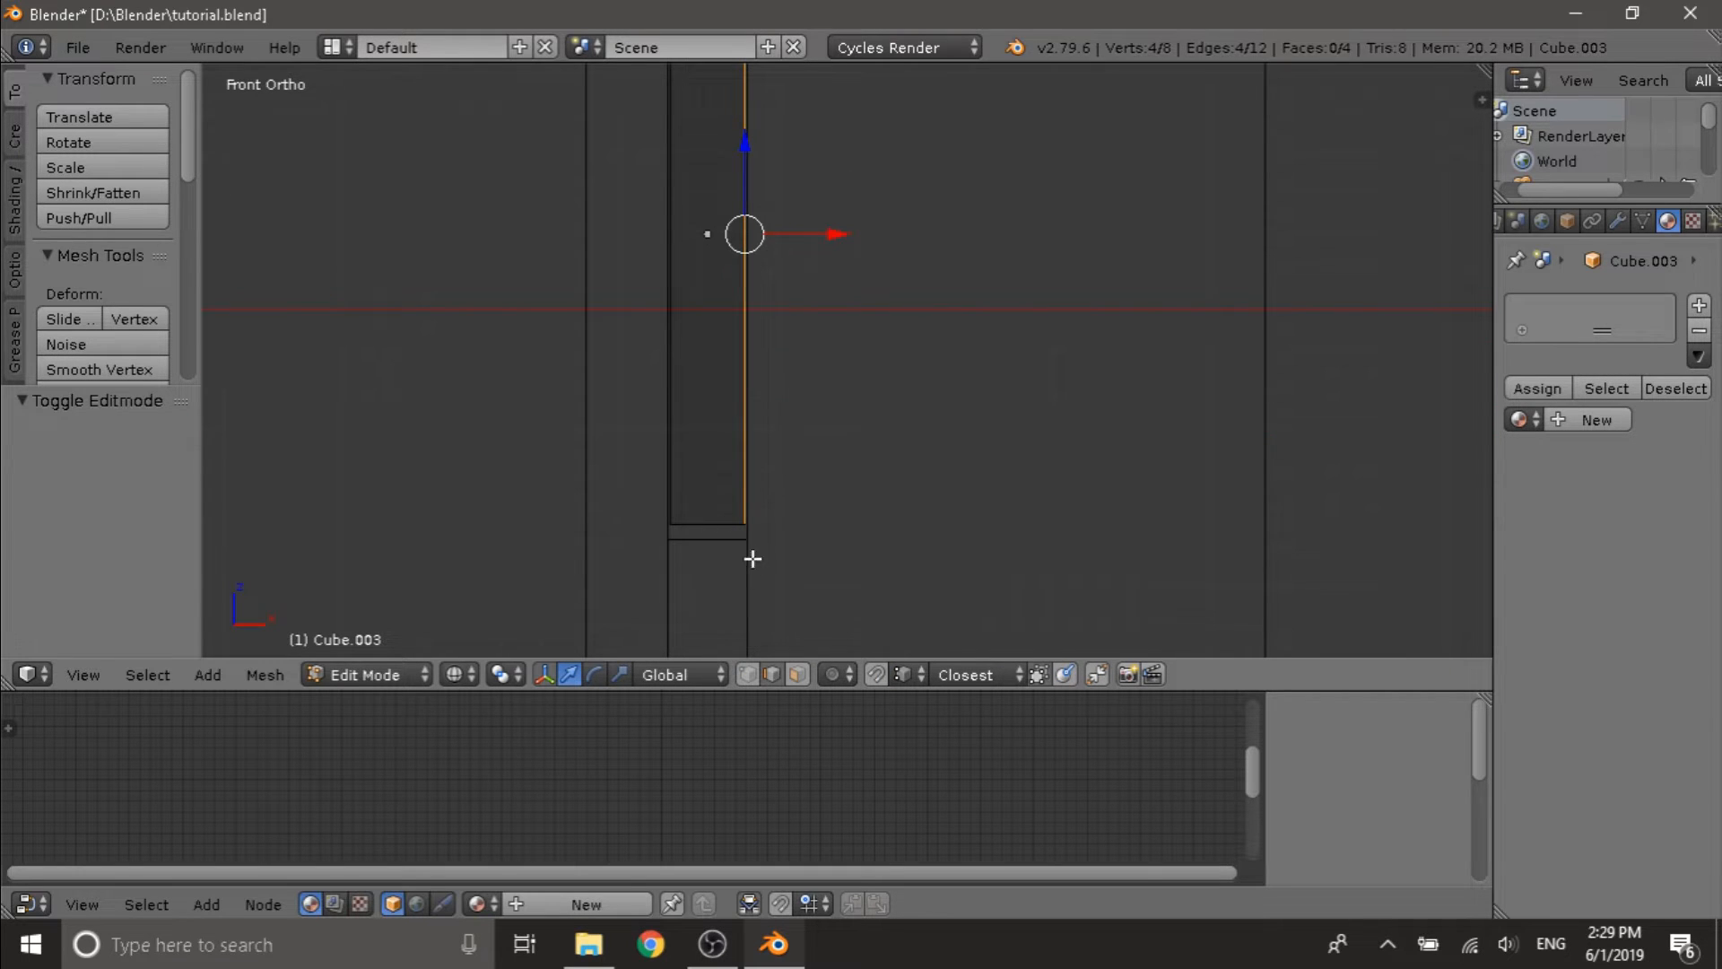
{"action": "left_click_drag", "start_coordinate": [795, 235], "coordinate": [815, 235]}
{"action": "scroll", "coordinate": [807, 475], "scroll_direction": "down", "scroll_amount": 3}
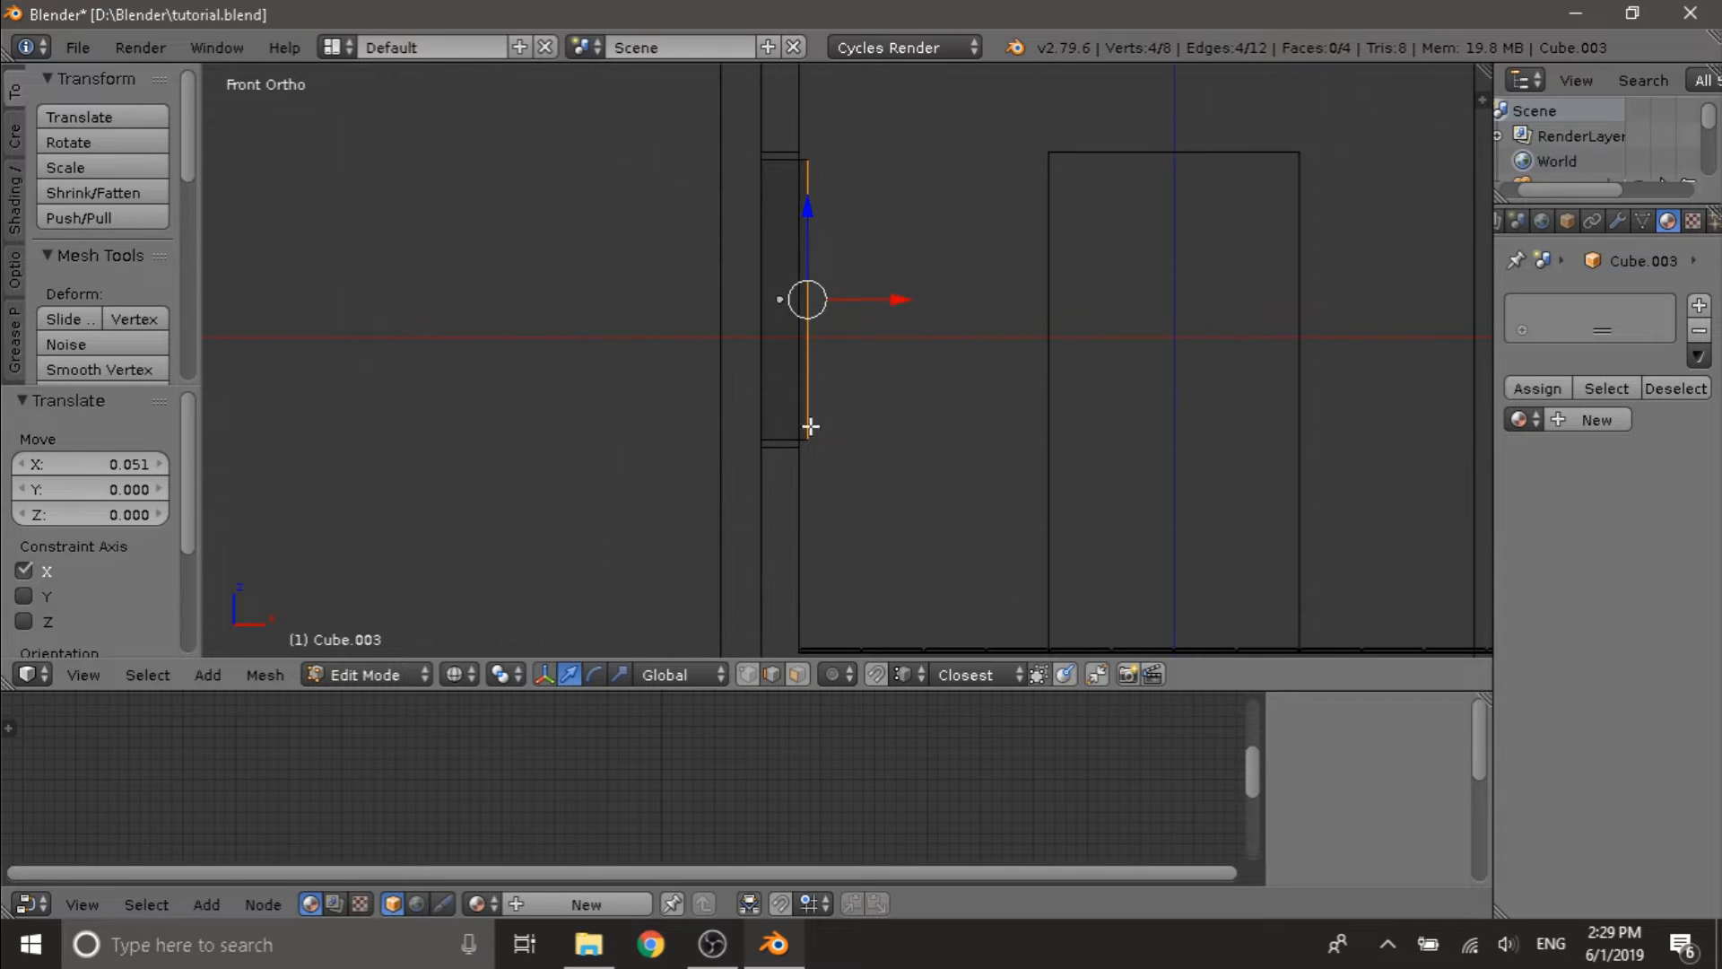
- Extrude the four frame edges in place and scale the new edges outward by about 1.116 to form a flat rim
{"action": "mouse_move", "coordinate": [930, 324]}
{"action": "middle_mouse_down"}
{"action": "mouse_move", "coordinate": [822, 380]}
{"action": "mouse_move", "coordinate": [750, 385]}
{"action": "mouse_move", "coordinate": [604, 324]}
{"action": "middle_mouse_up"}
{"action": "key", "text": "z"}
{"action": "key", "text": "KP_3"}
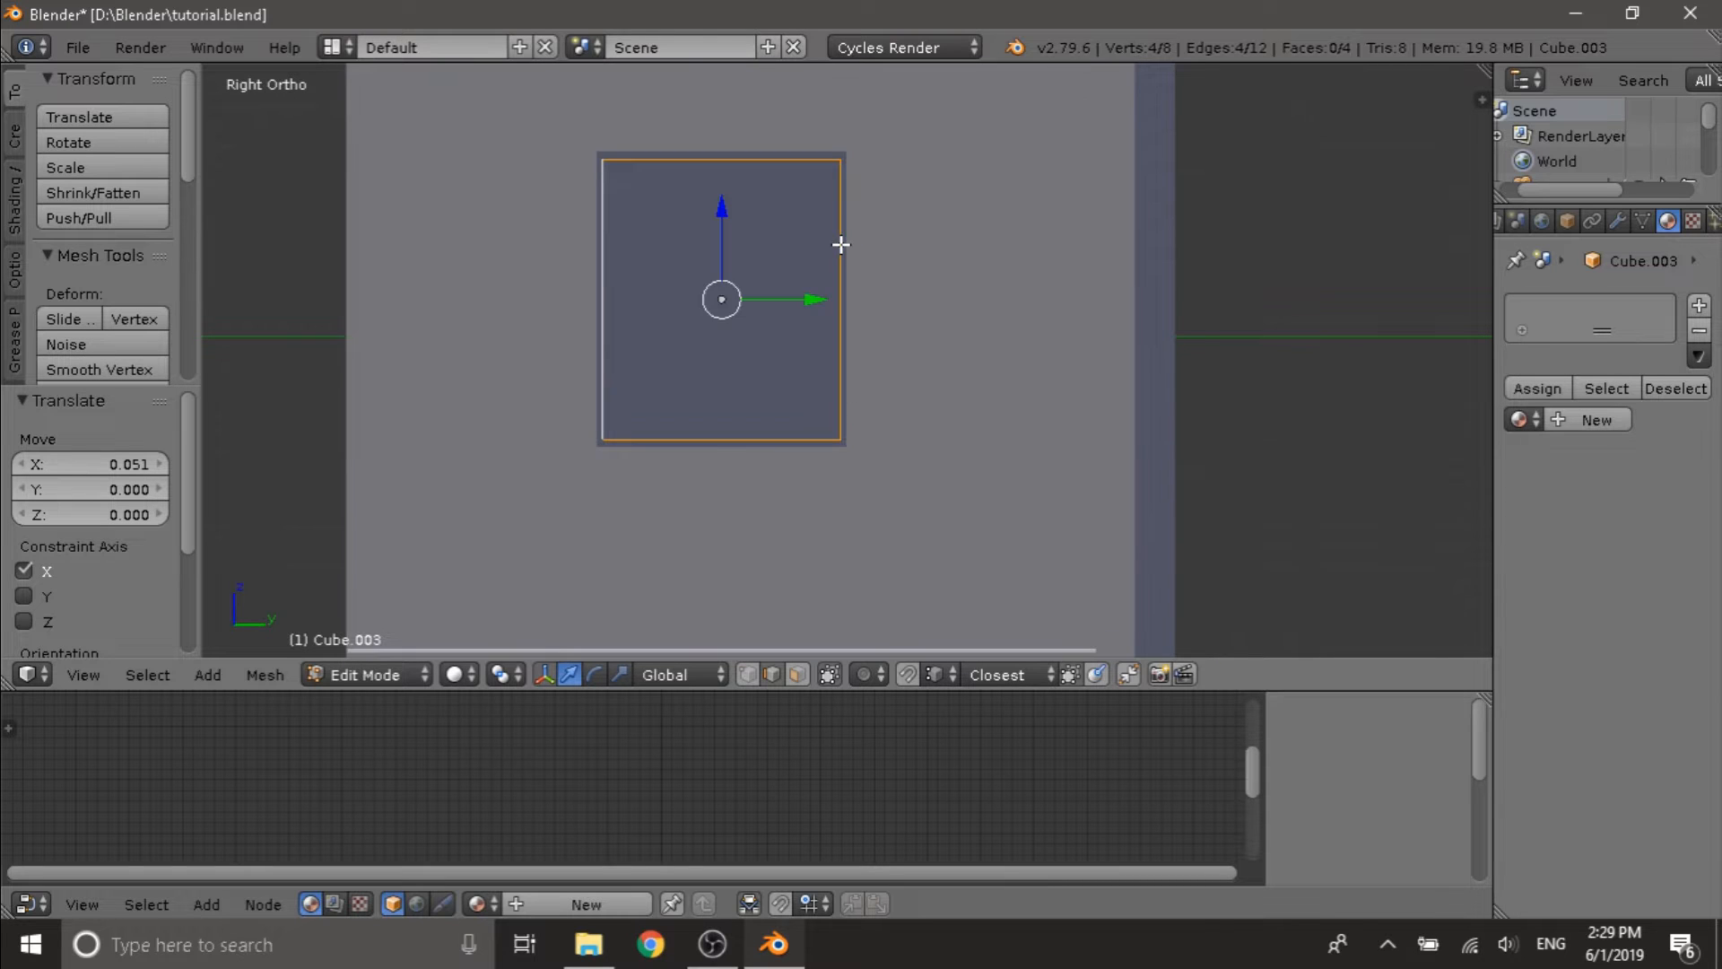
{"action": "key", "text": "e"}
{"action": "right_click", "coordinate": [841, 244]}
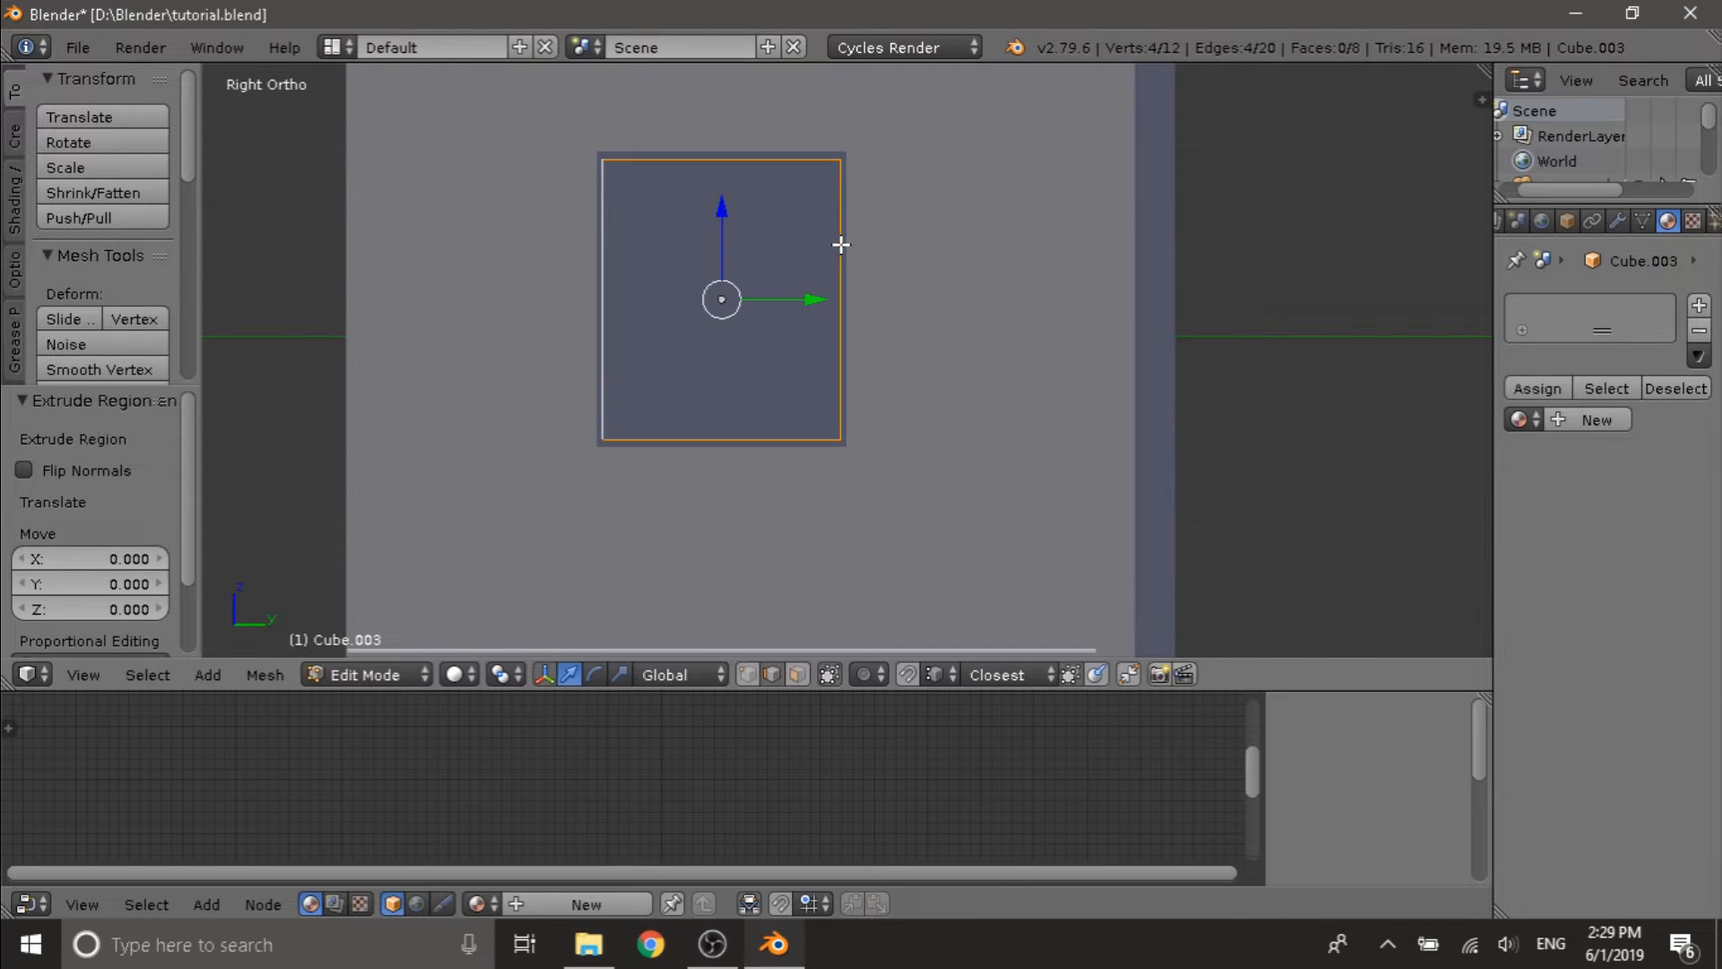
{"action": "key", "text": "s"}
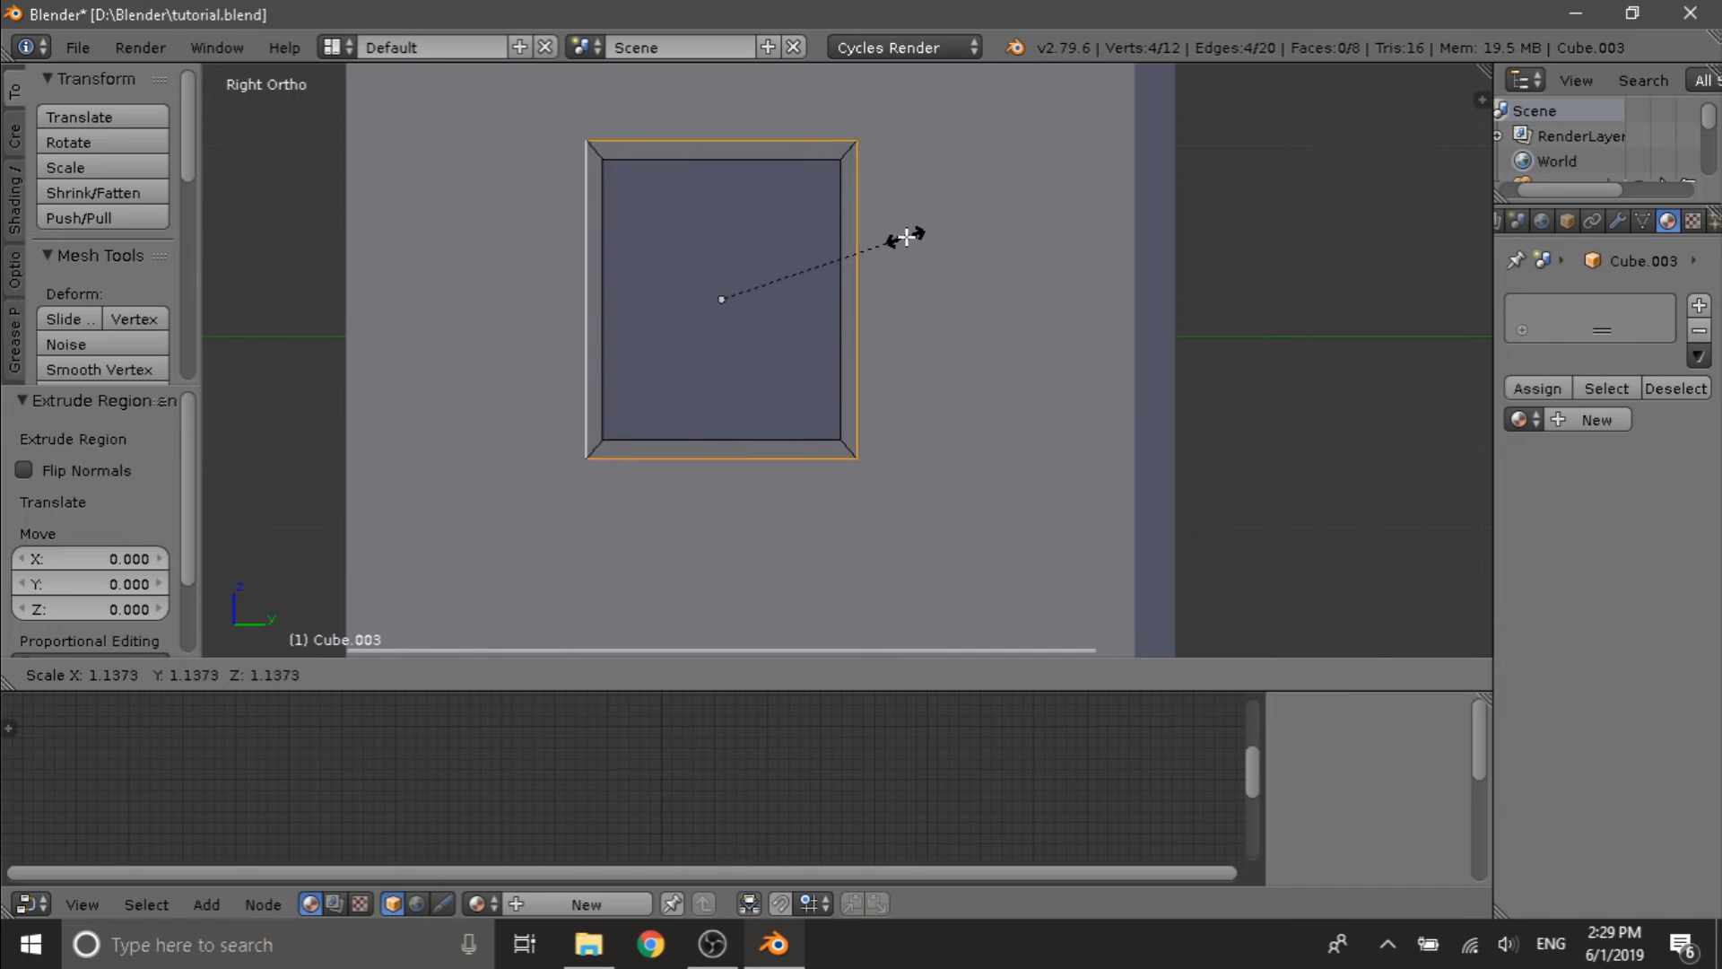
{"action": "left_click", "coordinate": [903, 237]}
- Widen the rim's outer edges by scaling them along Y by about 1.042
{"action": "key", "text": "s"}
{"action": "key", "text": "x"}
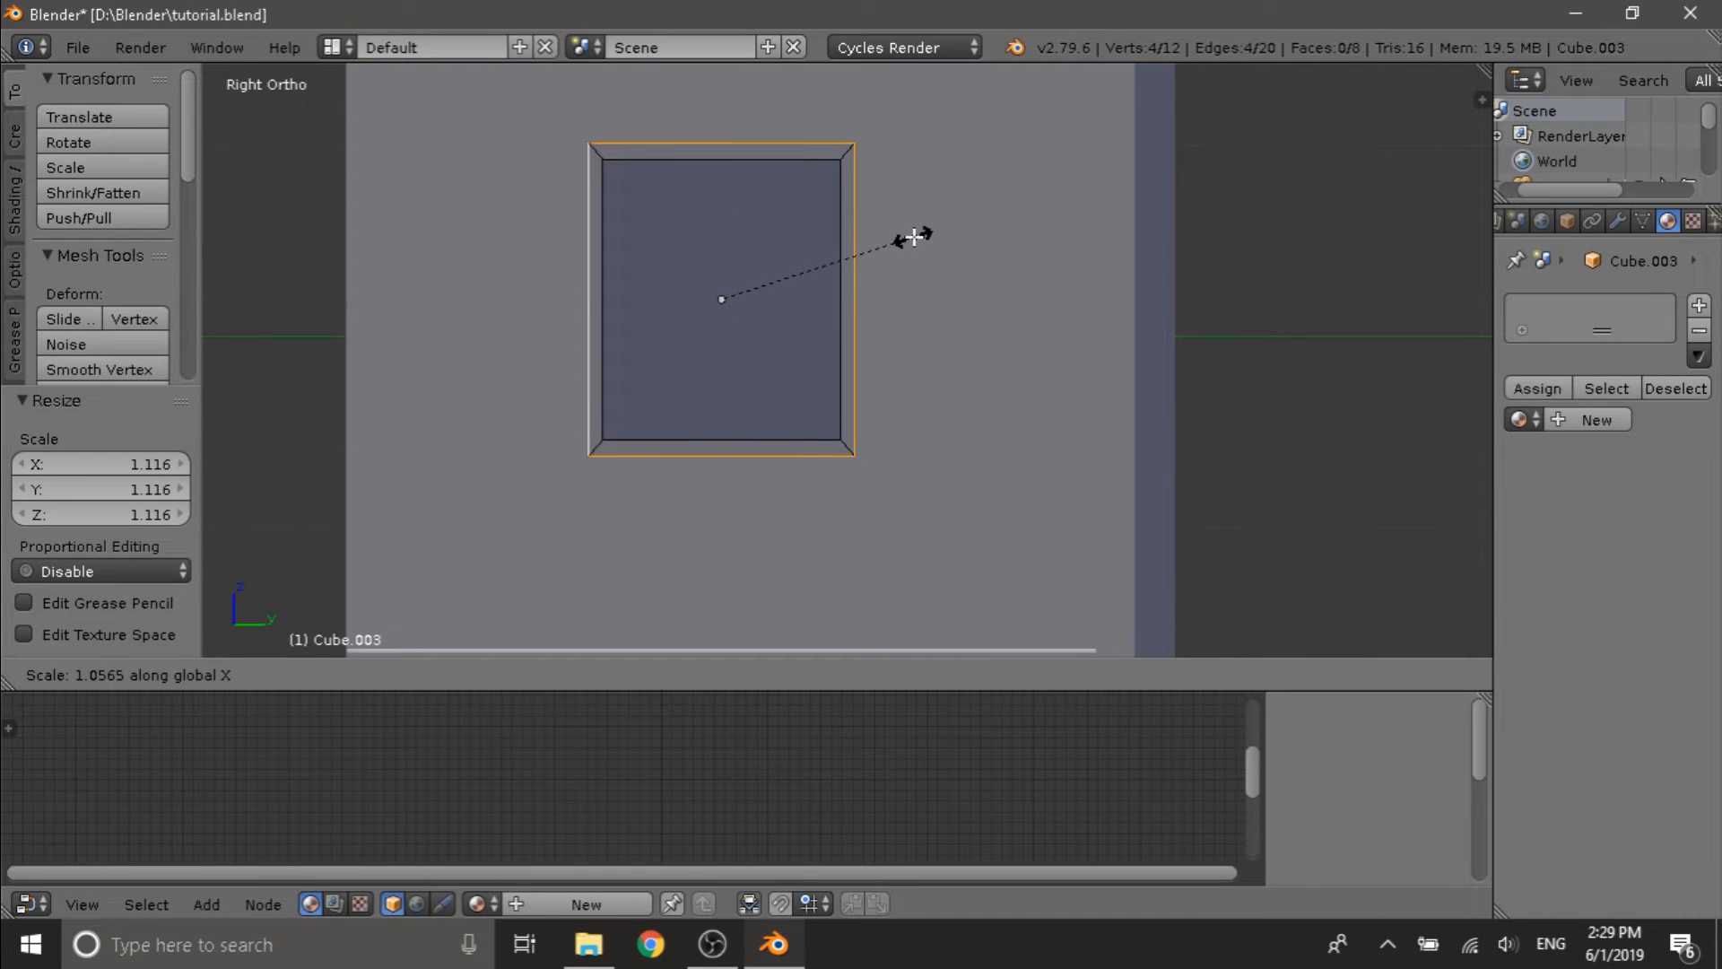
{"action": "key", "text": "y"}
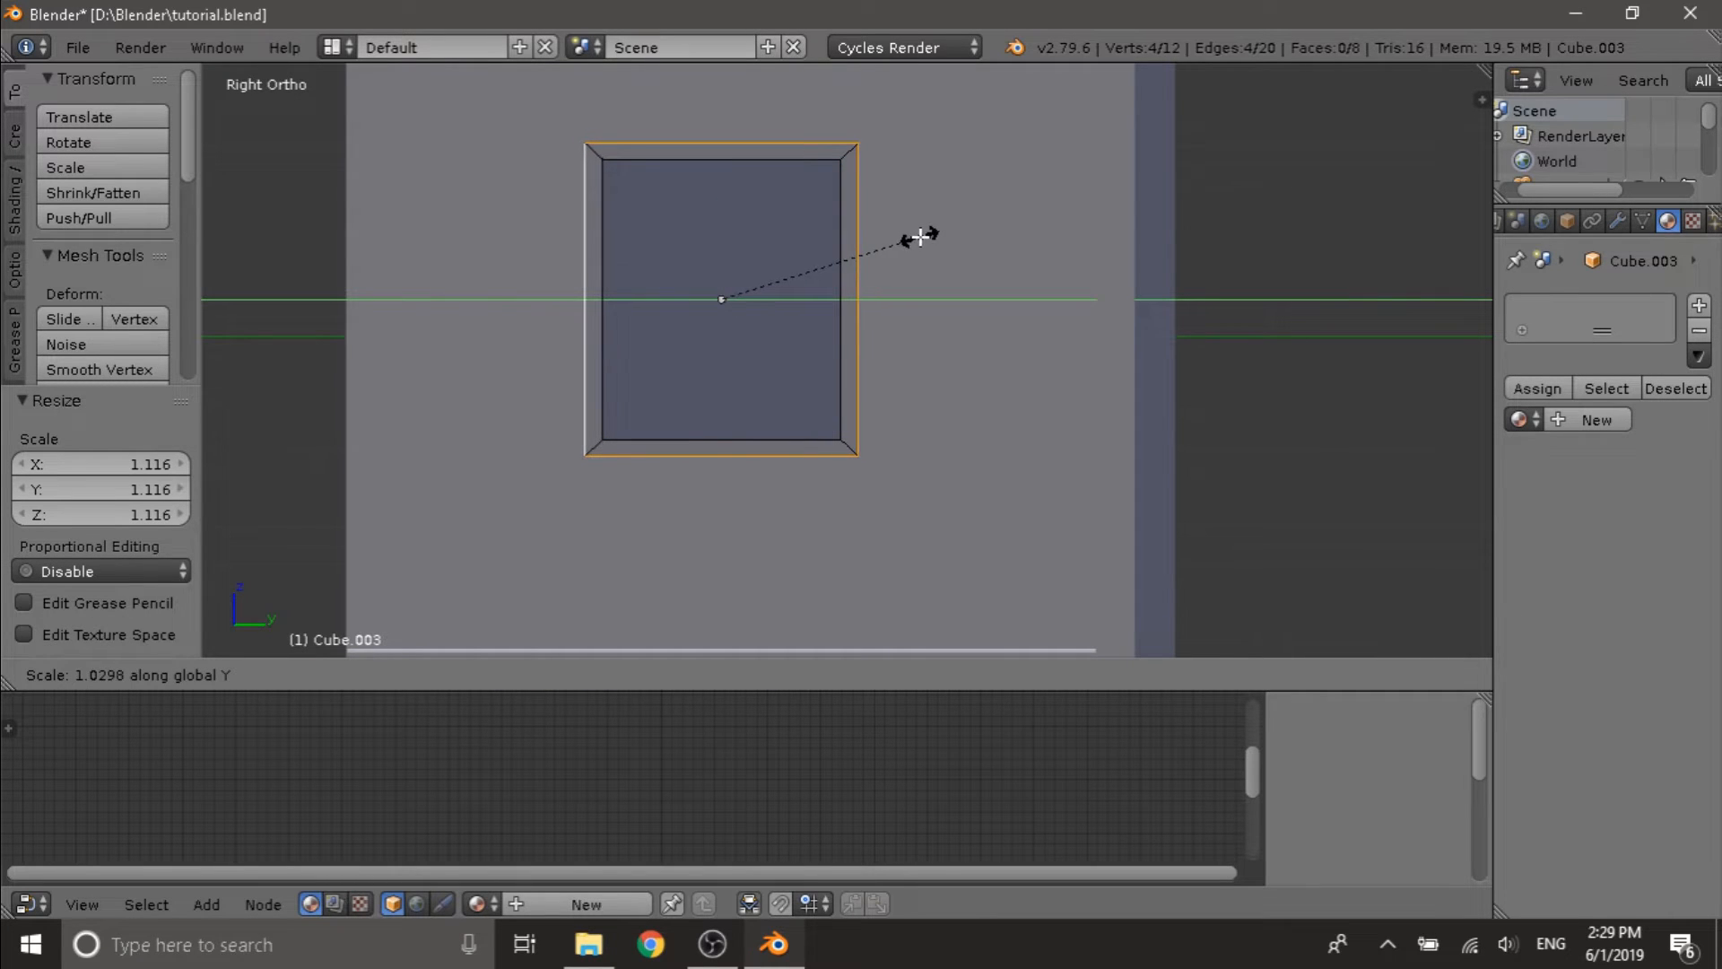
{"action": "left_click", "coordinate": [923, 236]}
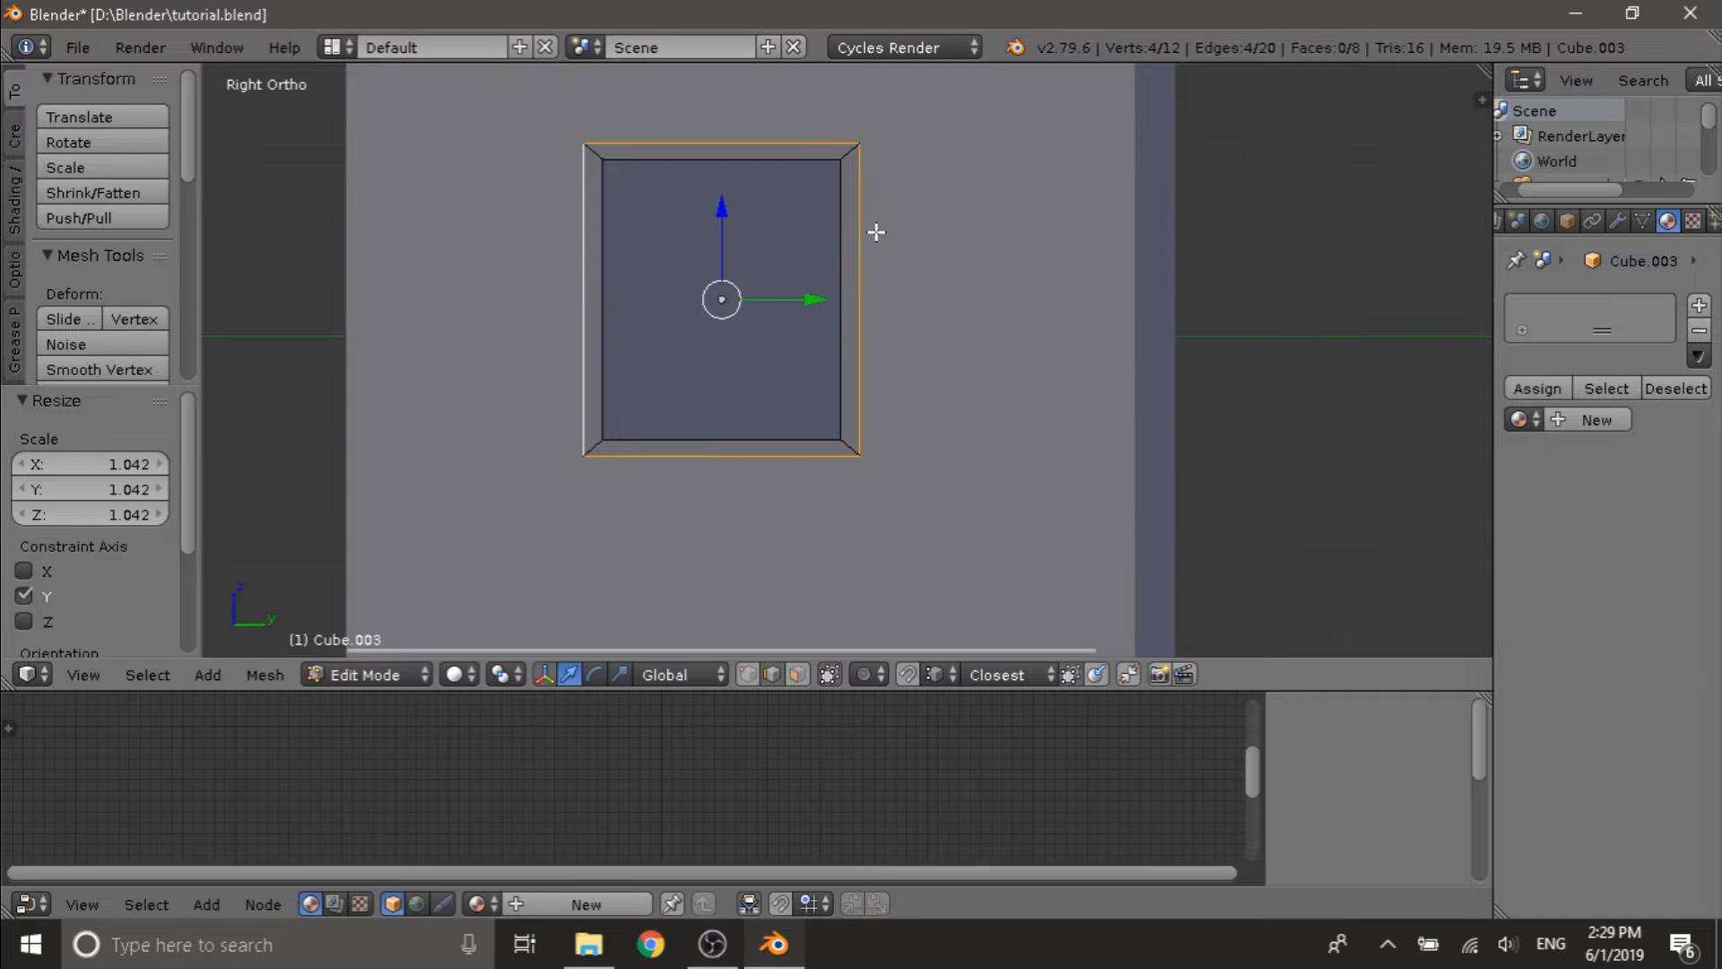
- Extrude the rim's outer edges and move them about -0.126 along X back into the wall
{"action": "middle_click_drag", "start_coordinate": [877, 230], "coordinate": [867, 345]}
{"action": "key", "text": "e"}
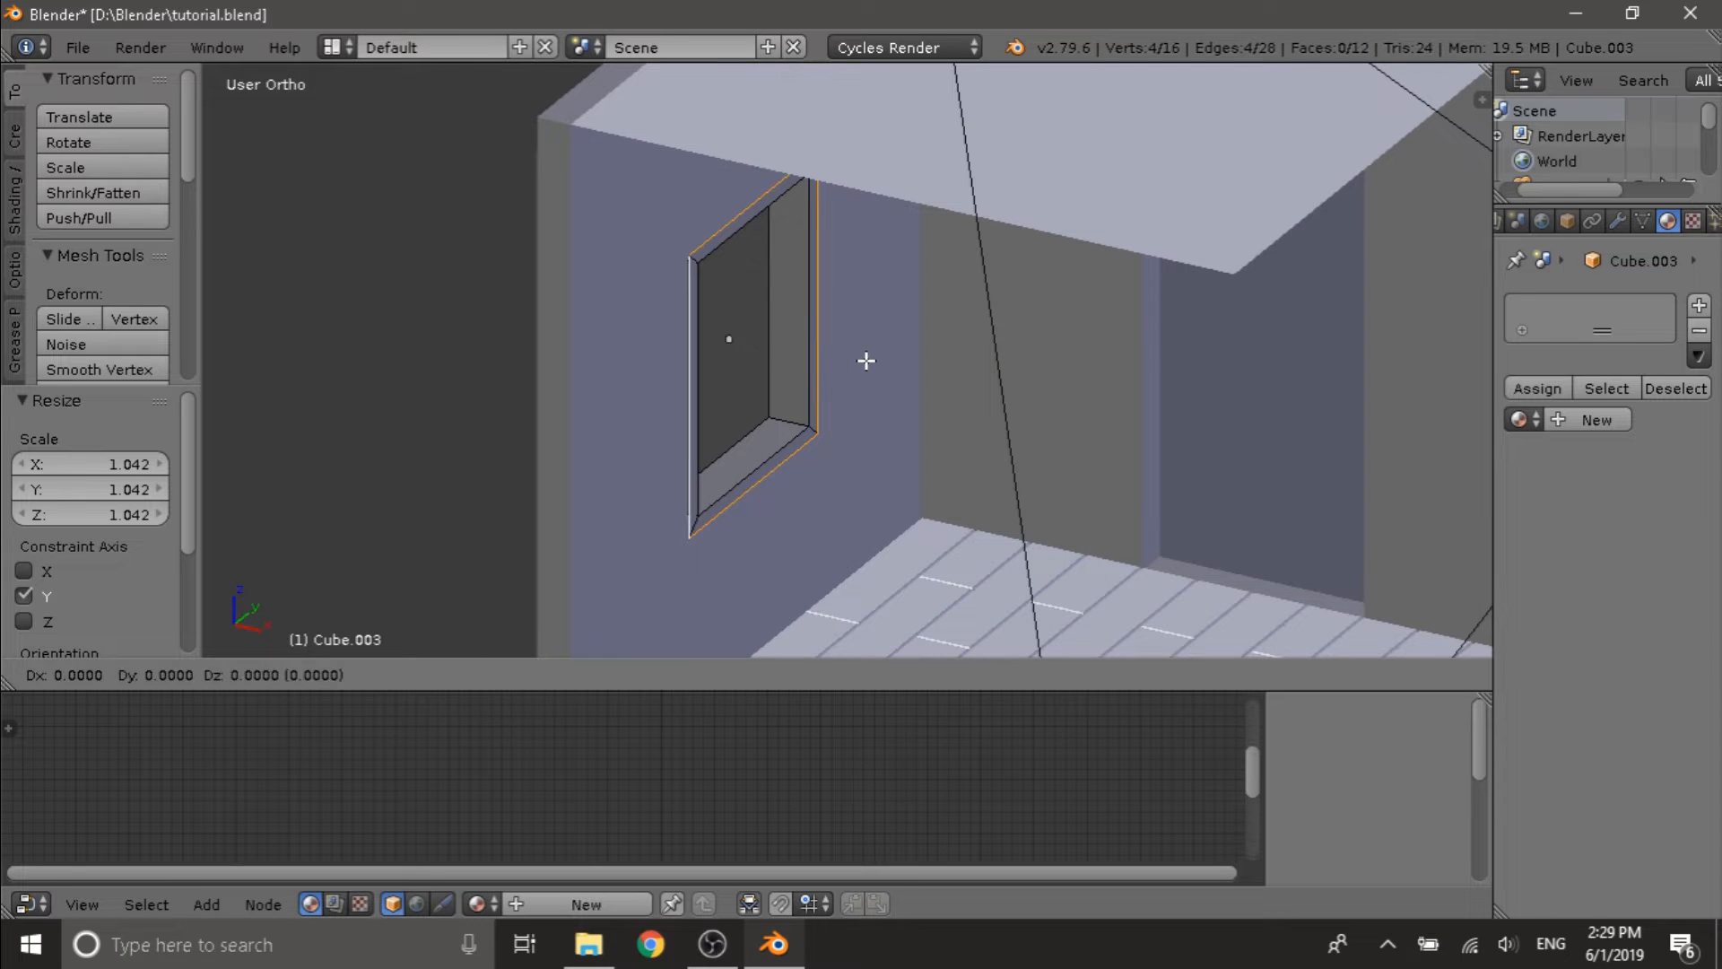
{"action": "right_click", "coordinate": [866, 361]}
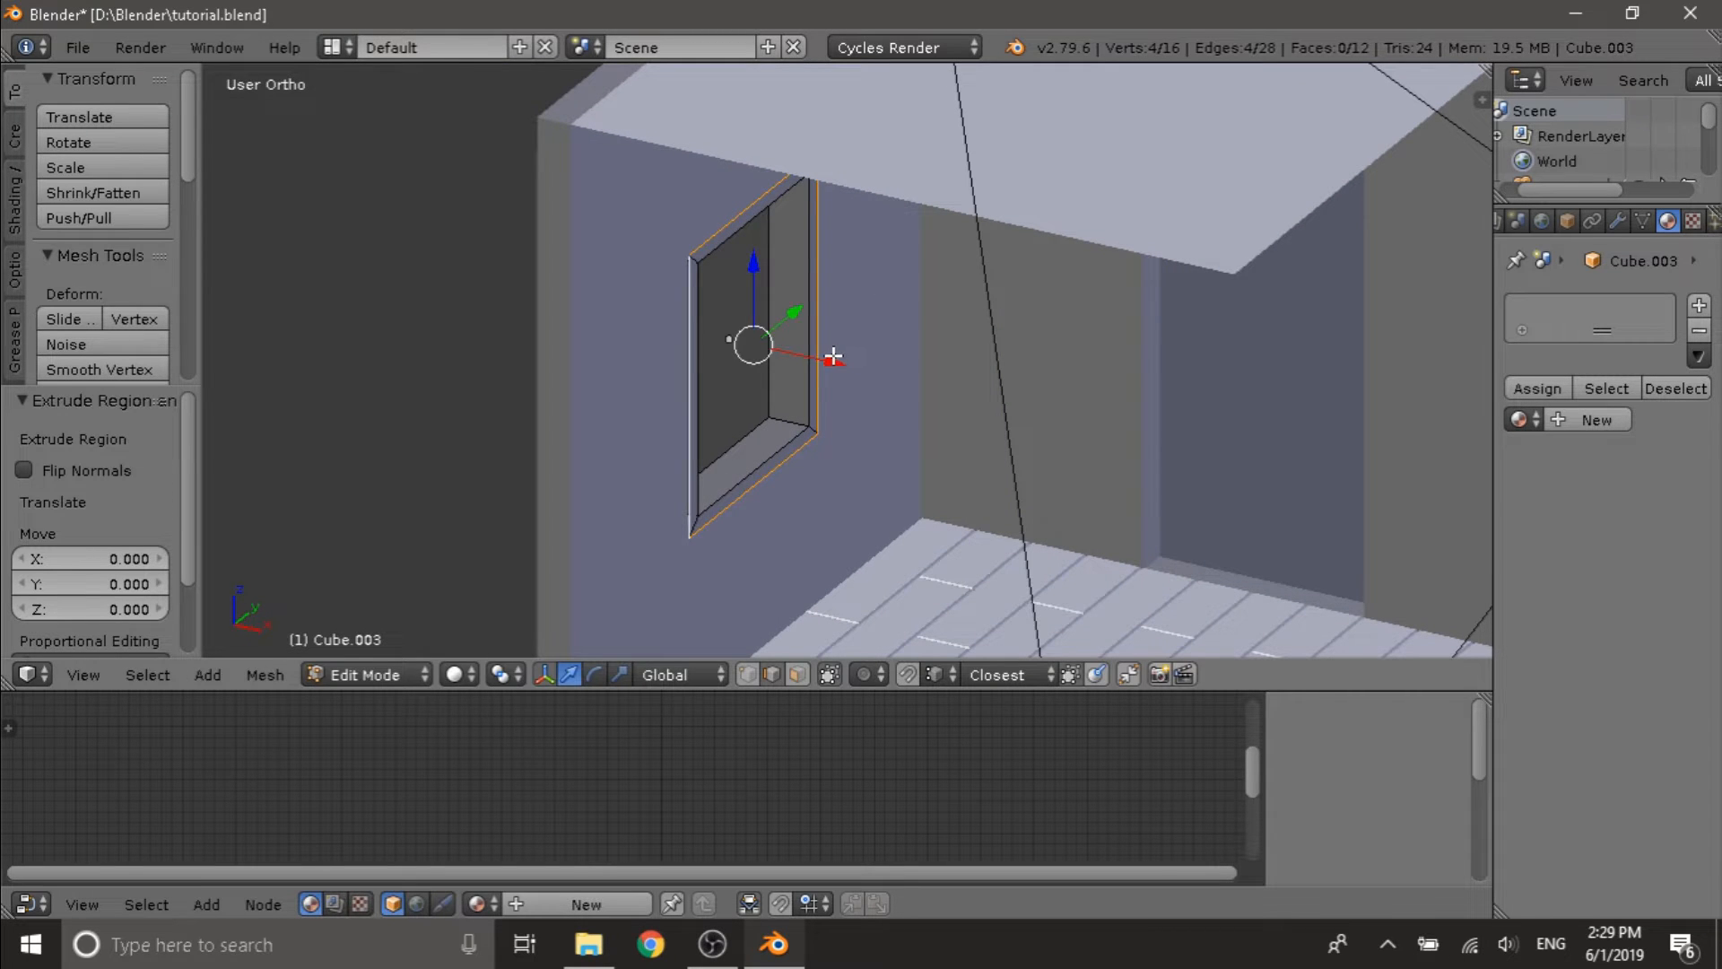
{"action": "key", "text": "g"}
{"action": "key", "text": "x"}
{"action": "left_click", "coordinate": [805, 351]}
{"action": "middle_click_drag", "start_coordinate": [804, 351], "coordinate": [821, 145]}
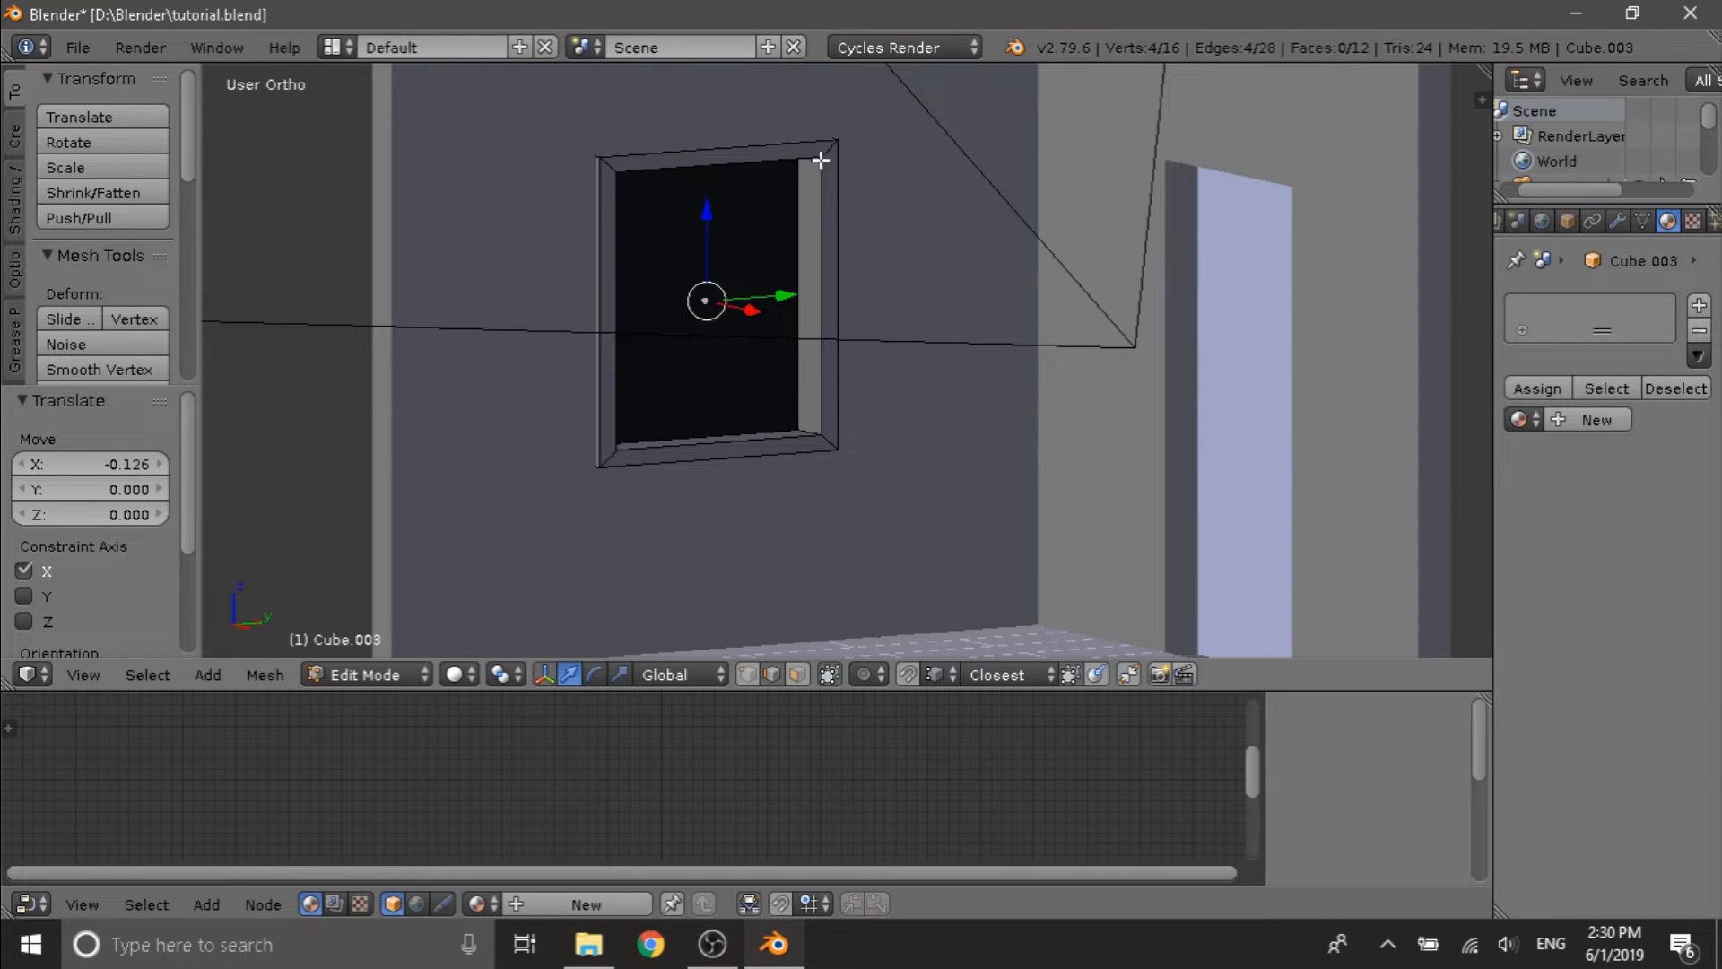
- Add two evenly spaced, unslid loop cuts around the front rim of the window frame
{"action": "right_click", "coordinate": [827, 151]}
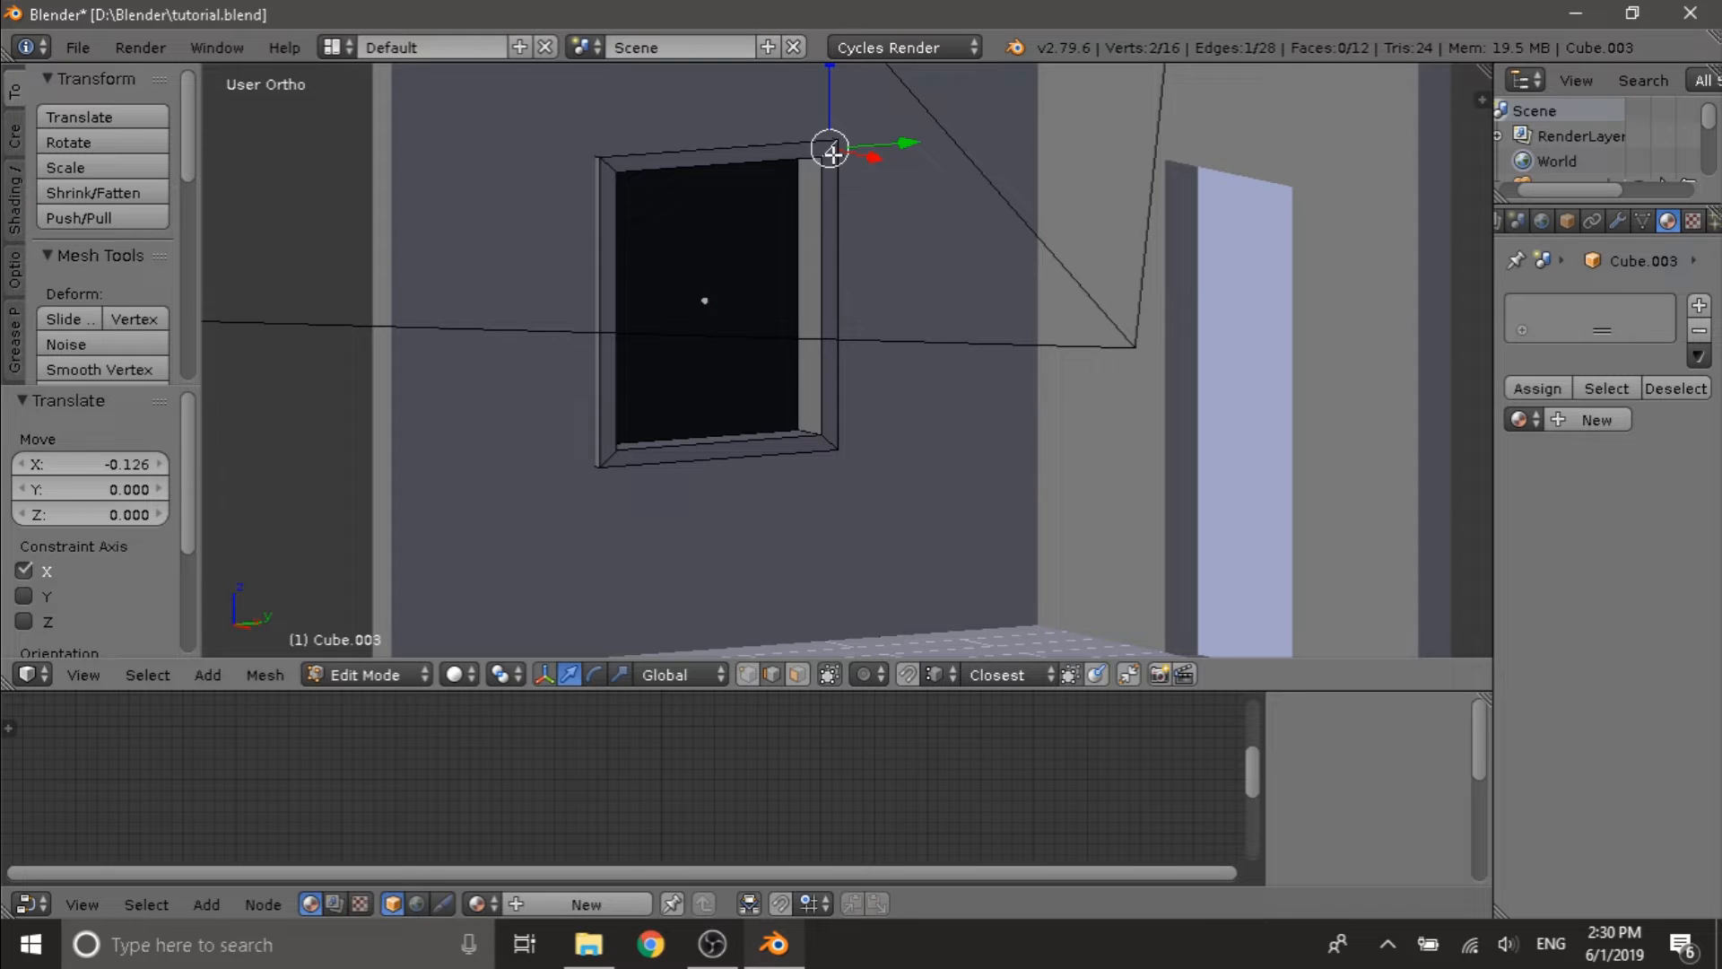
{"action": "key", "text": "KP_Decimal"}
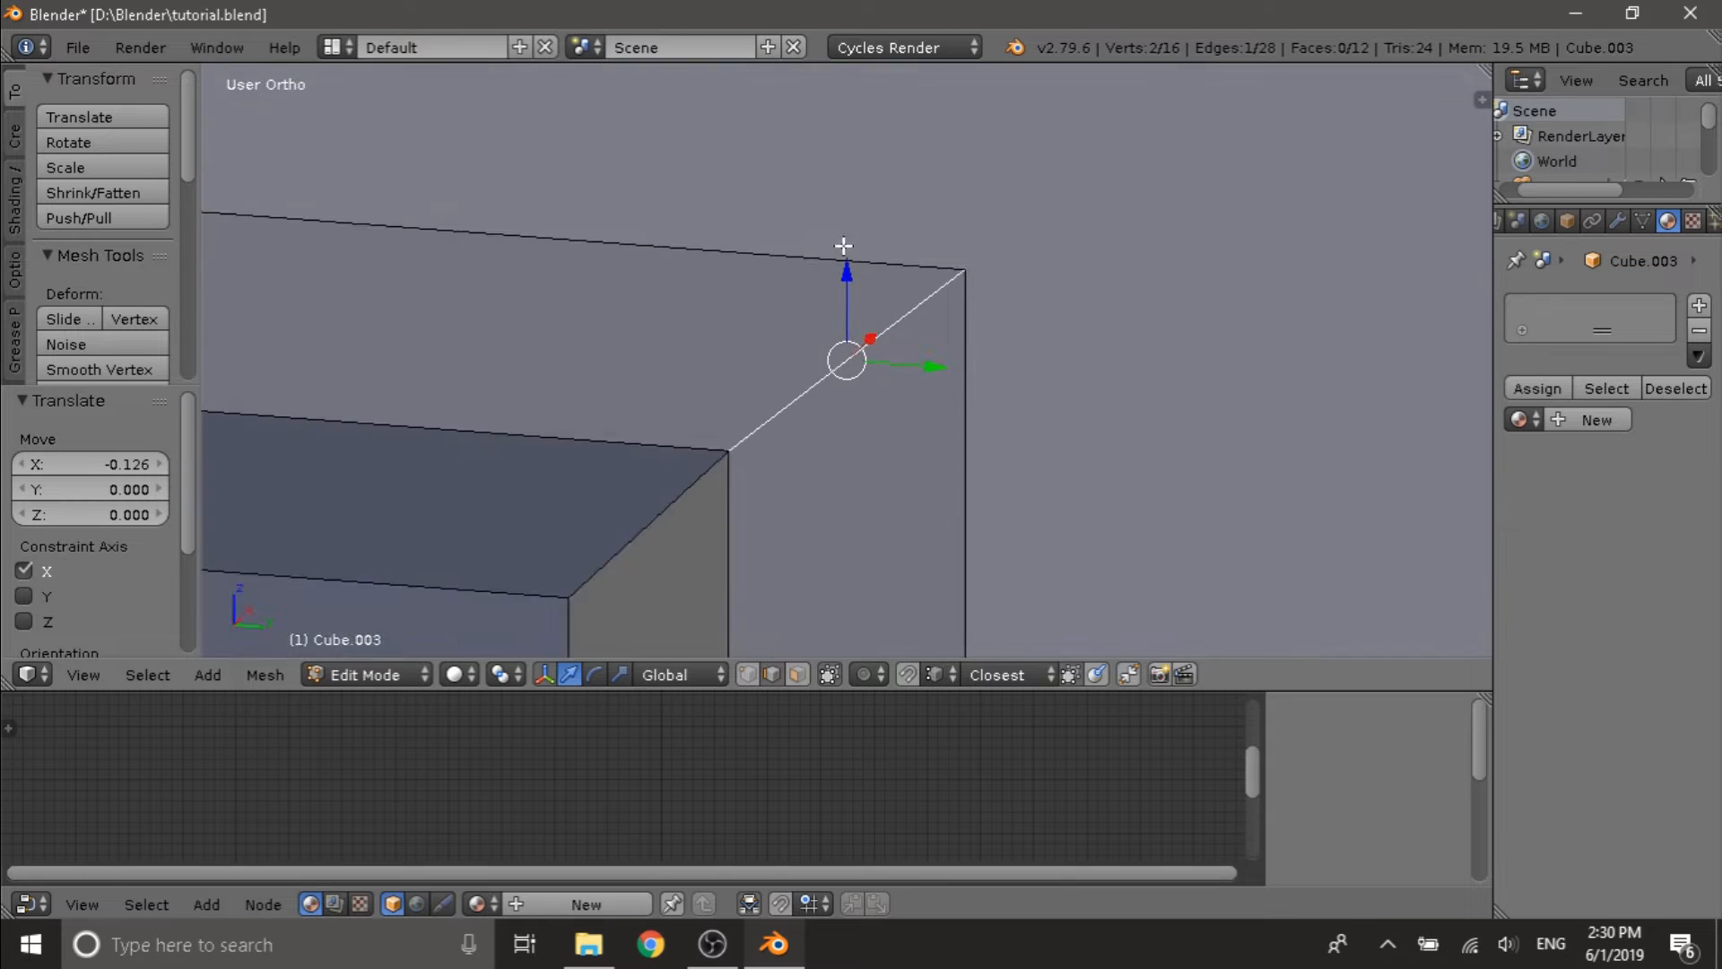
{"action": "middle_click_drag", "start_coordinate": [843, 246], "coordinate": [861, 363]}
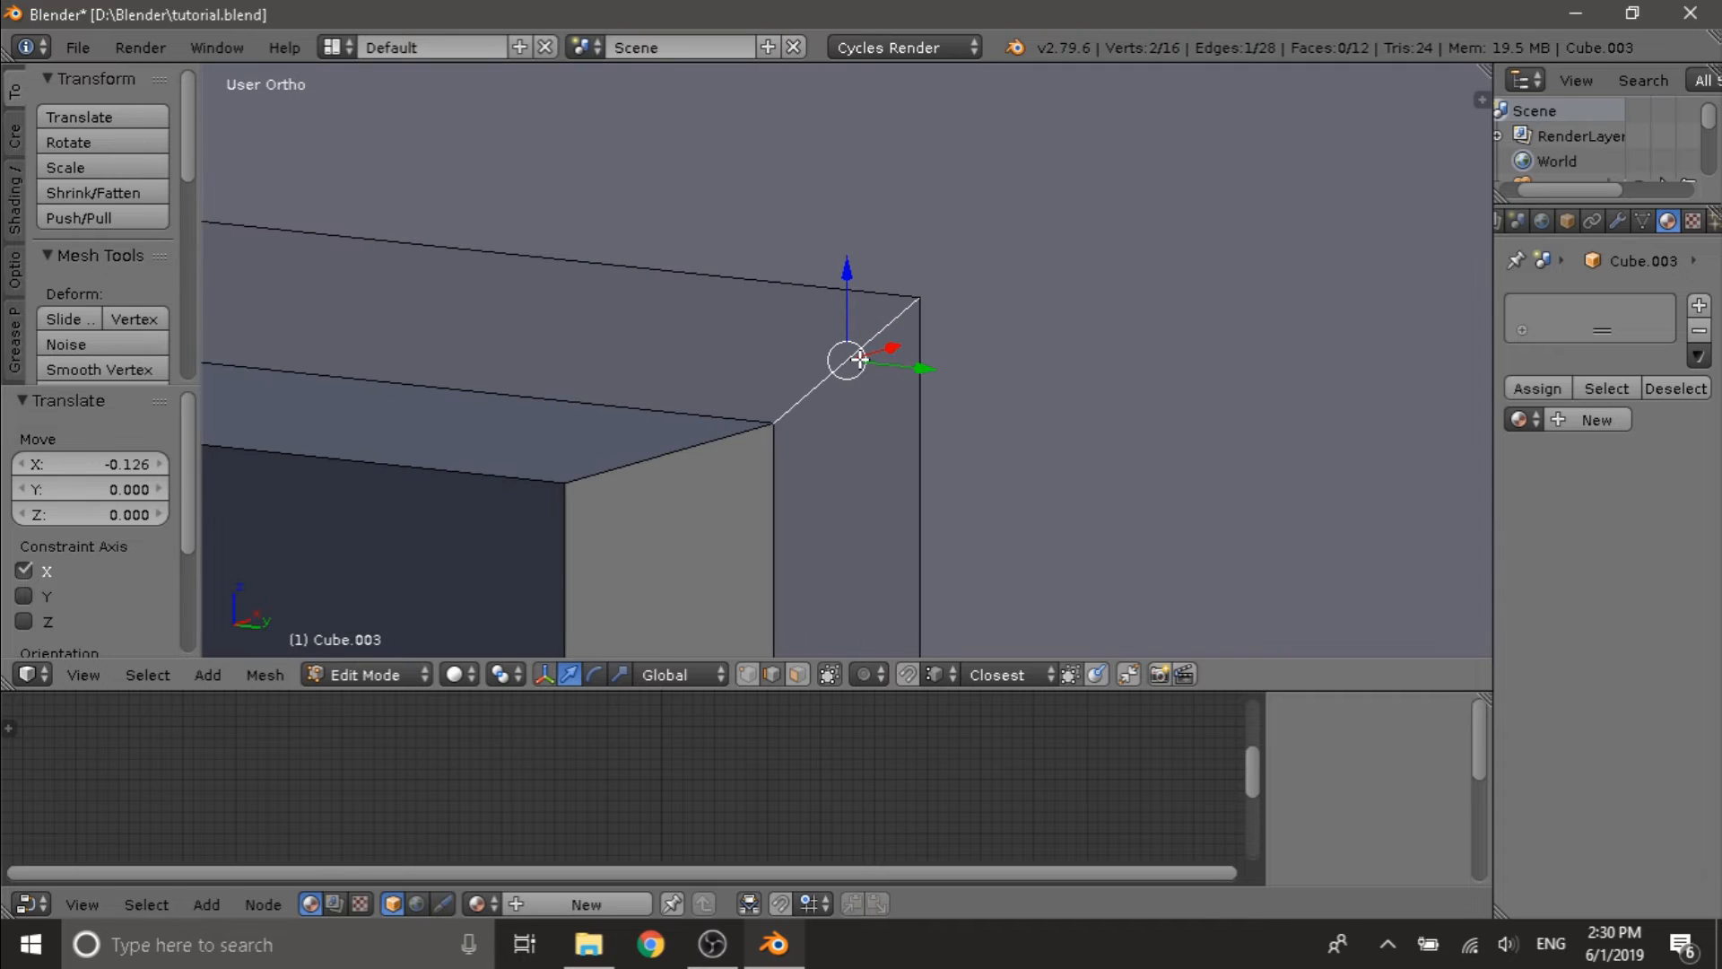
{"action": "key", "text": "ctrl+r"}
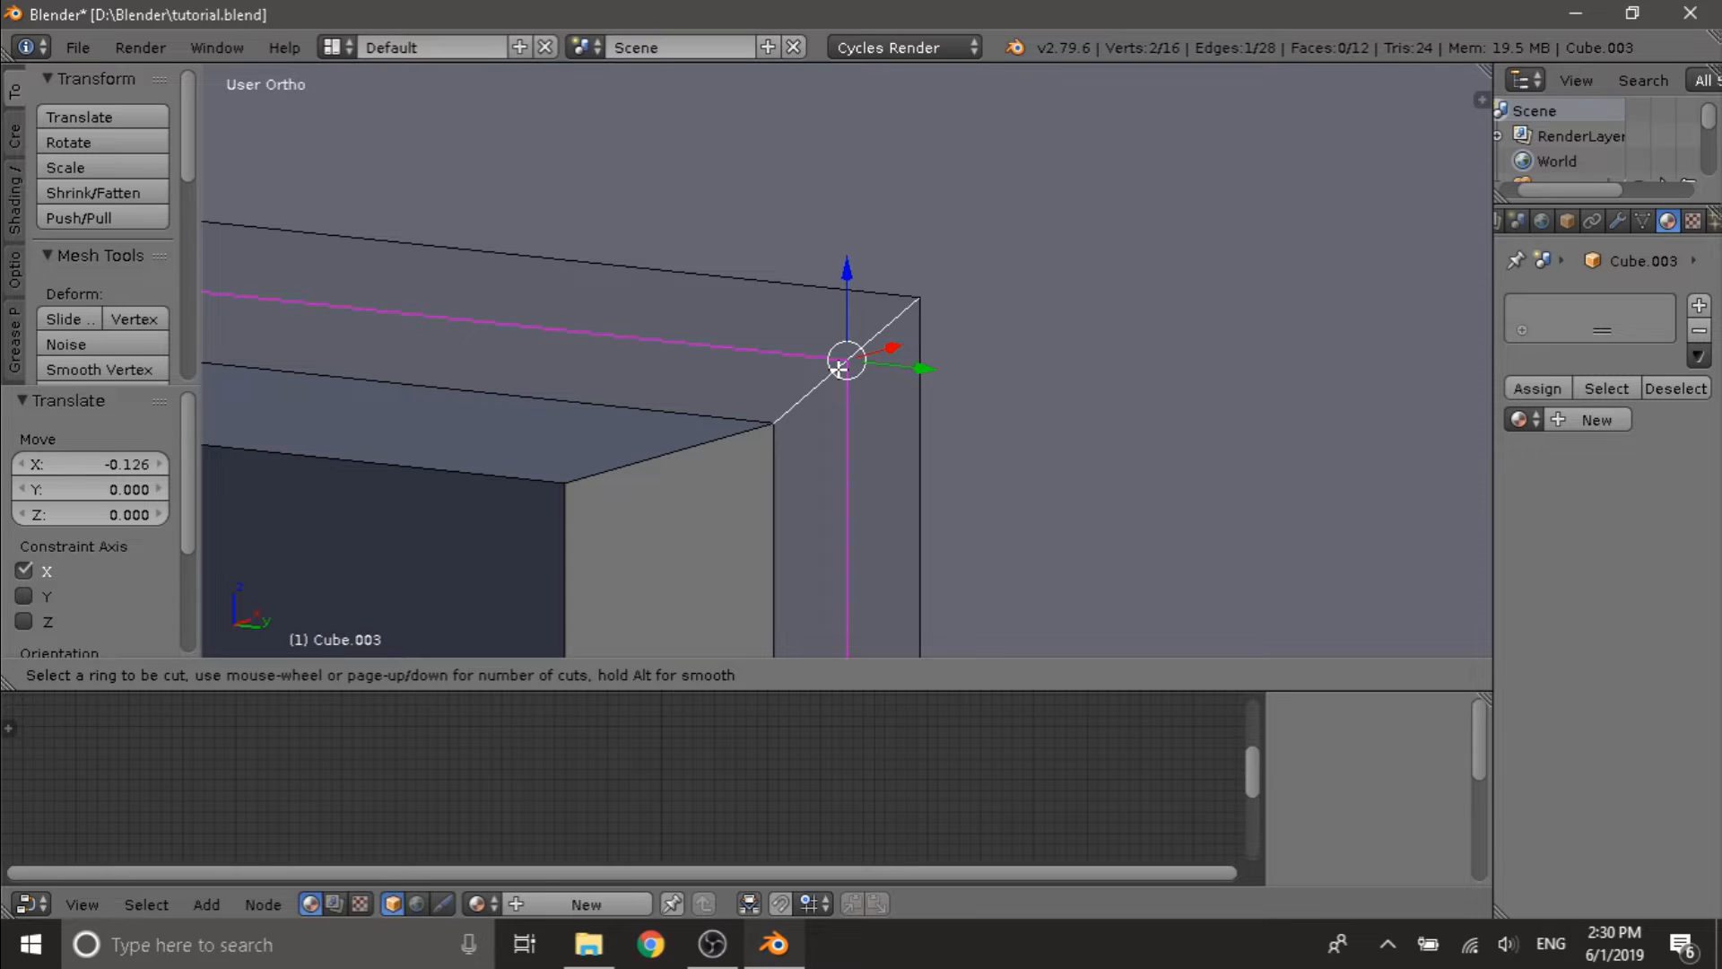
{"action": "scroll", "coordinate": [838, 368], "scroll_direction": "up", "scroll_amount": 1}
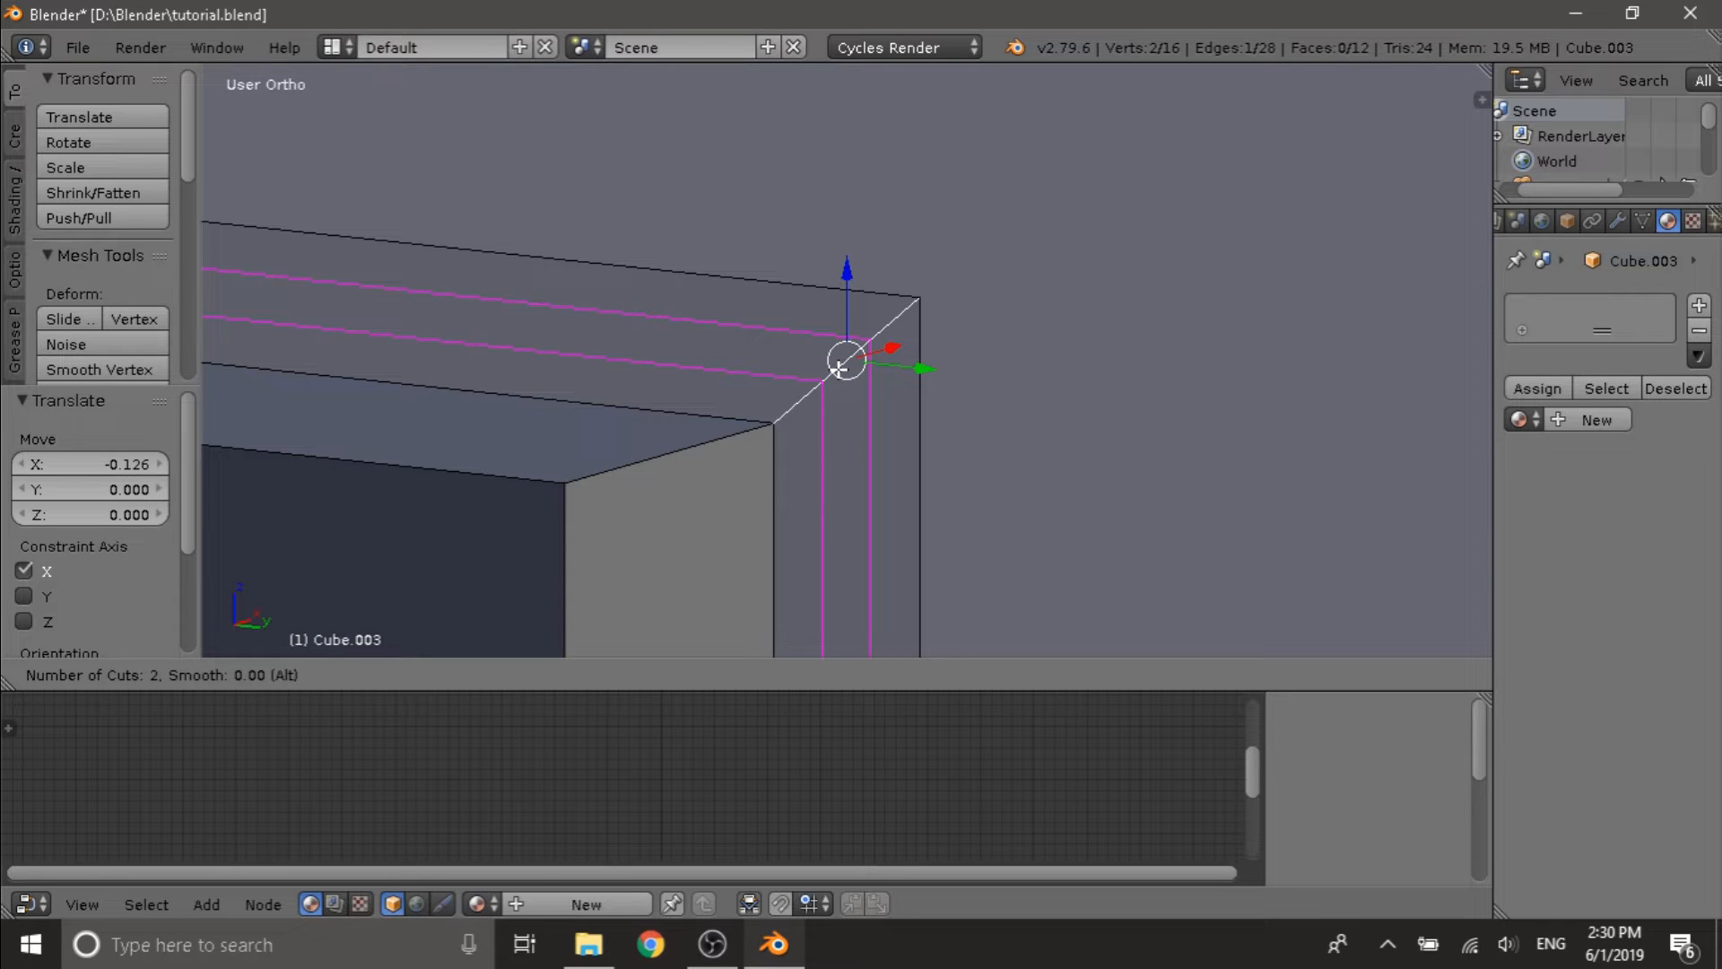
{"action": "left_click", "coordinate": [838, 368]}
{"action": "right_click", "coordinate": [838, 369]}
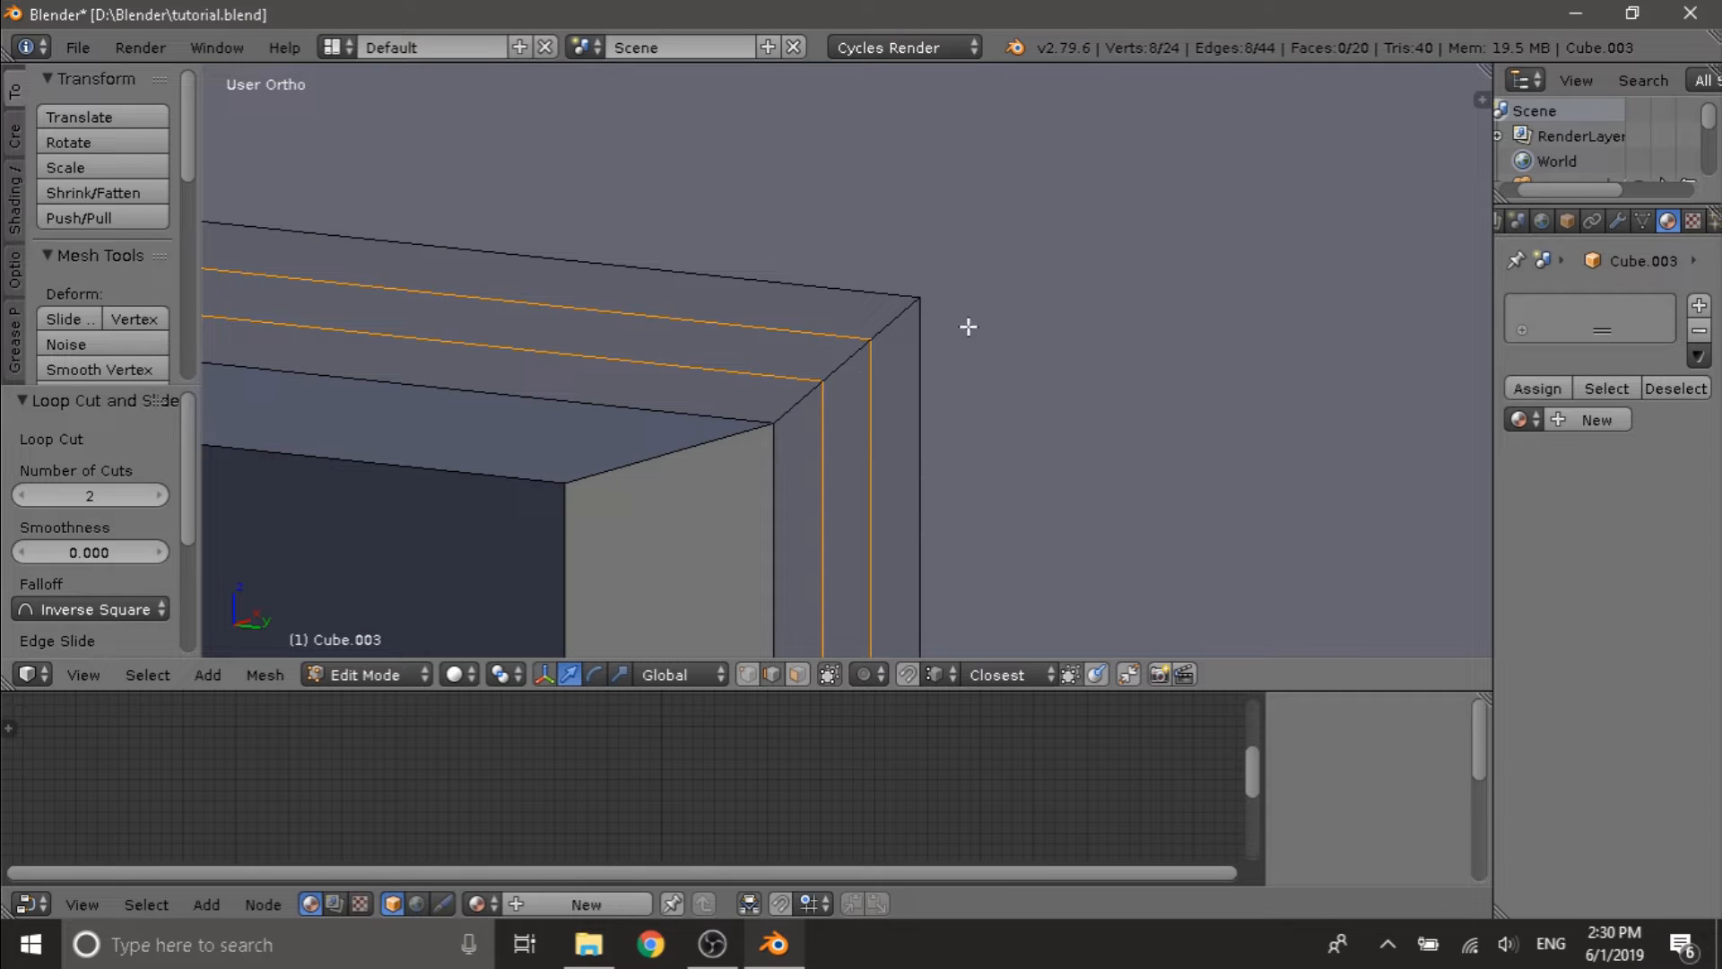
- Bevel the two new edge loops by about 0.005 with one segment to form two narrow strips
{"action": "key", "text": "ctrl+b"}
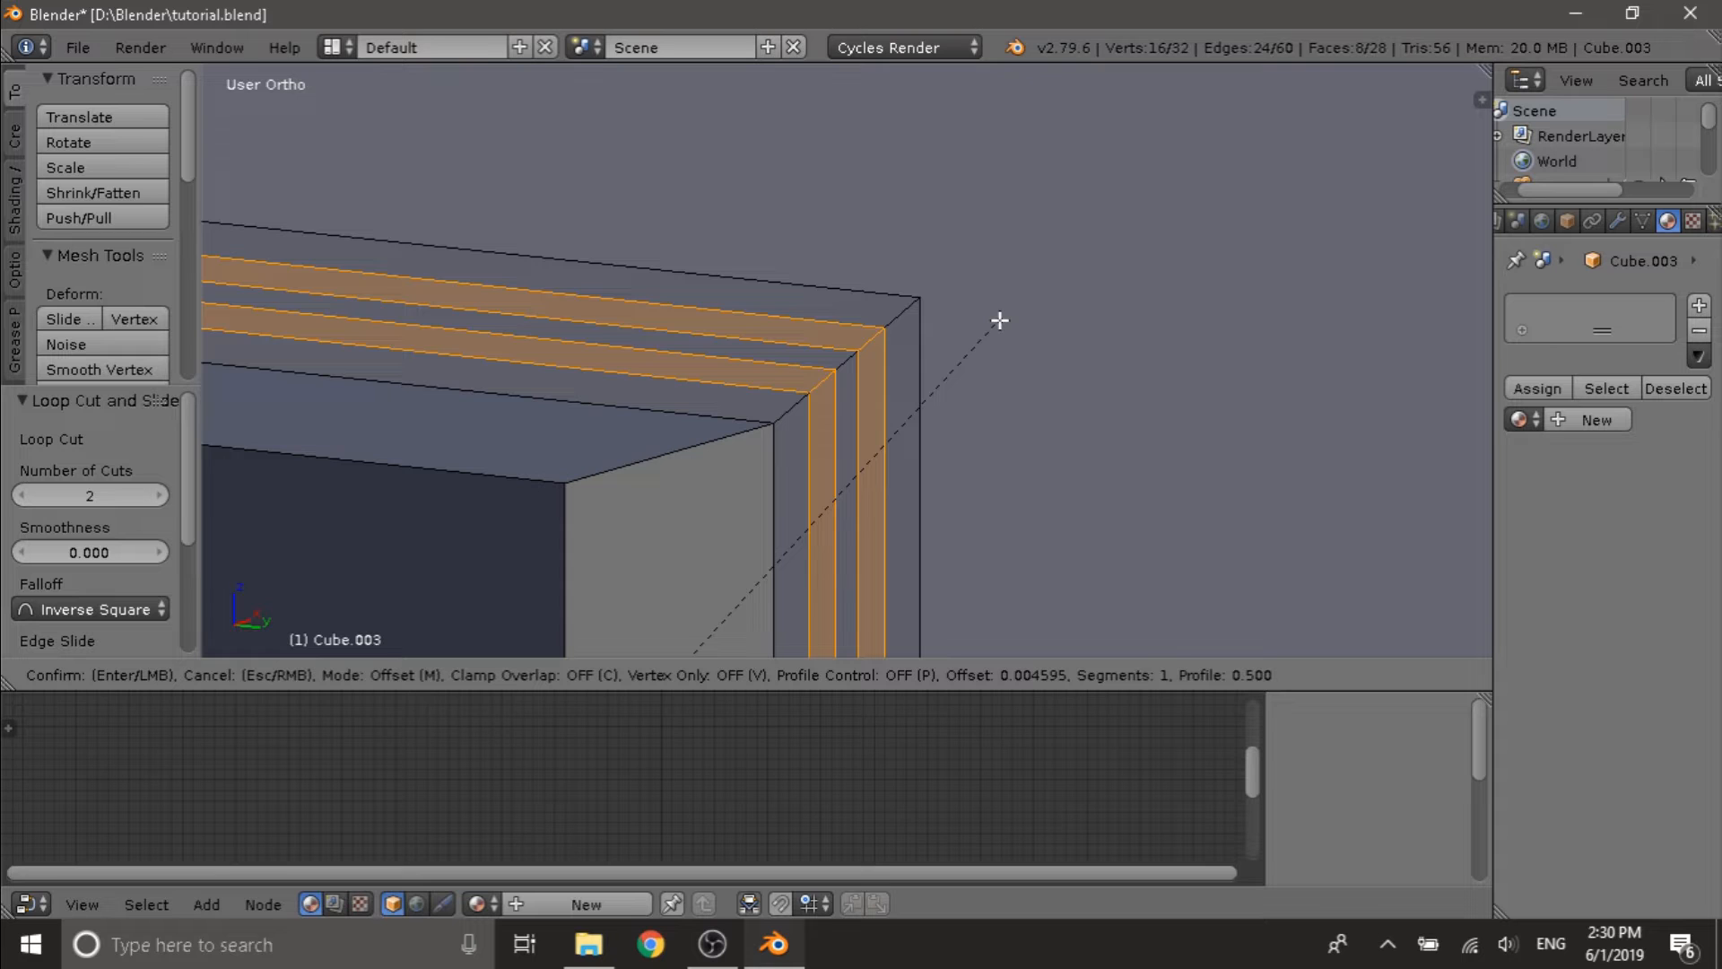
{"action": "left_click", "coordinate": [1000, 320]}
{"action": "scroll", "coordinate": [999, 357], "scroll_direction": "down", "scroll_amount": 3}
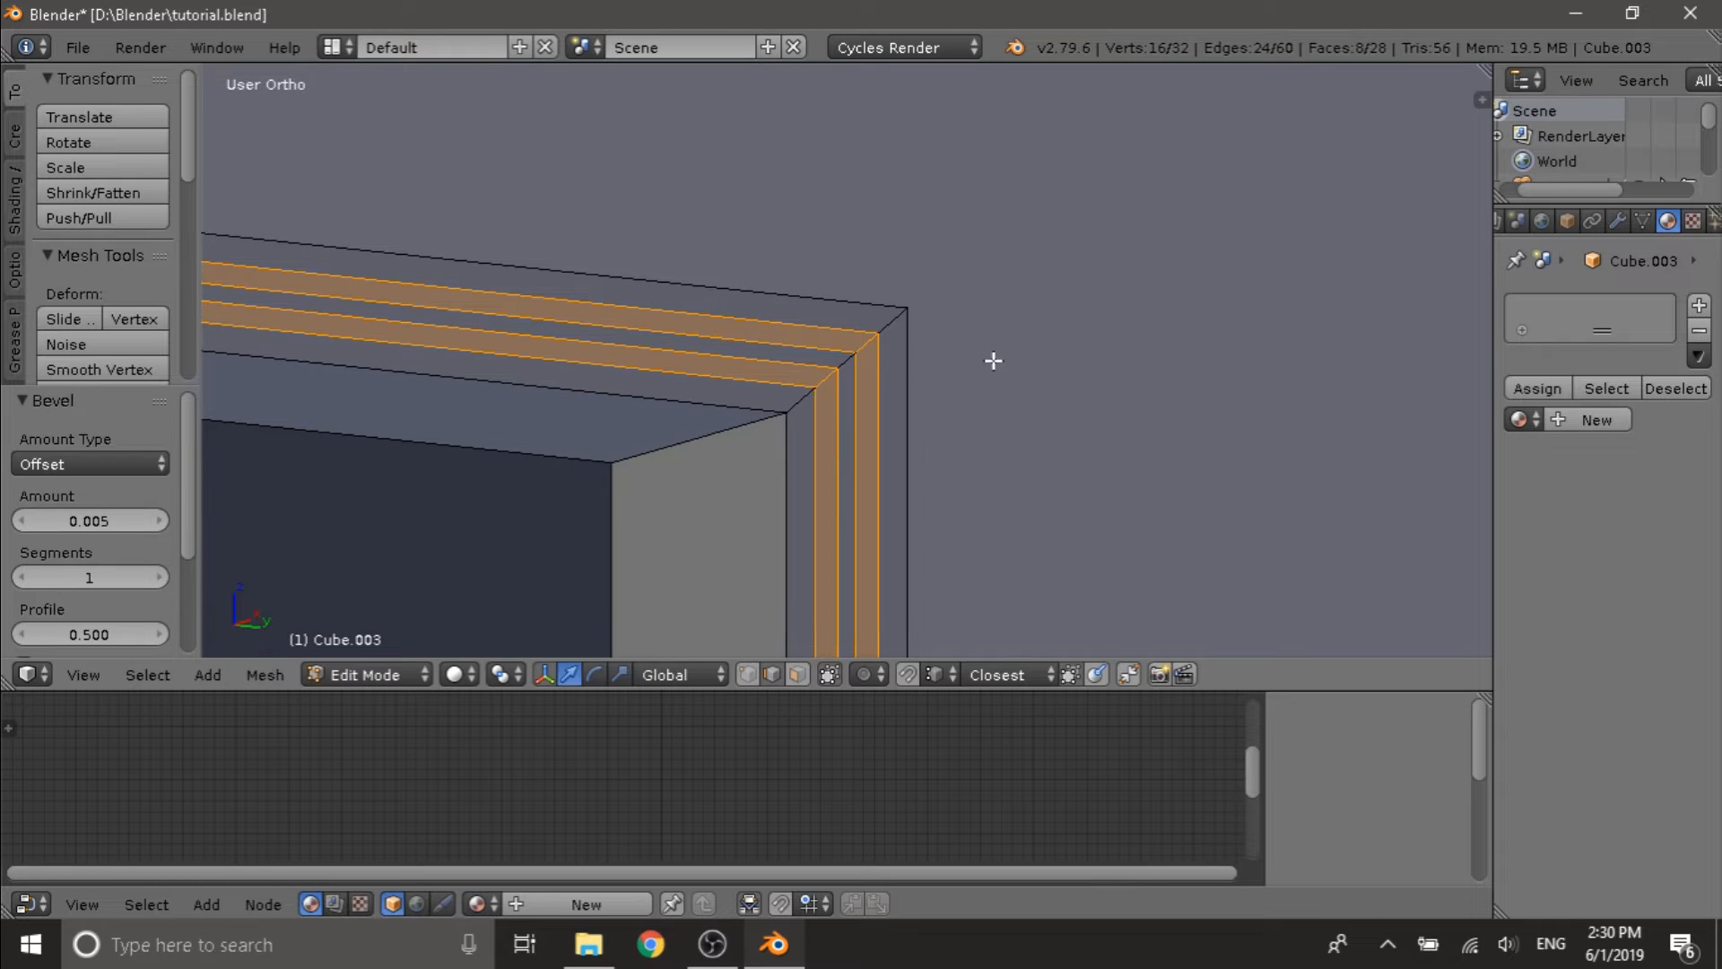
{"action": "scroll", "coordinate": [999, 357], "scroll_direction": "down", "scroll_amount": 3}
{"action": "scroll", "coordinate": [988, 358], "scroll_direction": "up", "scroll_amount": 3}
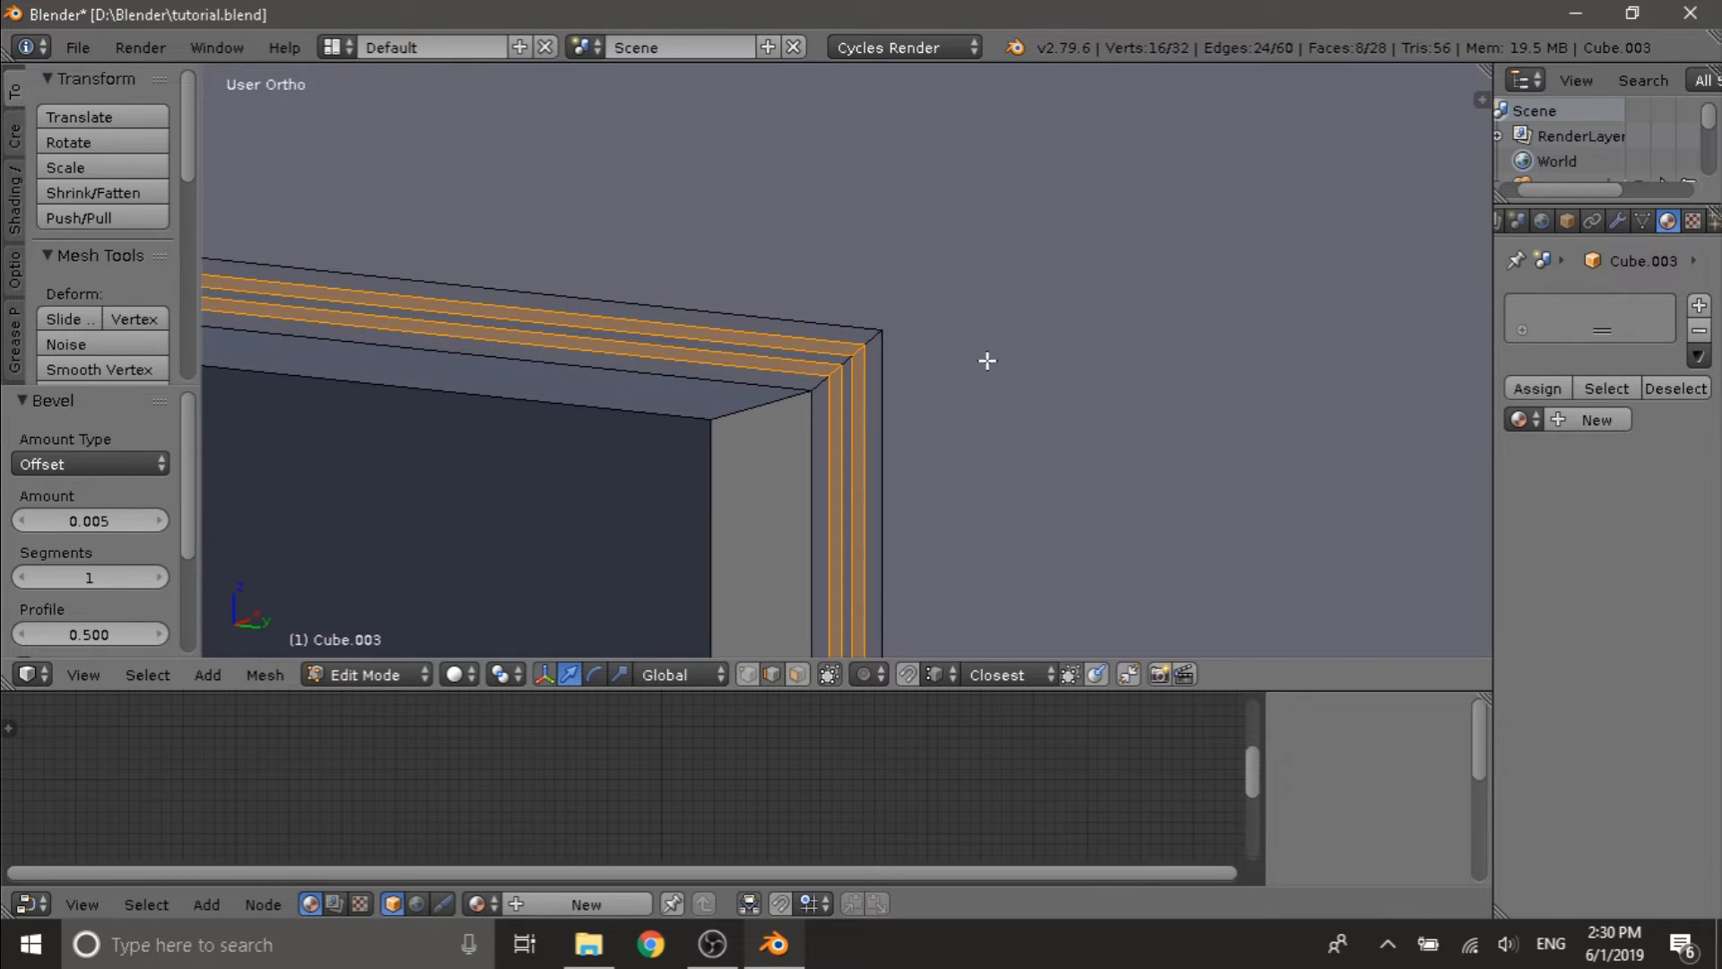
- Extrude the two beveled face strips about 0.025 inward to cut grooves around the window frame
{"action": "key", "text": "e"}
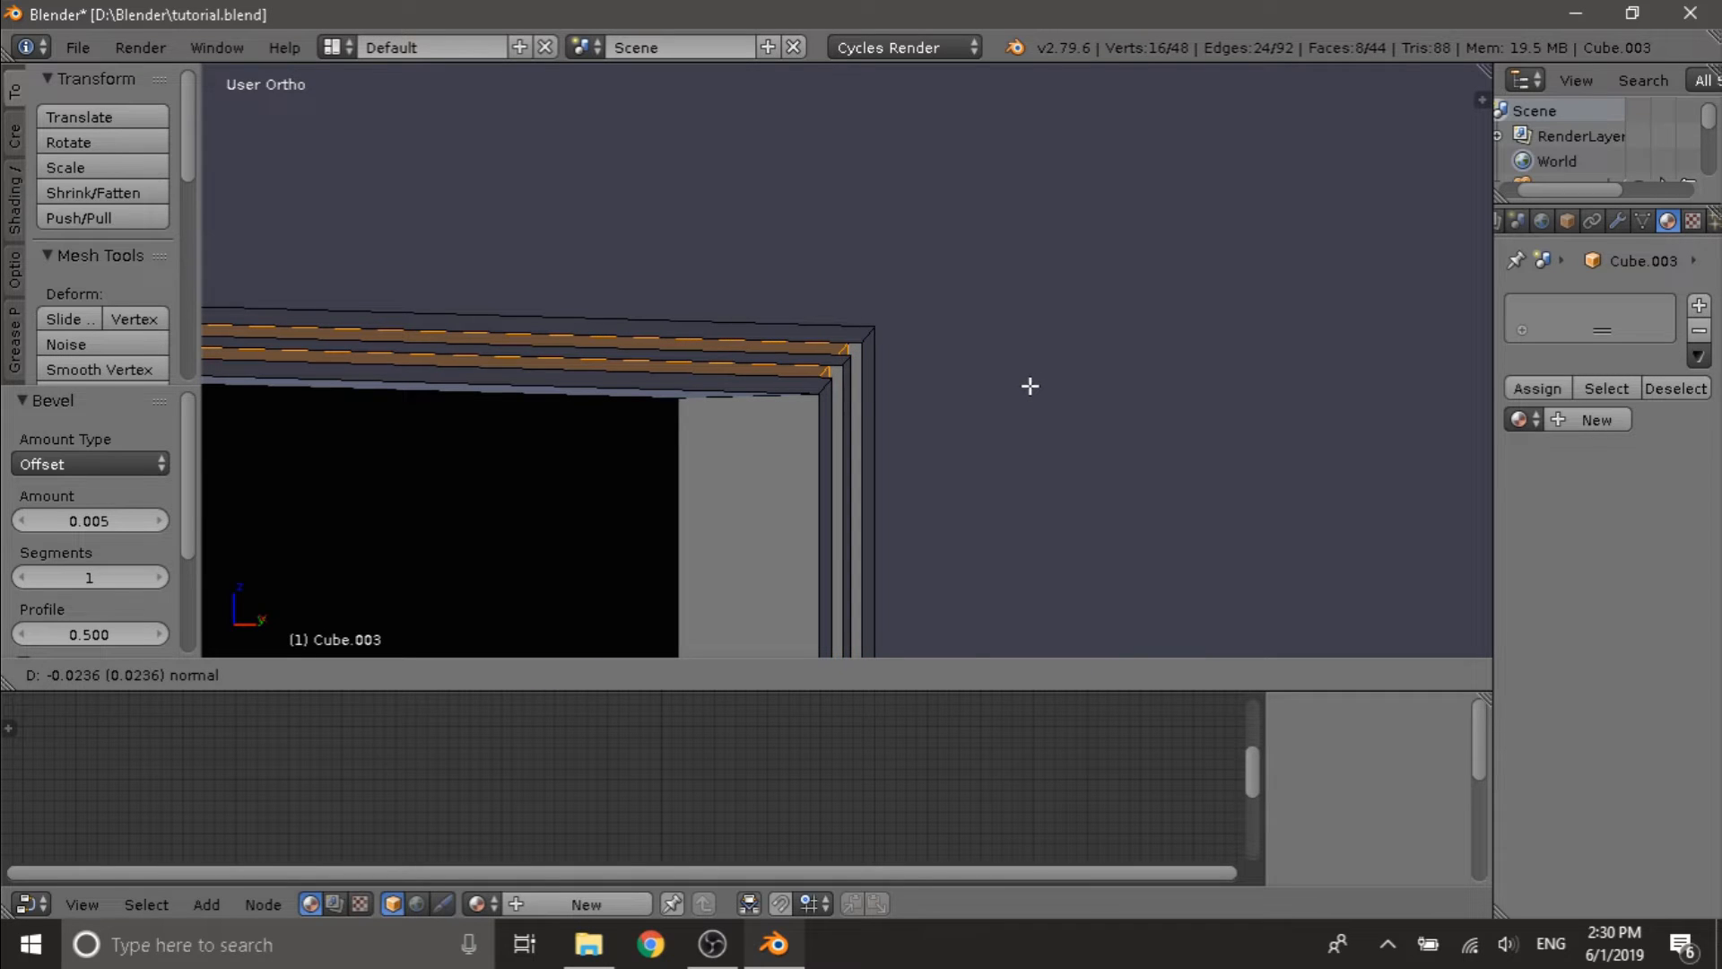
{"action": "left_click", "coordinate": [1021, 385]}
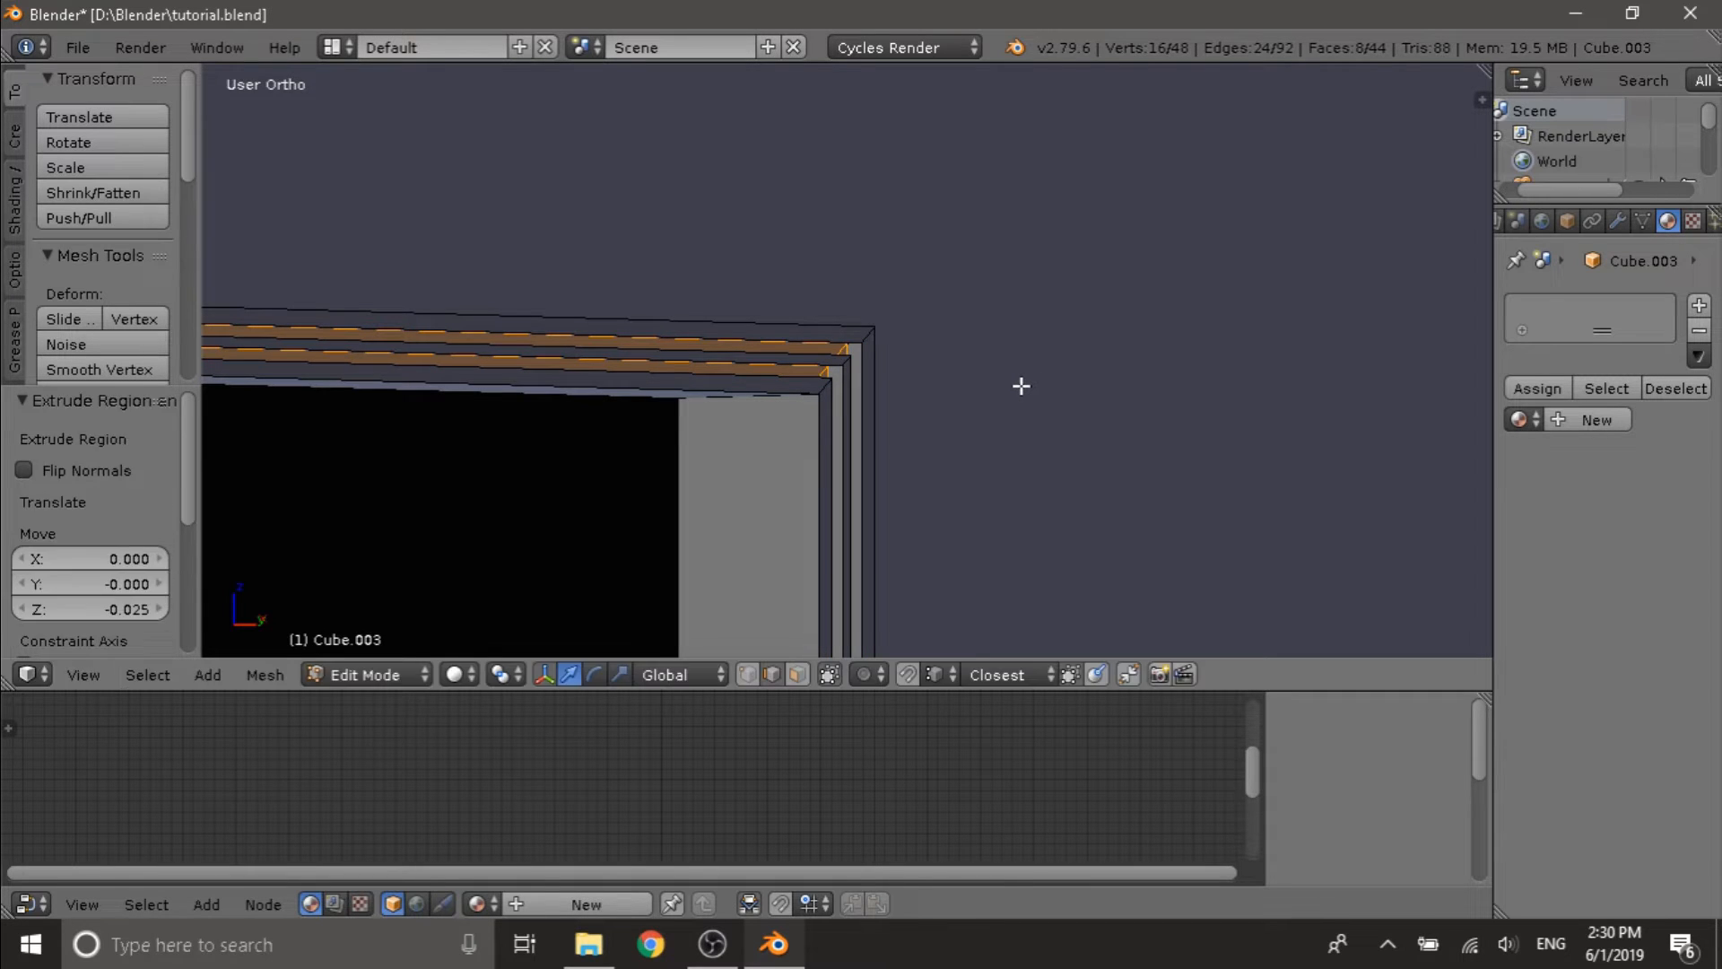
{"action": "middle_click_drag", "start_coordinate": [956, 410], "coordinate": [1004, 439]}
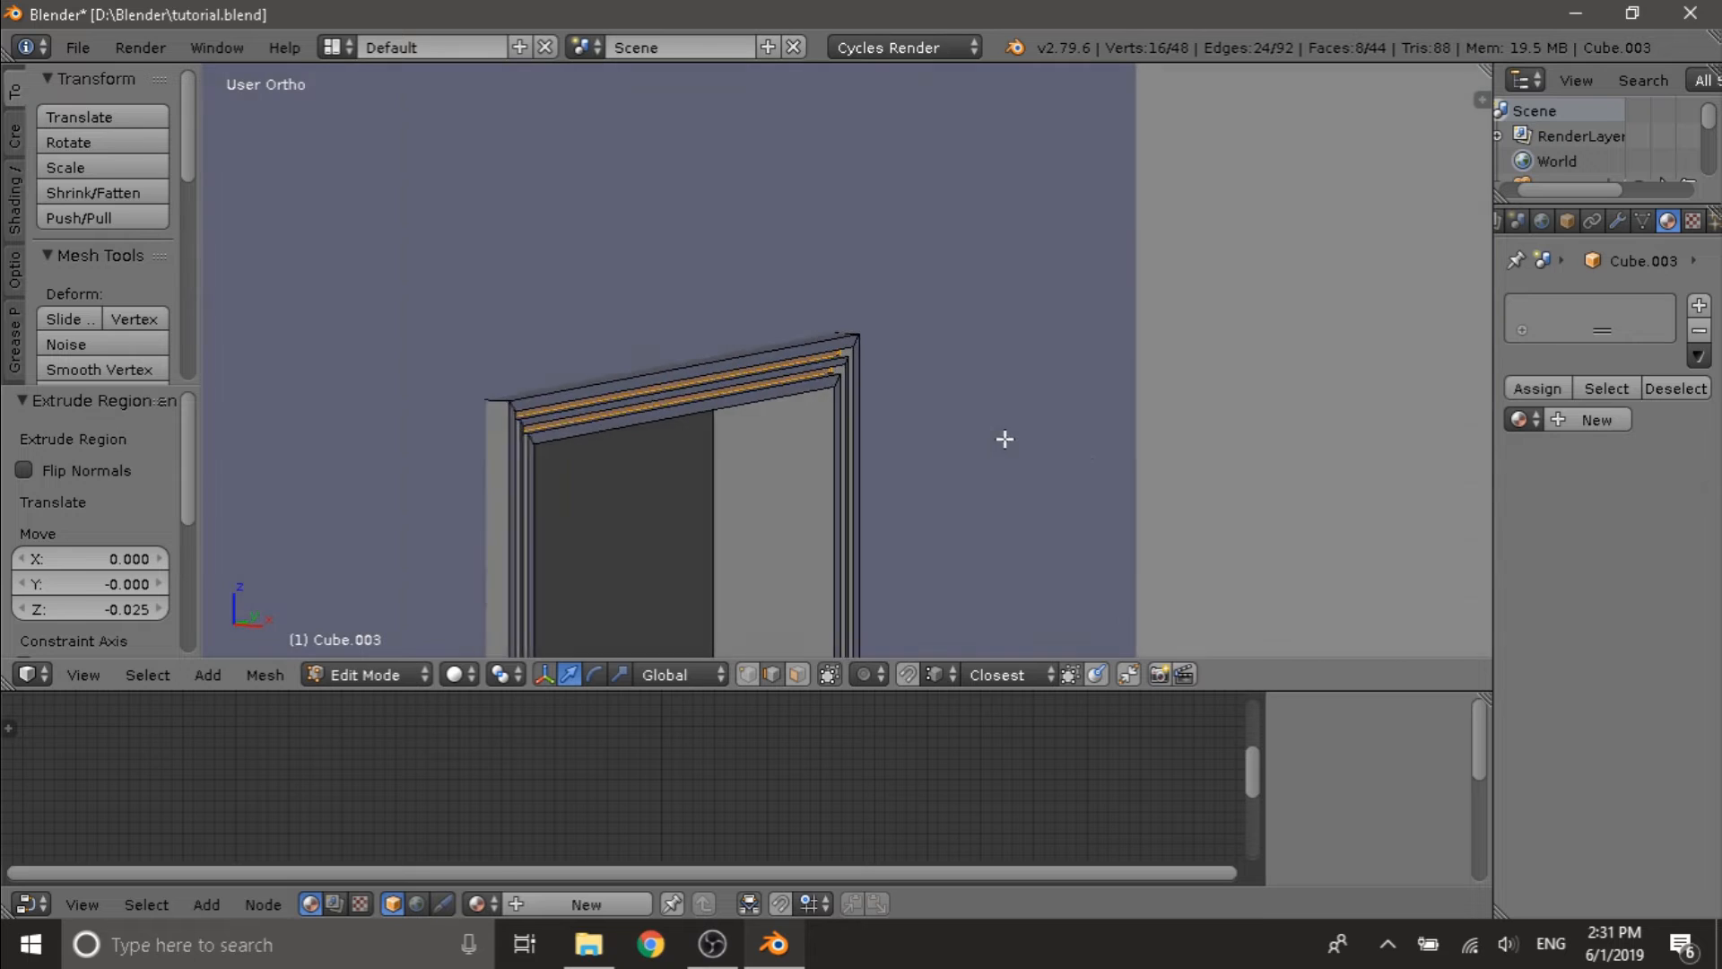
{"action": "scroll", "coordinate": [1006, 438], "scroll_direction": "down", "scroll_amount": 6}
{"action": "middle_click_drag", "start_coordinate": [853, 558], "coordinate": [851, 463], "text": "shift"}
{"action": "scroll", "coordinate": [858, 442], "scroll_direction": "up", "scroll_amount": 3}
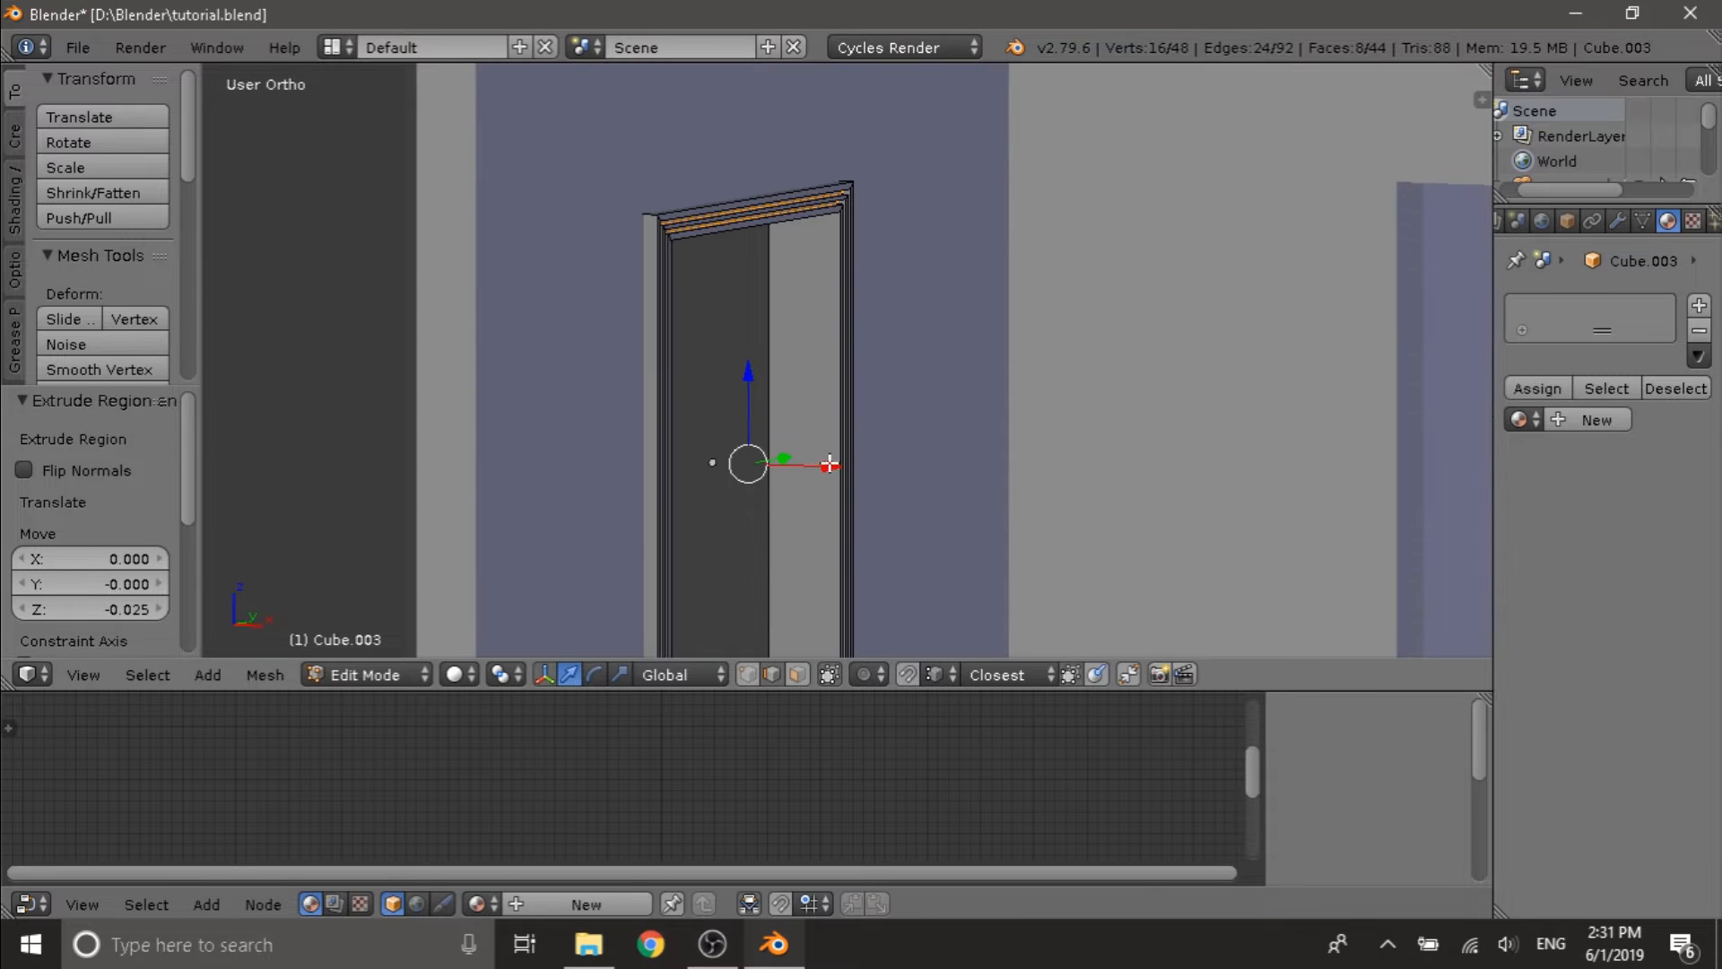
- Focus closely on the window frame's upper corner where the two grooves meet and clear the selection
{"action": "middle_click_drag", "start_coordinate": [907, 391], "coordinate": [859, 301]}
{"action": "scroll", "coordinate": [811, 346], "scroll_direction": "up", "scroll_amount": 5}
{"action": "scroll", "coordinate": [858, 287], "scroll_direction": "up", "scroll_amount": 10, "text": "shift"}
{"action": "scroll", "coordinate": [868, 289], "scroll_direction": "up", "scroll_amount": 3, "text": "shift"}
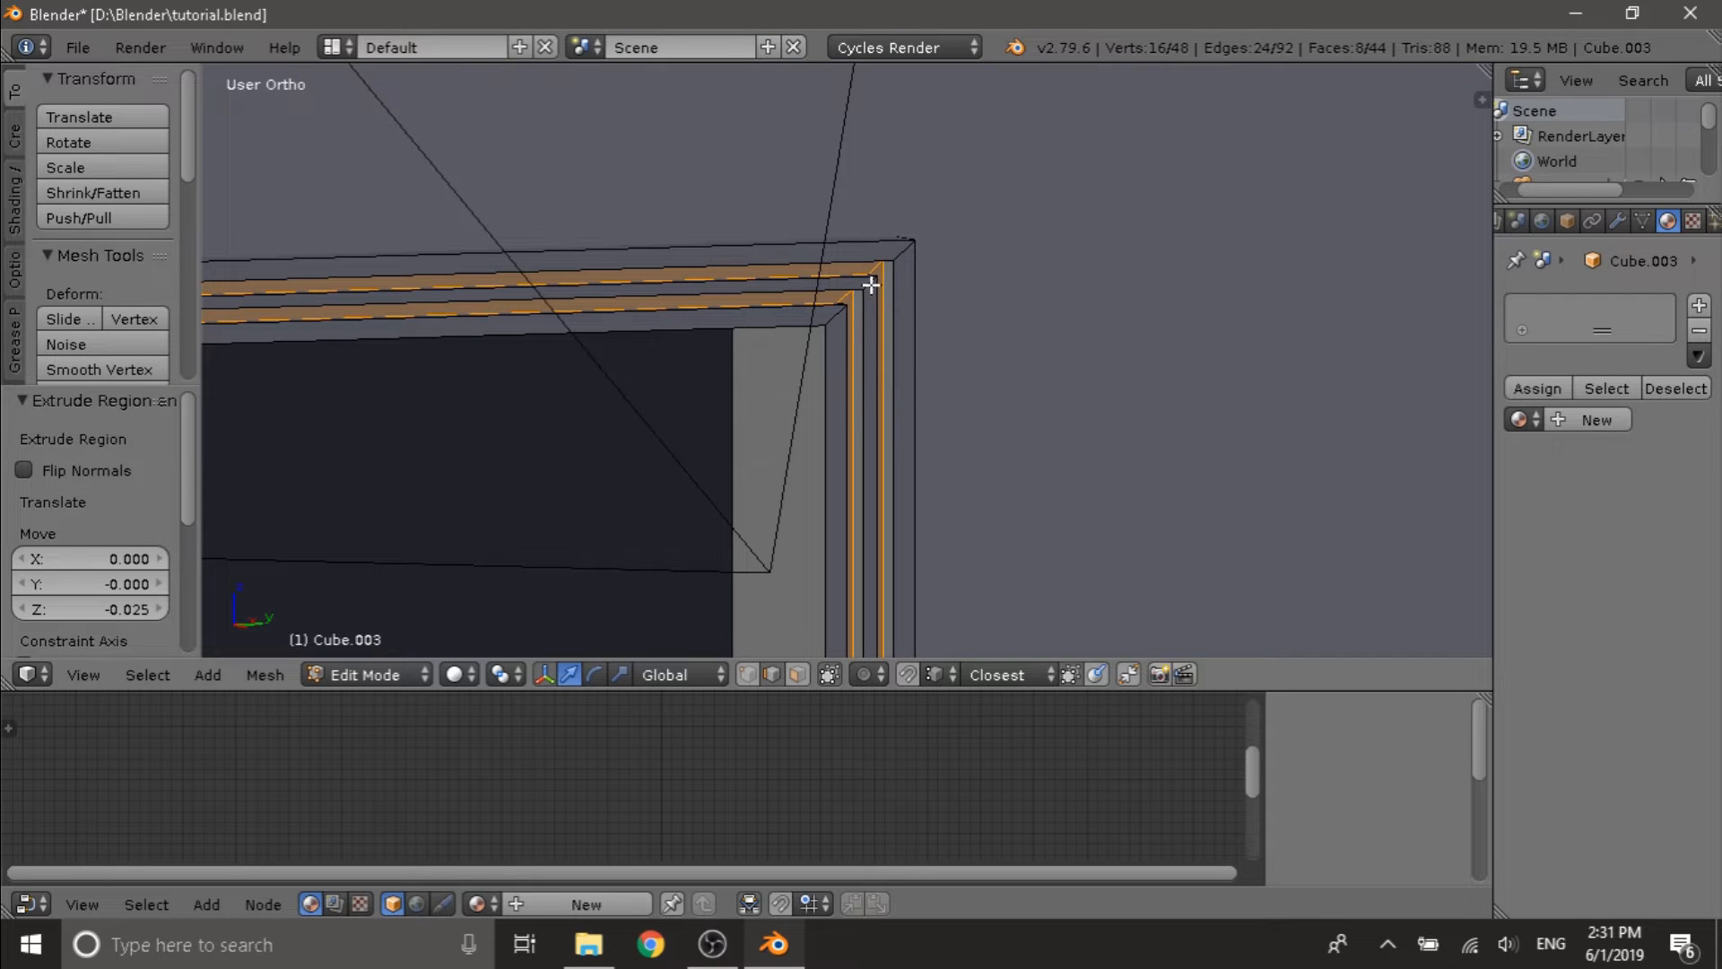
{"action": "right_click", "coordinate": [873, 283]}
{"action": "key", "text": "KP_Decimal"}
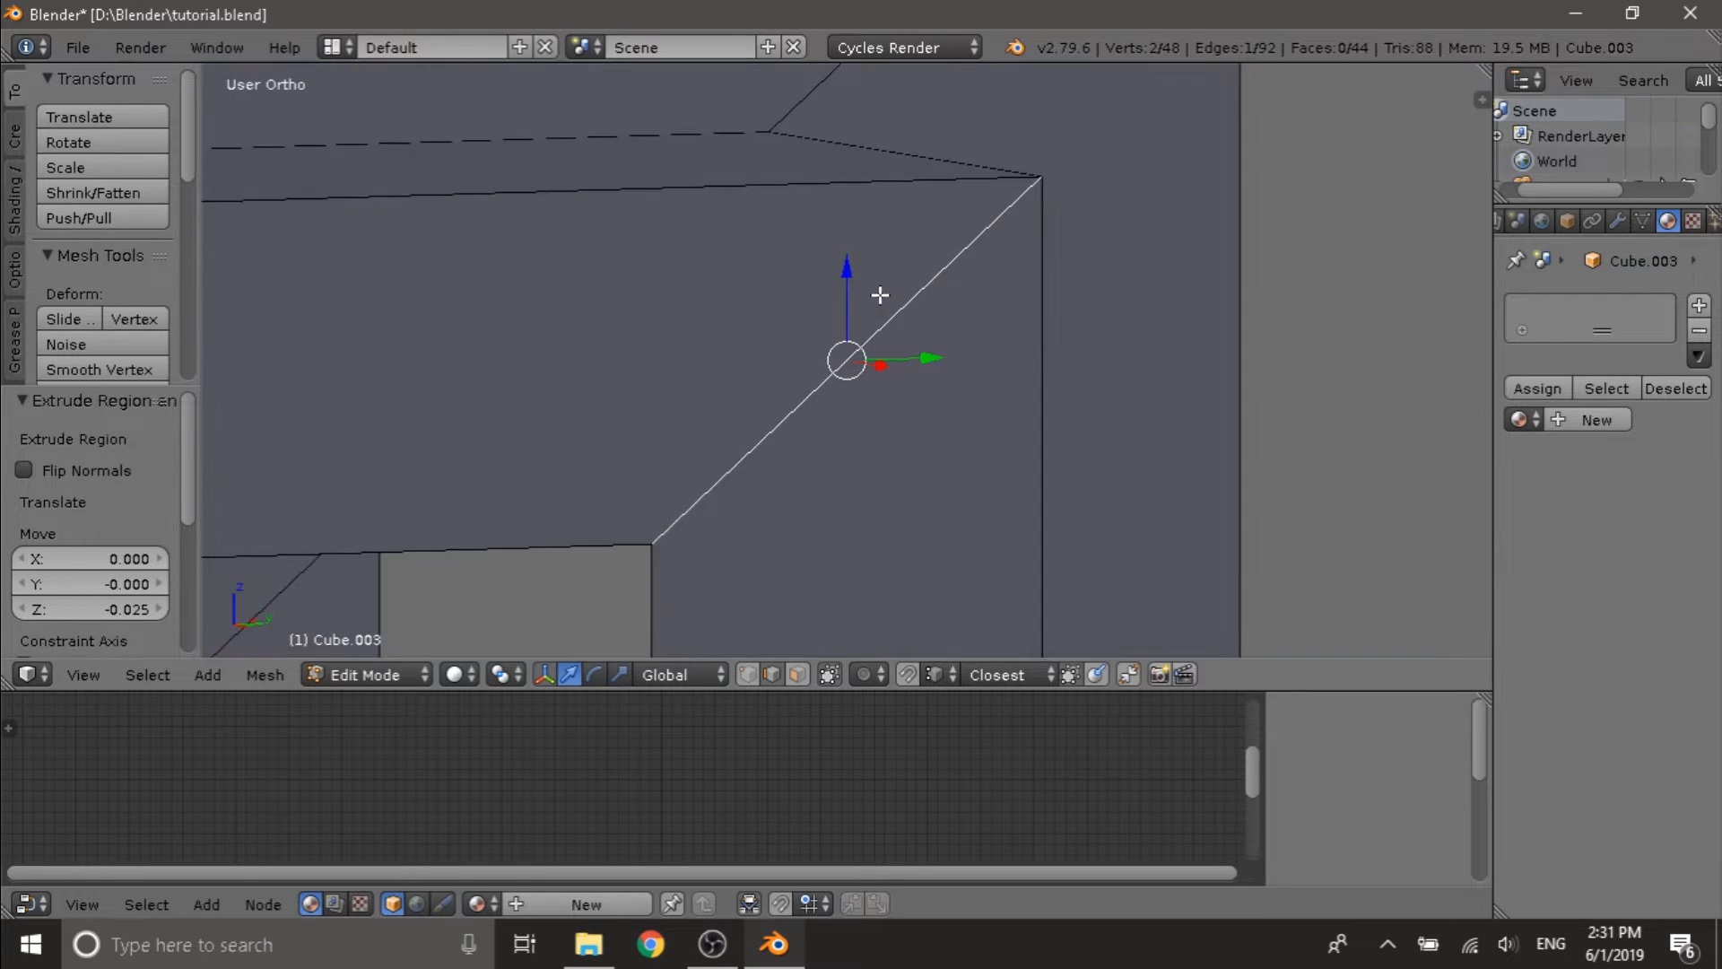
{"action": "scroll", "coordinate": [879, 296], "scroll_direction": "down", "scroll_amount": 9}
{"action": "scroll", "coordinate": [809, 455], "scroll_direction": "down", "scroll_amount": 1}
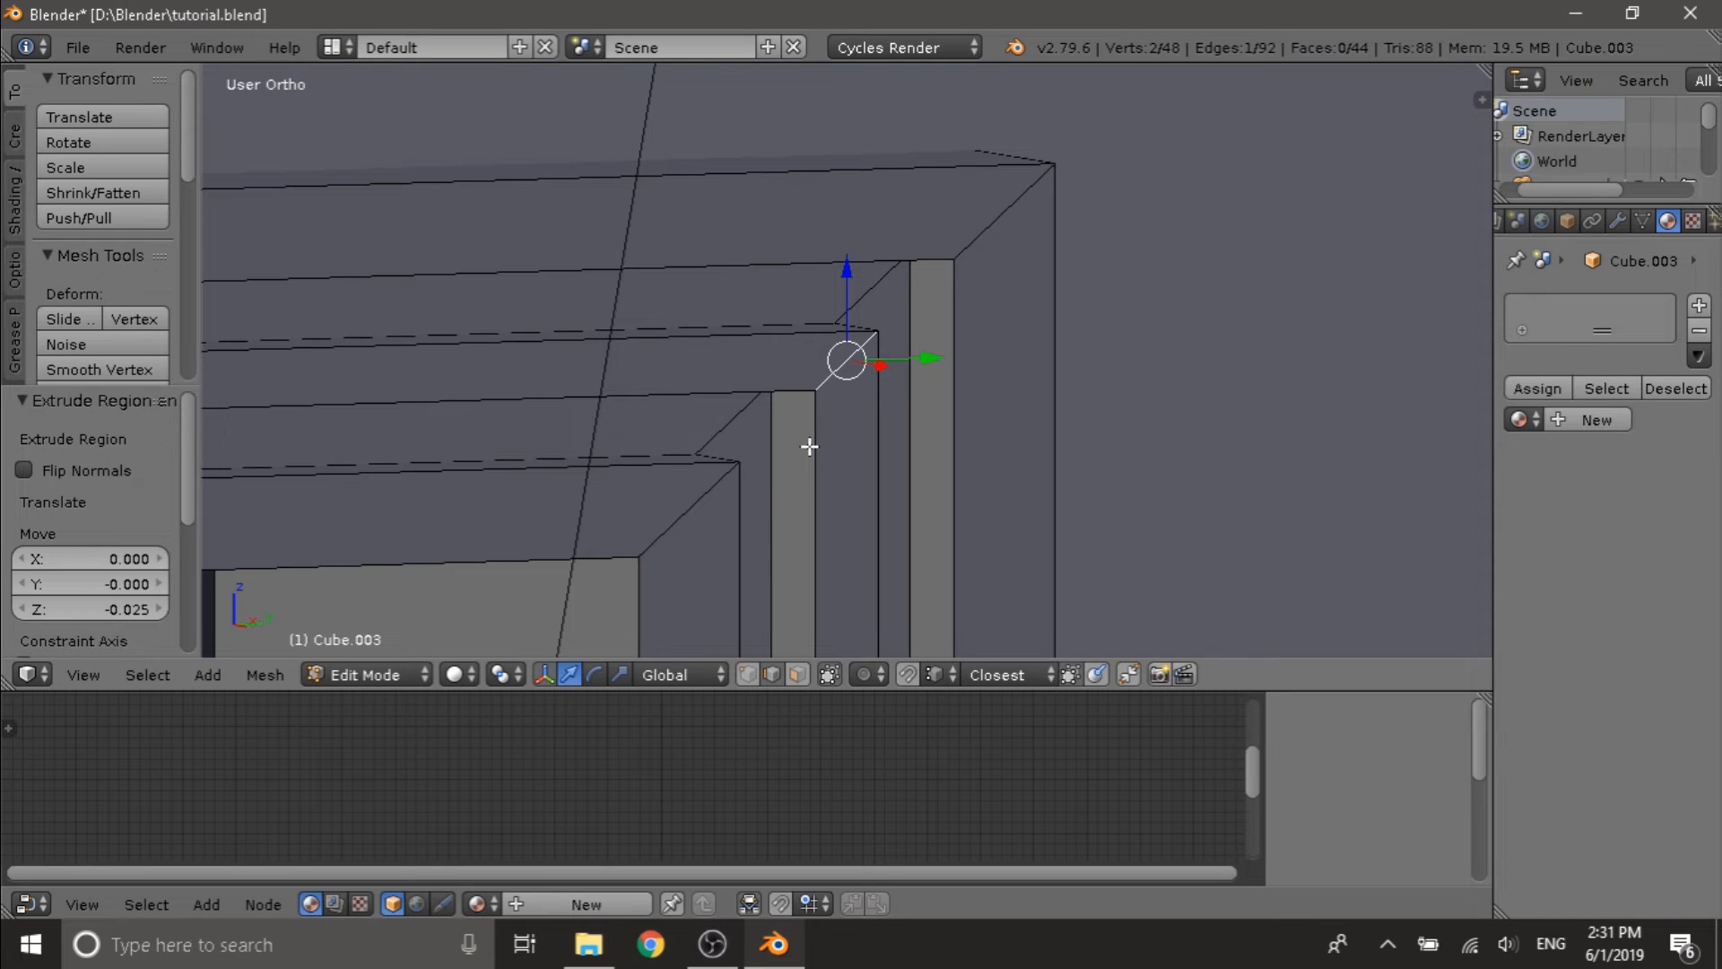
{"action": "scroll", "coordinate": [809, 447], "scroll_direction": "down", "scroll_amount": 1}
{"action": "key", "text": "a"}
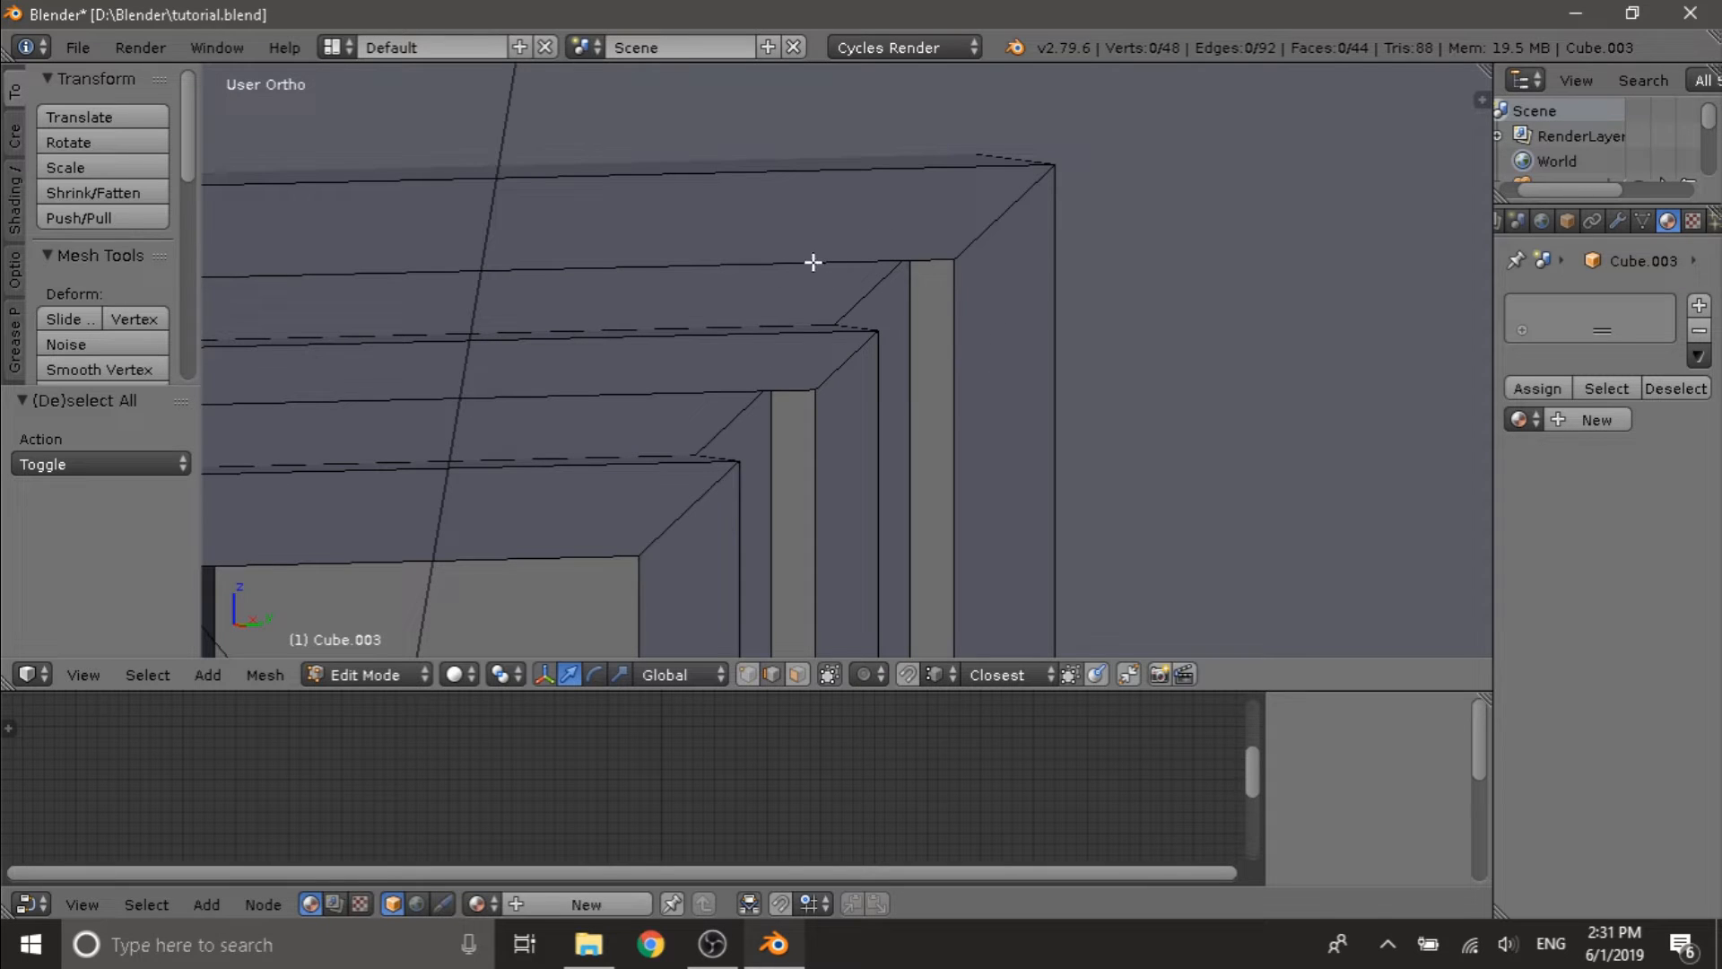
- Select the four front edge loops that border the two grooves around the window frame
{"action": "right_click", "coordinate": [651, 488], "text": "alt"}
{"action": "right_click", "coordinate": [734, 389], "text": "alt+shift"}
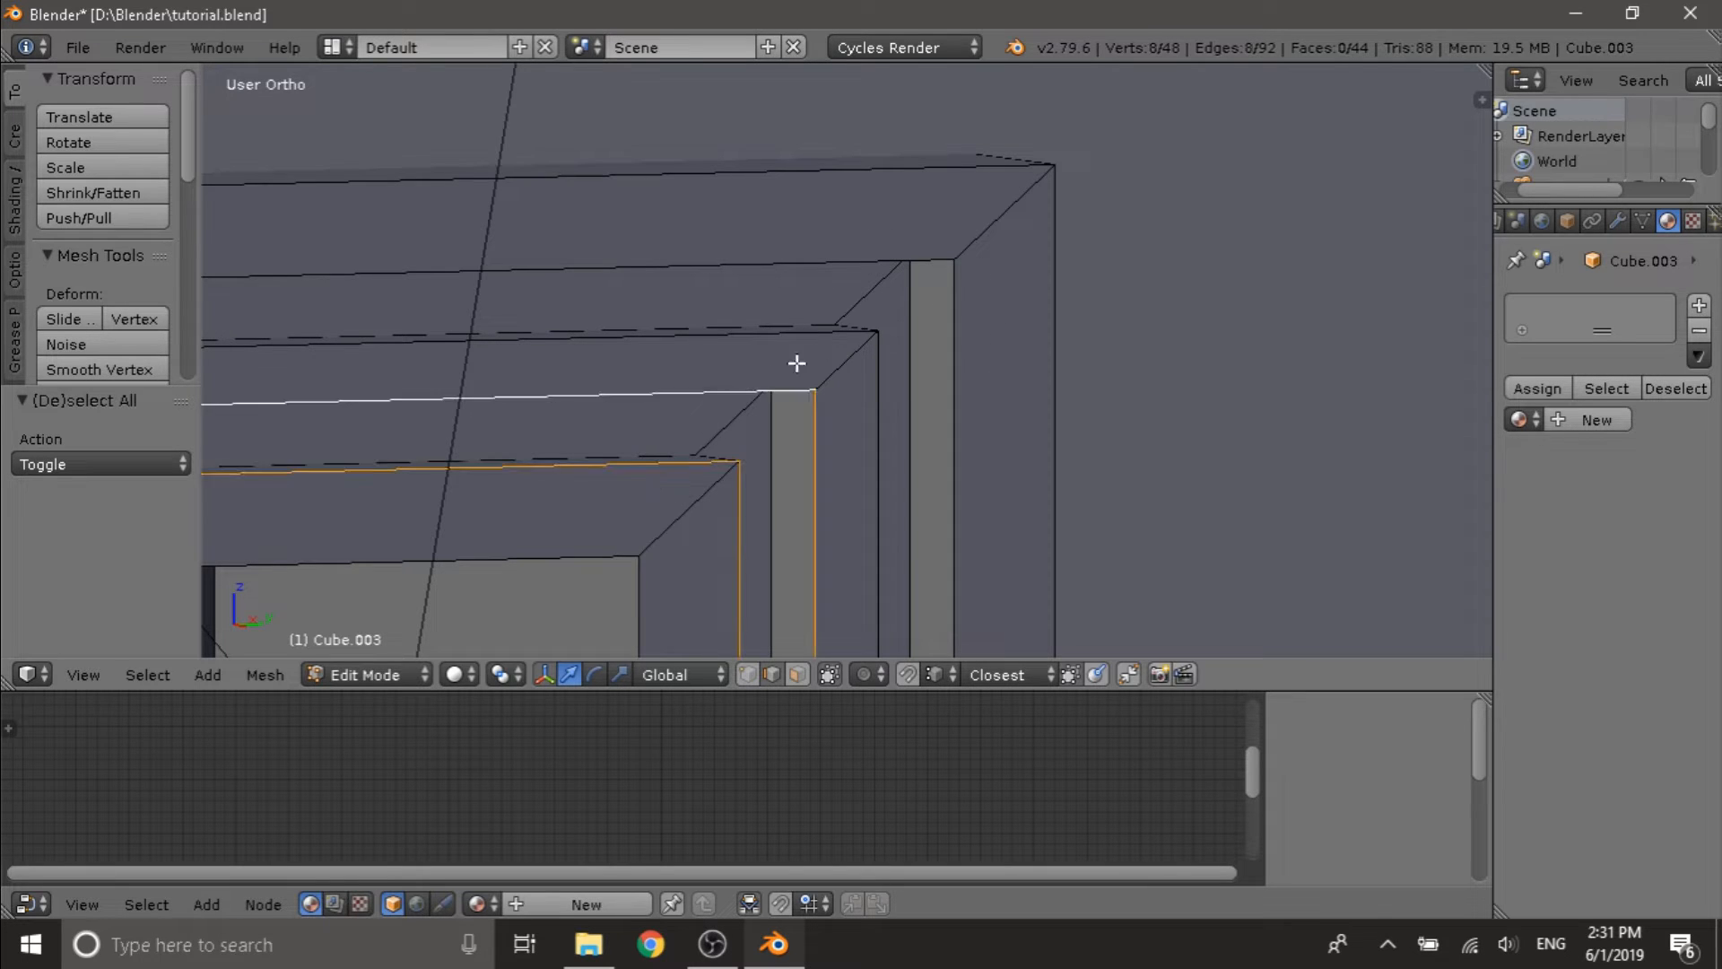
{"action": "right_click", "coordinate": [848, 342], "text": "alt+shift"}
{"action": "right_click", "coordinate": [967, 317], "text": "alt+shift"}
{"action": "scroll", "coordinate": [967, 316], "scroll_direction": "down", "scroll_amount": 2}
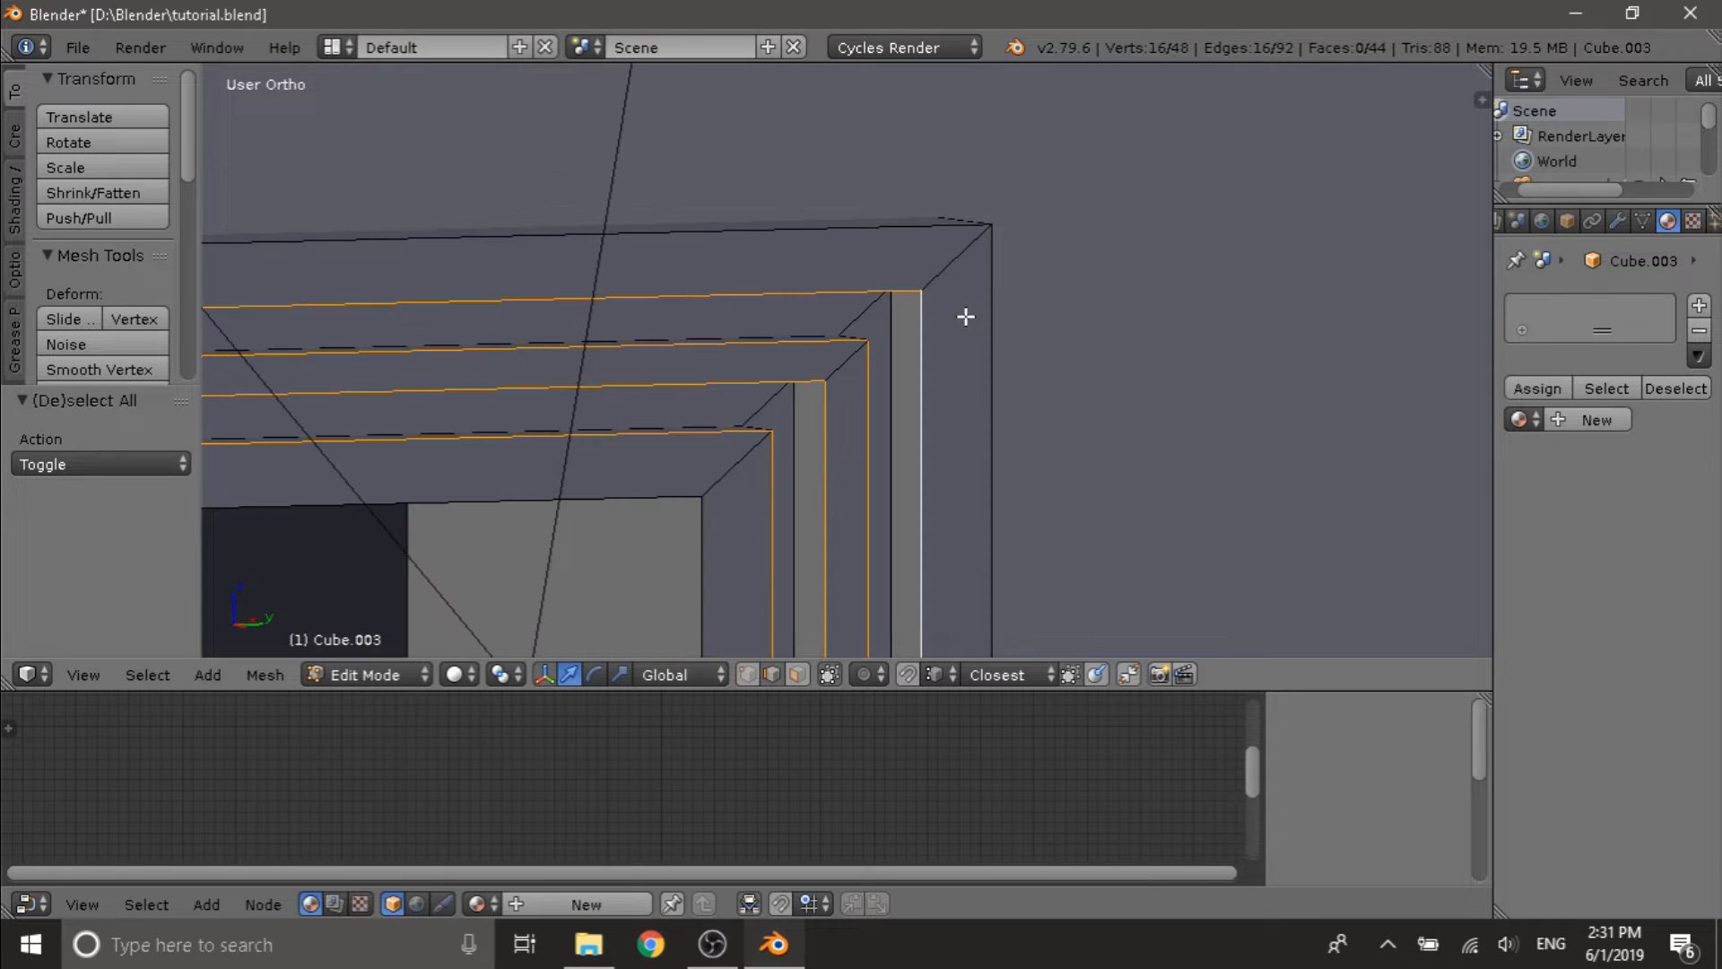
{"action": "key", "text": "alt+shift"}
{"action": "scroll", "coordinate": [821, 422], "scroll_direction": "down", "scroll_amount": 5}
{"action": "scroll", "coordinate": [533, 437], "scroll_direction": "down", "scroll_amount": 8}
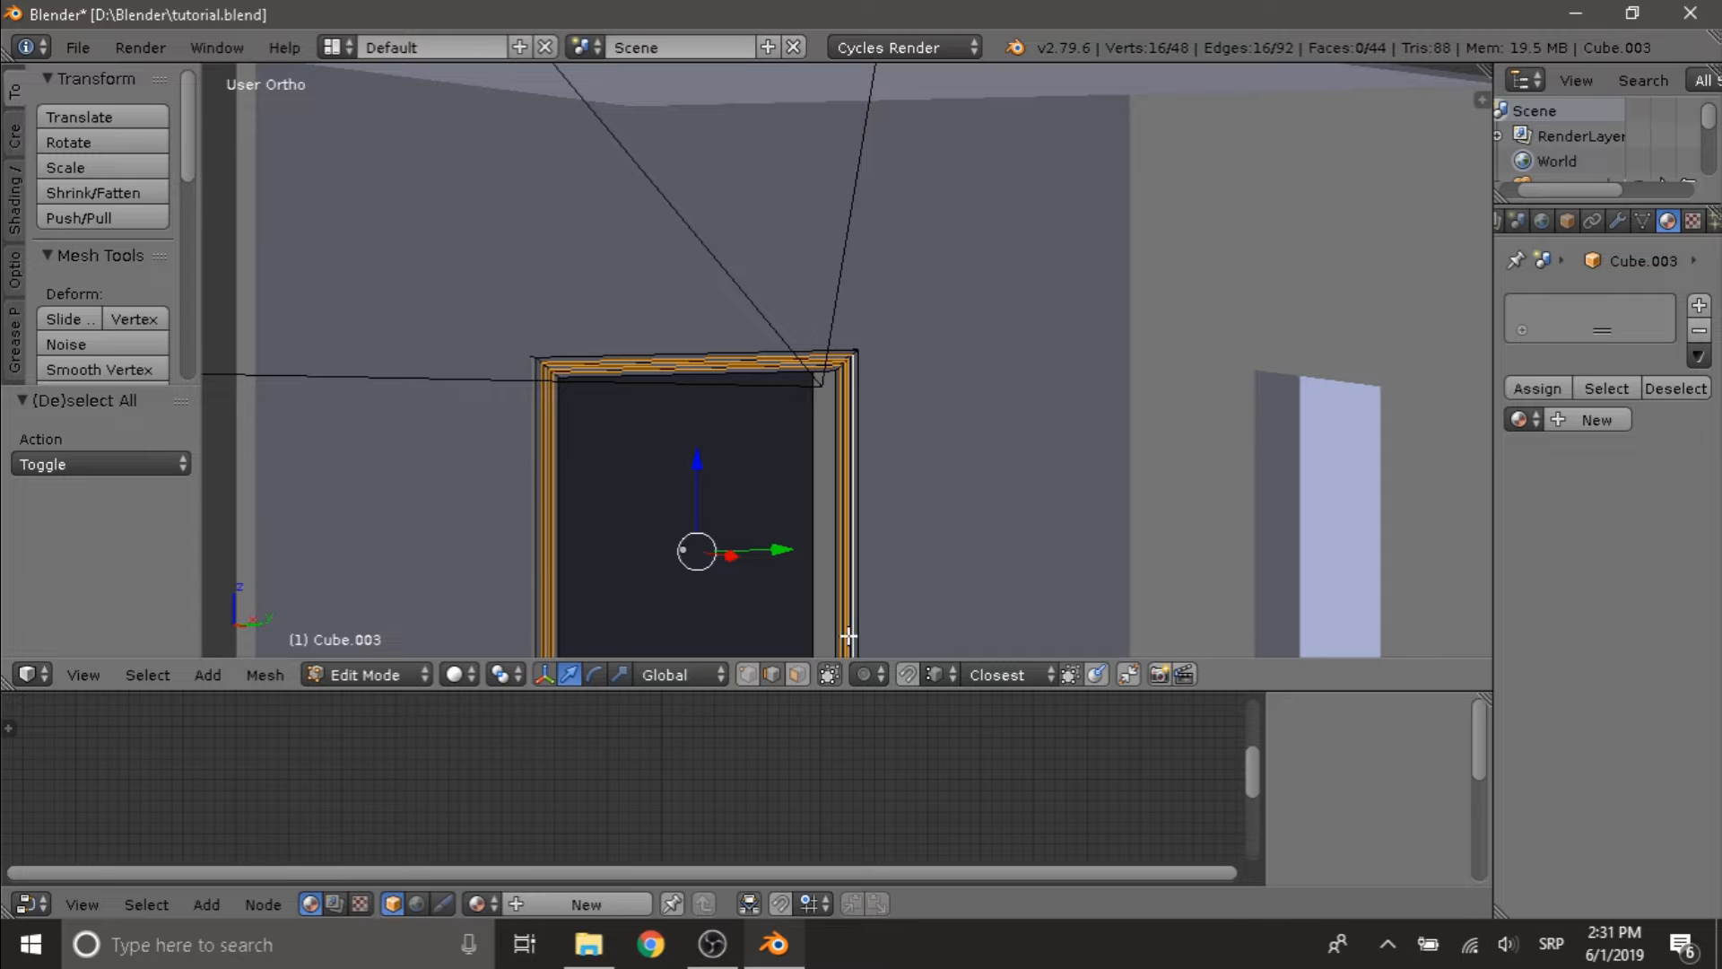
{"action": "scroll", "coordinate": [876, 347], "scroll_direction": "up", "scroll_amount": 10}
{"action": "scroll", "coordinate": [834, 376], "scroll_direction": "up", "scroll_amount": 3}
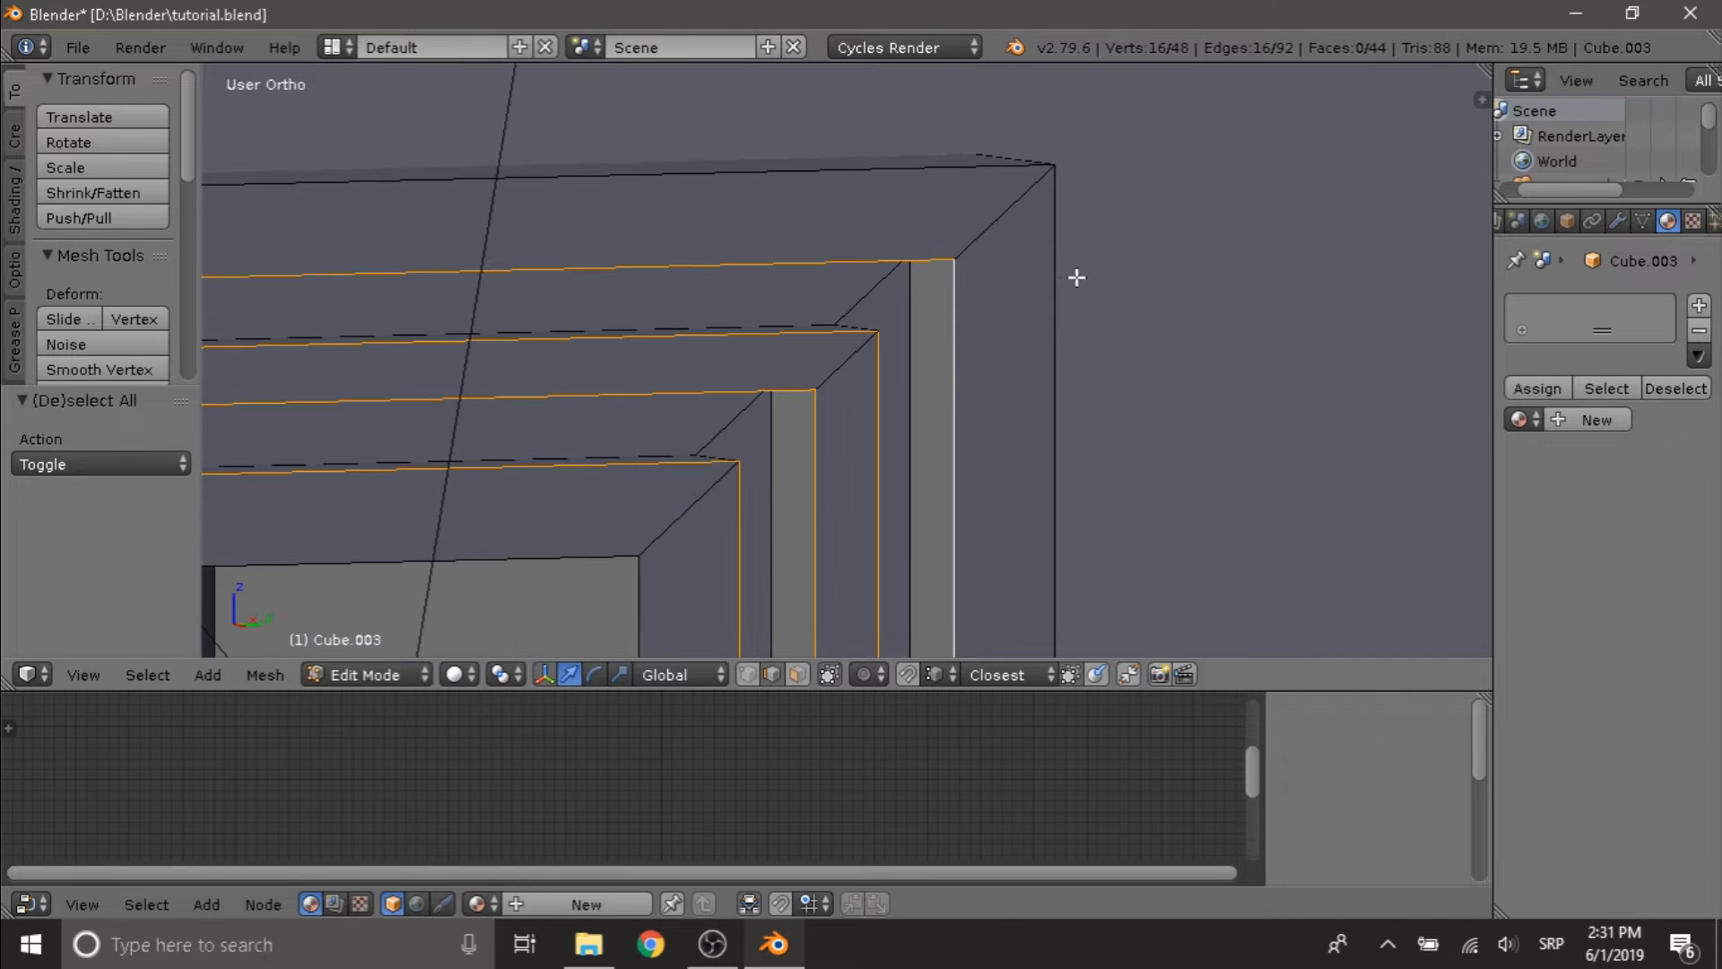
- Bevel the groove edge loops by about 0.002 with one segment and return to Object Mode
{"action": "key", "text": "ctrl+b"}
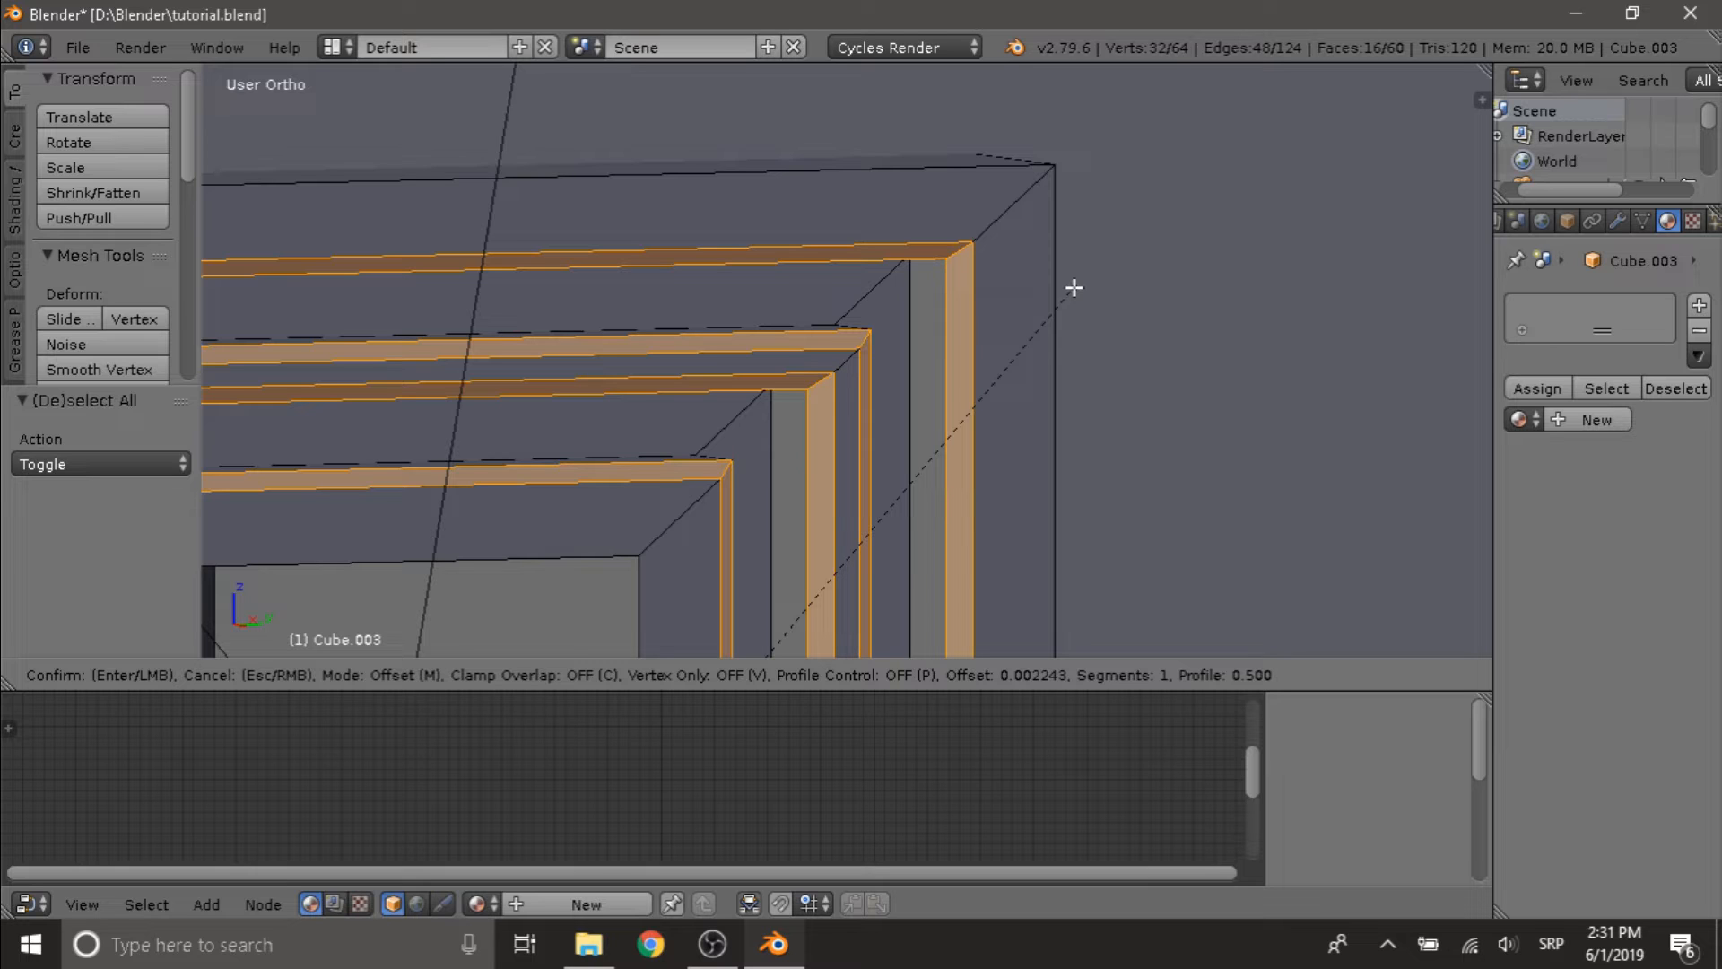
{"action": "scroll", "coordinate": [1074, 287], "scroll_direction": "up", "scroll_amount": 7}
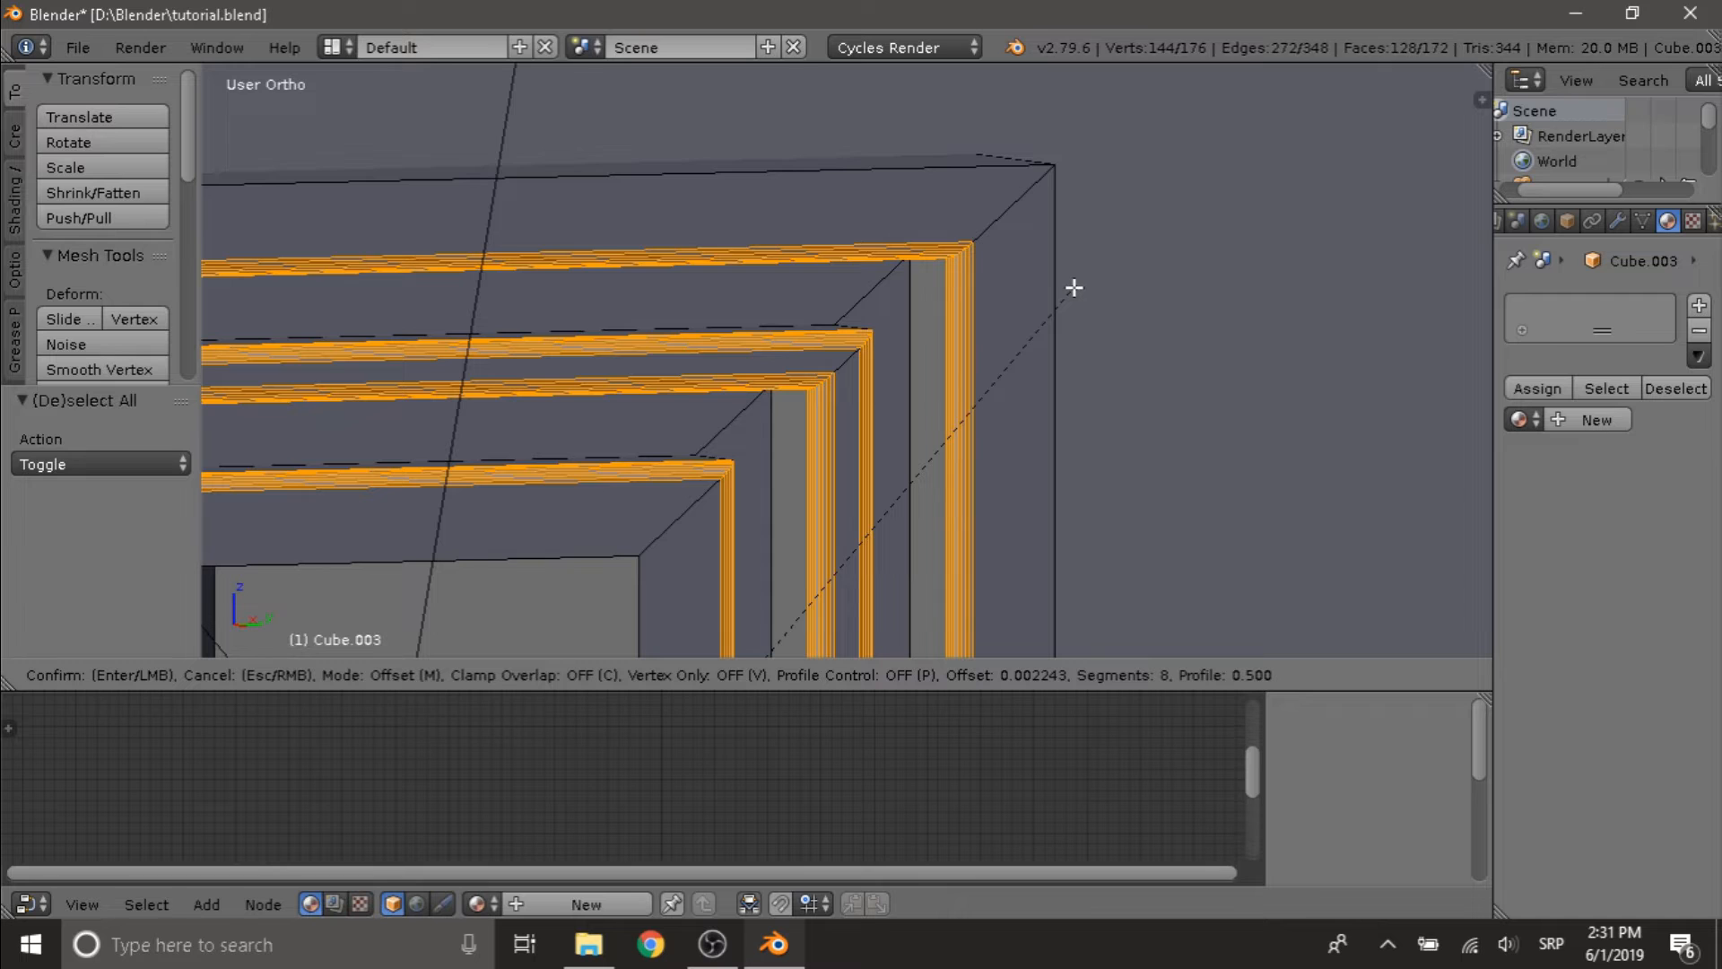
{"action": "scroll", "coordinate": [1073, 287], "scroll_direction": "down", "scroll_amount": 7}
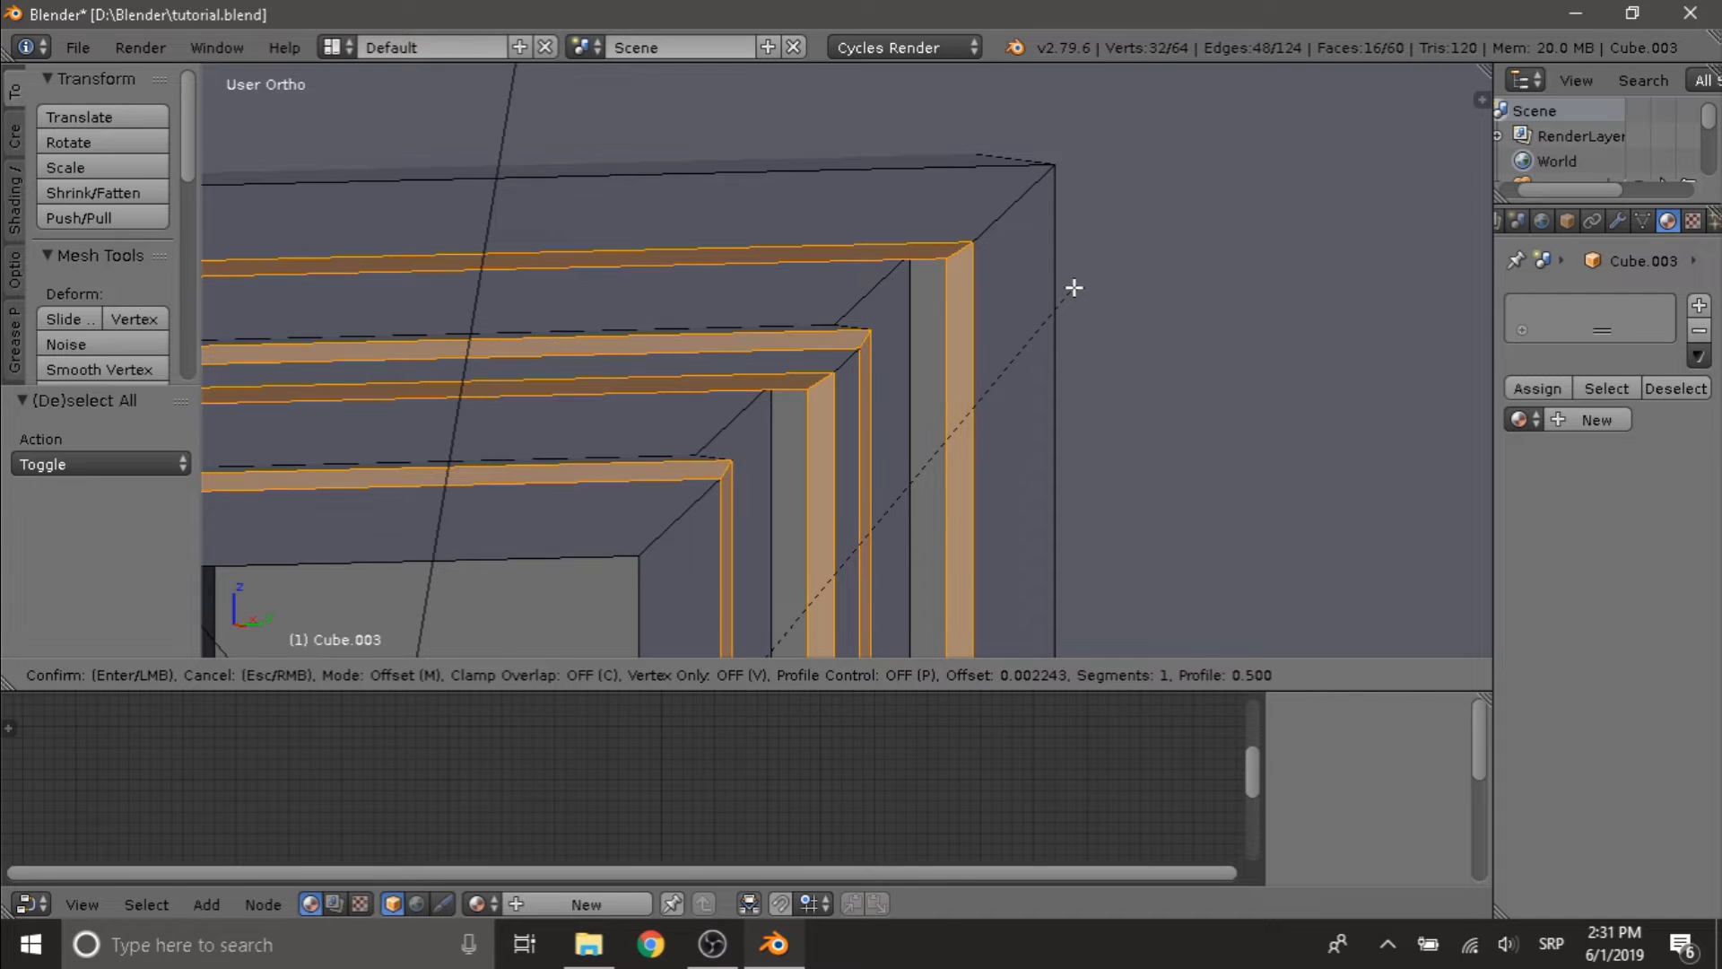
{"action": "left_click", "coordinate": [1074, 287]}
{"action": "scroll", "coordinate": [1073, 287], "scroll_direction": "down", "scroll_amount": 2}
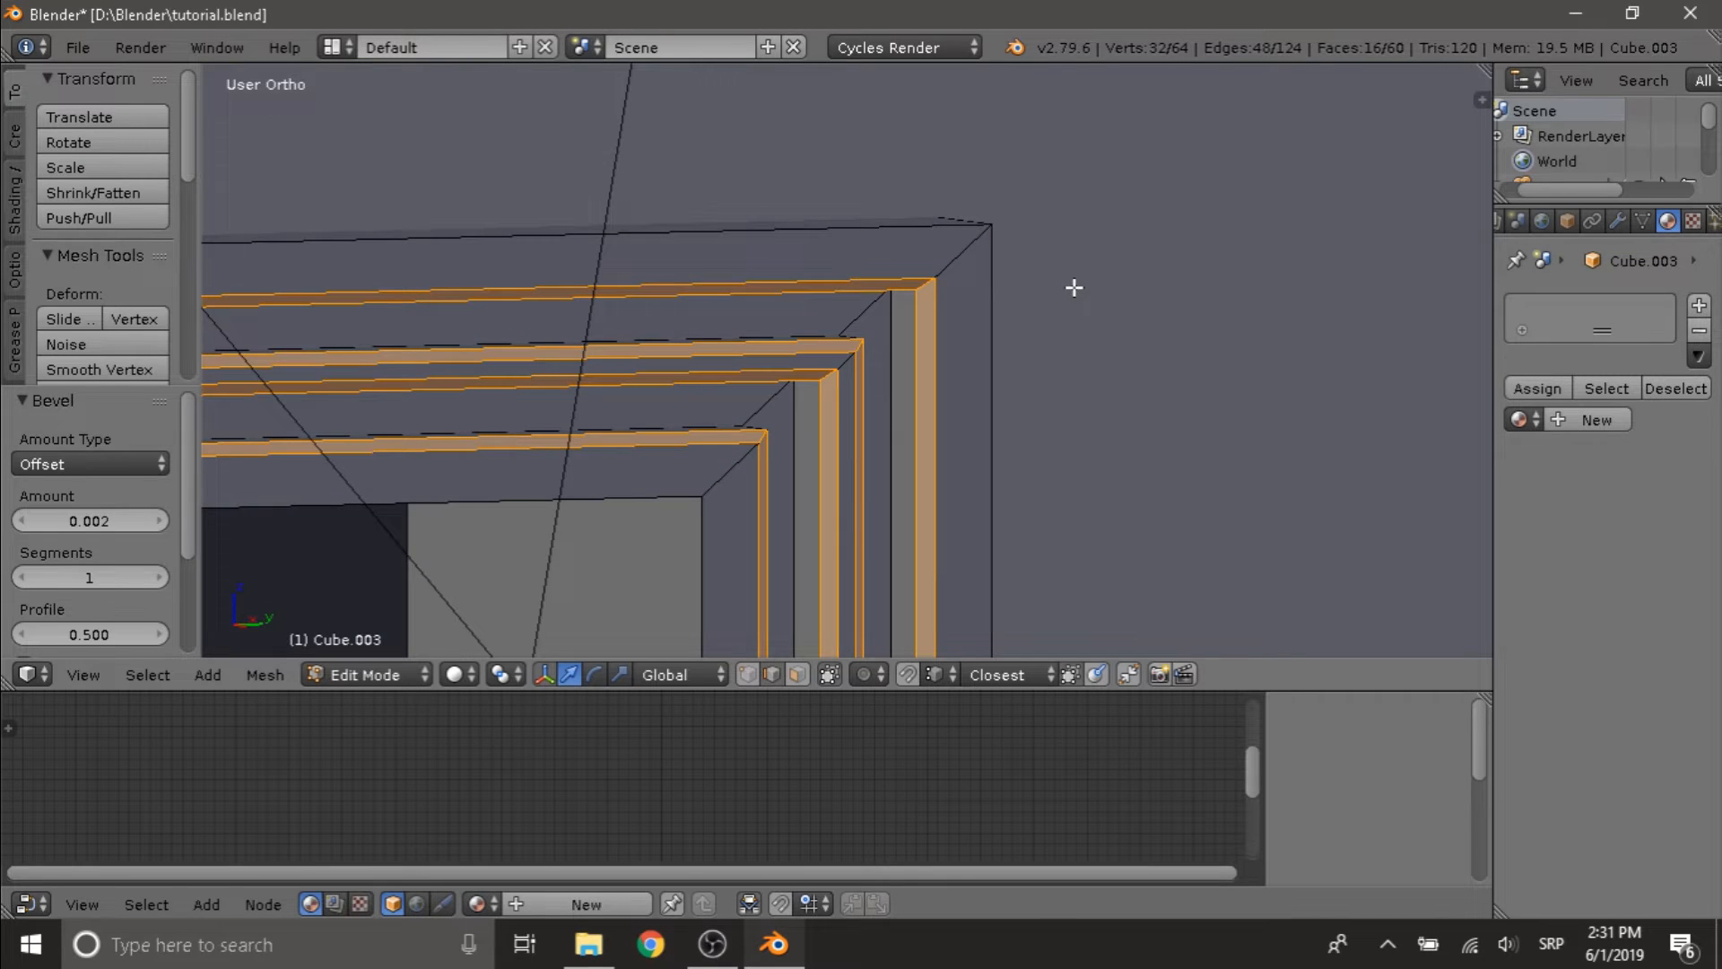
{"action": "scroll", "coordinate": [1074, 287], "scroll_direction": "down", "scroll_amount": 6}
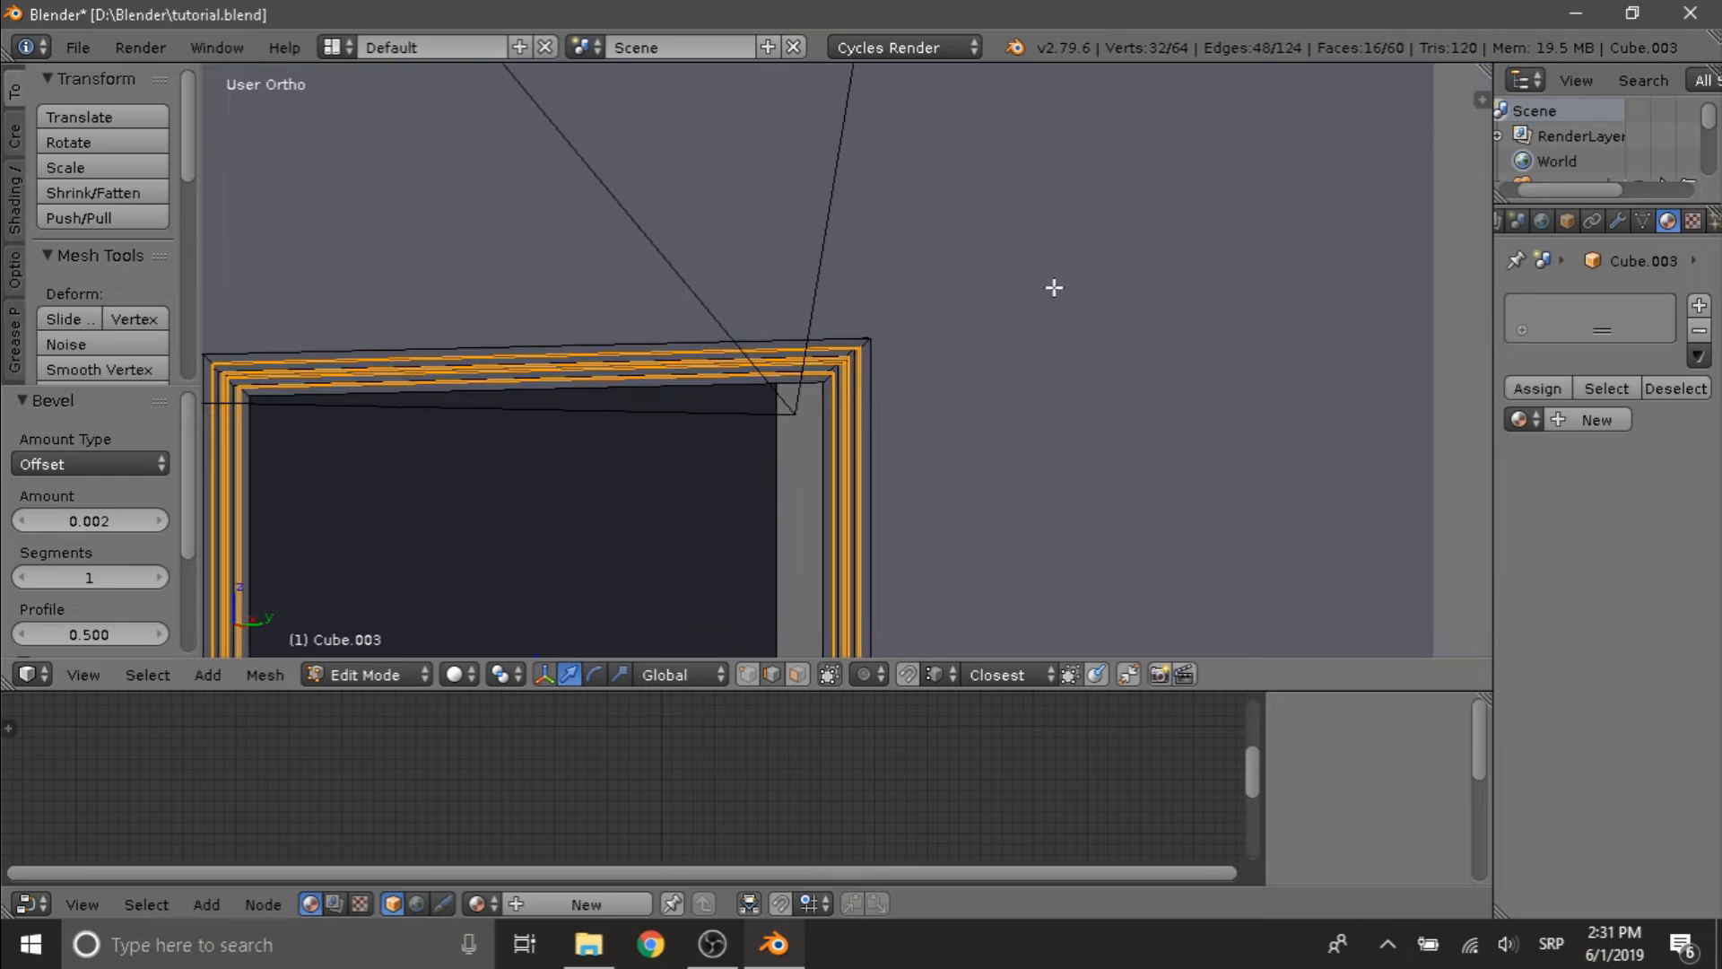
{"action": "key", "text": "Tab"}
{"action": "scroll", "coordinate": [1050, 296], "scroll_direction": "down", "scroll_amount": 4}
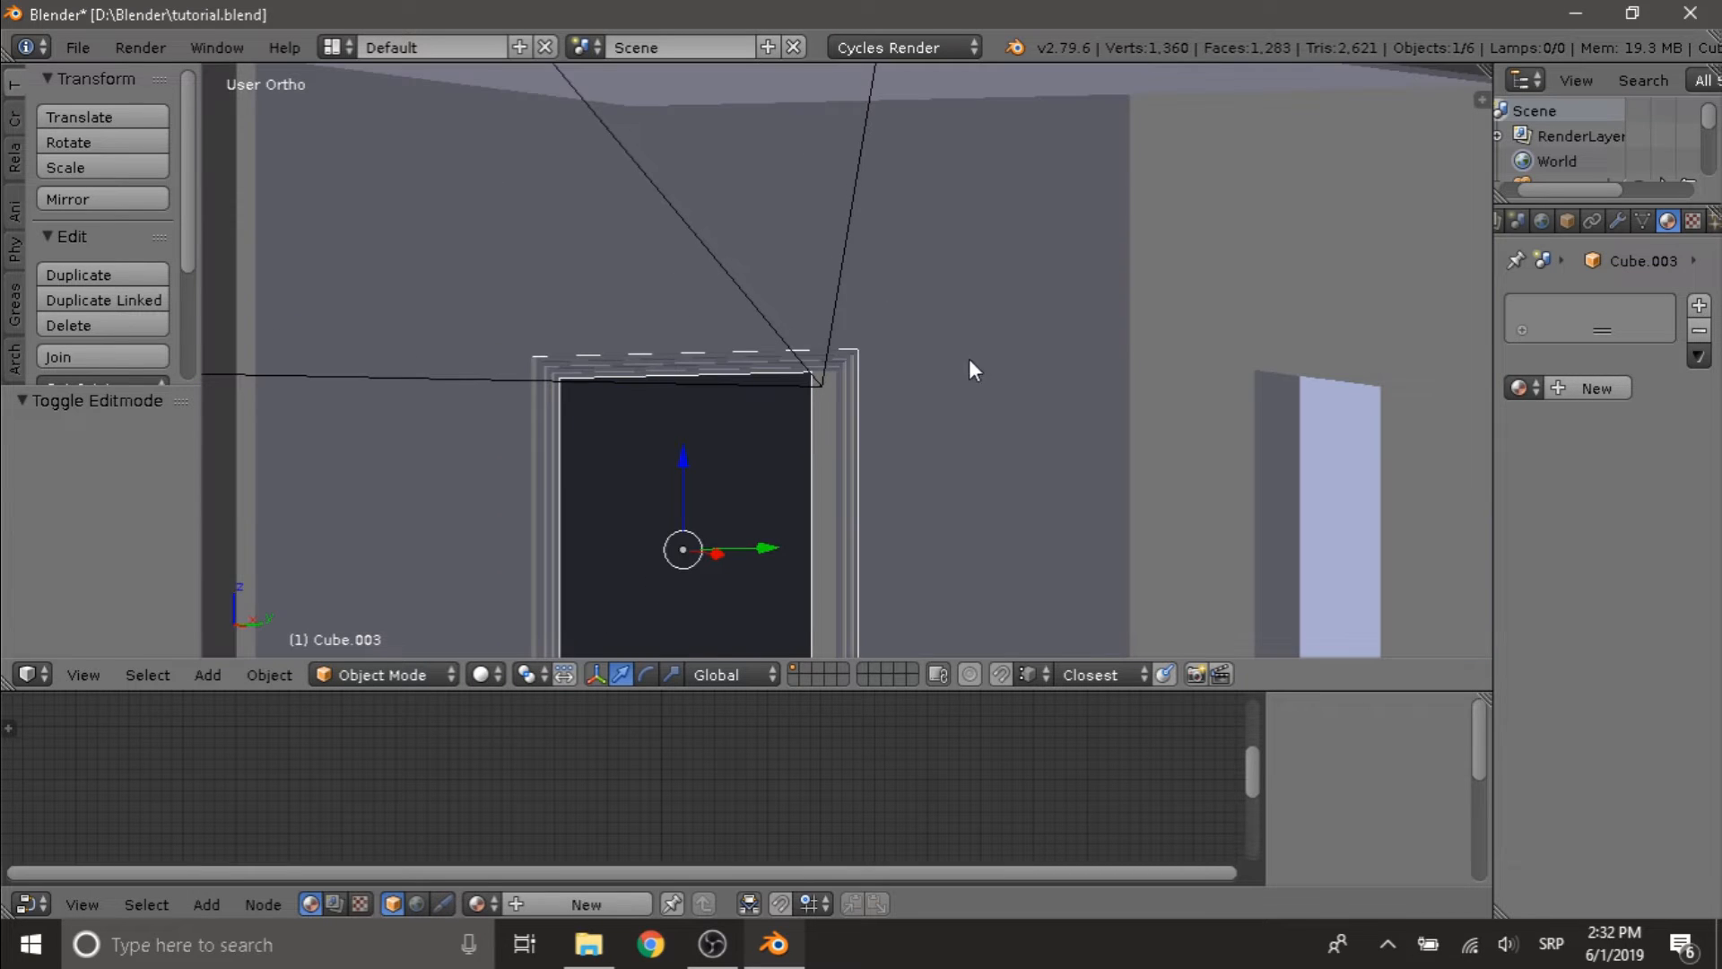
{"action": "scroll", "coordinate": [903, 390], "scroll_direction": "down", "scroll_amount": 4, "text": "shift"}
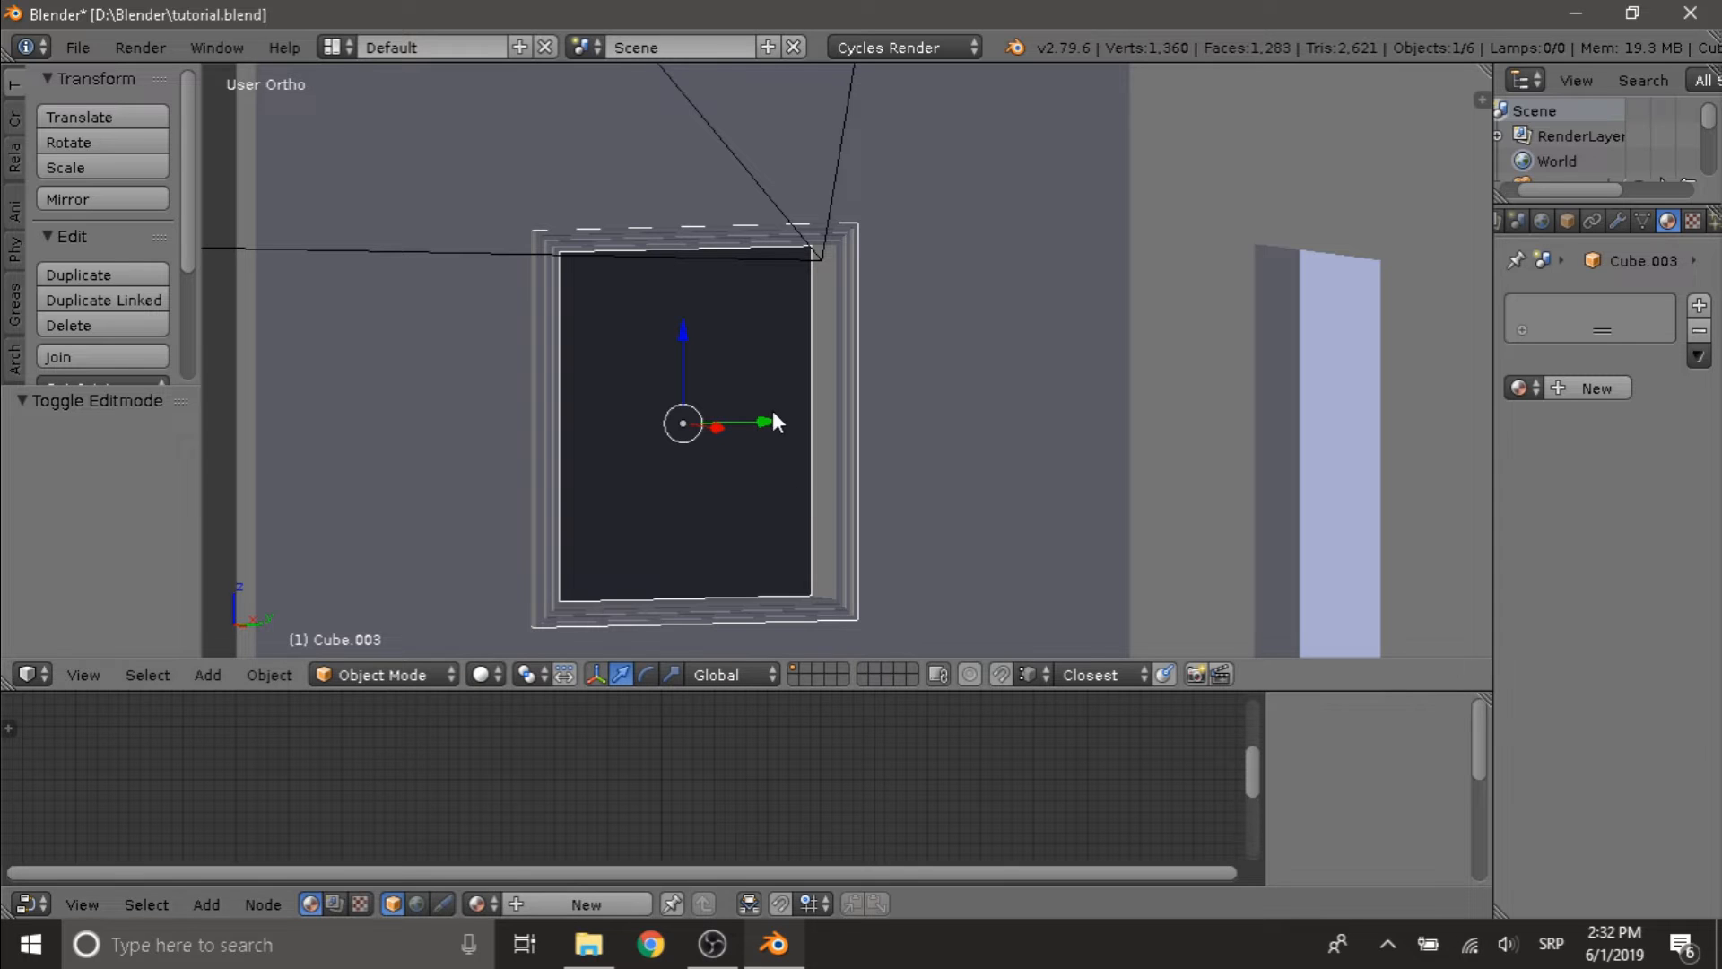
- Copy and paste the window frame, and move the duplicate about 2.015 along X away from the wall
{"action": "middle_click_drag", "start_coordinate": [775, 402], "coordinate": [857, 335]}
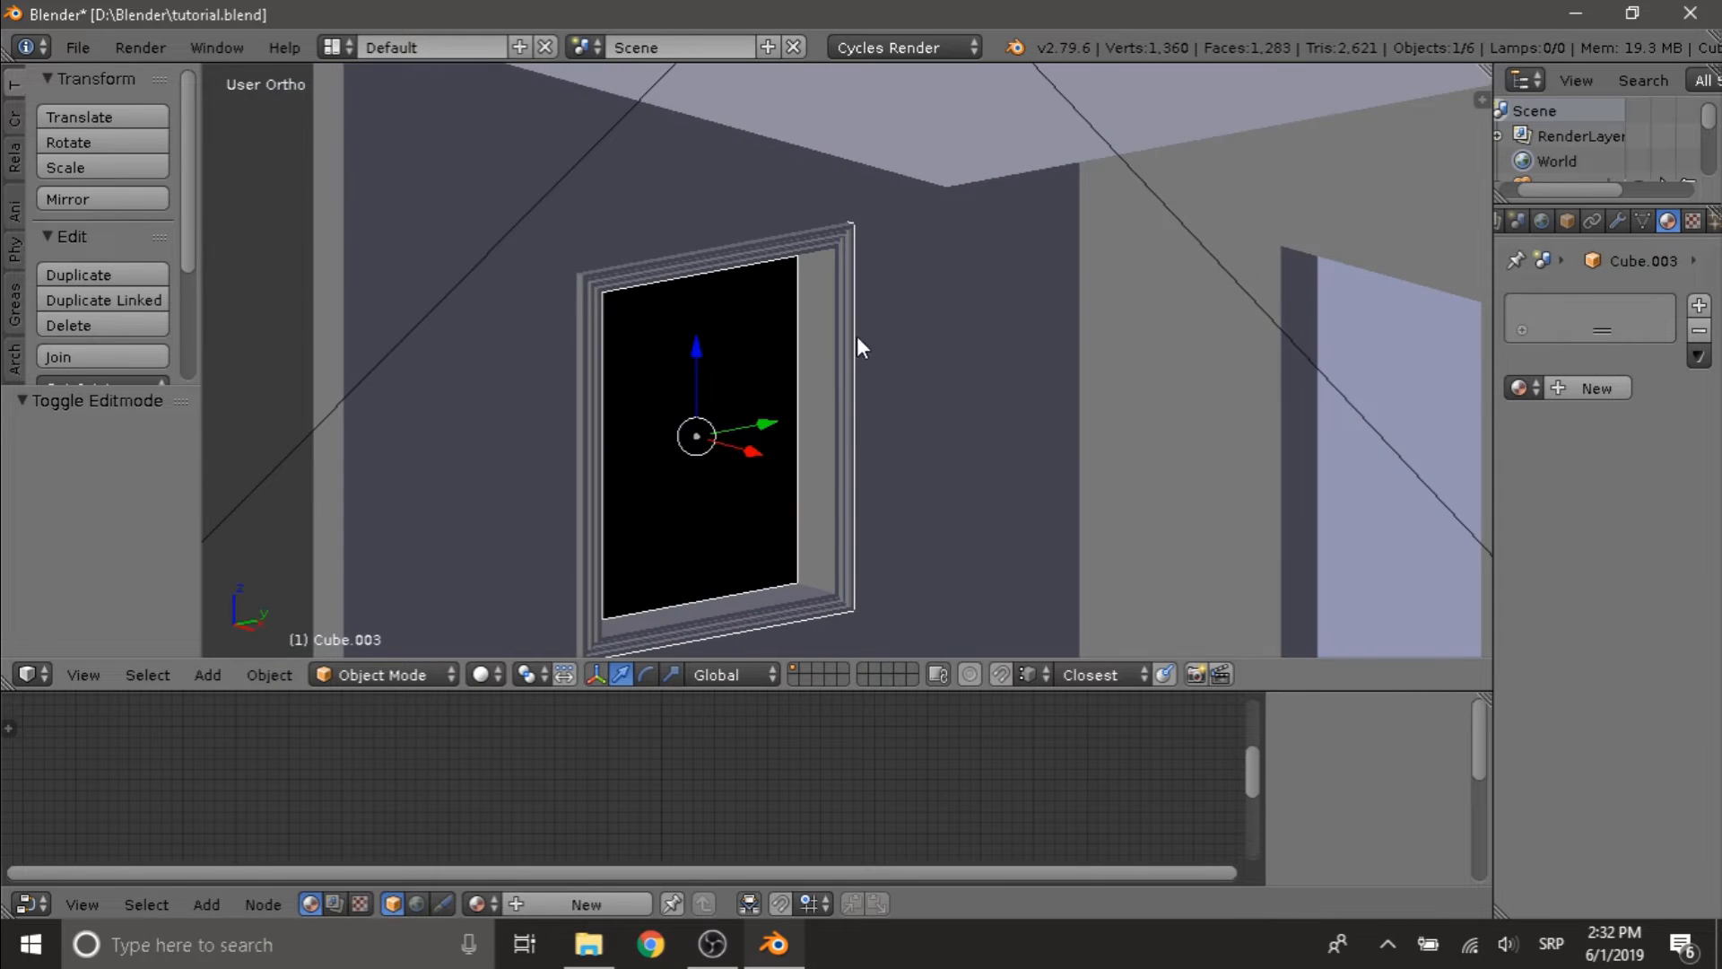
{"action": "middle_click_drag", "start_coordinate": [1317, 336], "coordinate": [919, 452]}
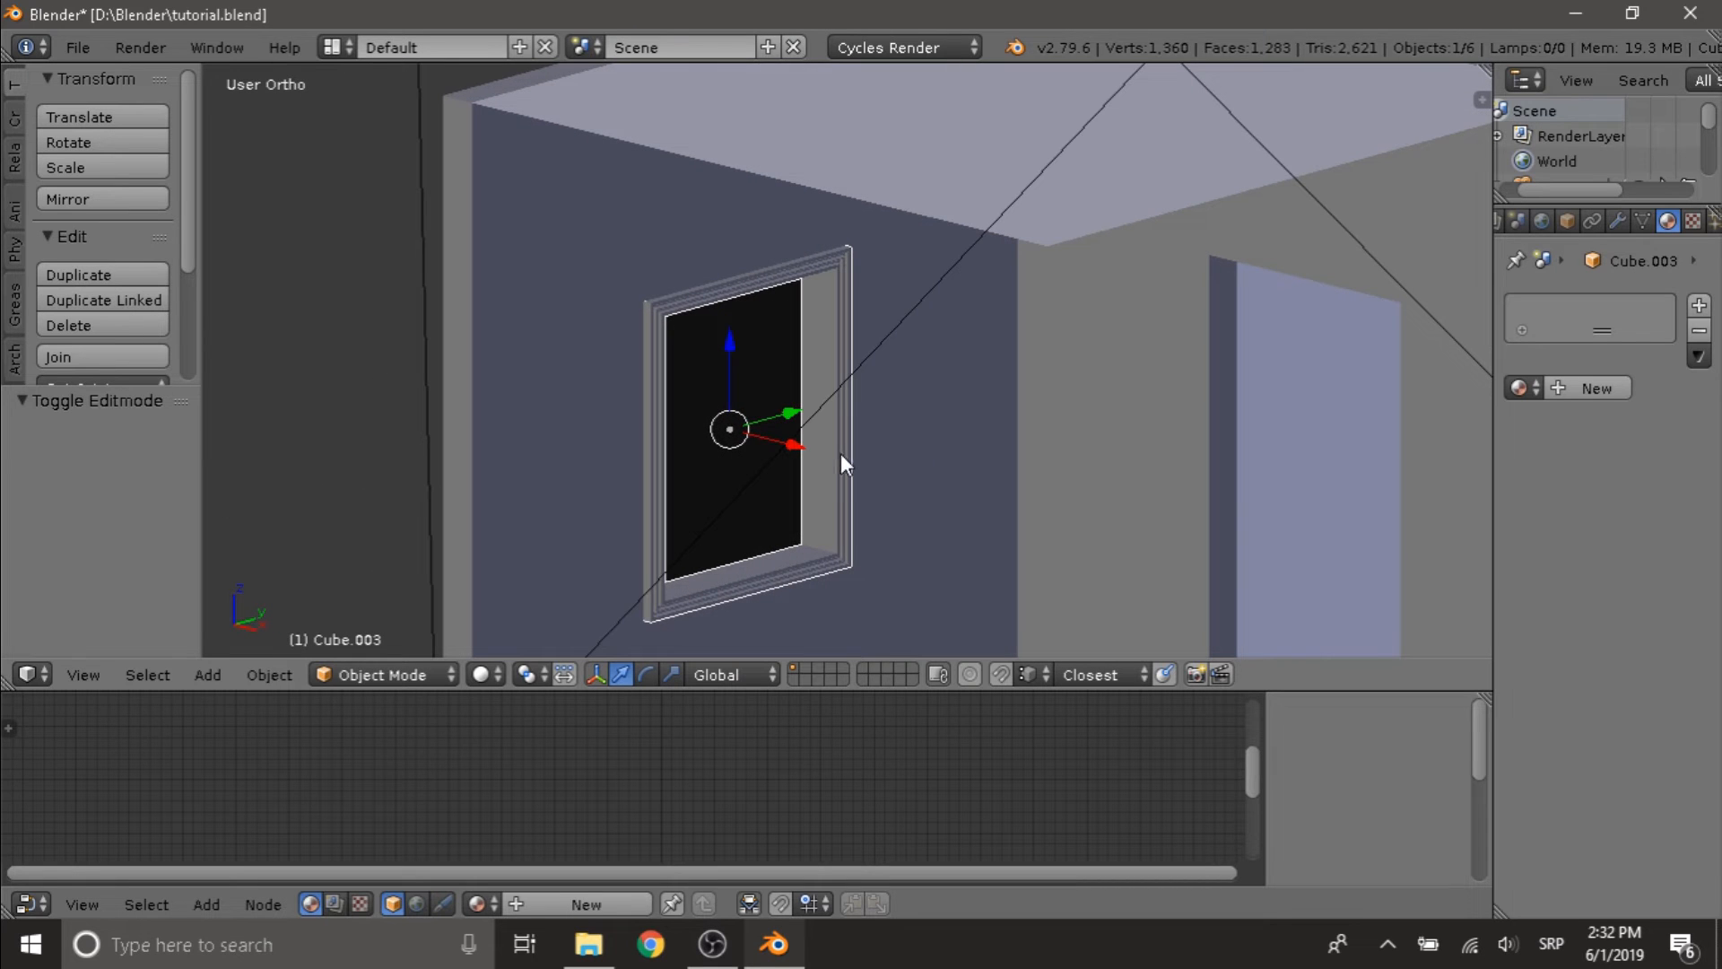
{"action": "key", "text": "ctrl+c"}
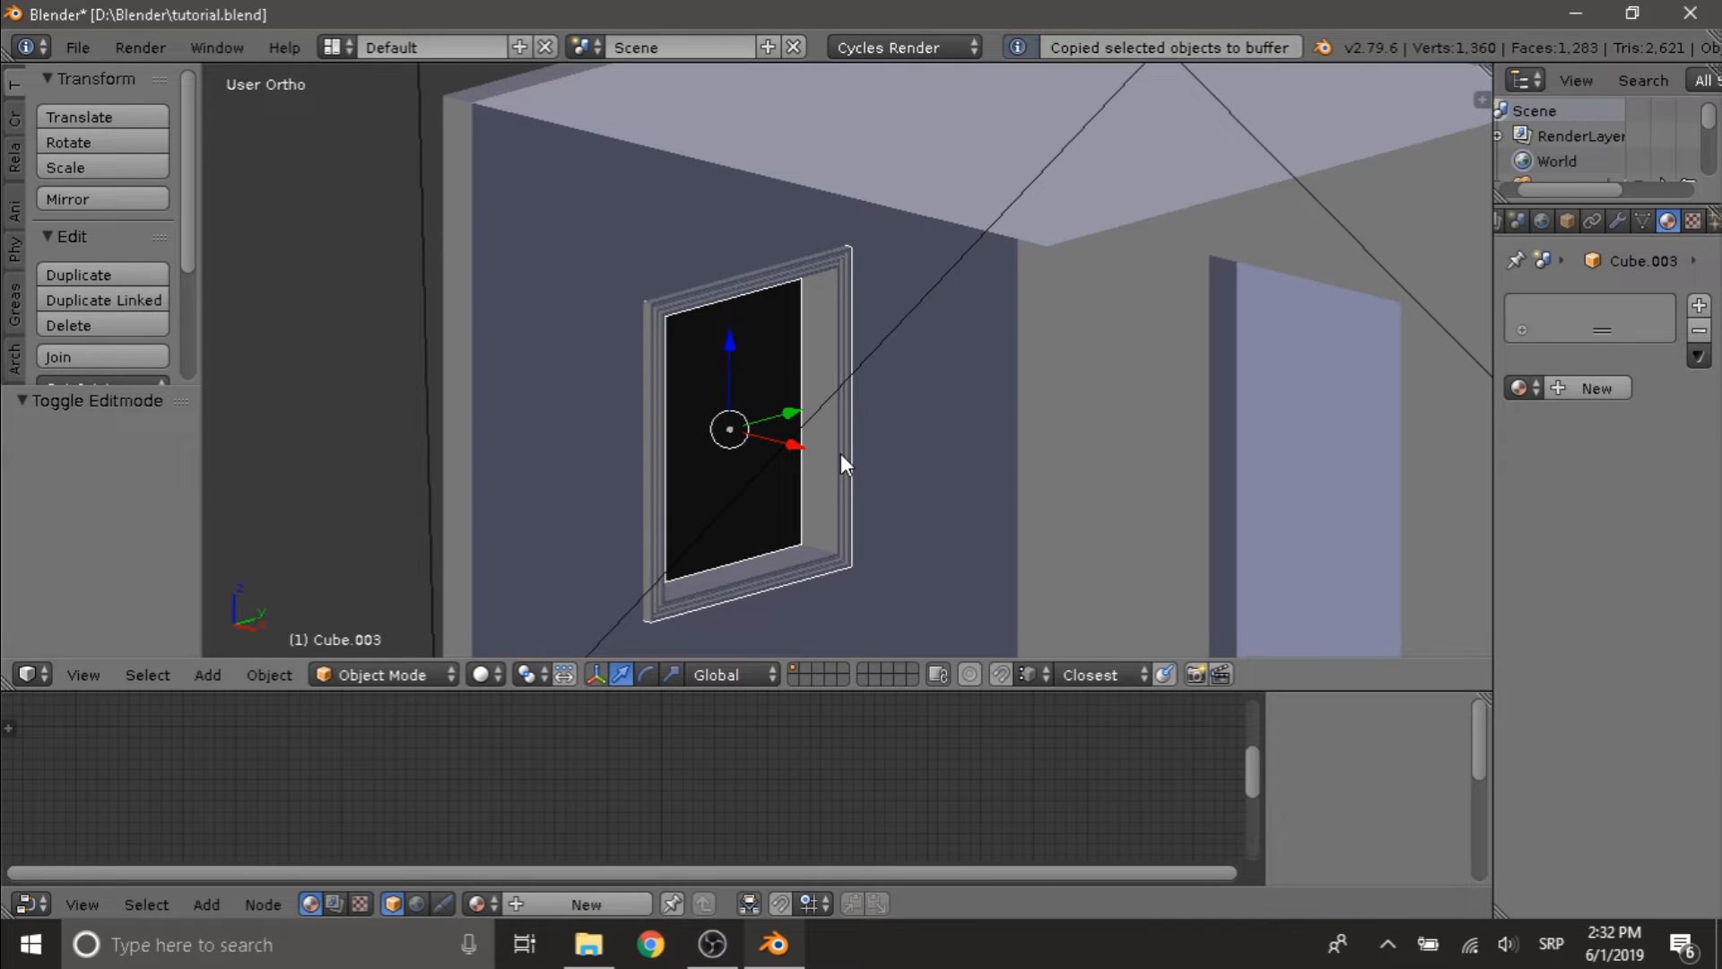
{"action": "key", "text": "ctrl+v"}
{"action": "left_click_drag", "start_coordinate": [796, 443], "coordinate": [1009, 503]}
{"action": "left_click_drag", "start_coordinate": [1073, 518], "coordinate": [1074, 518]}
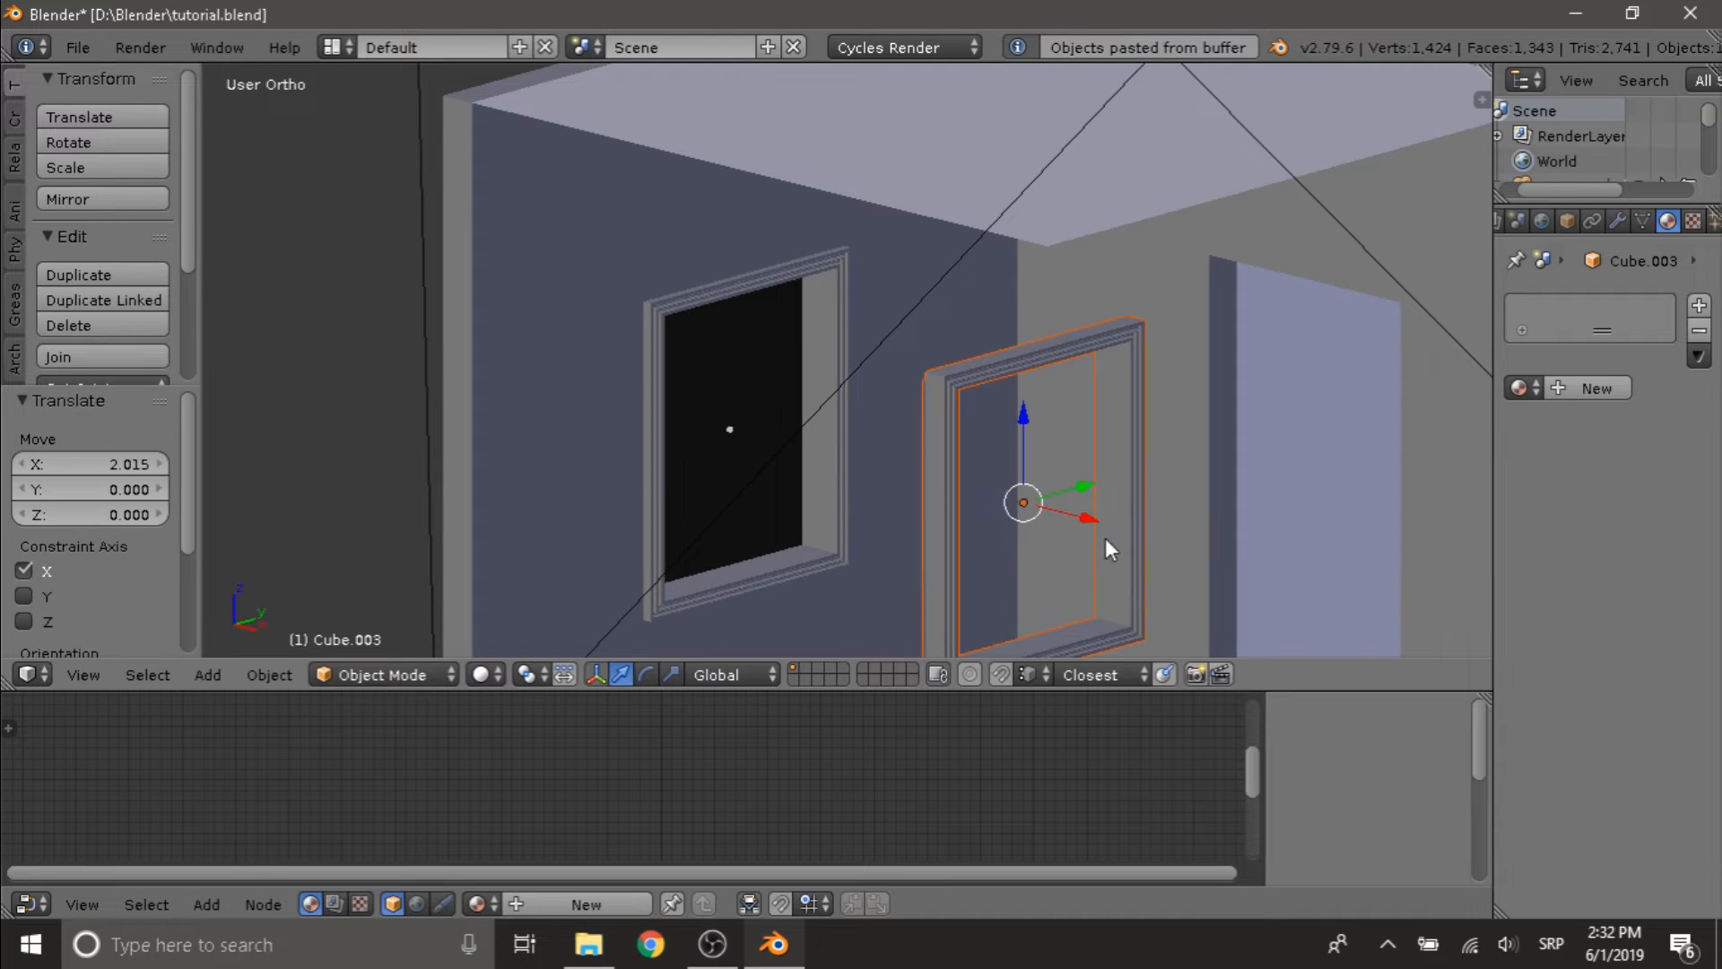
- Rotate the duplicated frame -90° around the Z axis so it faces the doorway wall
{"action": "scroll", "coordinate": [1105, 536], "scroll_direction": "down", "scroll_amount": 2}
{"action": "middle_click_drag", "start_coordinate": [1105, 536], "coordinate": [1256, 480]}
{"action": "middle_click_drag", "start_coordinate": [1126, 462], "coordinate": [1076, 262]}
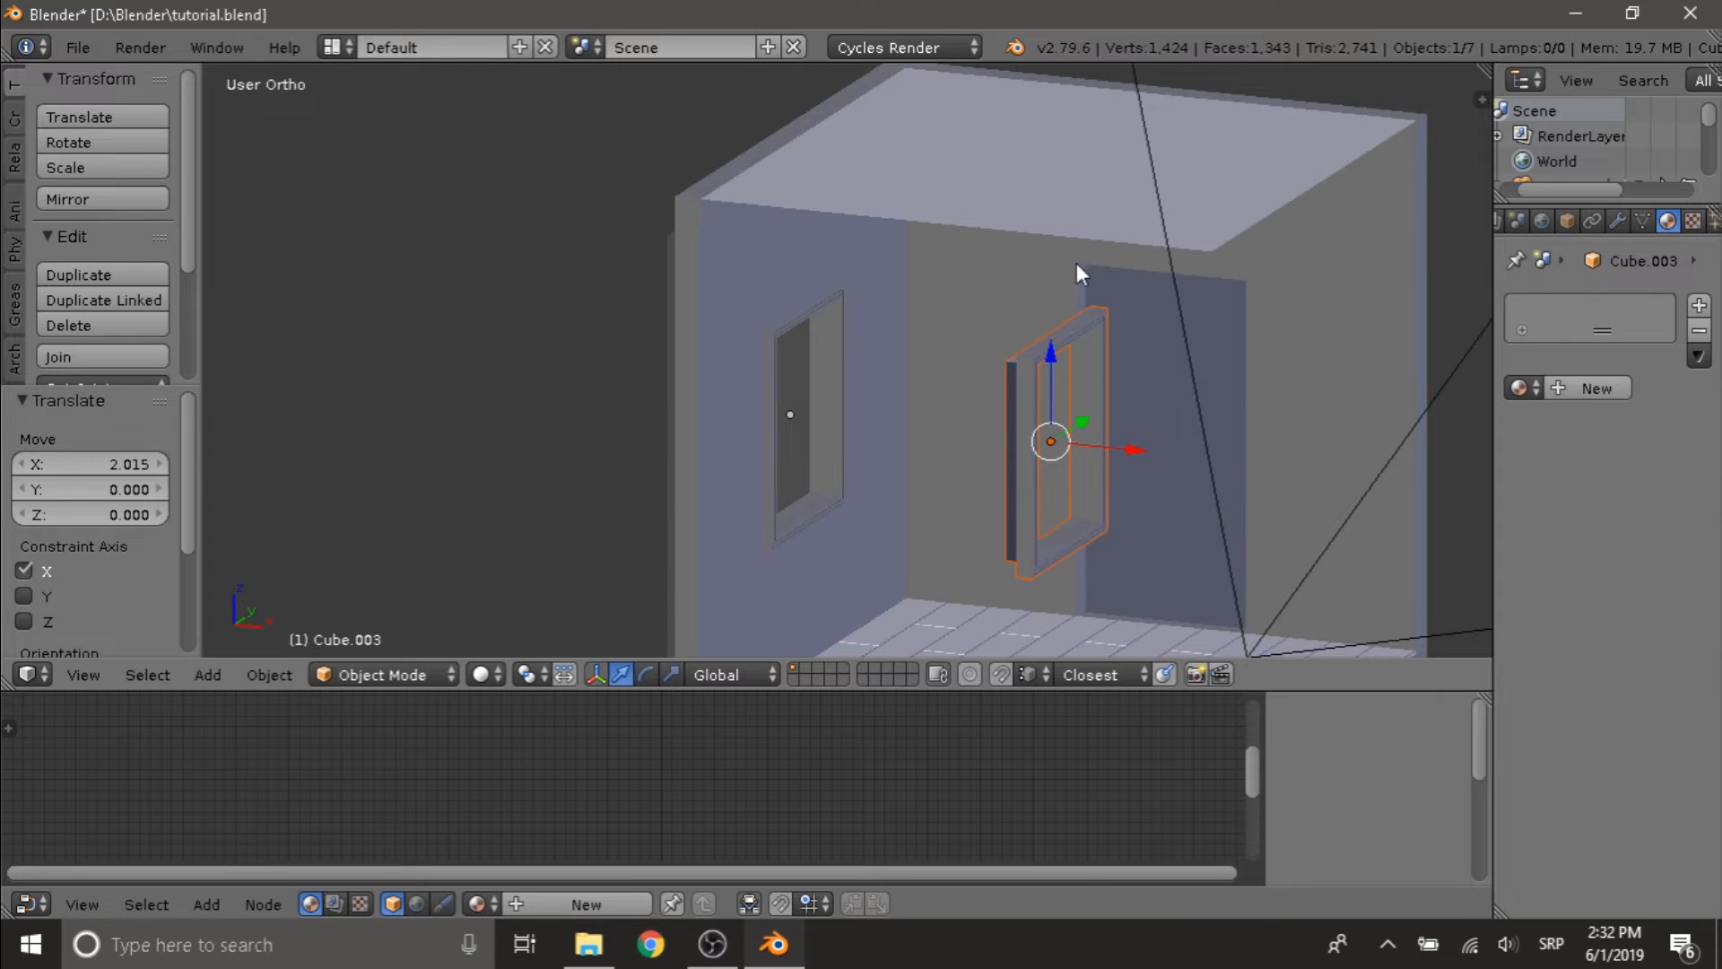
{"action": "key", "text": "alt+shift"}
{"action": "type", "text": "r"}
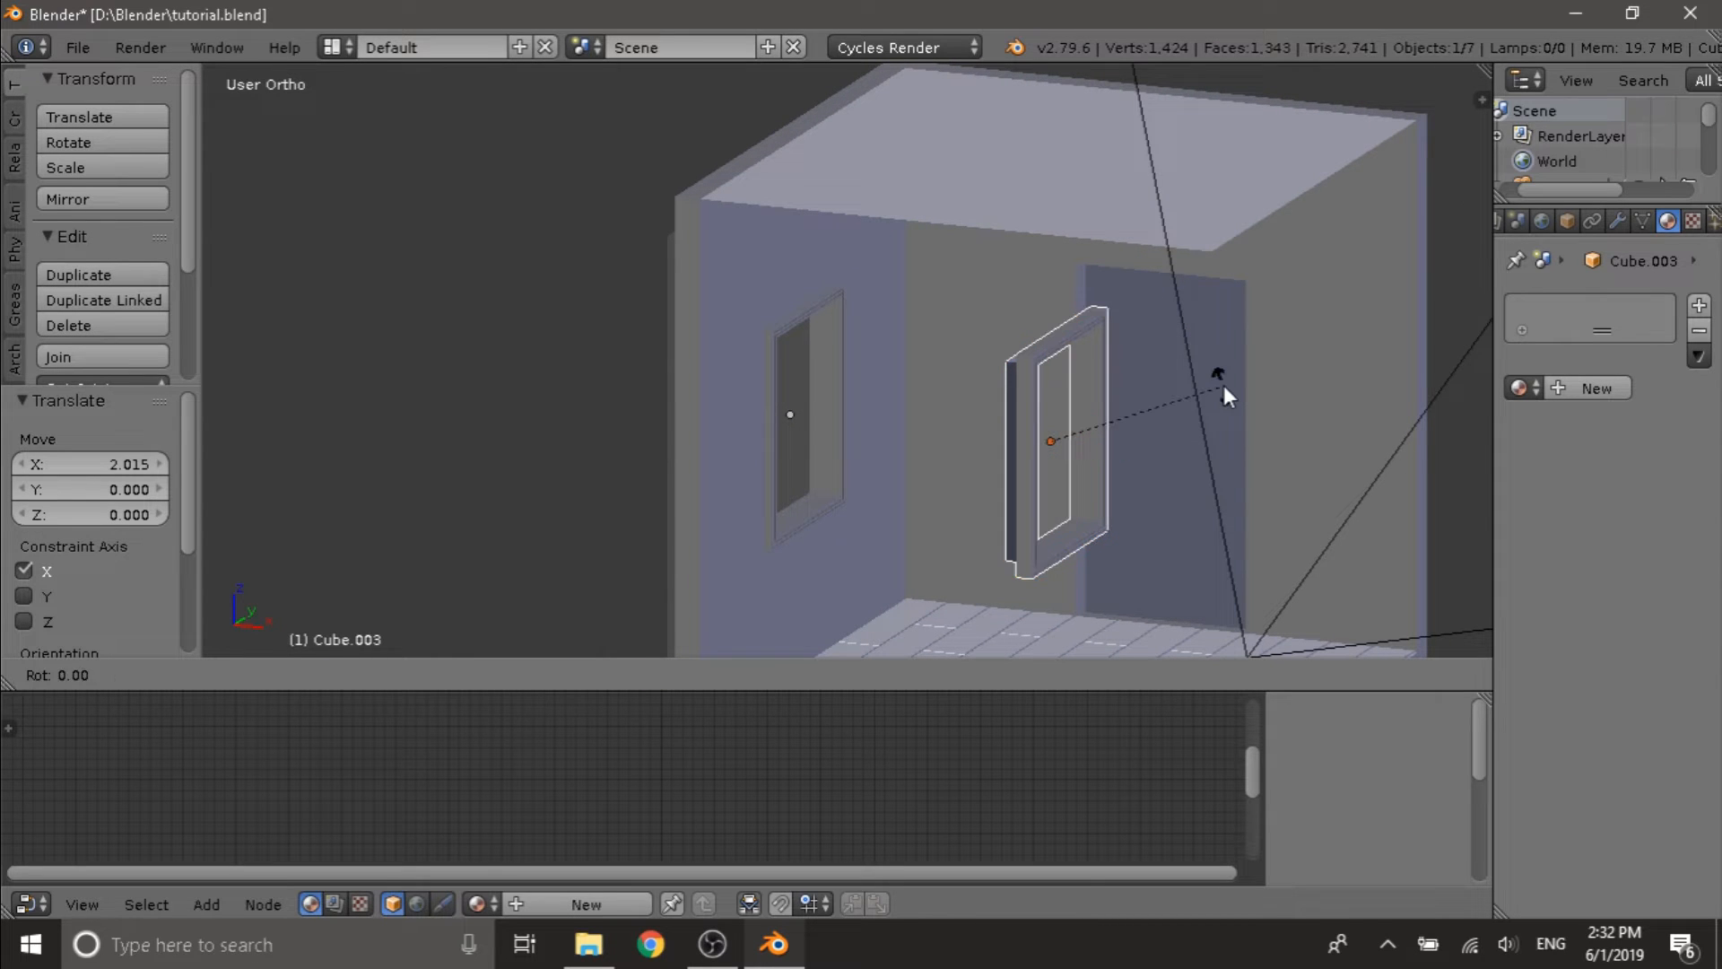
{"action": "type", "text": "z"}
{"action": "type", "text": "-90"}
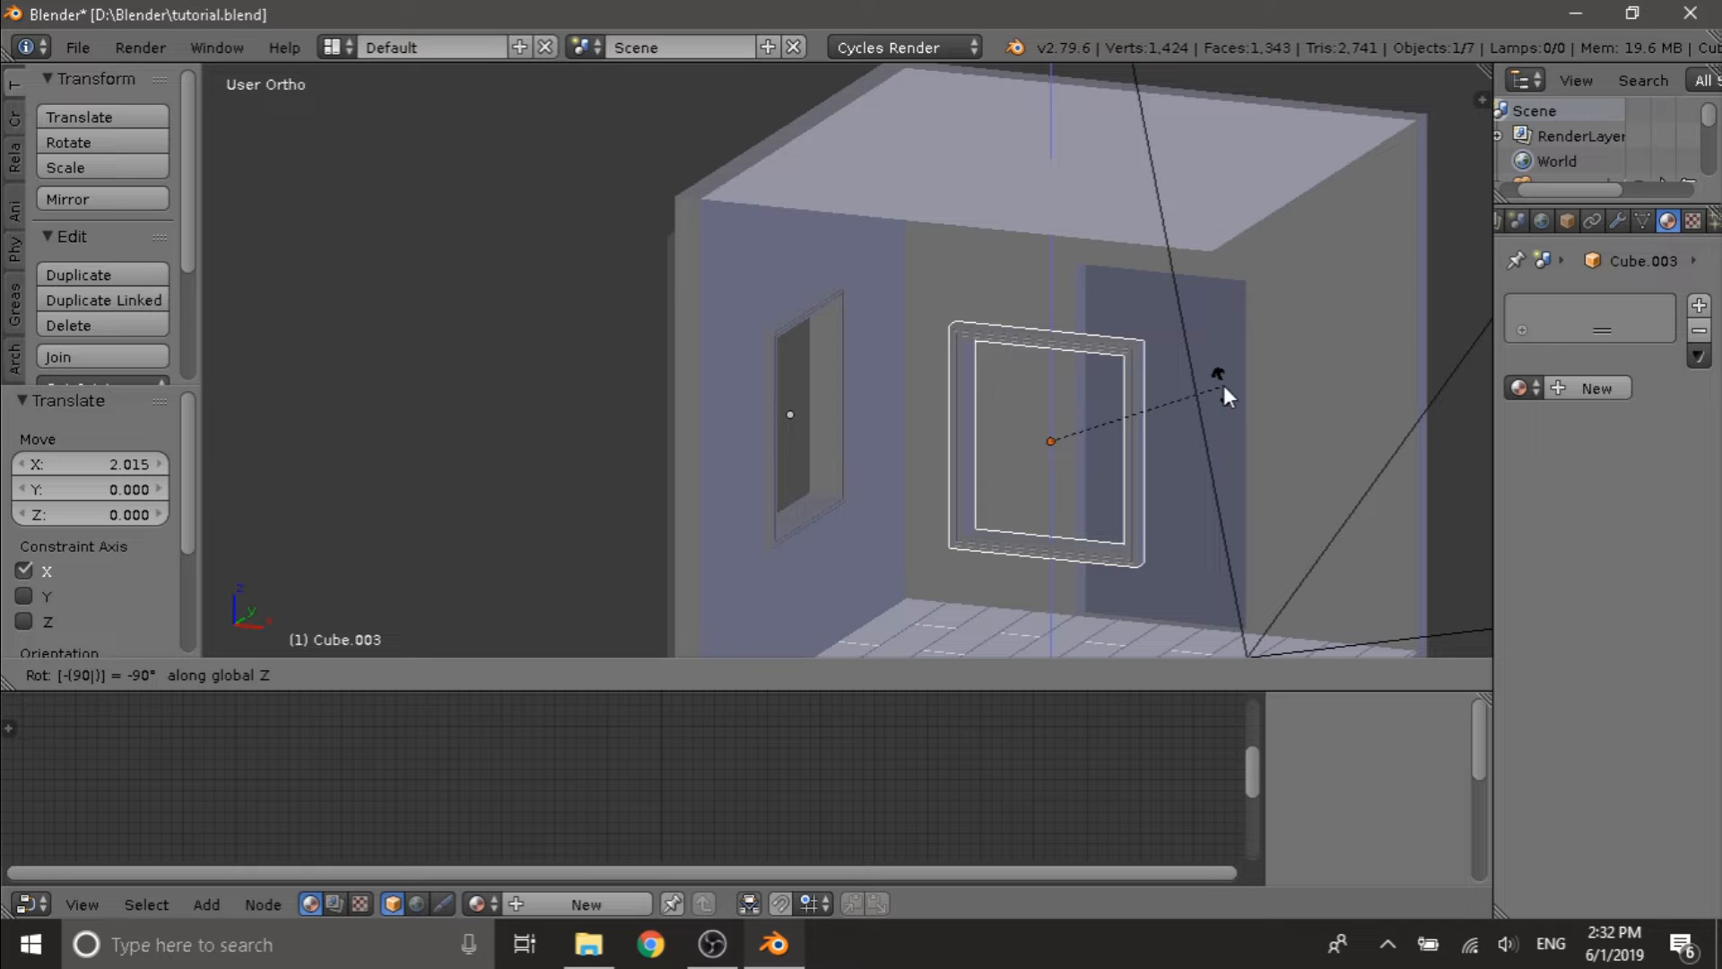
{"action": "key", "text": "Return"}
- Place the rotated frame over the upper part of the doorway, fine-tuning it by 0.025 along Y, and check it from the front
{"action": "middle_click_drag", "start_coordinate": [1198, 391], "coordinate": [970, 441]}
{"action": "left_click_drag", "start_coordinate": [969, 442], "coordinate": [1164, 401]}
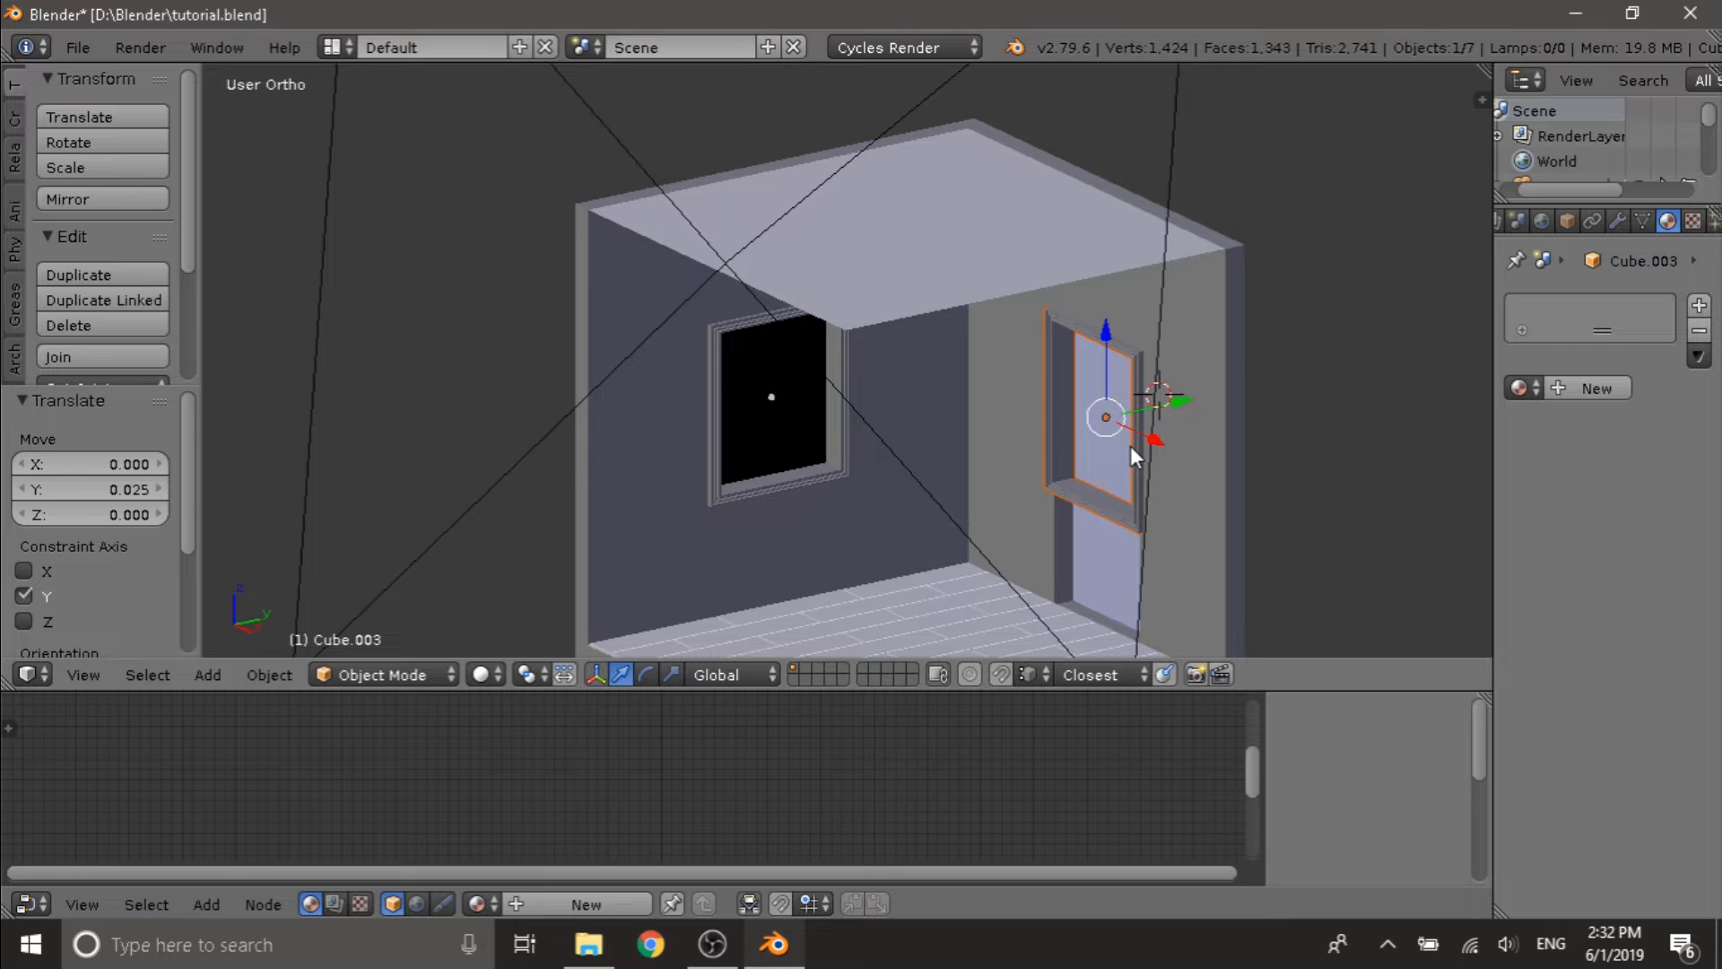
{"action": "key", "text": "KP_1"}
{"action": "middle_click_drag", "start_coordinate": [1130, 445], "coordinate": [1048, 446], "text": "shift"}
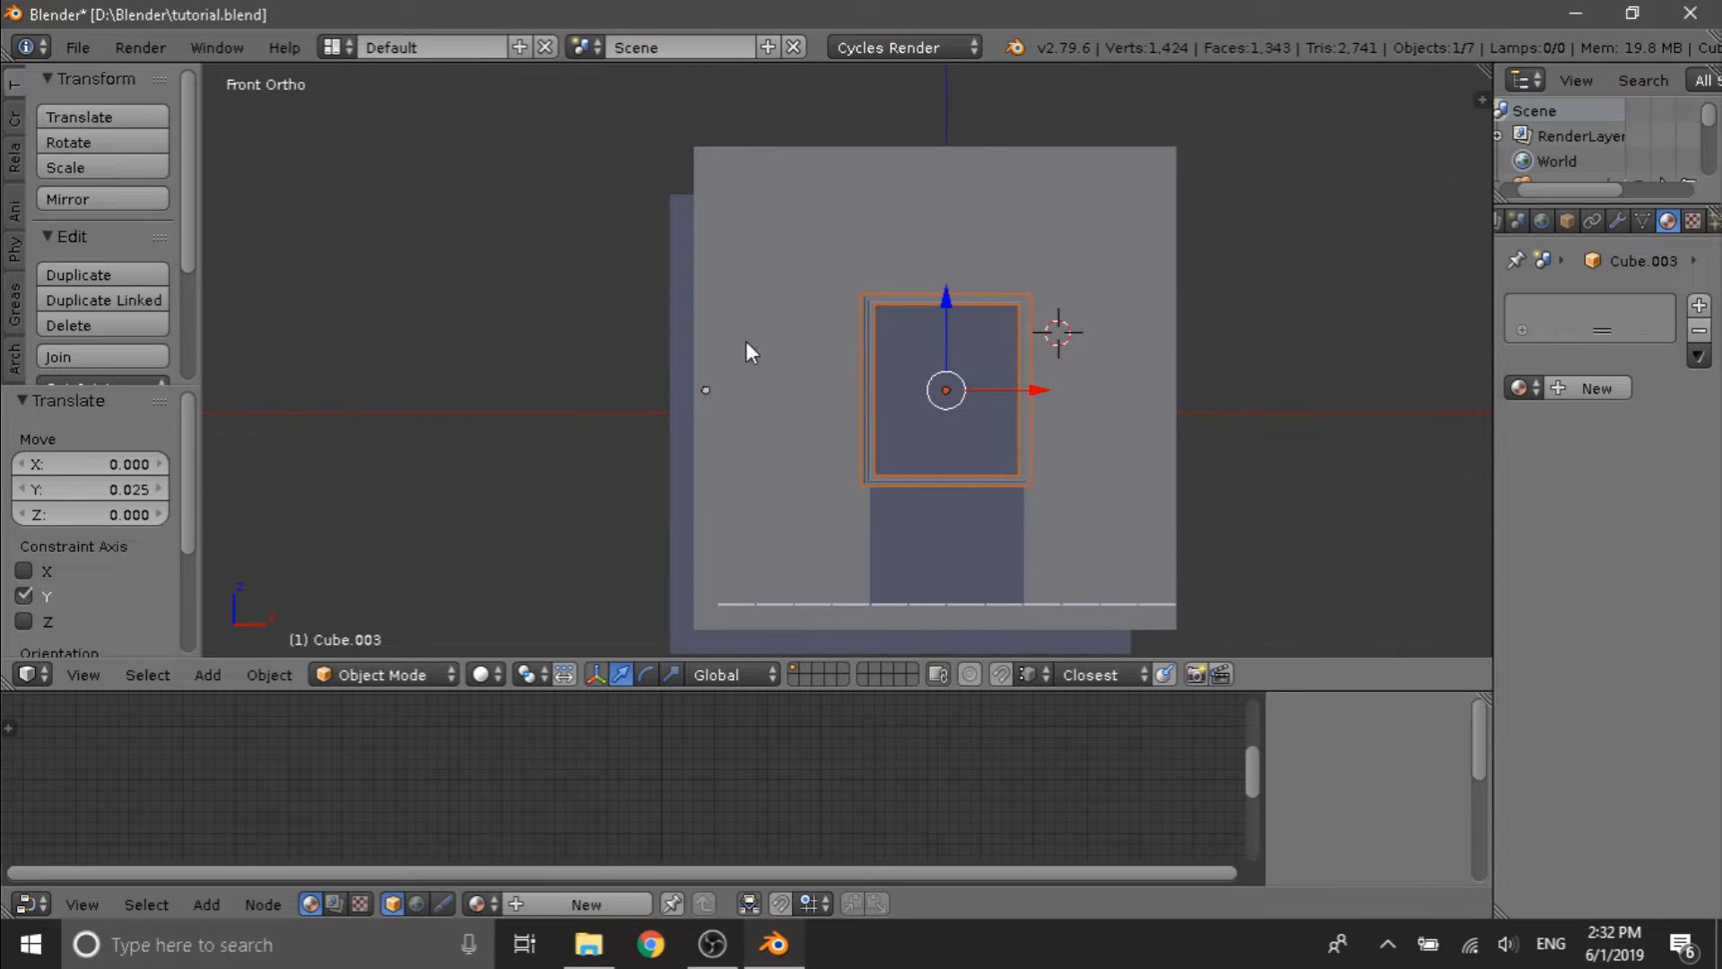
{"action": "middle_click_drag", "start_coordinate": [1151, 533], "coordinate": [1041, 533], "text": "shift"}
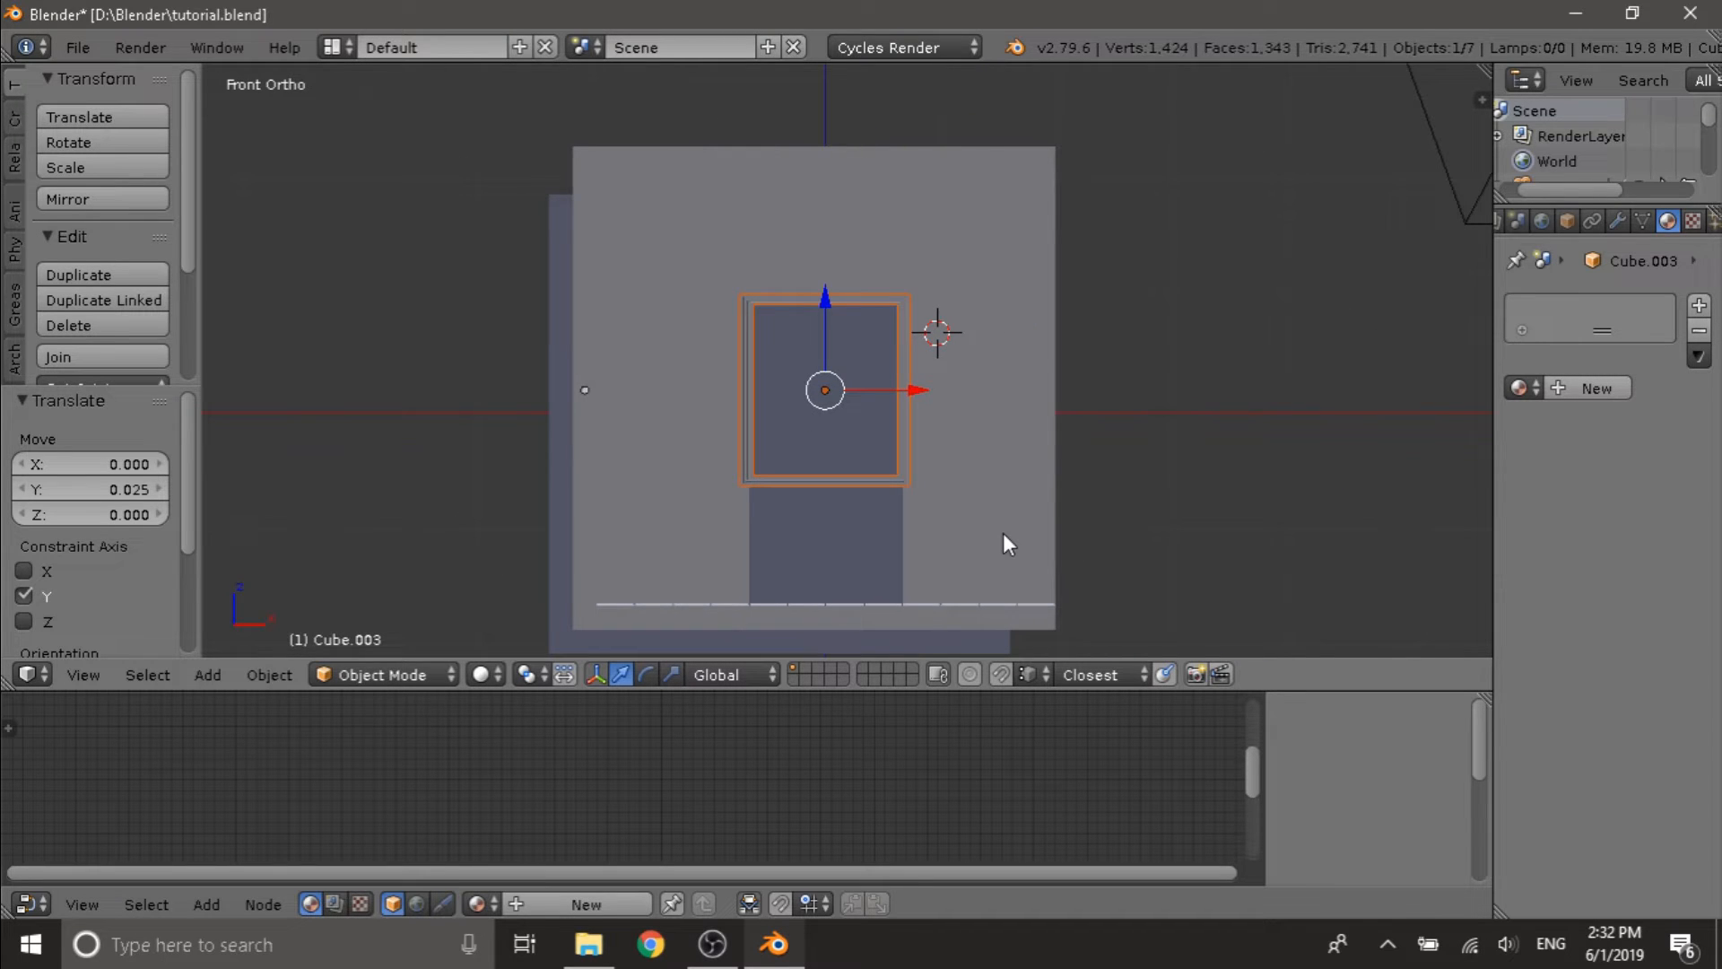
{"action": "key", "text": "KP_5"}
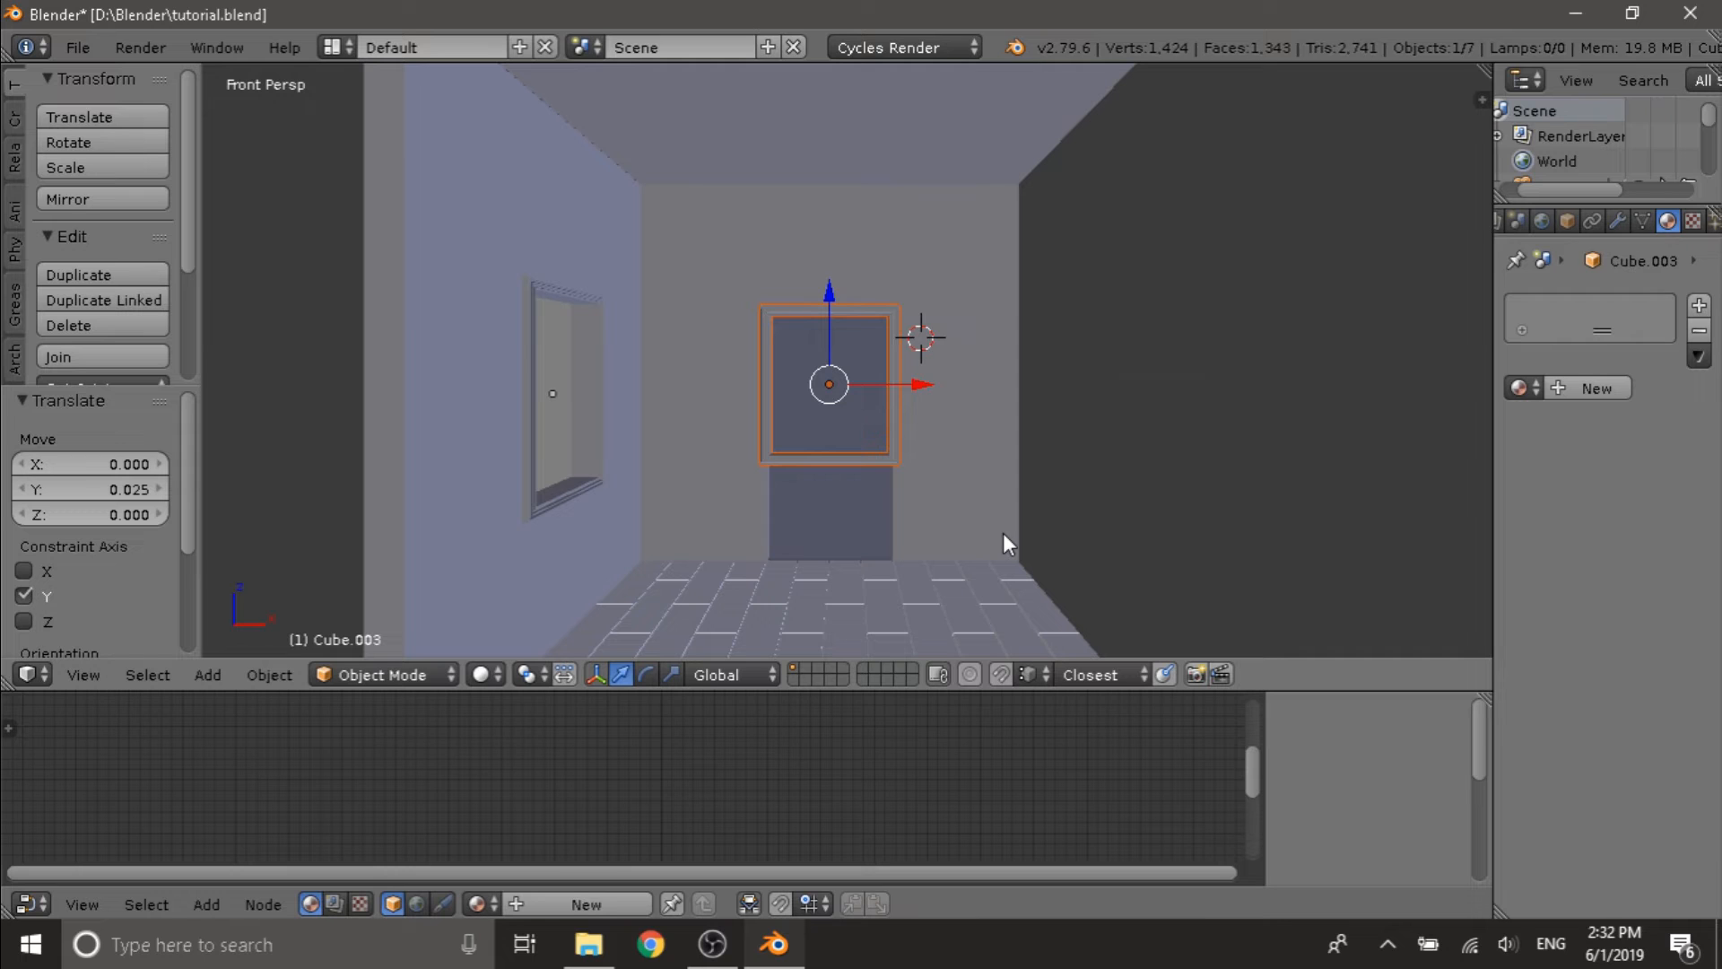
{"action": "key", "text": "KP_5"}
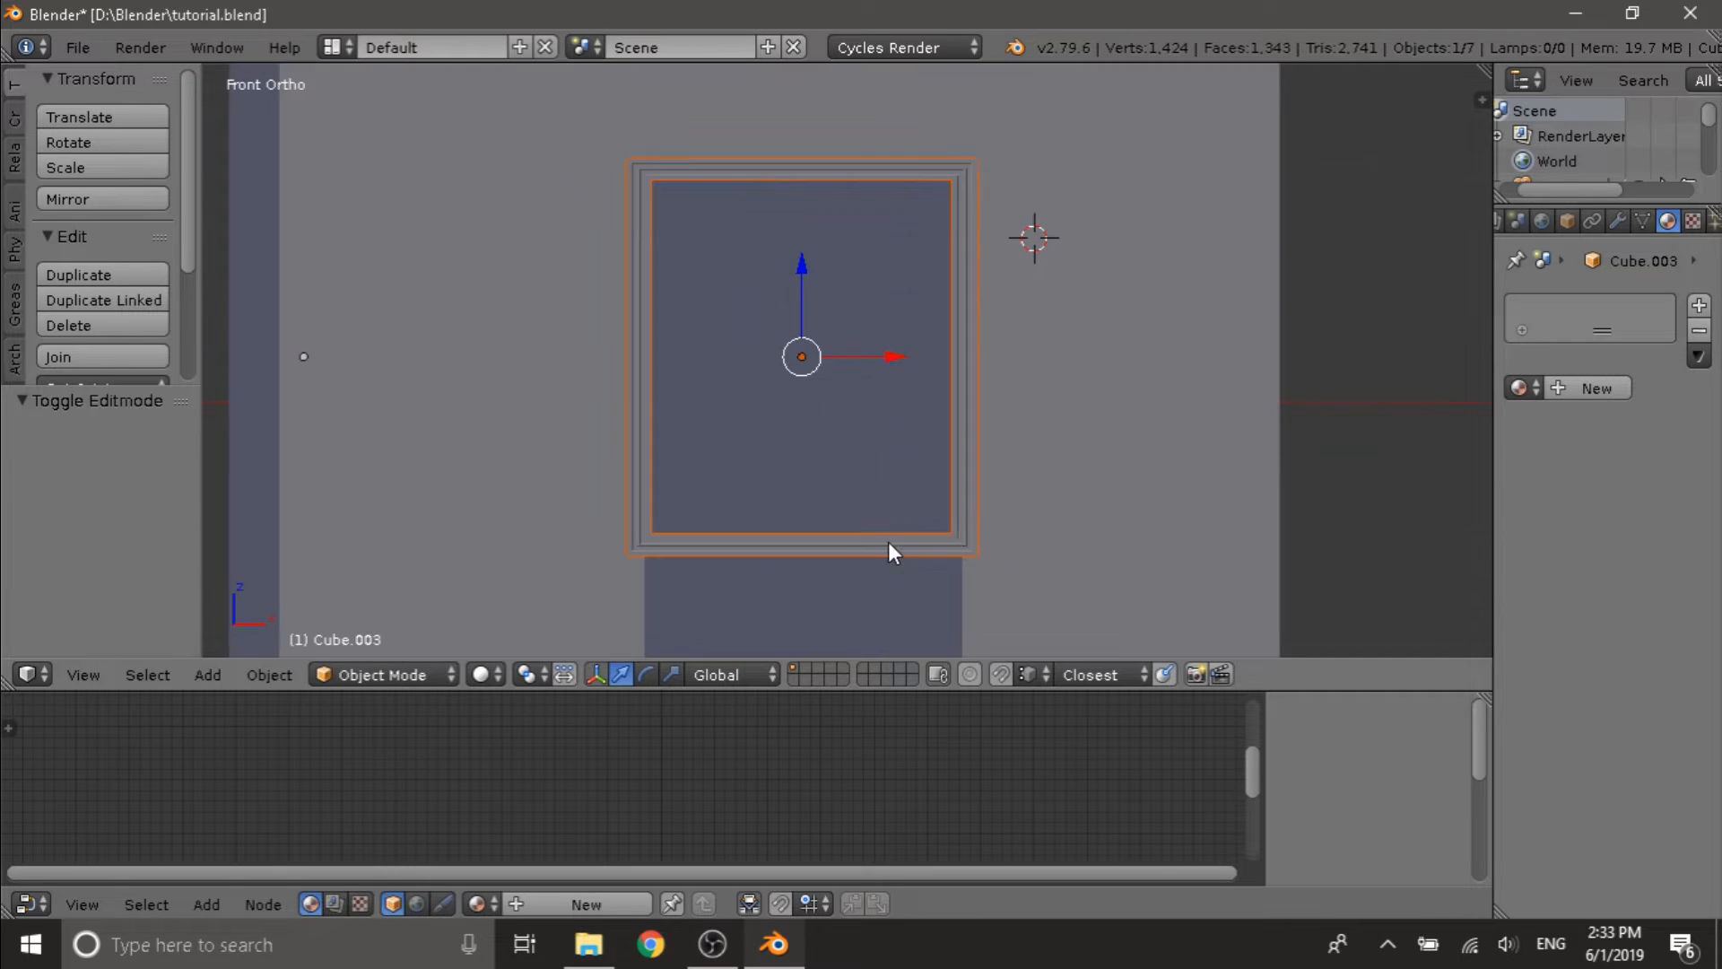
- Edit the duplicated frame in wireframe display and box-select all faces of its bottom side in face select mode
{"action": "right_click", "coordinate": [960, 524]}
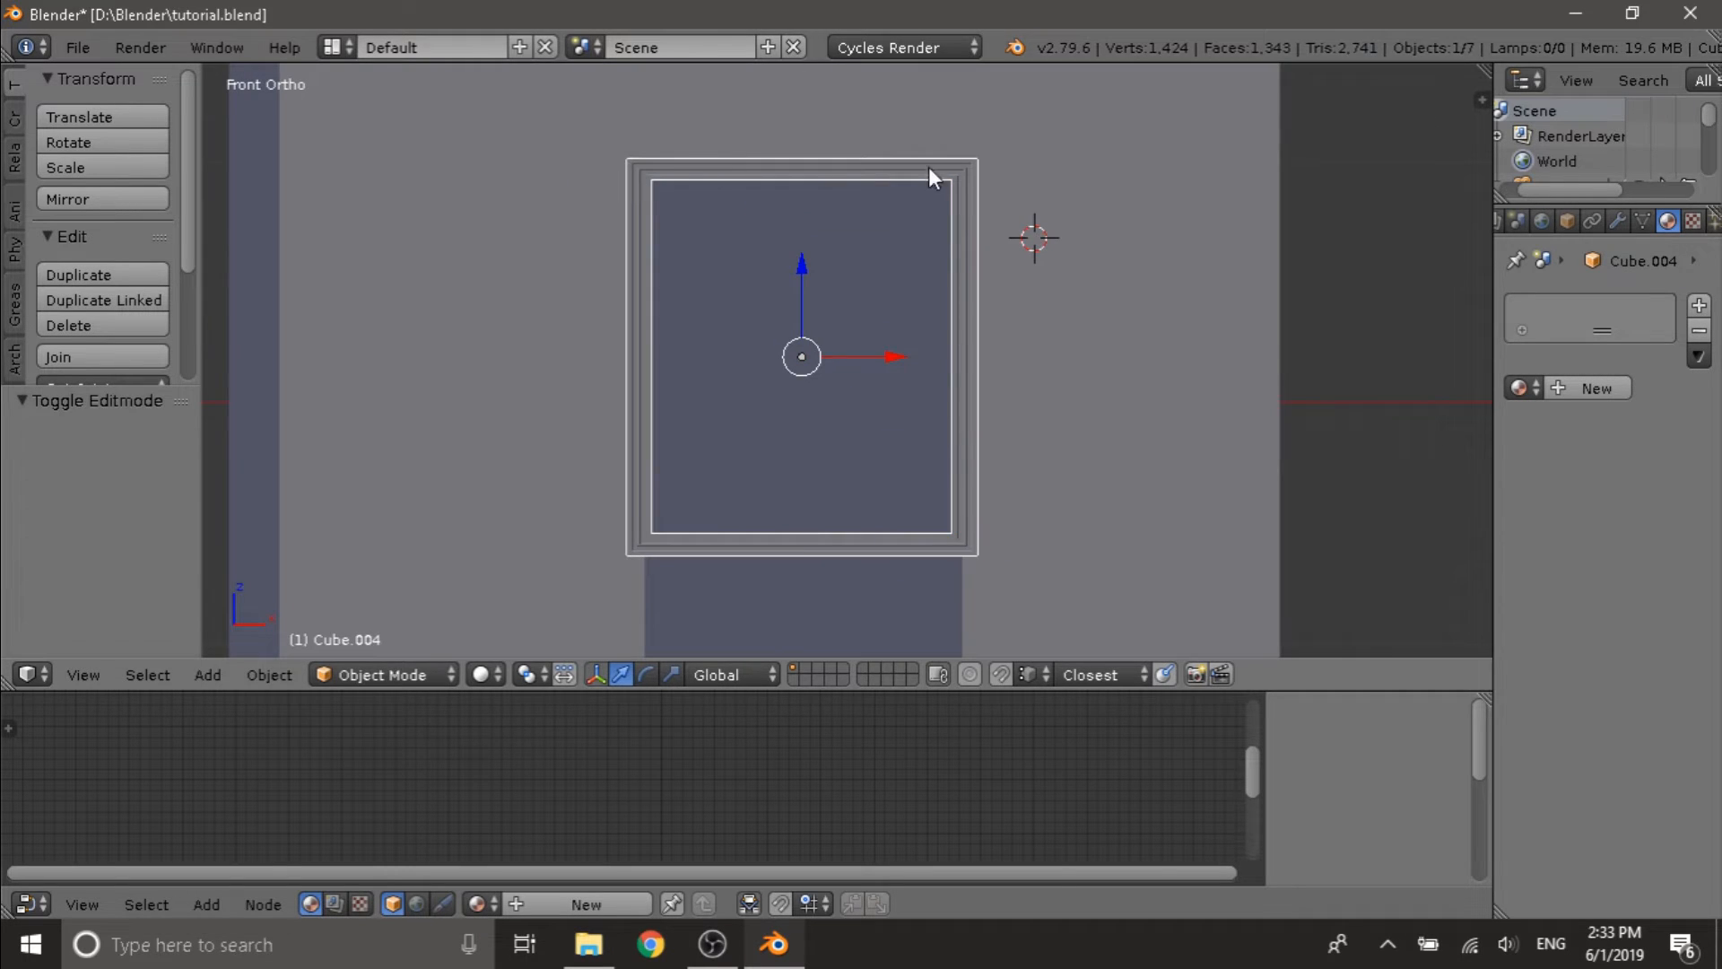
{"action": "key", "text": "Tab"}
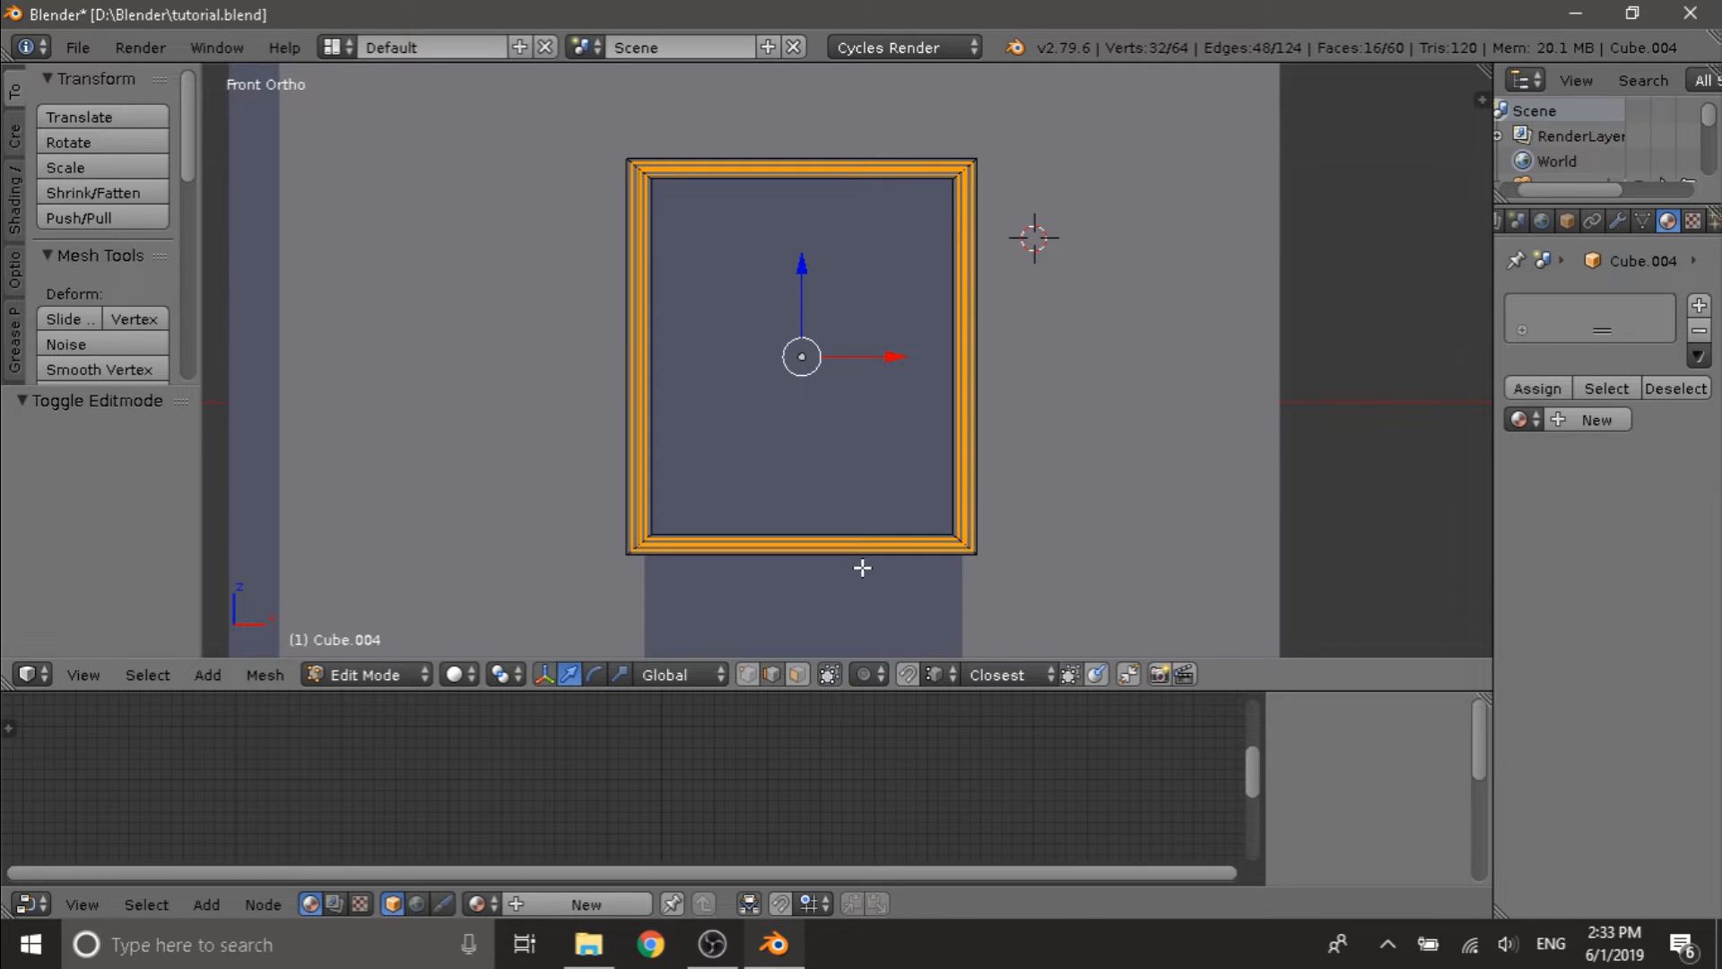
{"action": "key", "text": "z"}
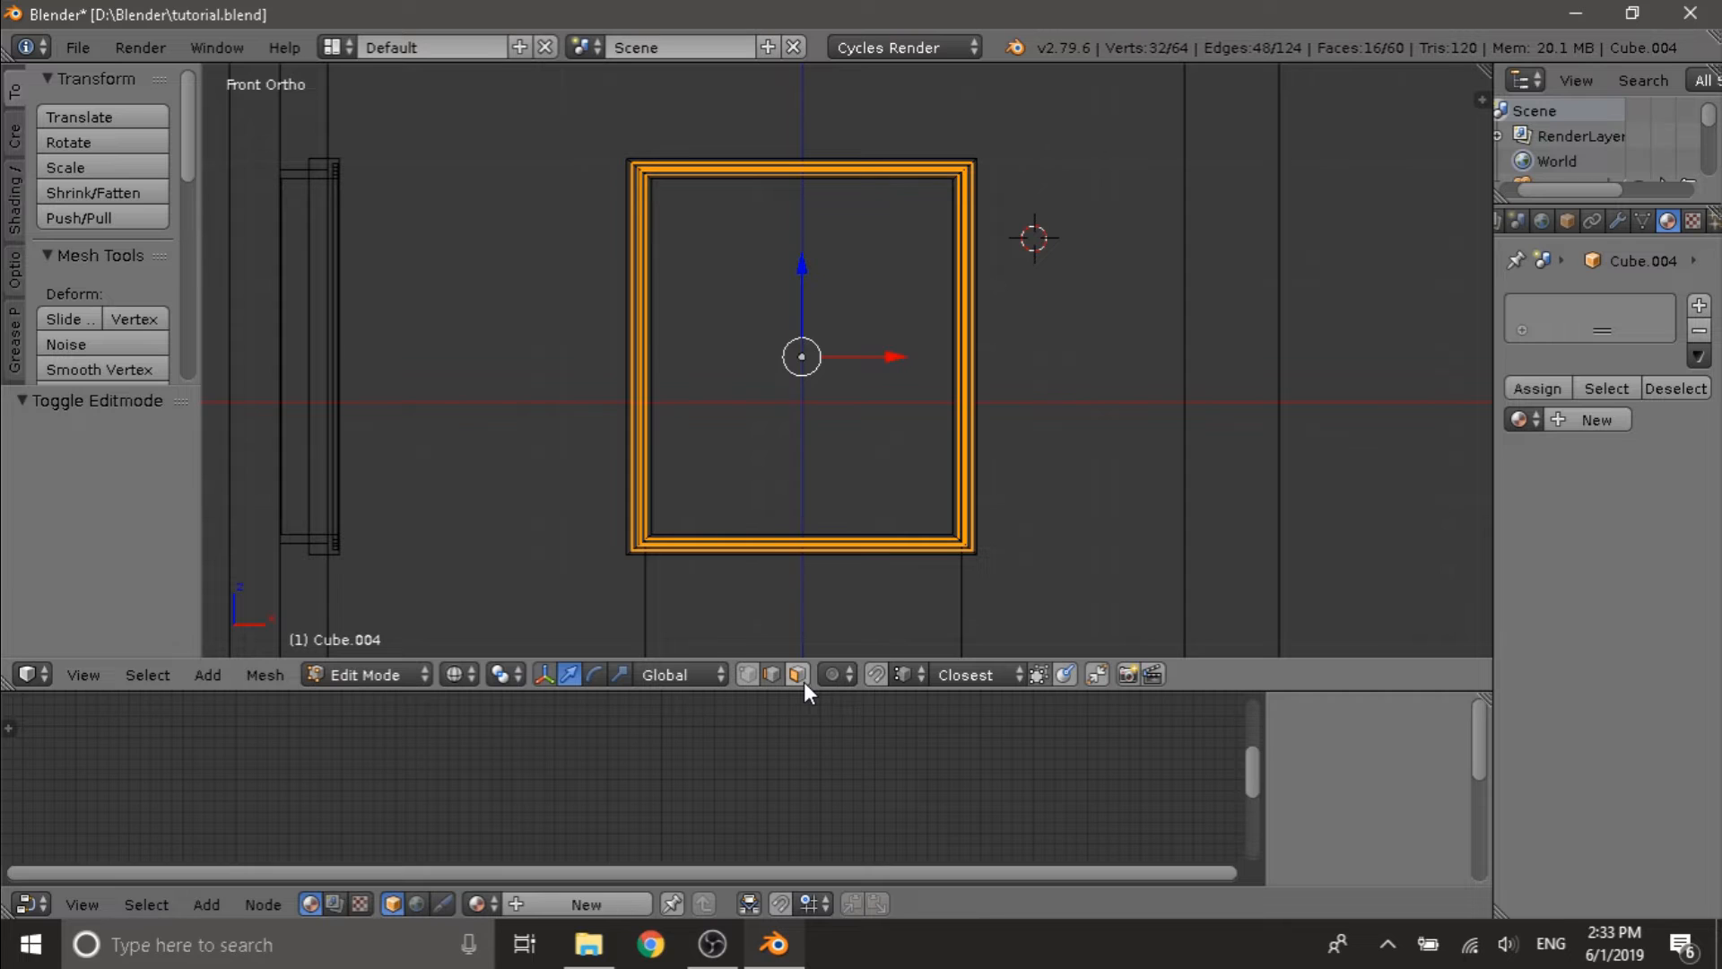
{"action": "key", "text": "a"}
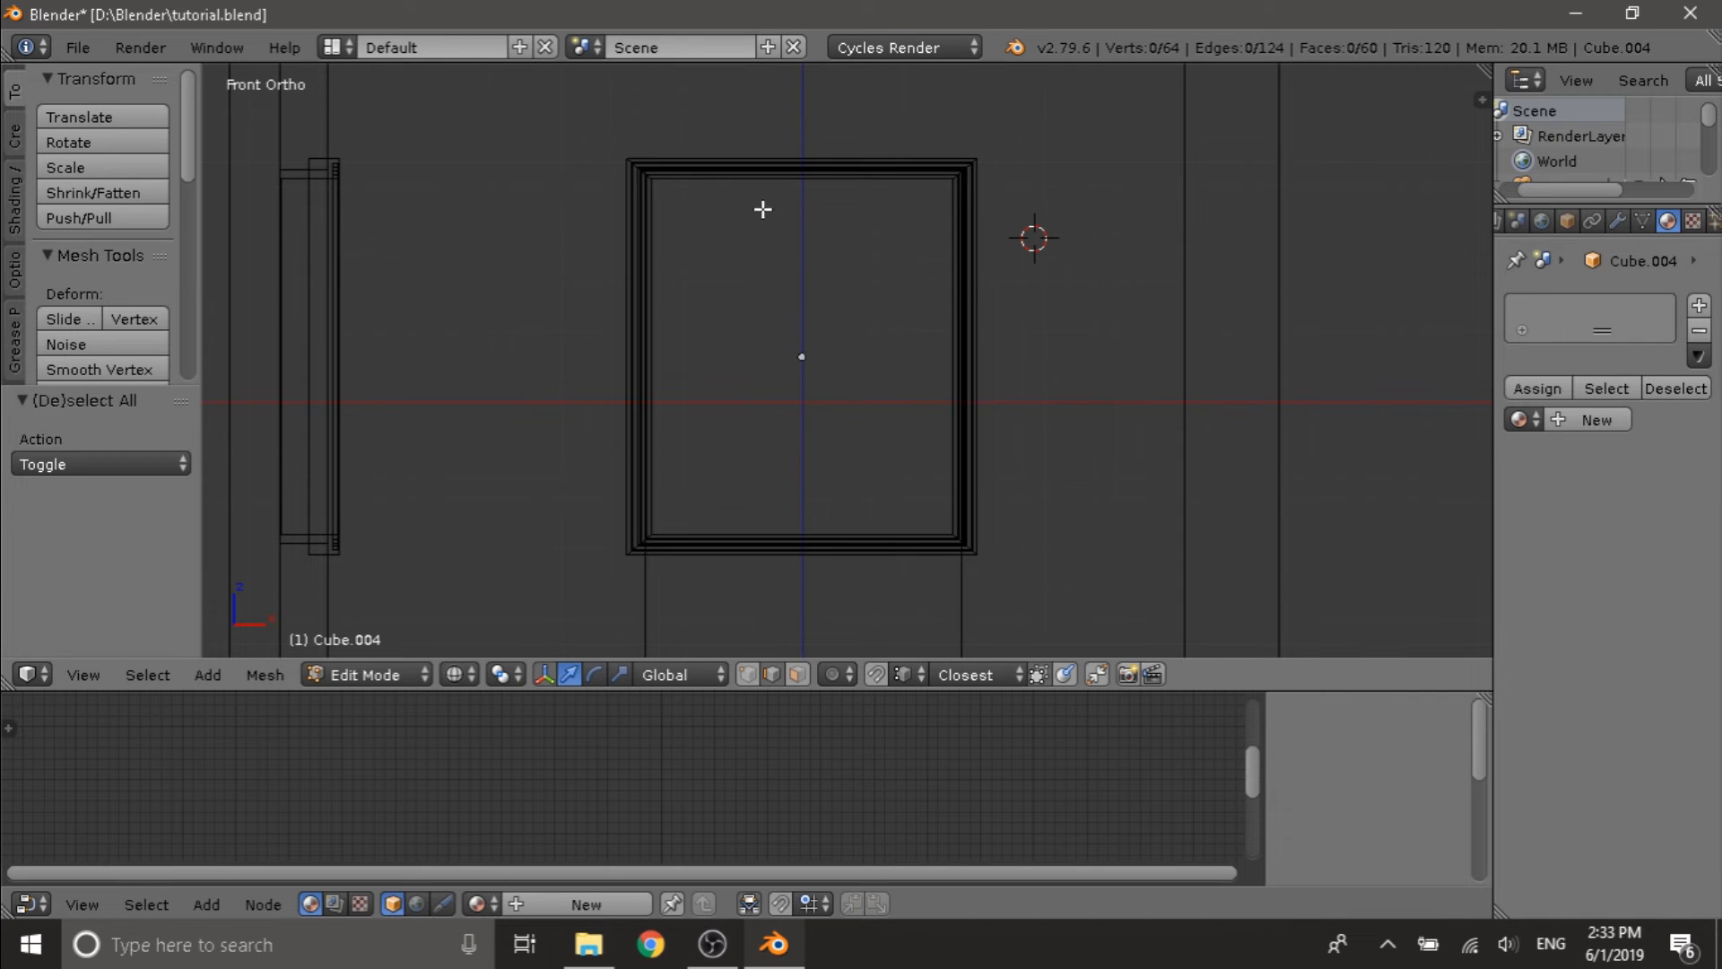
{"action": "left_click", "coordinate": [805, 676]}
{"action": "scroll", "coordinate": [790, 545], "scroll_direction": "down", "scroll_amount": 5, "text": "shift"}
{"action": "key", "text": "b"}
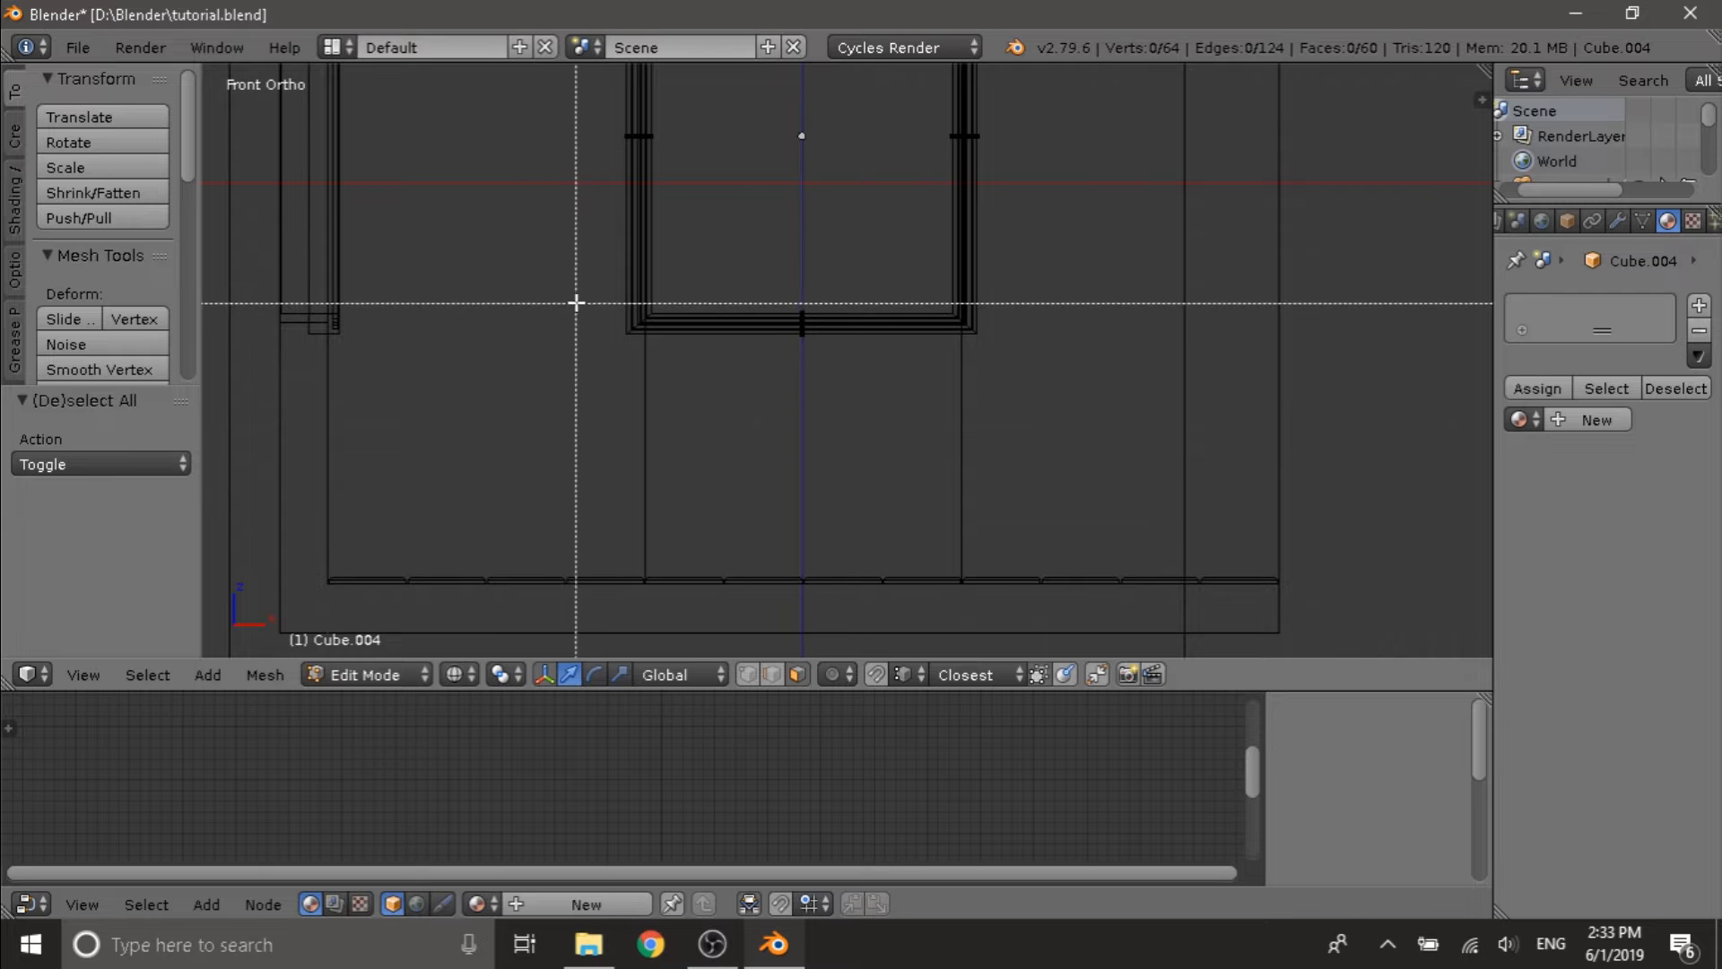
{"action": "left_click_drag", "start_coordinate": [572, 303], "coordinate": [1109, 373]}
{"action": "scroll", "coordinate": [865, 287], "scroll_direction": "down", "scroll_amount": 2}
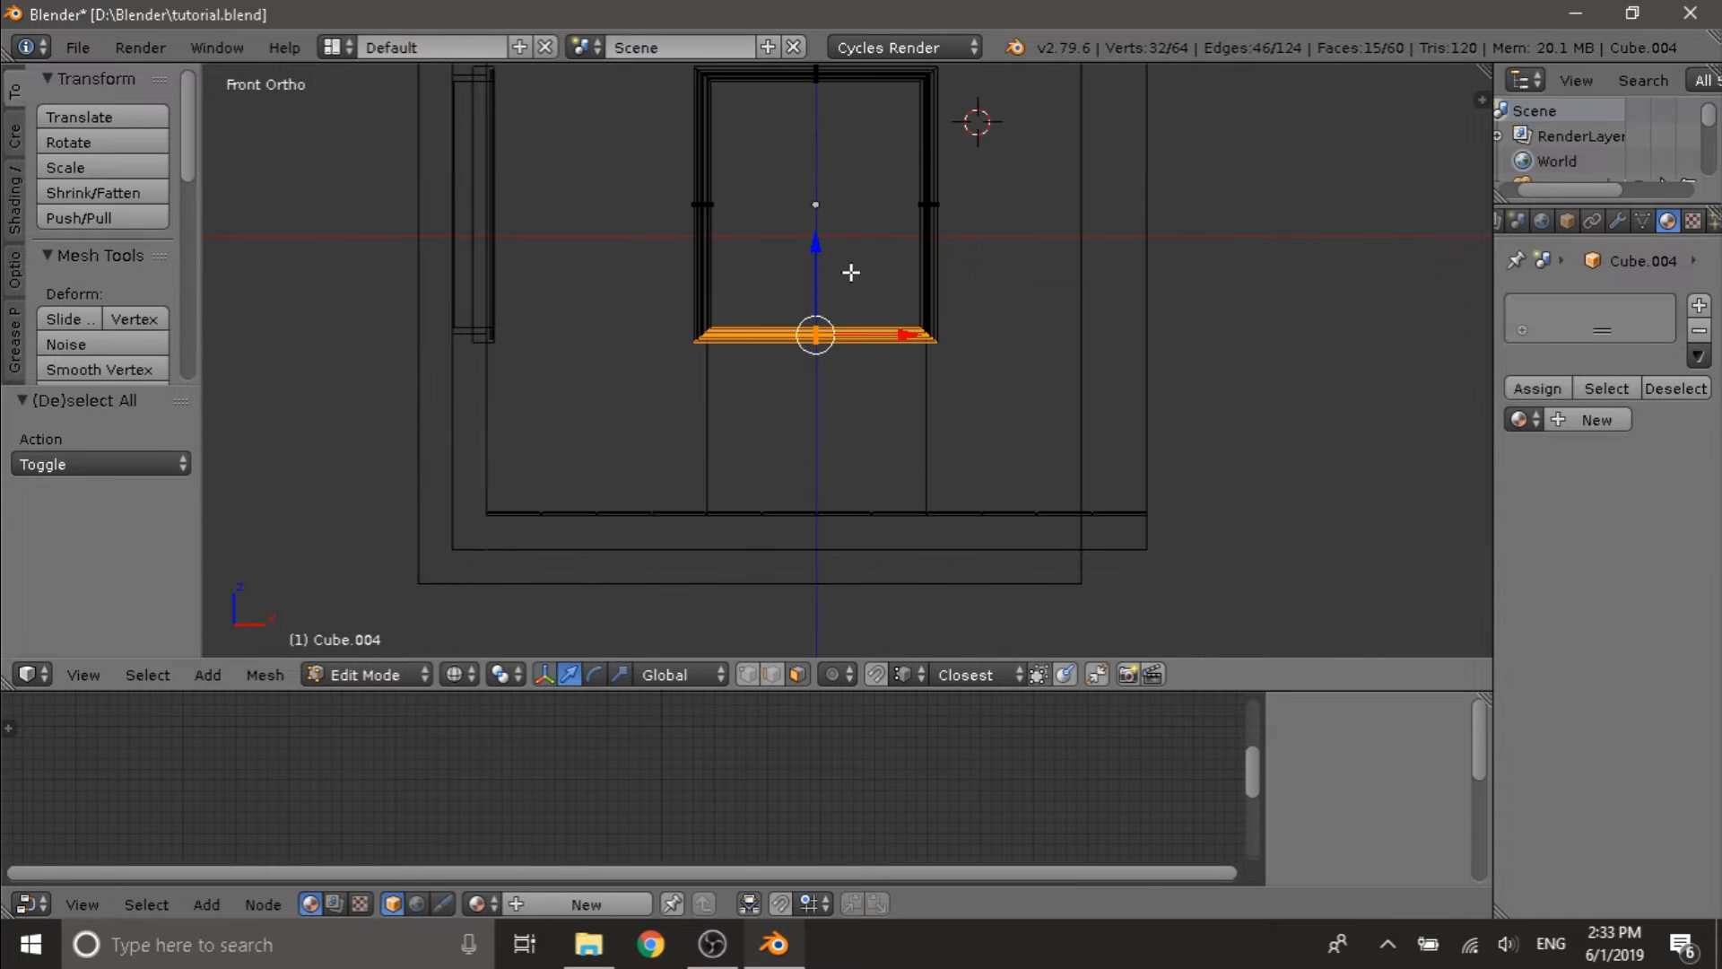
- Move the frame's bottom side about -1.145 along Z to stretch the frame down to the floor
{"action": "key", "text": "g"}
{"action": "key", "text": "z"}
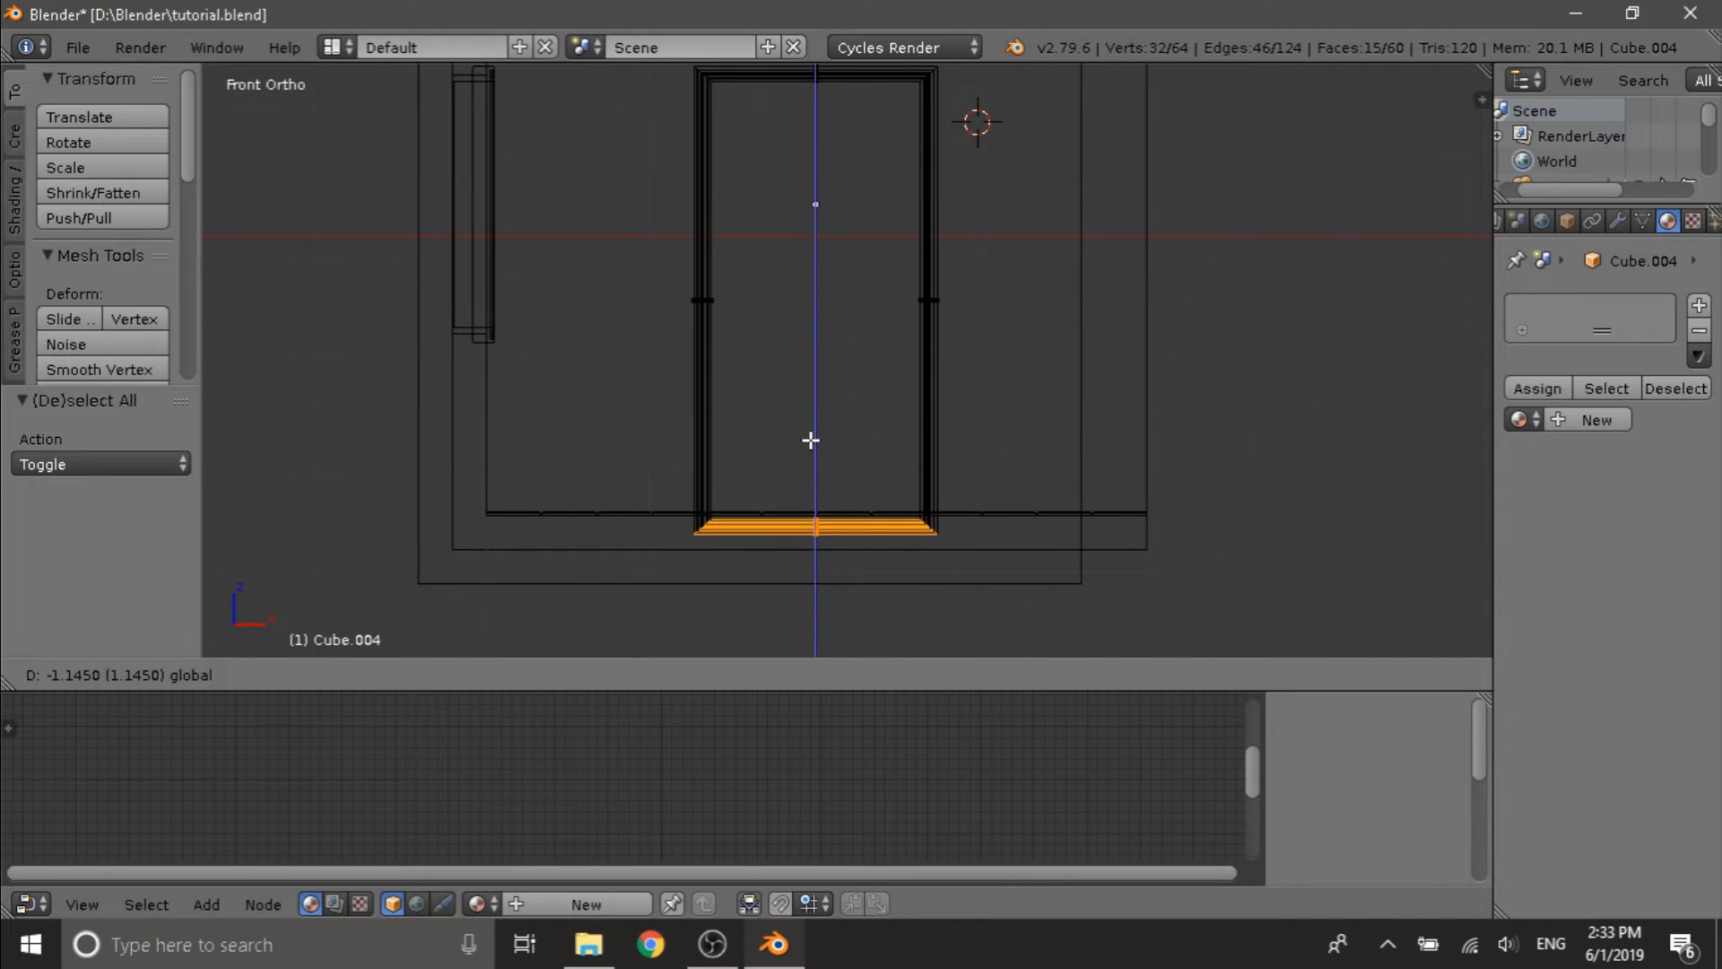
{"action": "left_click", "coordinate": [811, 441]}
{"action": "scroll", "coordinate": [823, 538], "scroll_direction": "up", "scroll_amount": 4}
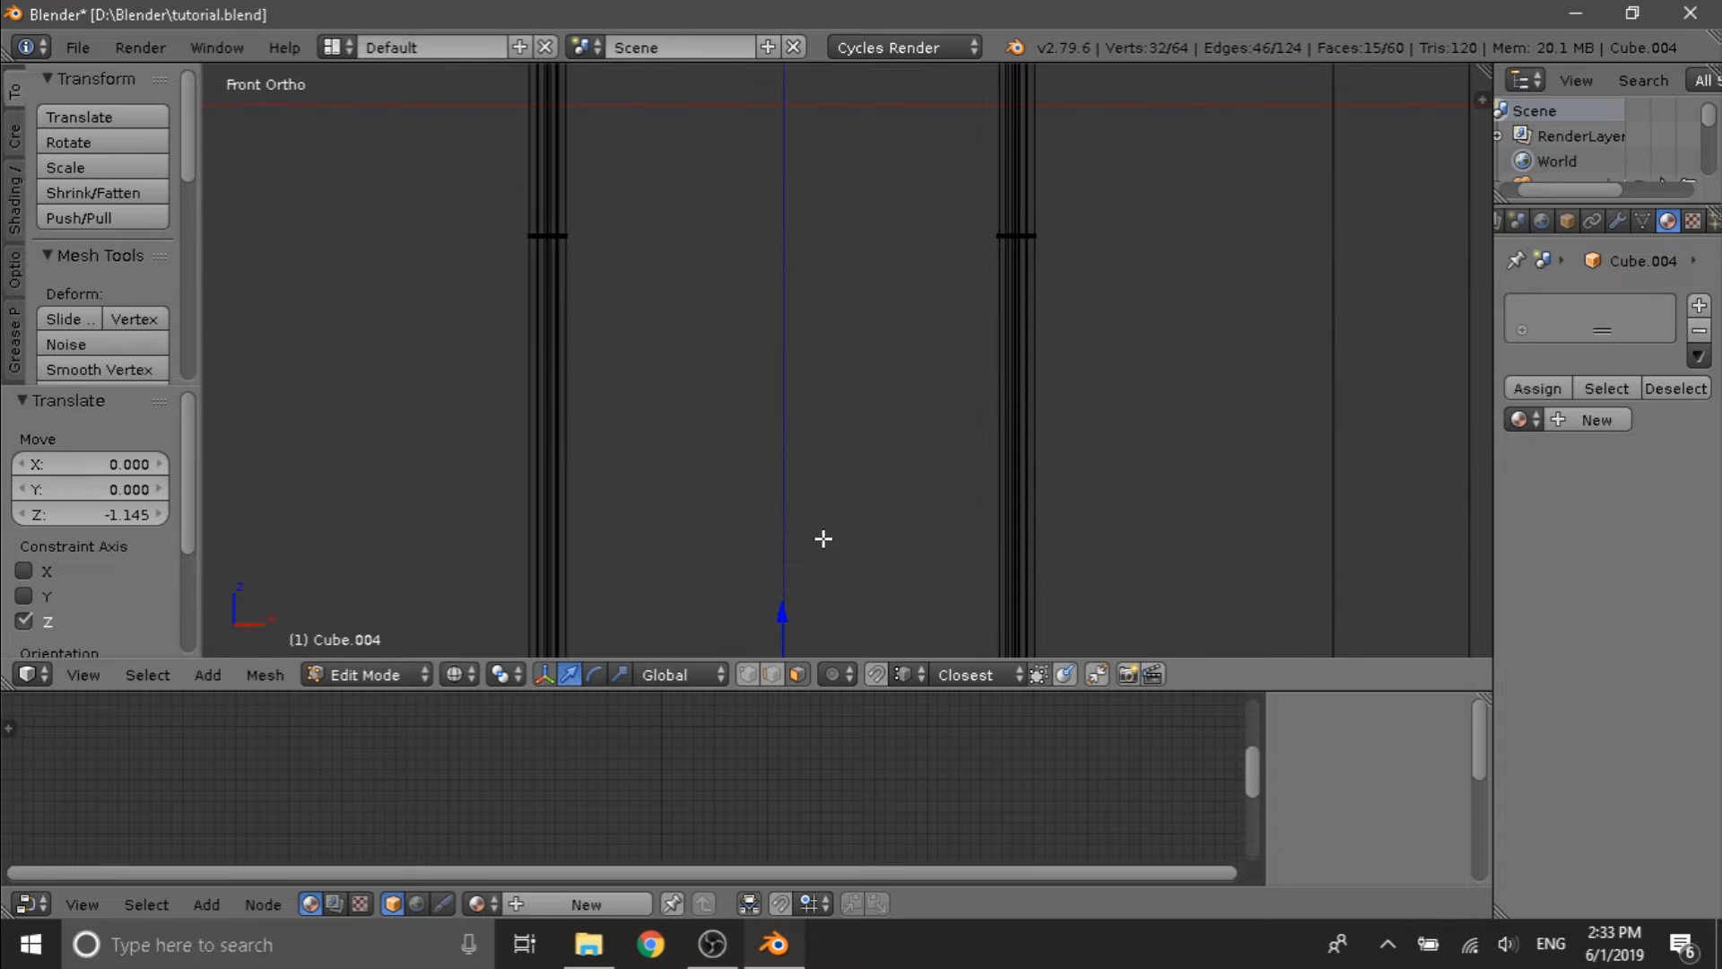
- Delete the faces of the door frame's bottom side, leave mesh editing and check the frame in solid display from the camera
{"action": "scroll", "coordinate": [816, 541], "scroll_direction": "down", "scroll_amount": 4, "text": "shift"}
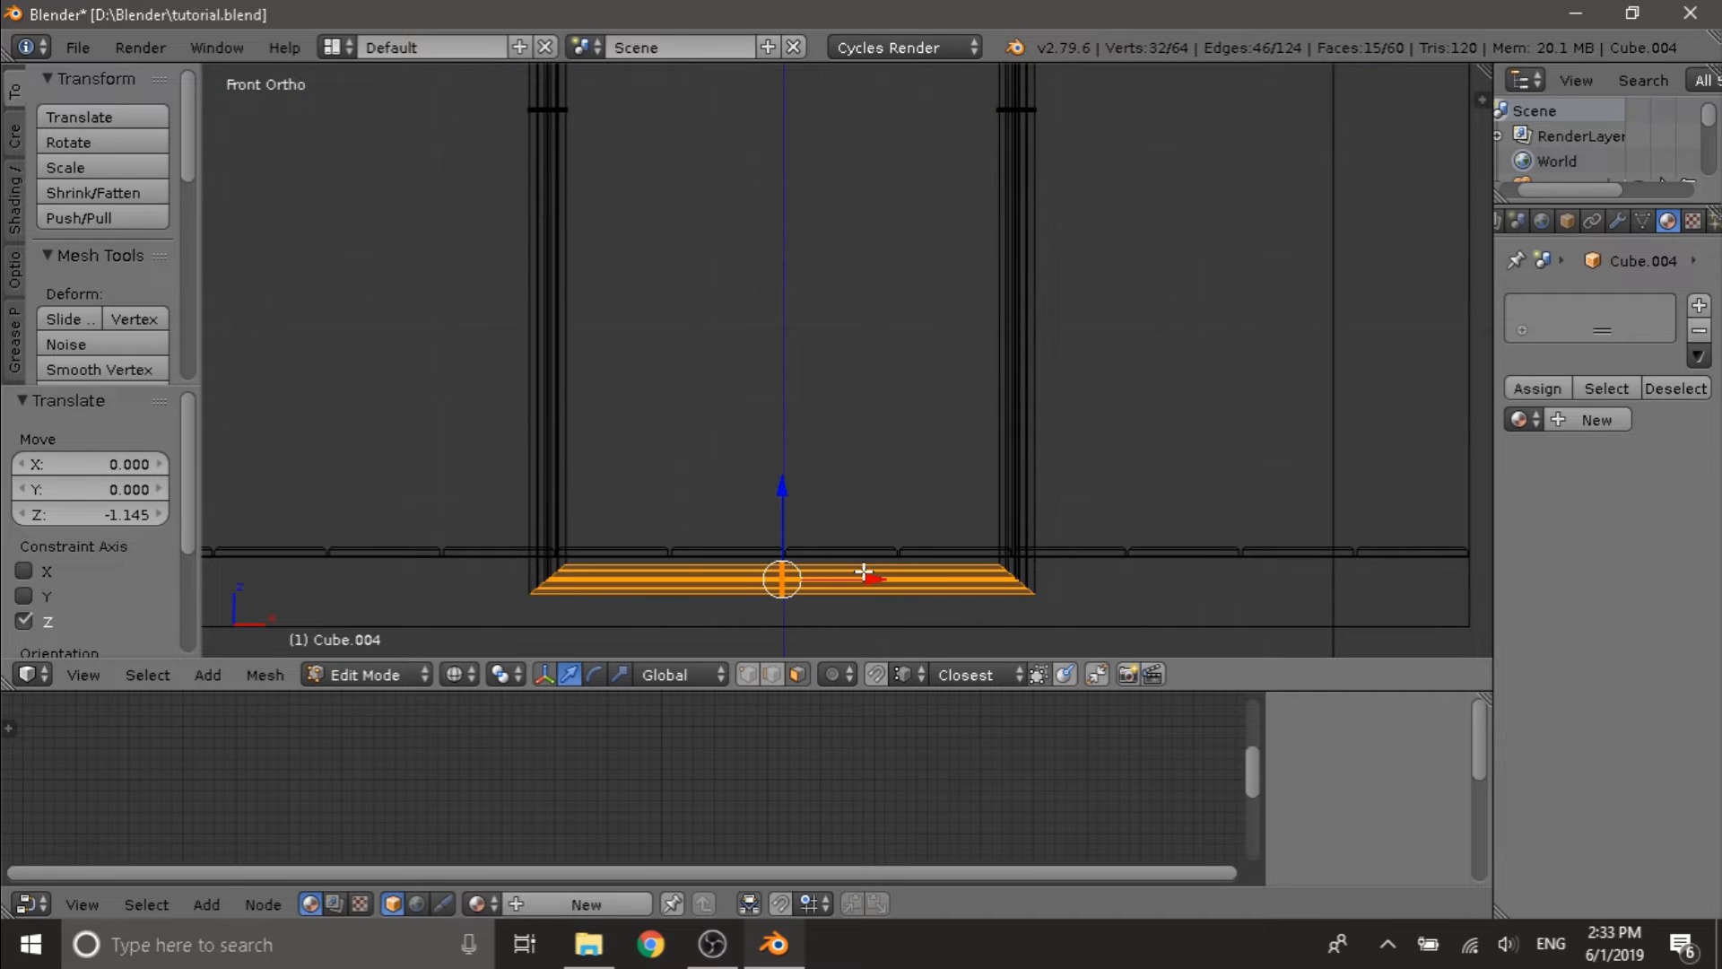
{"action": "key", "text": "x"}
{"action": "left_click", "coordinate": [836, 573]}
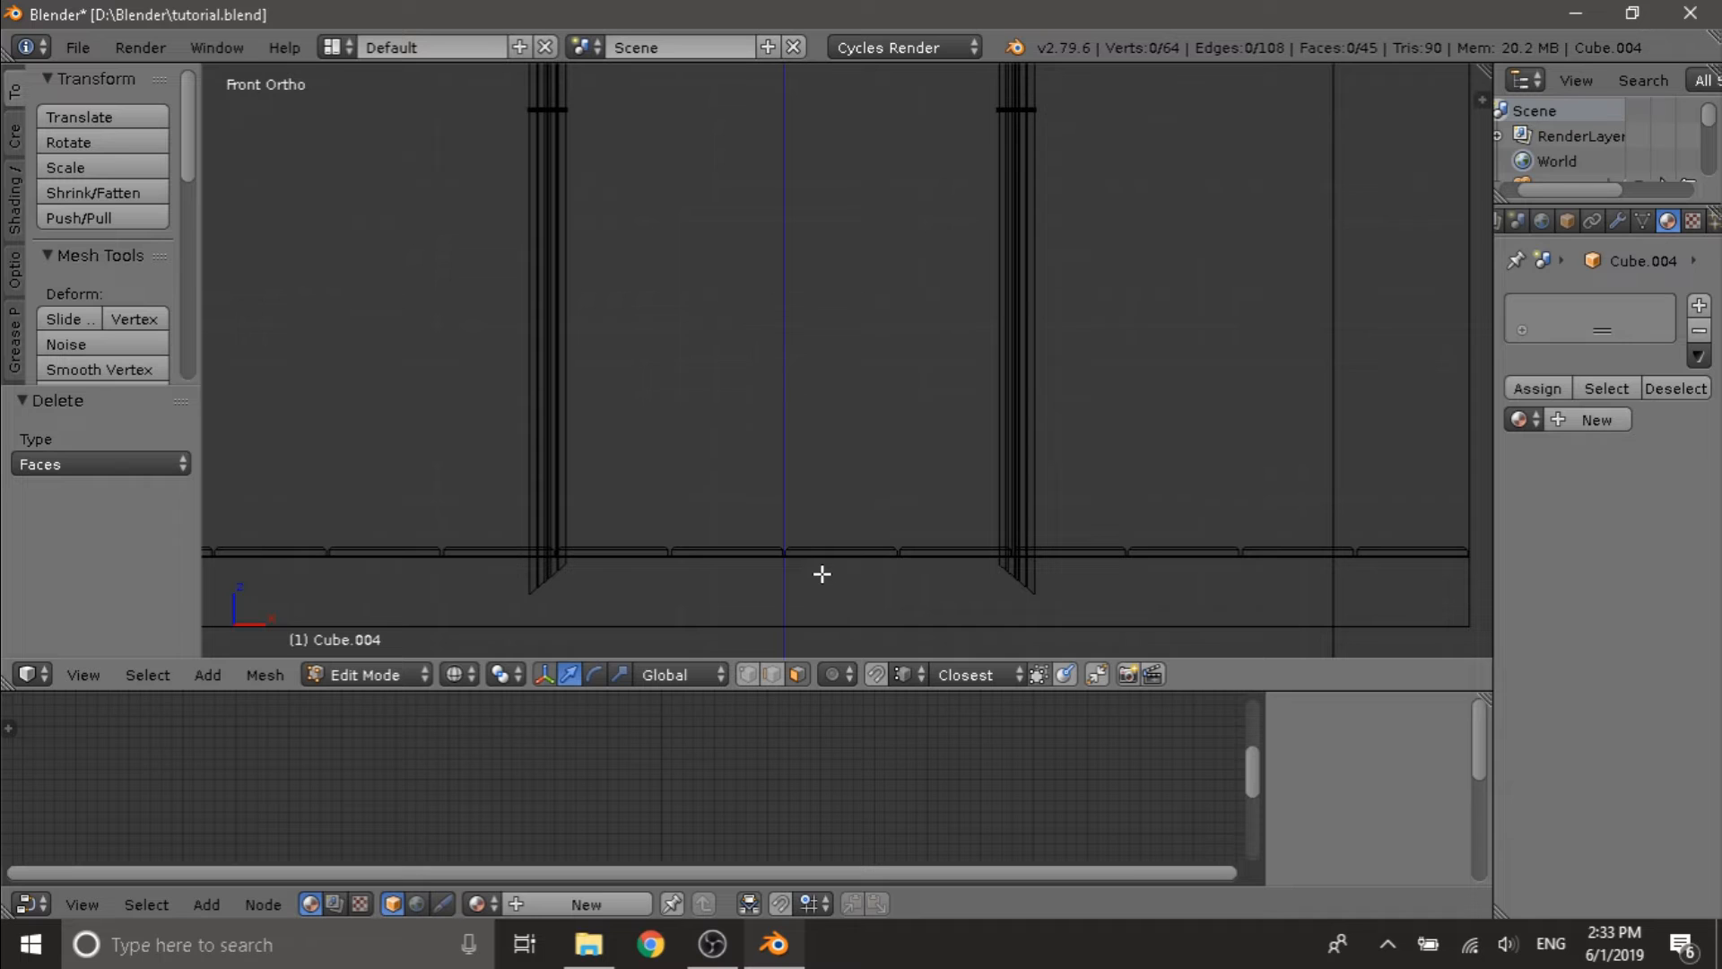
{"action": "scroll", "coordinate": [822, 574], "scroll_direction": "down", "scroll_amount": 2, "text": "shift"}
{"action": "scroll", "coordinate": [818, 573], "scroll_direction": "up", "scroll_amount": 2, "text": "shift"}
{"action": "scroll", "coordinate": [819, 573], "scroll_direction": "down", "scroll_amount": 4}
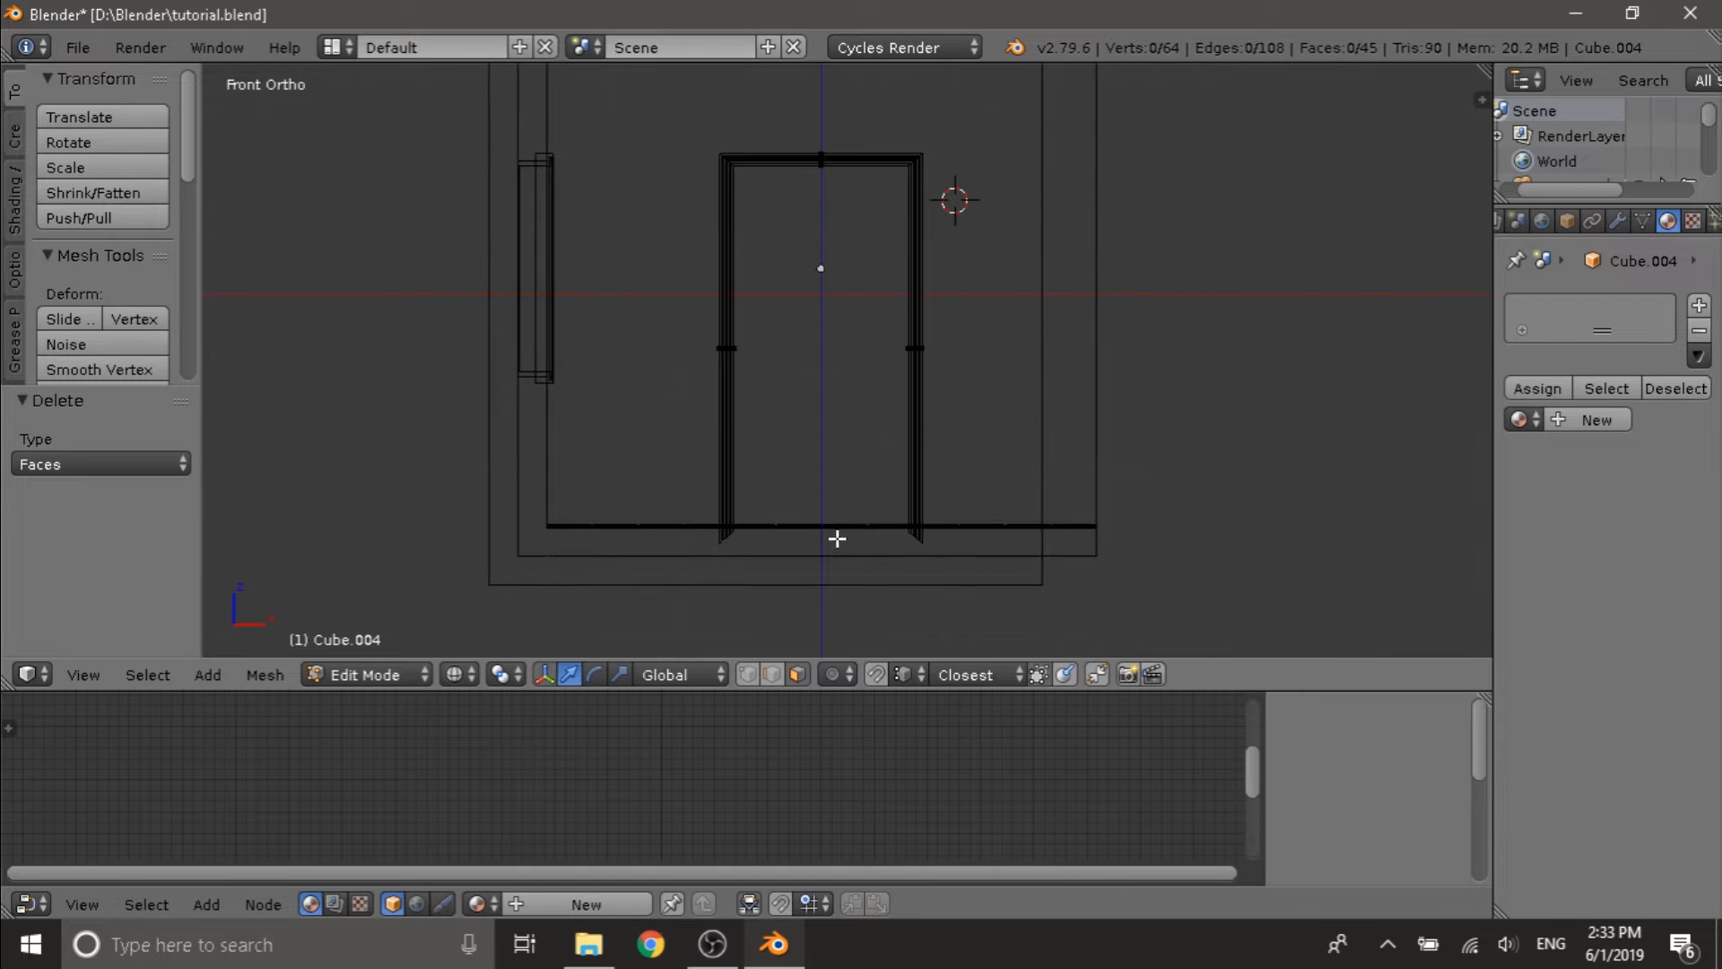
{"action": "key", "text": "Tab"}
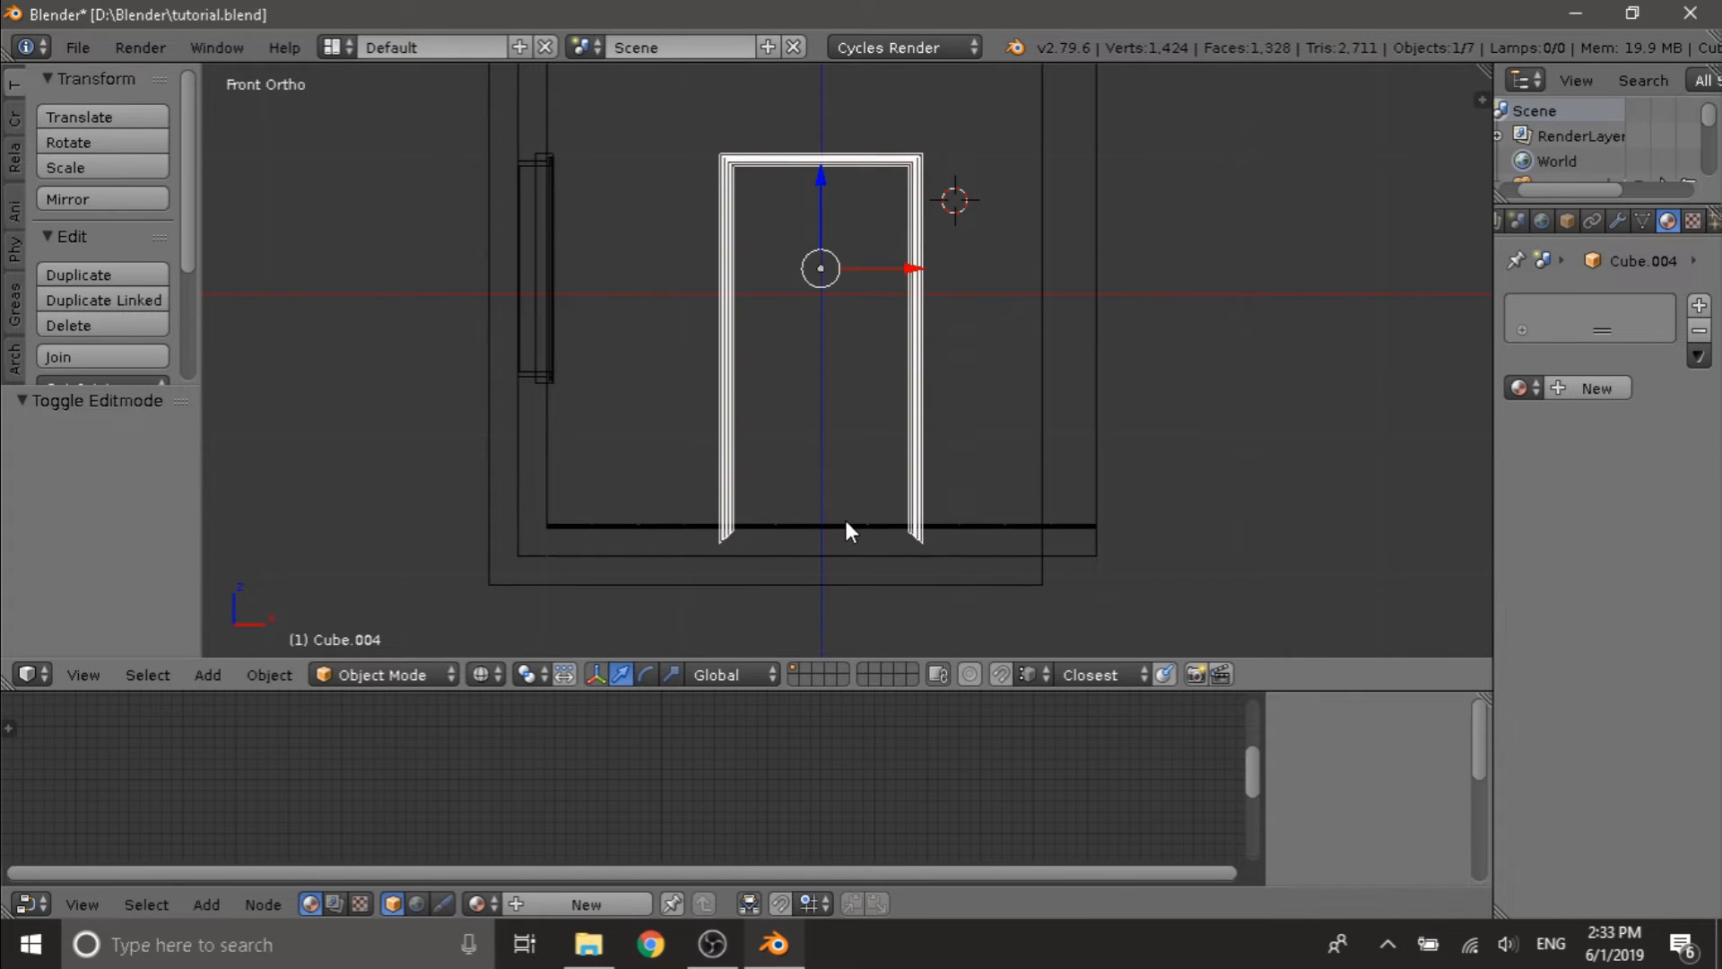
{"action": "key", "text": "KP_0"}
{"action": "key", "text": "z"}
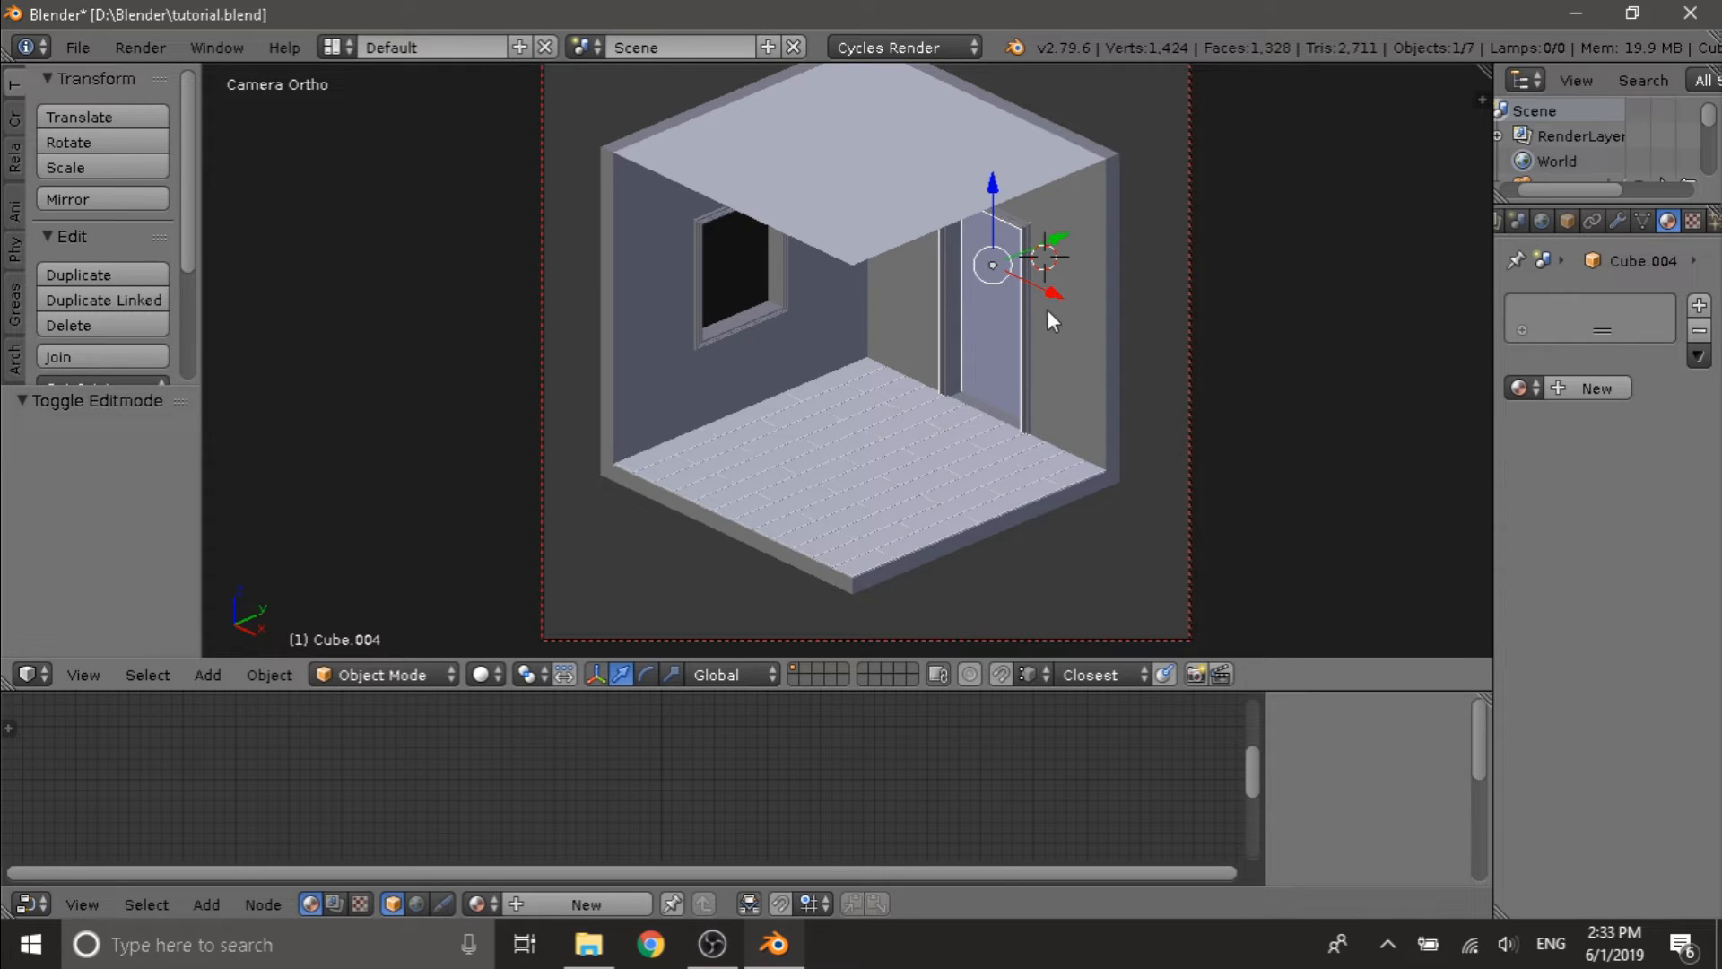
{"action": "scroll", "coordinate": [1116, 277], "scroll_direction": "down", "scroll_amount": 2}
{"action": "scroll", "coordinate": [1015, 310], "scroll_direction": "up", "scroll_amount": 3}
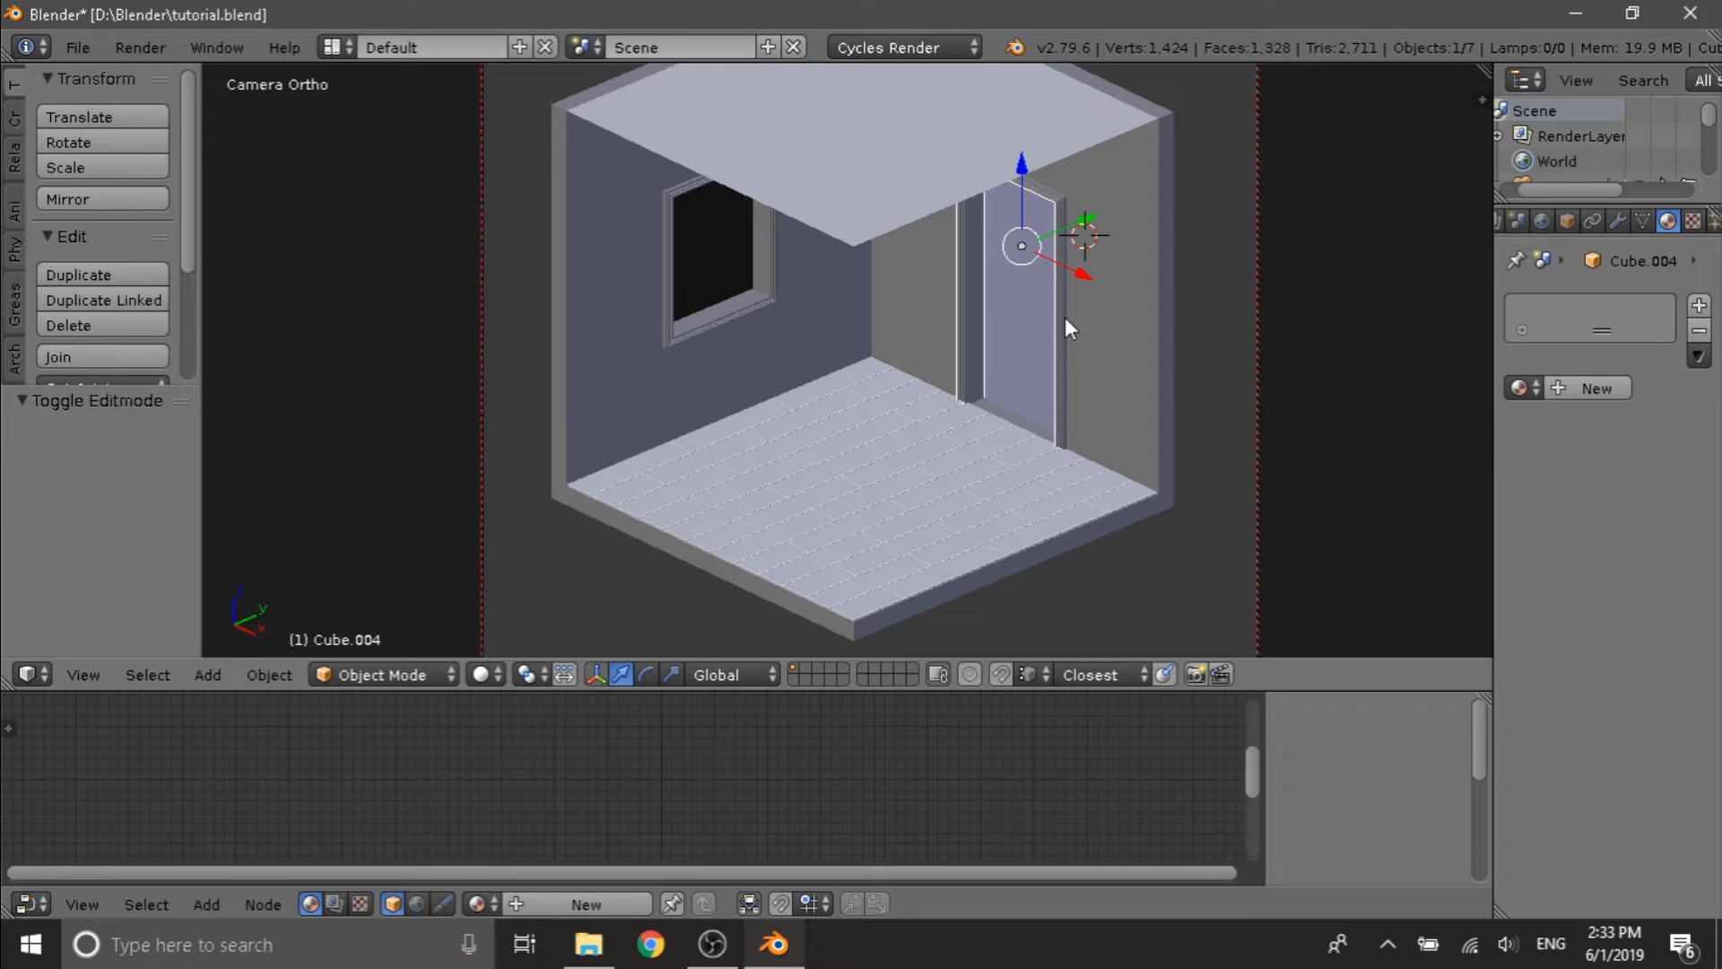
{"action": "middle_click_drag", "start_coordinate": [1068, 323], "coordinate": [1277, 319]}
{"action": "key", "text": "KP_1"}
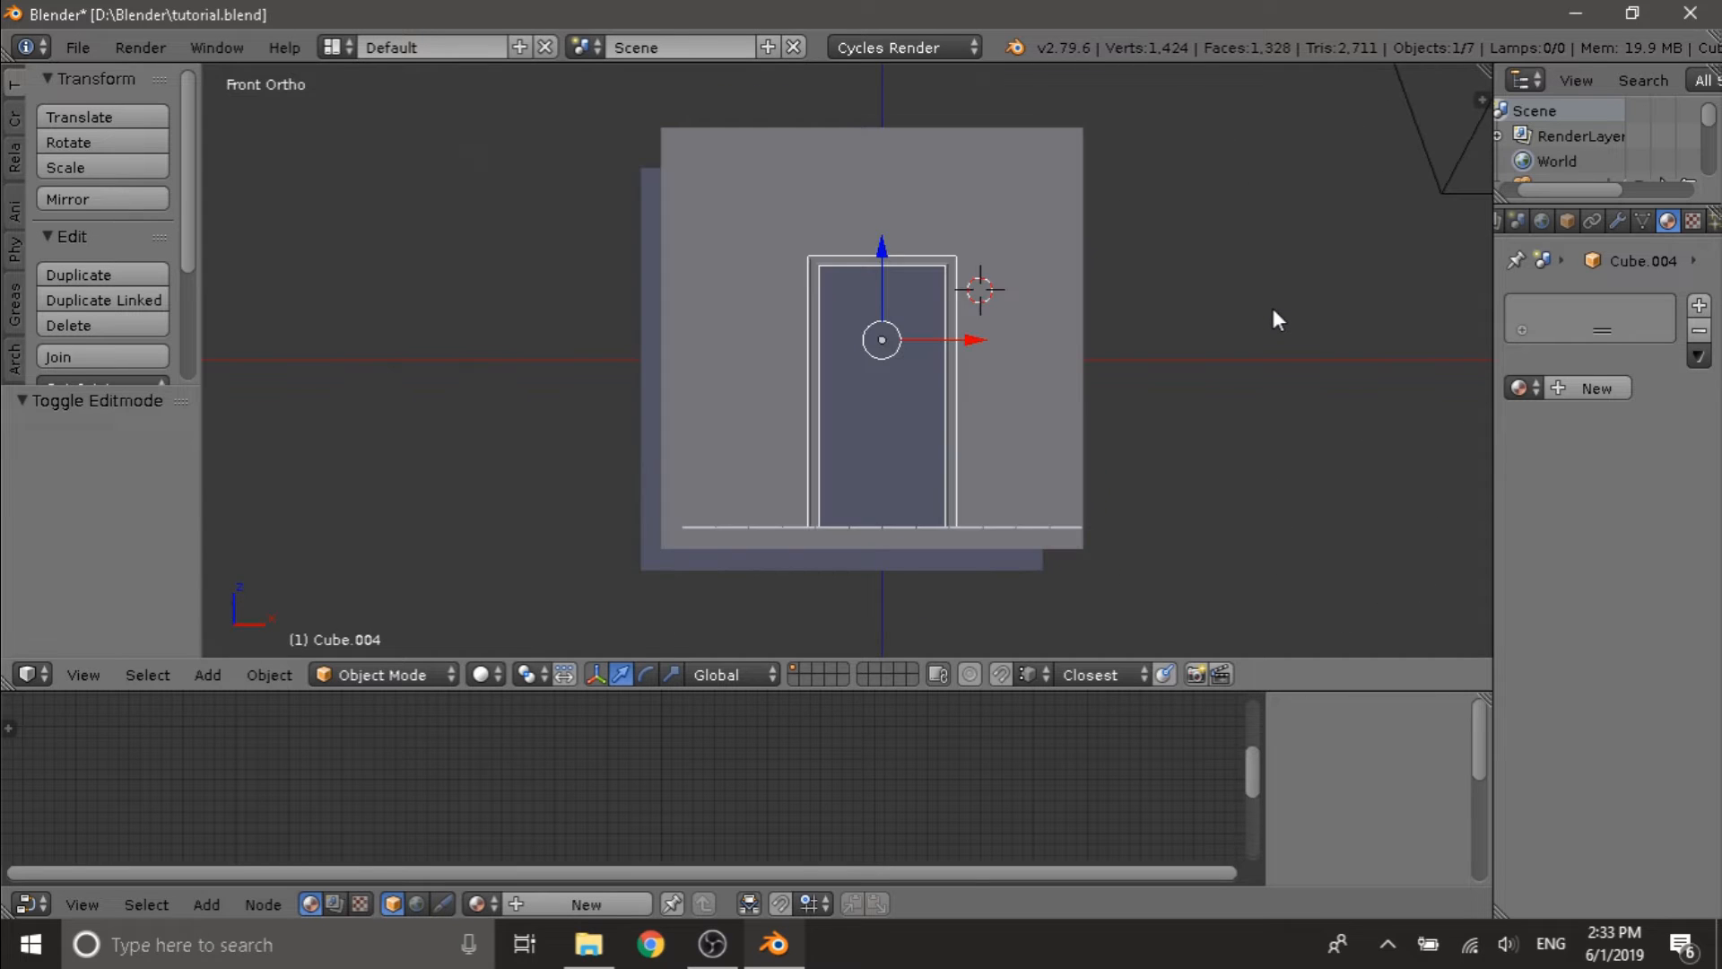
{"action": "key", "text": "z"}
{"action": "middle_click_drag", "start_coordinate": [871, 249], "coordinate": [752, 249], "text": "shift"}
{"action": "scroll", "coordinate": [717, 226], "scroll_direction": "up", "scroll_amount": 6}
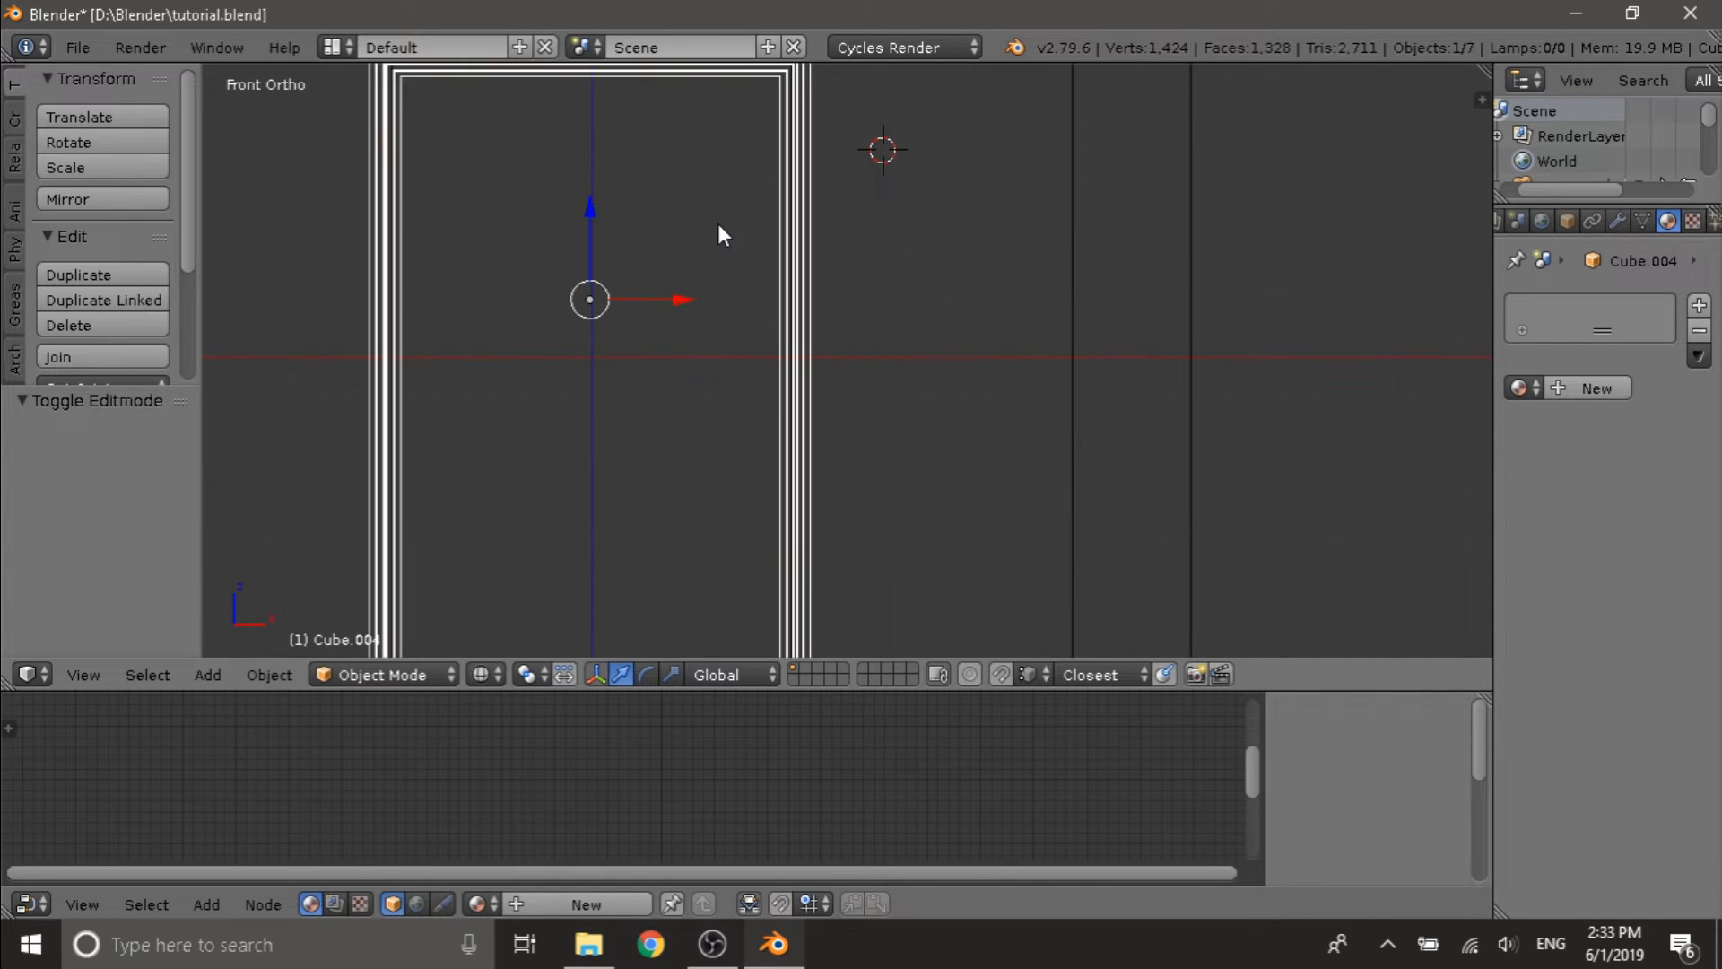
{"action": "scroll", "coordinate": [795, 250], "scroll_direction": "down", "scroll_amount": 5}
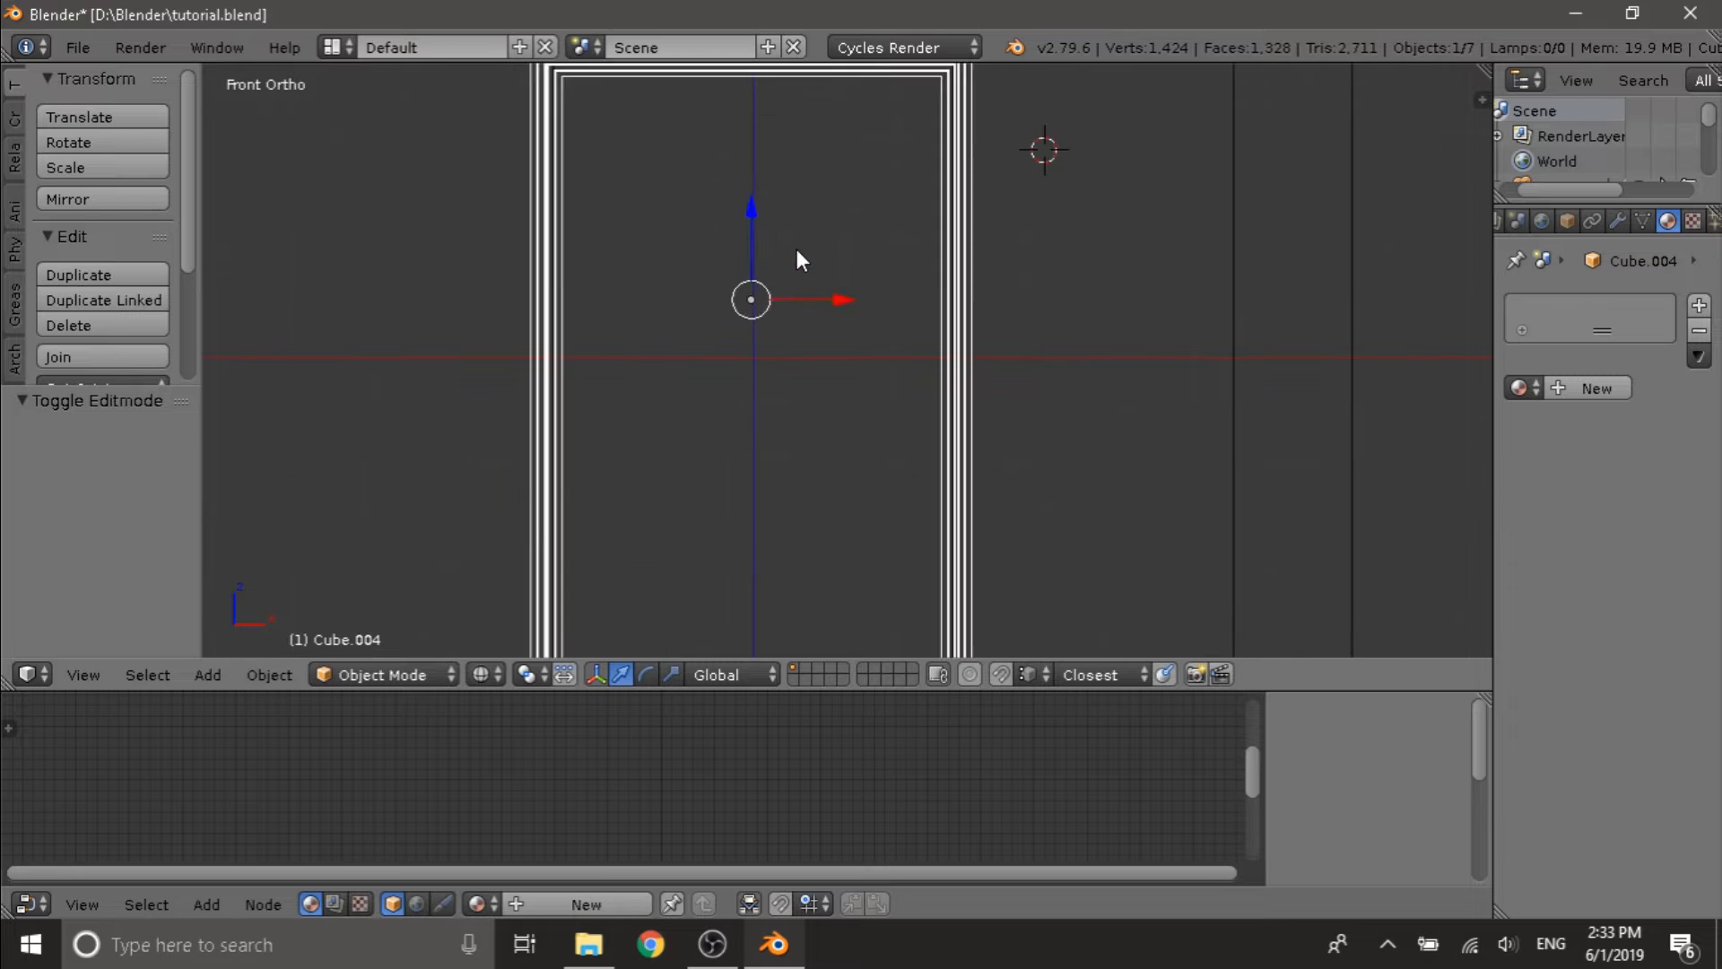
{"action": "scroll", "coordinate": [804, 250], "scroll_direction": "down", "scroll_amount": 4}
{"action": "key", "text": "g"}
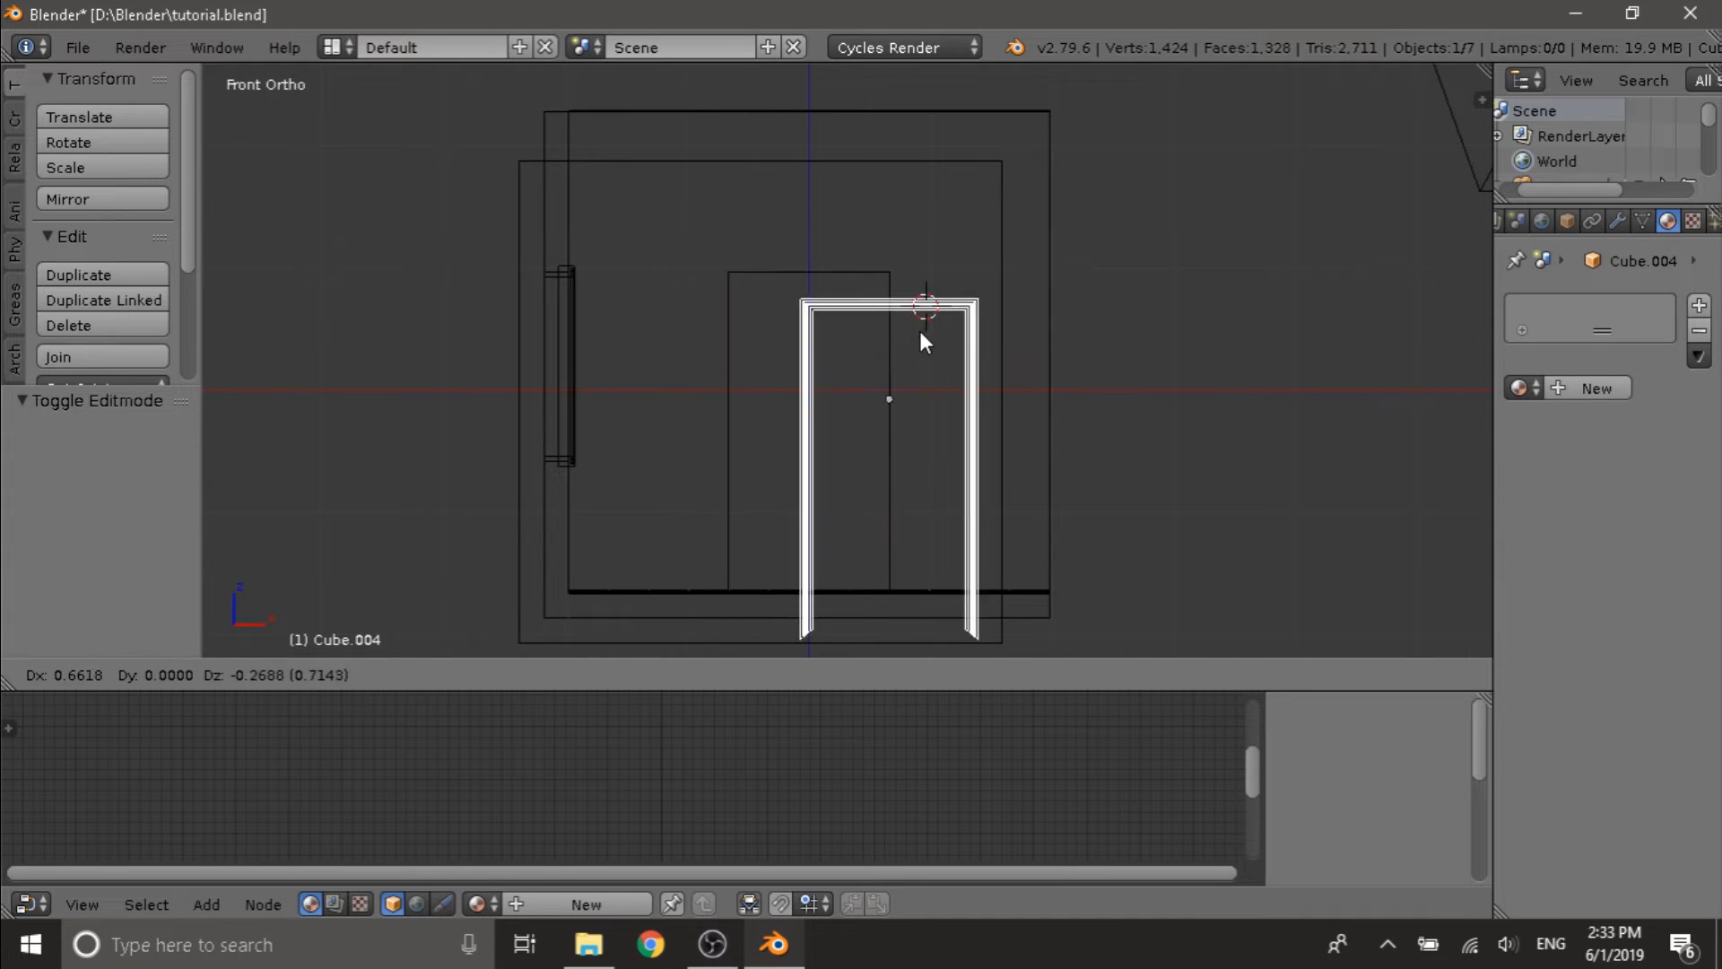
{"action": "key", "text": "Escape"}
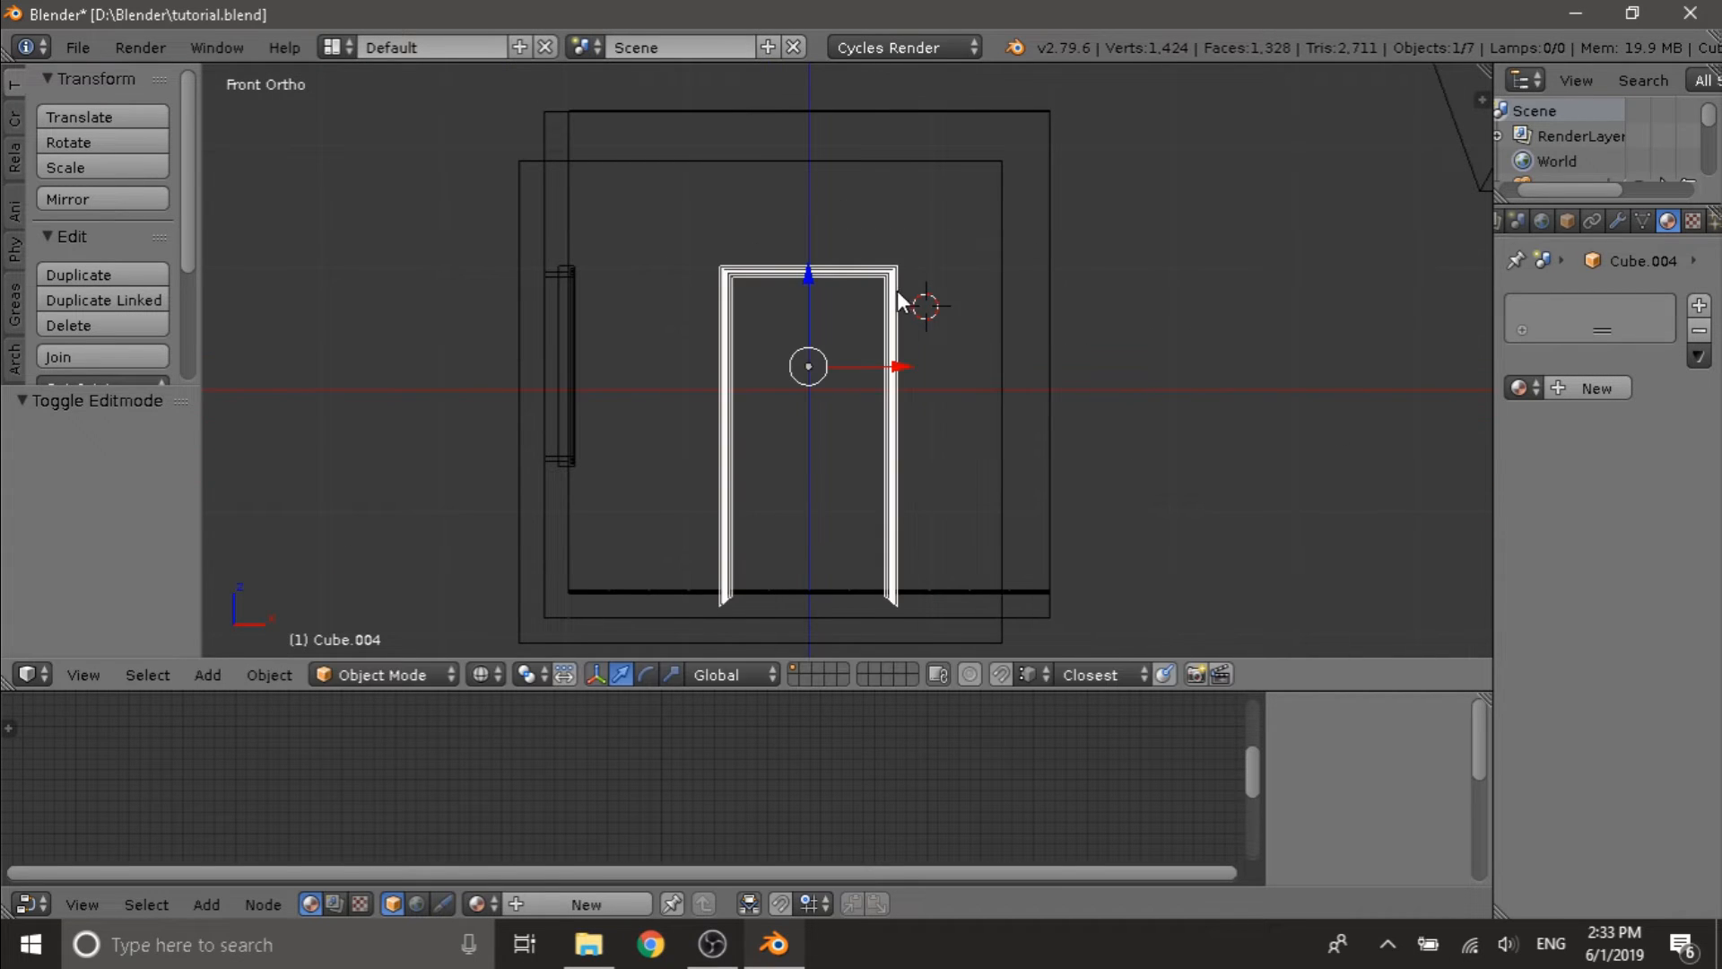
{"action": "key", "text": "g"}
{"action": "key", "text": "Escape"}
{"action": "scroll", "coordinate": [992, 215], "scroll_direction": "up", "scroll_amount": 9}
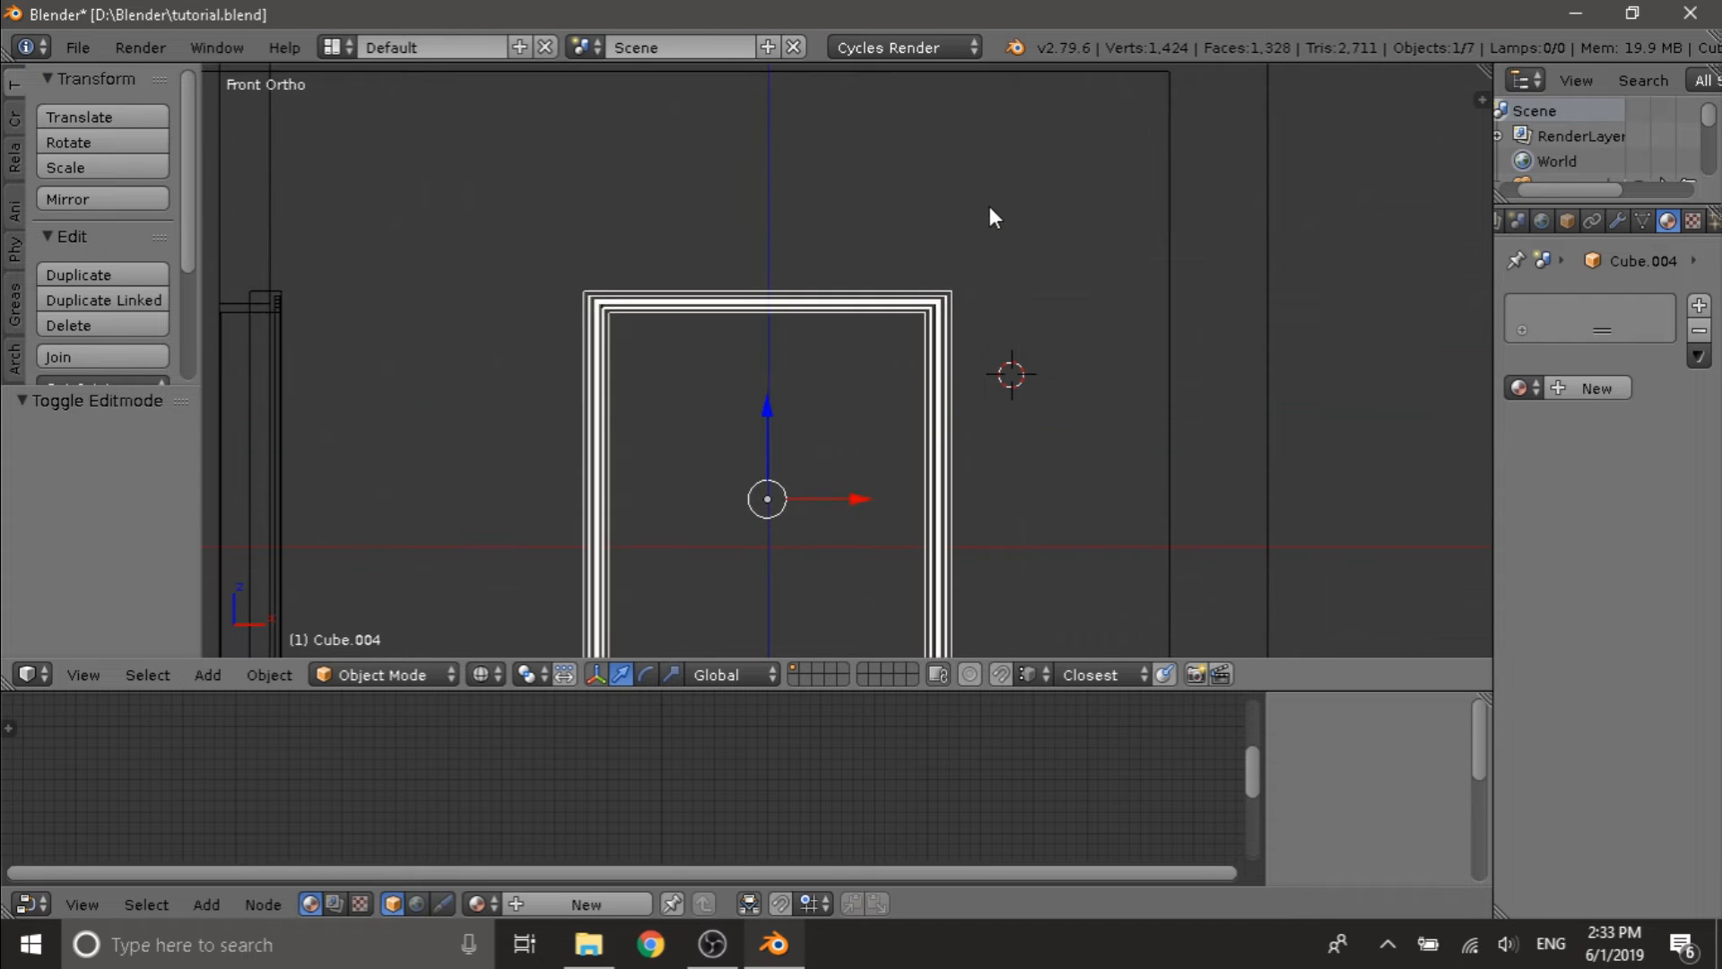
{"action": "key", "text": "g"}
{"action": "key", "text": "Escape"}
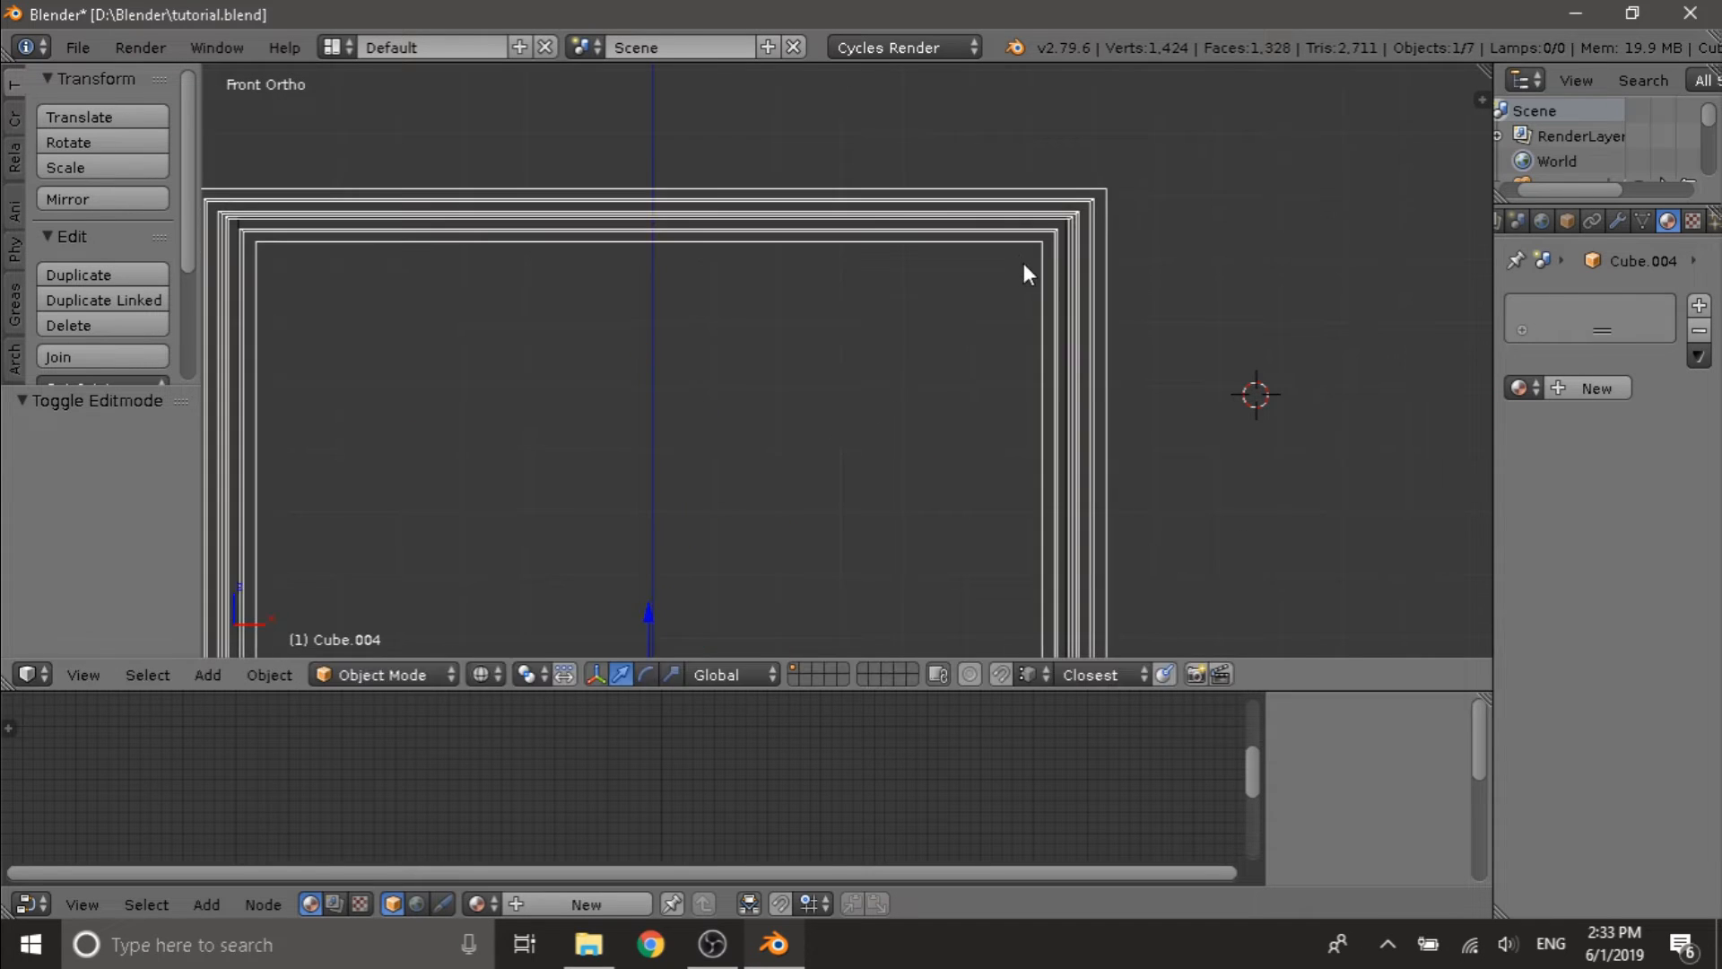
{"action": "key", "text": "g"}
{"action": "key", "text": "Escape"}
{"action": "scroll", "coordinate": [1015, 300], "scroll_direction": "down", "scroll_amount": 3}
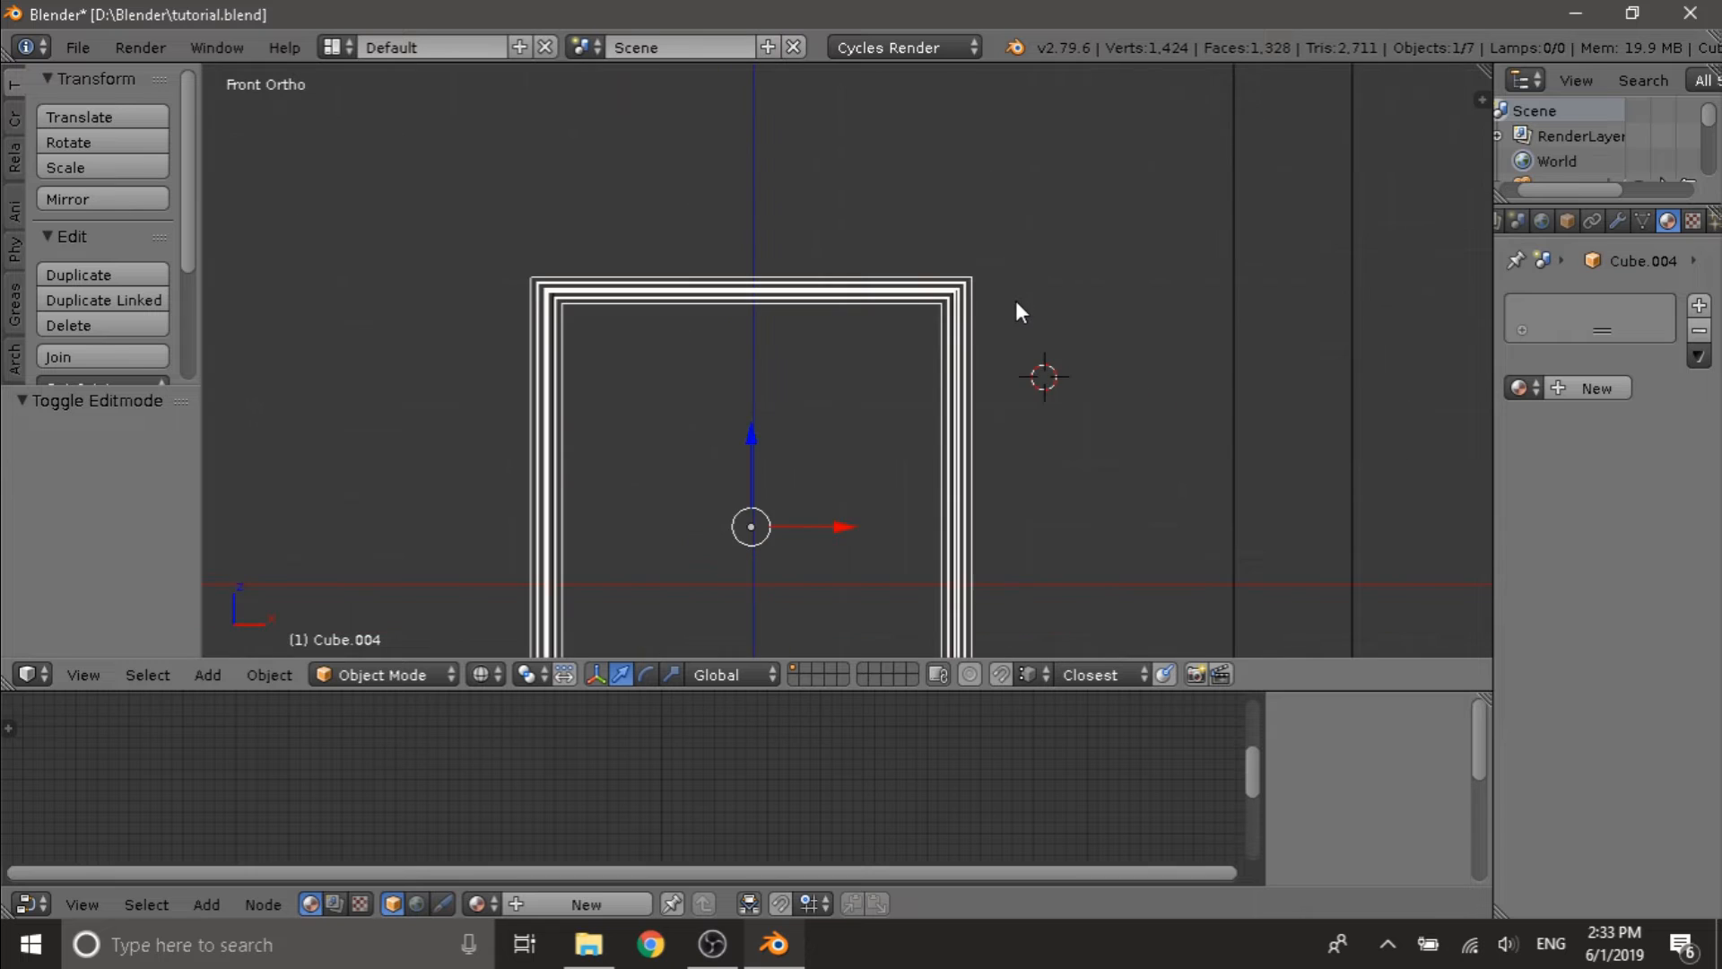
- Move the door frame -0.049 along the Y axis in solid display so it stands out from the wall
{"action": "mouse_move", "coordinate": [1015, 299]}
{"action": "middle_mouse_down"}
{"action": "mouse_move", "coordinate": [988, 350]}
{"action": "mouse_move", "coordinate": [884, 401]}
{"action": "mouse_move", "coordinate": [868, 373]}
{"action": "mouse_move", "coordinate": [1058, 315]}
{"action": "mouse_move", "coordinate": [1027, 350]}
{"action": "mouse_move", "coordinate": [858, 335]}
{"action": "mouse_move", "coordinate": [821, 361]}
{"action": "mouse_move", "coordinate": [1035, 391]}
{"action": "mouse_move", "coordinate": [1176, 368]}
{"action": "middle_mouse_up"}
{"action": "scroll", "coordinate": [884, 401], "scroll_direction": "down", "scroll_amount": 4}
{"action": "key", "text": "z"}
{"action": "key", "text": "g"}
{"action": "key", "text": "y"}
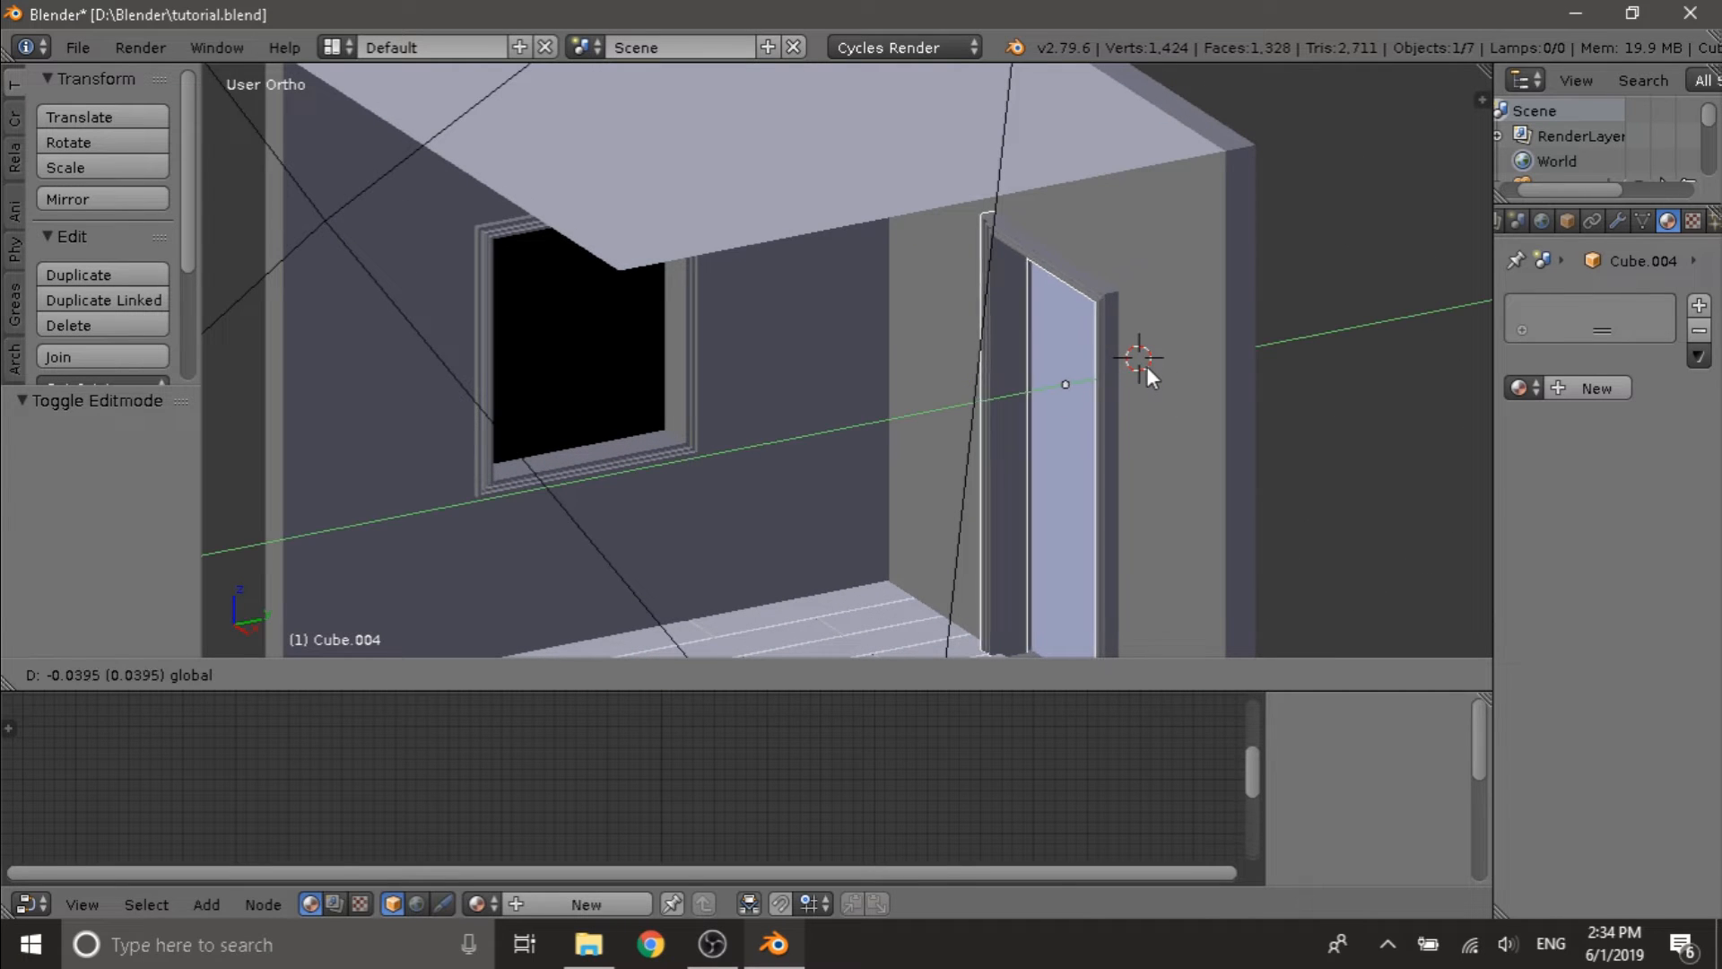
{"action": "right_click", "coordinate": [1150, 366]}
{"action": "key", "text": "g"}
{"action": "key", "text": "y"}
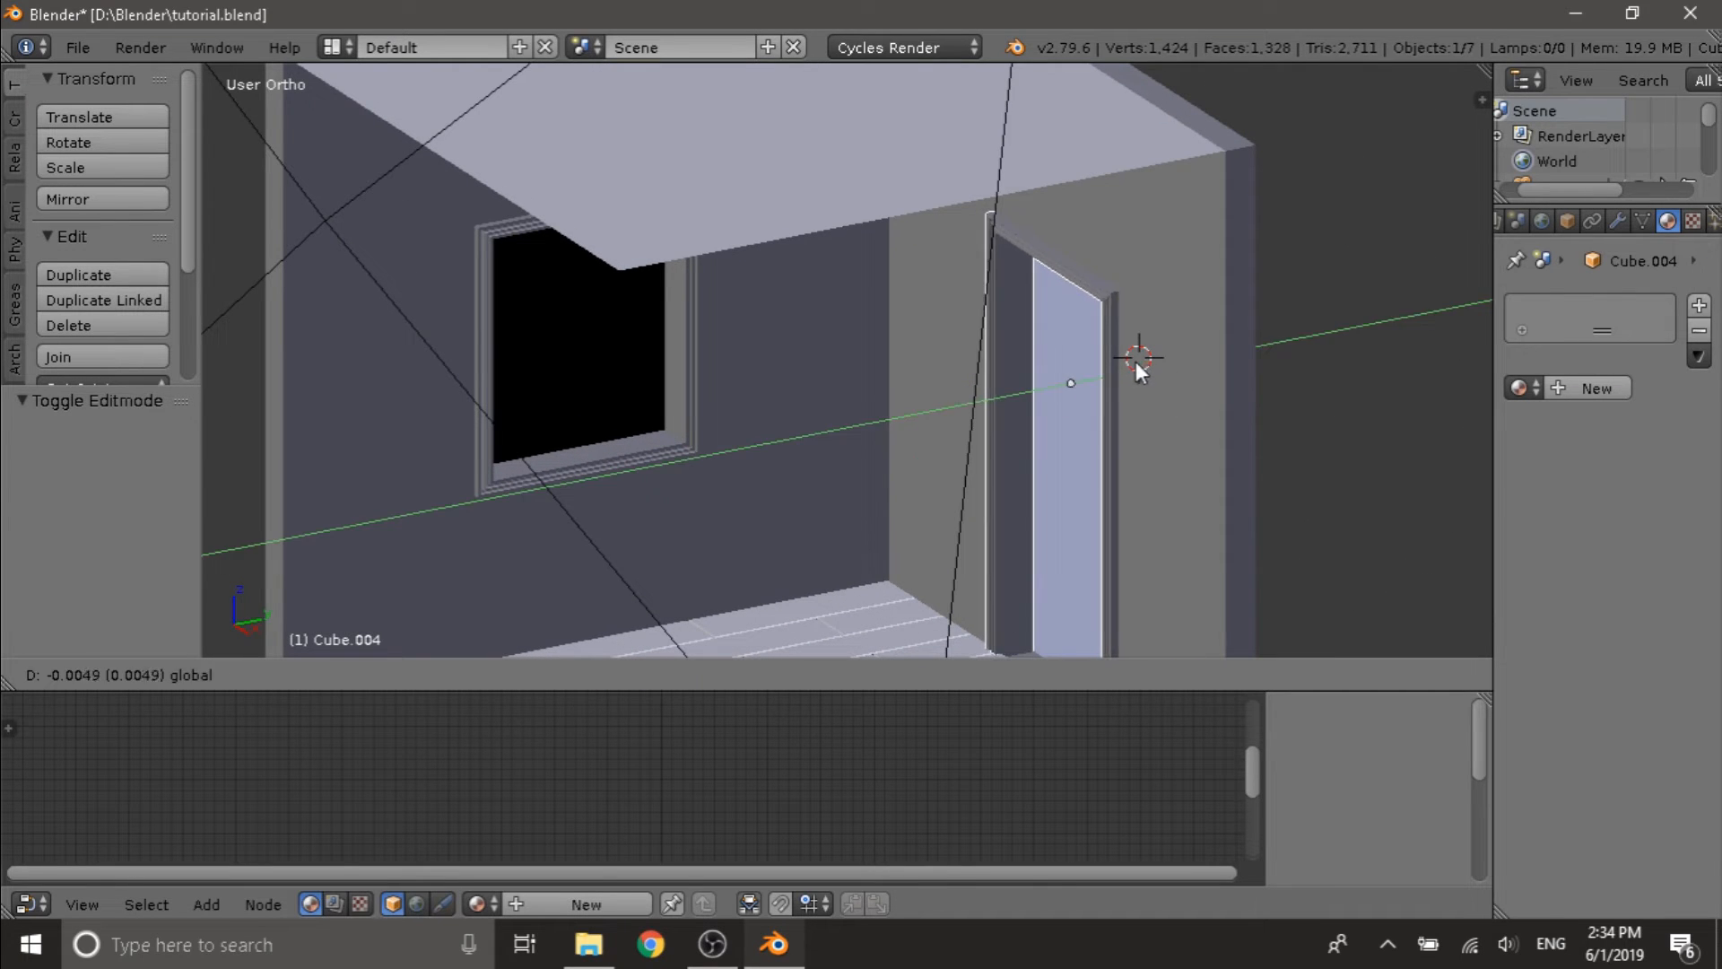
{"action": "left_click", "coordinate": [1086, 384]}
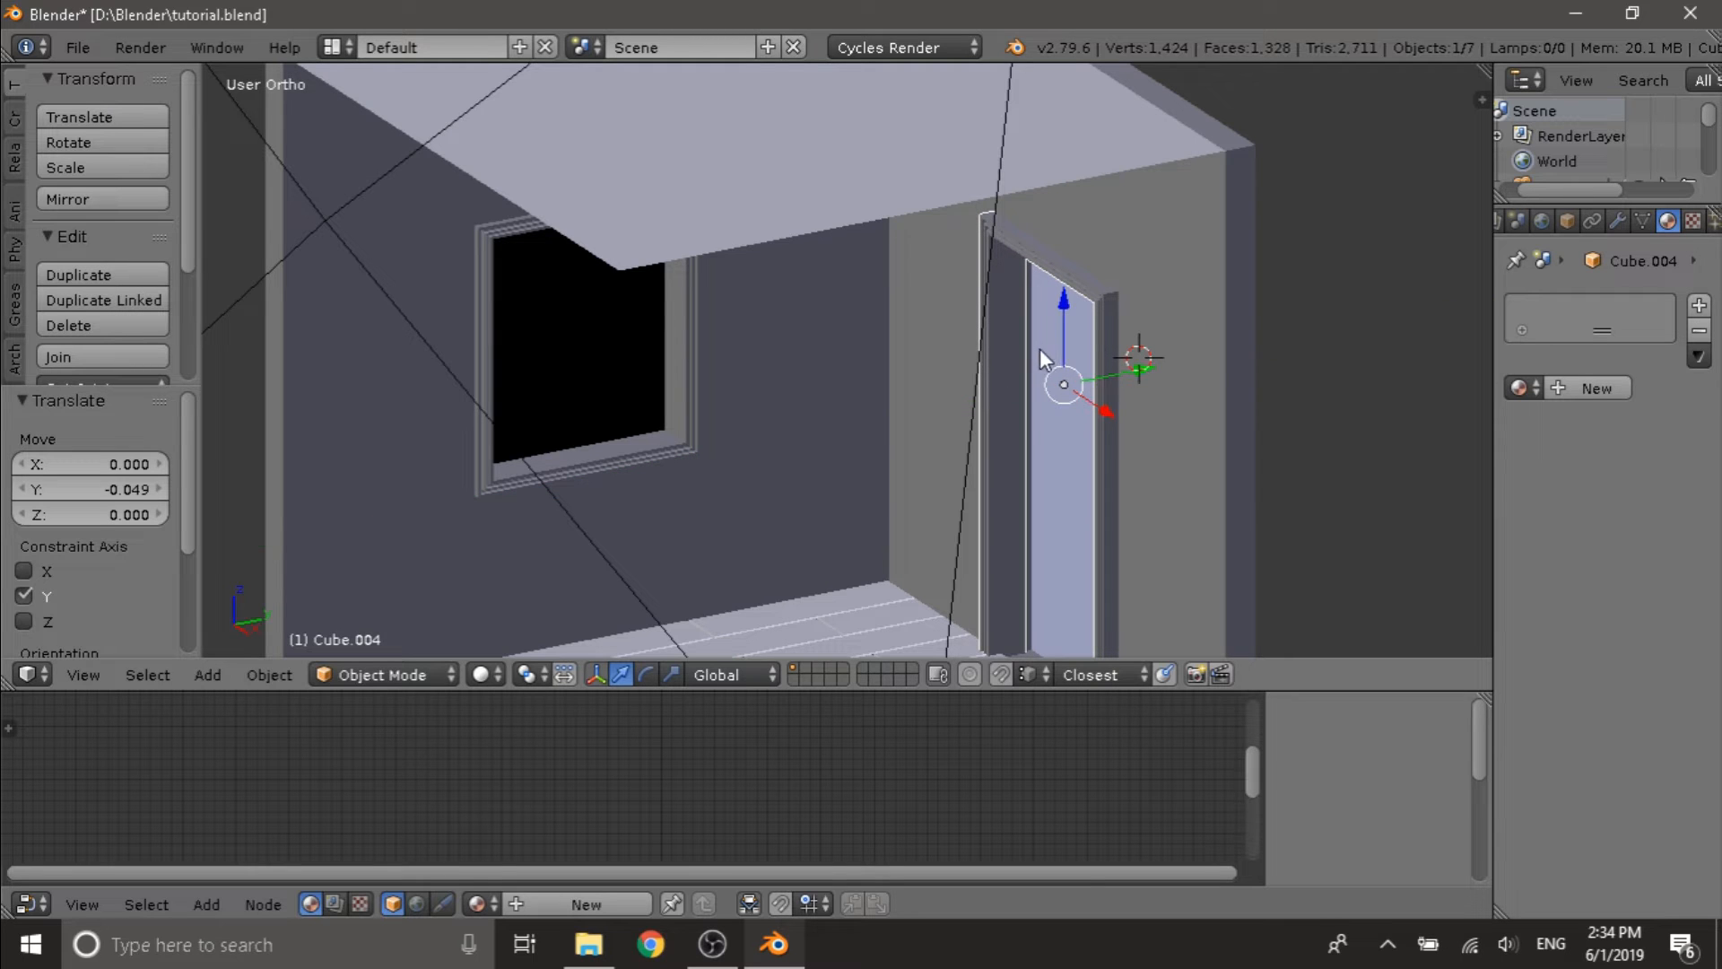
- Inspect the door frame inside the doorway, enter its mesh editing and isolate it in local view
{"action": "mouse_move", "coordinate": [1041, 348]}
{"action": "middle_mouse_down"}
{"action": "mouse_move", "coordinate": [1046, 283]}
{"action": "mouse_move", "coordinate": [1040, 330]}
{"action": "middle_mouse_up"}
{"action": "middle_click_drag", "start_coordinate": [1057, 431], "coordinate": [1063, 391]}
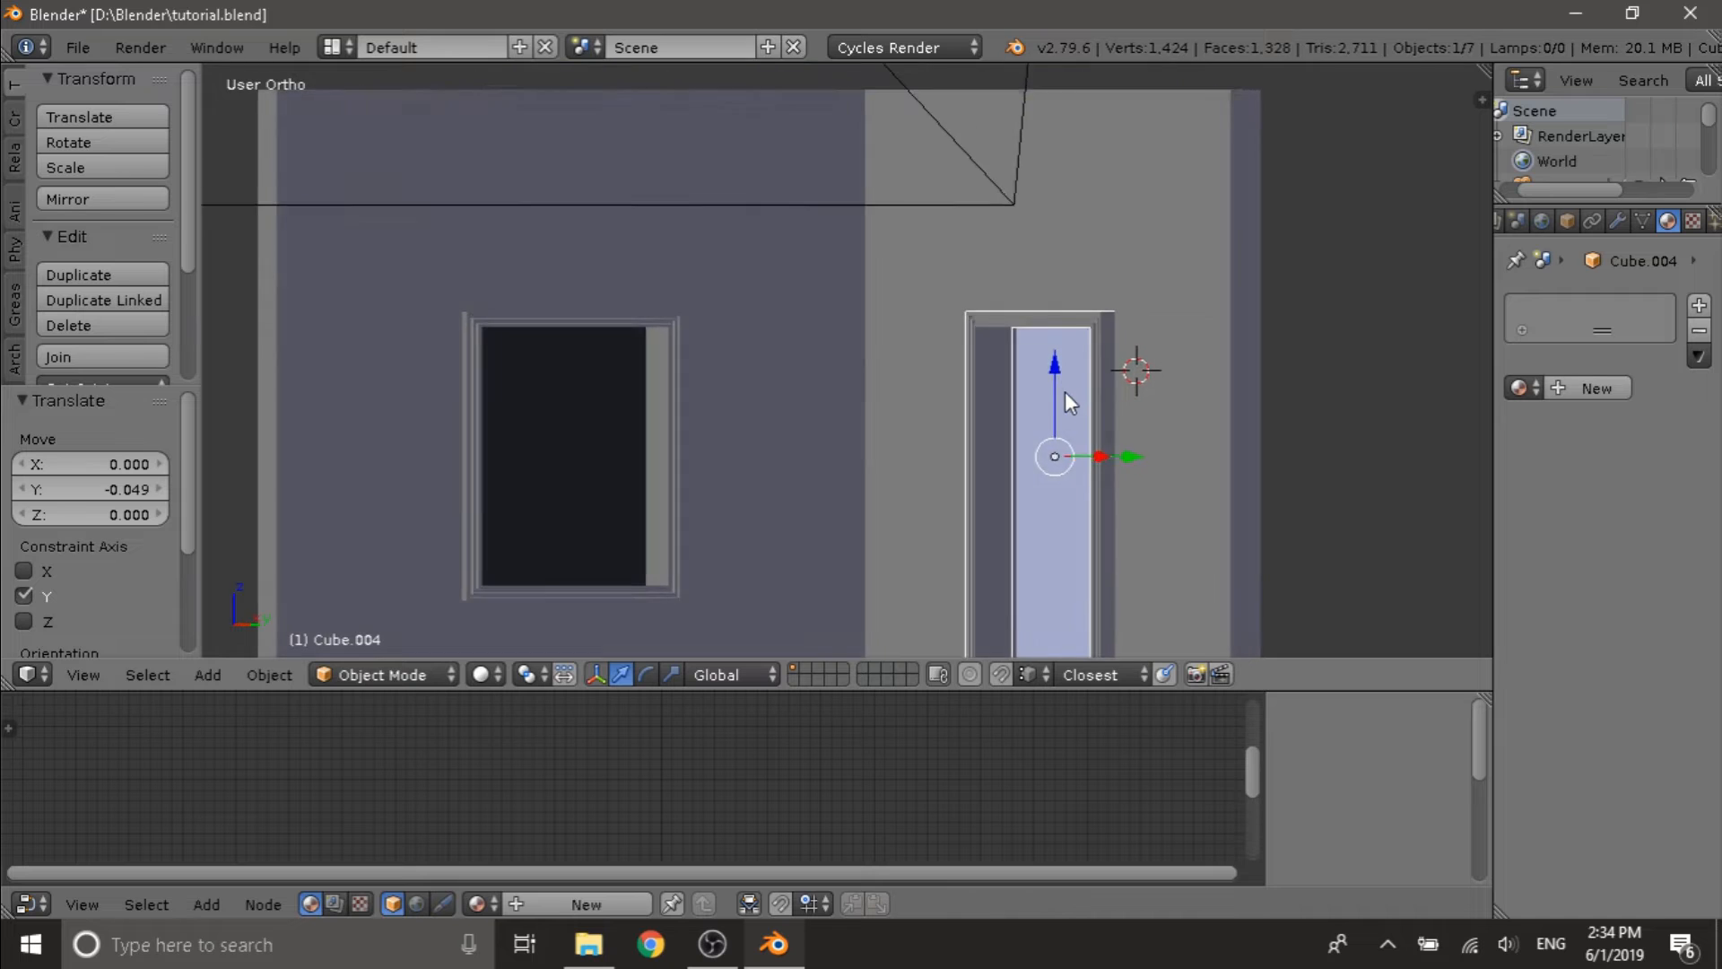
{"action": "scroll", "coordinate": [1064, 395], "scroll_direction": "up", "scroll_amount": 2}
{"action": "middle_click_drag", "start_coordinate": [1077, 557], "coordinate": [888, 267], "text": "shift"}
{"action": "key", "text": "Tab"}
{"action": "key", "text": "Tab"}
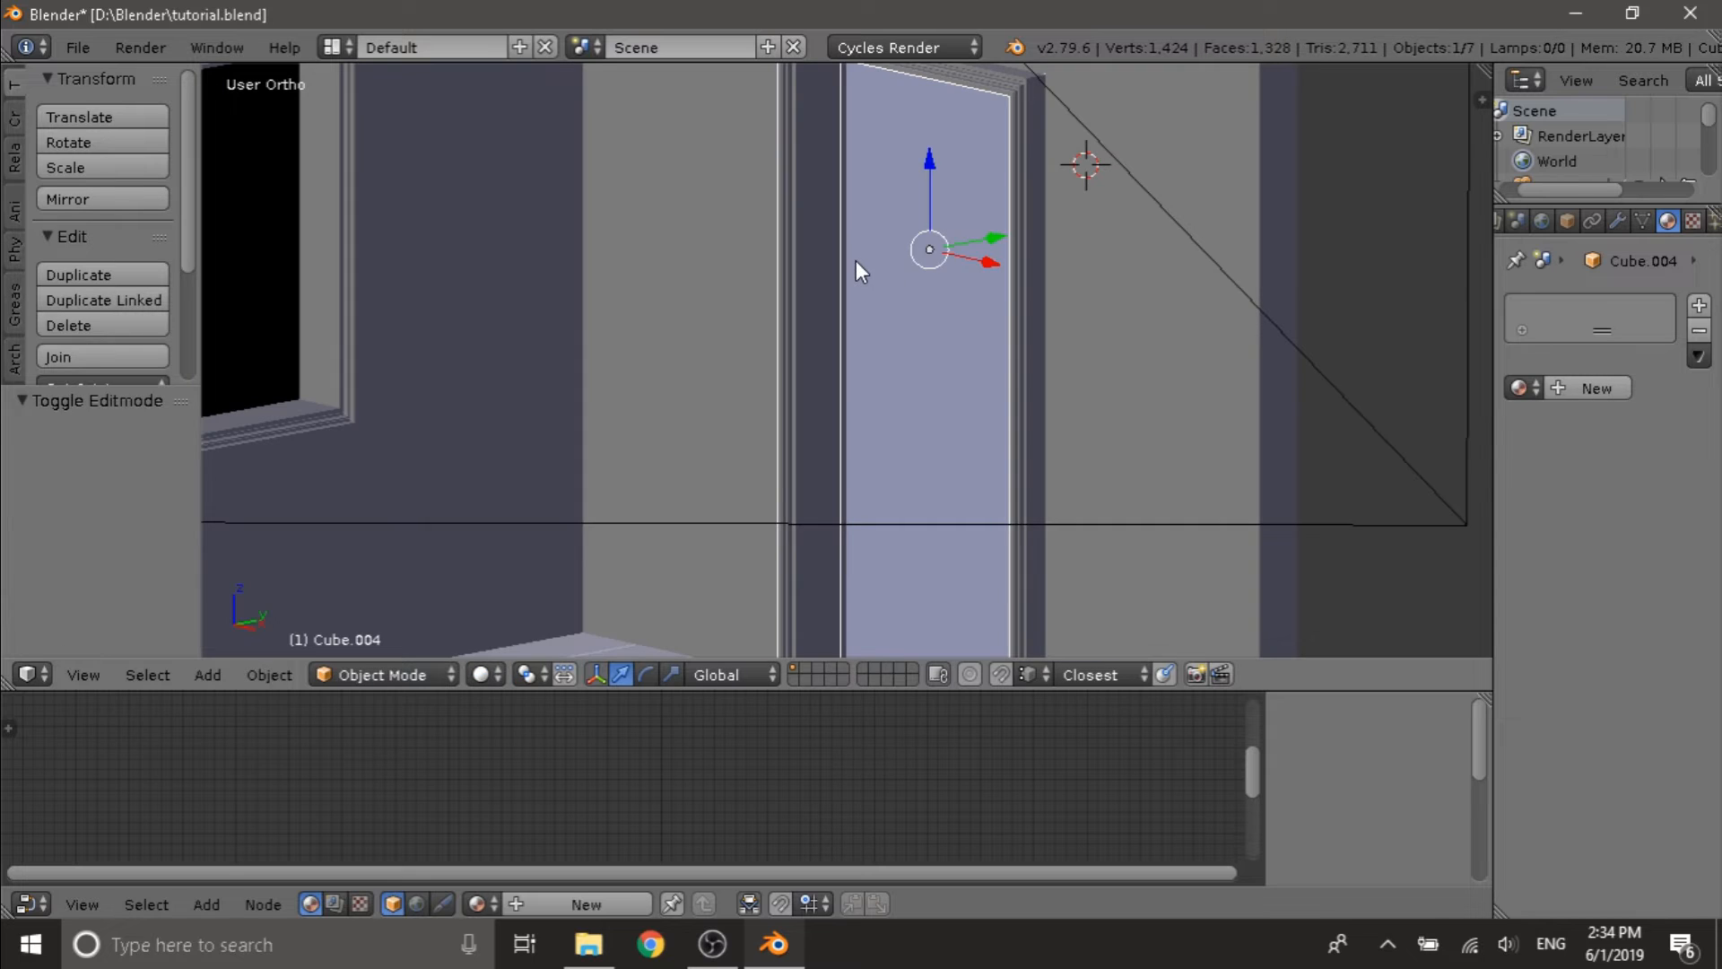
{"action": "key", "text": "Tab"}
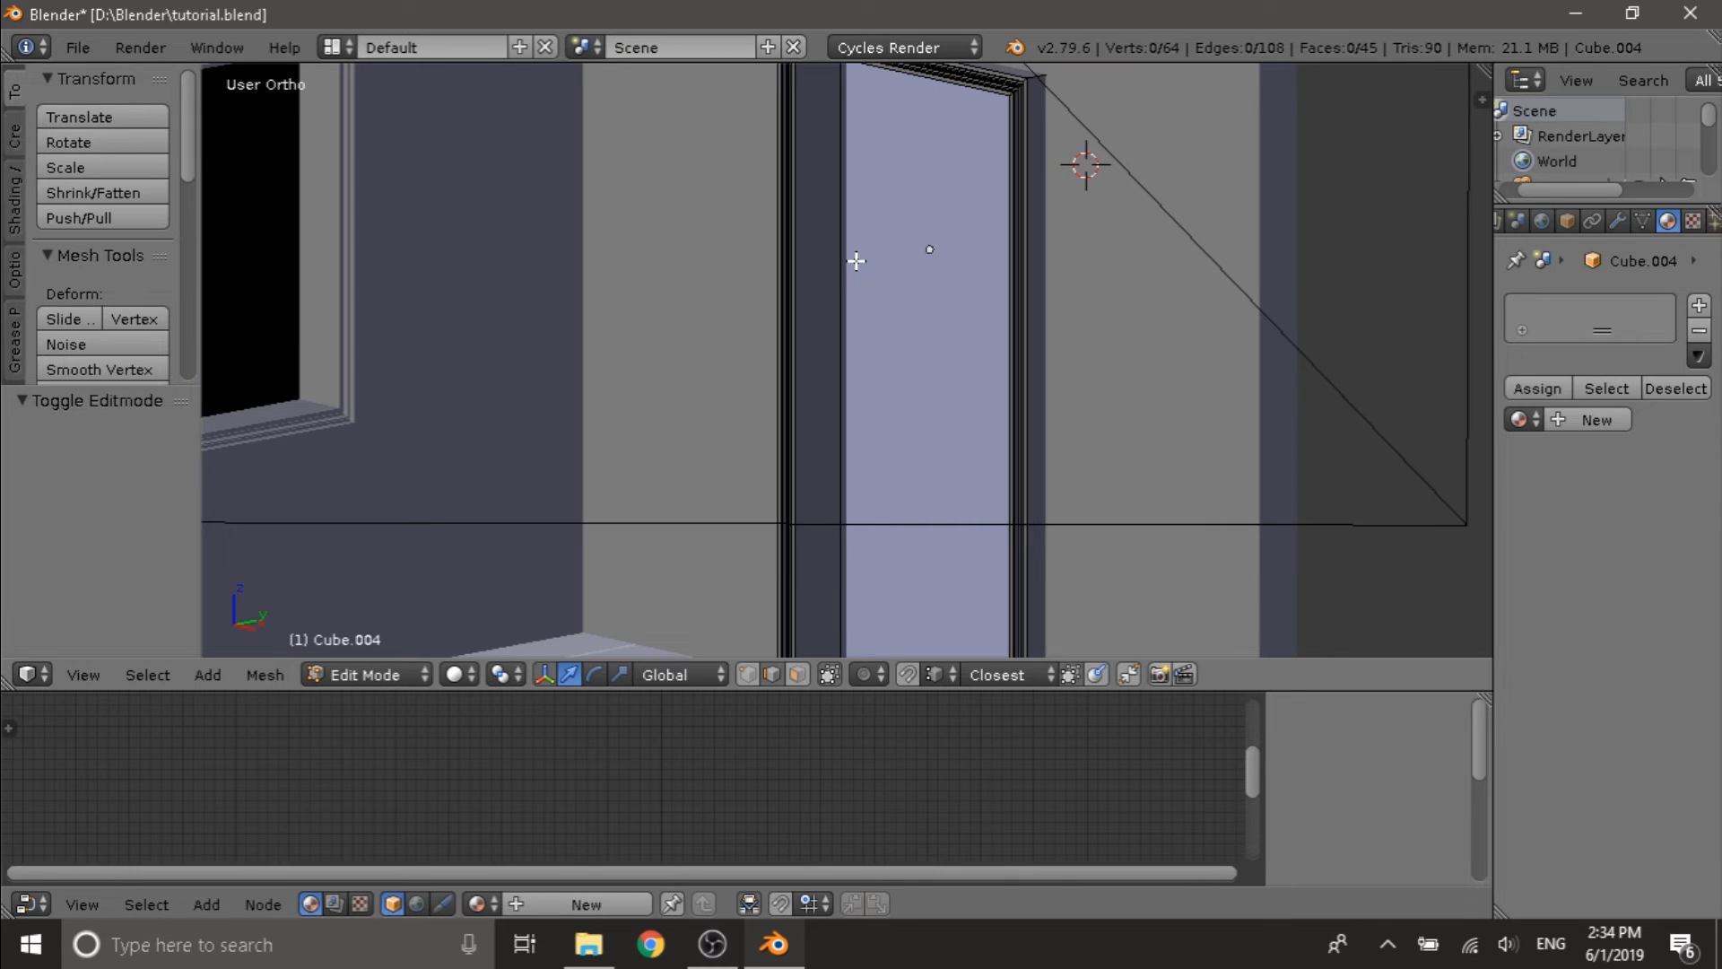
{"action": "key", "text": "KP_Divide"}
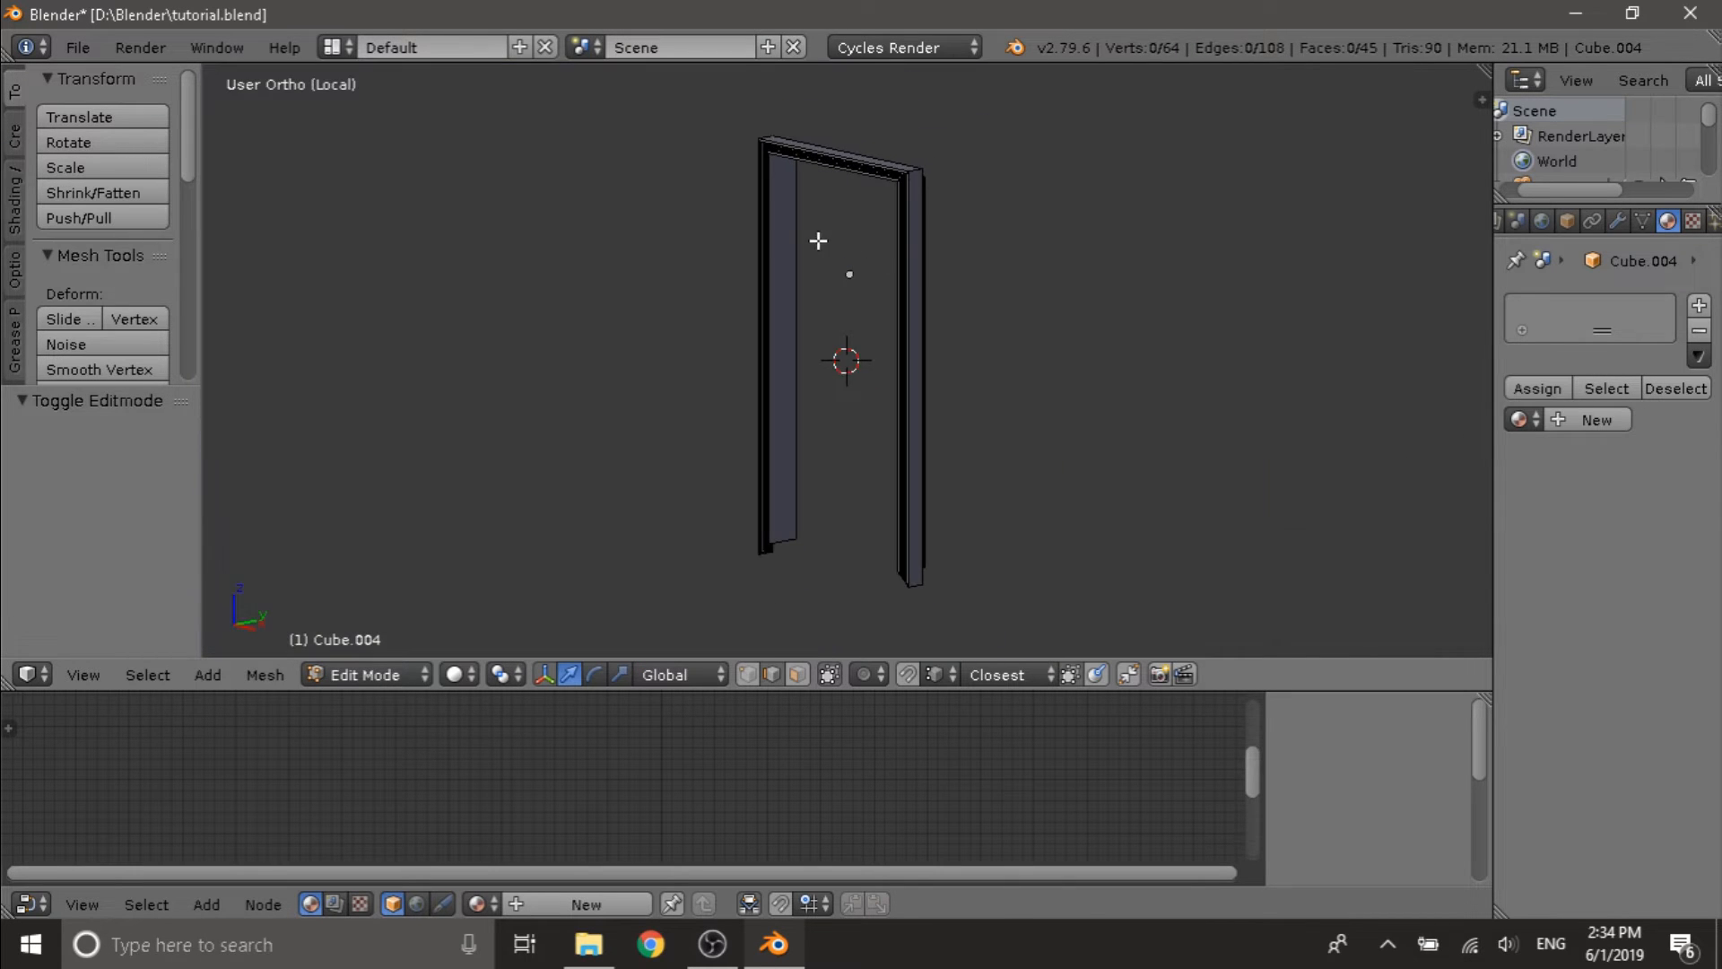
- Select the three rear edges of the door frame's inner lining, along both sides and across the top
{"action": "middle_click_drag", "start_coordinate": [1058, 173], "coordinate": [739, 265]}
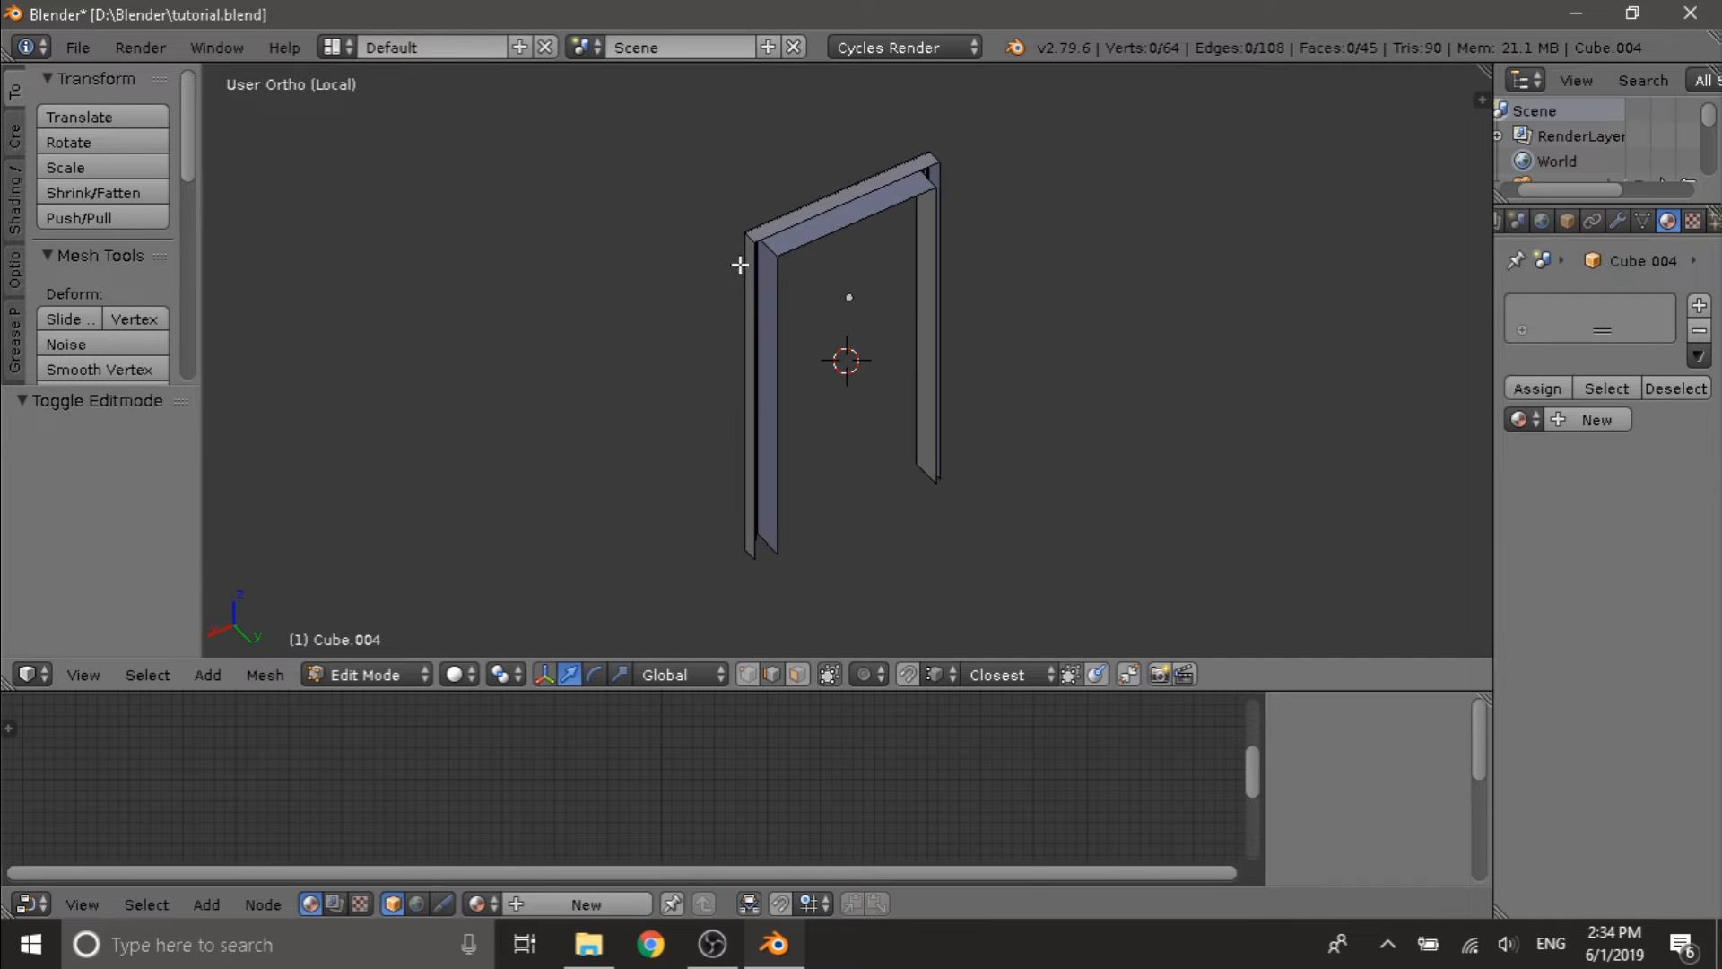
{"action": "scroll", "coordinate": [763, 278], "scroll_direction": "up", "scroll_amount": 2}
{"action": "right_click", "coordinate": [771, 319]}
{"action": "right_click", "coordinate": [804, 195], "text": "shift"}
{"action": "right_click", "coordinate": [971, 214], "text": "shift"}
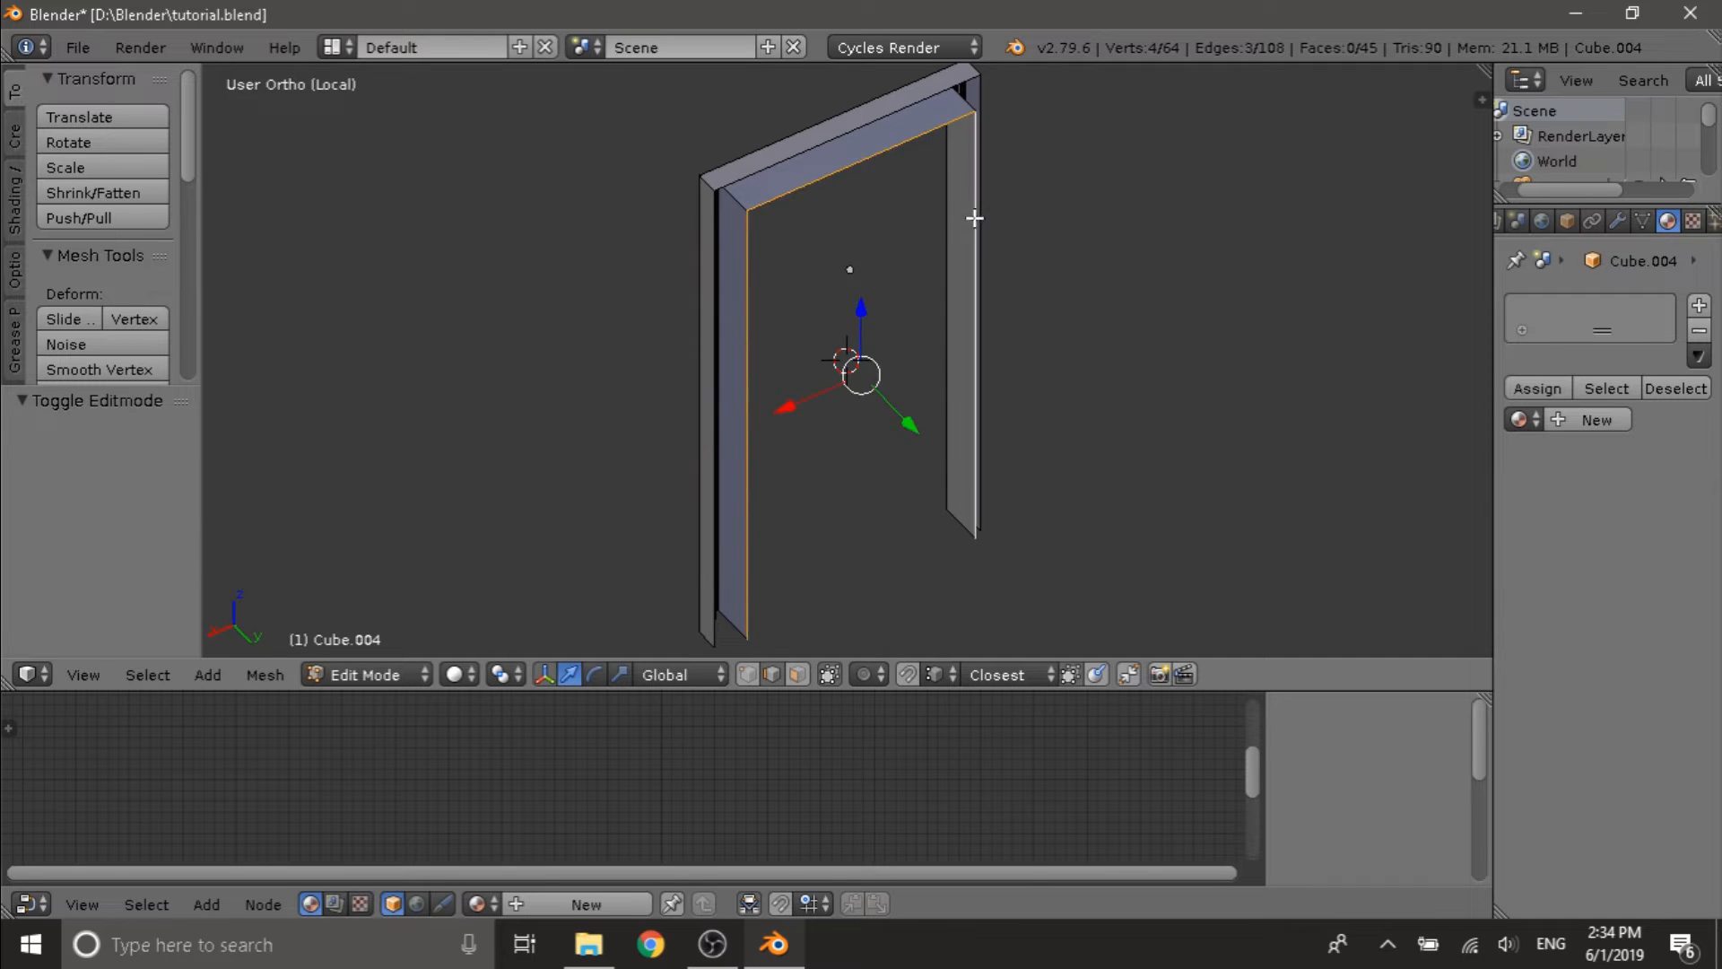
{"action": "middle_click_drag", "start_coordinate": [972, 216], "coordinate": [900, 126]}
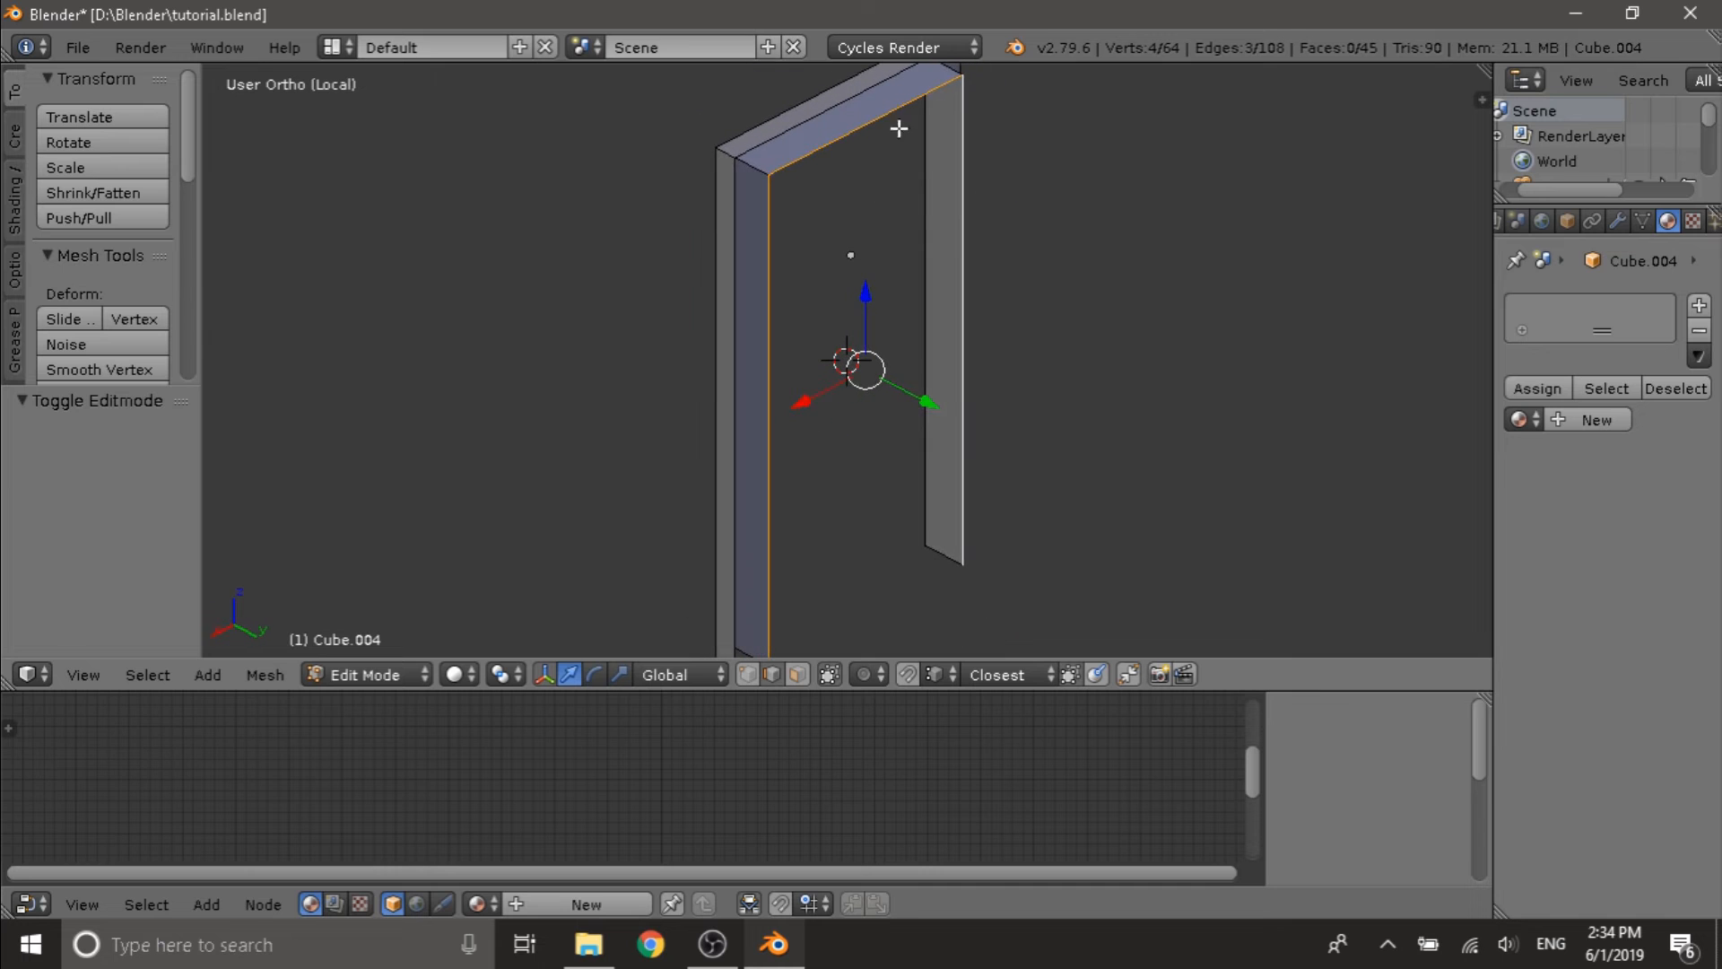
{"action": "middle_click_drag", "start_coordinate": [777, 349], "coordinate": [1107, 327]}
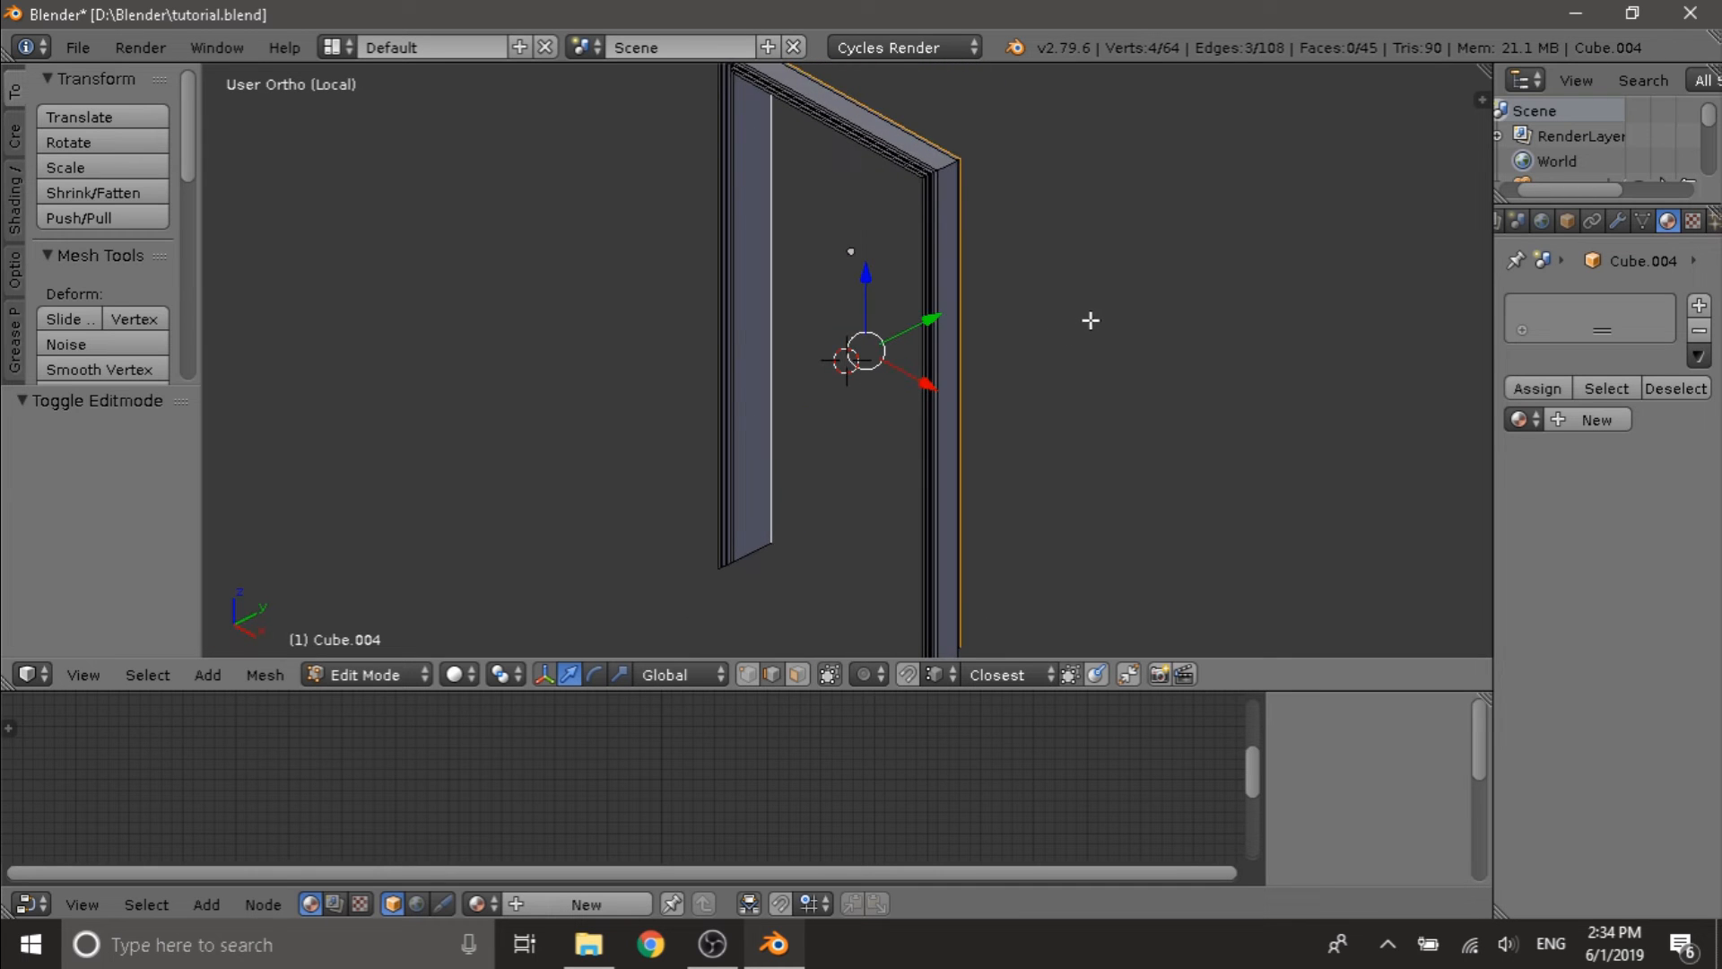
- Leave local view, move the selected edges 0.068 along the Y axis into the doorway, and finish editing the frame
{"action": "key", "text": "KP_Divide"}
{"action": "left_click_drag", "start_coordinate": [1038, 348], "coordinate": [1047, 350]}
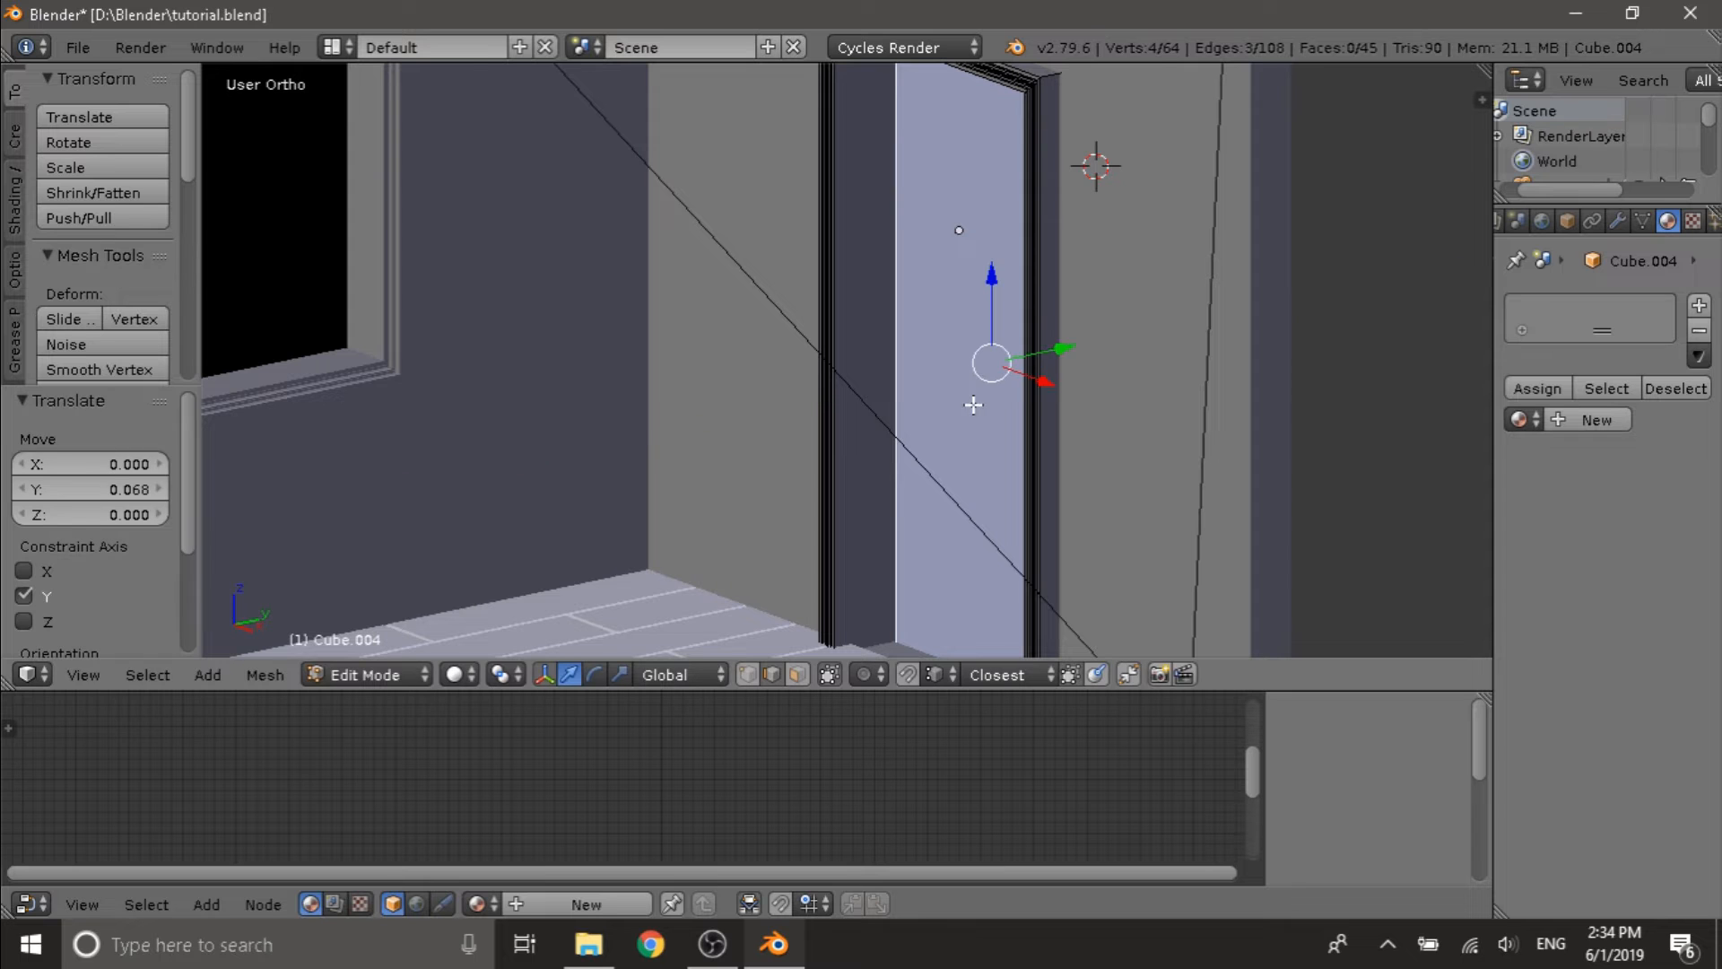
{"action": "scroll", "coordinate": [974, 406], "scroll_direction": "down", "scroll_amount": 5}
{"action": "key", "text": "Tab"}
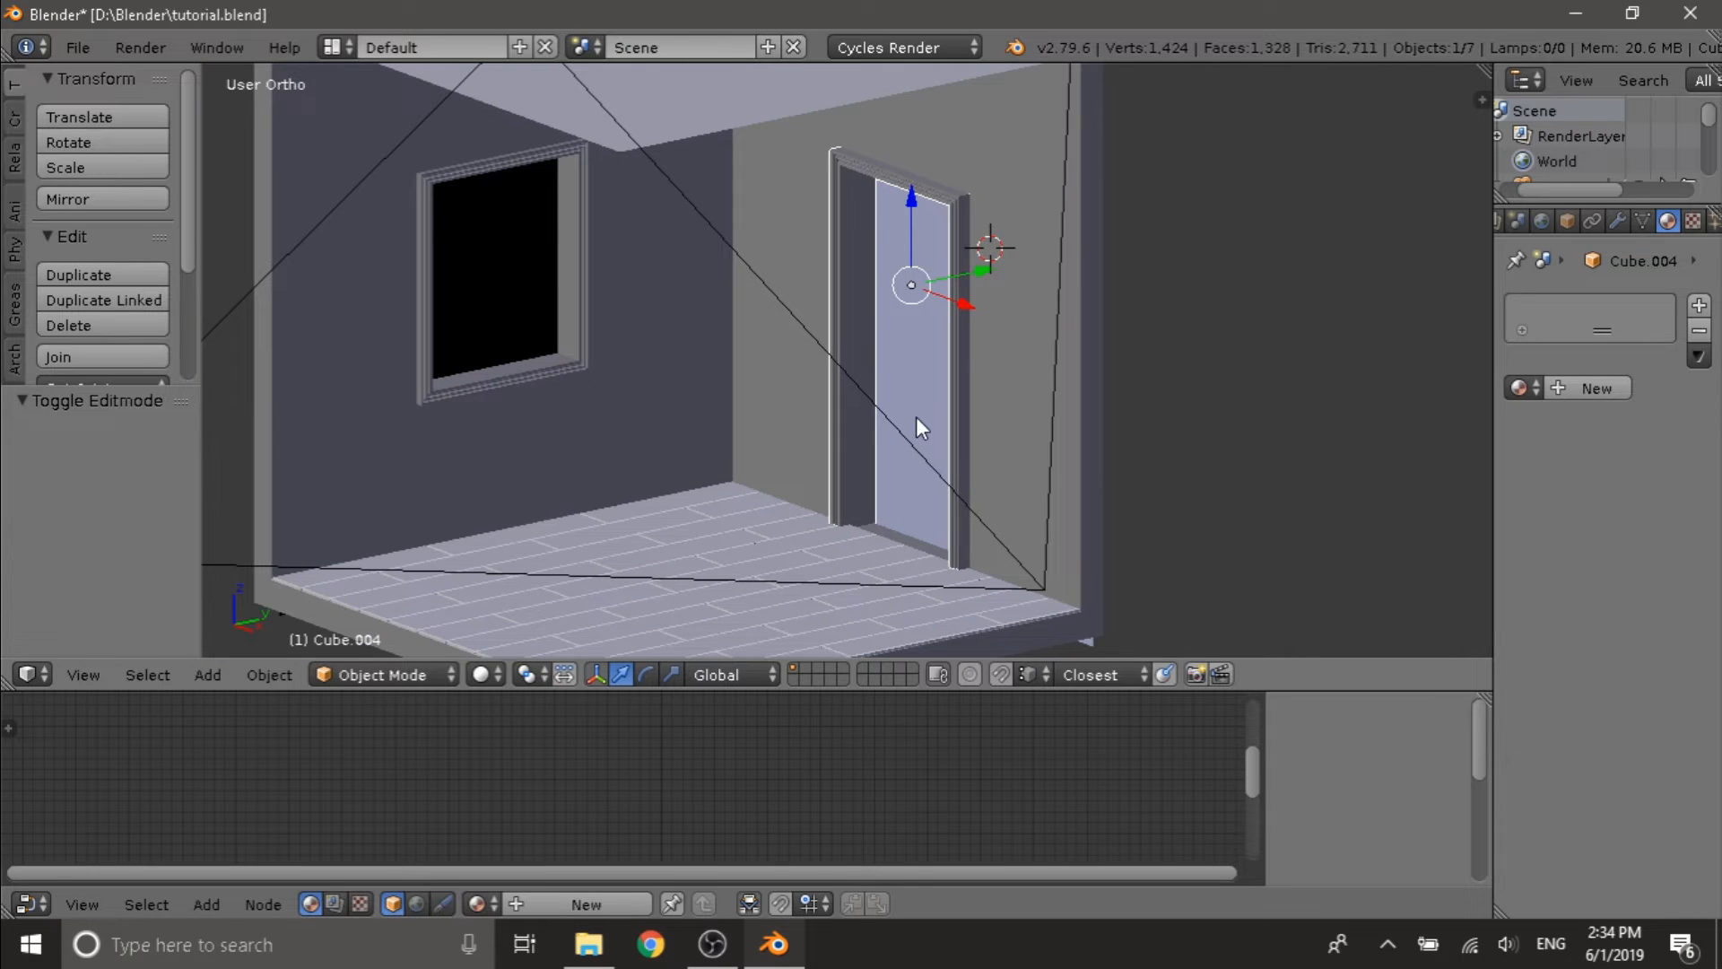
{"action": "scroll", "coordinate": [917, 416], "scroll_direction": "down", "scroll_amount": 3}
{"action": "mouse_move", "coordinate": [903, 410]}
{"action": "middle_mouse_down"}
{"action": "mouse_move", "coordinate": [805, 384]}
{"action": "mouse_move", "coordinate": [922, 371]}
{"action": "mouse_move", "coordinate": [808, 380]}
{"action": "mouse_move", "coordinate": [803, 399]}
{"action": "mouse_move", "coordinate": [896, 404]}
{"action": "middle_mouse_up"}
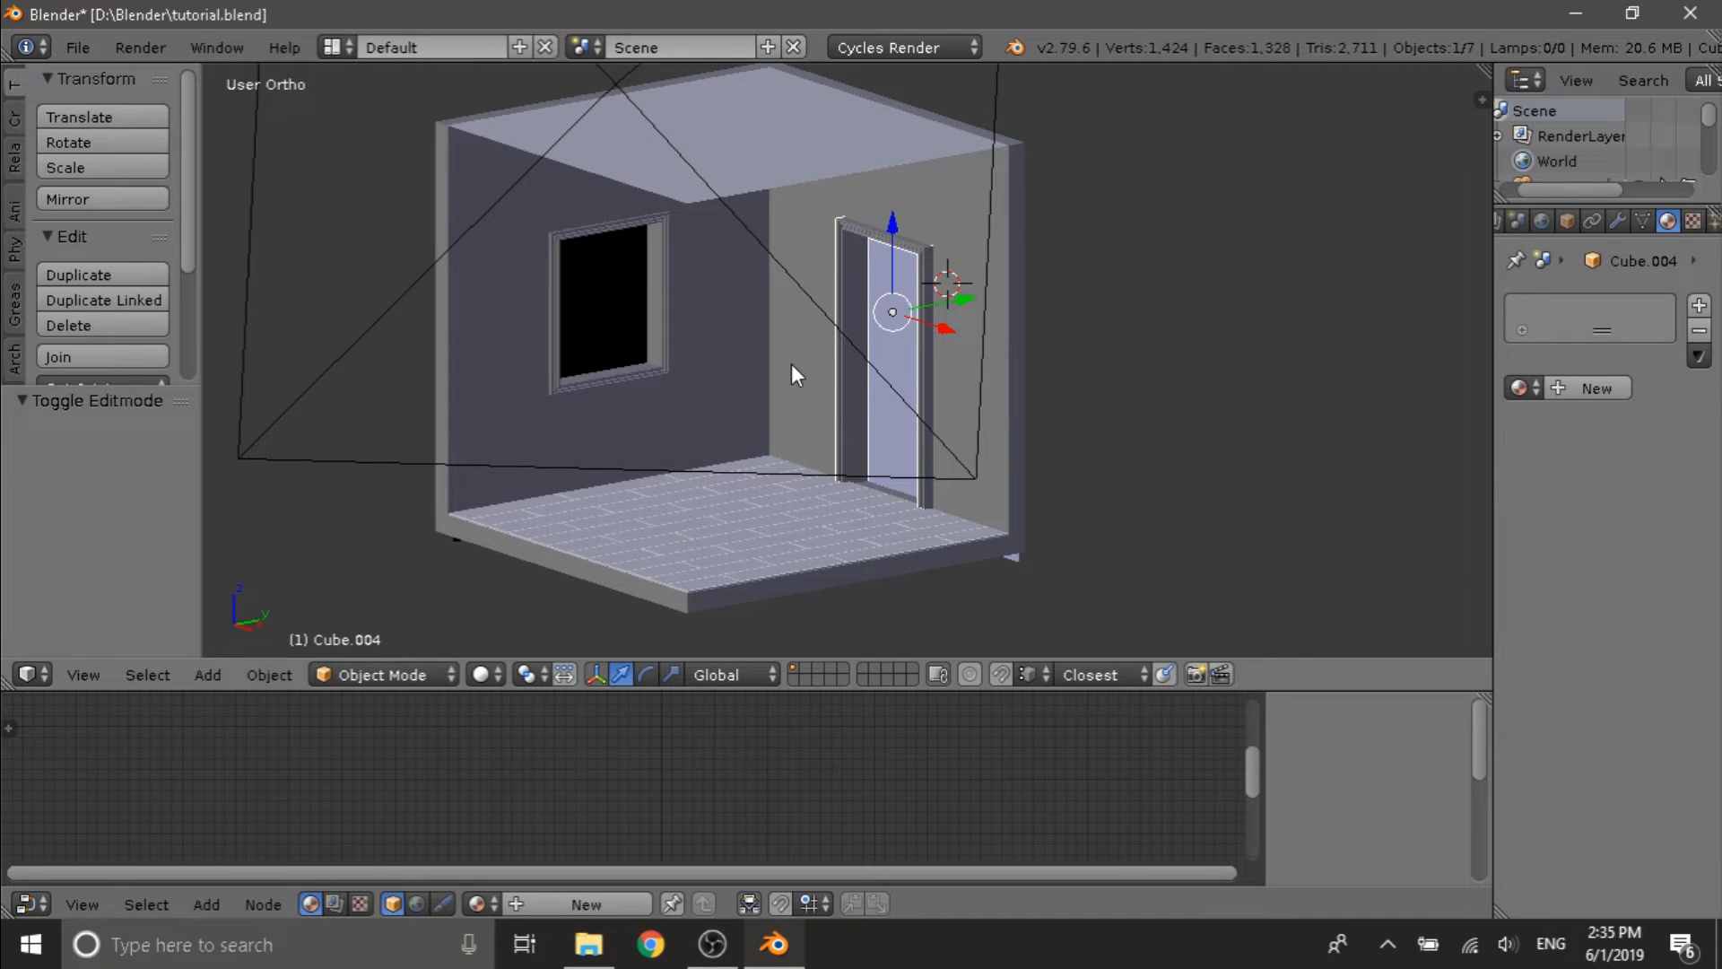
- Edit the room mesh in face select mode and select the wall face directly below the window
{"action": "right_click", "coordinate": [507, 361]}
{"action": "key", "text": "Tab"}
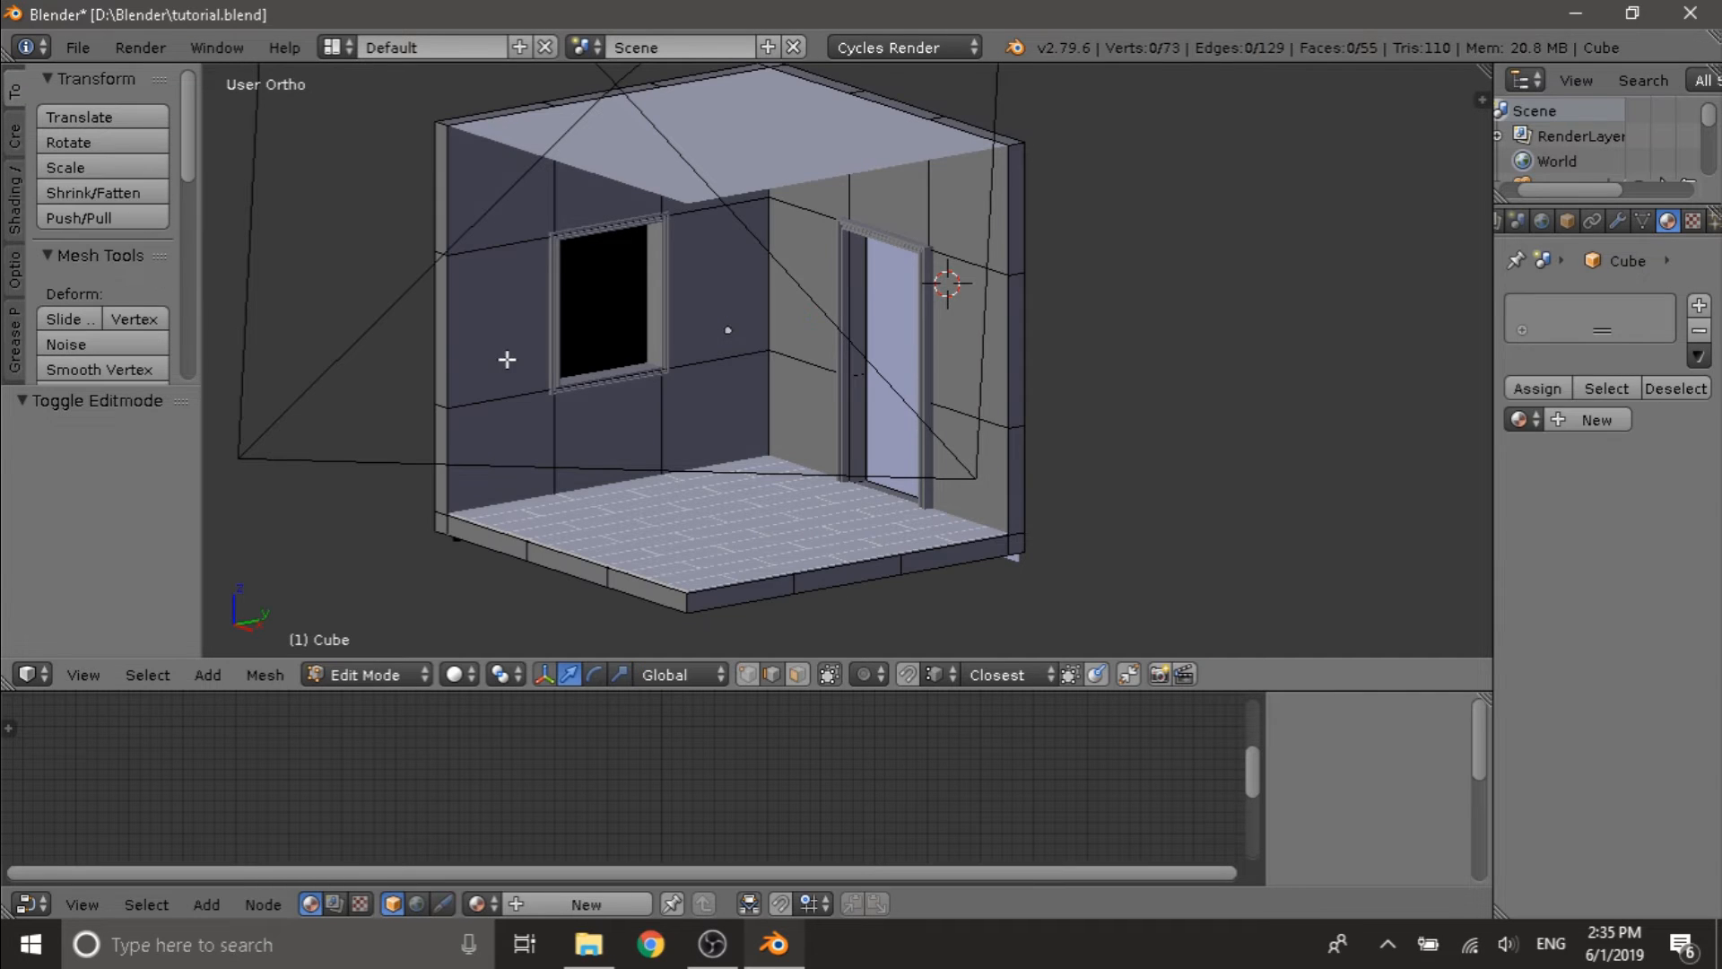
{"action": "left_click", "coordinate": [796, 675]}
{"action": "right_click", "coordinate": [613, 435]}
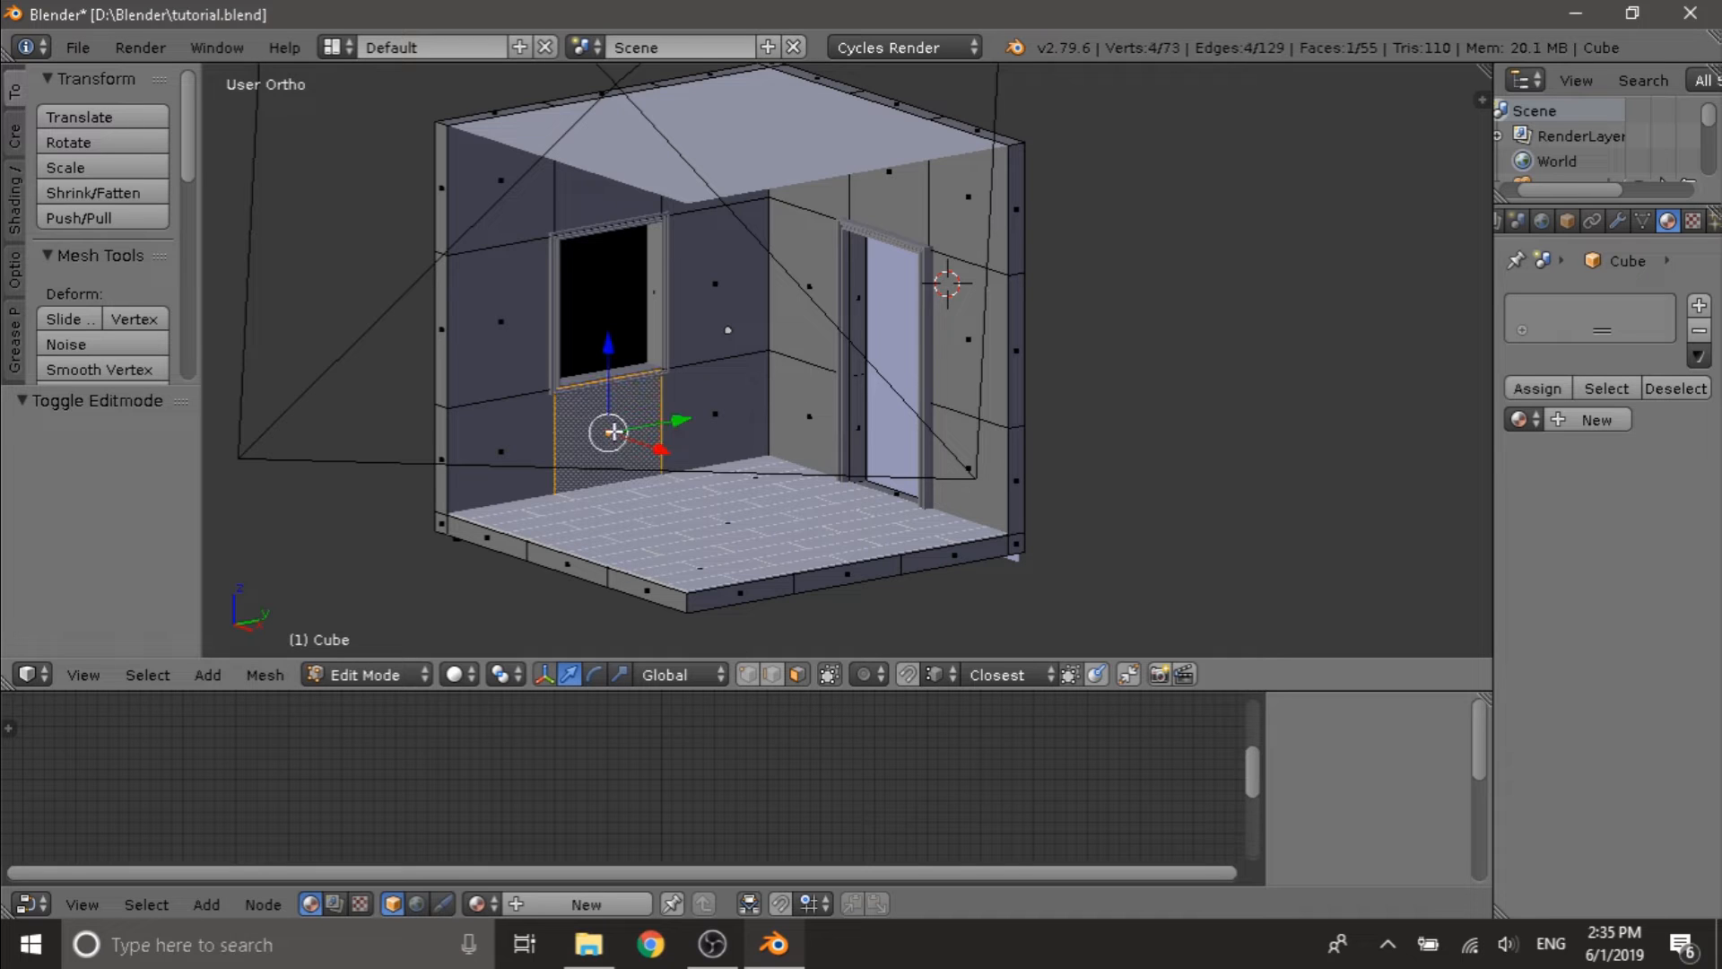
- Duplicate the face below the window in place, separate the copy into its own object and return to object mode
{"action": "key", "text": "shift+d"}
{"action": "right_click", "coordinate": [642, 336]}
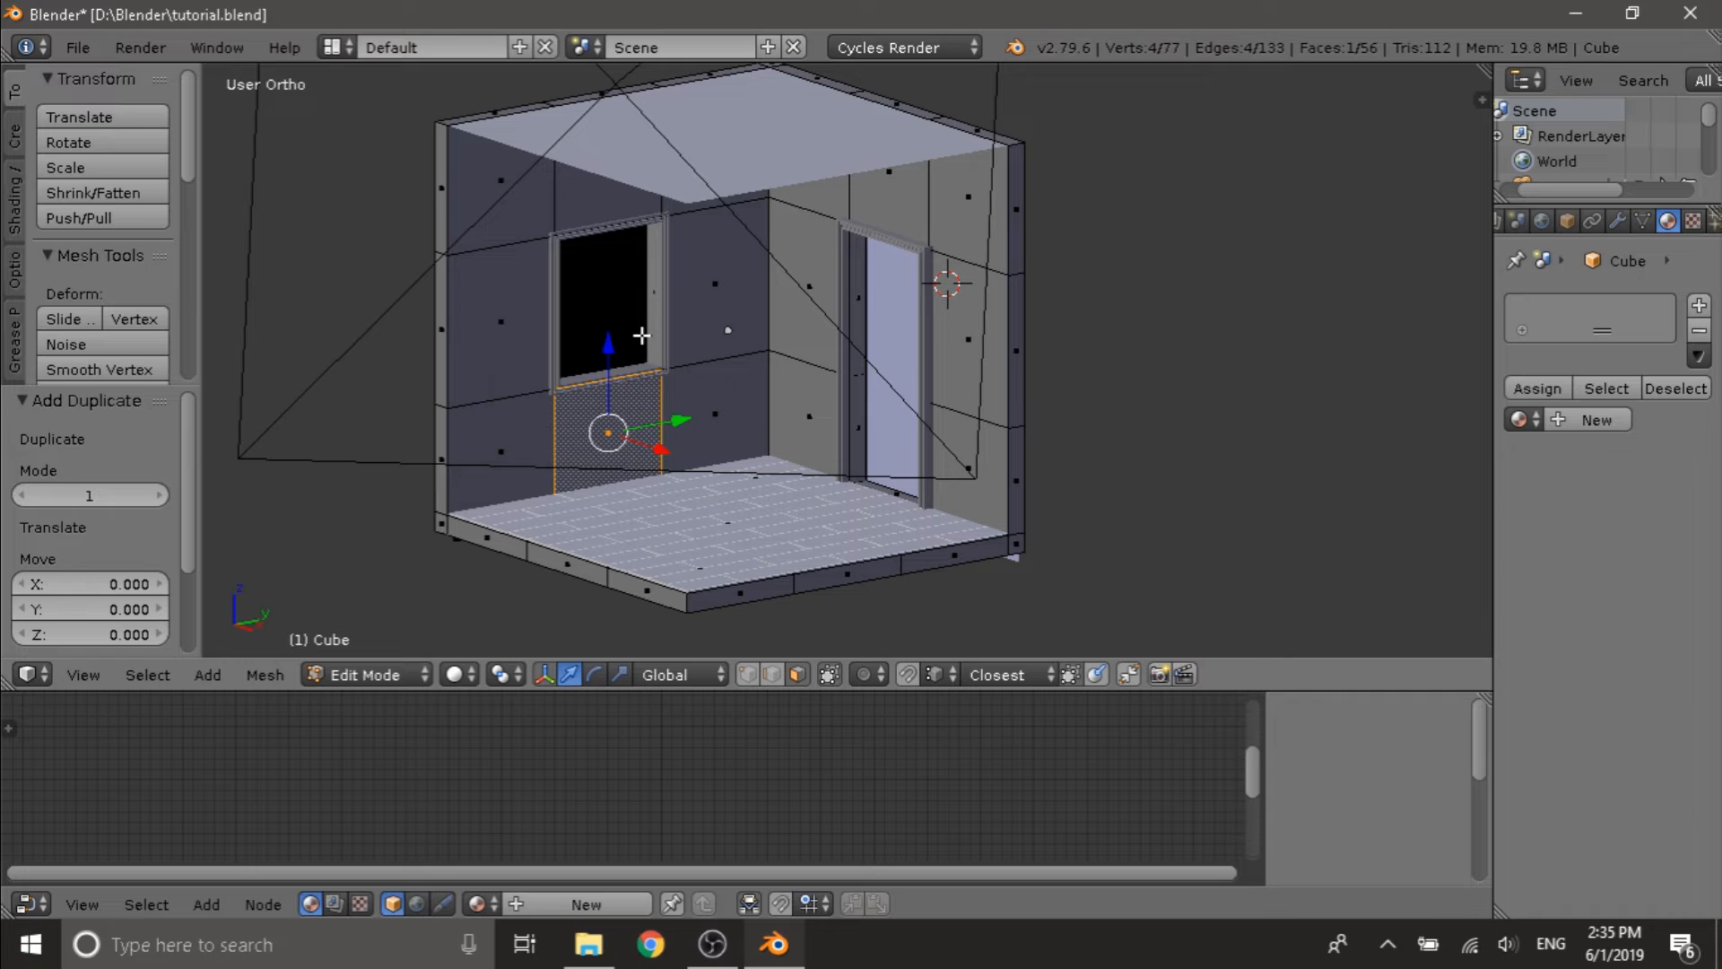
{"action": "key", "text": "p"}
{"action": "left_click", "coordinate": [643, 335]}
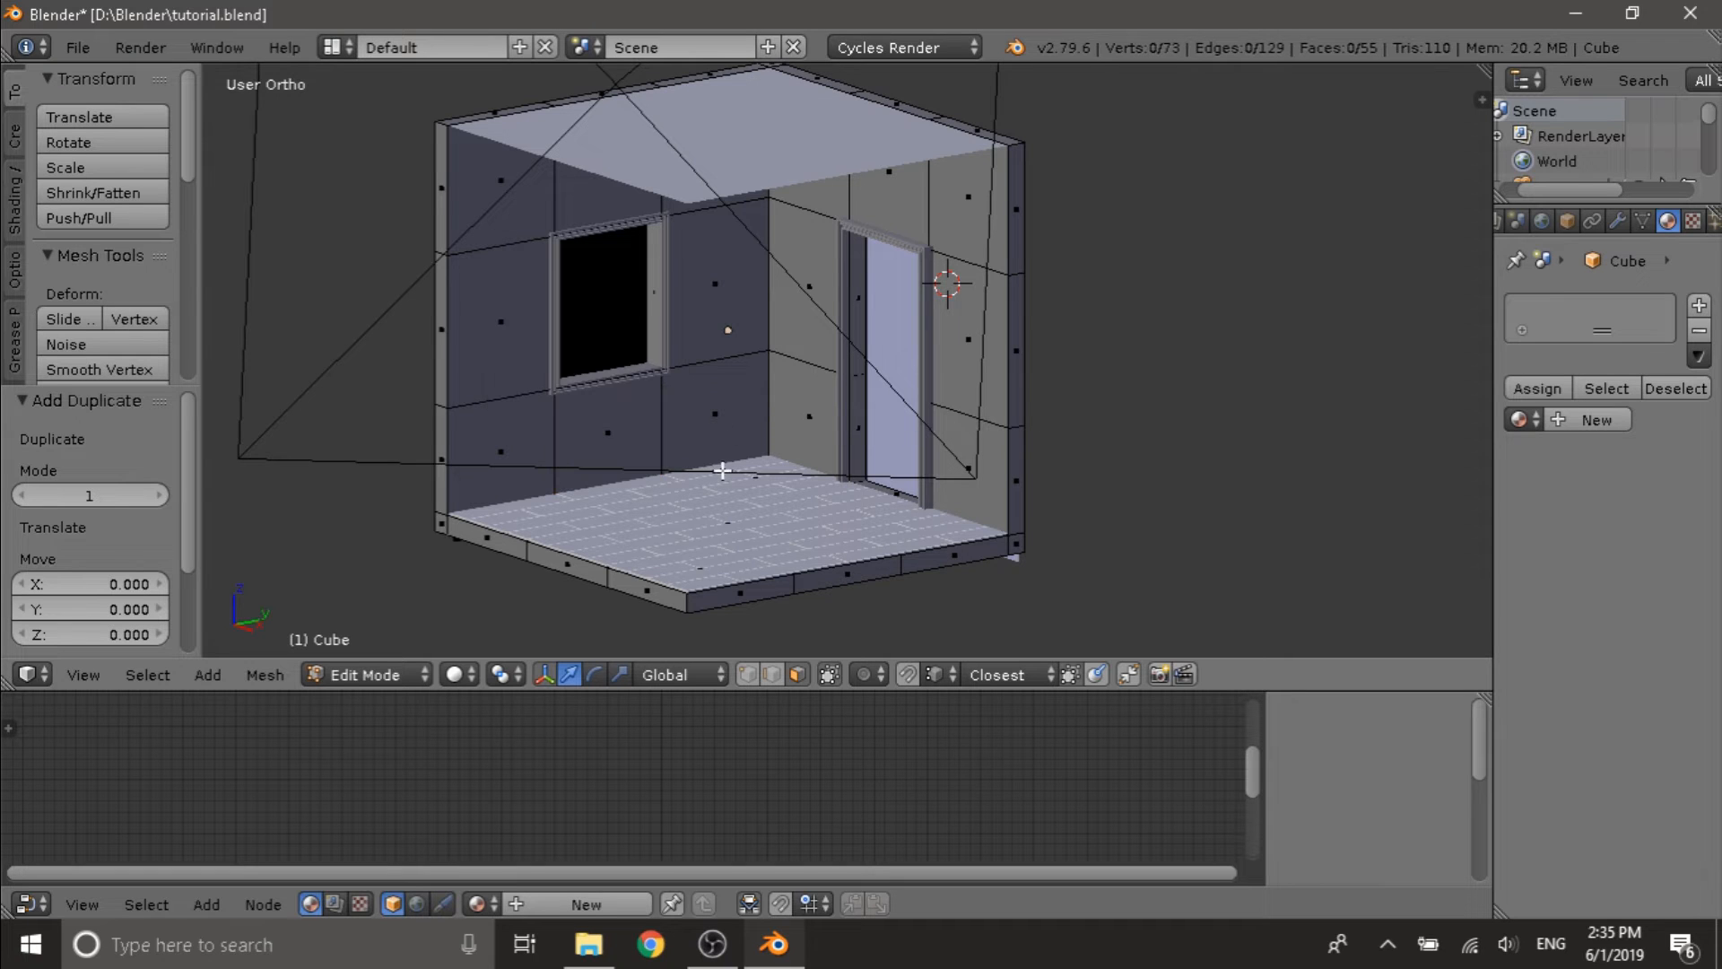
{"action": "key", "text": "Tab"}
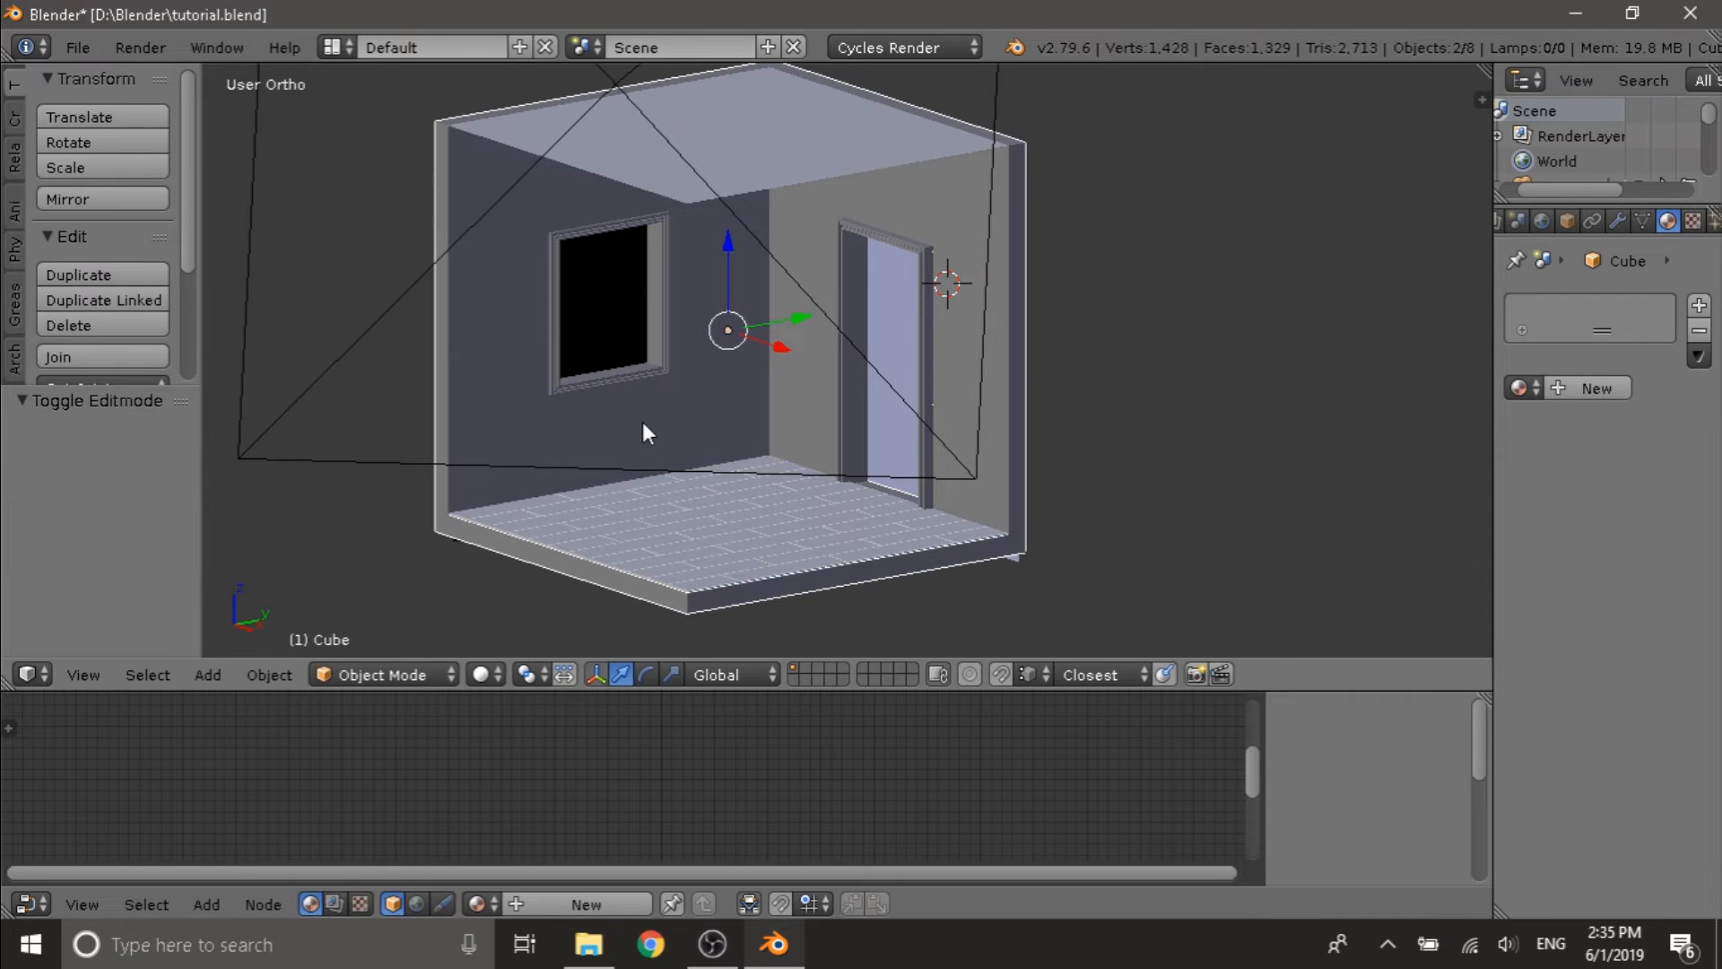
- Select the separated wall panel below the window and set its origin to the centre of mass (surface)
{"action": "right_click", "coordinate": [605, 423]}
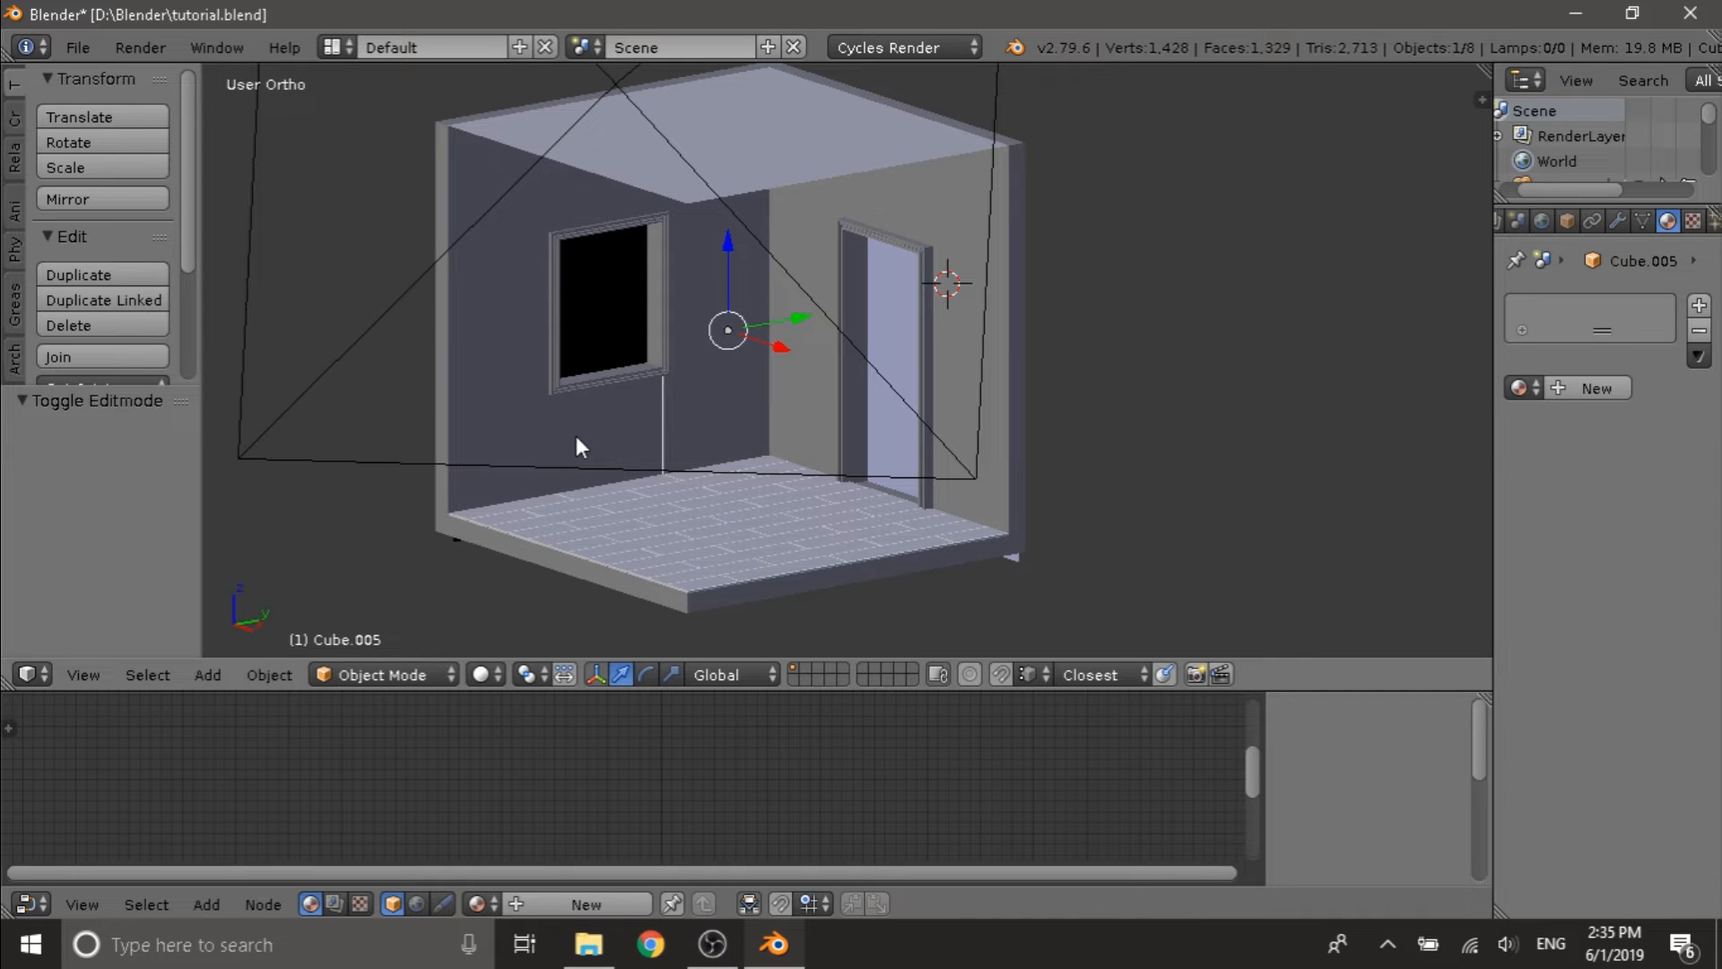
{"action": "key", "text": "ctrl+alt+shift+c"}
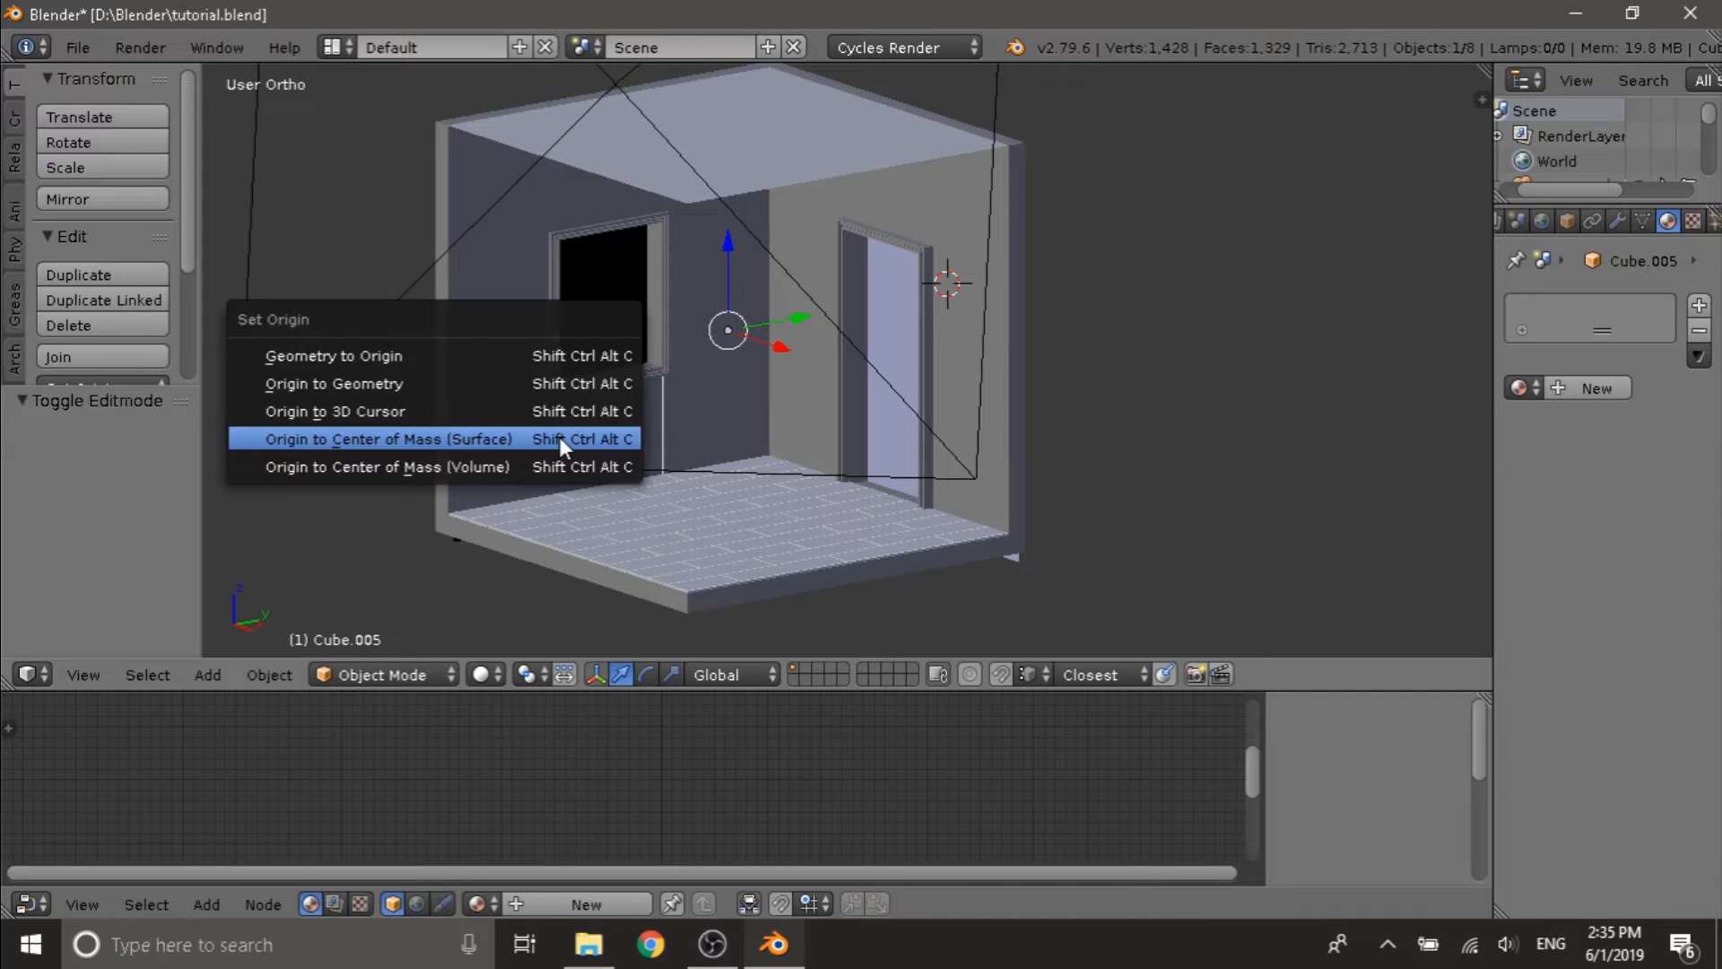
{"action": "left_click", "coordinate": [487, 438]}
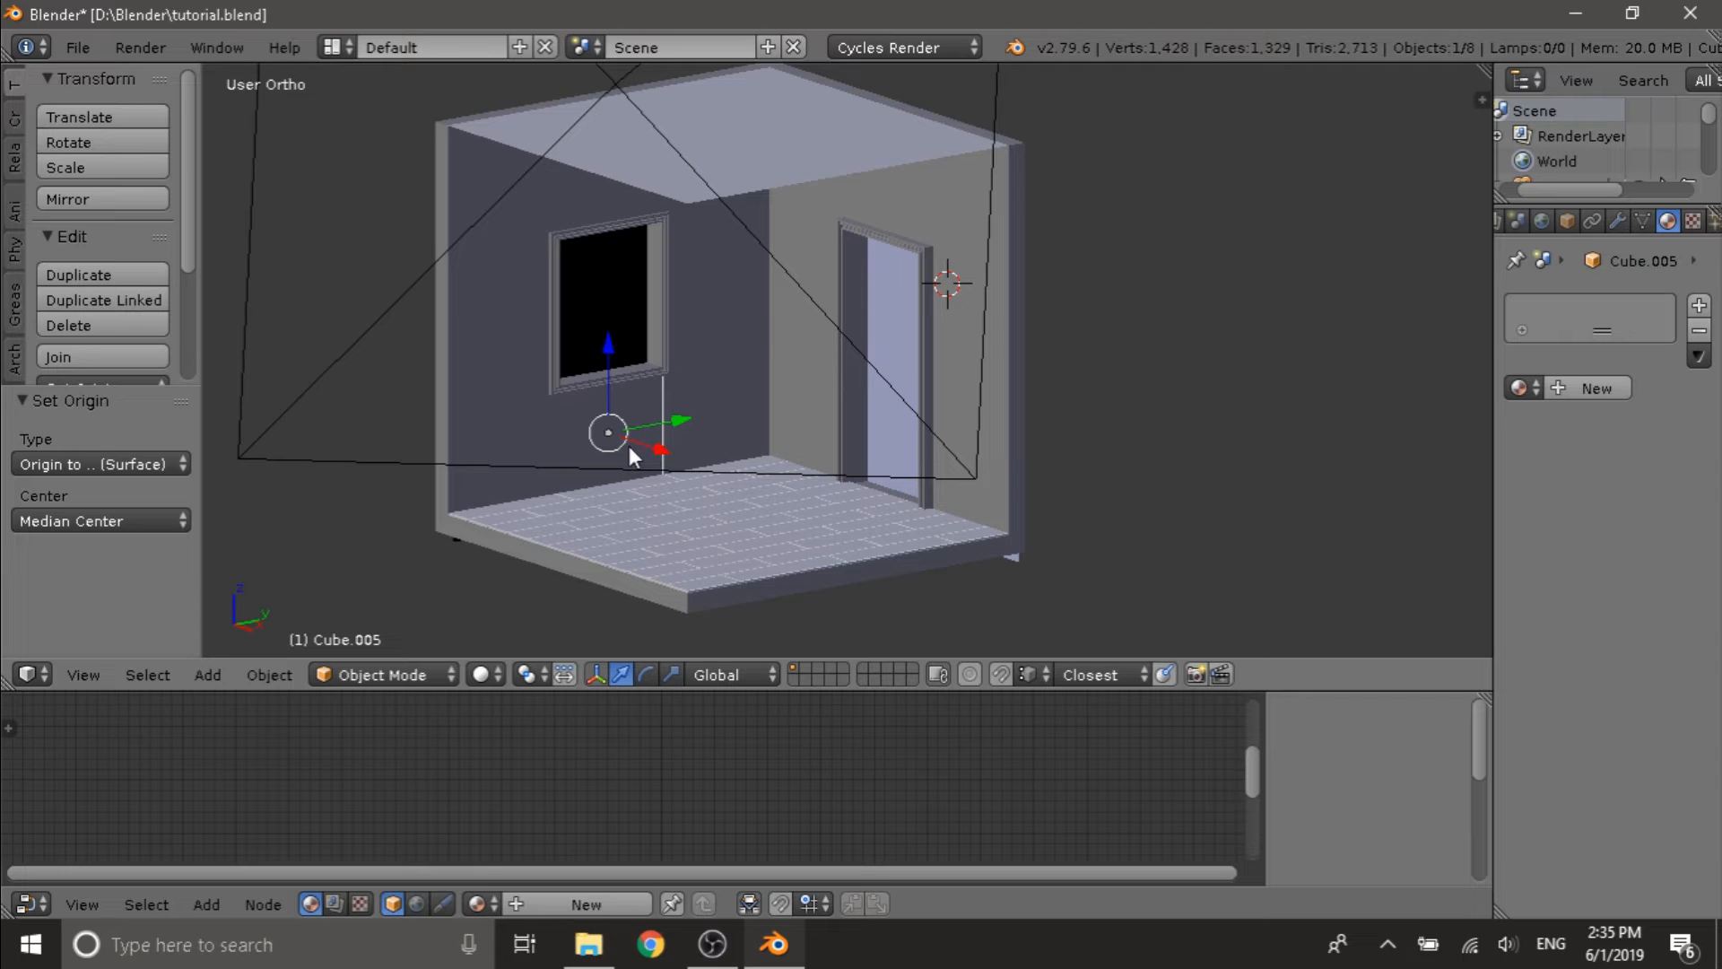
{"action": "right_click", "coordinate": [623, 423]}
{"action": "right_click", "coordinate": [629, 426]}
- Isolate the panel in local view, enter edit mode and add one horizontal loop cut close to its upper edge
{"action": "key", "text": "KP_Divide"}
{"action": "middle_click_drag", "start_coordinate": [686, 438], "coordinate": [812, 308]}
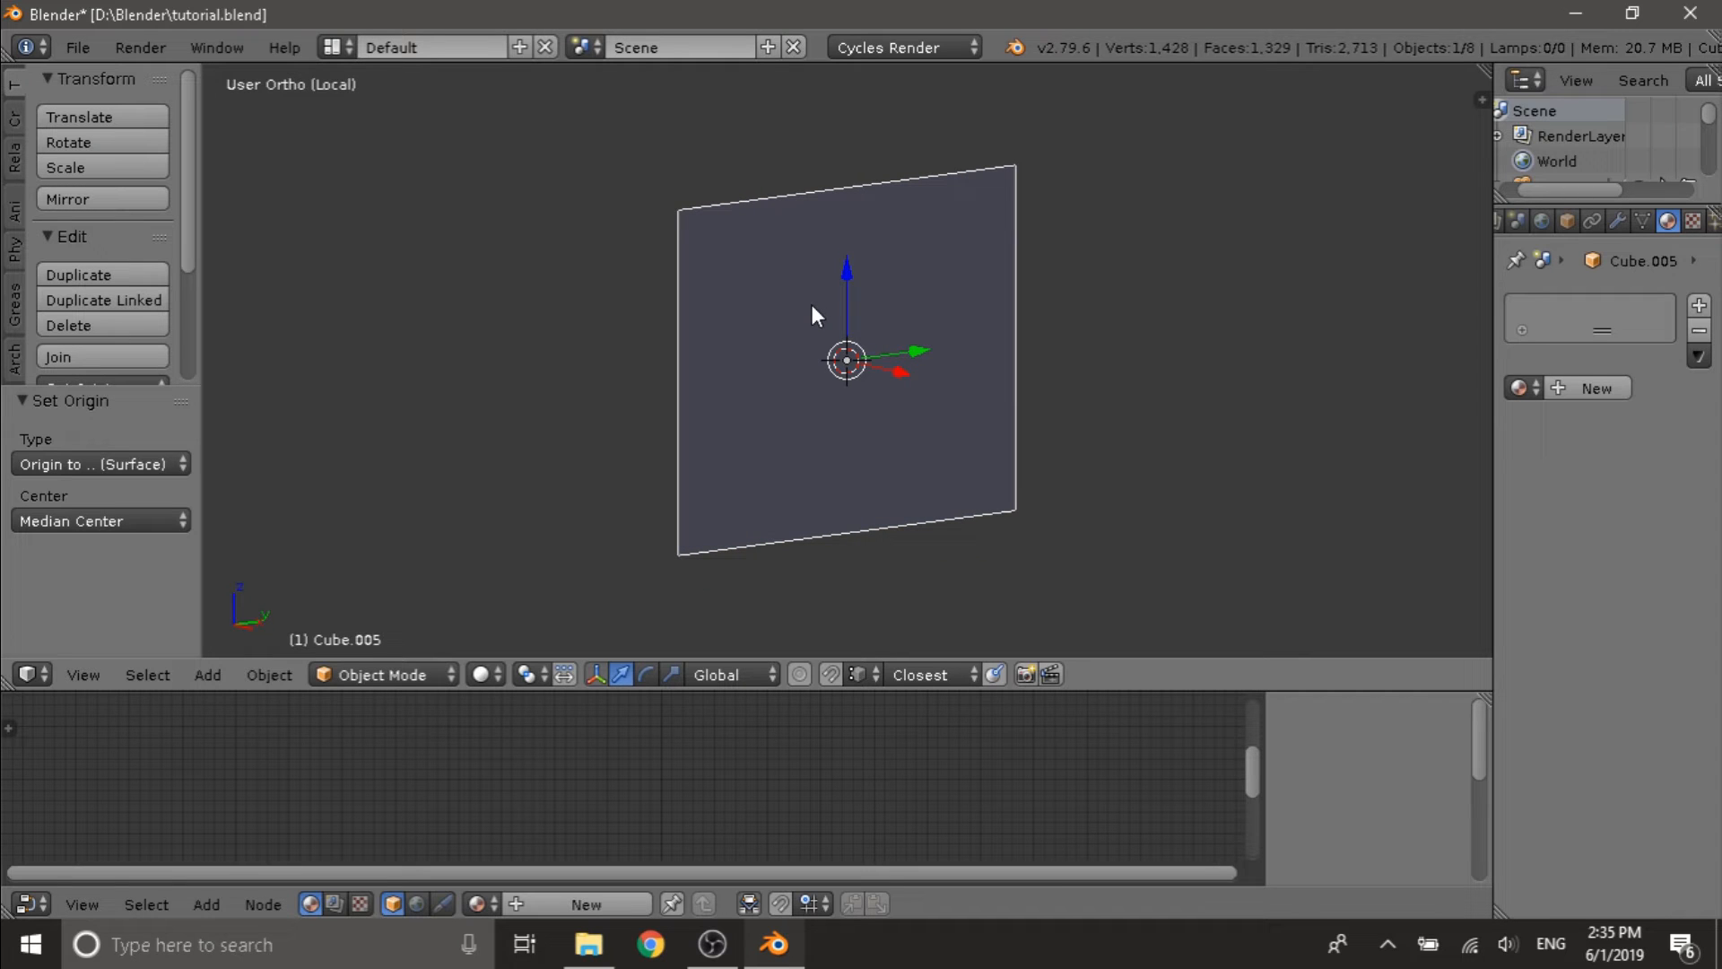
{"action": "key", "text": "Tab"}
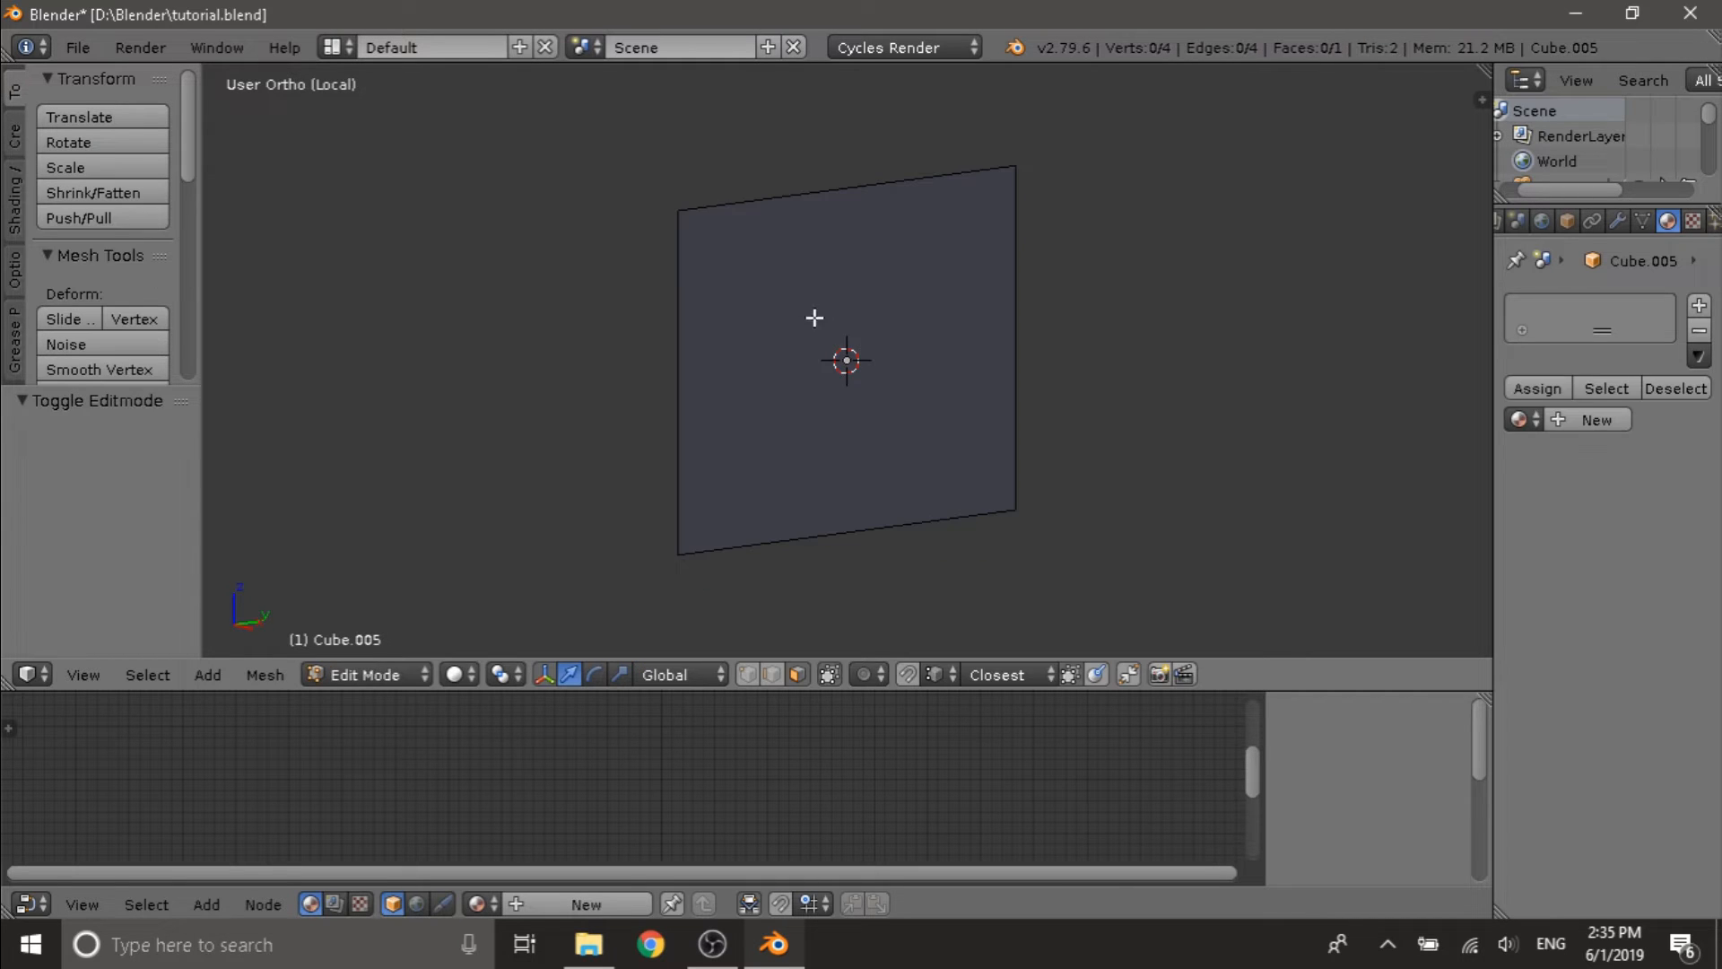
{"action": "middle_click_drag", "start_coordinate": [811, 314], "coordinate": [807, 311]}
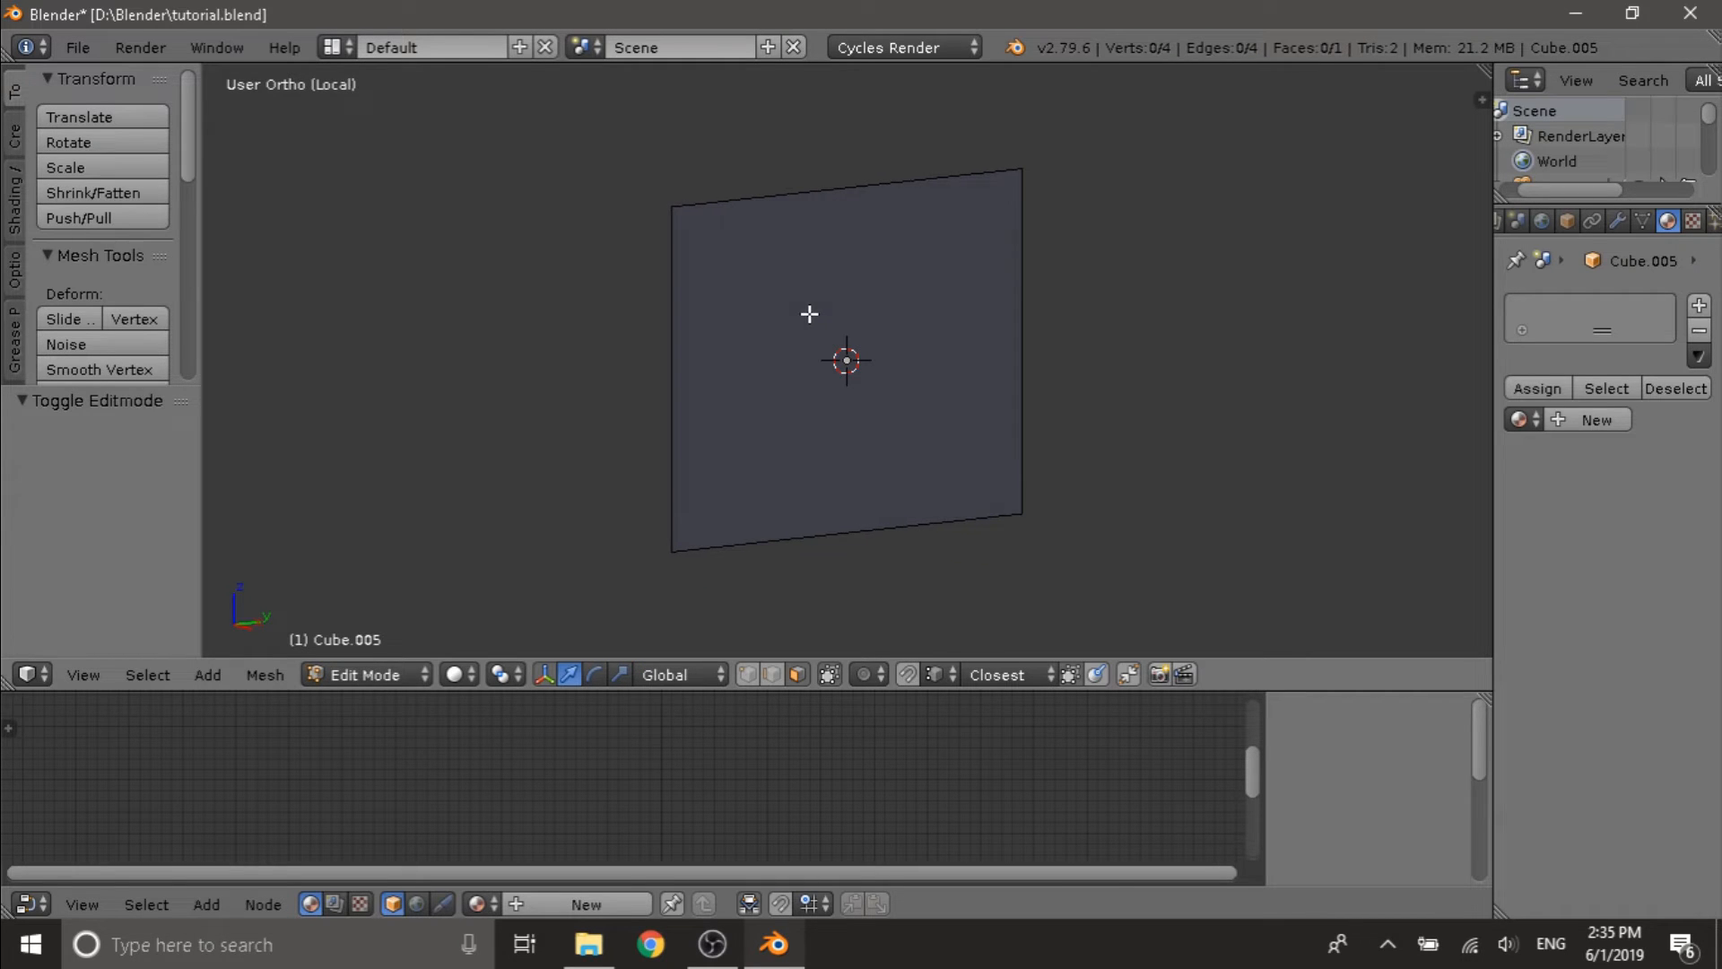
{"action": "key", "text": "ctrl+r"}
{"action": "left_click", "coordinate": [683, 422]}
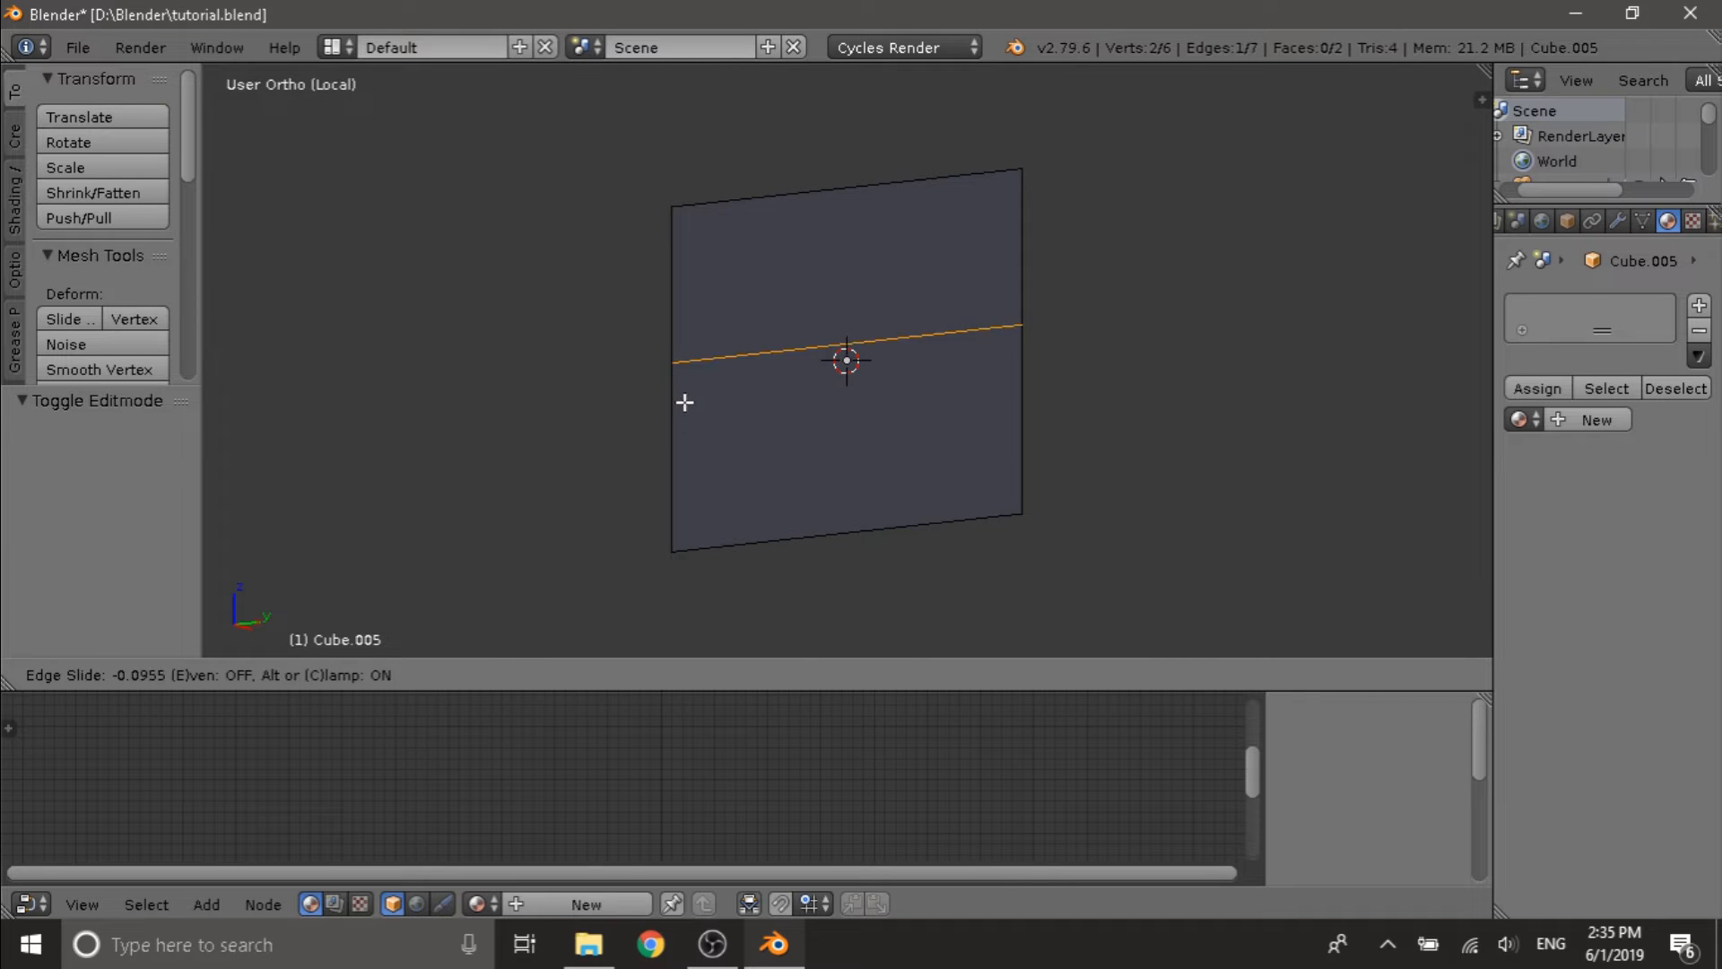
{"action": "left_click", "coordinate": [686, 296]}
{"action": "scroll", "coordinate": [738, 306], "scroll_direction": "down", "scroll_amount": 2}
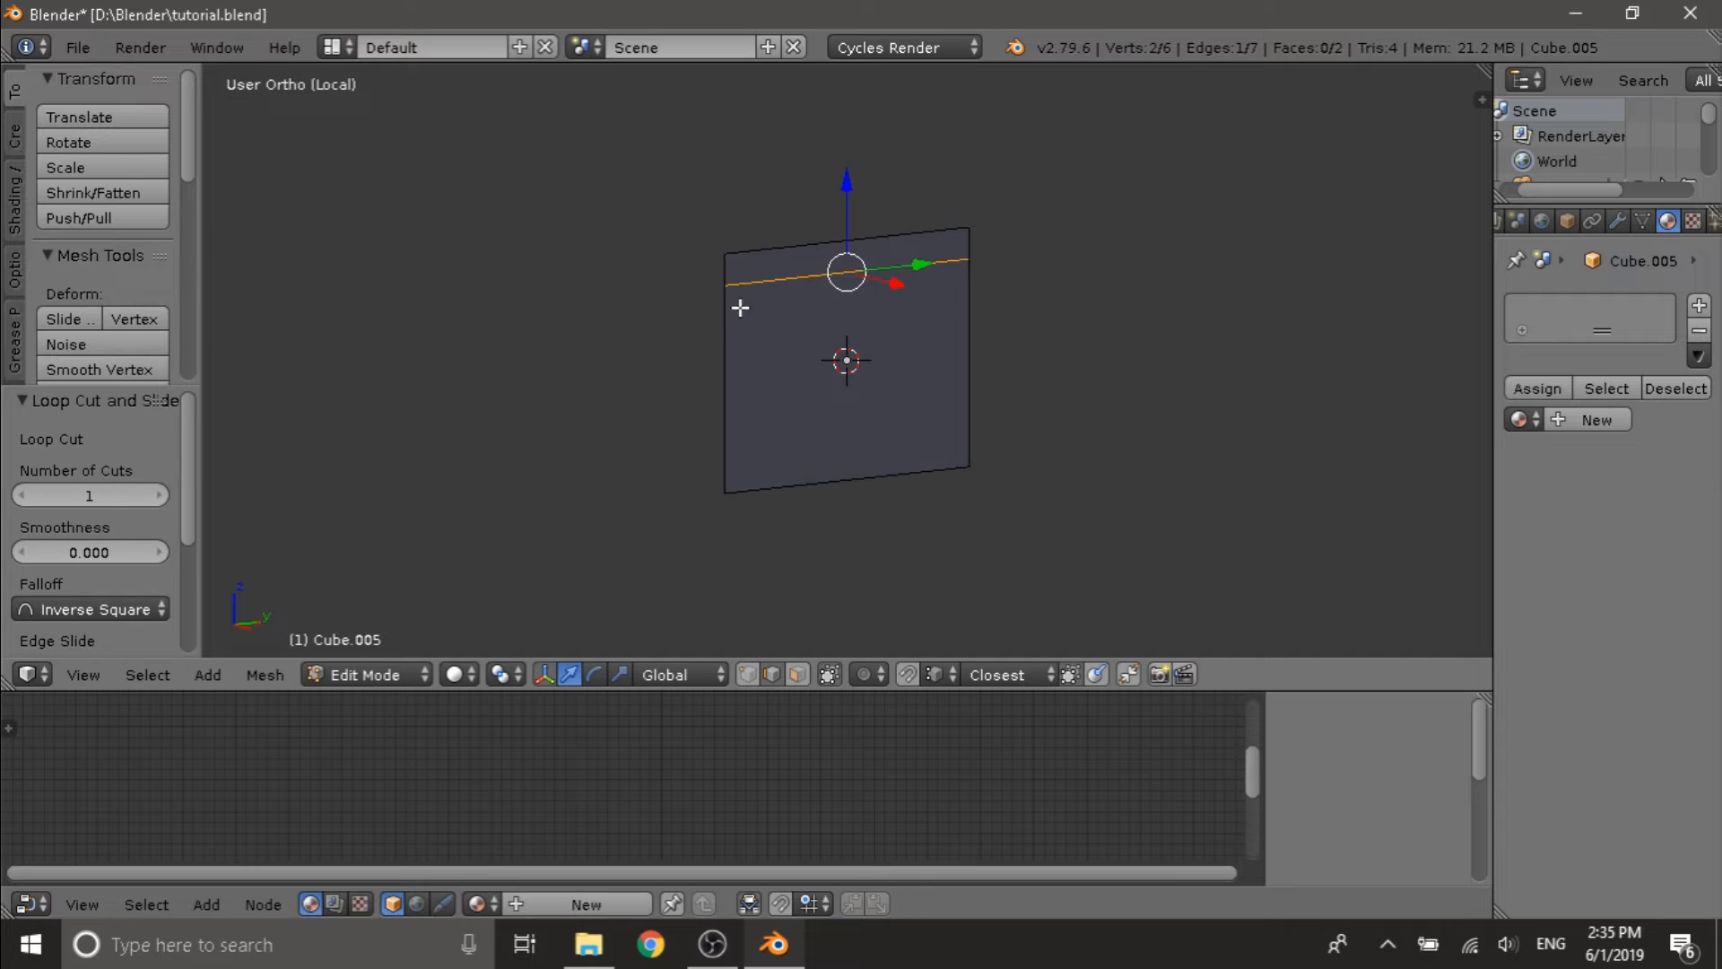
- Divide the panel into eight equal vertical strips with seven loop cuts
{"action": "middle_click_drag", "start_coordinate": [740, 307], "coordinate": [770, 269]}
{"action": "key", "text": "ctrl+r"}
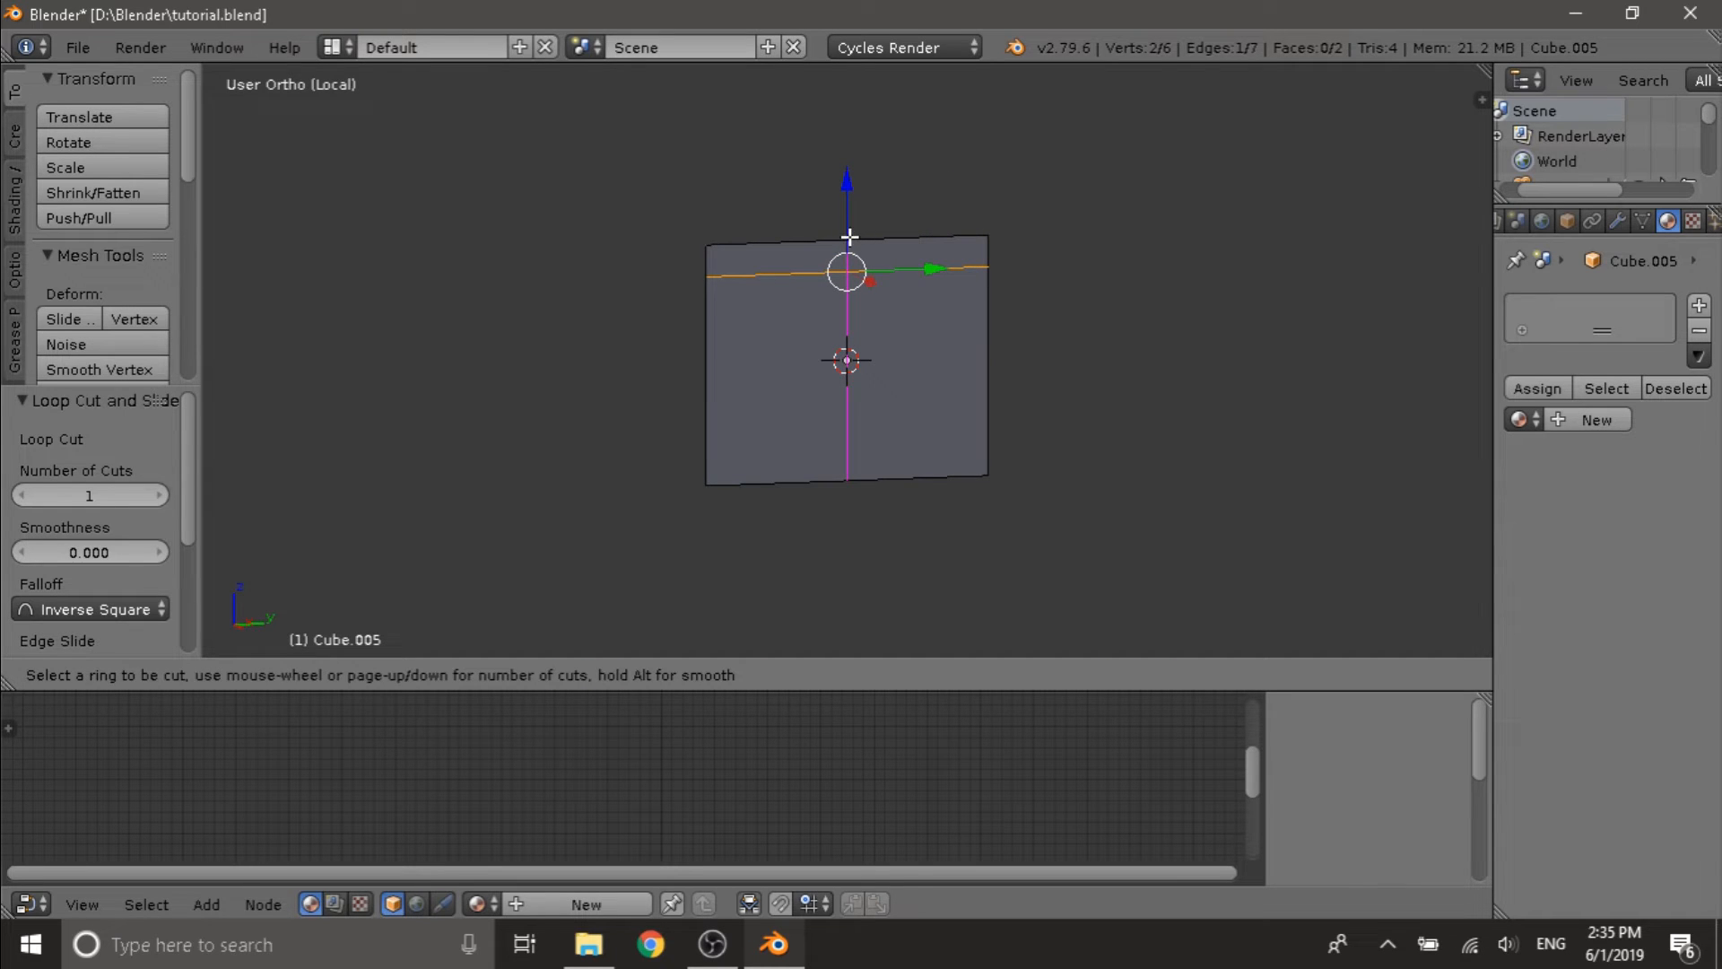
{"action": "scroll", "coordinate": [849, 236], "scroll_direction": "up", "scroll_amount": 3}
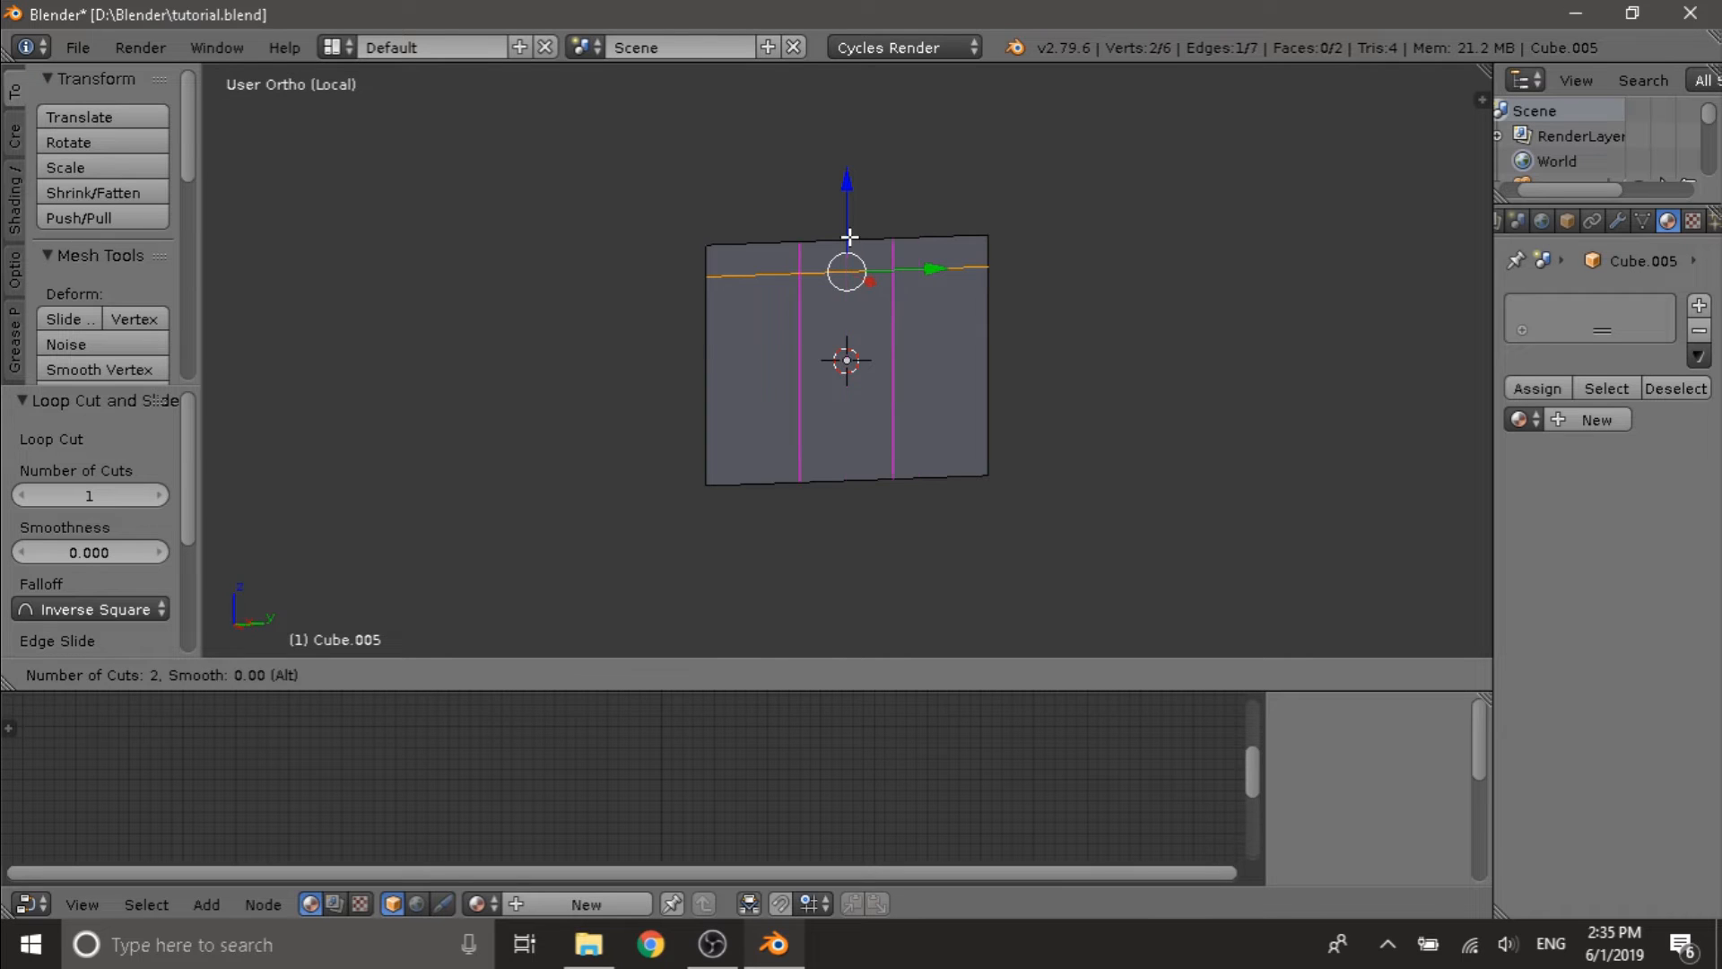
{"action": "scroll", "coordinate": [850, 237], "scroll_direction": "up", "scroll_amount": 1}
{"action": "scroll", "coordinate": [850, 237], "scroll_direction": "up", "scroll_amount": 1}
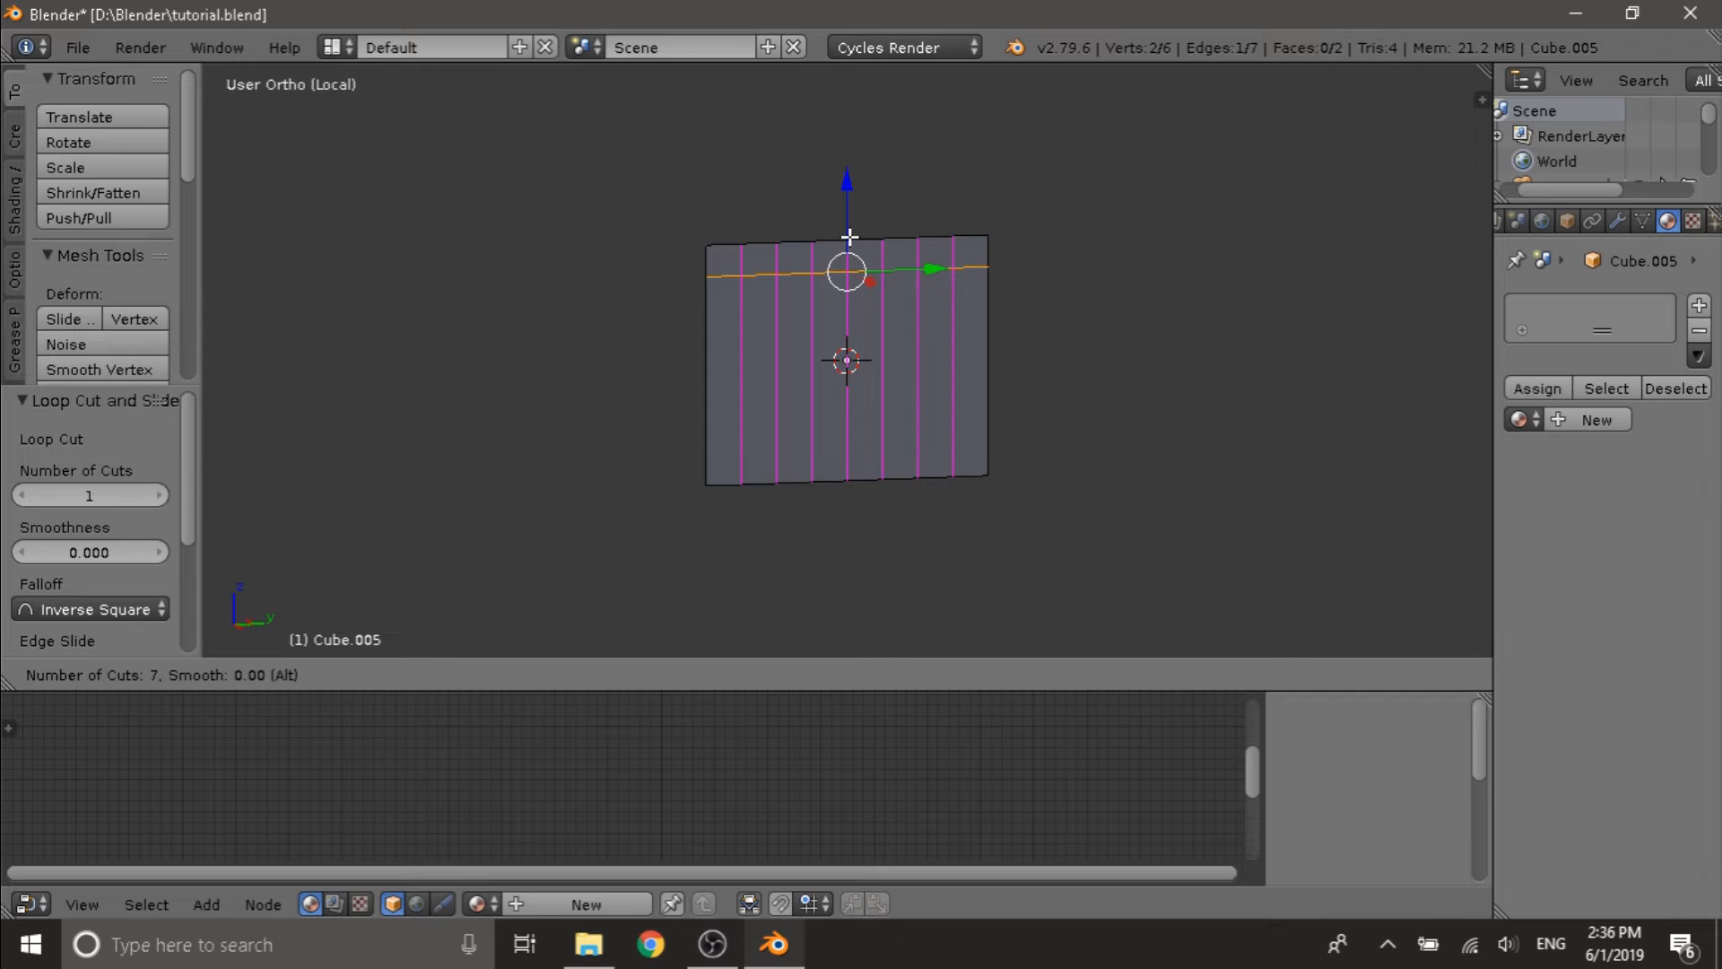
{"action": "left_click", "coordinate": [849, 237]}
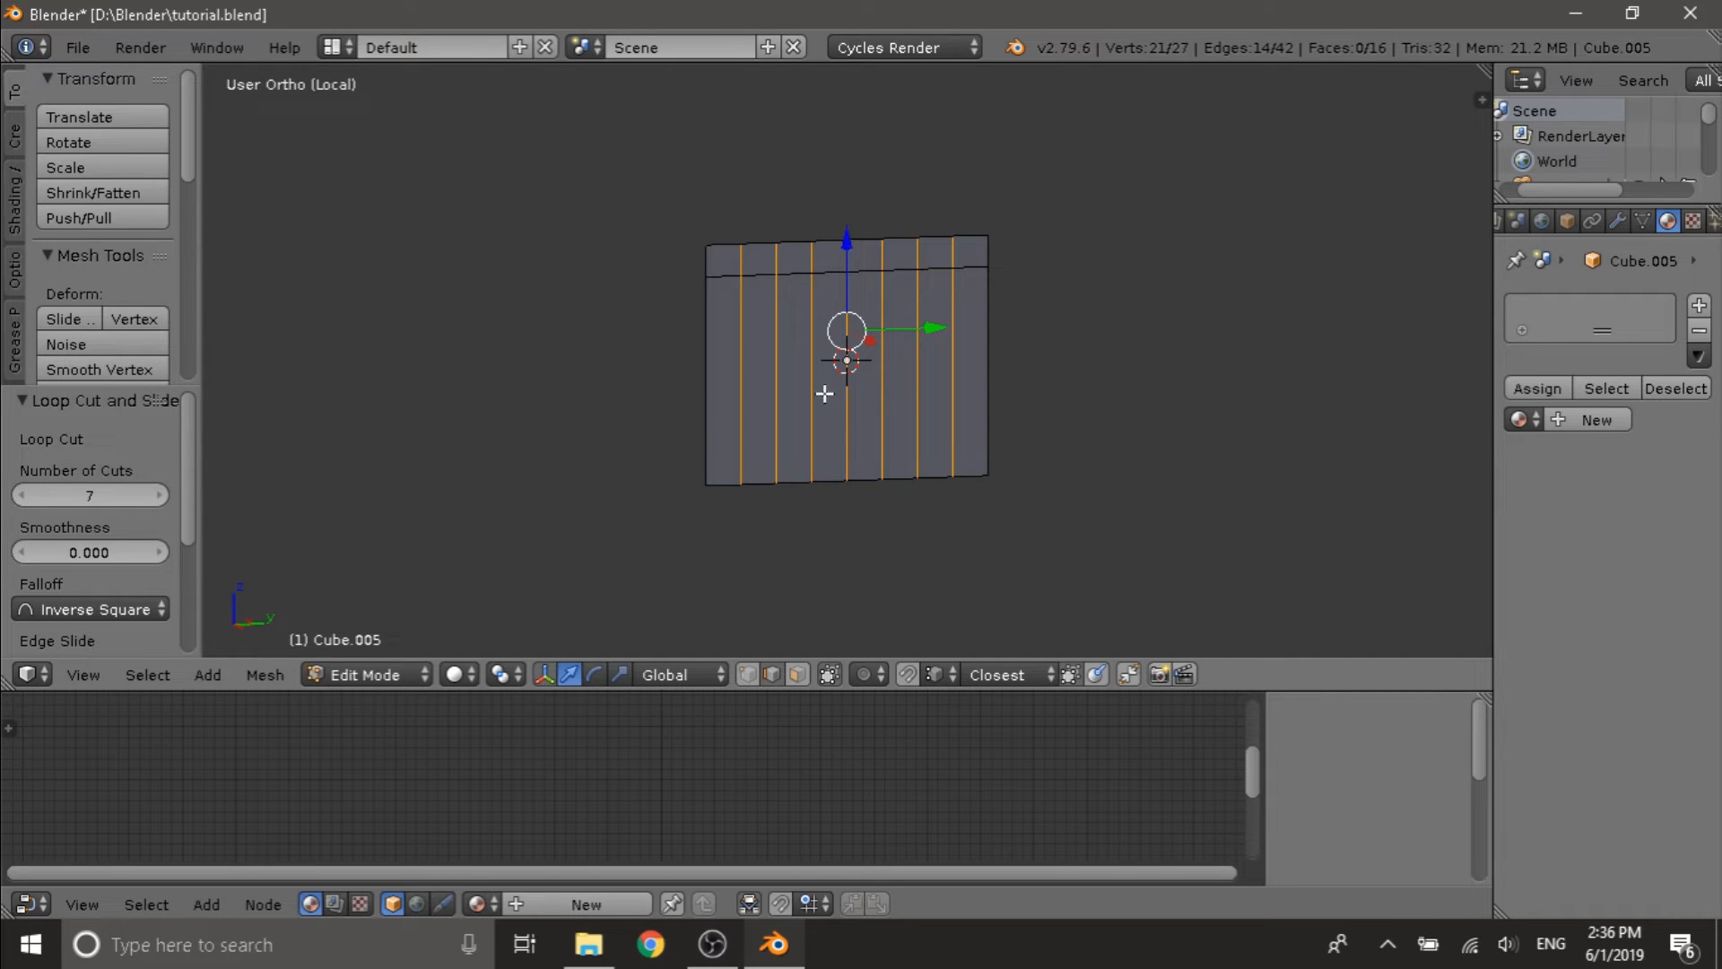
- Switch to face select mode and select every second tall strip, starting with the second from the window-side end at low Y
{"action": "left_click", "coordinate": [800, 675]}
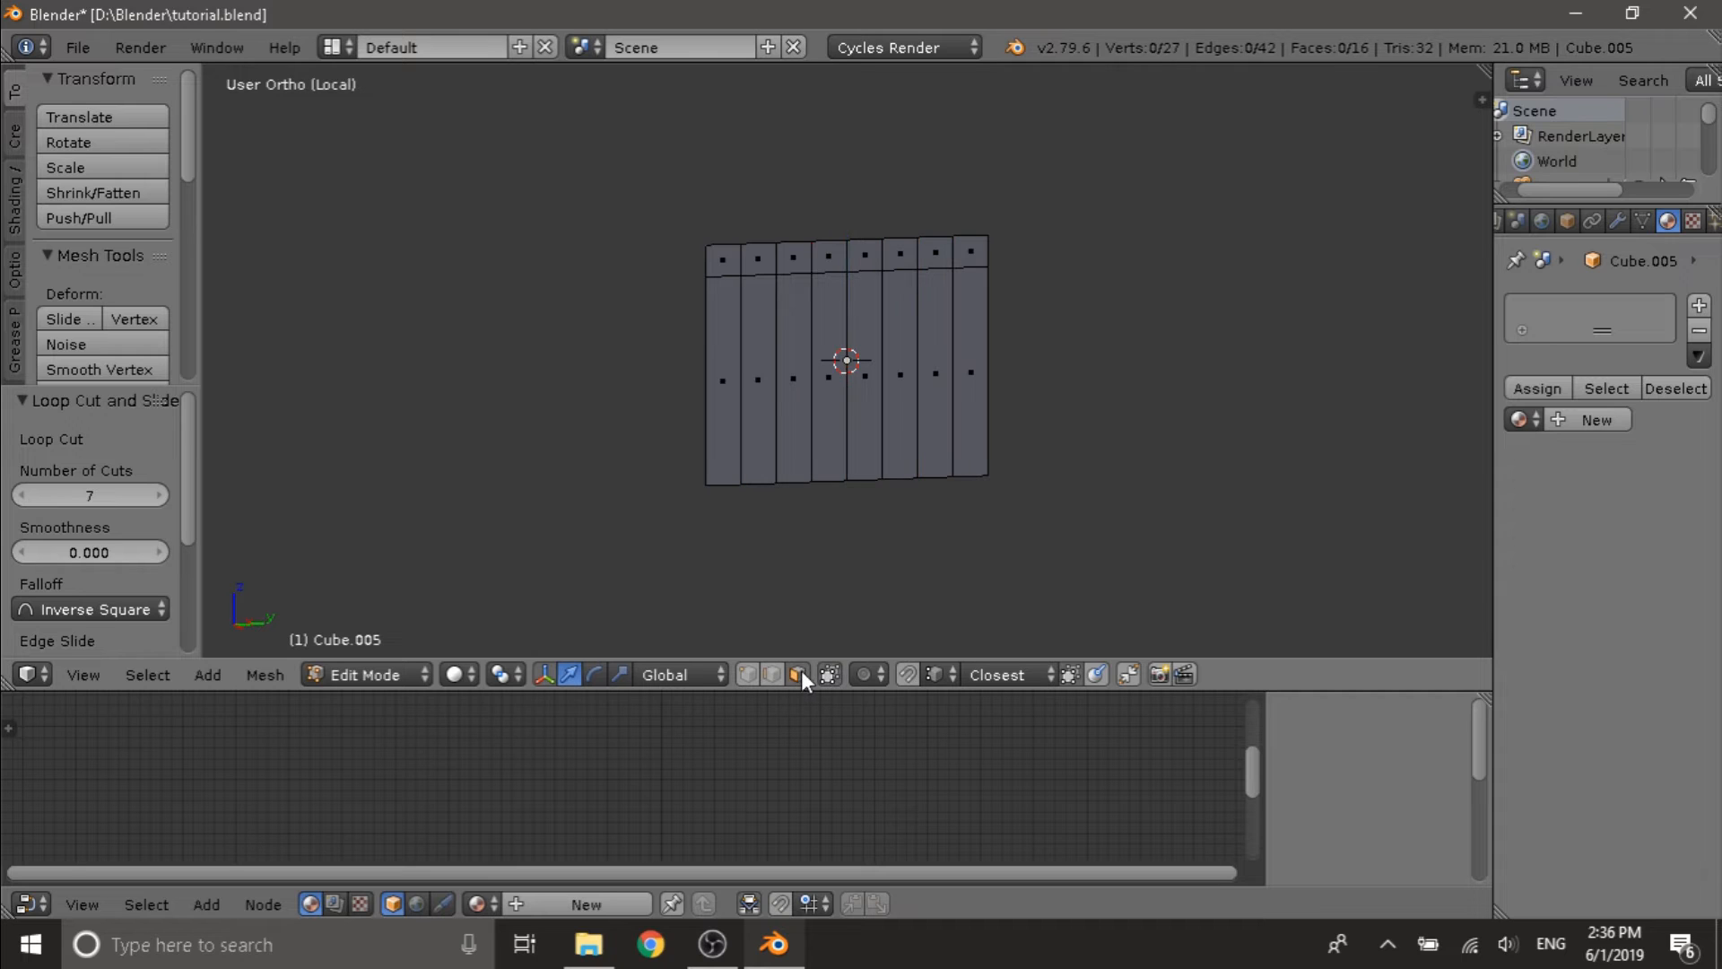
{"action": "right_click", "coordinate": [753, 309]}
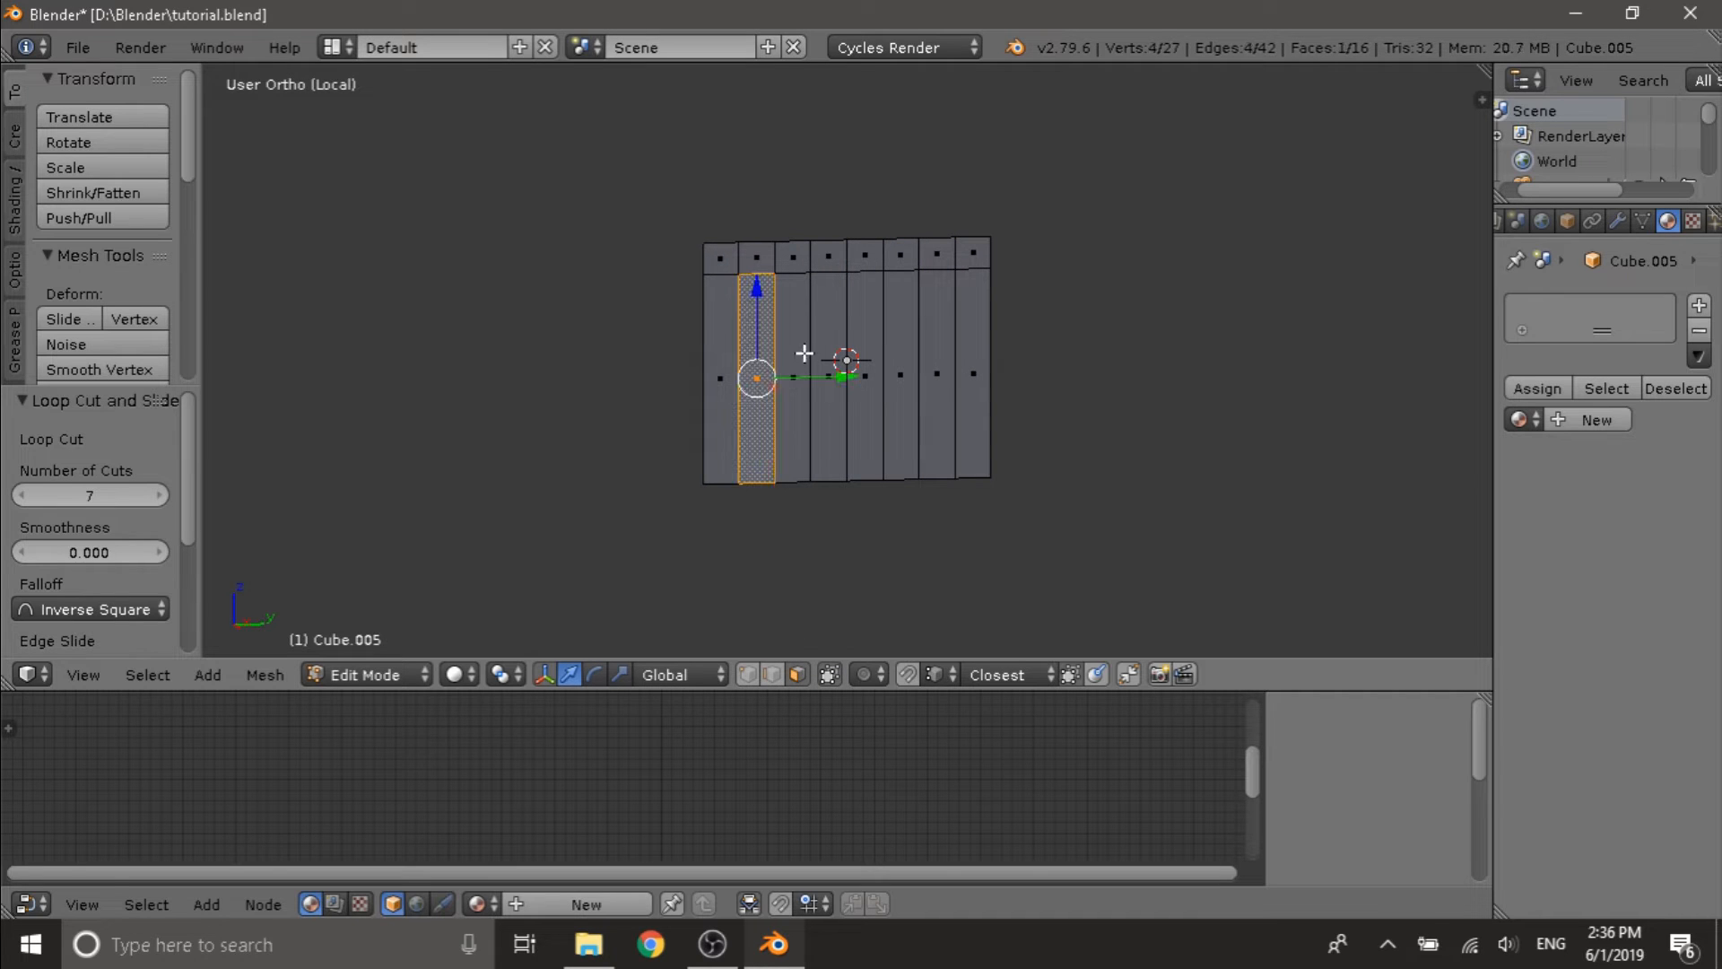
{"action": "right_click", "coordinate": [843, 357], "text": "shift"}
{"action": "right_click", "coordinate": [912, 357], "text": "shift"}
{"action": "right_click", "coordinate": [983, 353], "text": "shift"}
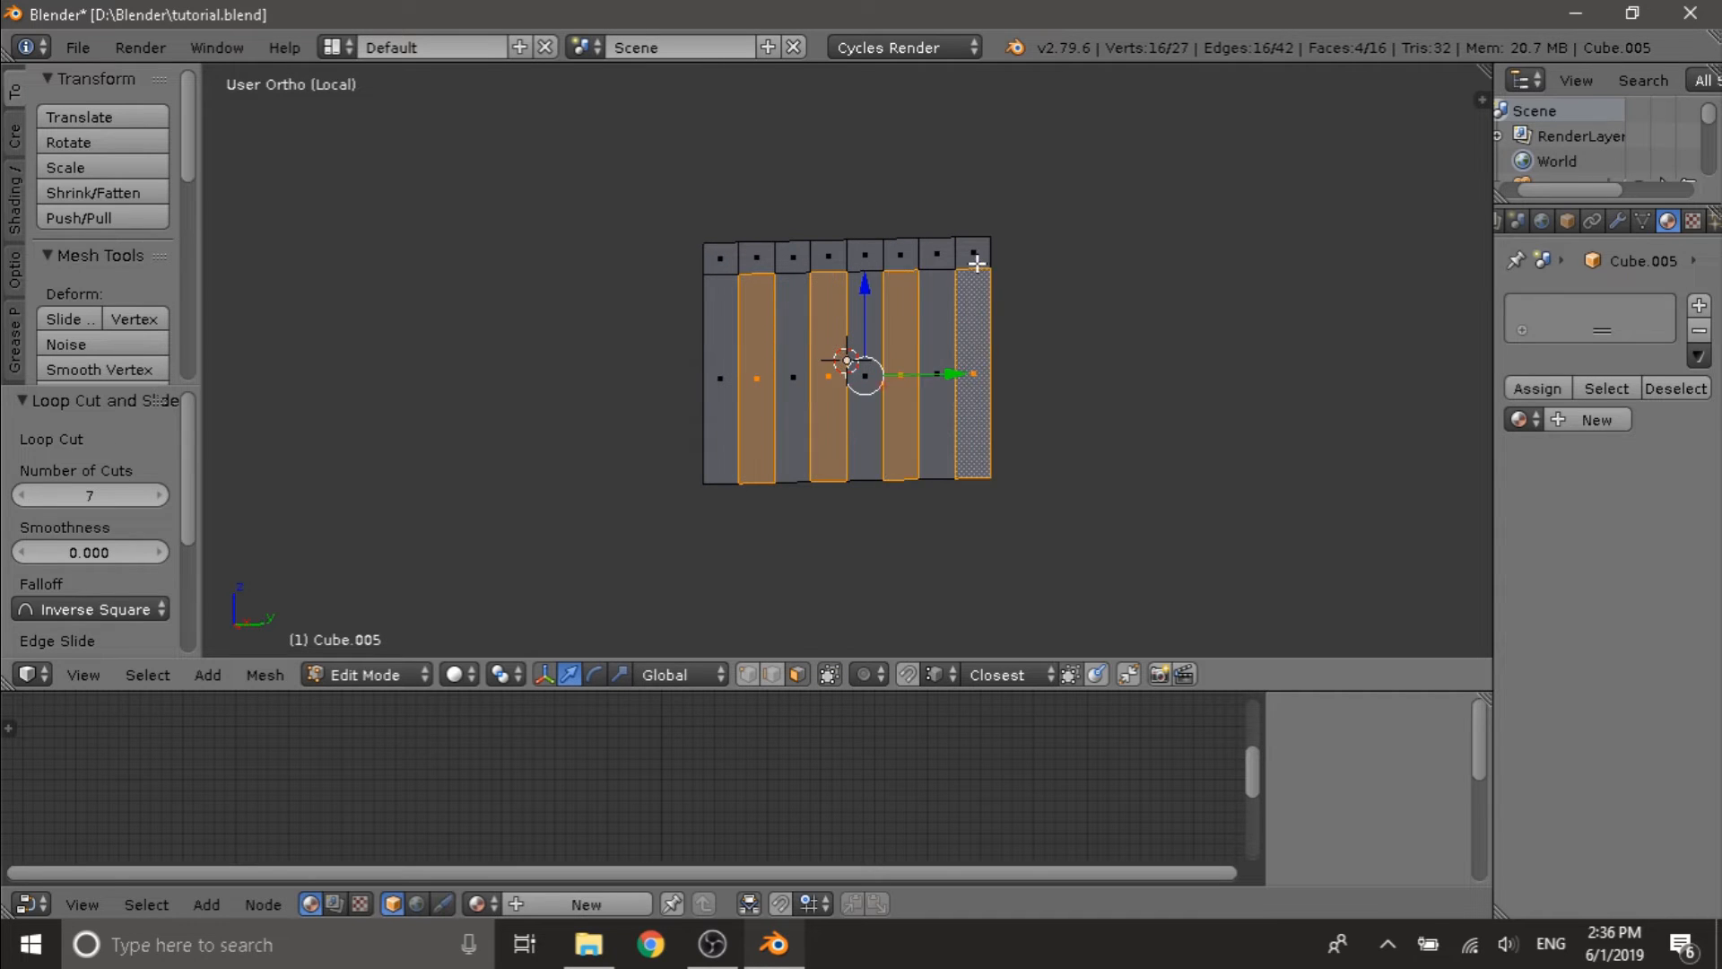
- Add all eight small faces of the panel's top row to the selection
{"action": "right_click", "coordinate": [969, 253], "text": "shift"}
{"action": "right_click", "coordinate": [938, 255], "text": "shift"}
{"action": "right_click", "coordinate": [901, 256], "text": "shift"}
{"action": "right_click", "coordinate": [864, 257], "text": "shift"}
{"action": "right_click", "coordinate": [829, 257], "text": "shift"}
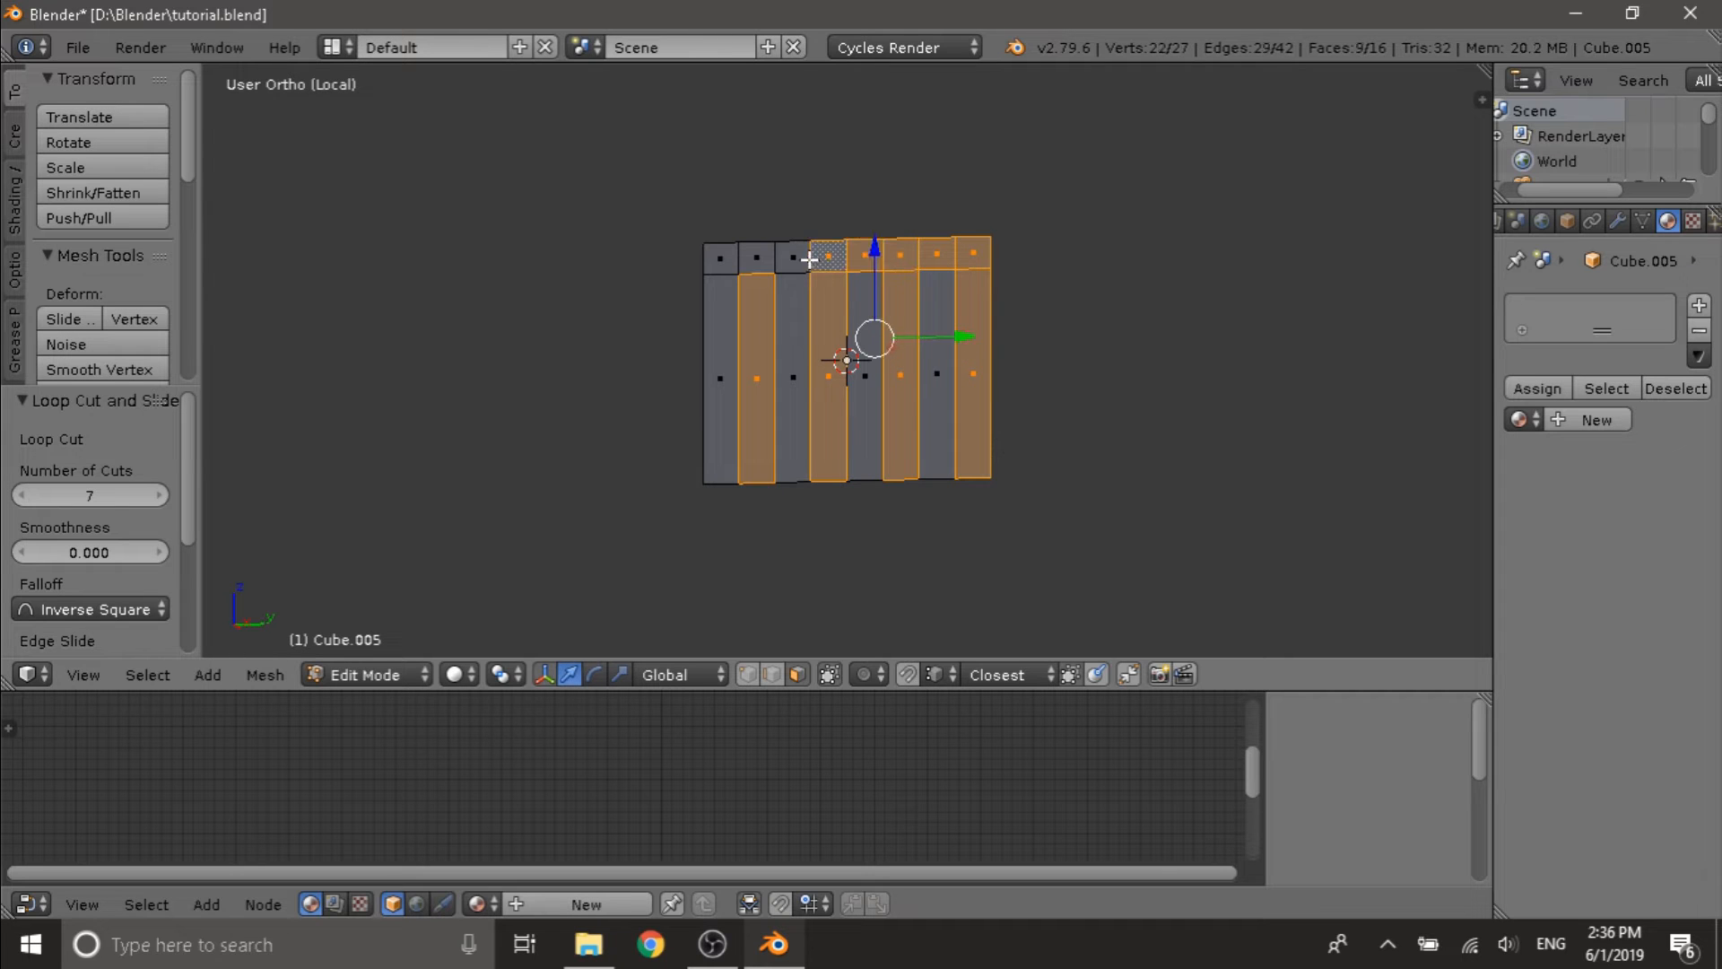
{"action": "right_click", "coordinate": [793, 257], "text": "shift"}
{"action": "right_click", "coordinate": [747, 261], "text": "shift"}
{"action": "right_click", "coordinate": [723, 259], "text": "shift"}
- Extrude the selected strips and top row outward by 0.03
{"action": "middle_click_drag", "start_coordinate": [723, 260], "coordinate": [878, 321]}
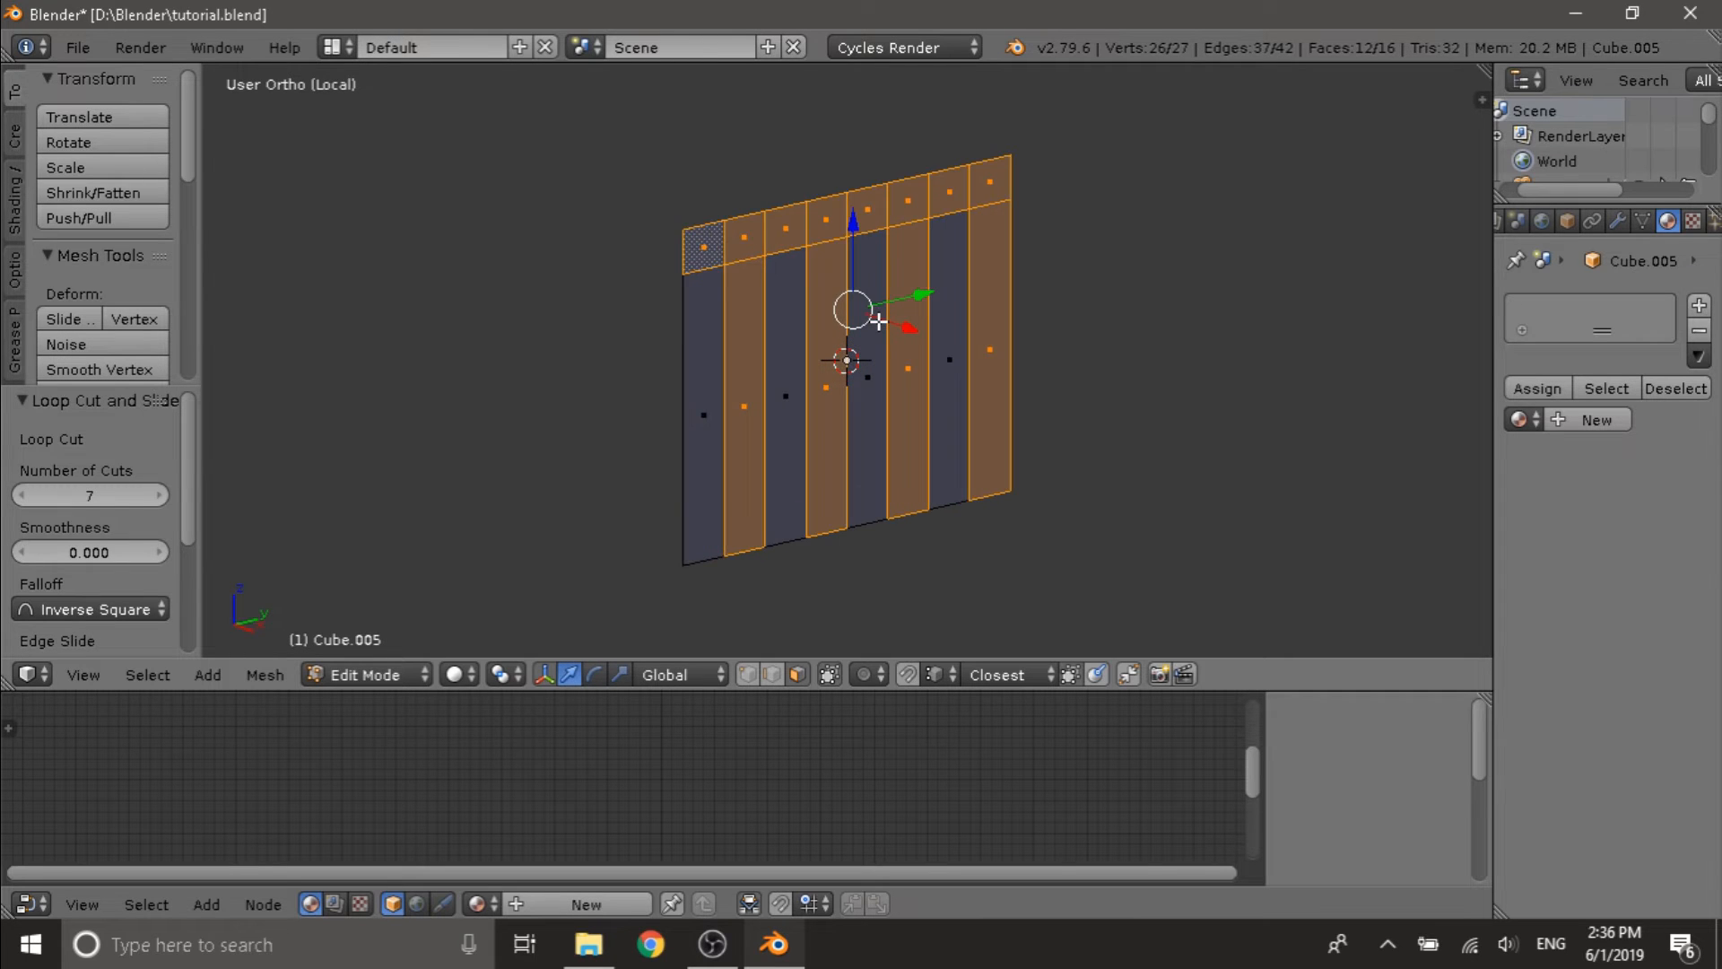
{"action": "type", "text": "e"}
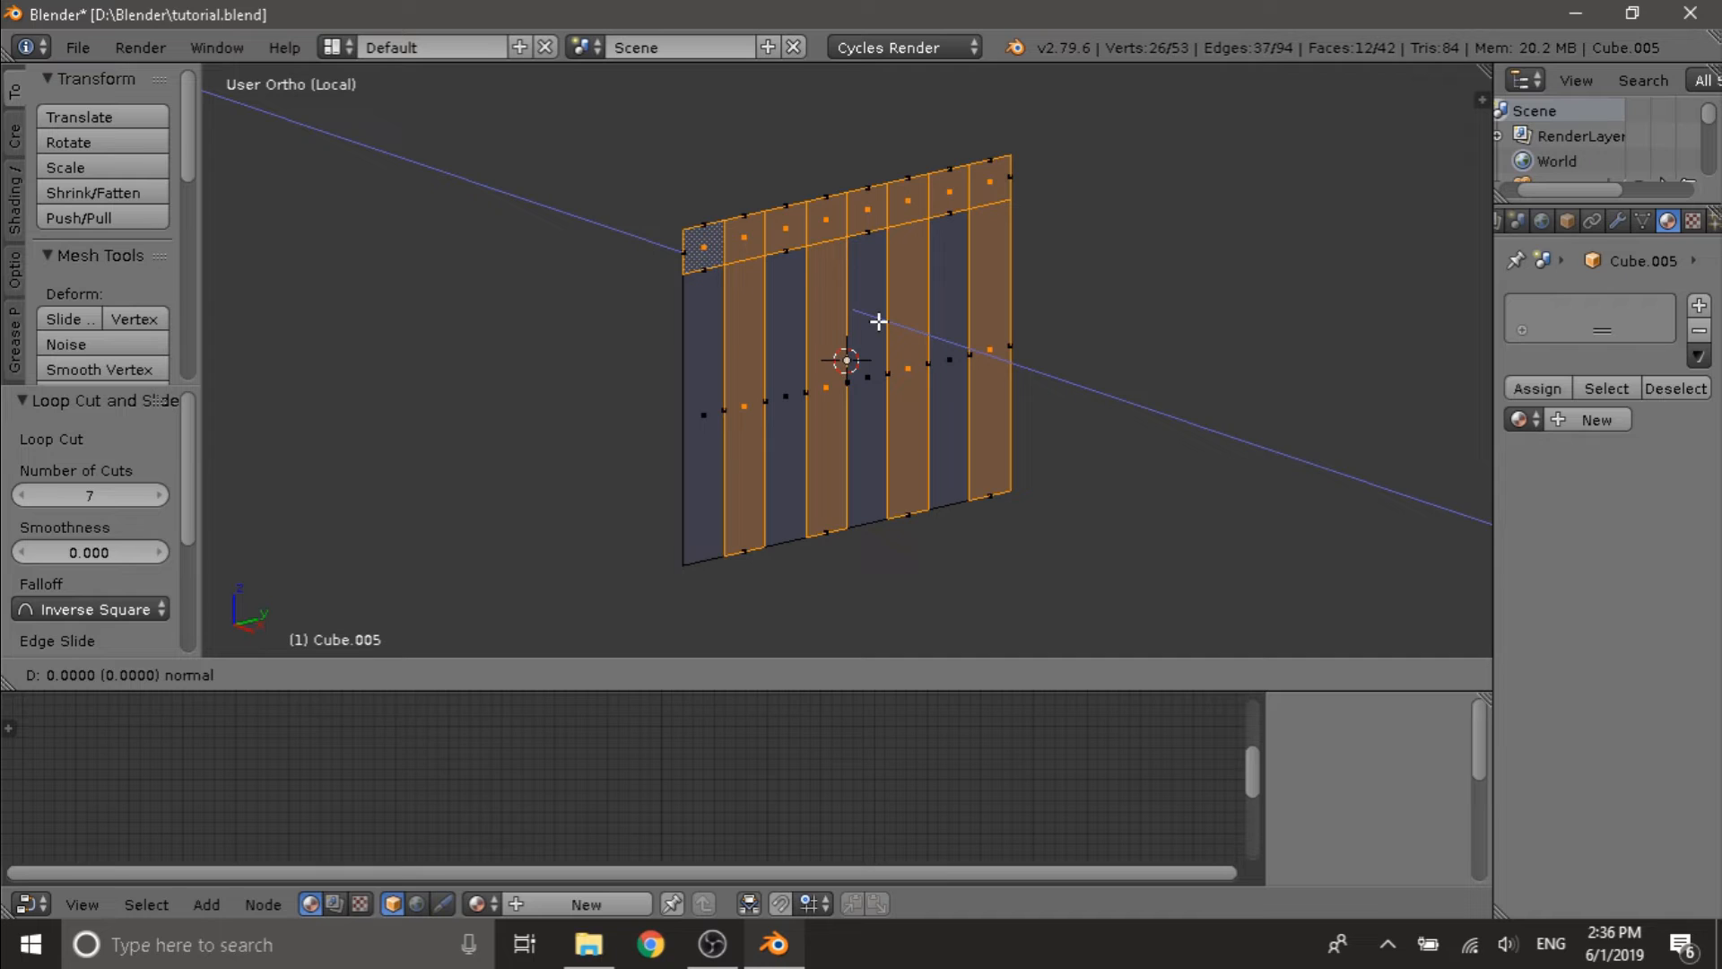
{"action": "type", "text": ".03"}
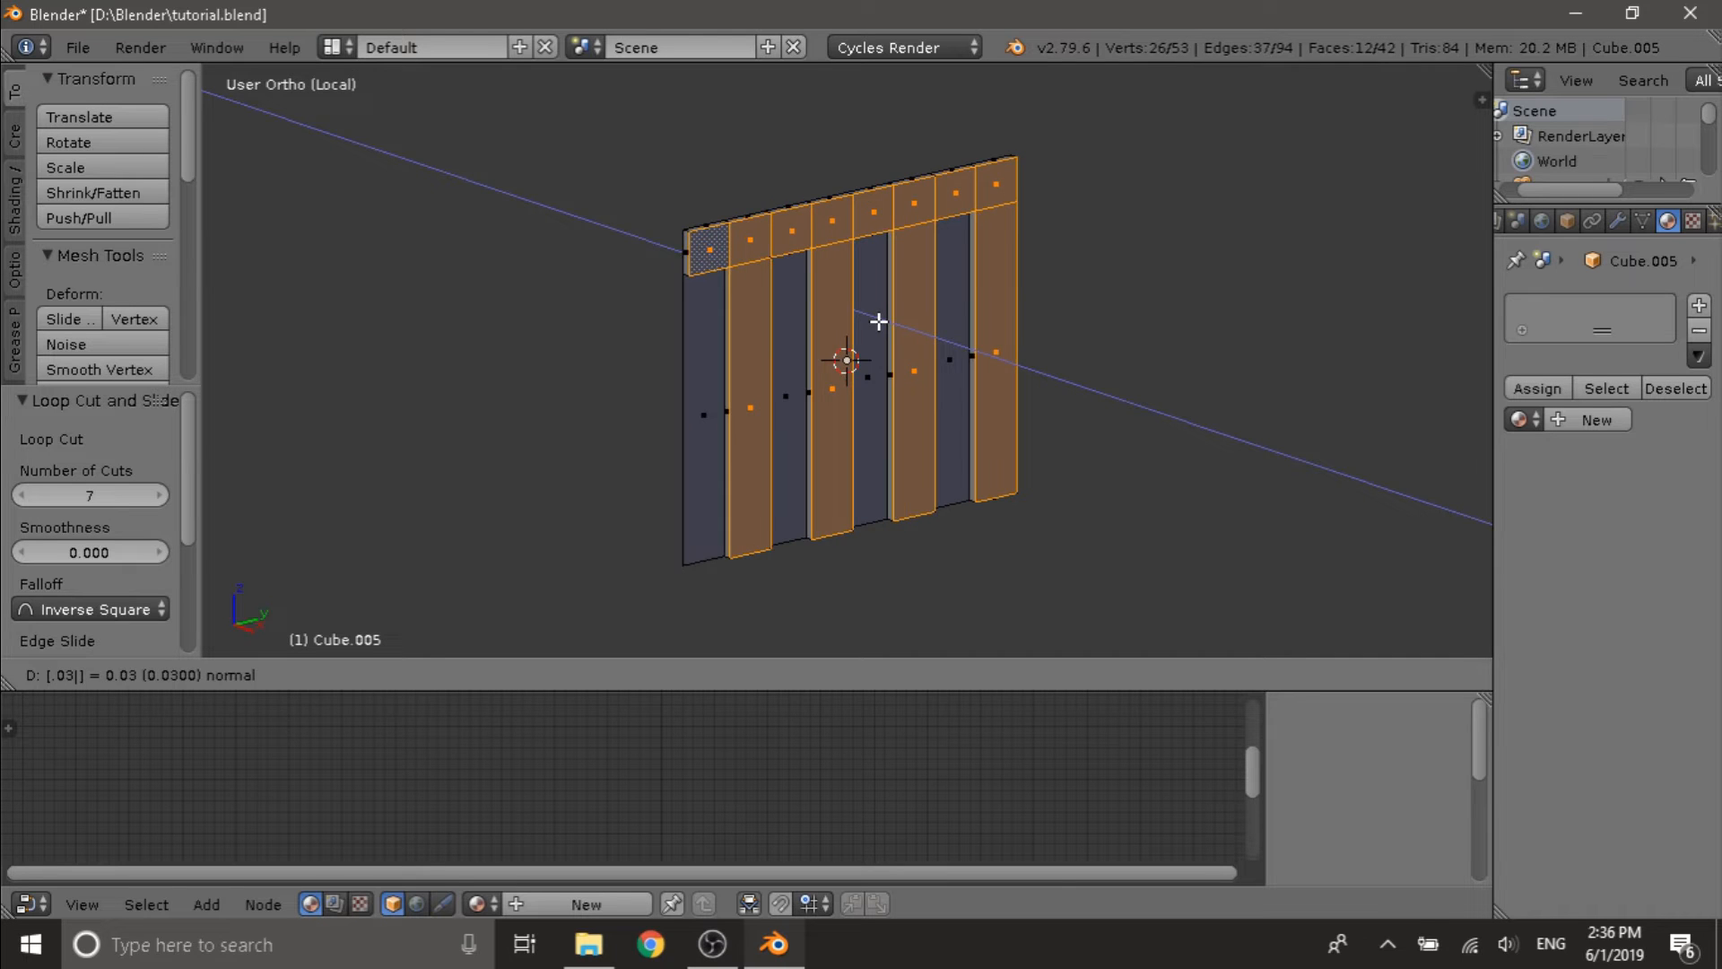
{"action": "key", "text": "Return"}
{"action": "middle_click_drag", "start_coordinate": [891, 306], "coordinate": [807, 316]}
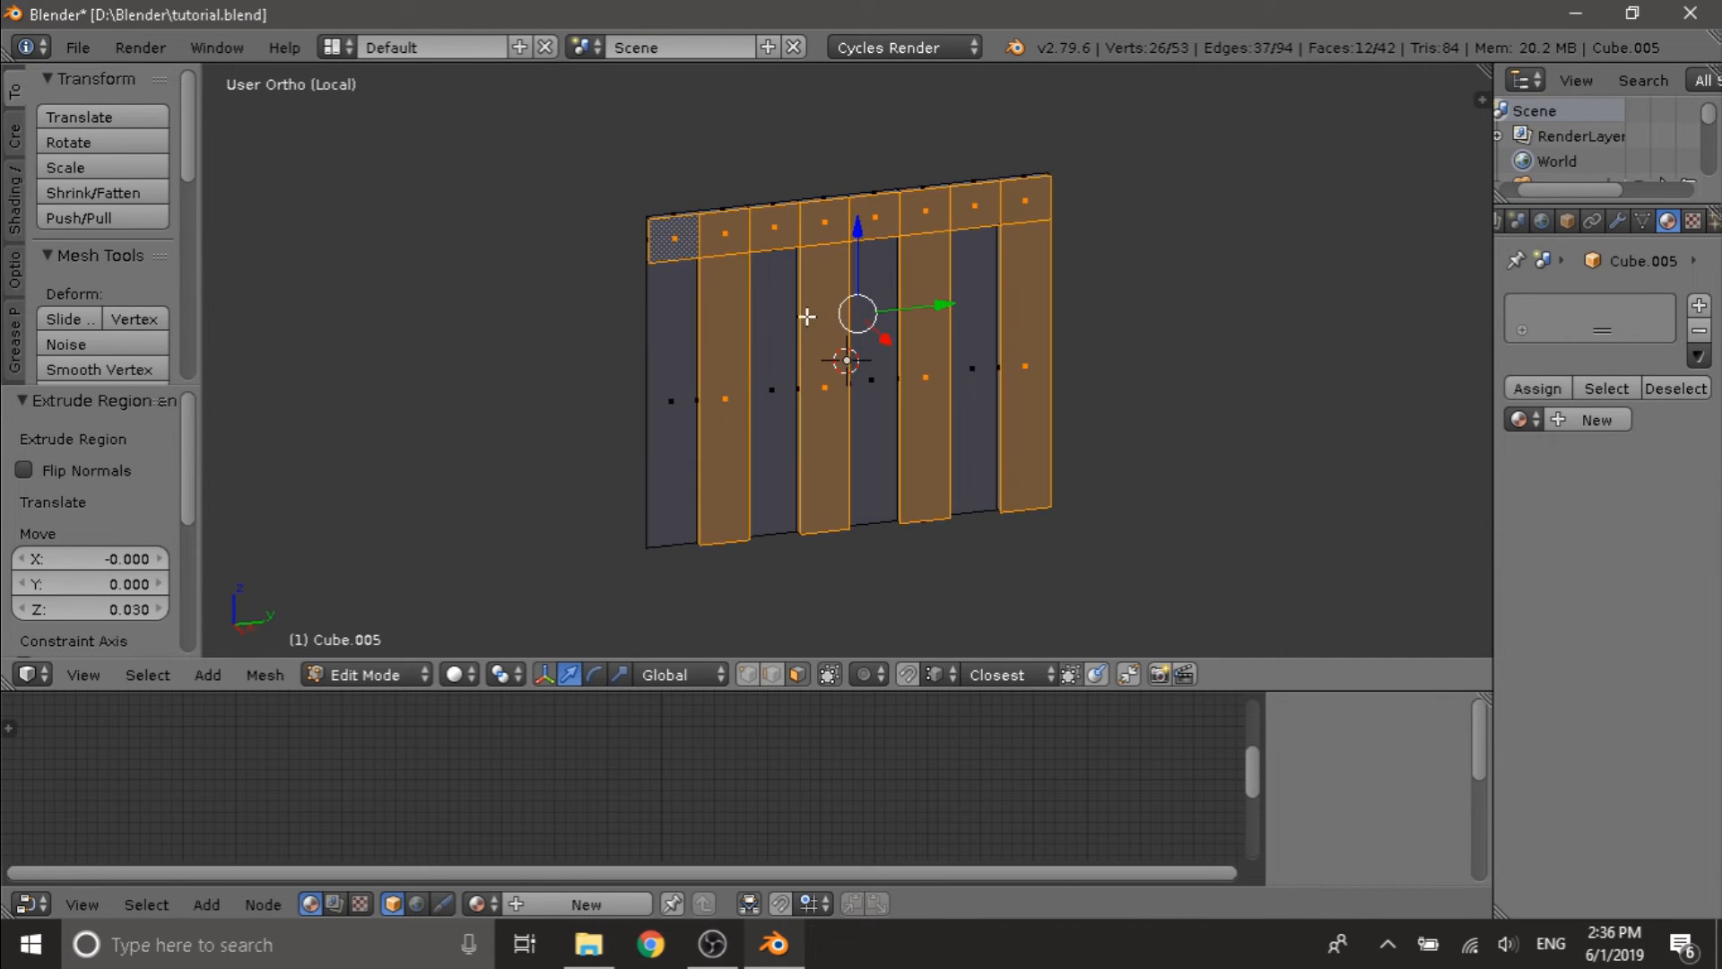
- Deselect the four raised strips and extrude only the top row outward by another 0.03
{"action": "right_click", "coordinate": [726, 399], "text": "shift"}
{"action": "right_click", "coordinate": [826, 384], "text": "shift"}
{"action": "right_click", "coordinate": [927, 384], "text": "shift"}
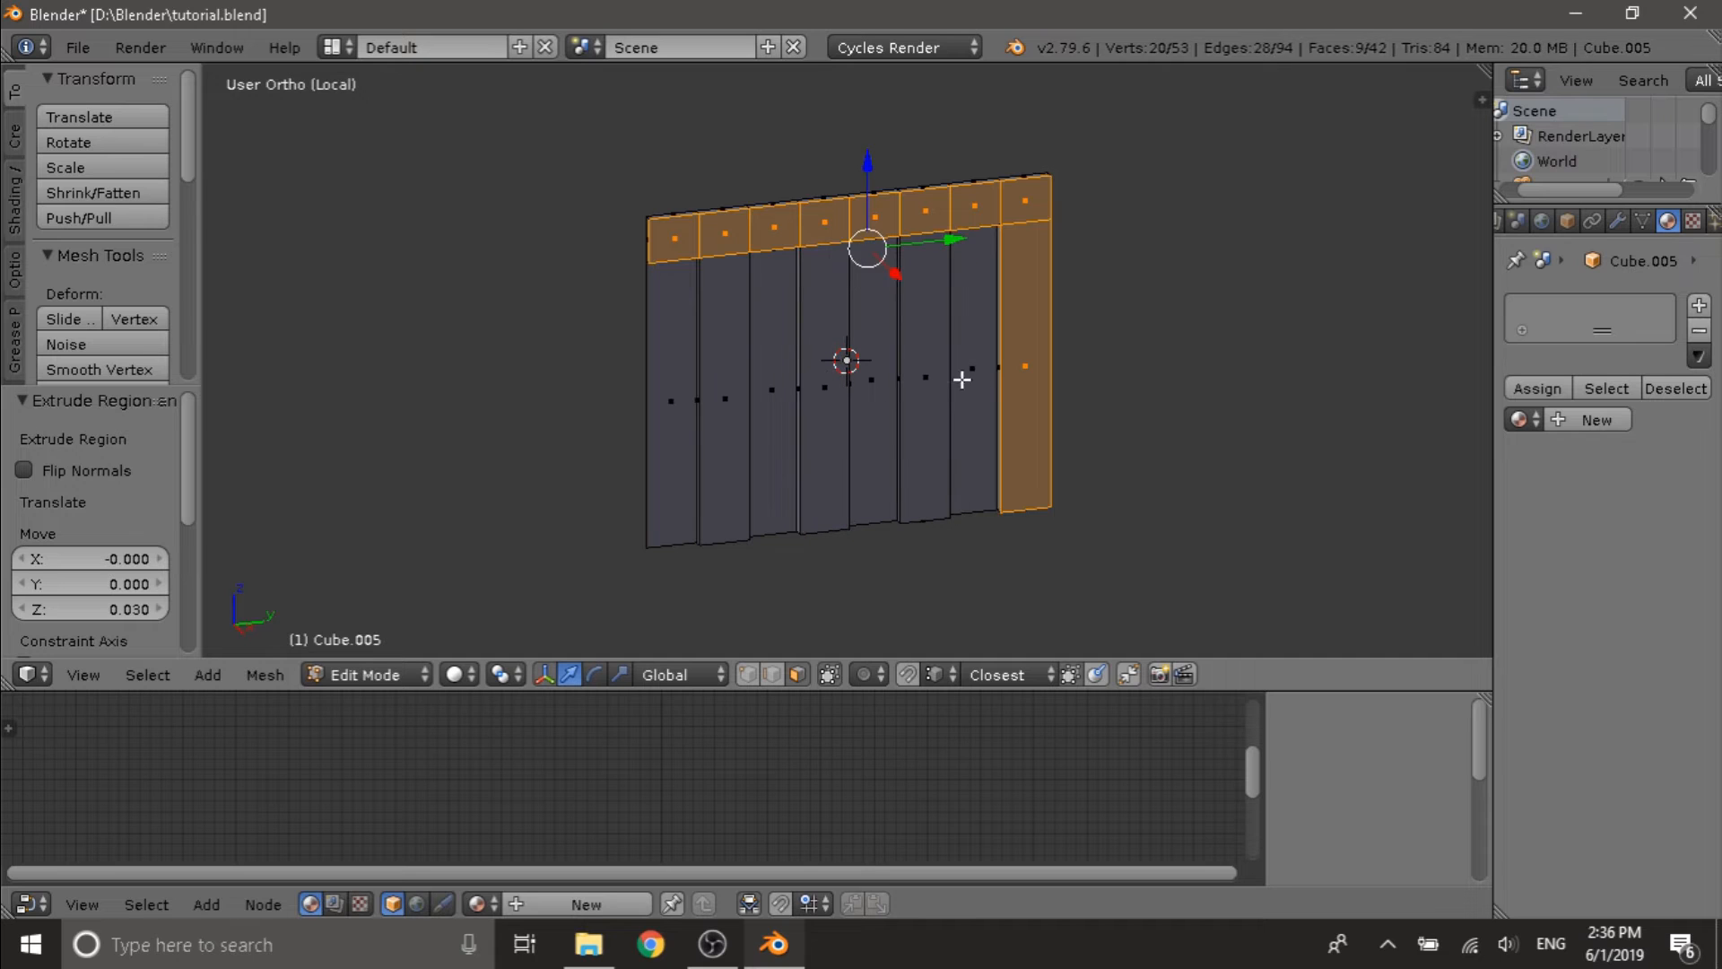
{"action": "right_click", "coordinate": [1020, 370], "text": "shift"}
{"action": "middle_click_drag", "start_coordinate": [682, 241], "coordinate": [752, 268]}
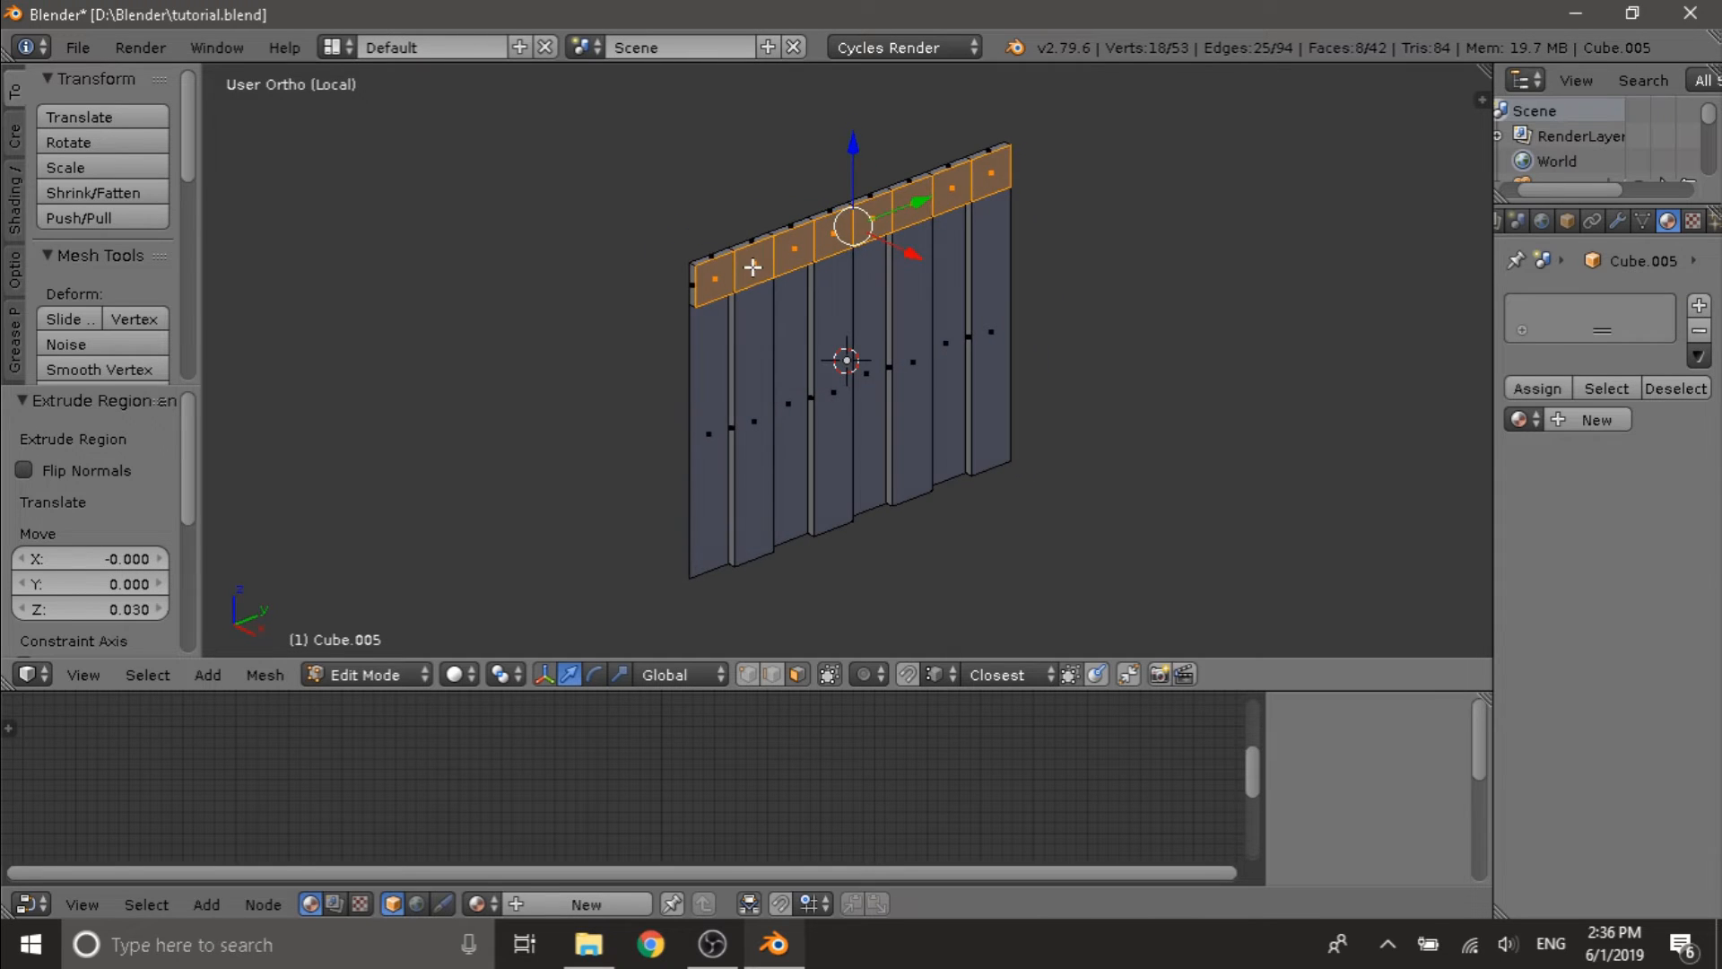
{"action": "type", "text": "e.03"}
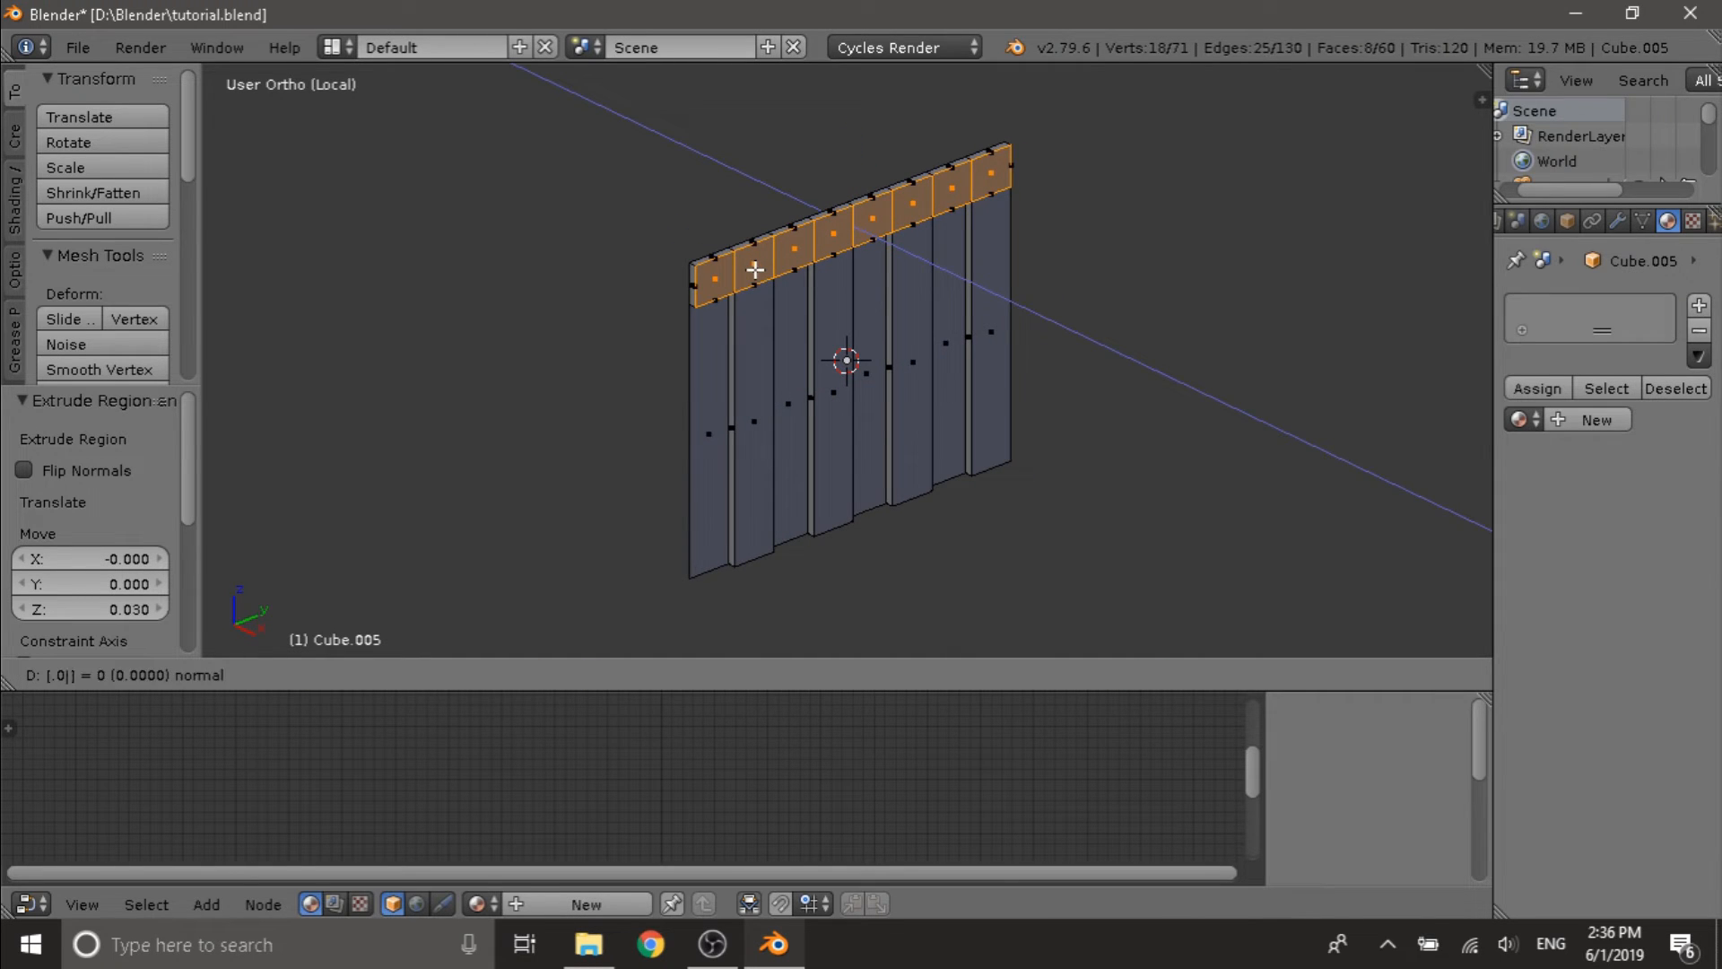
{"action": "key", "text": "Return"}
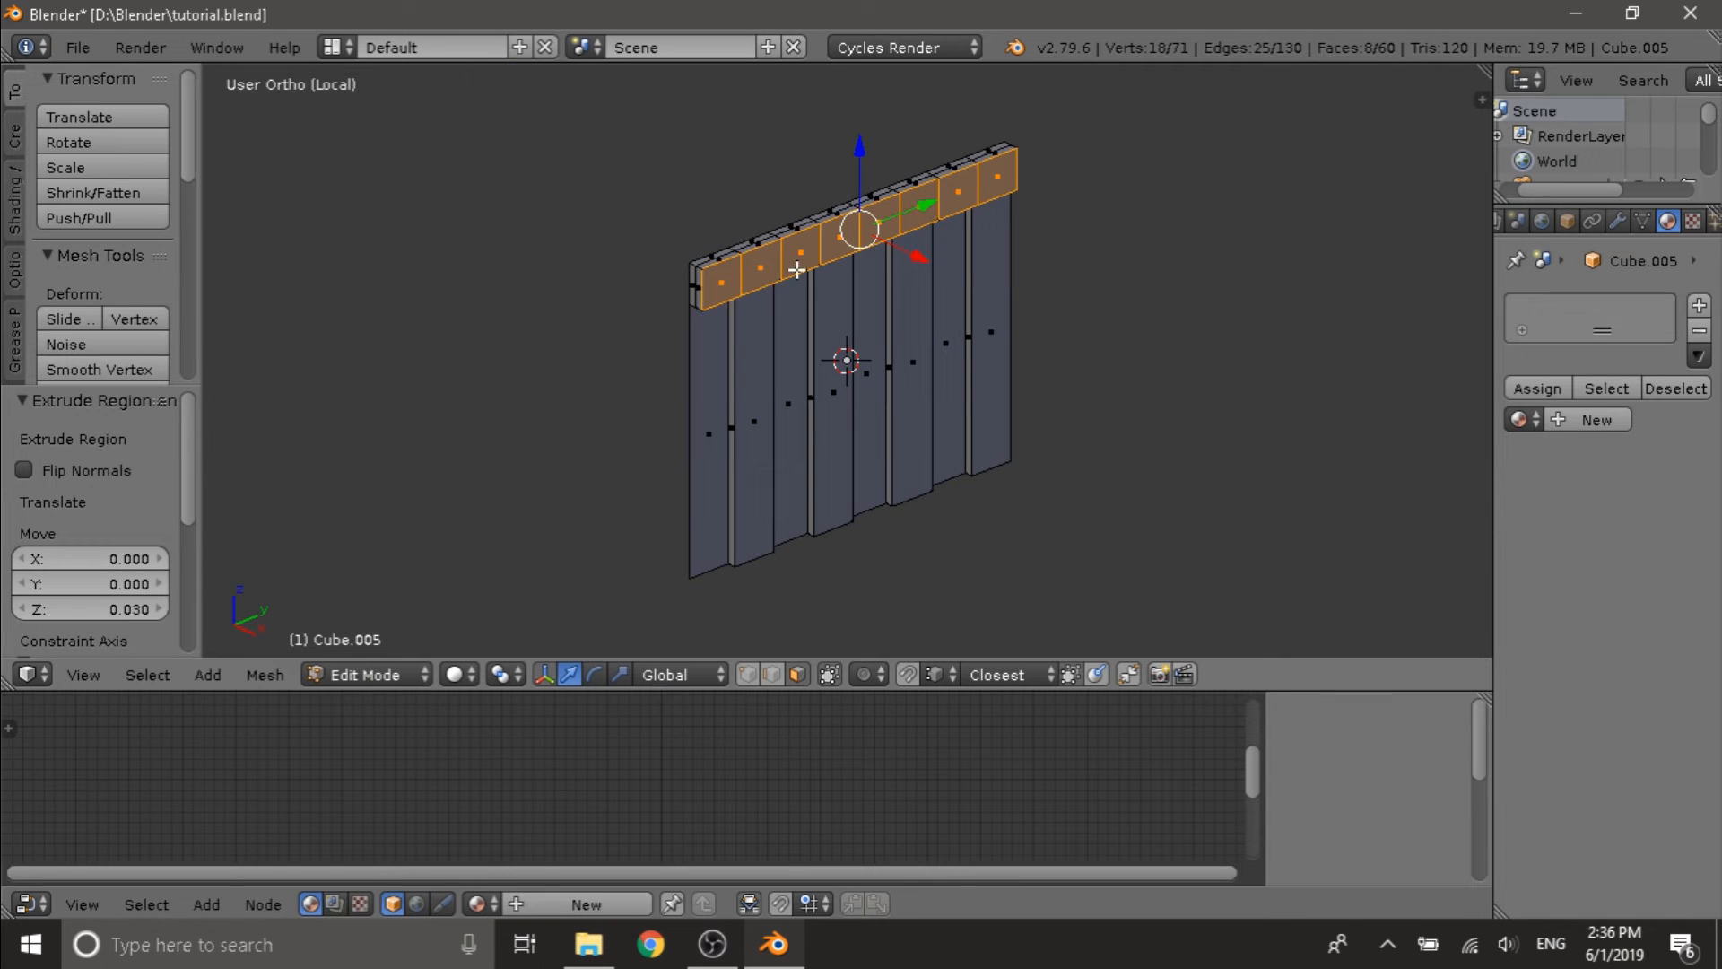
- In edge select mode, select all front edges along the upper and lower borders of the raised top rail
{"action": "middle_click_drag", "start_coordinate": [797, 270], "coordinate": [780, 640]}
{"action": "left_click", "coordinate": [775, 676]}
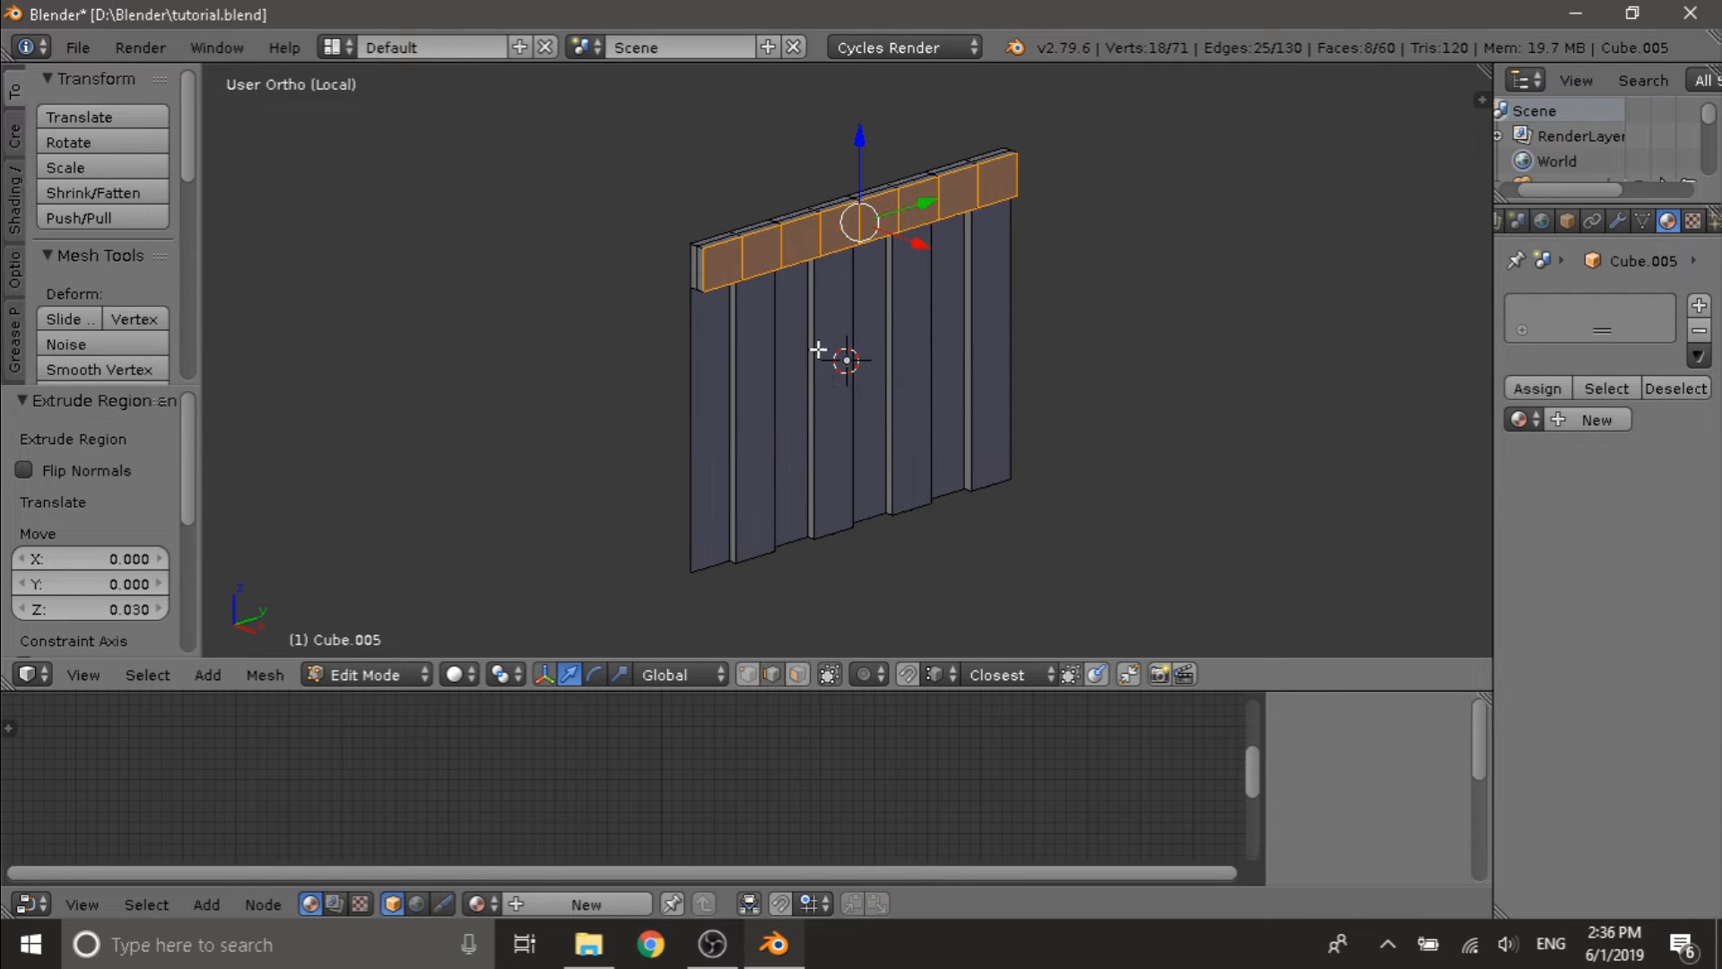
{"action": "middle_click_drag", "start_coordinate": [788, 356], "coordinate": [692, 288]}
{"action": "scroll", "coordinate": [692, 288], "scroll_direction": "up", "scroll_amount": 3}
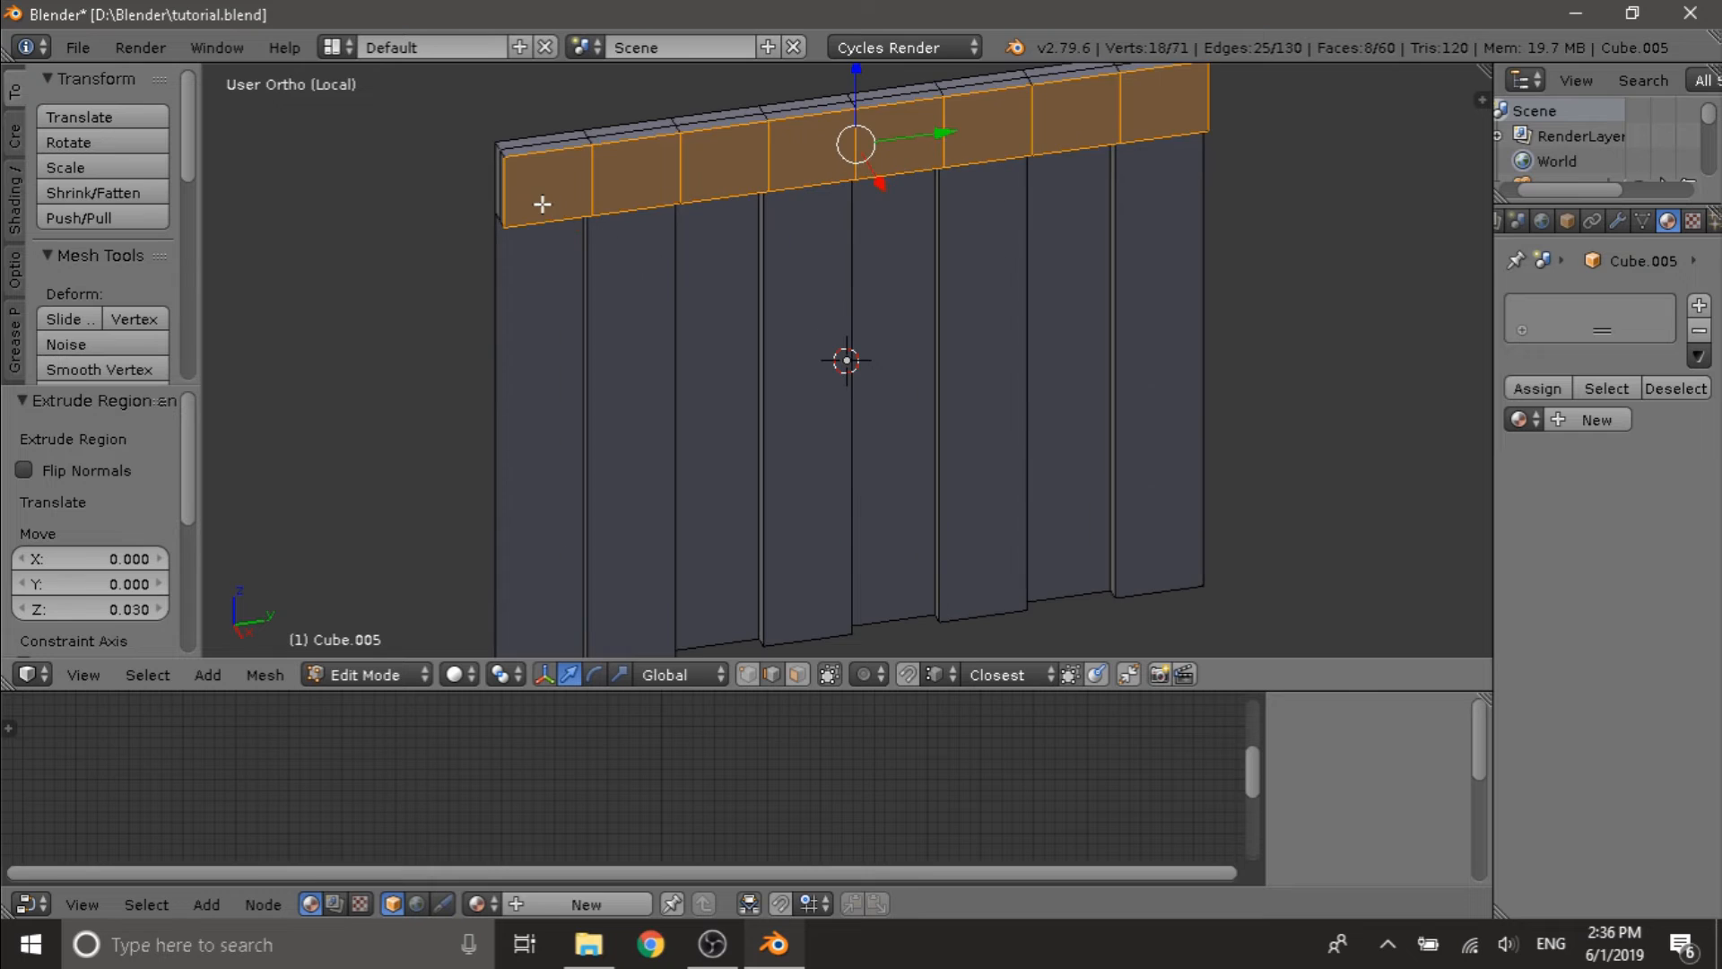
{"action": "right_click", "coordinate": [538, 193]}
{"action": "right_click", "coordinate": [550, 168], "text": "shift"}
{"action": "right_click", "coordinate": [648, 195], "text": "shift"}
{"action": "right_click", "coordinate": [641, 150], "text": "shift"}
{"action": "right_click", "coordinate": [708, 183], "text": "shift"}
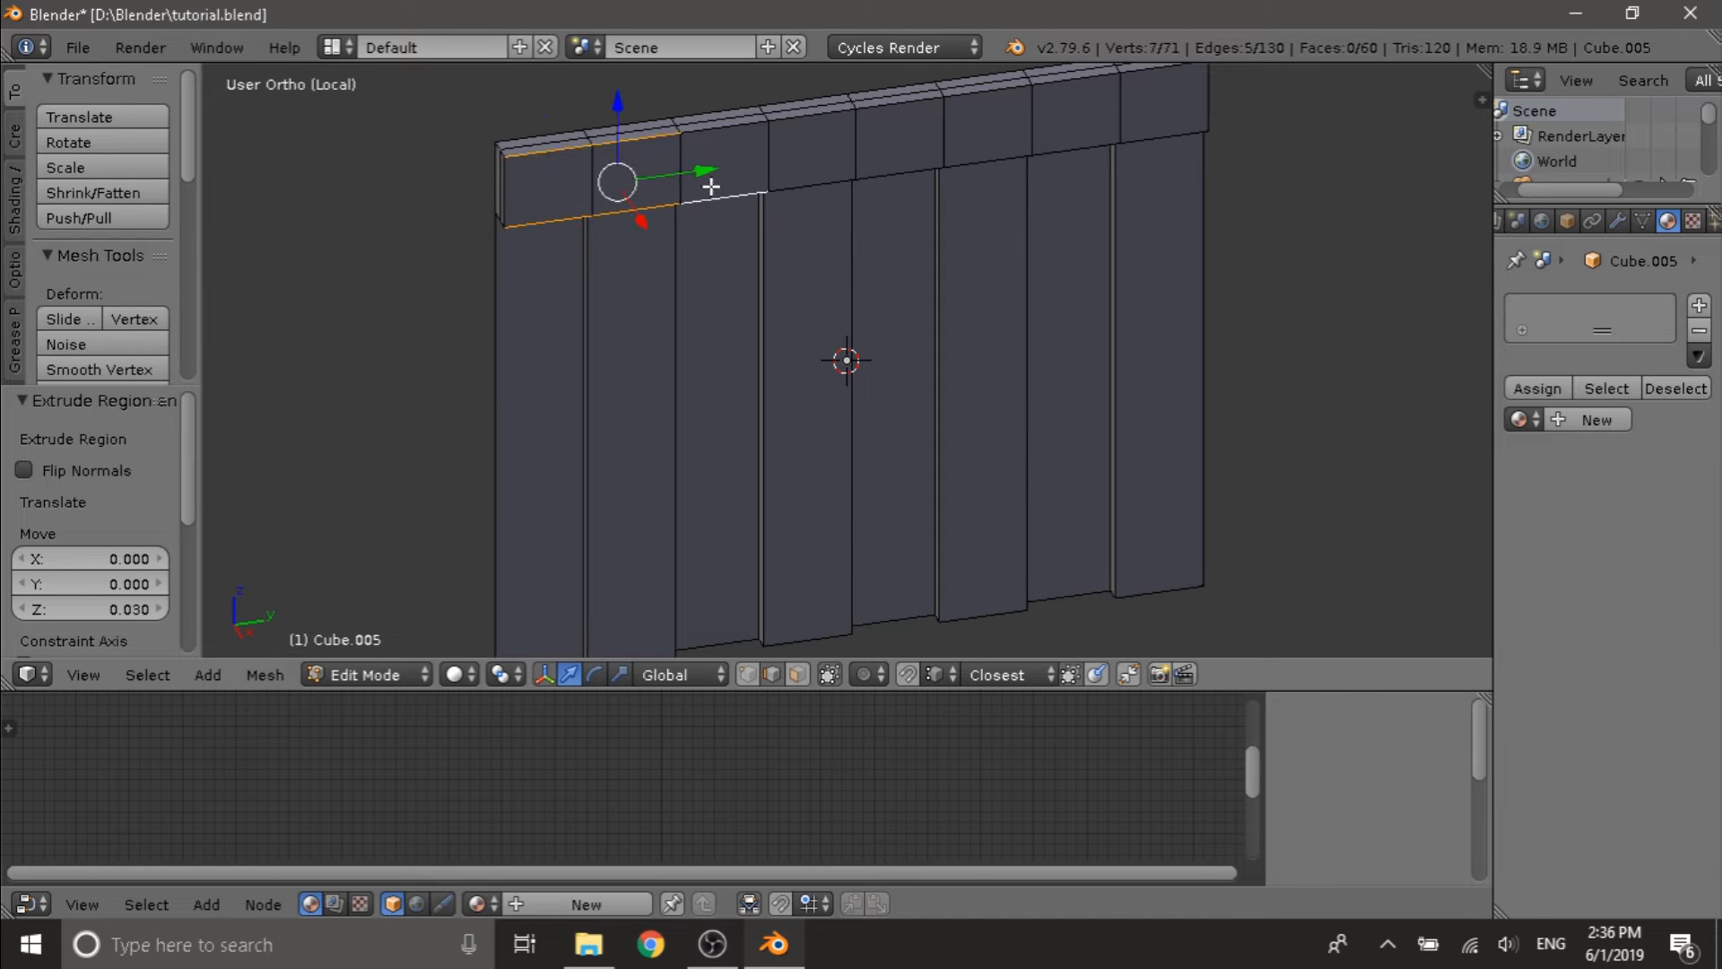
{"action": "right_click", "coordinate": [715, 141], "text": "shift"}
{"action": "right_click", "coordinate": [818, 179], "text": "shift"}
{"action": "right_click", "coordinate": [819, 134], "text": "shift"}
{"action": "right_click", "coordinate": [912, 165], "text": "shift"}
{"action": "right_click", "coordinate": [902, 128], "text": "shift"}
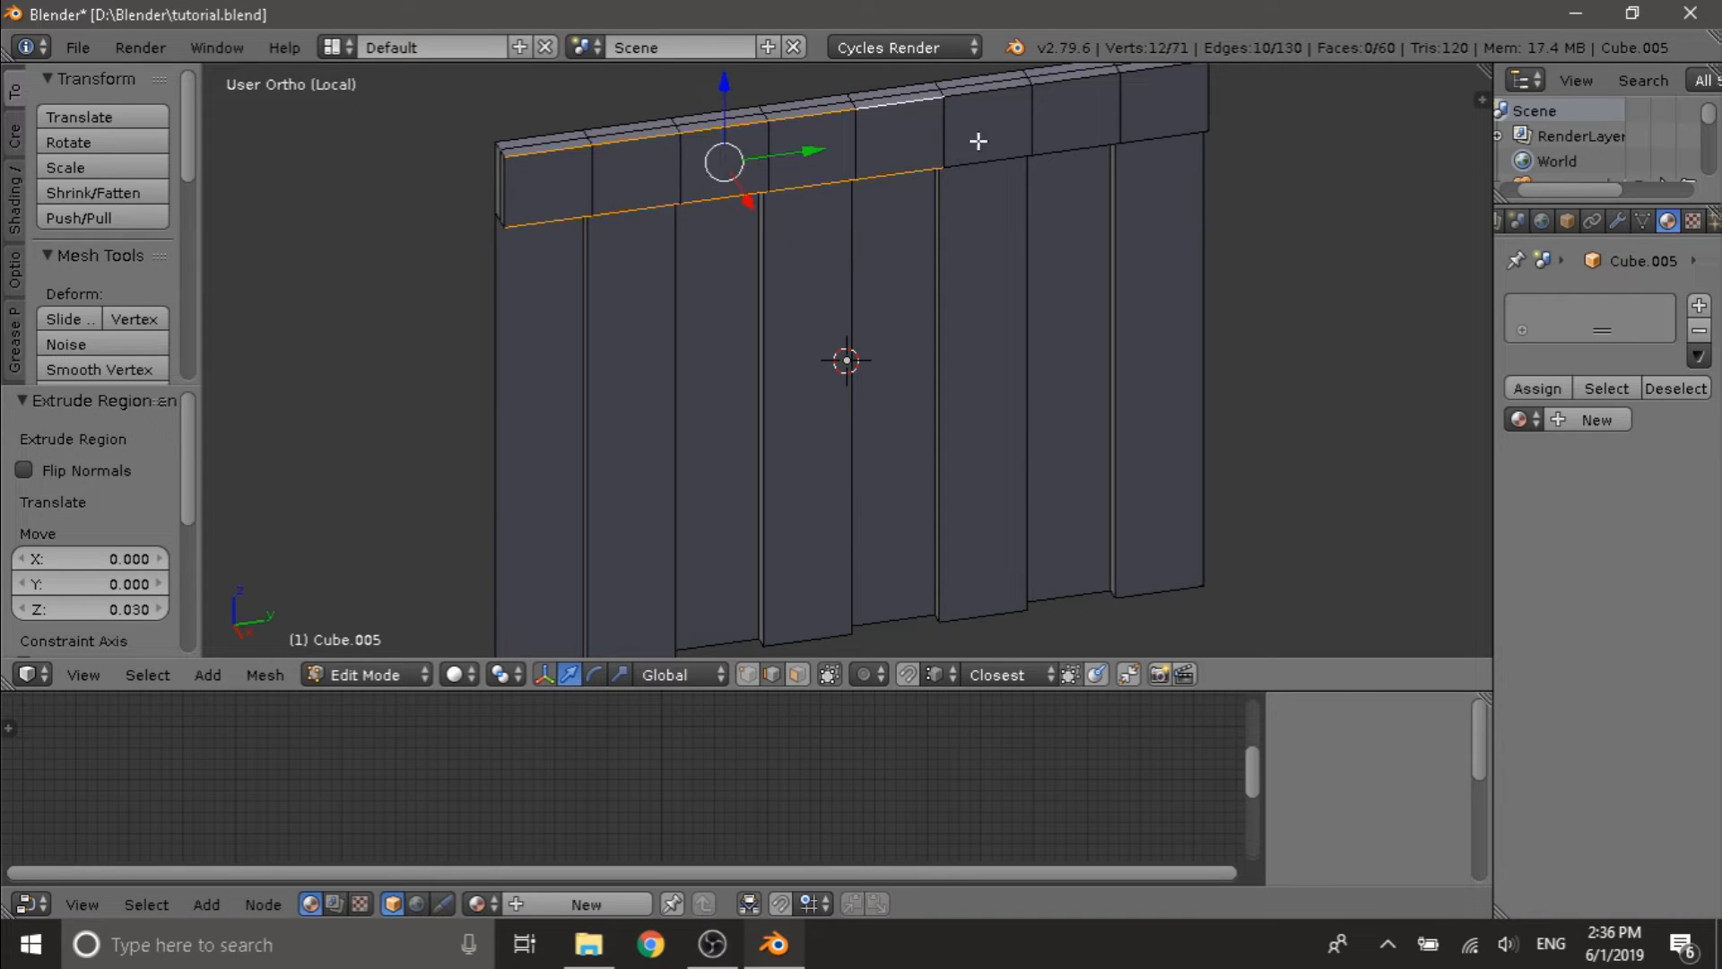
{"action": "right_click", "coordinate": [980, 142], "text": "shift"}
{"action": "right_click", "coordinate": [984, 108], "text": "shift"}
{"action": "right_click", "coordinate": [1080, 130], "text": "shift"}
{"action": "right_click", "coordinate": [1077, 86], "text": "shift"}
{"action": "right_click", "coordinate": [1176, 135], "text": "shift"}
{"action": "right_click", "coordinate": [1152, 84], "text": "shift"}
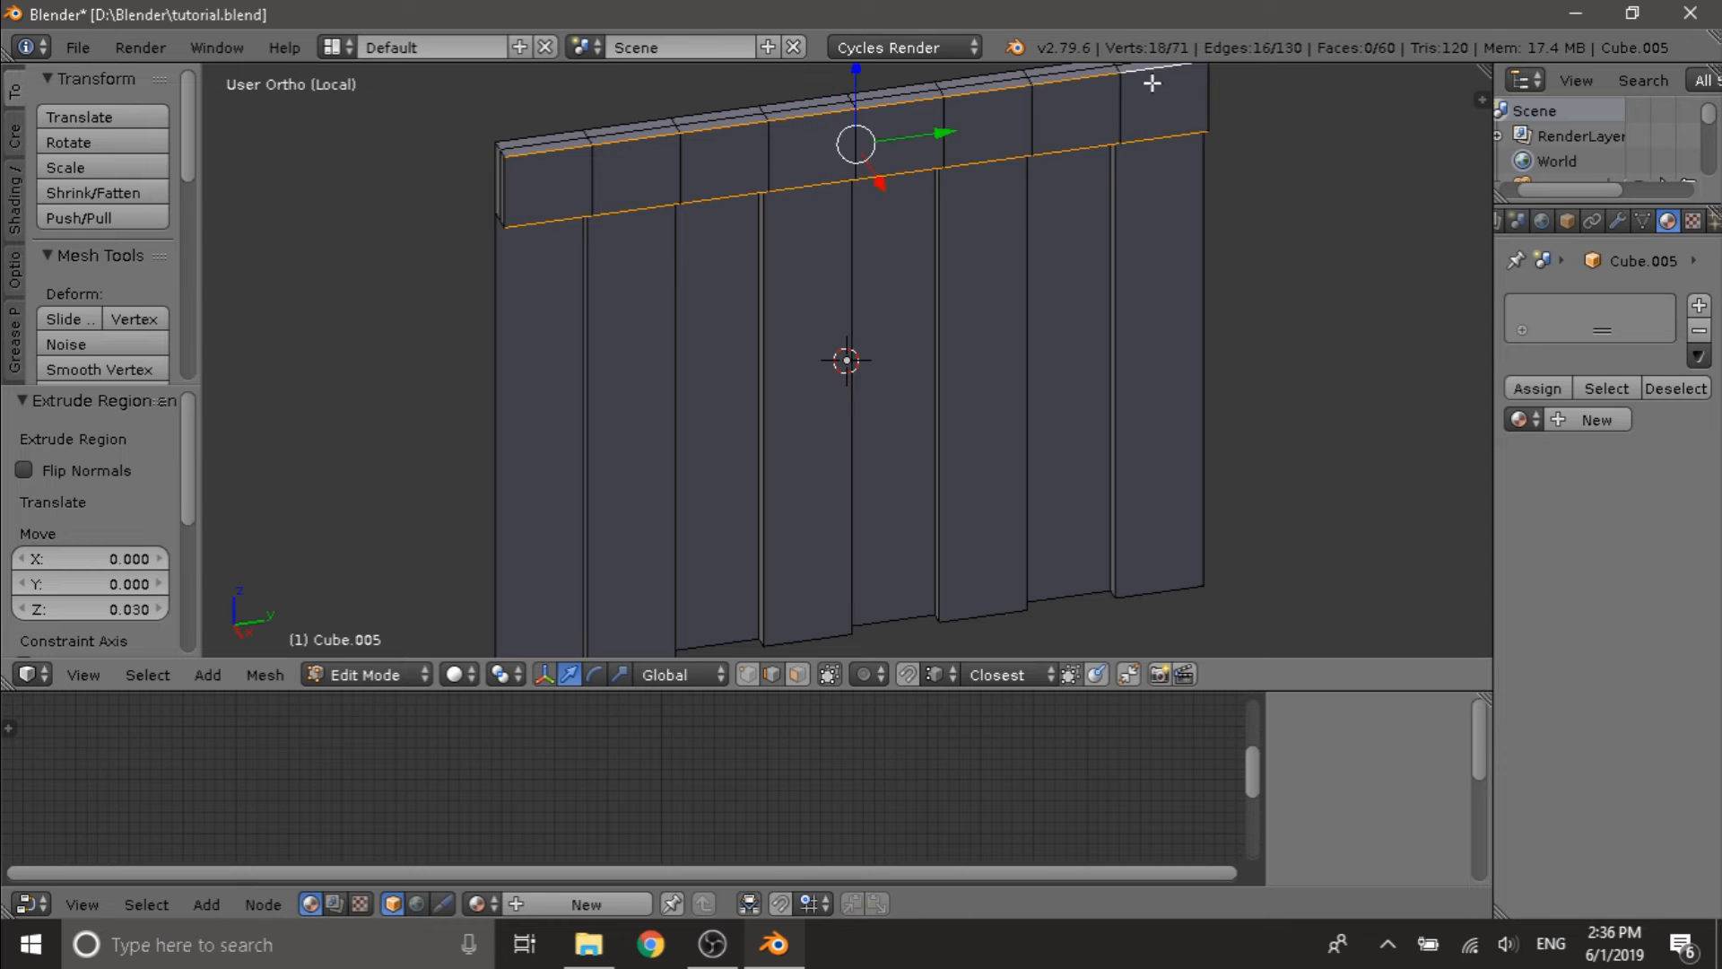
- Bevel the selected top rail edges with a single segment and an amount of 0.006
{"action": "scroll", "coordinate": [1151, 99], "scroll_direction": "down", "scroll_amount": 2}
{"action": "middle_click_drag", "start_coordinate": [991, 202], "coordinate": [1126, 219]}
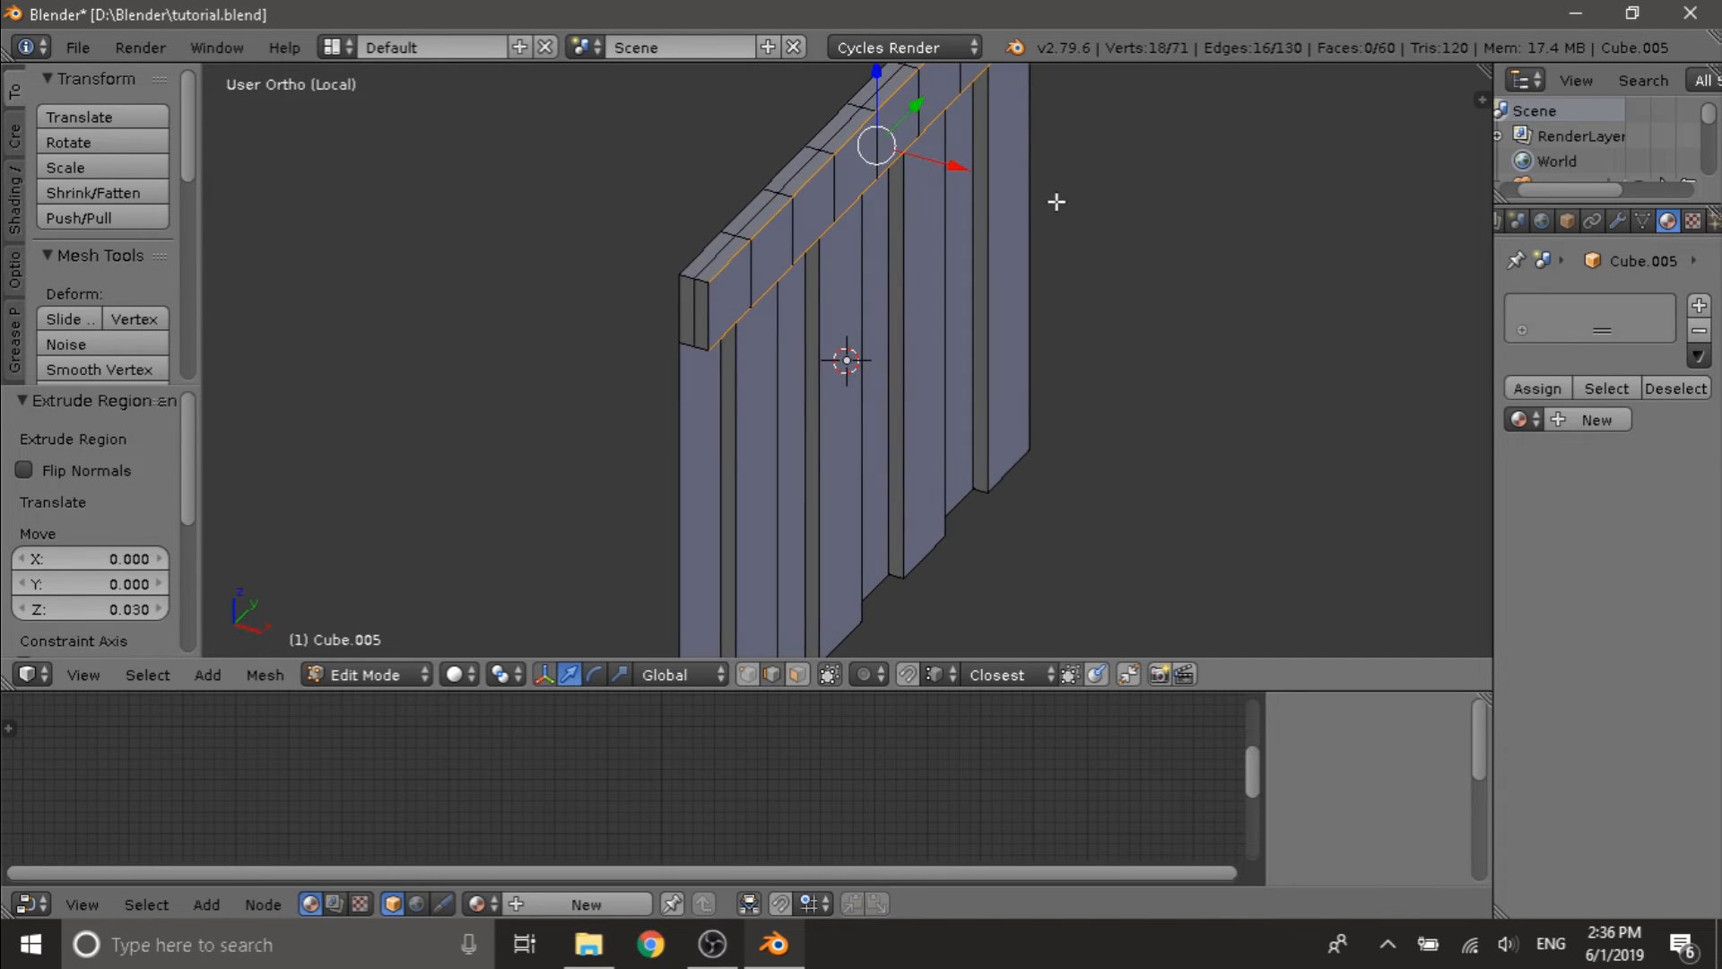
{"action": "key", "text": "ctrl+b"}
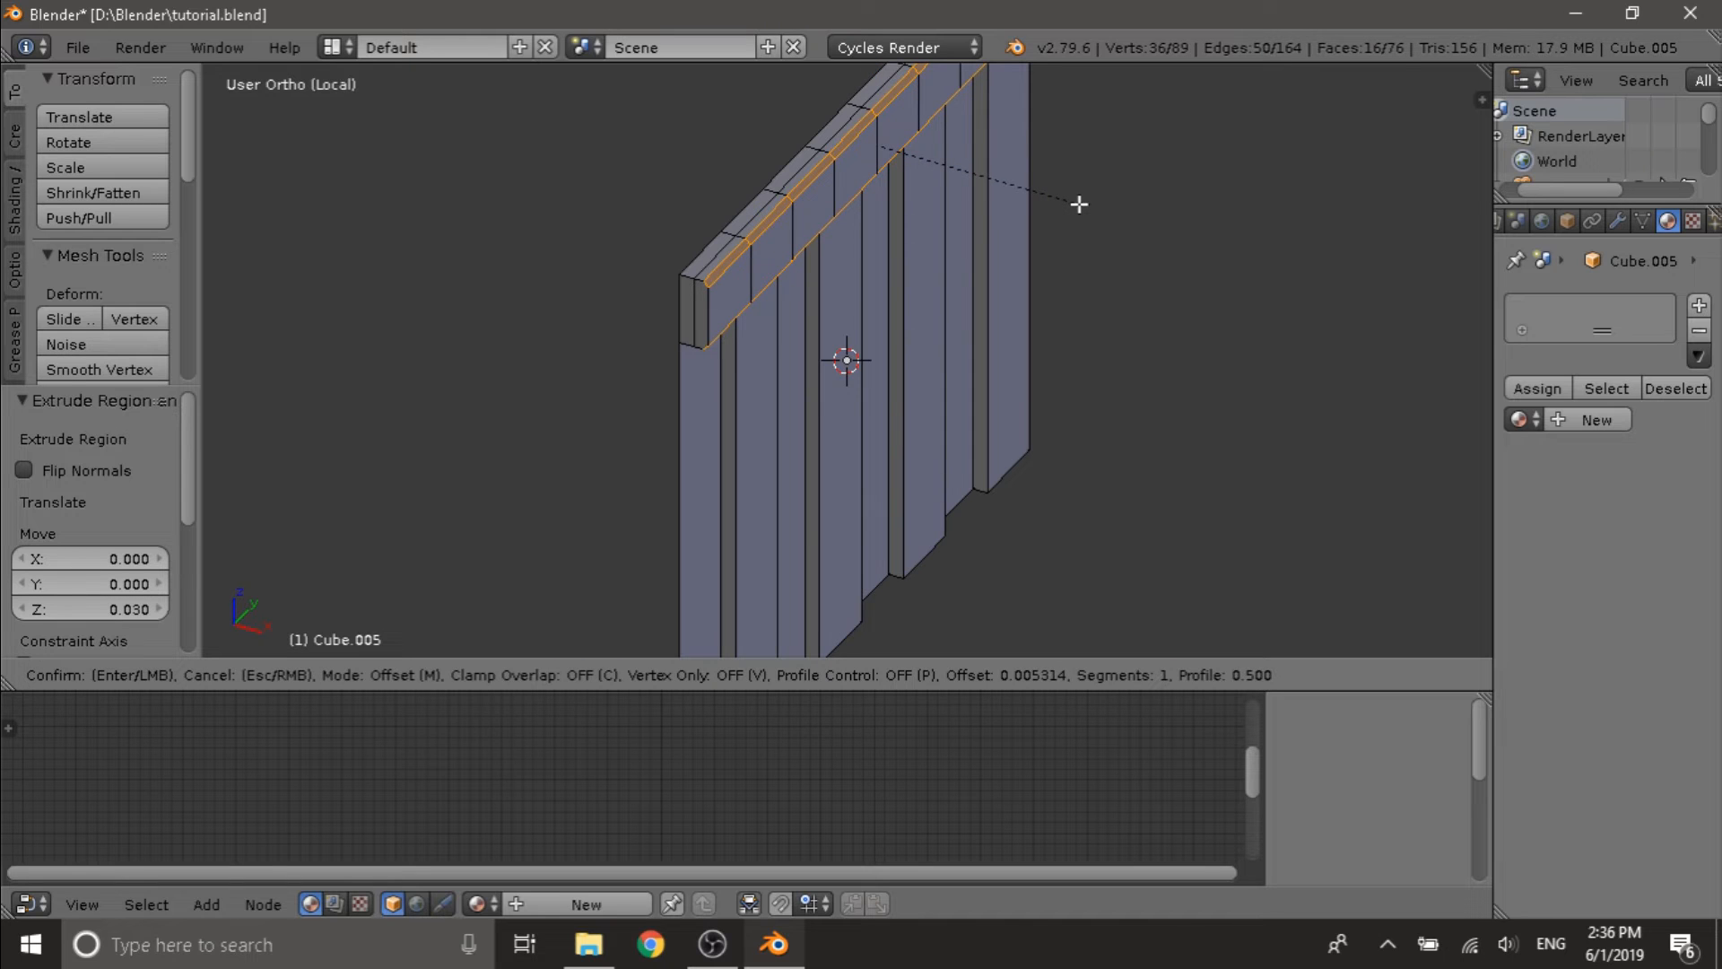
{"action": "left_click", "coordinate": [1080, 204]}
- Select the long front vertical edges on both sides of each of the four raised strips
{"action": "middle_click_drag", "start_coordinate": [1076, 258], "coordinate": [851, 642]}
{"action": "right_click", "coordinate": [581, 418]}
{"action": "right_click", "coordinate": [643, 417], "text": "shift"}
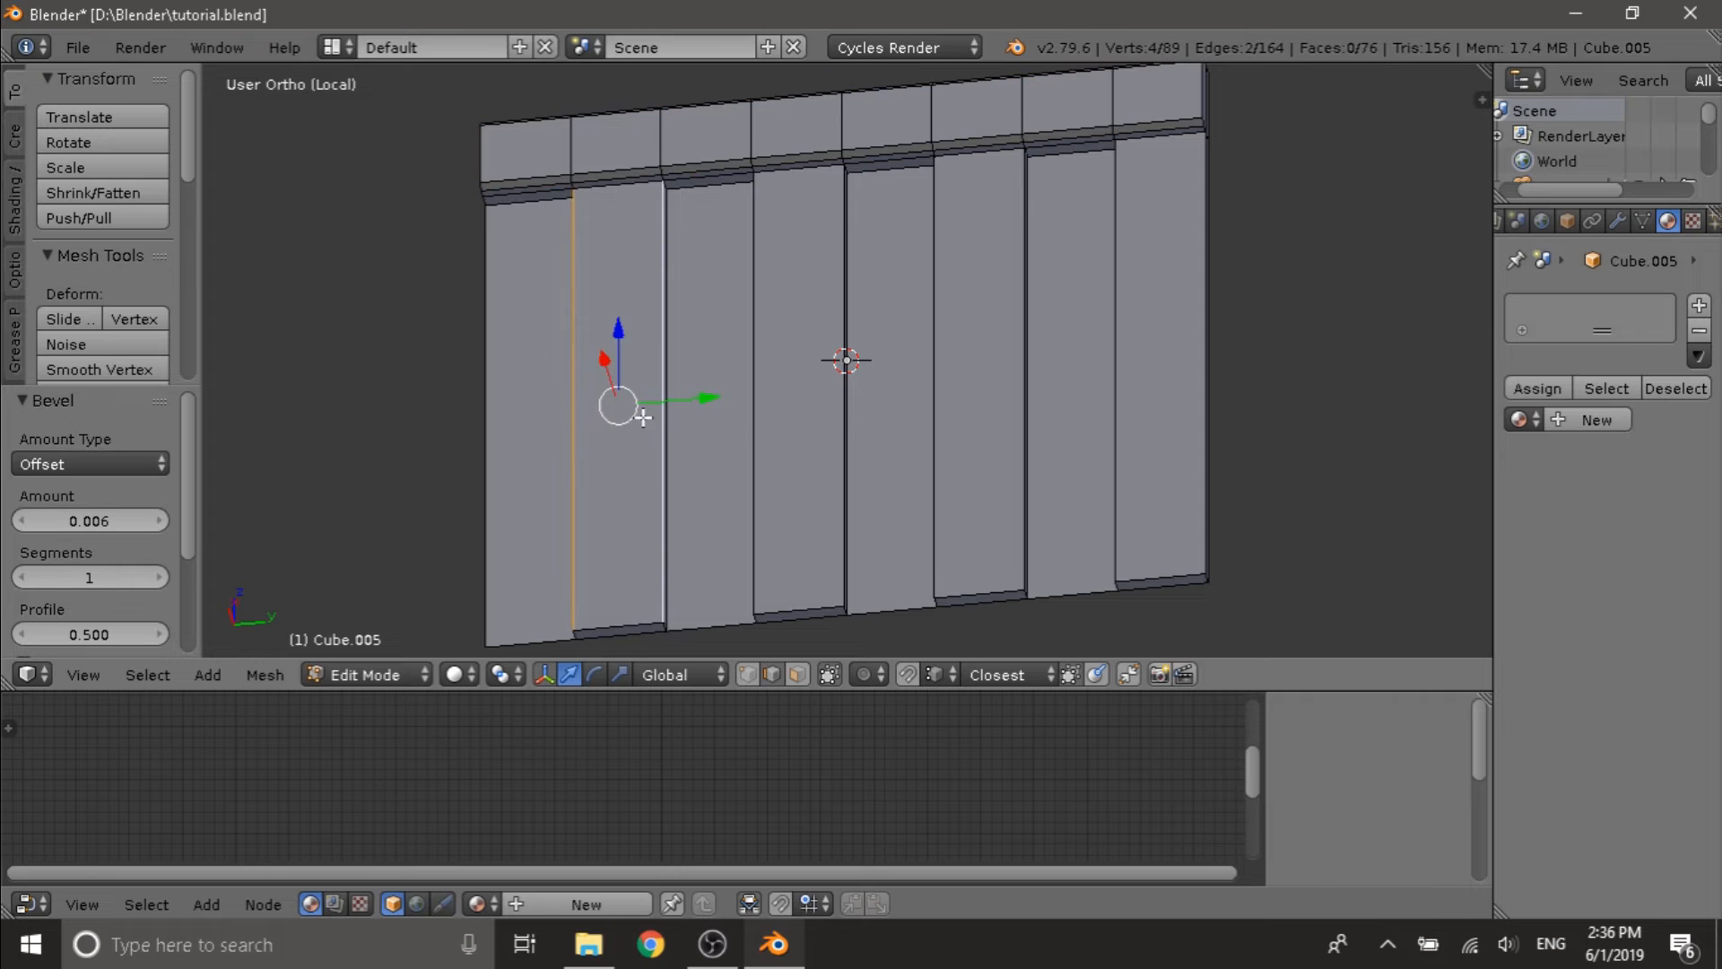
{"action": "right_click", "coordinate": [770, 396], "text": "shift"}
{"action": "right_click", "coordinate": [814, 401], "text": "shift"}
{"action": "right_click", "coordinate": [928, 402], "text": "shift"}
{"action": "right_click", "coordinate": [1025, 409], "text": "shift"}
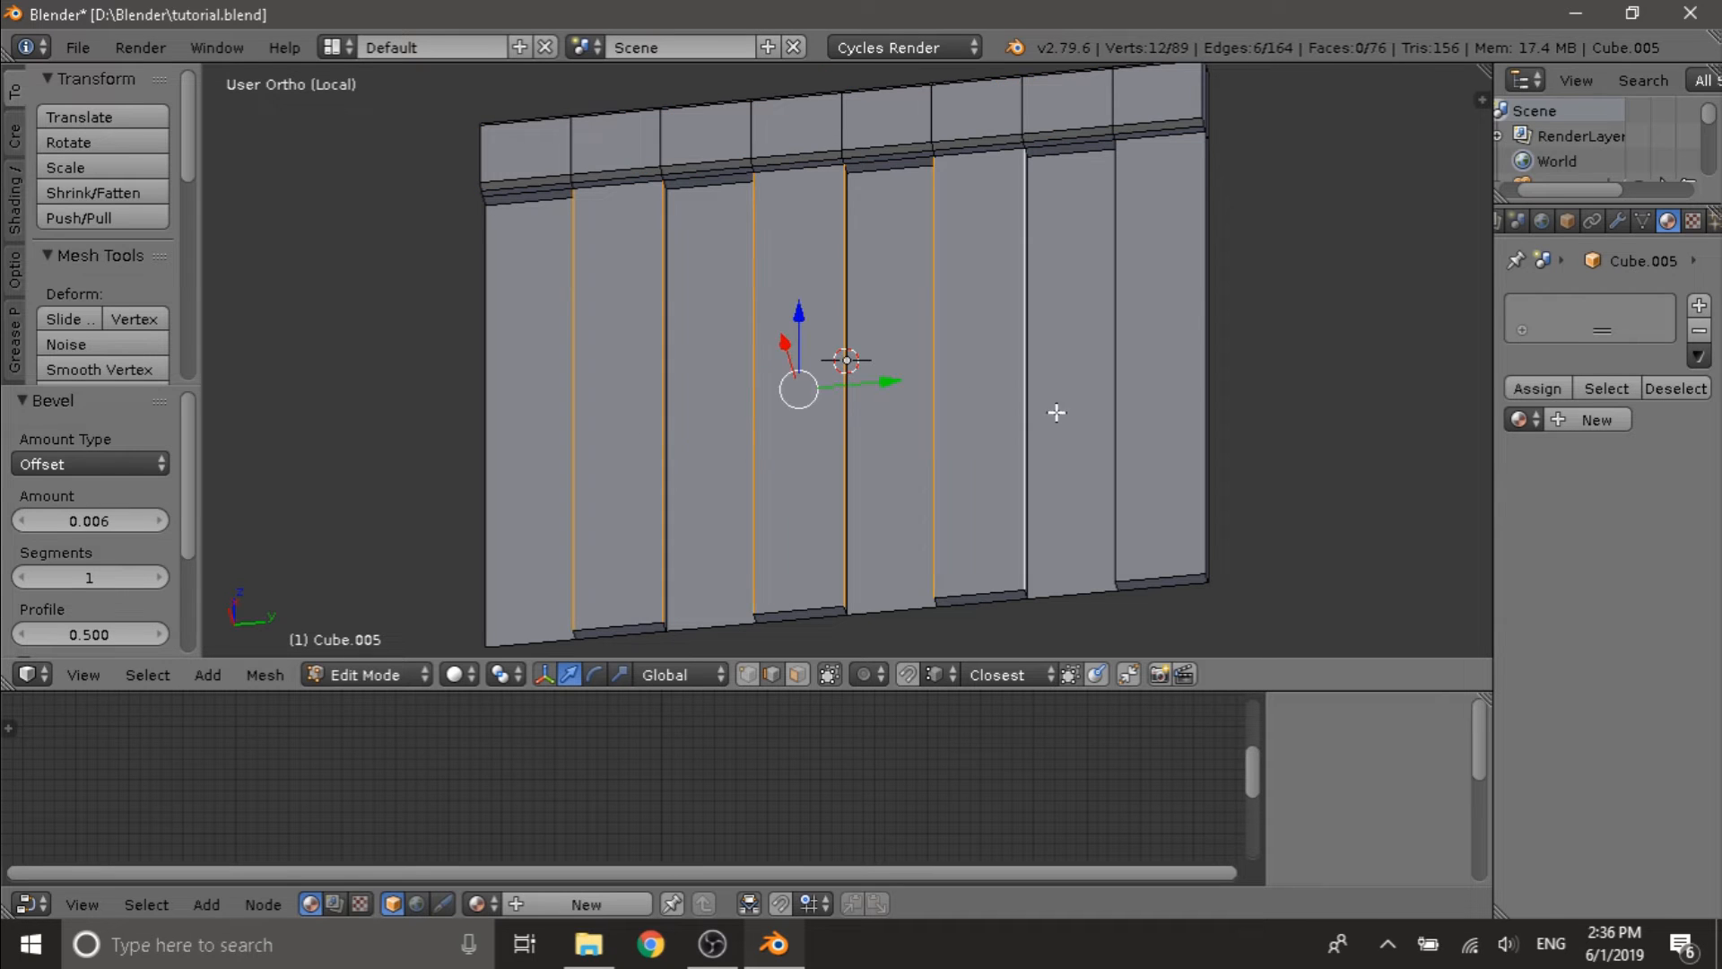
{"action": "right_click", "coordinate": [1132, 402], "text": "shift"}
{"action": "right_click", "coordinate": [1205, 411], "text": "shift"}
- Bevel the selected strip edges by about 0.005 with one segment, clear the selection, and return to object mode with the whole room shown
{"action": "middle_click_drag", "start_coordinate": [1205, 414], "coordinate": [1300, 430]}
{"action": "key", "text": "ctrl+b"}
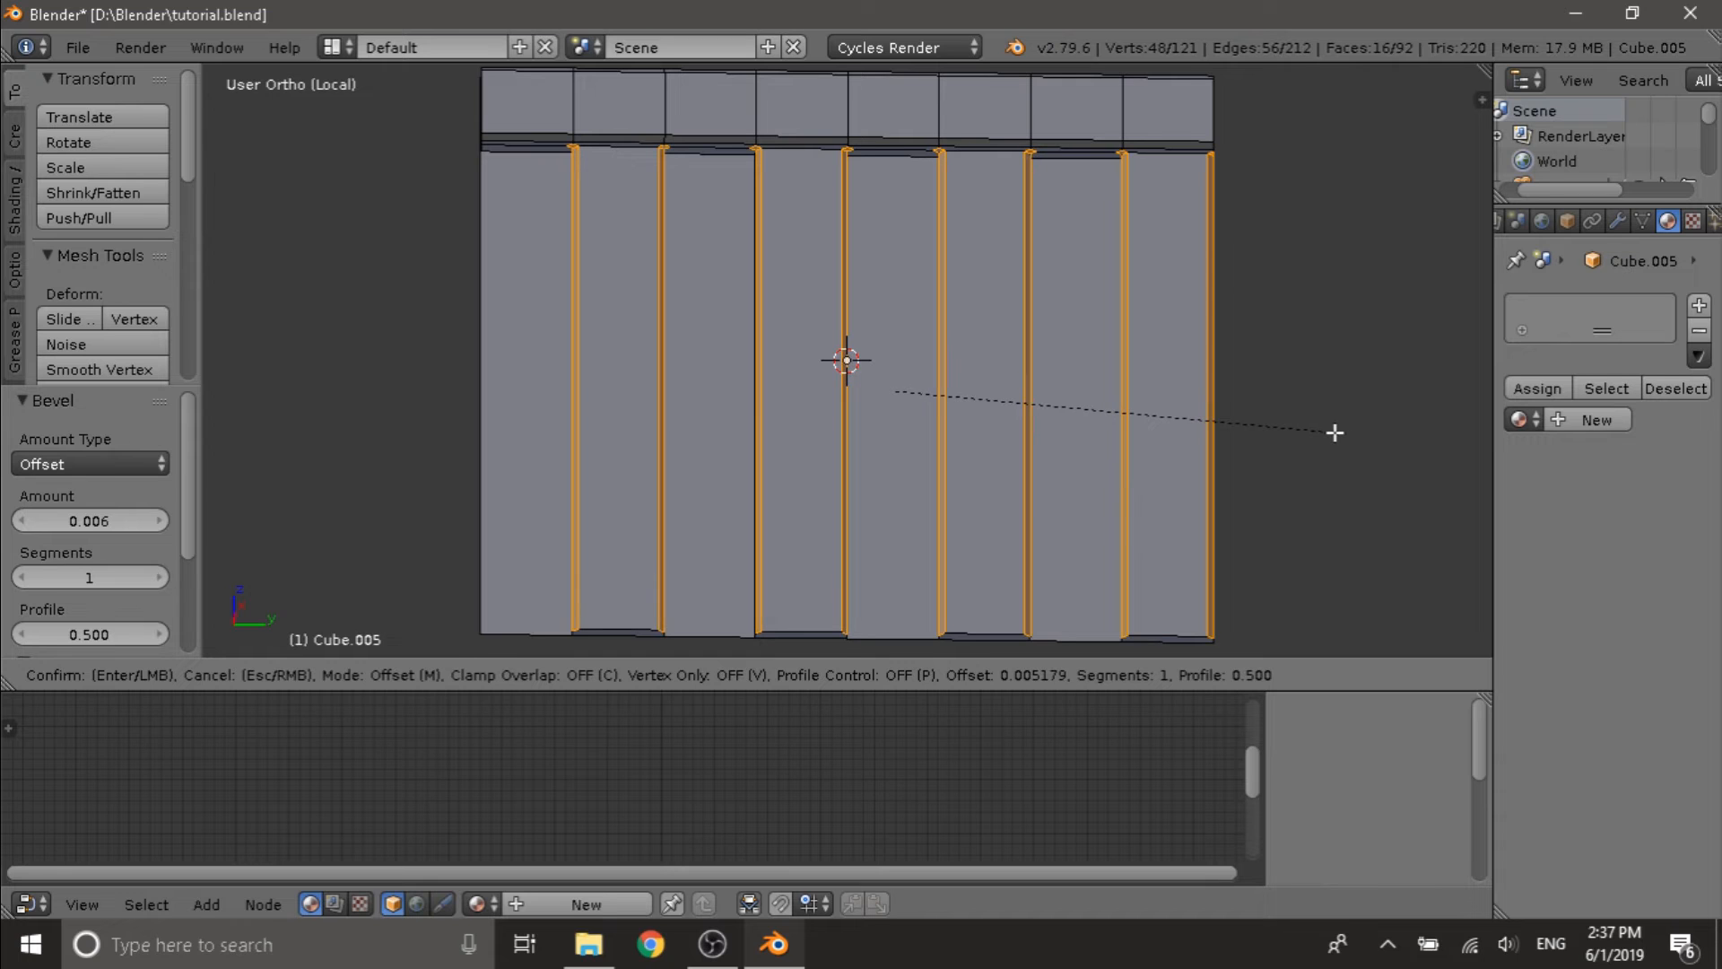
{"action": "left_click", "coordinate": [1335, 432]}
{"action": "middle_click_drag", "start_coordinate": [1154, 430], "coordinate": [822, 588]}
{"action": "key", "text": "a"}
{"action": "key", "text": "Tab"}
{"action": "key", "text": "KP_Divide"}
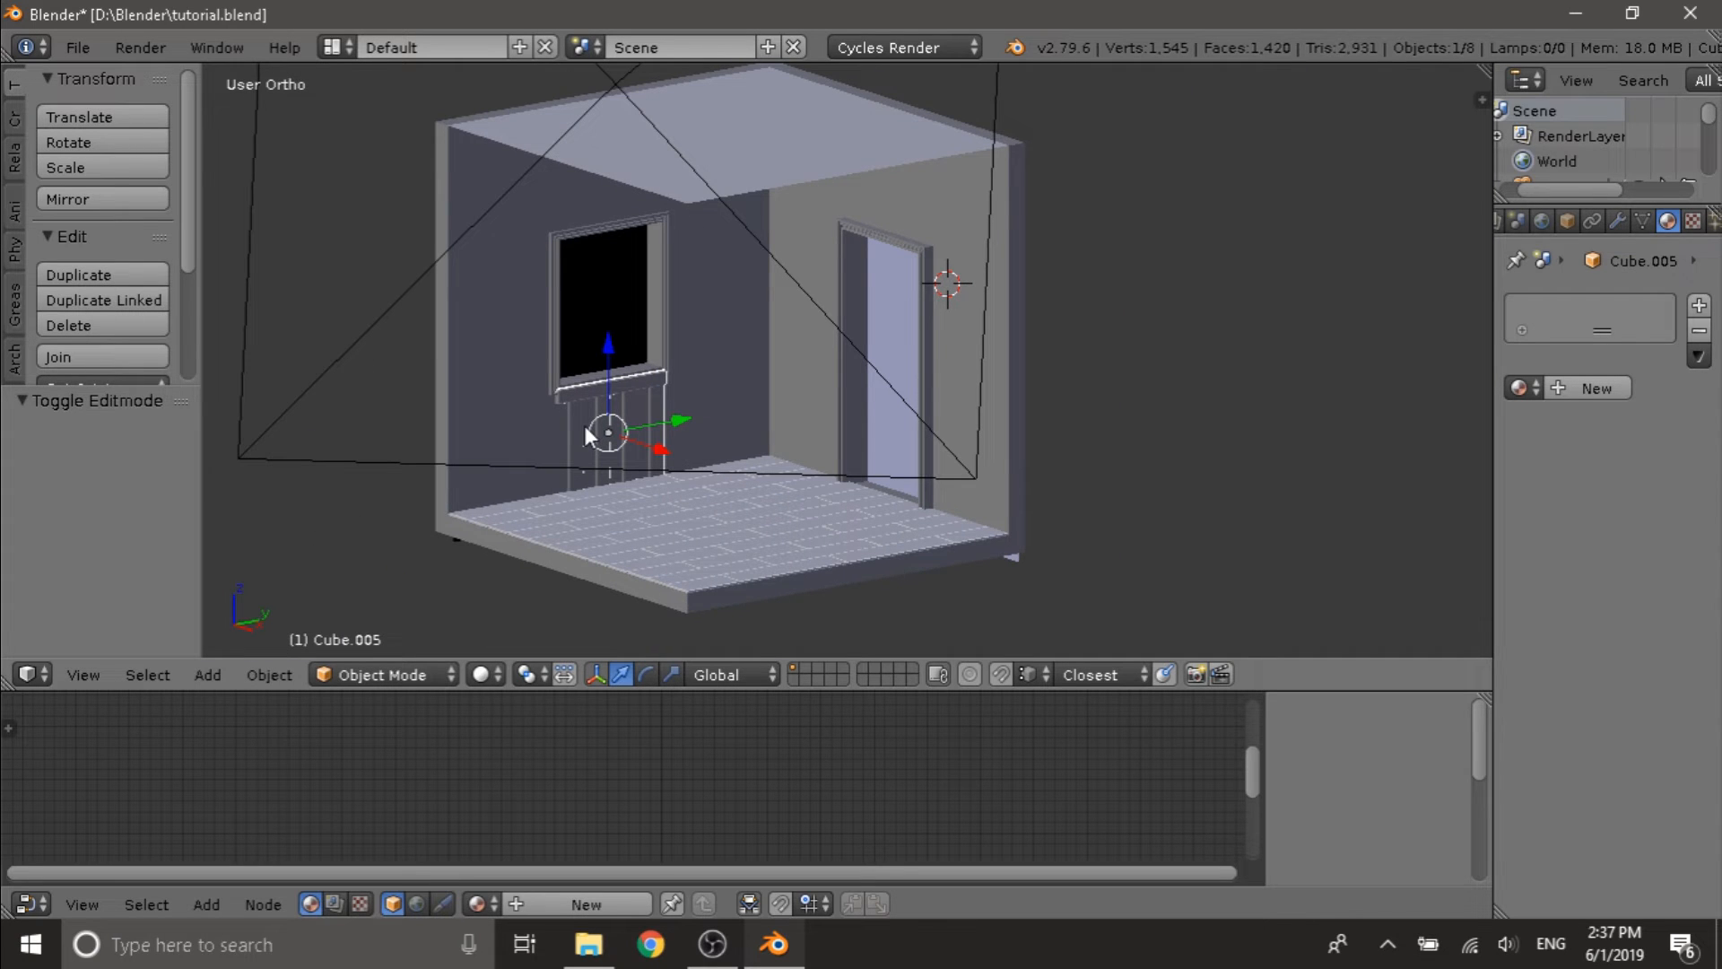
- Shift the slatted panel below the window about 0.006 along X, slightly out from the wall
{"action": "key", "text": "KP_Decimal"}
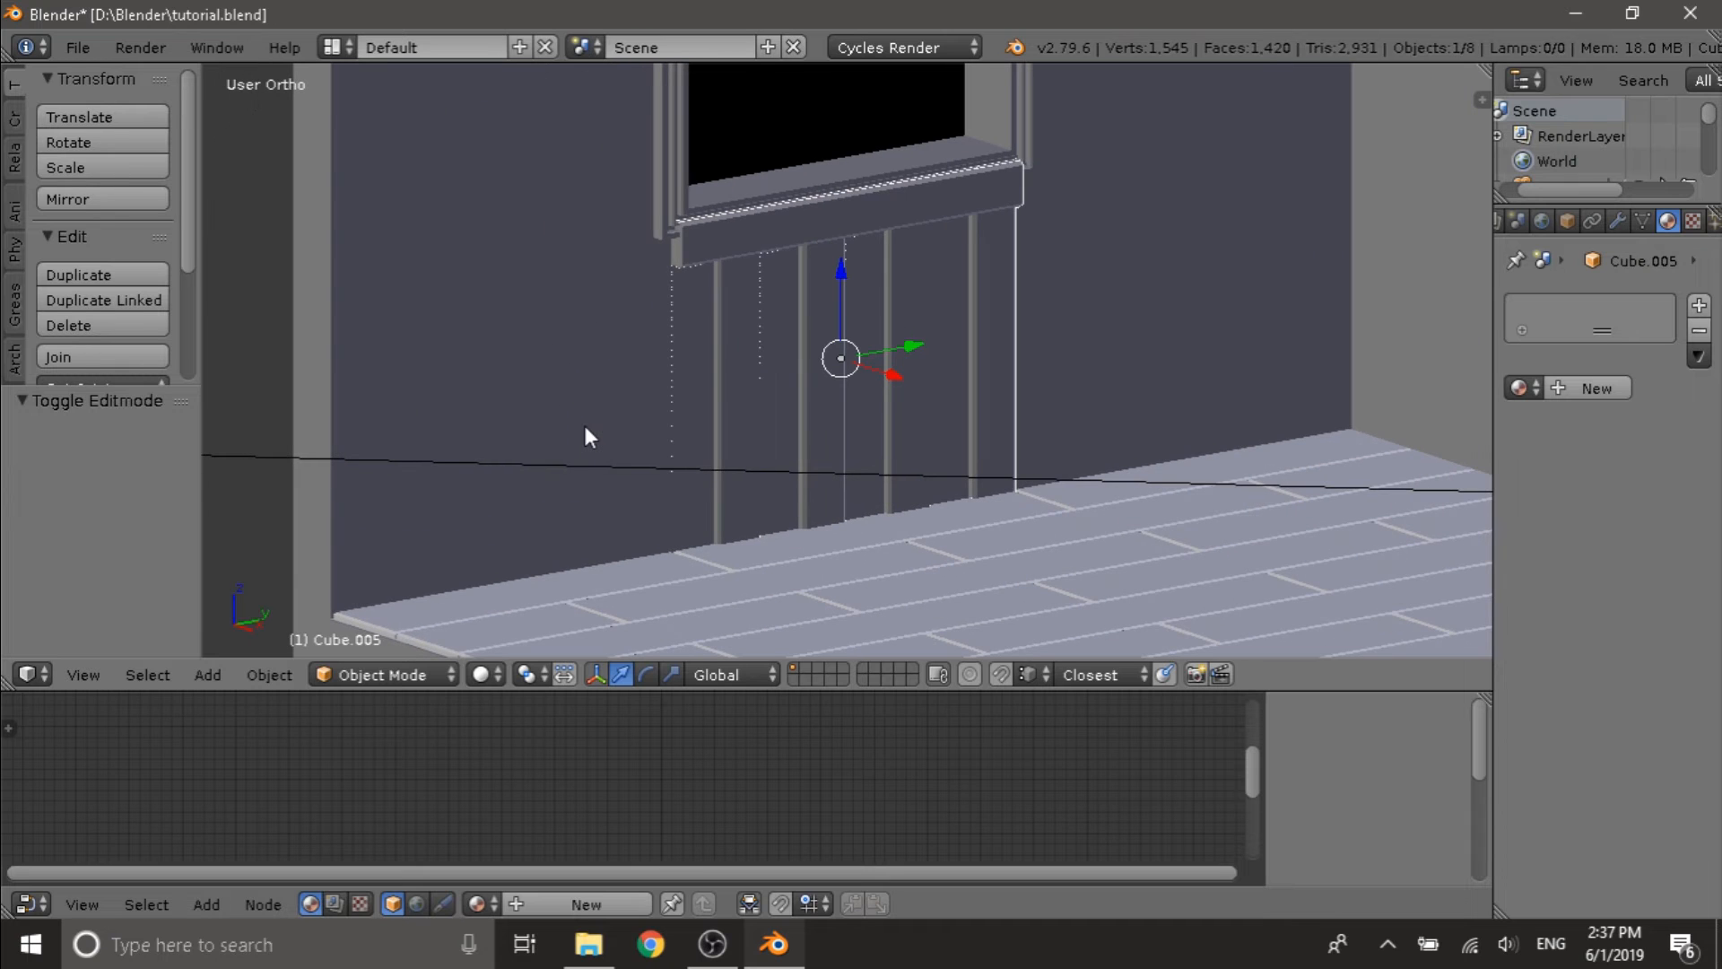
{"action": "middle_click_drag", "start_coordinate": [691, 338], "coordinate": [915, 372]}
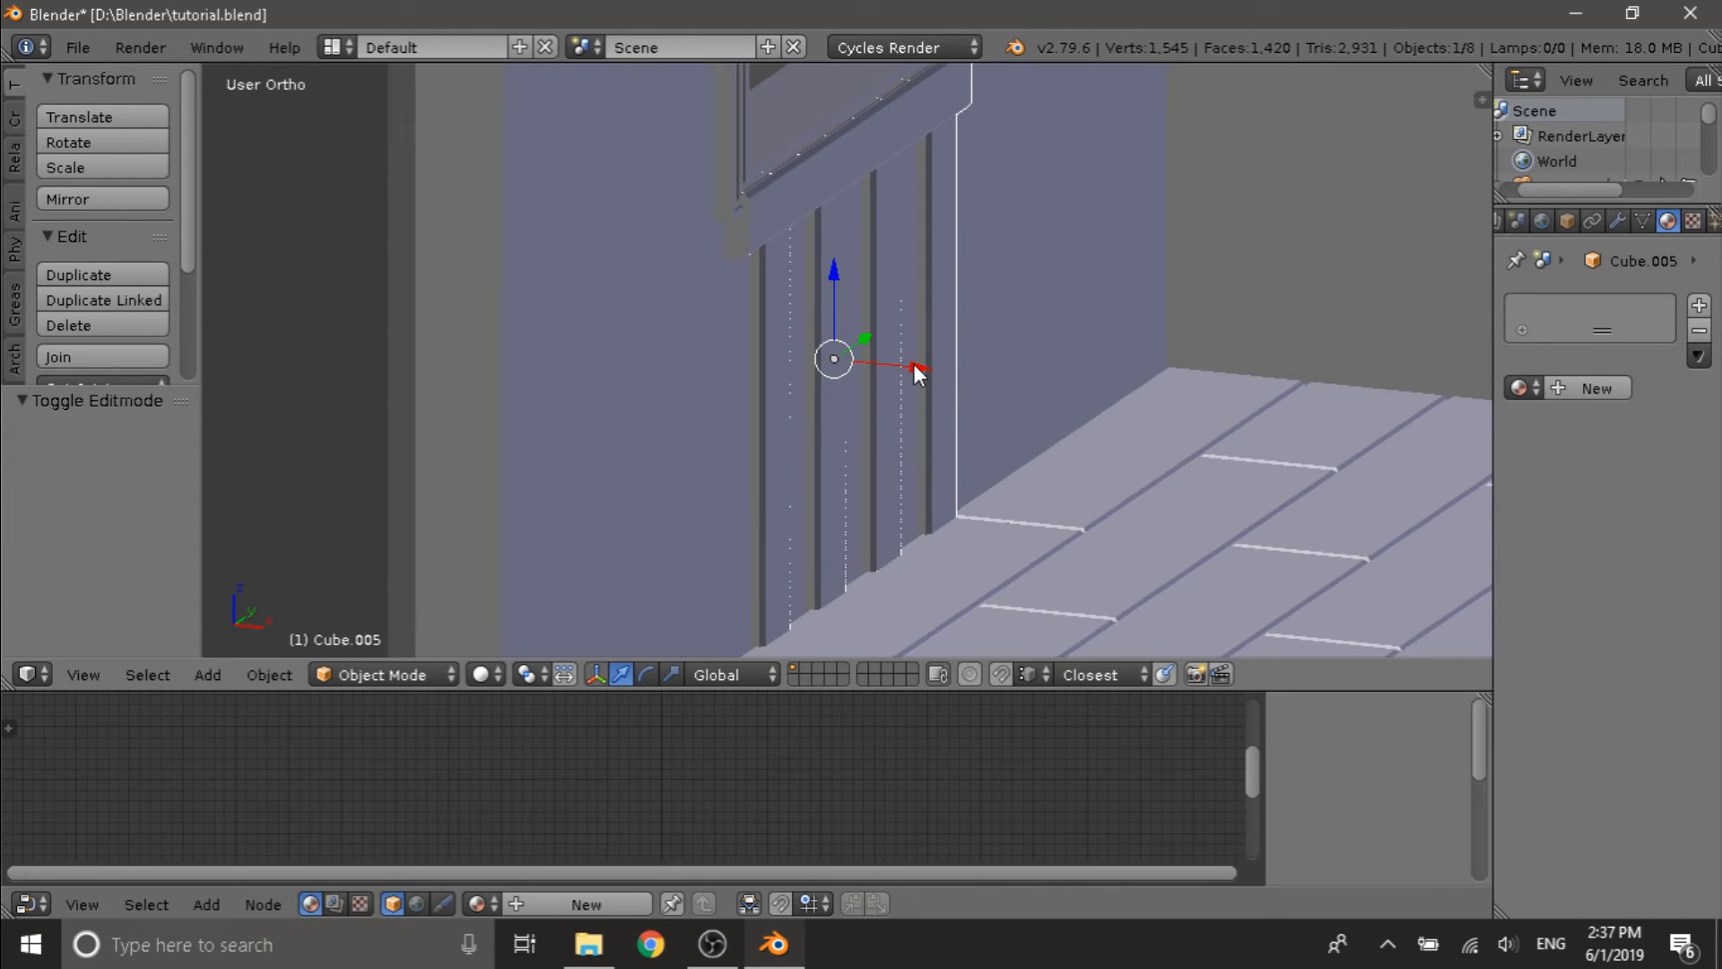
{"action": "left_click", "coordinate": [913, 363]}
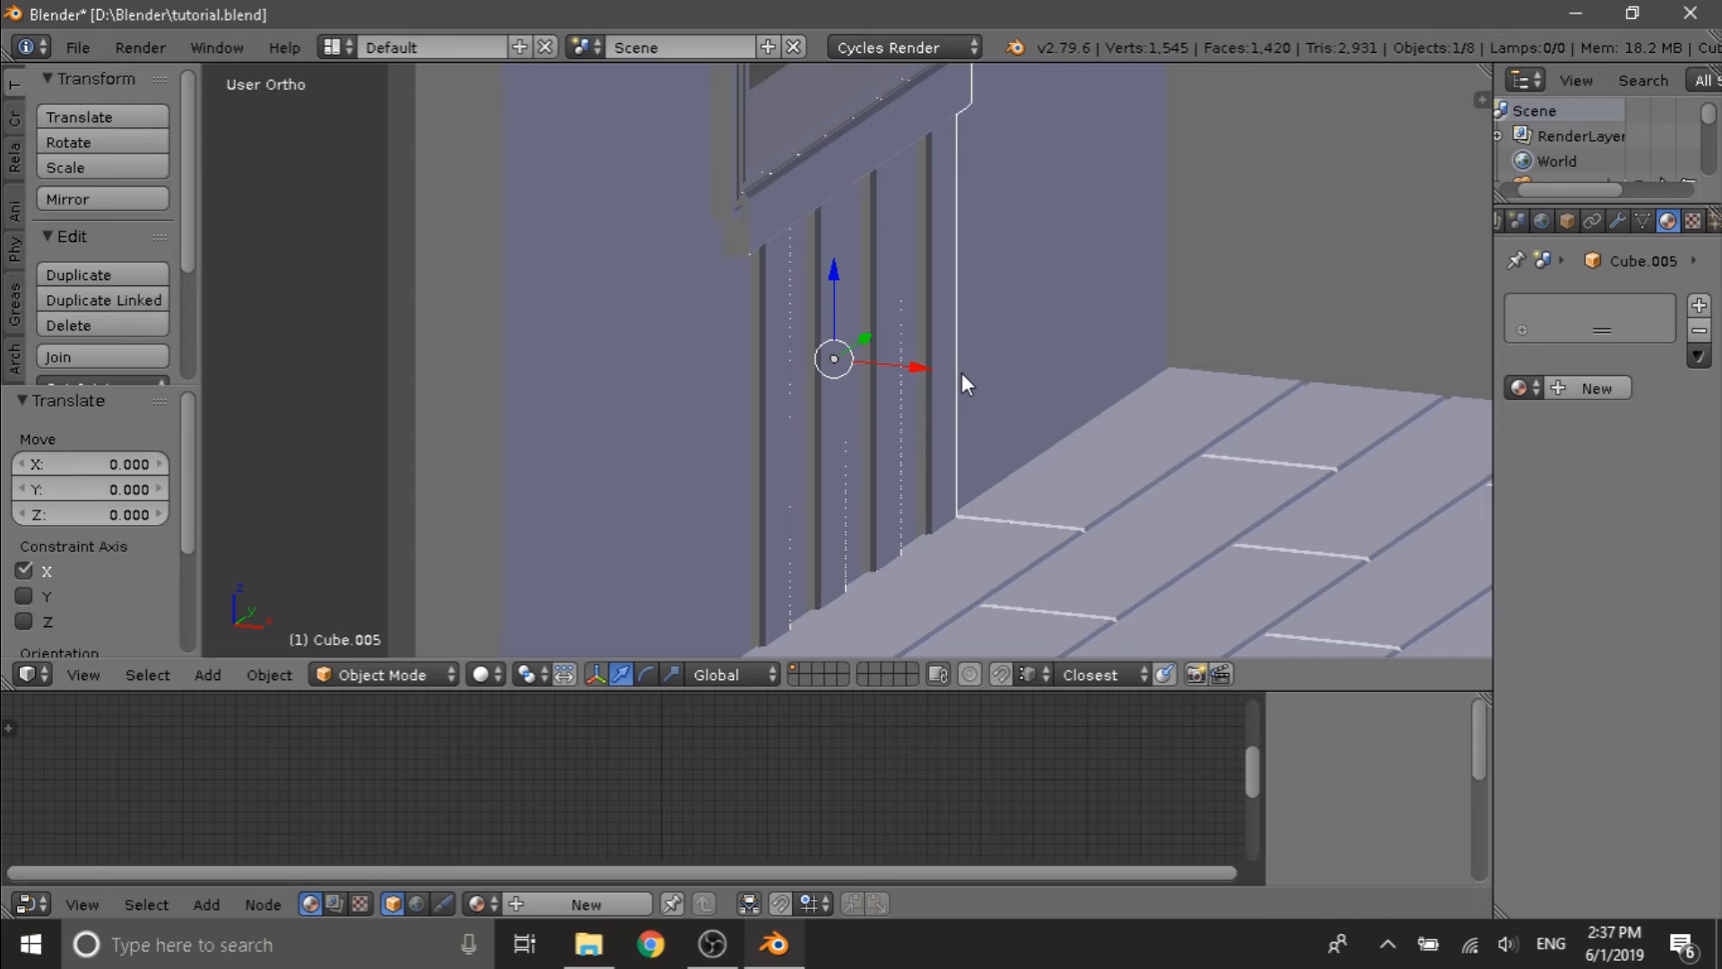
{"action": "middle_click_drag", "start_coordinate": [962, 373], "coordinate": [912, 353]}
{"action": "middle_click_drag", "start_coordinate": [745, 342], "coordinate": [885, 363]}
{"action": "left_click_drag", "start_coordinate": [884, 364], "coordinate": [891, 364]}
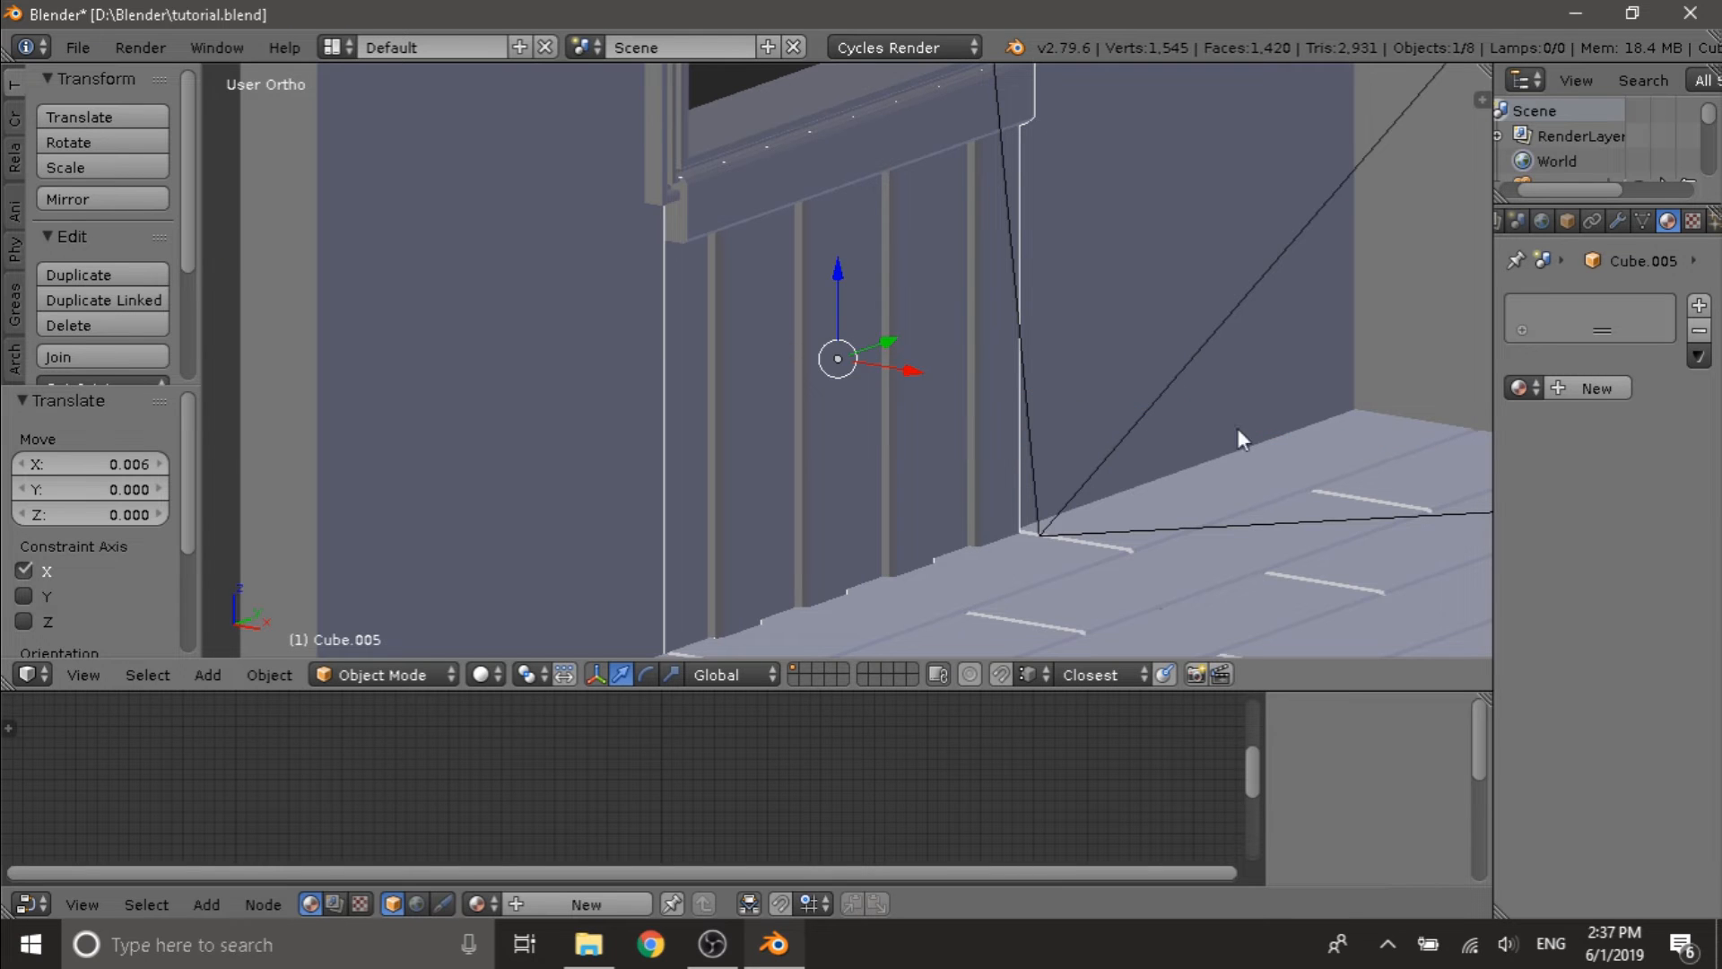
- Duplicate the slatted panel and move the copy about -1.317 along Y to the outer end of the window wall
{"action": "mouse_move", "coordinate": [913, 359]}
{"action": "middle_mouse_down"}
{"action": "mouse_move", "coordinate": [893, 367]}
{"action": "mouse_move", "coordinate": [906, 359]}
{"action": "middle_mouse_up"}
{"action": "key", "text": "shift+d"}
{"action": "right_click", "coordinate": [894, 368]}
{"action": "key", "text": "g"}
{"action": "key", "text": "y"}
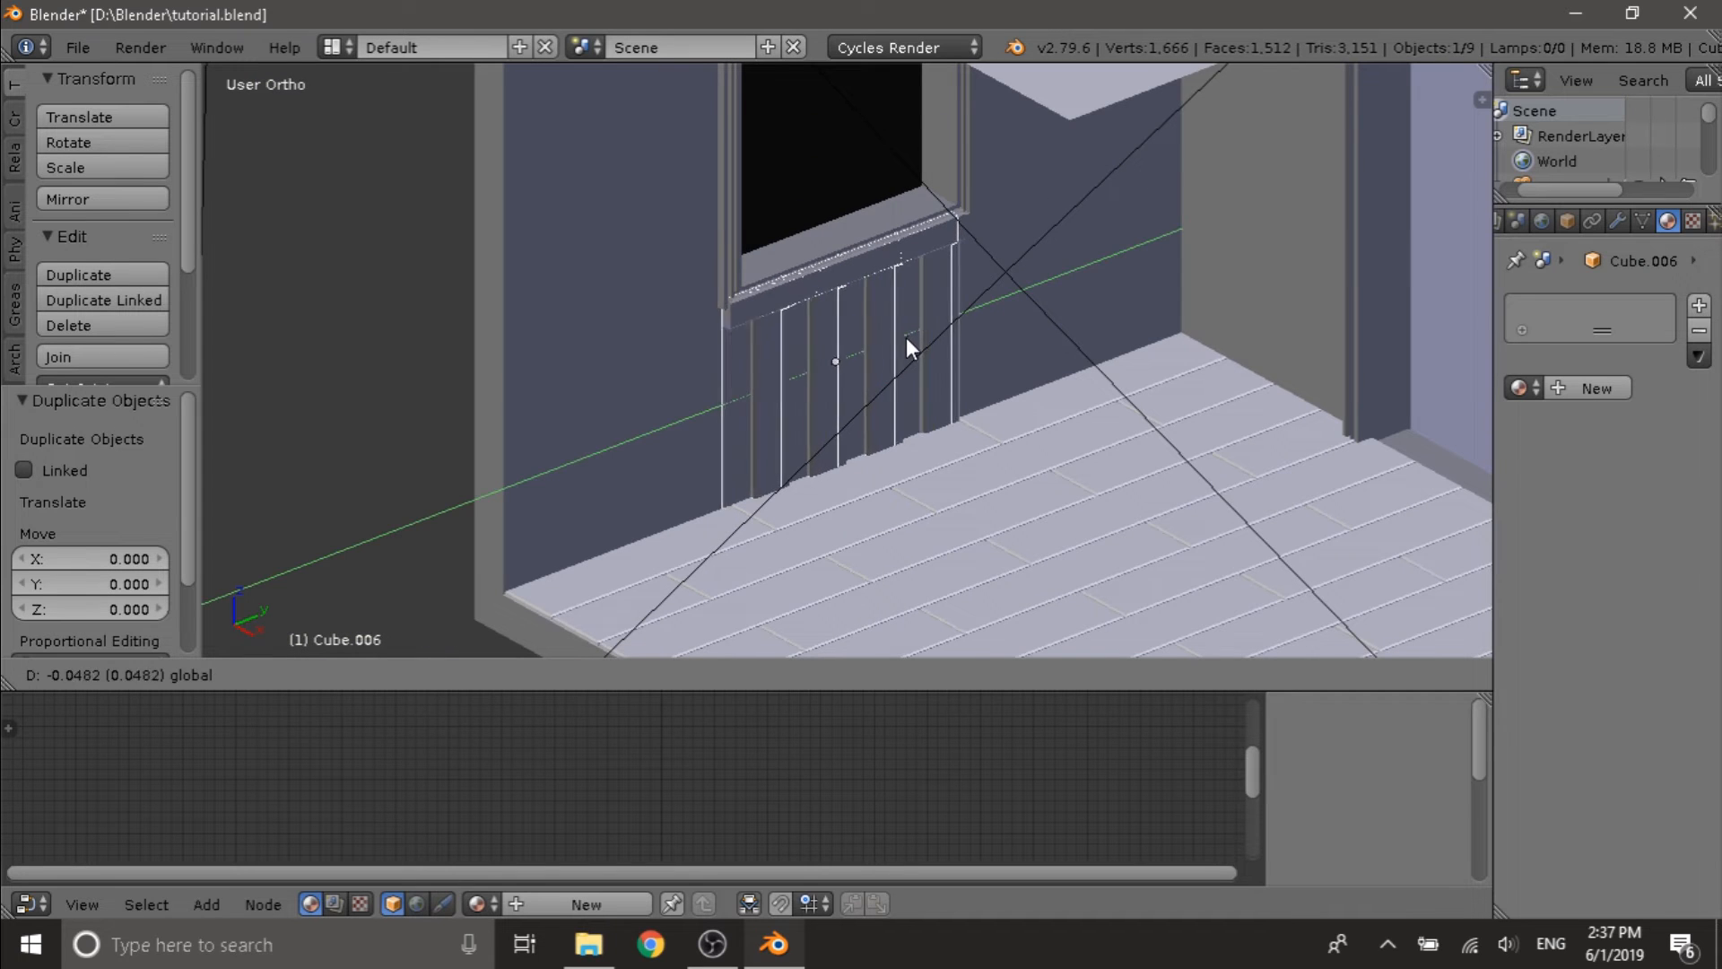
{"action": "right_click", "coordinate": [498, 321]}
{"action": "left_click_drag", "start_coordinate": [908, 331], "coordinate": [491, 363]}
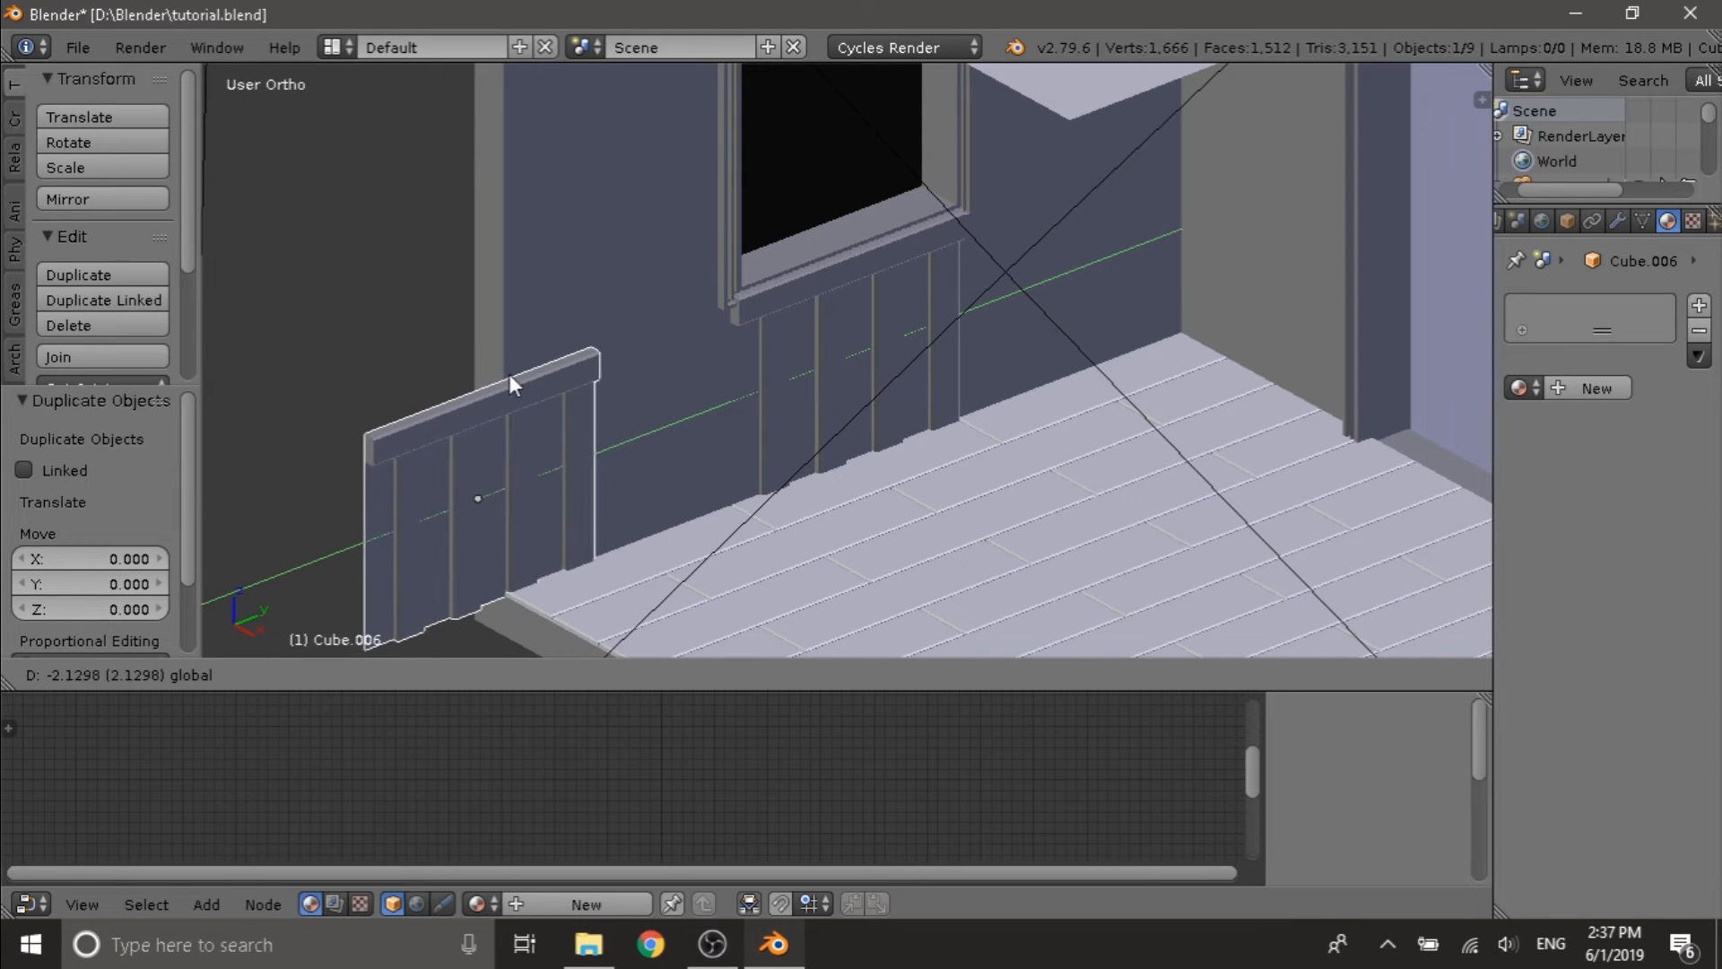
{"action": "key", "text": "ctrl"}
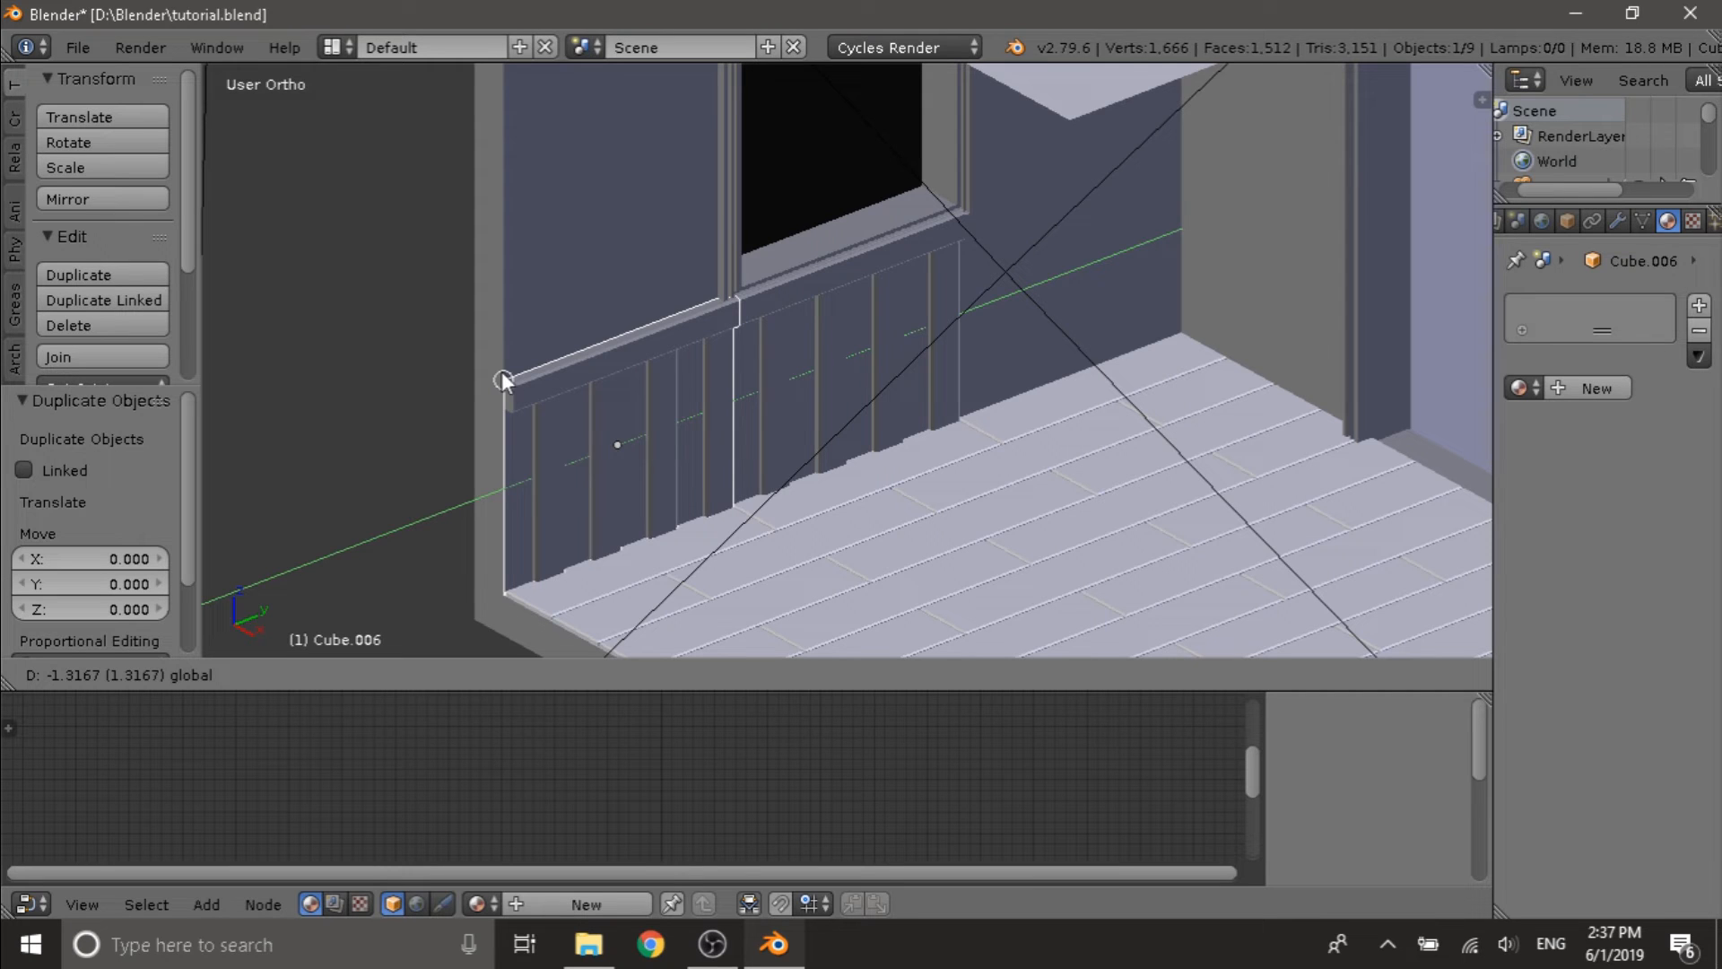
{"action": "left_click", "coordinate": [503, 379]}
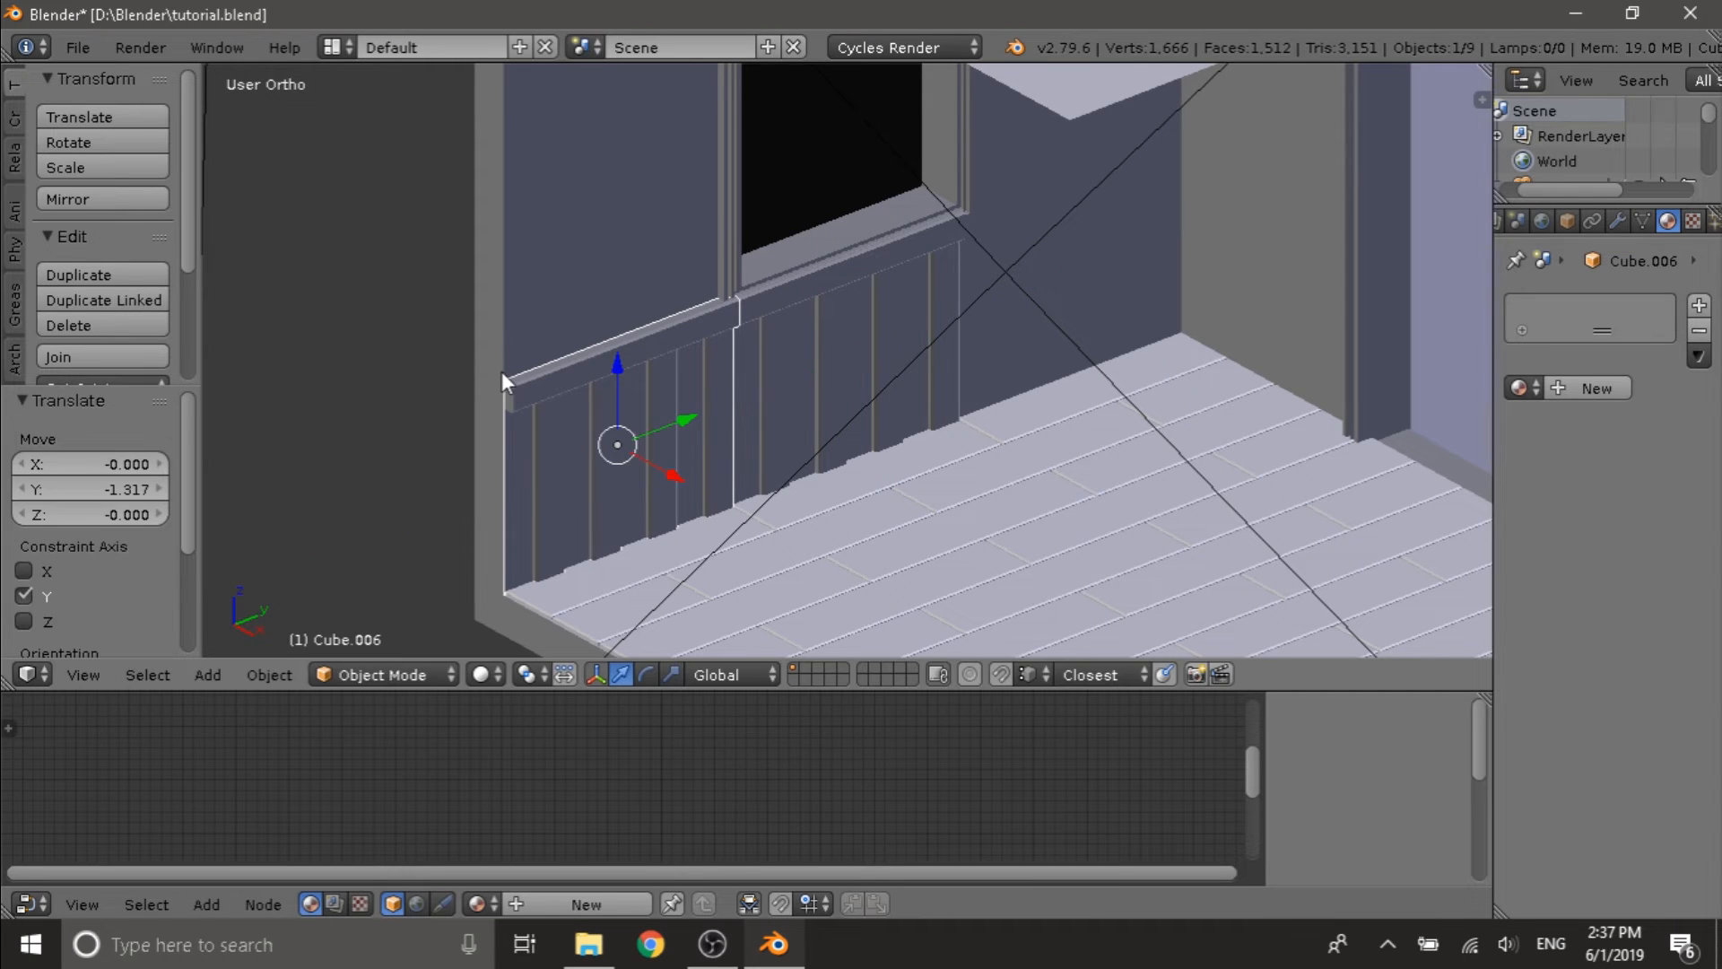
- Duplicate the end panel and move the copy along Y, about 2.291 plus 0.343, to the inner room corner
{"action": "mouse_move", "coordinate": [793, 375]}
{"action": "middle_mouse_down"}
{"action": "mouse_move", "coordinate": [782, 393]}
{"action": "mouse_move", "coordinate": [793, 376]}
{"action": "middle_mouse_up"}
{"action": "middle_click_drag", "start_coordinate": [1204, 243], "coordinate": [776, 373]}
{"action": "scroll", "coordinate": [739, 364], "scroll_direction": "up", "scroll_amount": 3}
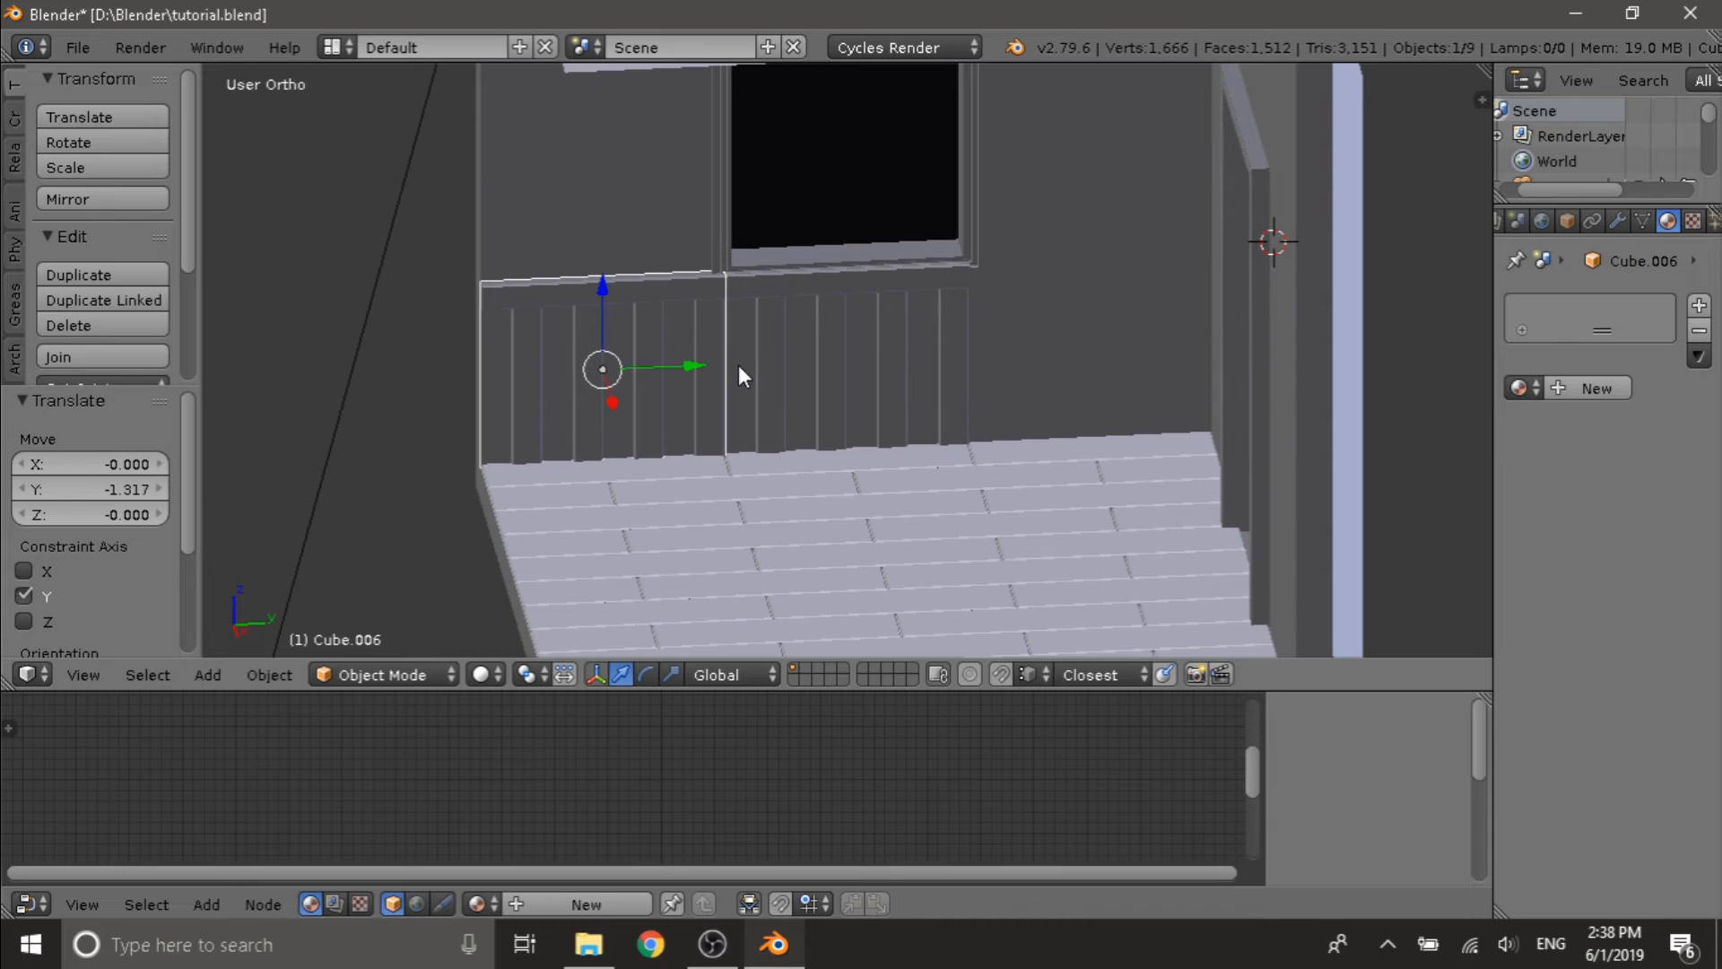
{"action": "key", "text": "shift+d"}
{"action": "right_click", "coordinate": [705, 366]}
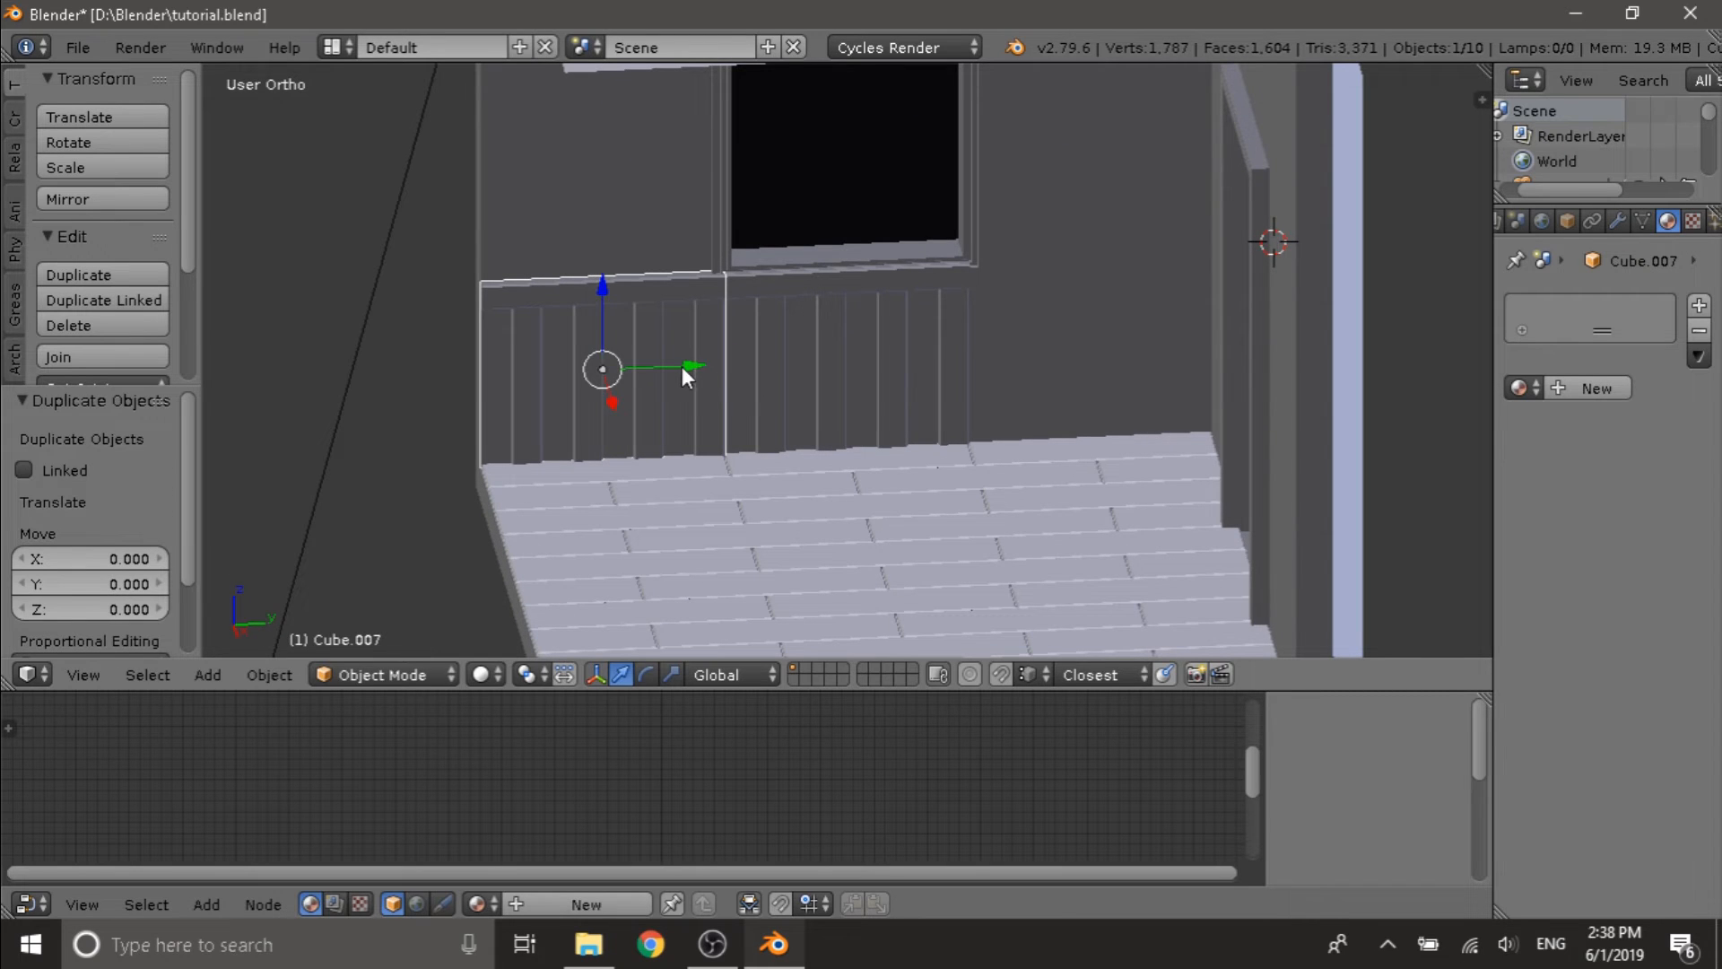
{"action": "left_click_drag", "start_coordinate": [681, 366], "coordinate": [1101, 250]}
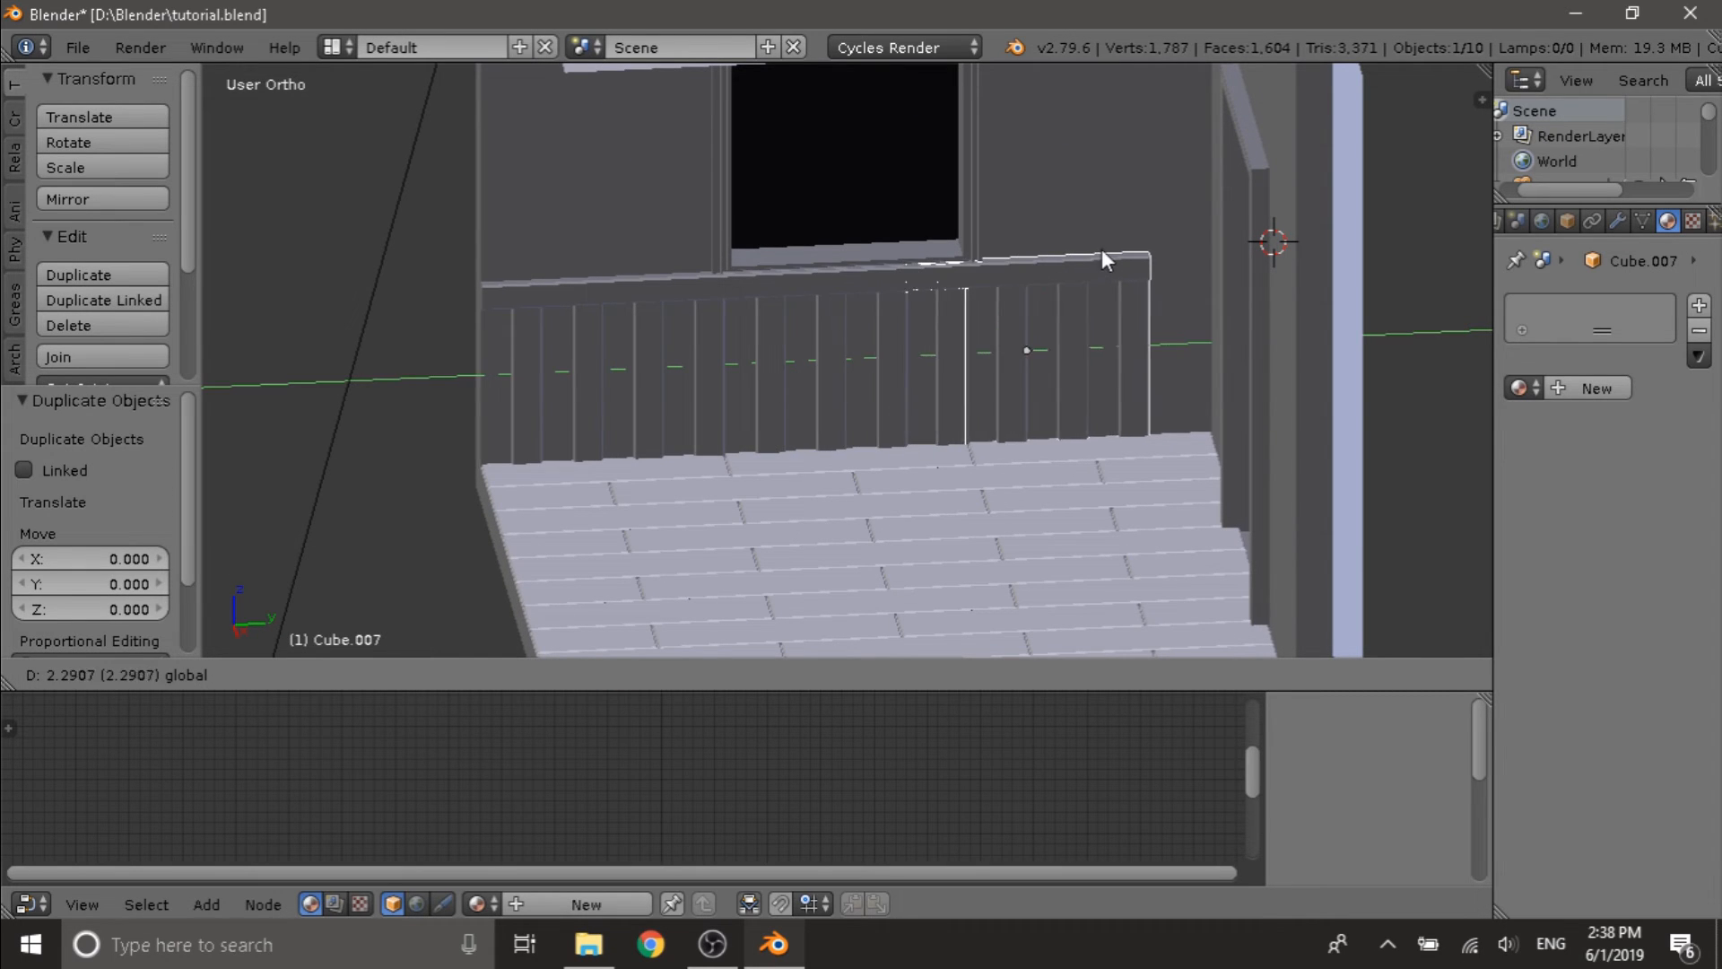
{"action": "middle_click_drag", "start_coordinate": [1101, 249], "coordinate": [1182, 245]}
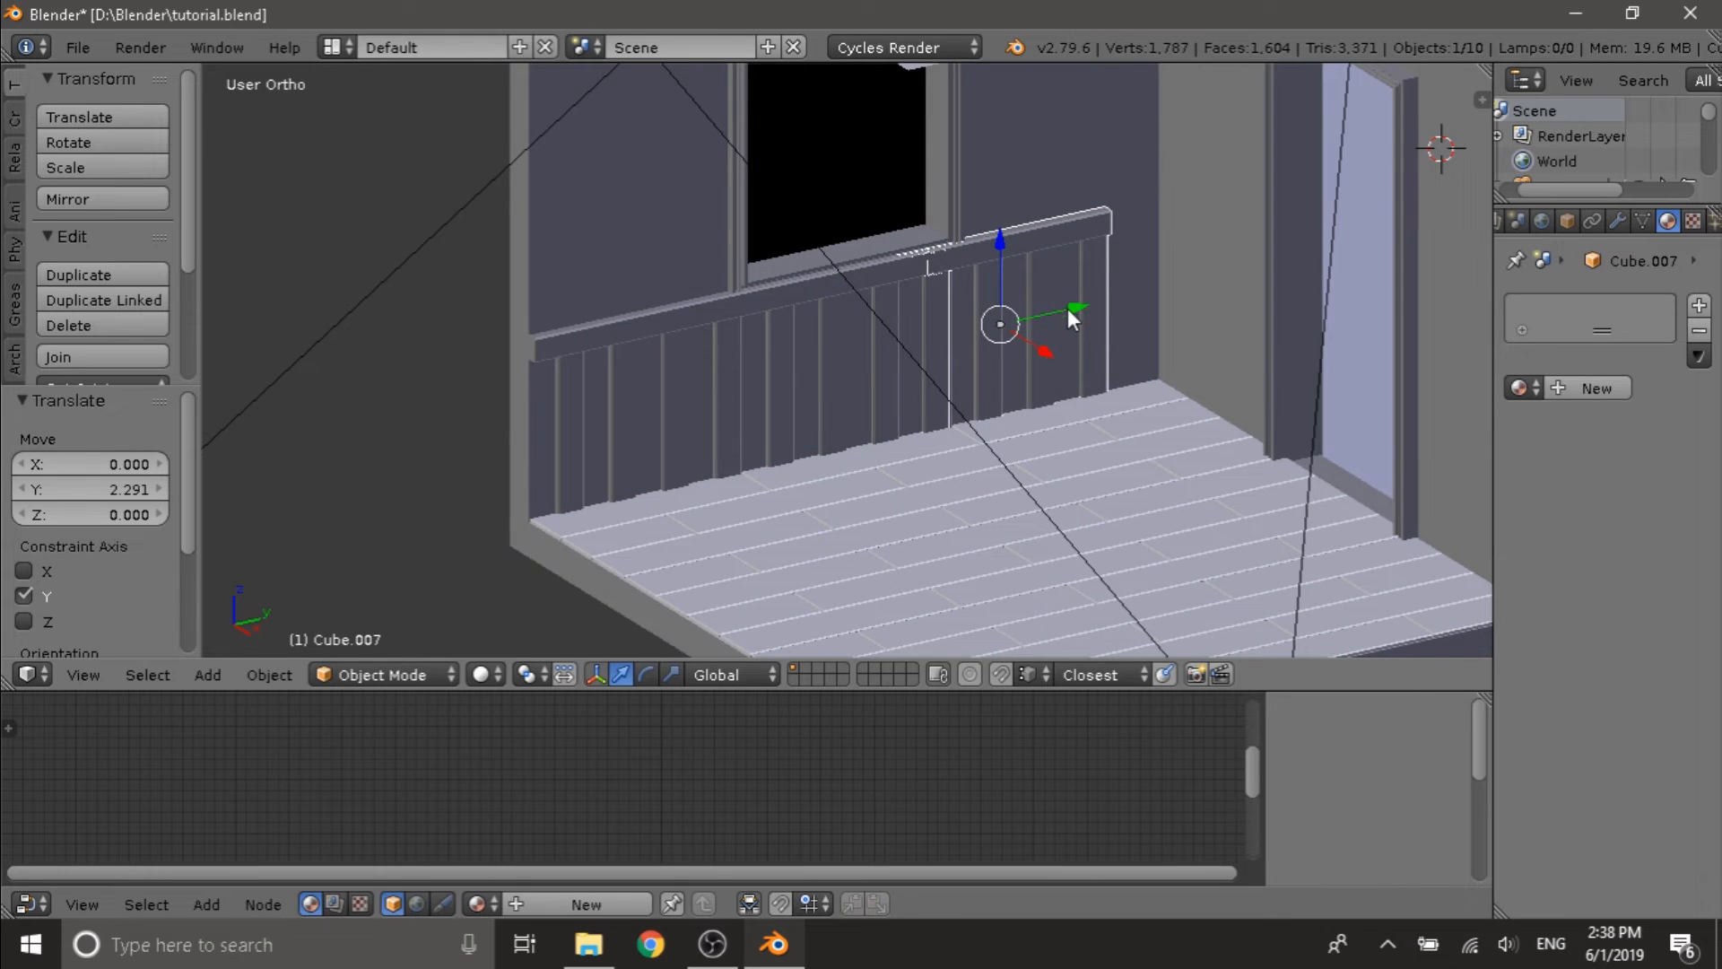
{"action": "left_click_drag", "start_coordinate": [1068, 308], "coordinate": [1170, 195]}
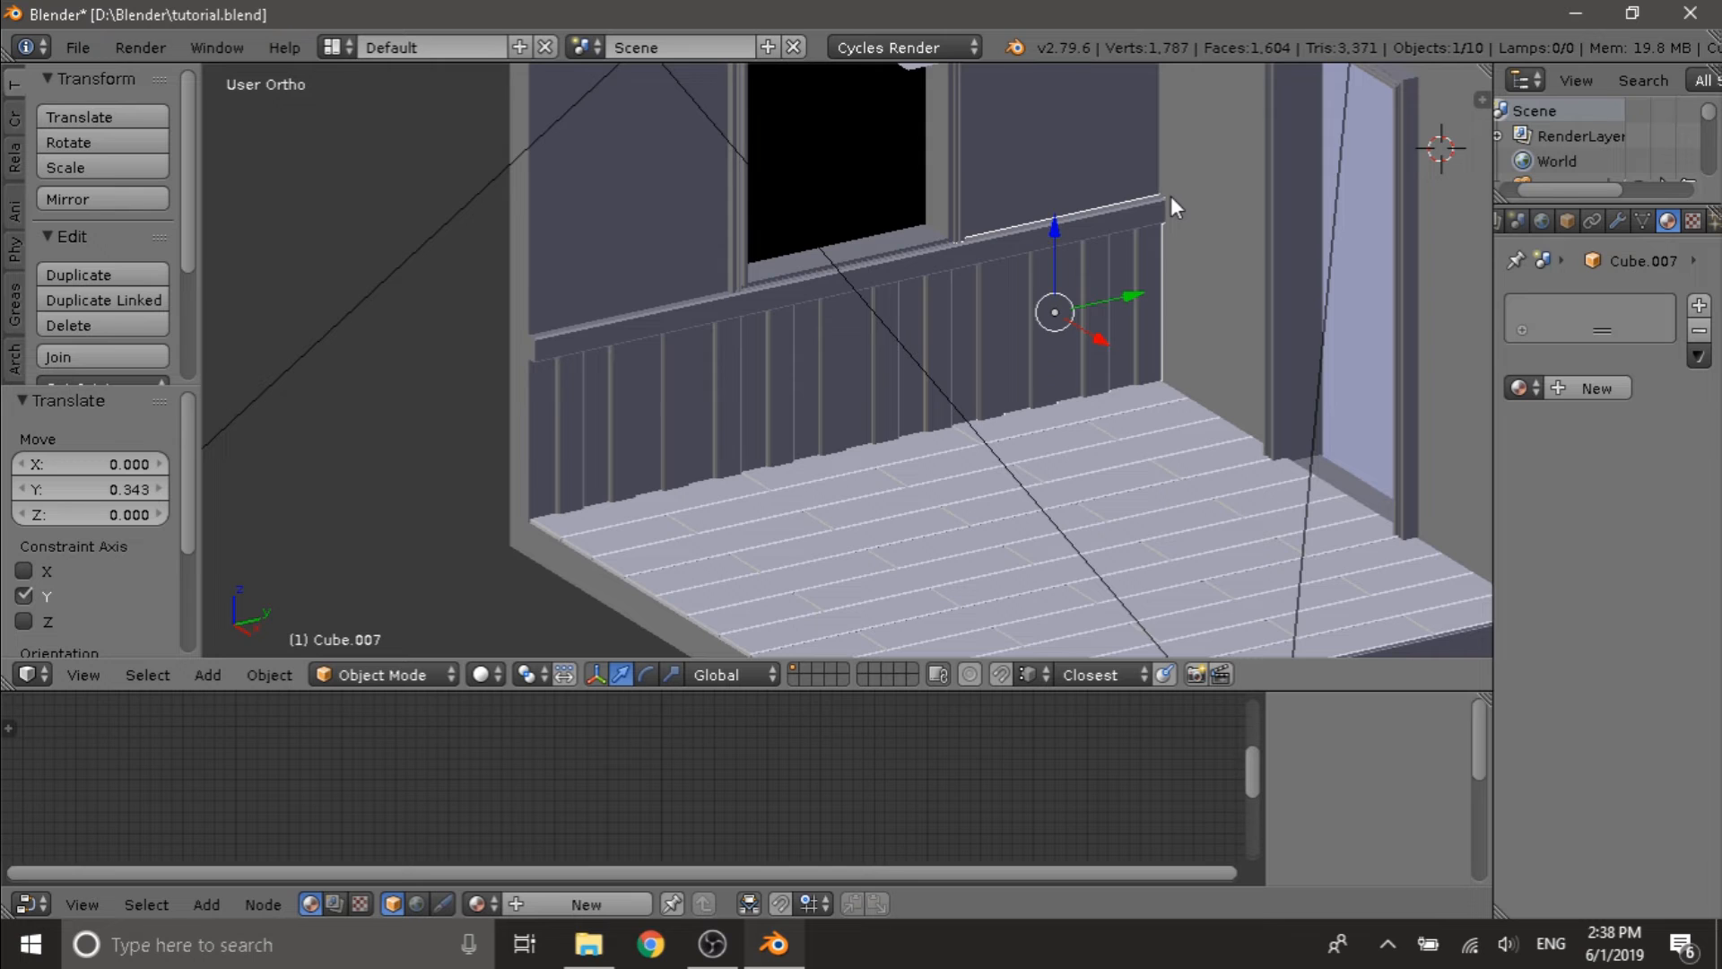
- Duplicate the corner panel in place and rotate the copy -90° about the Z axis
{"action": "middle_click_drag", "start_coordinate": [1171, 195], "coordinate": [1333, 339]}
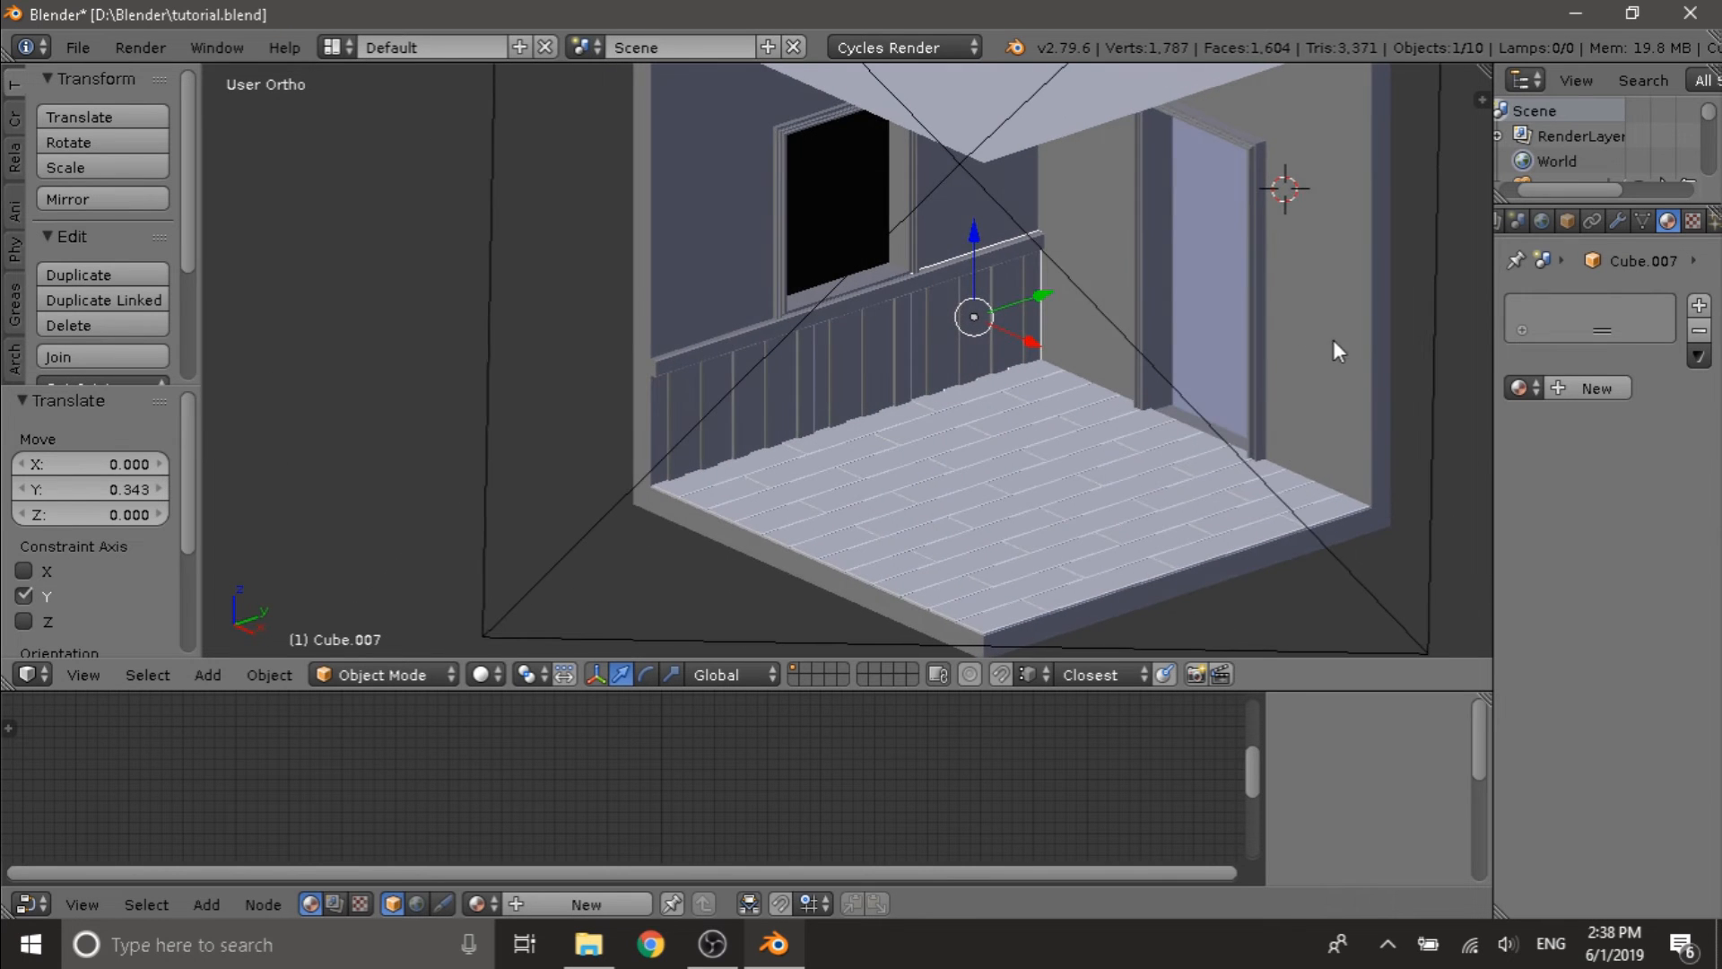
{"action": "key", "text": "shift+d"}
{"action": "right_click", "coordinate": [1139, 321]}
{"action": "key", "text": "r"}
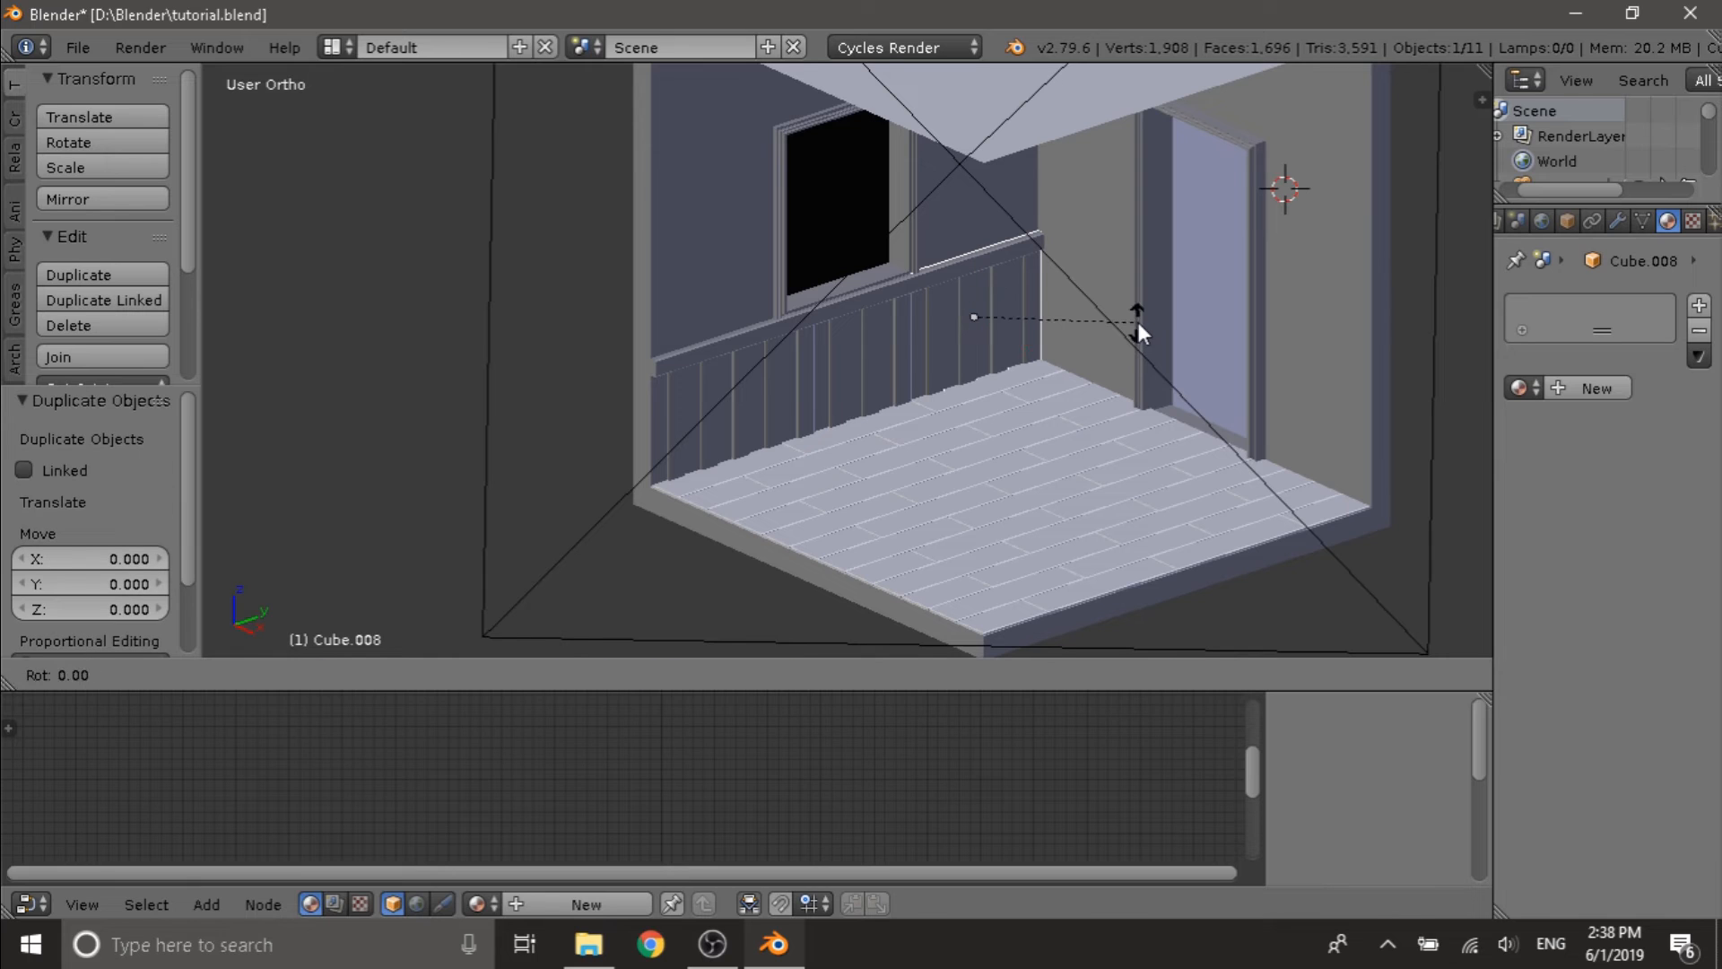
{"action": "type", "text": "z"}
{"action": "type", "text": "-90"}
{"action": "key", "text": "Return"}
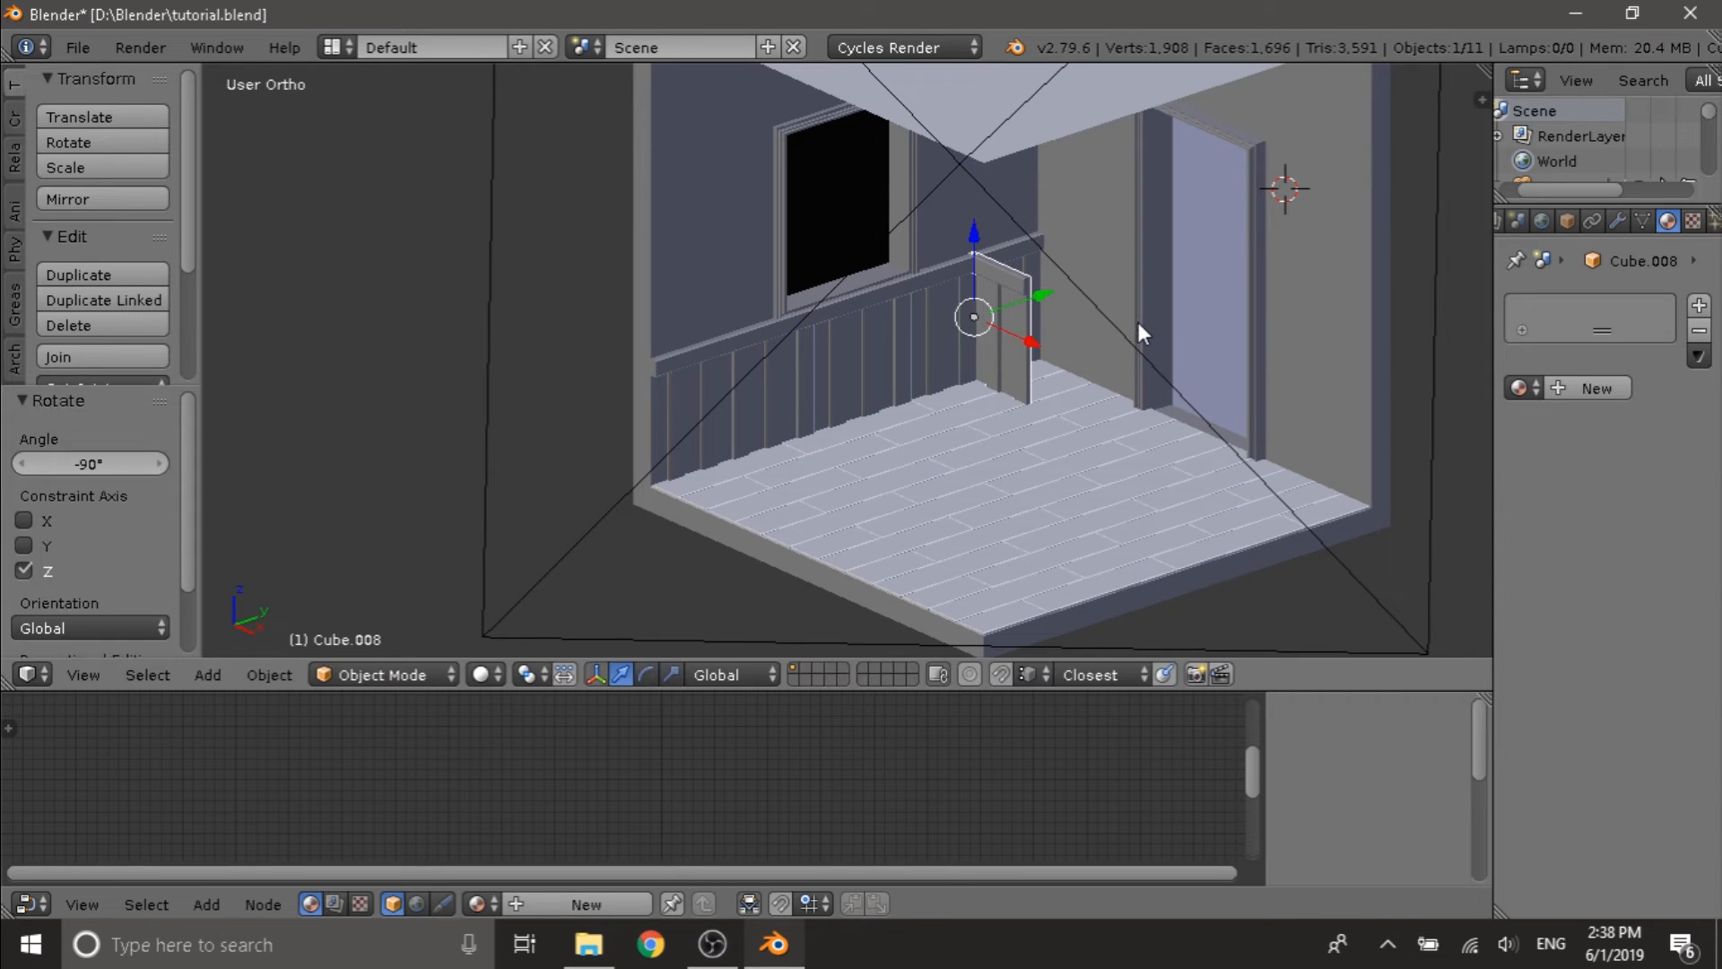
- Move the rotated panel about 0.652 along X and 0.656 along Y, onto the door wall between corner and door frame
{"action": "middle_click_drag", "start_coordinate": [1041, 336], "coordinate": [1026, 220]}
{"action": "left_click_drag", "start_coordinate": [1001, 336], "coordinate": [1121, 256]}
{"action": "middle_click_drag", "start_coordinate": [1121, 256], "coordinate": [1081, 301]}
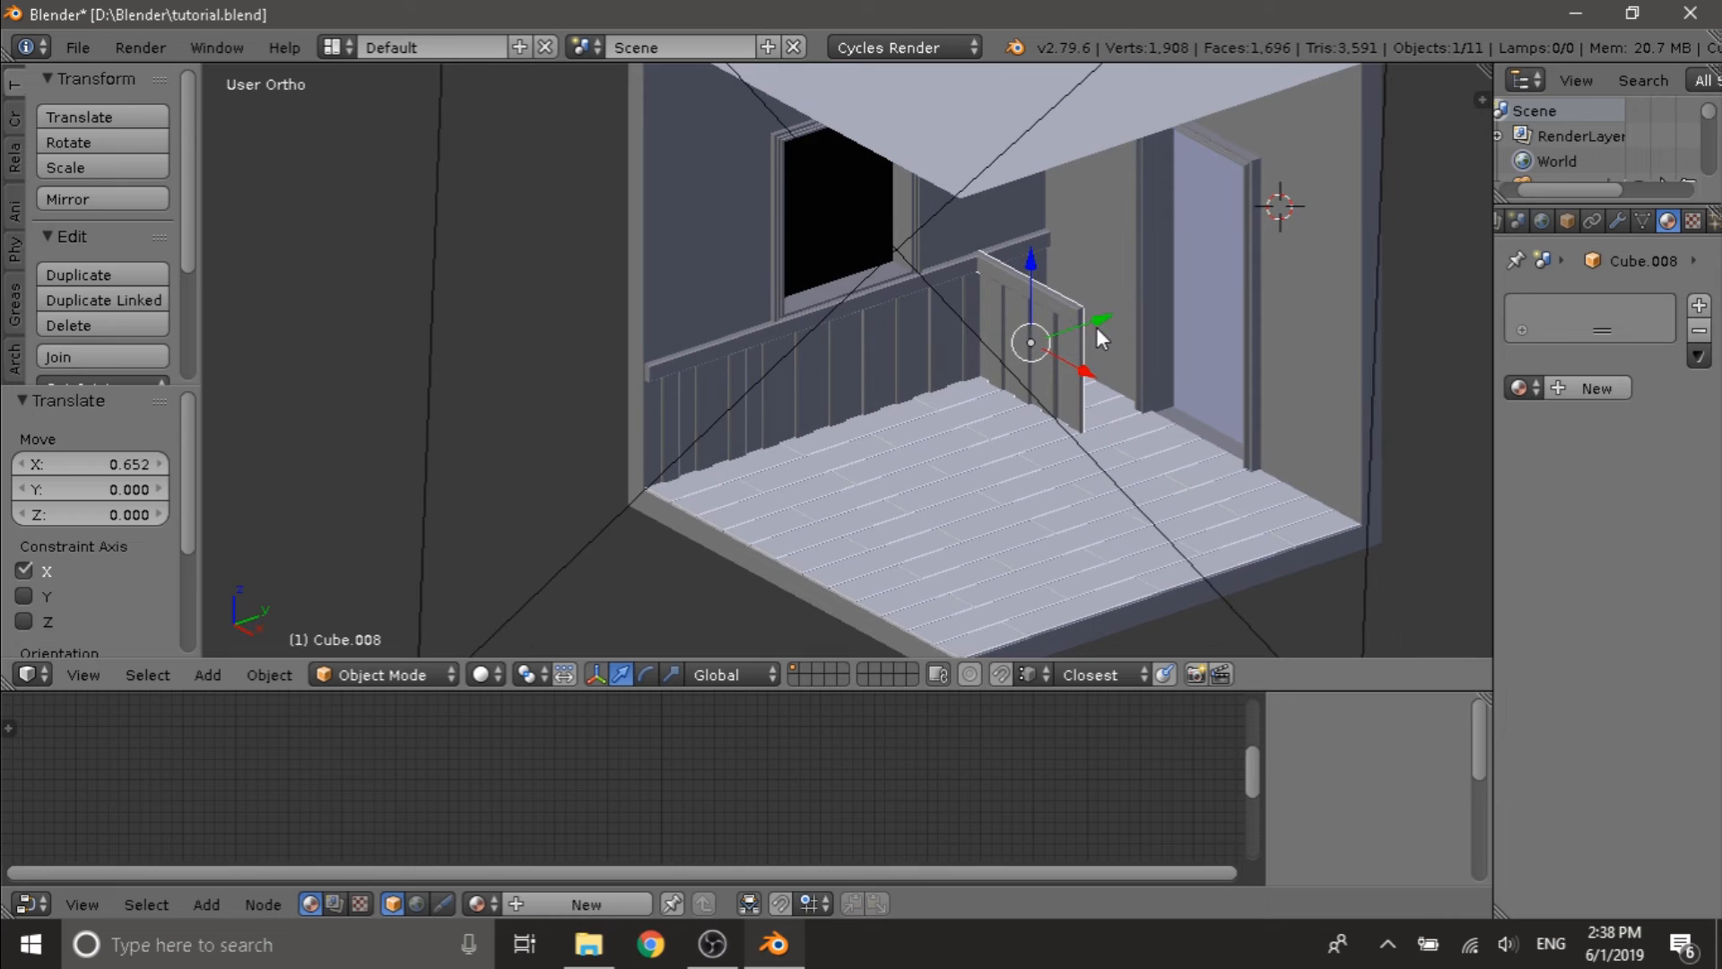
{"action": "left_click_drag", "start_coordinate": [1096, 326], "coordinate": [1144, 294]}
{"action": "middle_click_drag", "start_coordinate": [1145, 295], "coordinate": [1138, 260]}
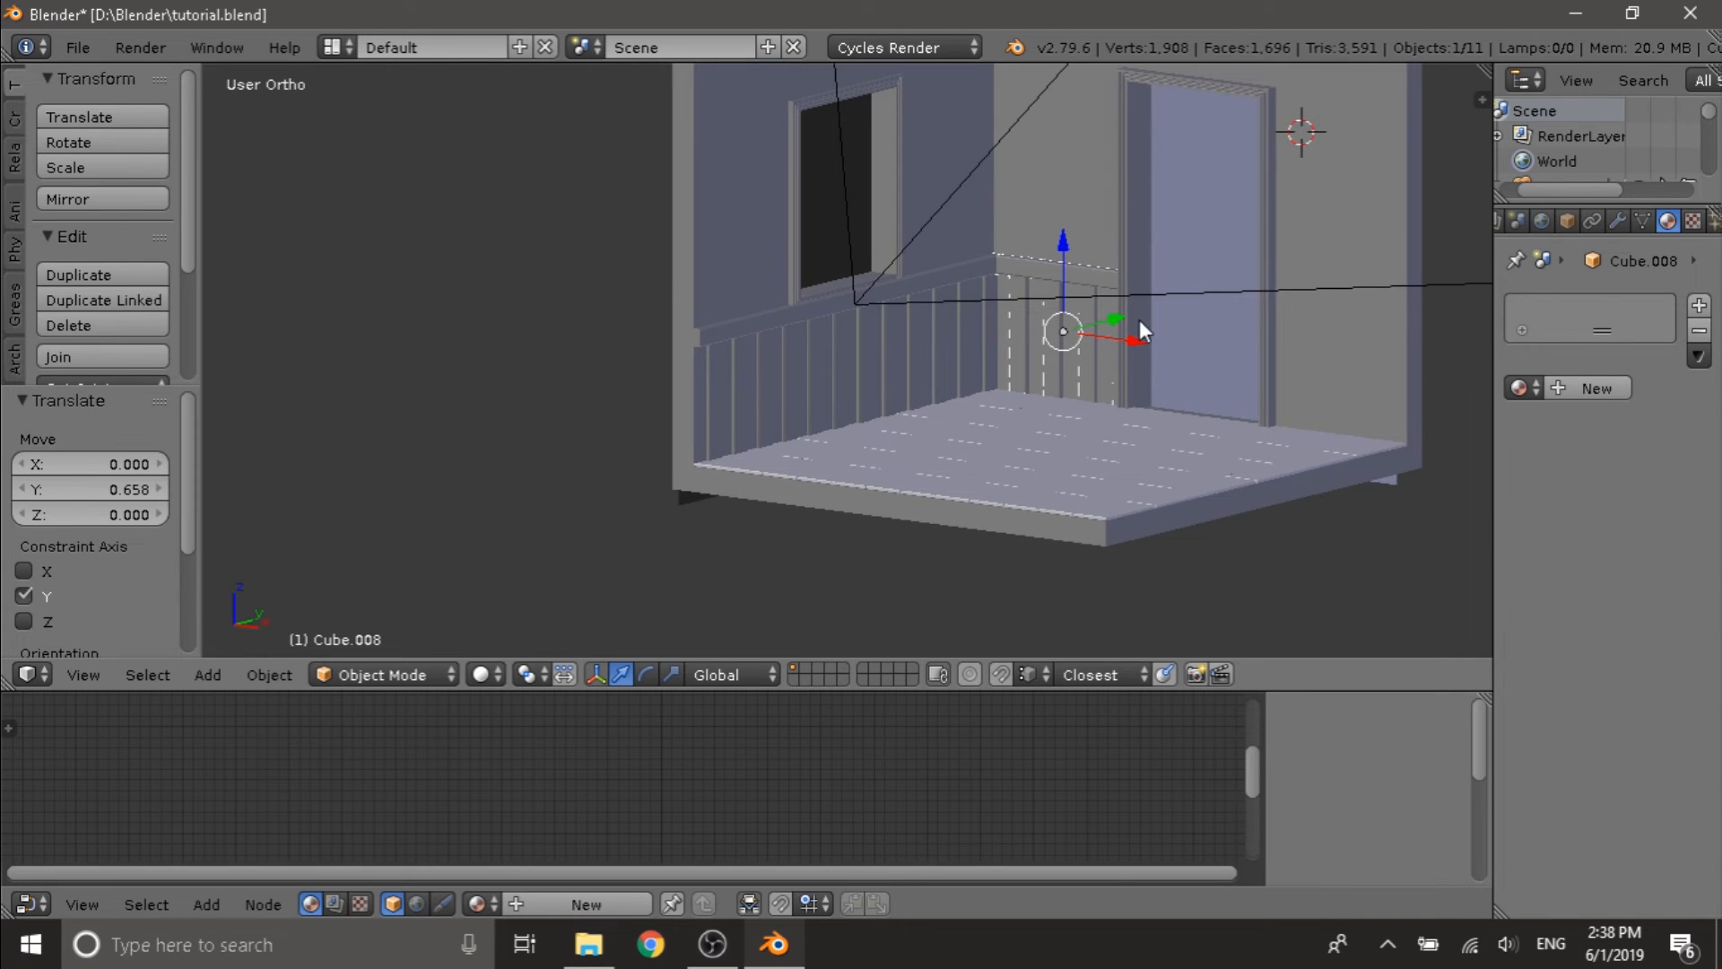
{"action": "mouse_move", "coordinate": [1139, 323]}
{"action": "middle_mouse_down"}
{"action": "mouse_move", "coordinate": [1116, 335]}
{"action": "mouse_move", "coordinate": [1143, 321]}
{"action": "middle_mouse_up"}
{"action": "scroll", "coordinate": [1142, 322], "scroll_direction": "up", "scroll_amount": 3}
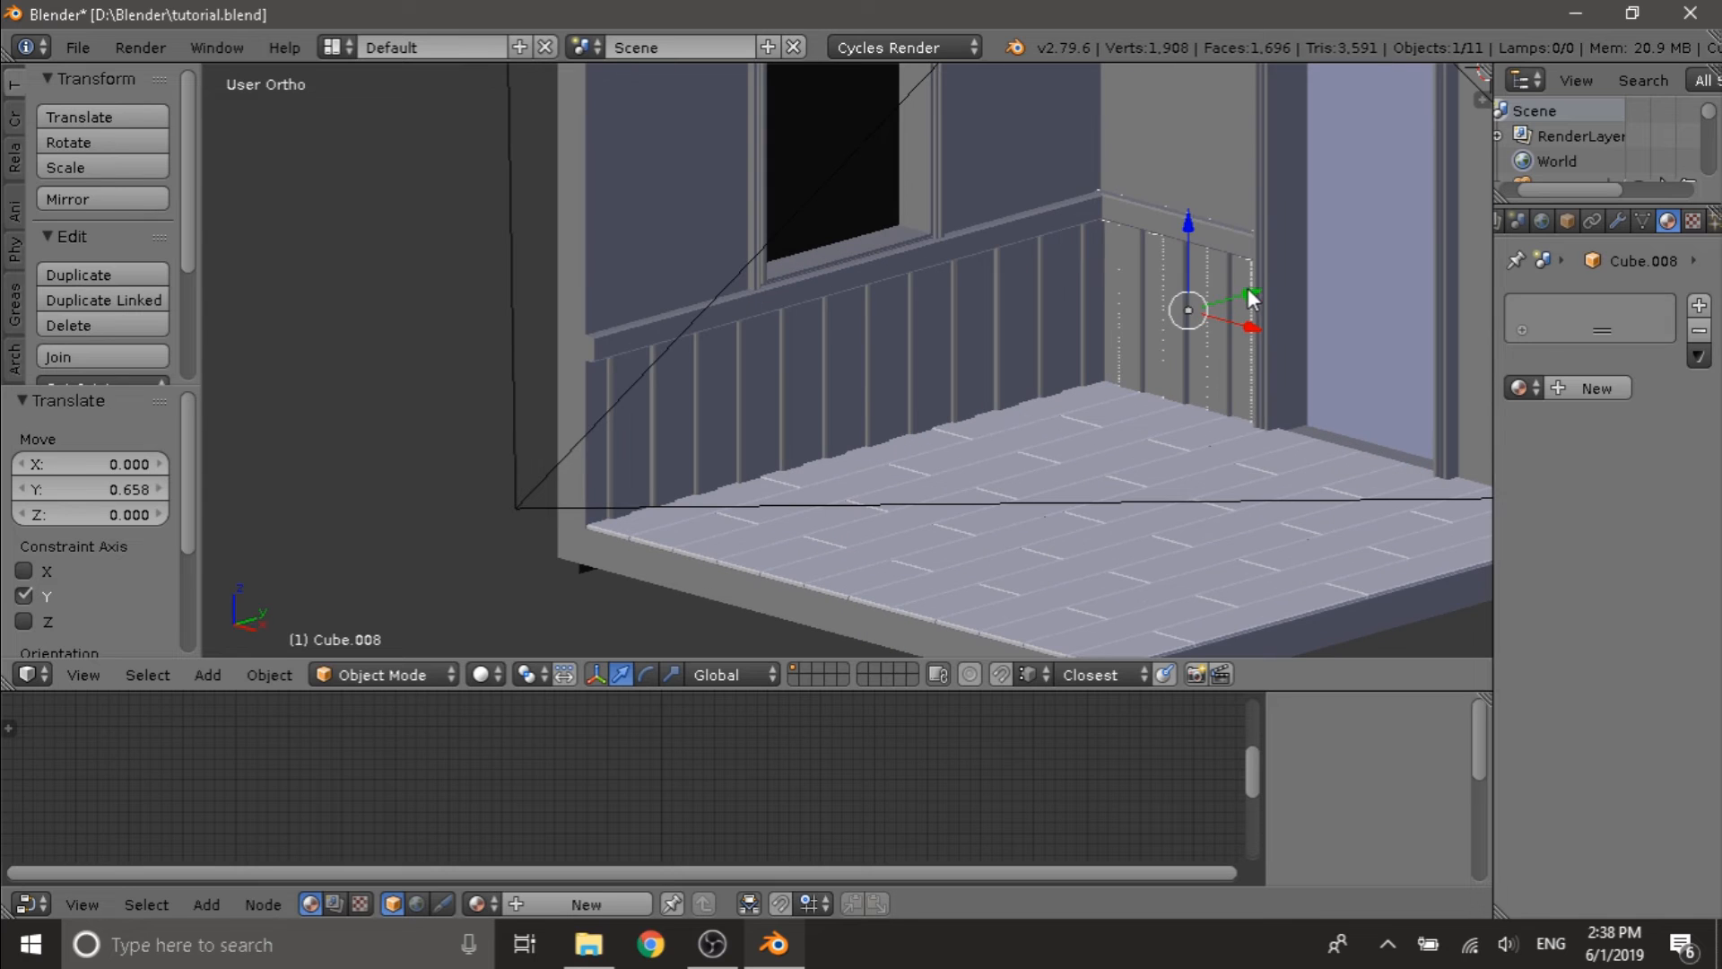
{"action": "left_click_drag", "start_coordinate": [1251, 298], "coordinate": [1246, 291]}
- Duplicate the door-wall panel, move the copy 2.633 along X to the far side of the door, and clear the selection
{"action": "middle_click_drag", "start_coordinate": [1197, 278], "coordinate": [1252, 273]}
{"action": "scroll", "coordinate": [1252, 272], "scroll_direction": "down", "scroll_amount": 2}
{"action": "middle_click_drag", "start_coordinate": [1107, 311], "coordinate": [1101, 324]}
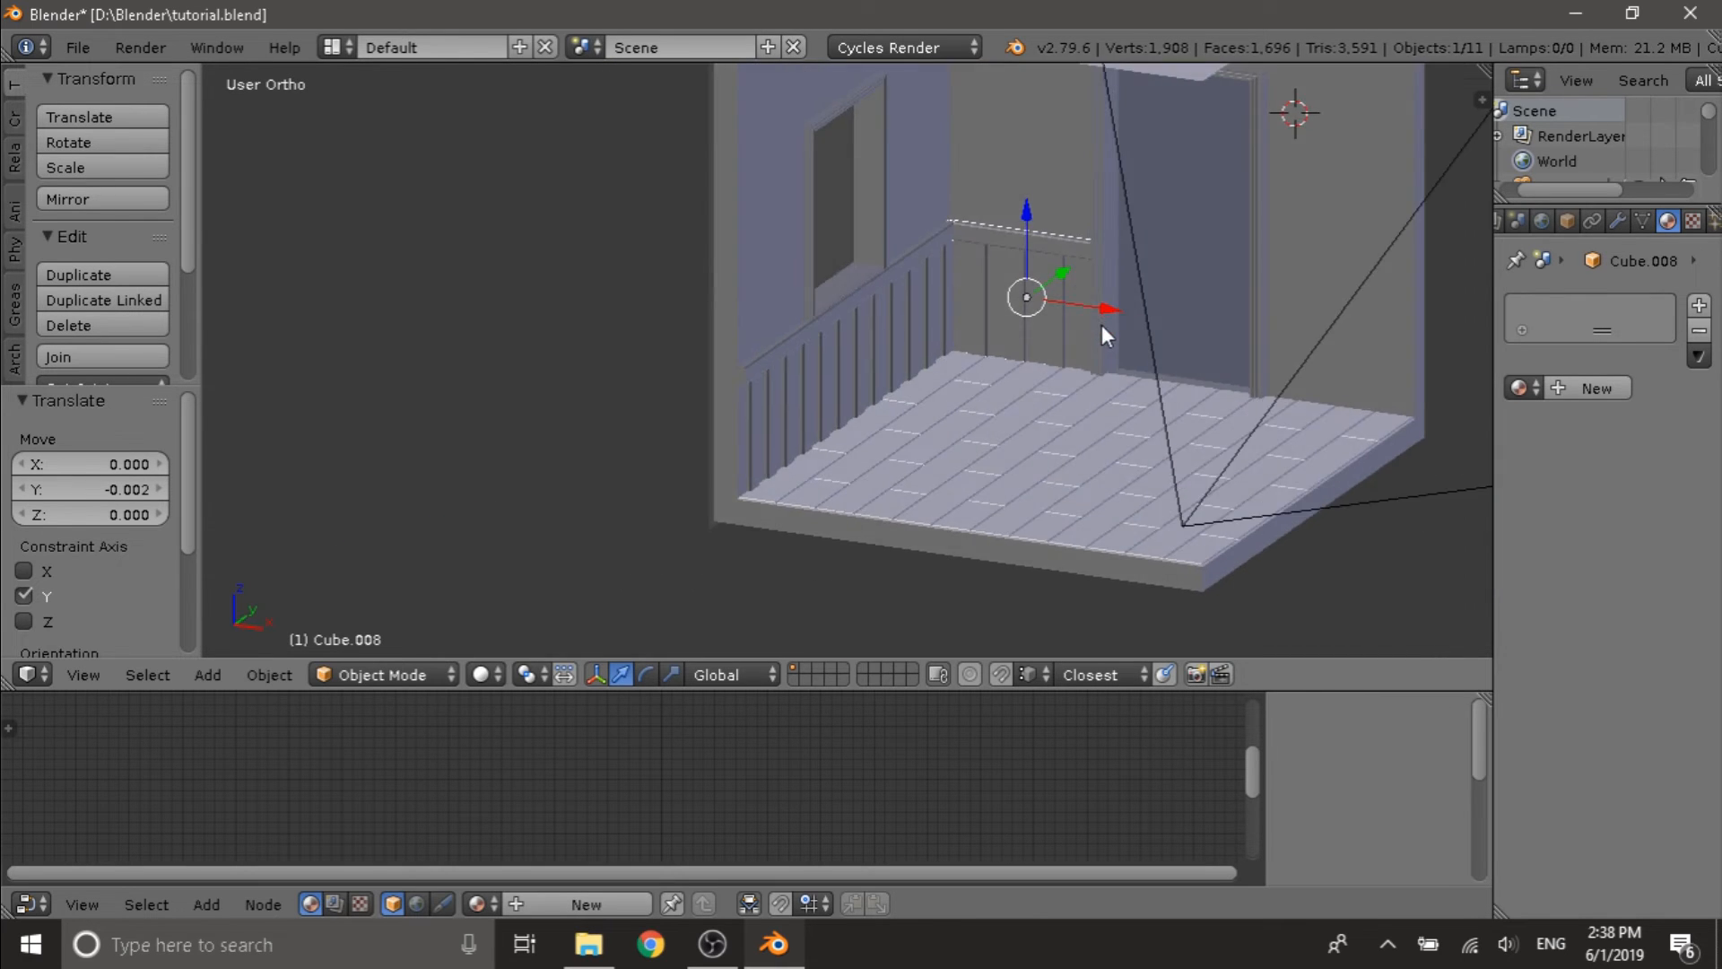
{"action": "key", "text": "shift+d"}
{"action": "right_click", "coordinate": [1143, 320]}
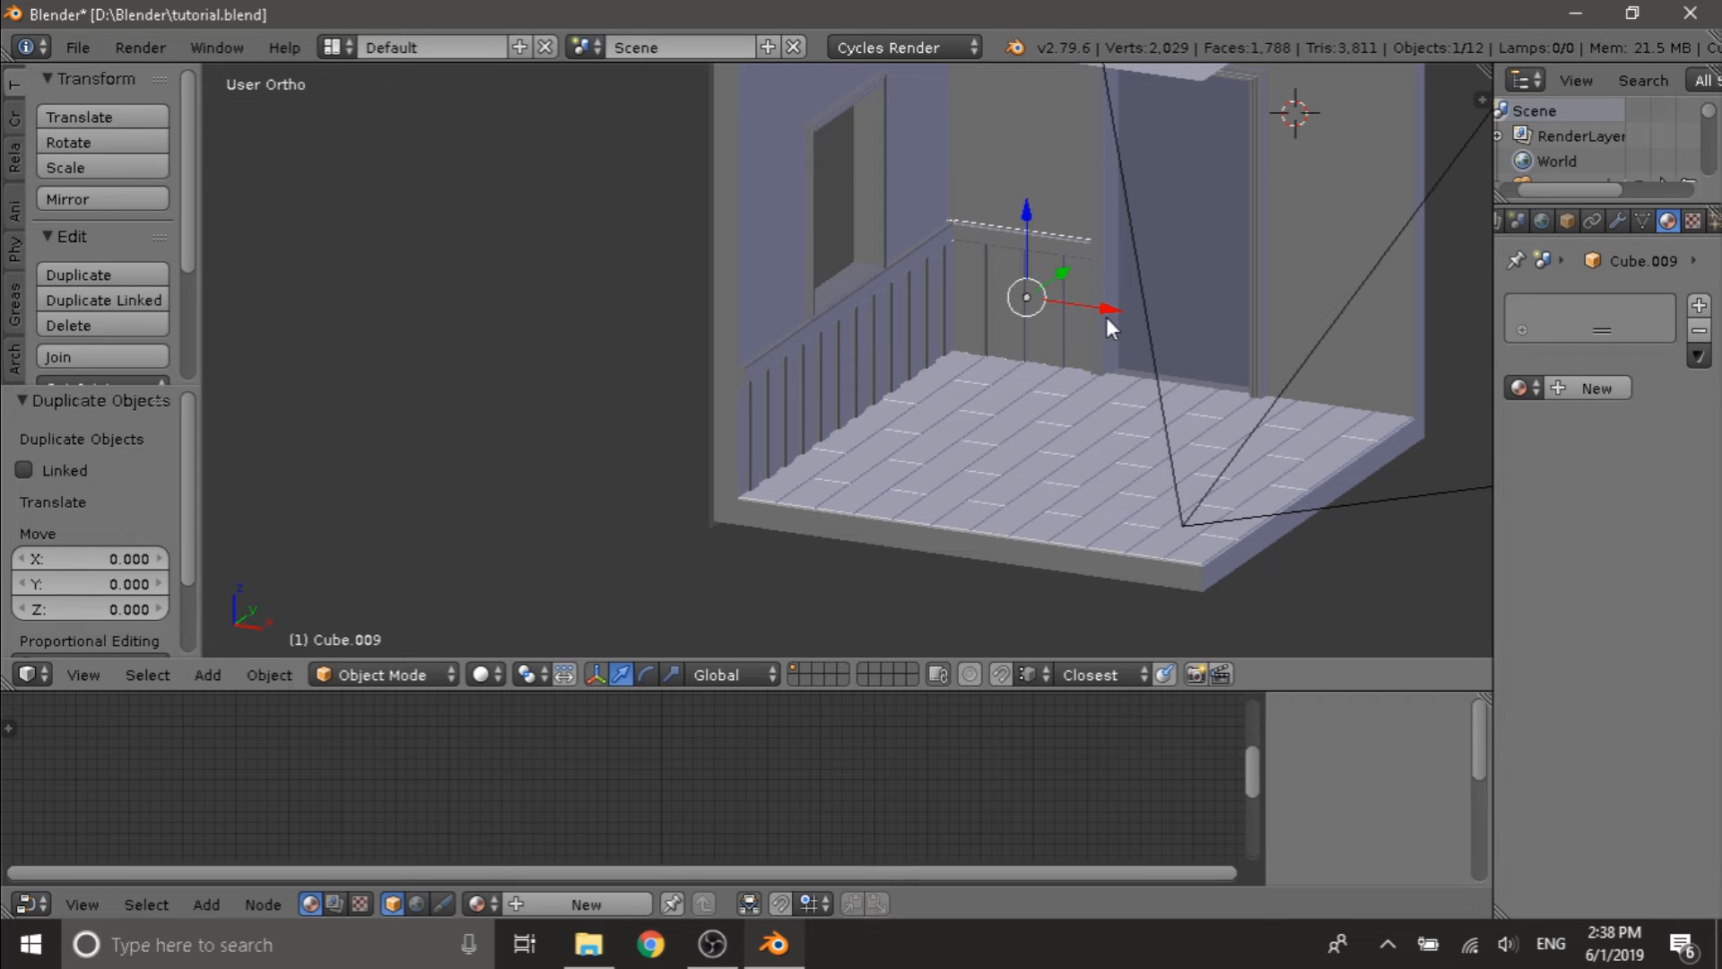
{"action": "key", "text": "g"}
{"action": "key", "text": "x"}
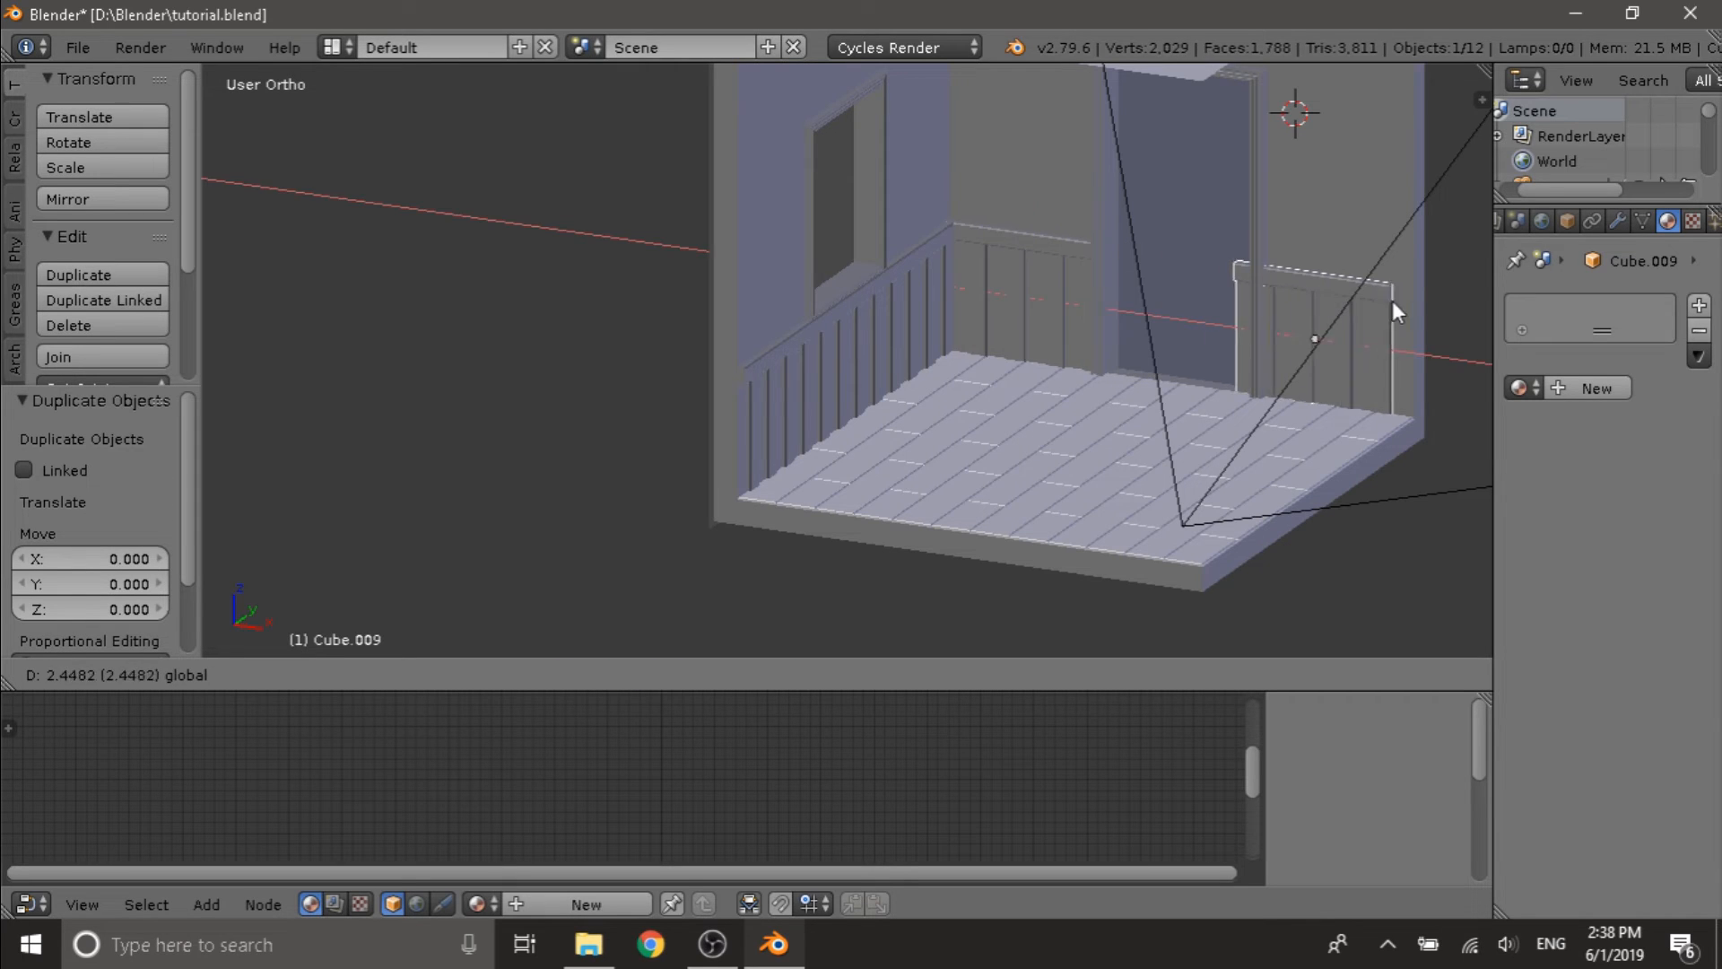
{"action": "left_click", "coordinate": [1418, 286]}
{"action": "middle_click_drag", "start_coordinate": [1418, 285], "coordinate": [1342, 303]}
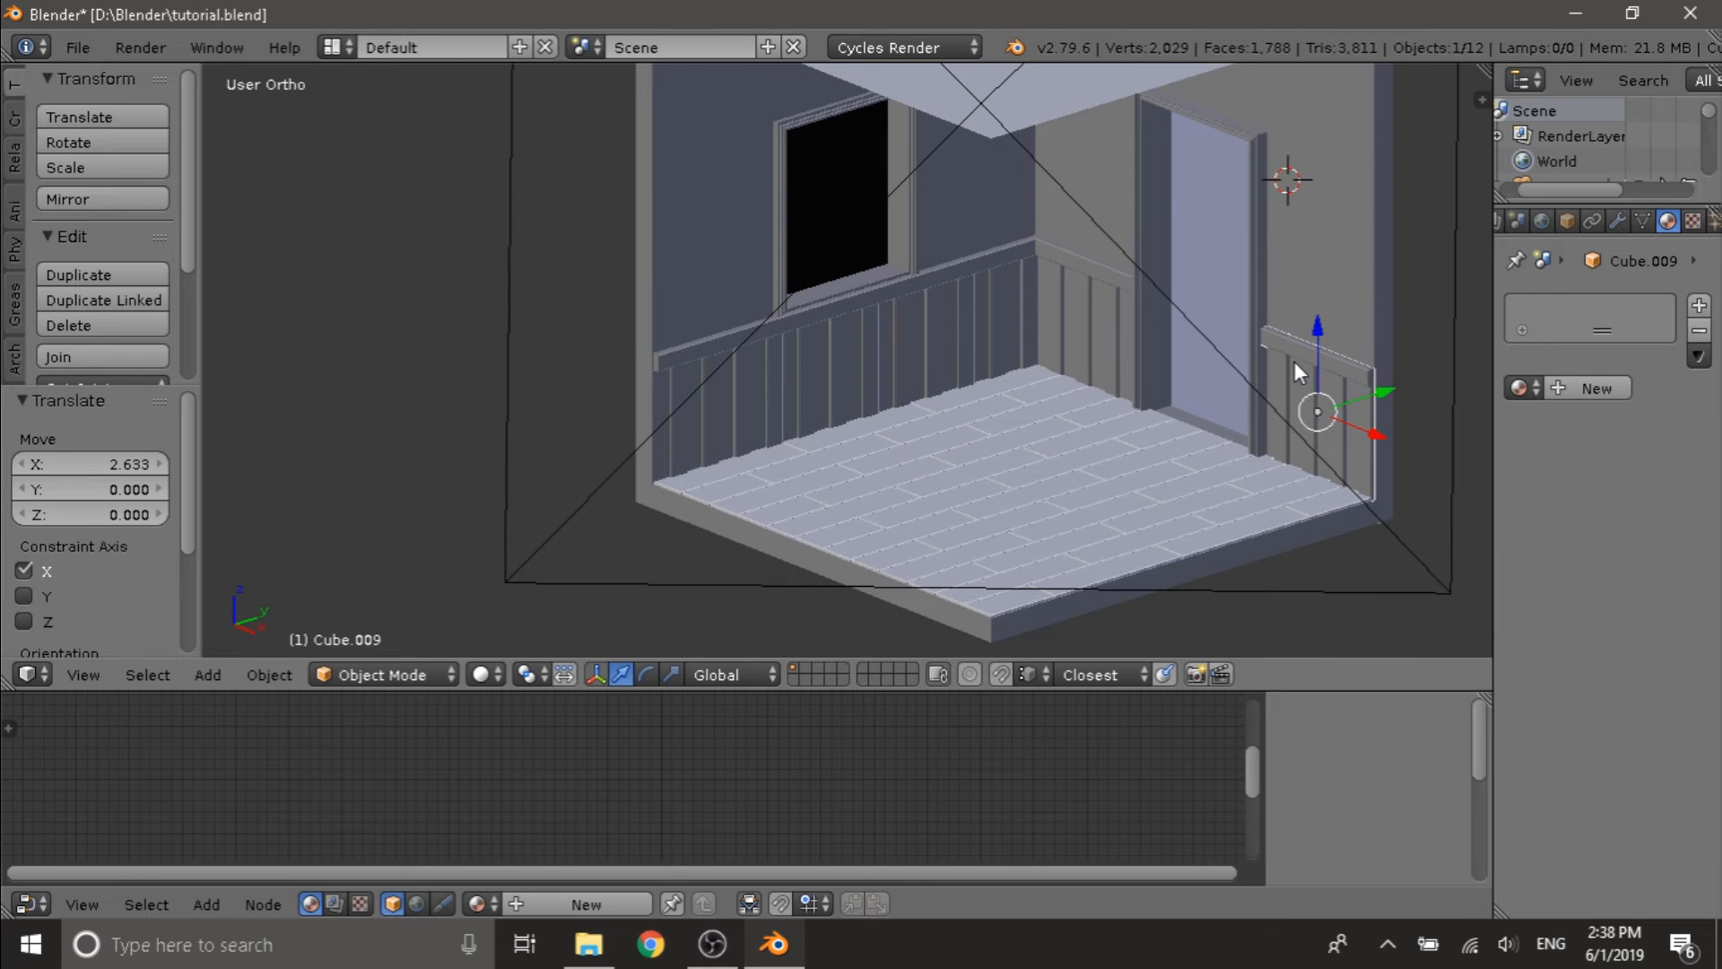
{"action": "key", "text": "a"}
- Move the window frame about 0.03 along X so it stands out over the panel rail, and deselect everything
{"action": "mouse_move", "coordinate": [1294, 362]}
{"action": "middle_mouse_down"}
{"action": "mouse_move", "coordinate": [1148, 301]}
{"action": "mouse_move", "coordinate": [1110, 336]}
{"action": "mouse_move", "coordinate": [1300, 361]}
{"action": "mouse_move", "coordinate": [1239, 328]}
{"action": "mouse_move", "coordinate": [1325, 309]}
{"action": "mouse_move", "coordinate": [1282, 343]}
{"action": "middle_mouse_up"}
{"action": "scroll", "coordinate": [834, 312], "scroll_direction": "up", "scroll_amount": 3}
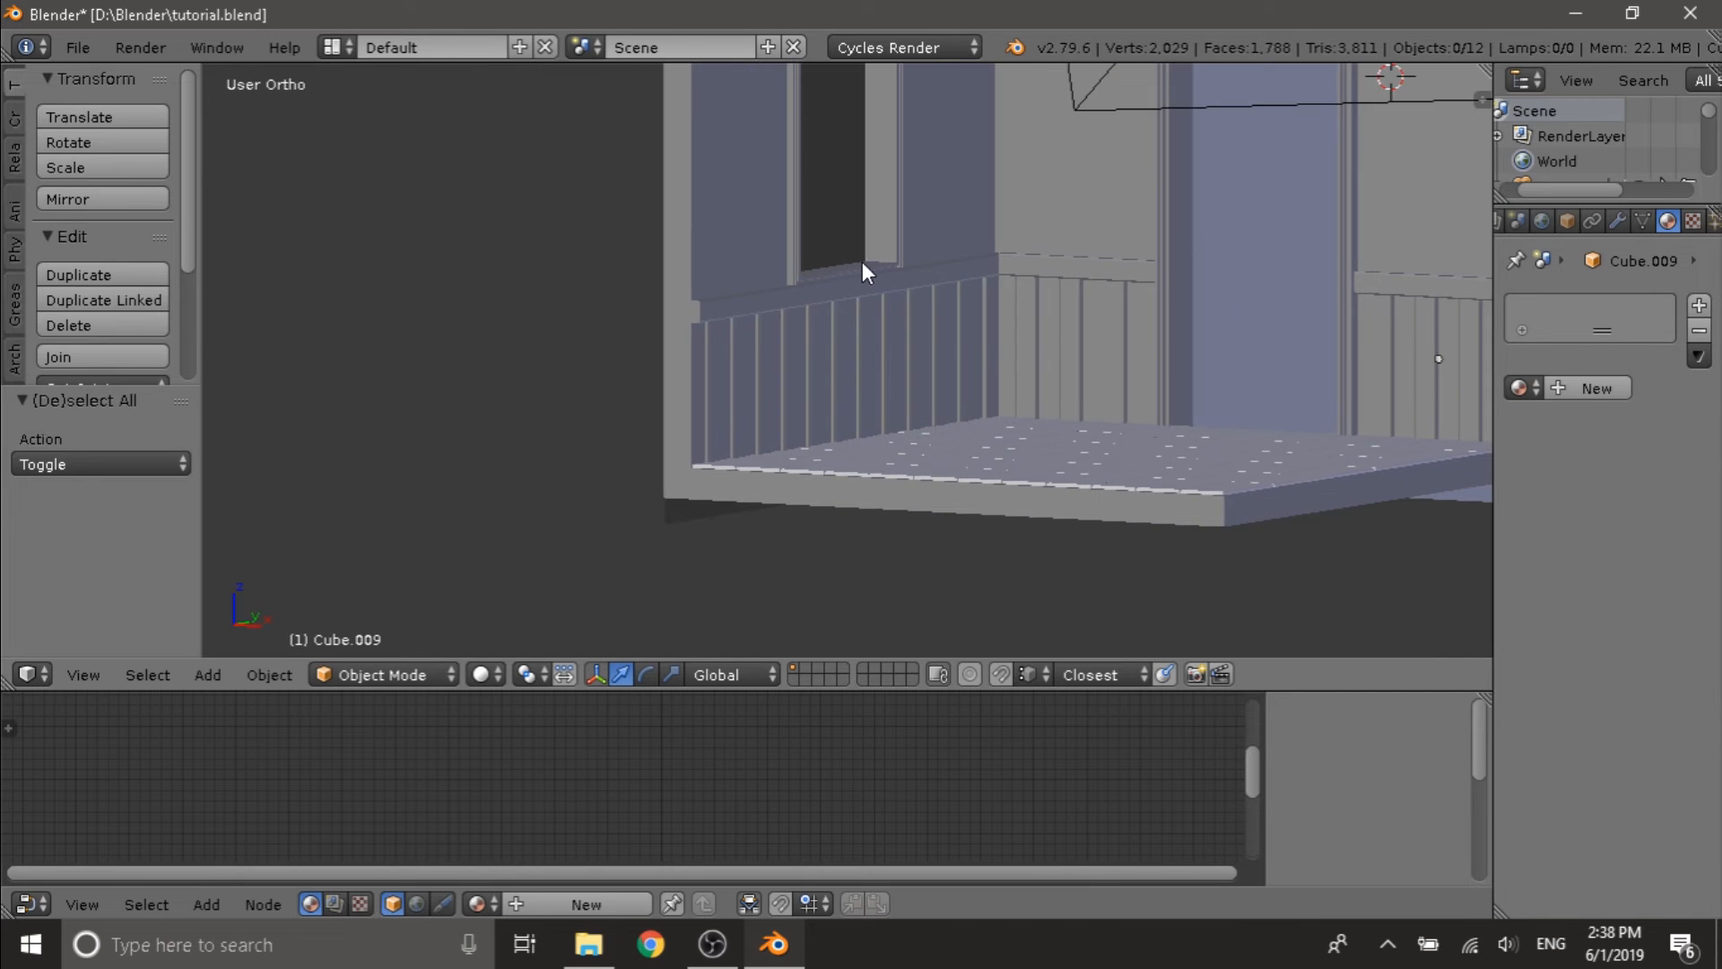
{"action": "middle_click_drag", "start_coordinate": [863, 261], "coordinate": [922, 310]}
{"action": "scroll", "coordinate": [813, 300], "scroll_direction": "up", "scroll_amount": 4}
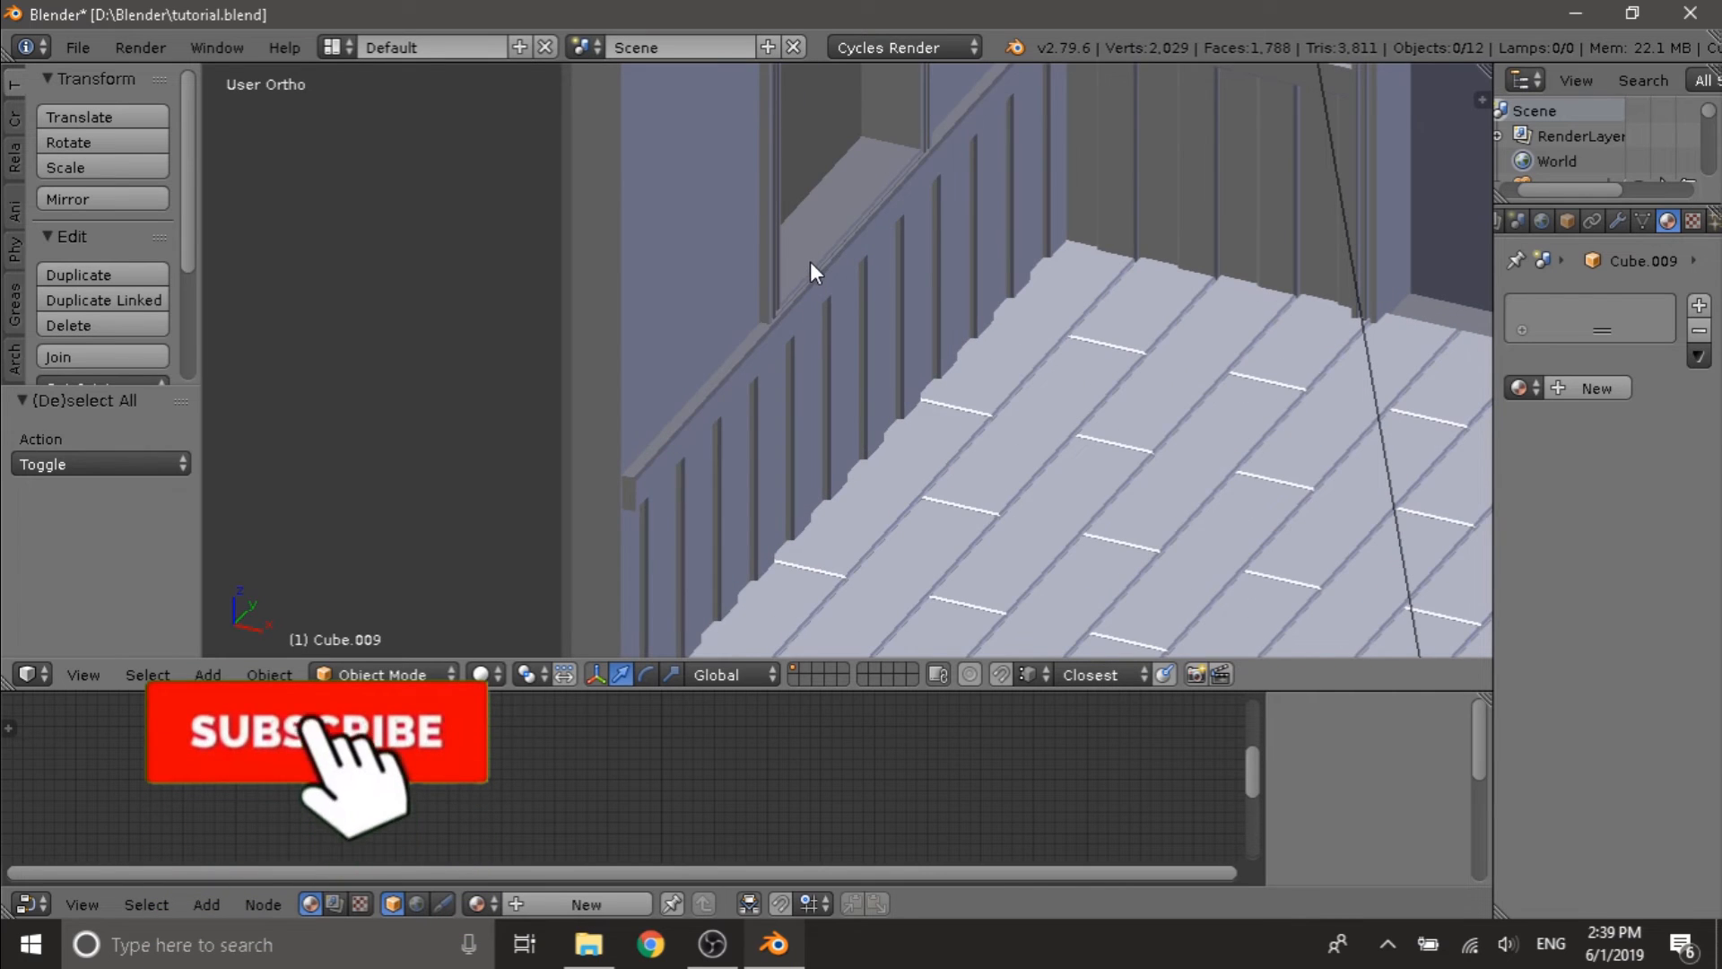
{"action": "scroll", "coordinate": [810, 261], "scroll_direction": "up", "scroll_amount": 7, "text": "shift"}
{"action": "right_click", "coordinate": [891, 339]}
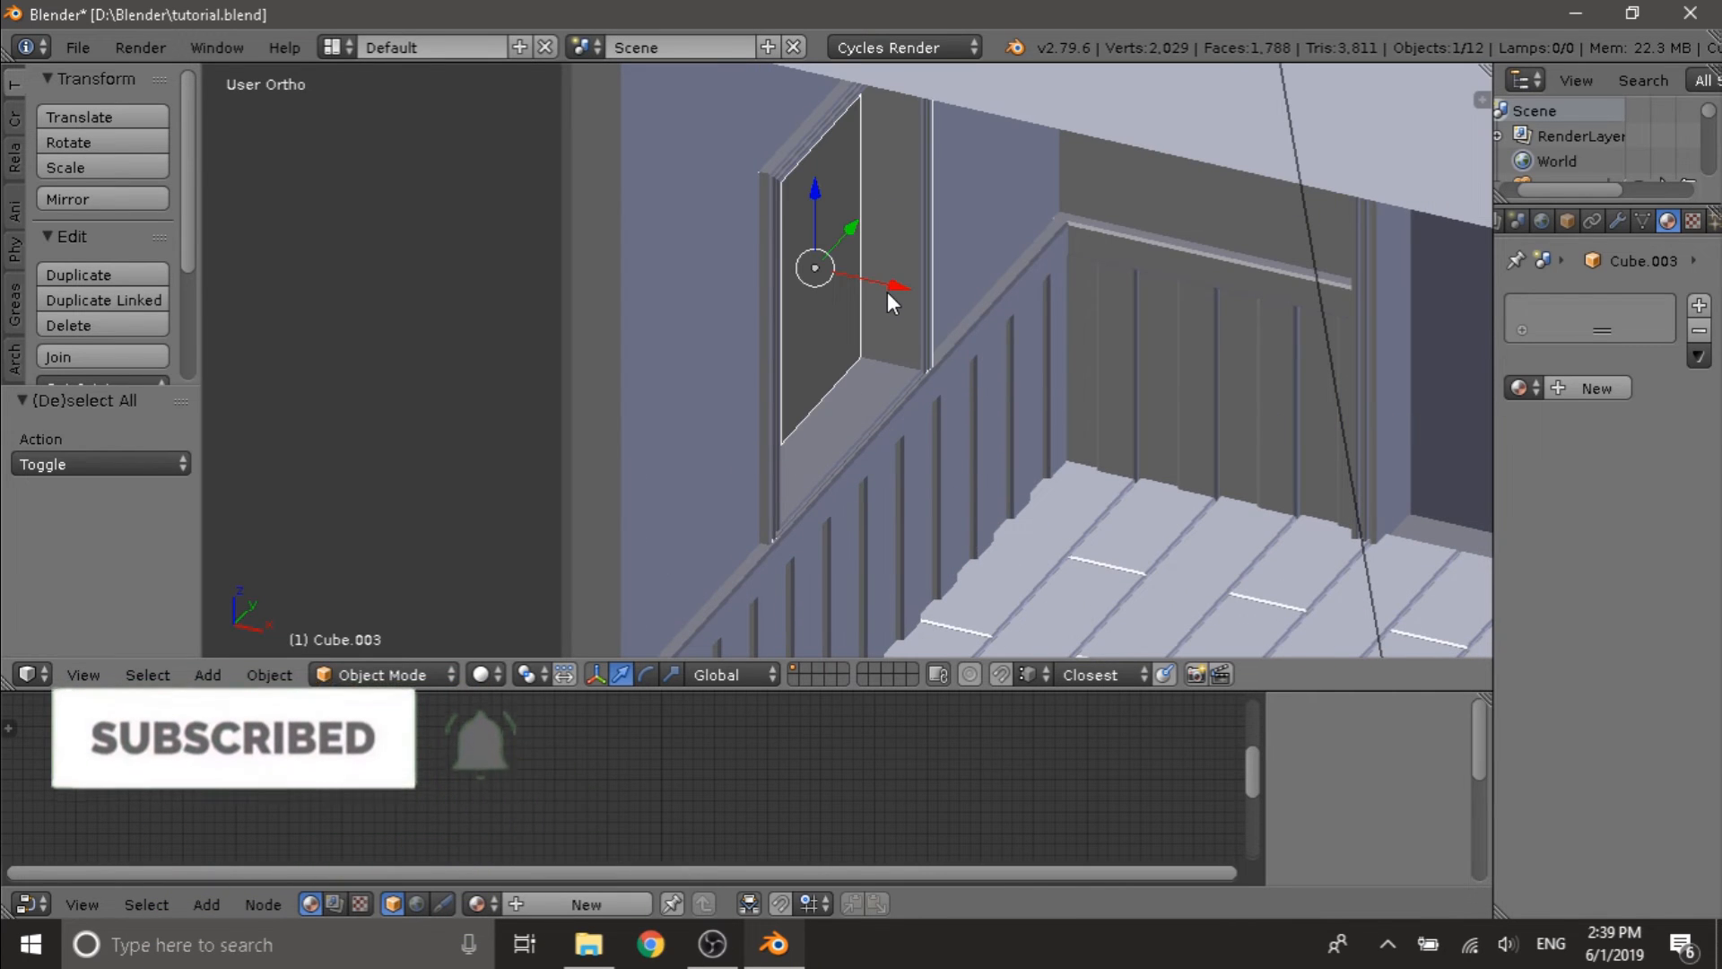
{"action": "key", "text": "g"}
{"action": "key", "text": "x"}
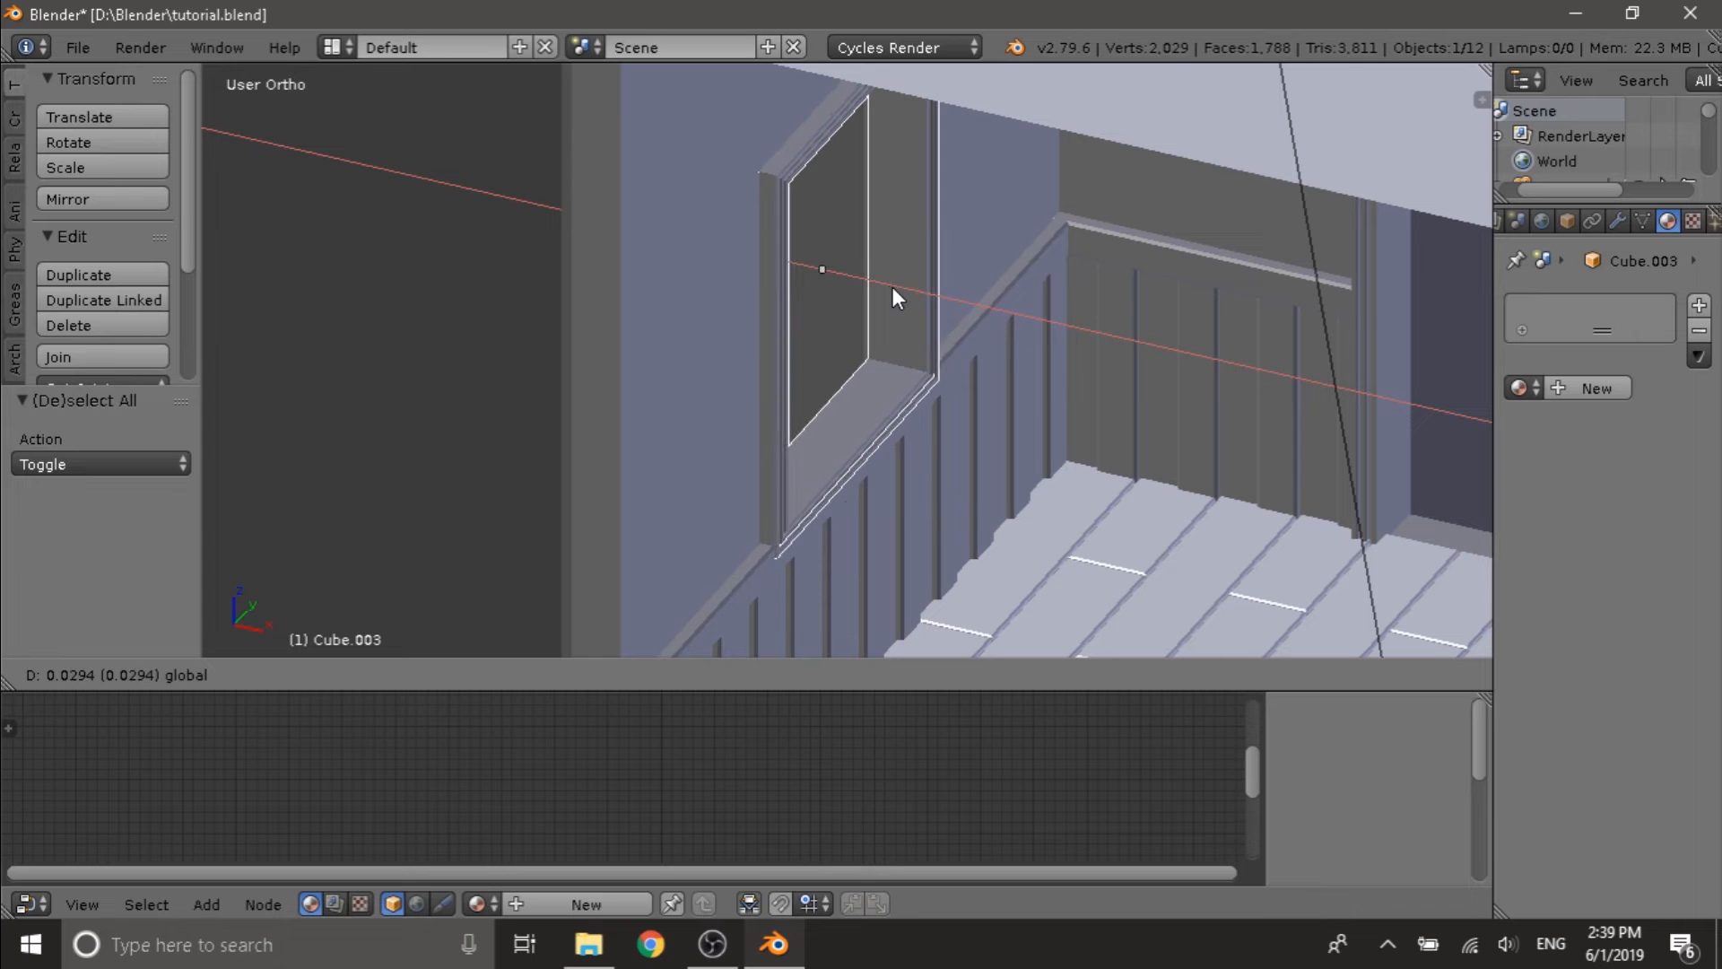
{"action": "left_click", "coordinate": [893, 287]}
{"action": "middle_click_drag", "start_coordinate": [893, 287], "coordinate": [746, 461]}
{"action": "key", "text": "a"}
{"action": "scroll", "coordinate": [746, 461], "scroll_direction": "up", "scroll_amount": 4}
{"action": "right_click", "coordinate": [972, 478]}
{"action": "middle_click_drag", "start_coordinate": [996, 468], "coordinate": [1079, 443]}
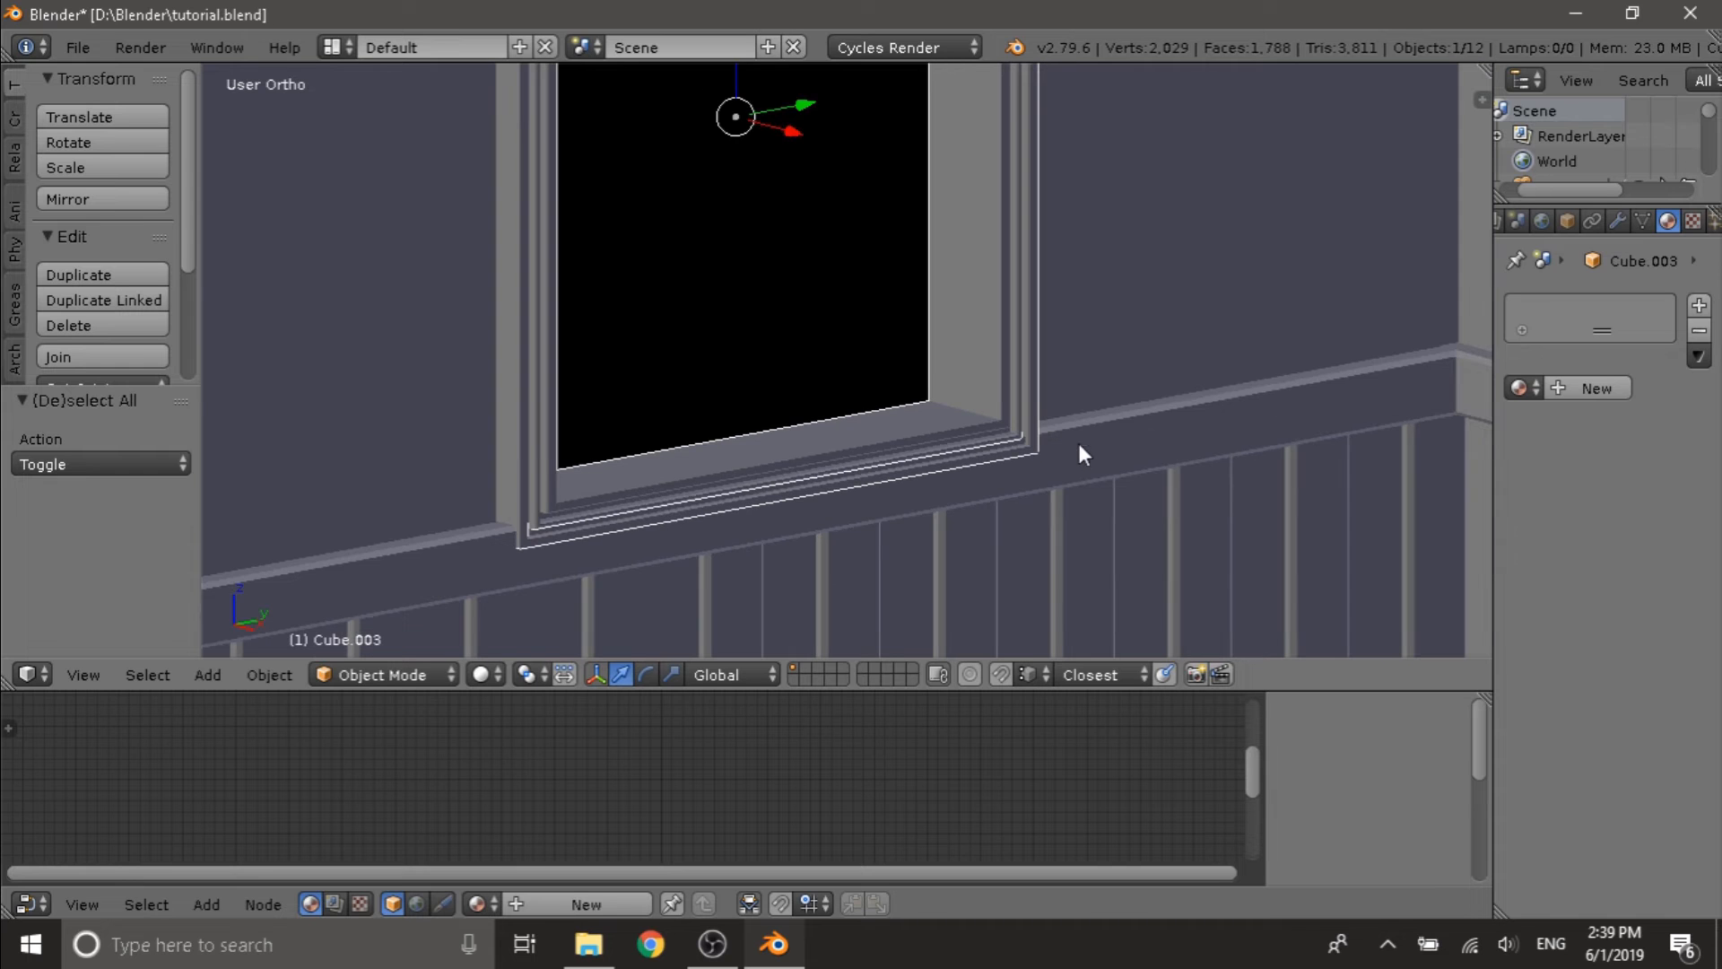
{"action": "scroll", "coordinate": [1108, 425], "scroll_direction": "down", "scroll_amount": 8}
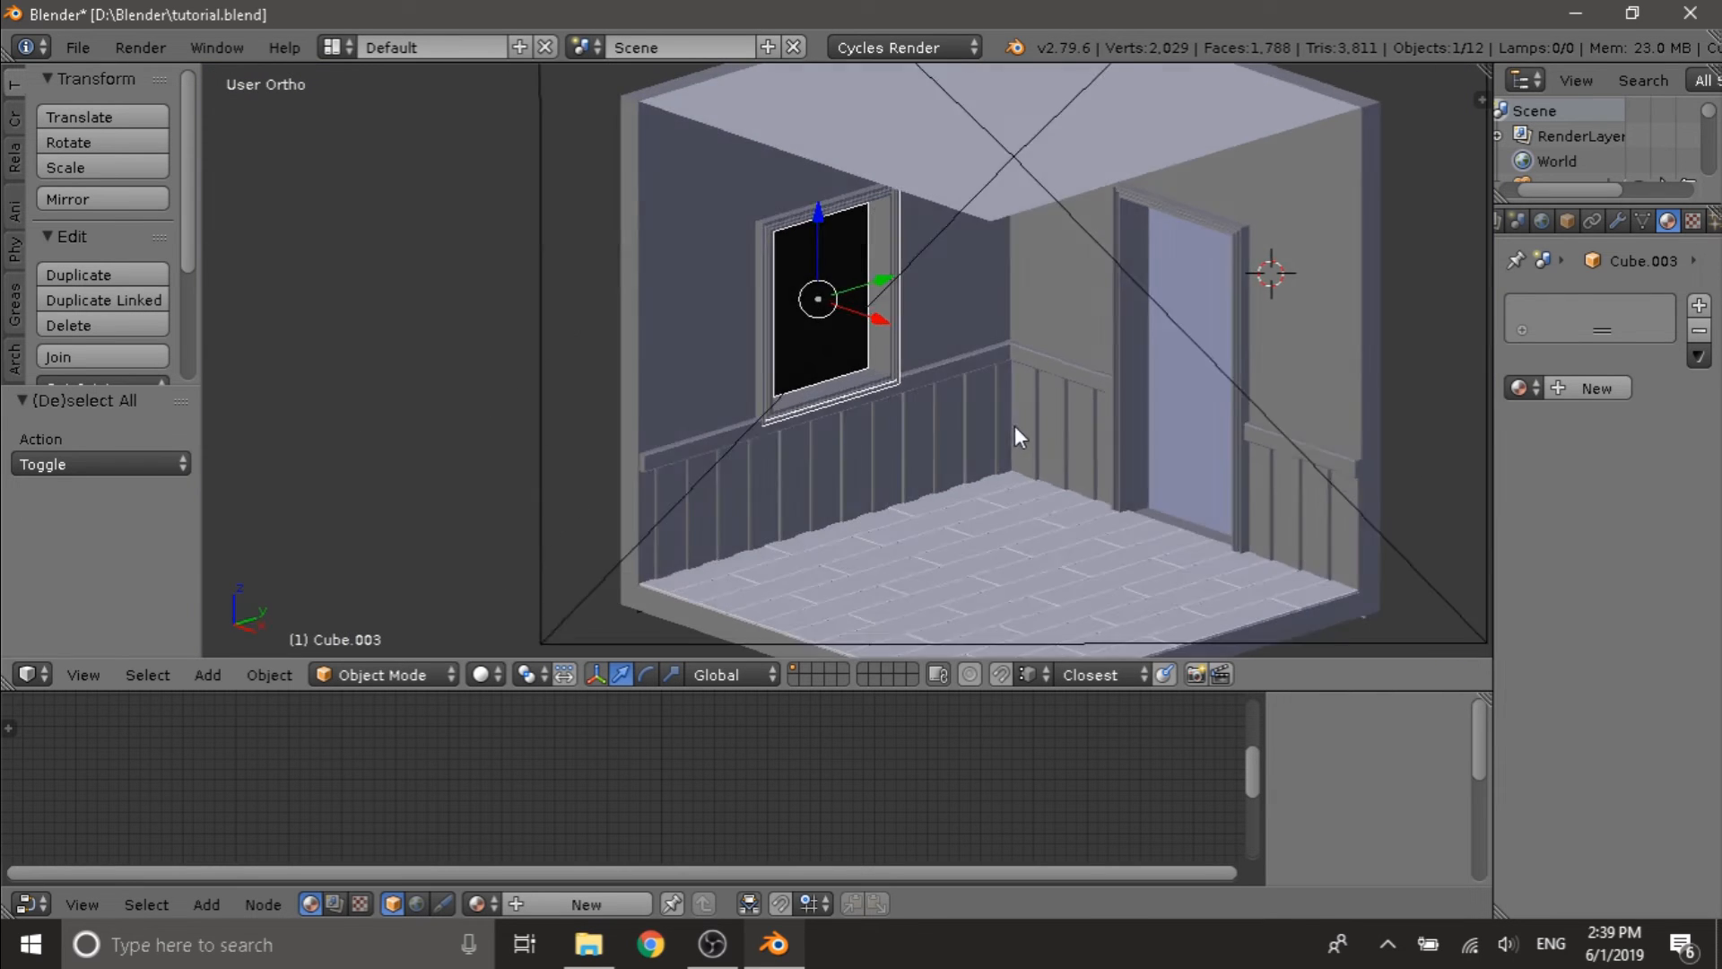
{"action": "key", "text": "a"}
- Make material 1 of the plank floor active and unwrap the entire floor mesh with the Angle Based method
{"action": "middle_click_drag", "start_coordinate": [1041, 414], "coordinate": [993, 503]}
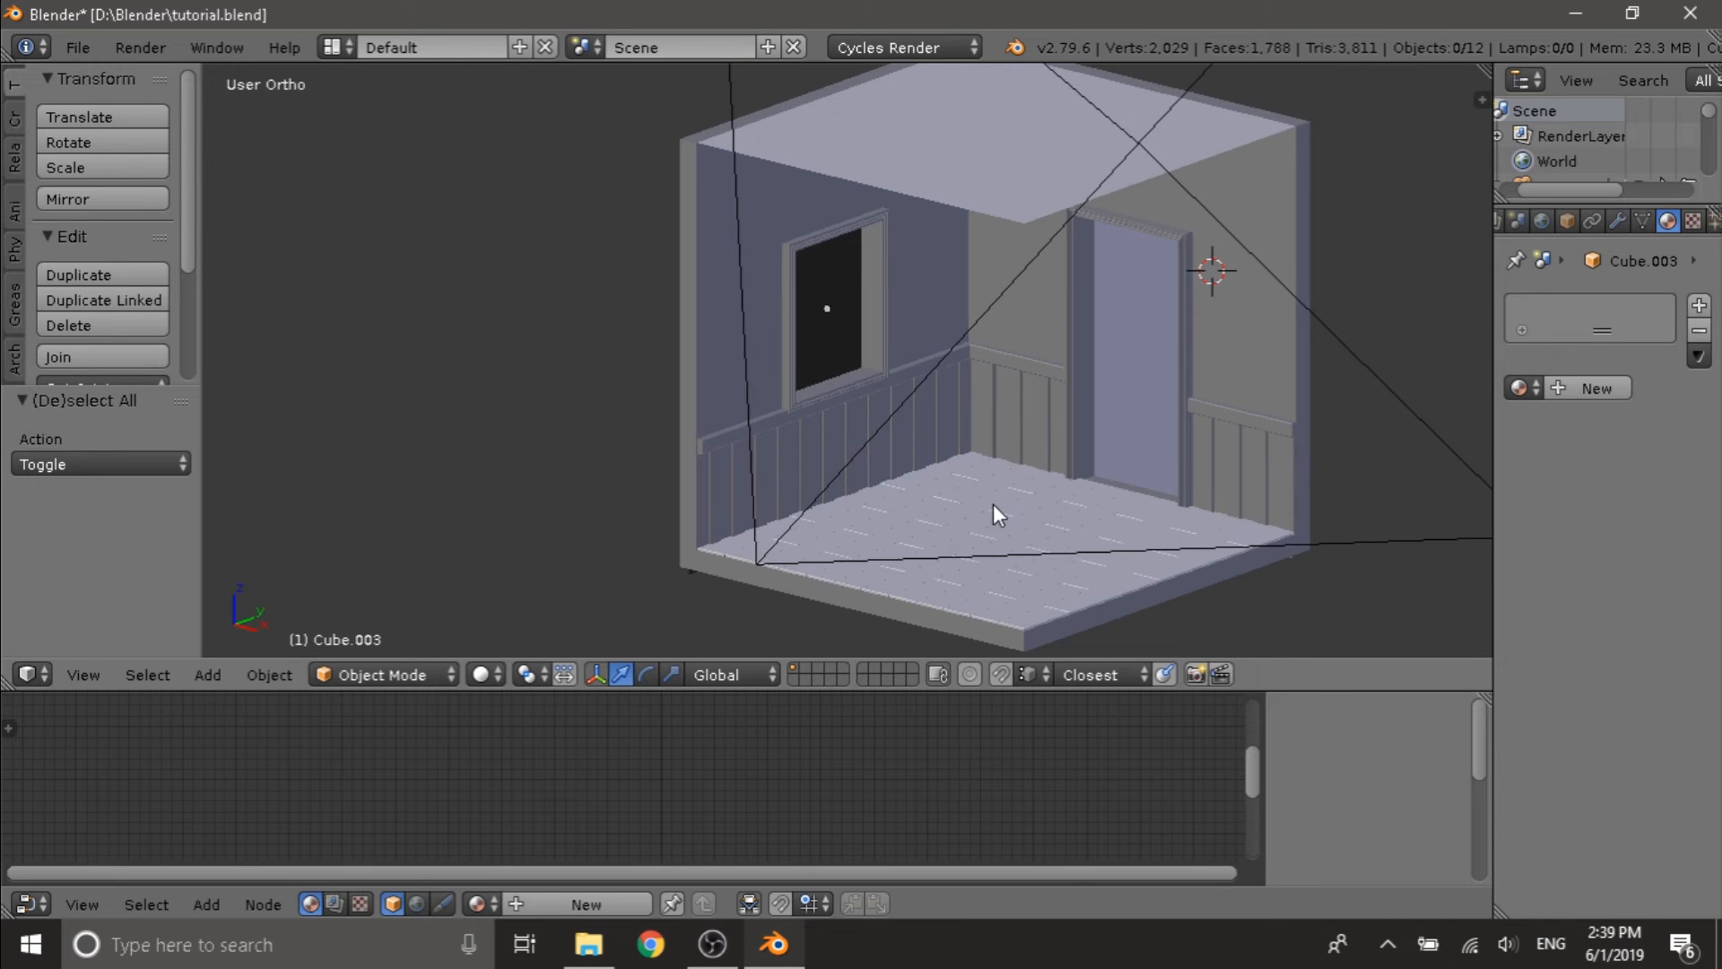
{"action": "right_click", "coordinate": [986, 491]}
{"action": "scroll", "coordinate": [1042, 515], "scroll_direction": "up", "scroll_amount": 2}
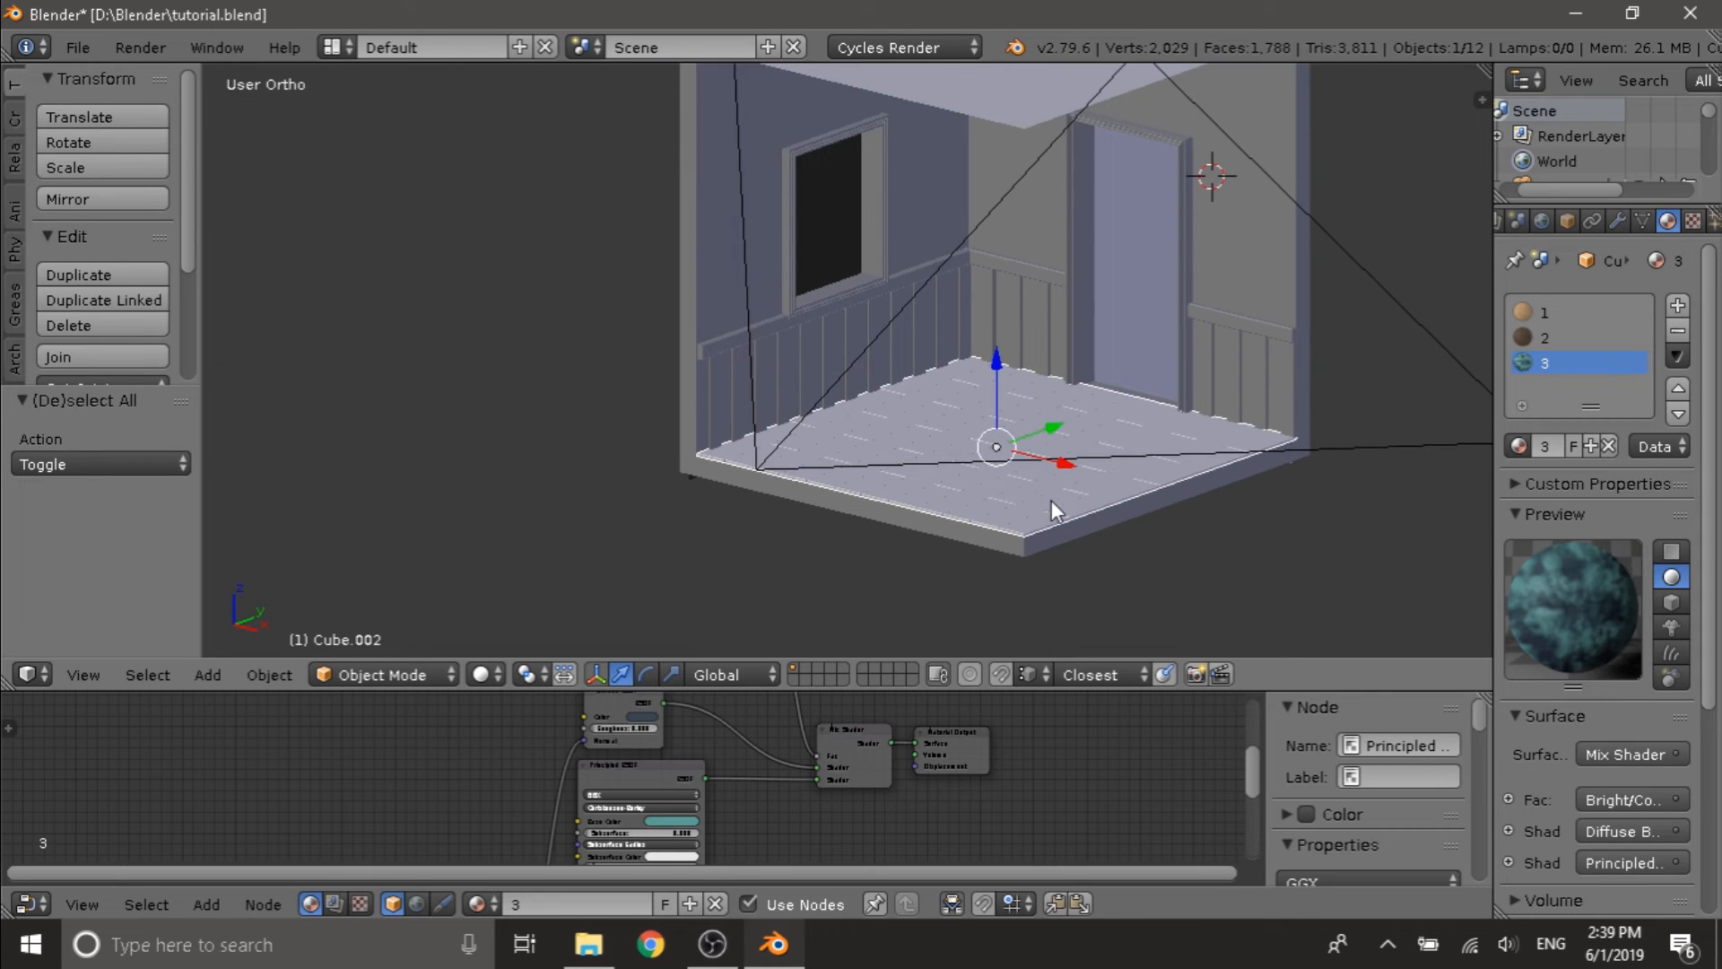
{"action": "left_click", "coordinate": [1538, 311]}
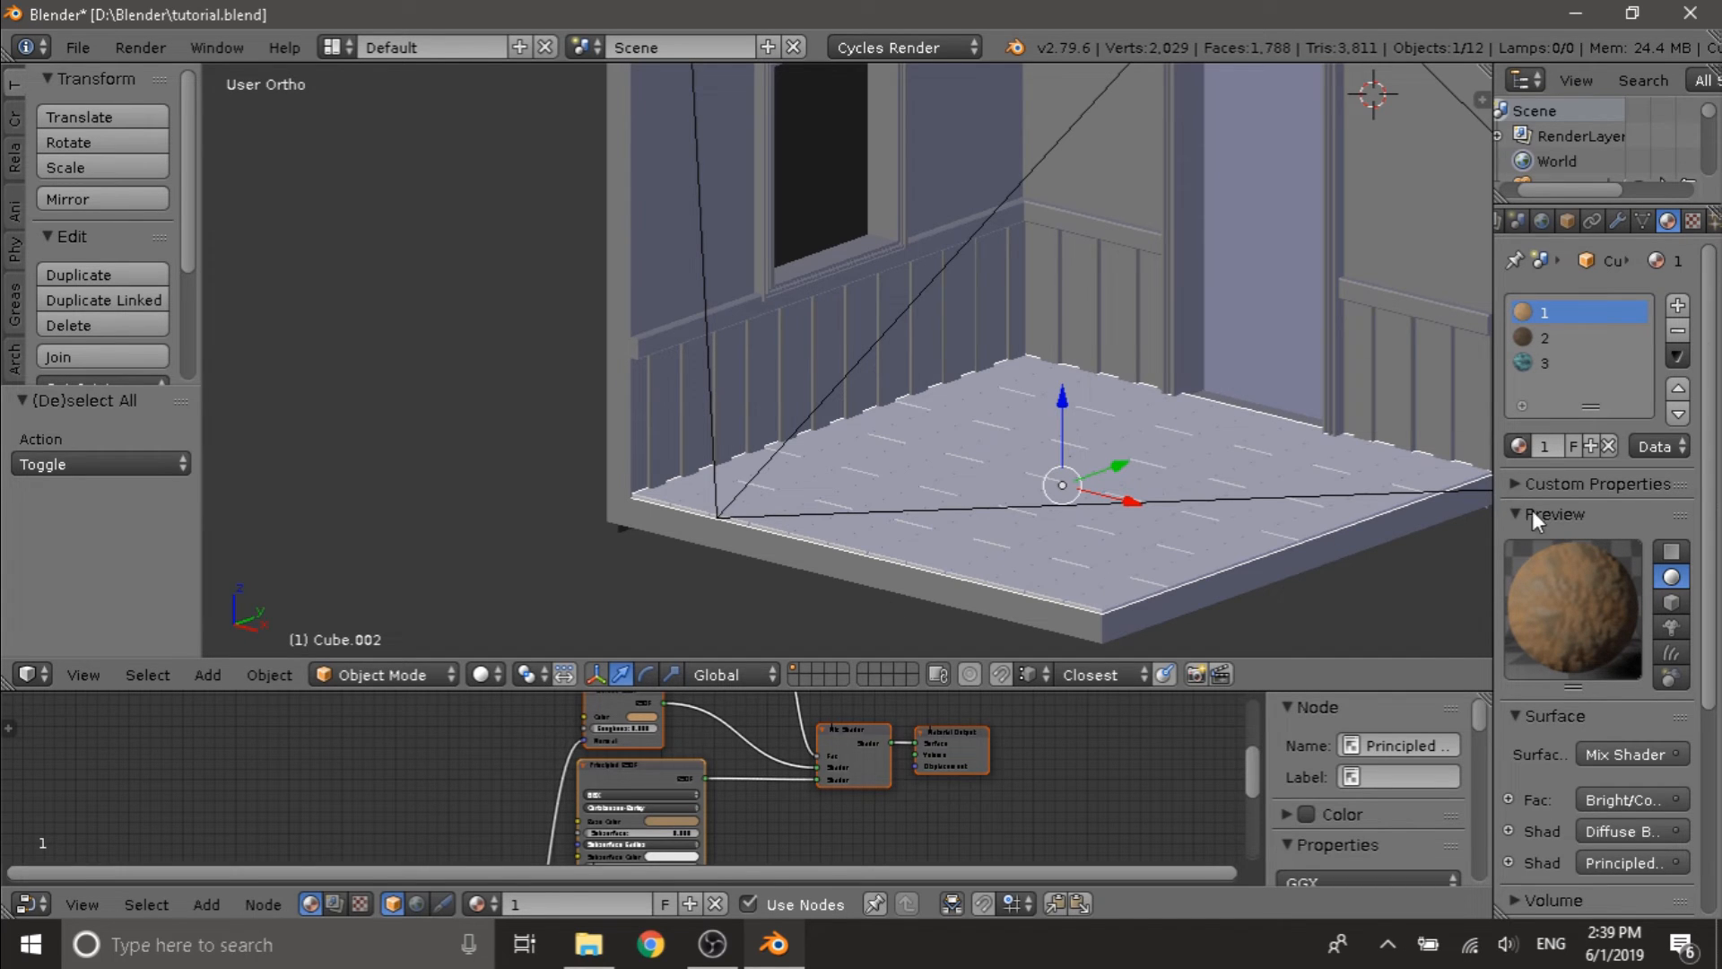
{"action": "scroll", "coordinate": [1166, 539], "scroll_direction": "down", "scroll_amount": 1}
{"action": "key", "text": "Tab"}
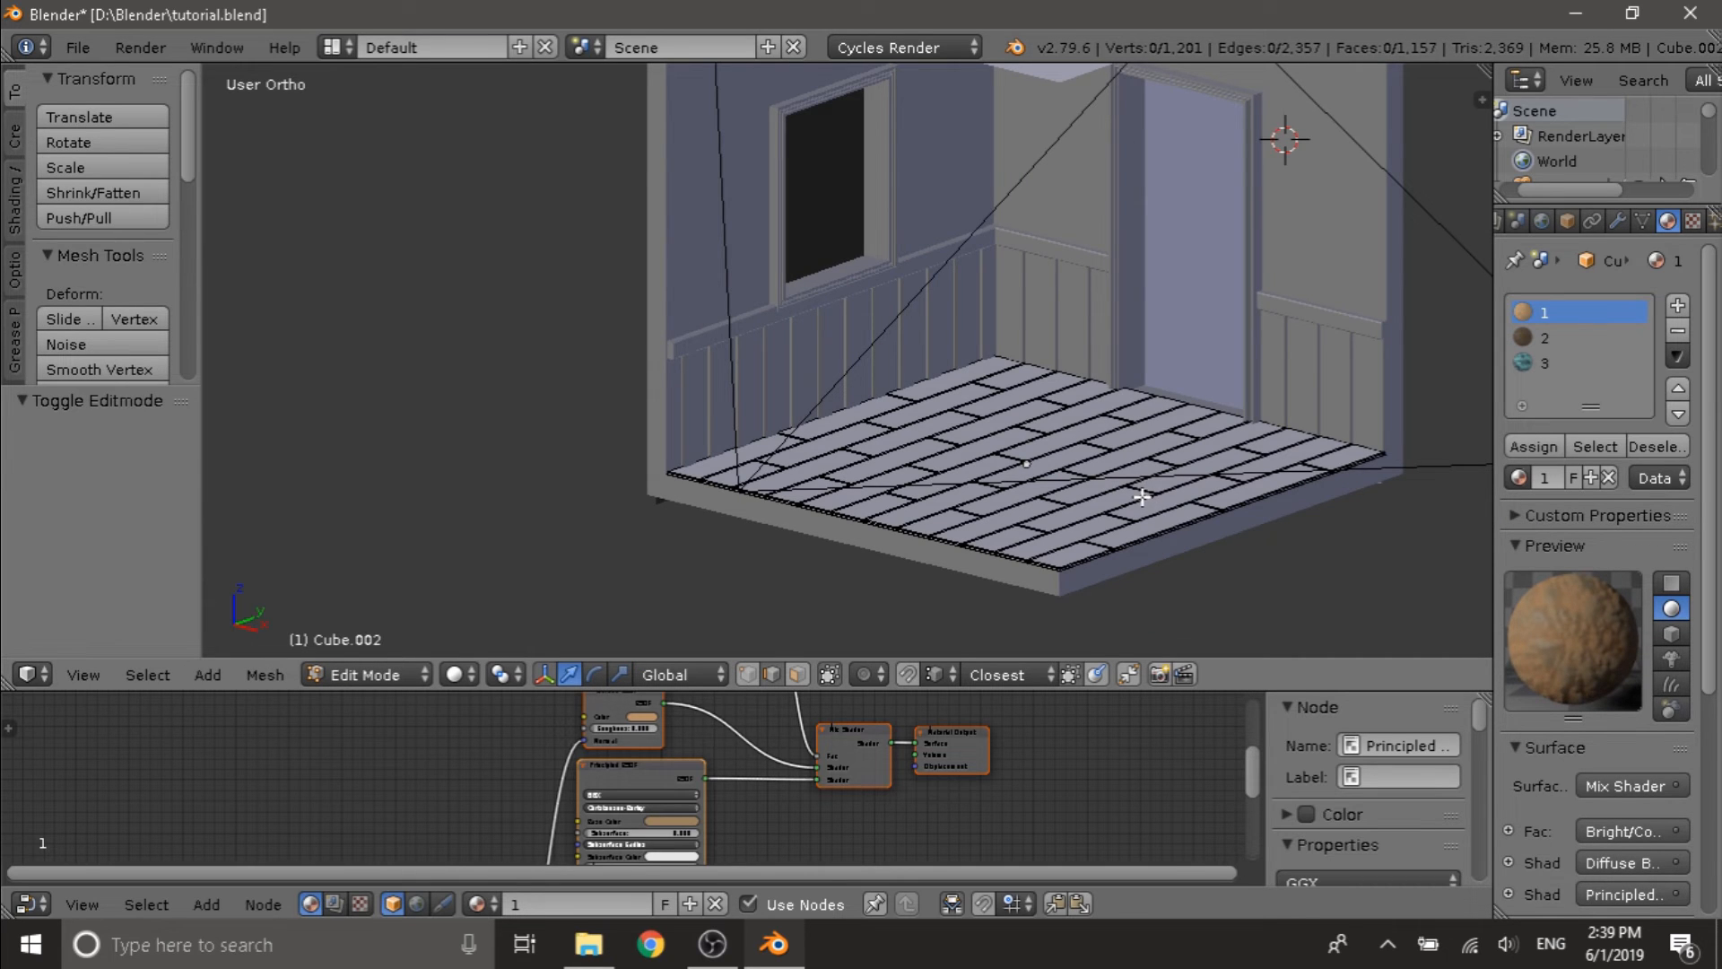
{"action": "key", "text": "a"}
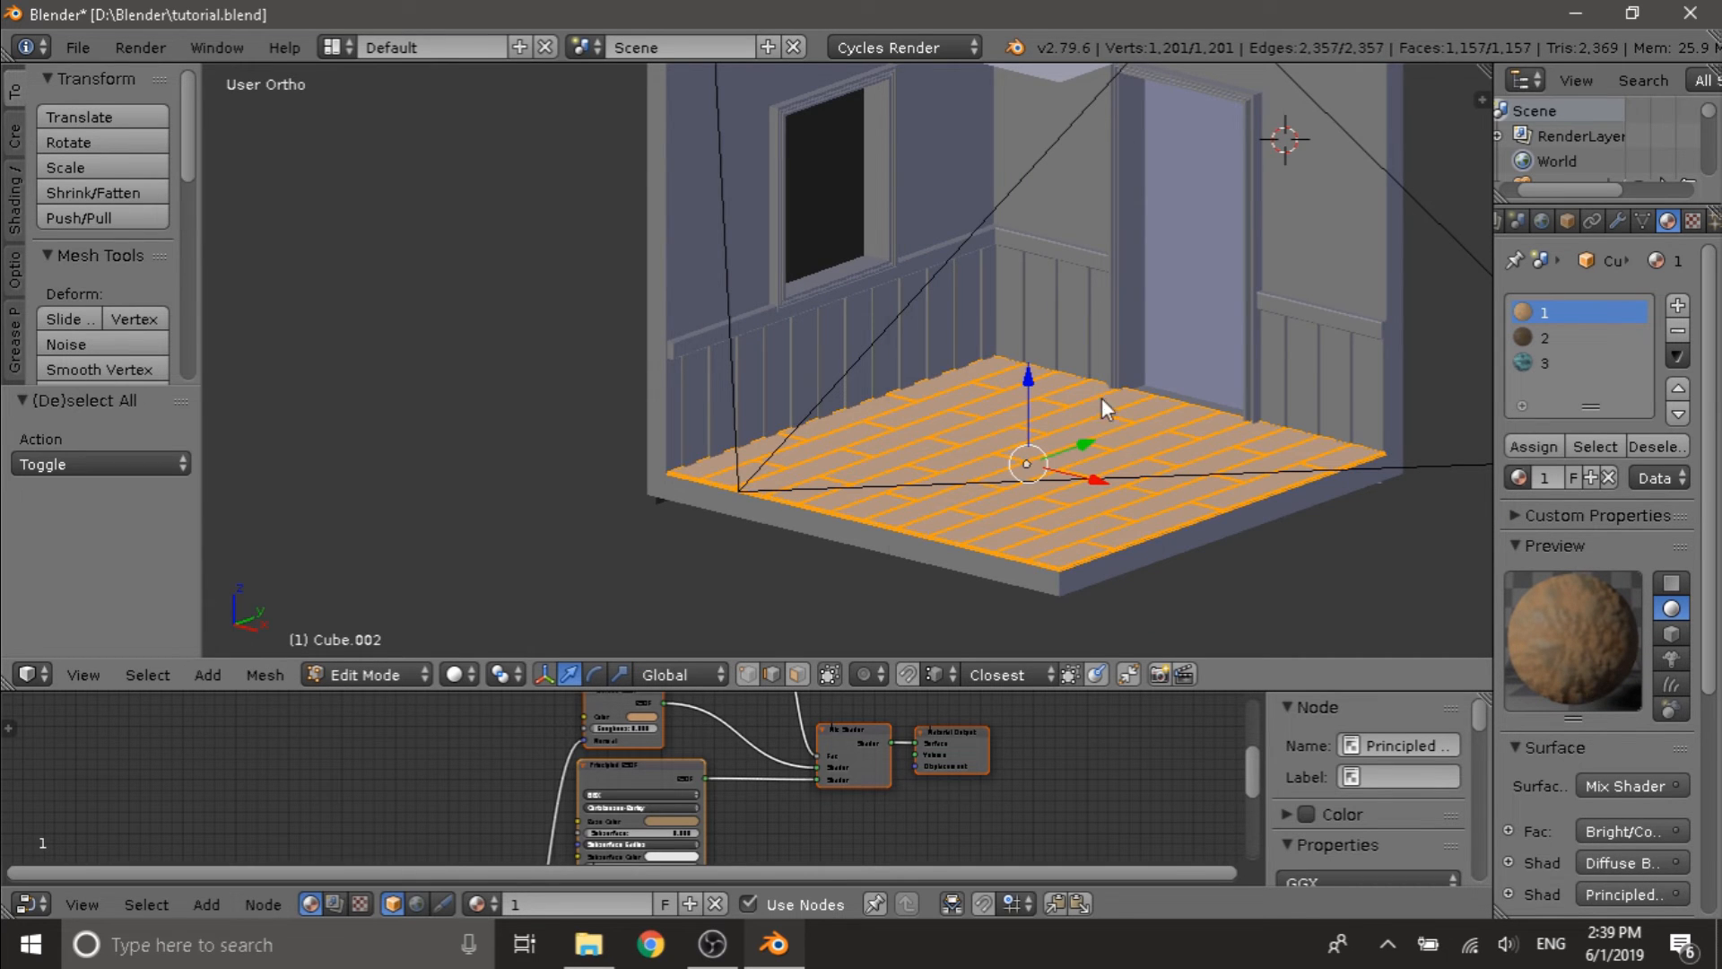
{"action": "key", "text": "u"}
{"action": "left_click", "coordinate": [1012, 288]}
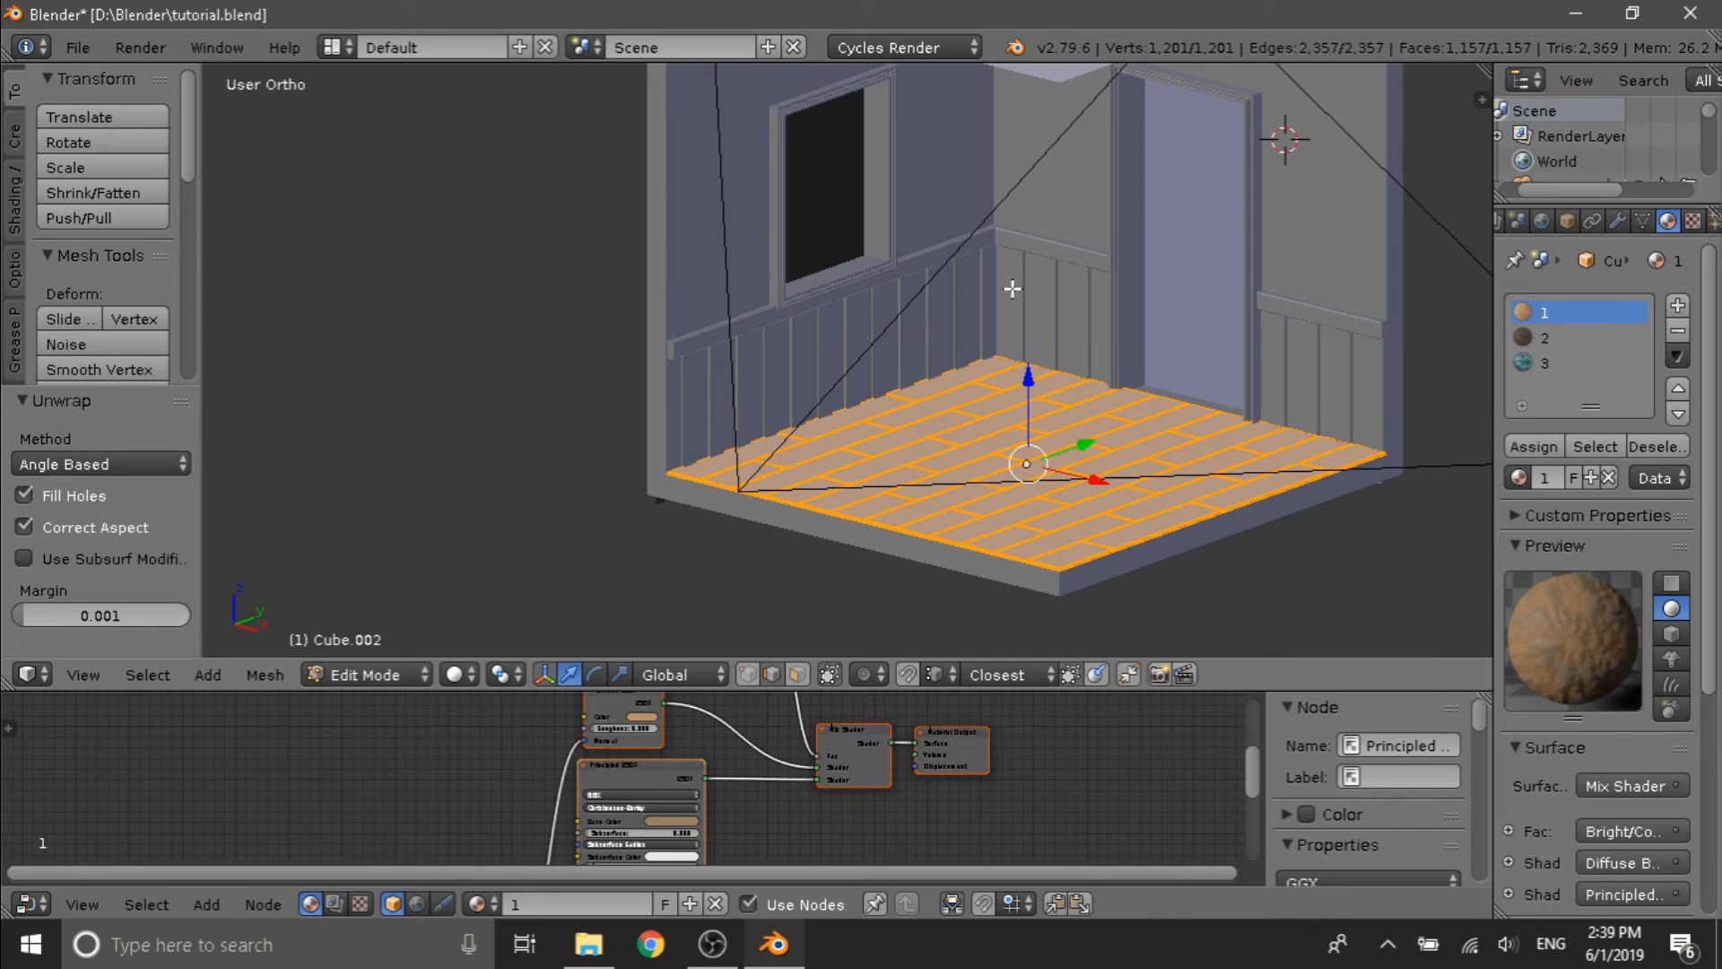
- Leave mesh editing on the floor, switch to the Compositing screen layout, and enlarge its image editor and 3D view areas
{"action": "key", "text": "Tab"}
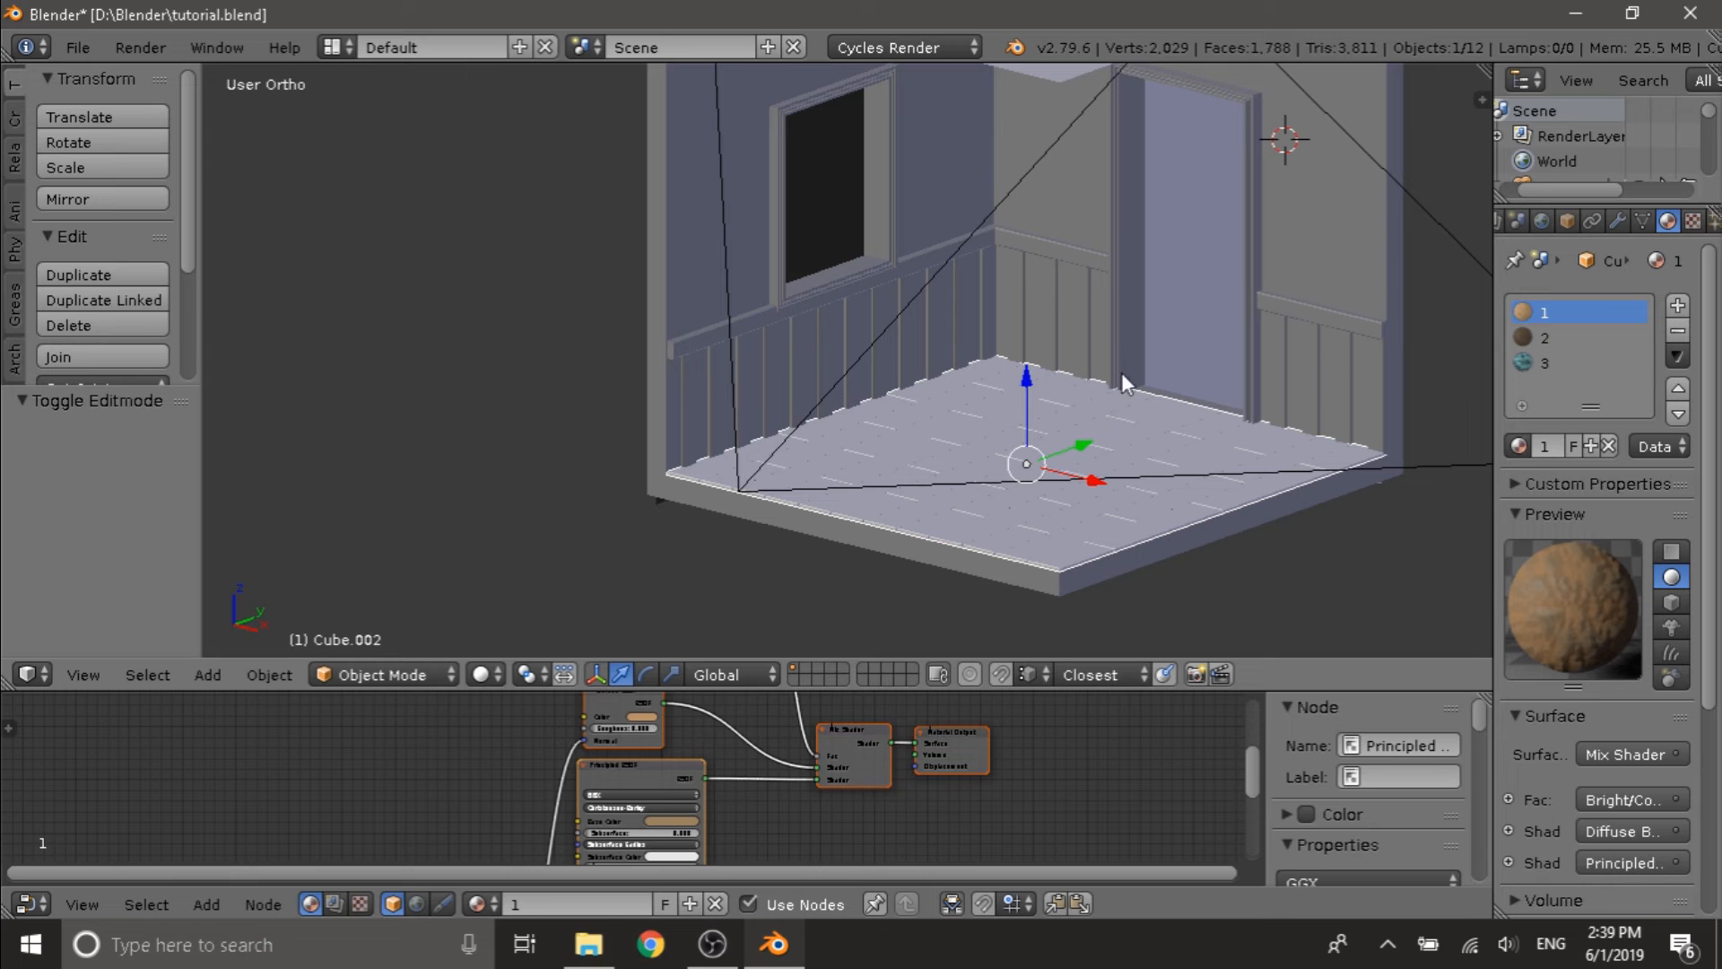
{"action": "left_click", "coordinate": [390, 50]}
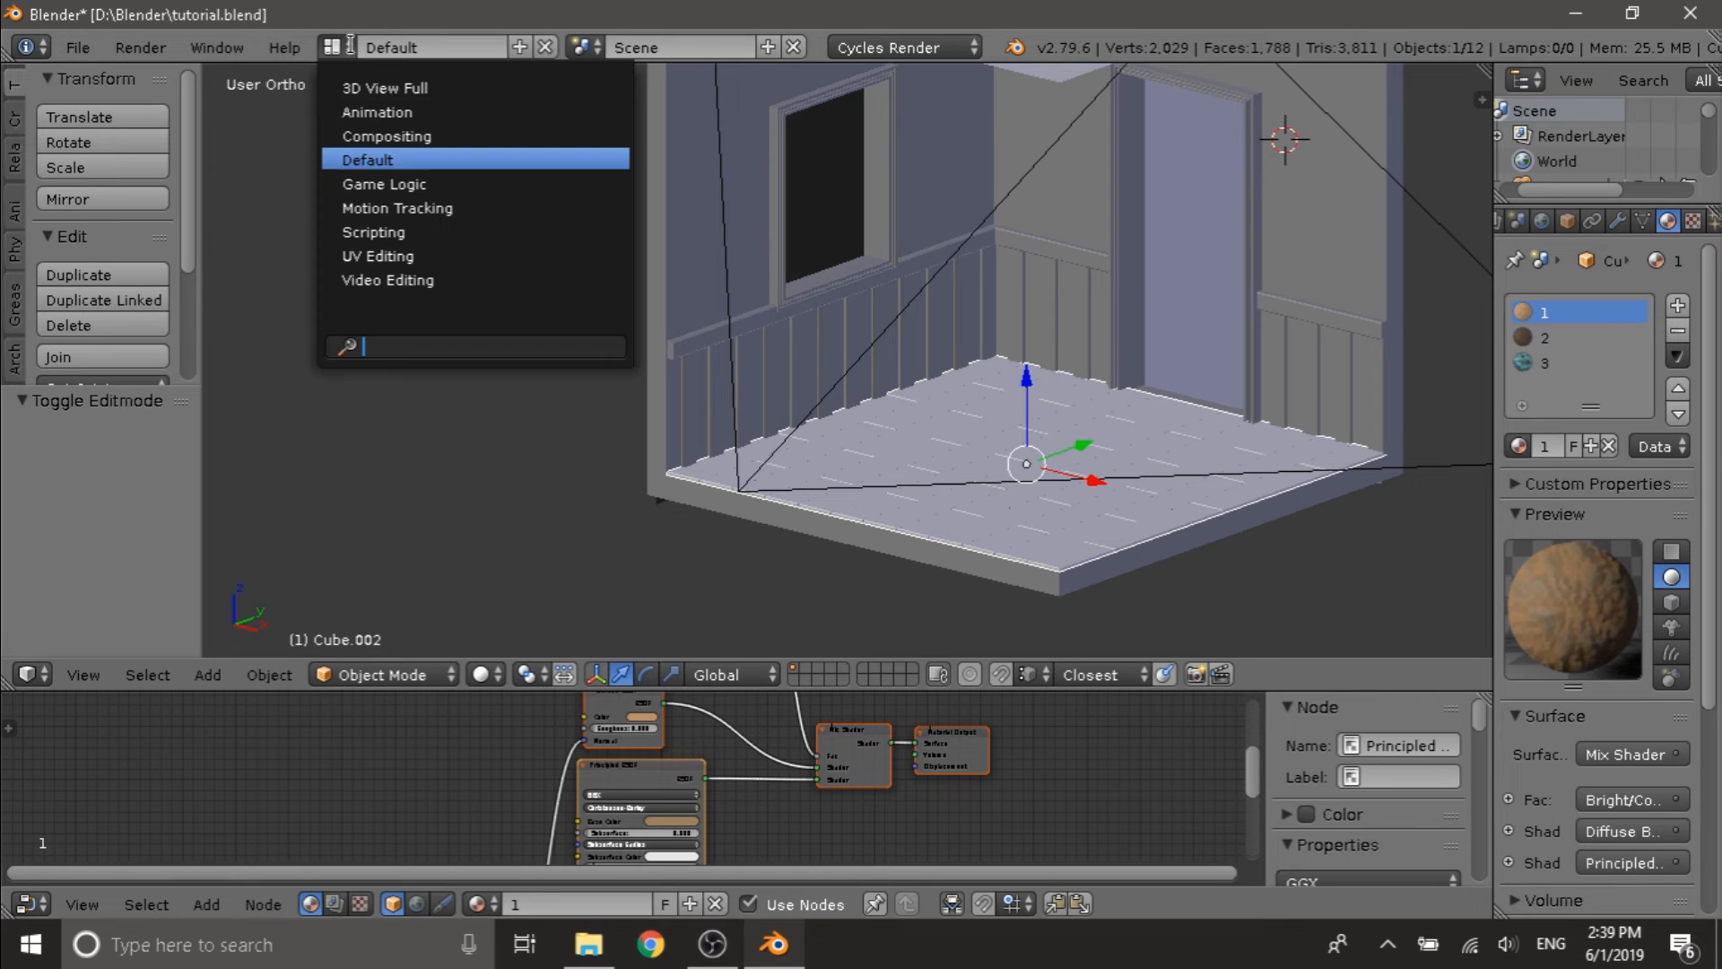
{"action": "left_click", "coordinate": [412, 136]}
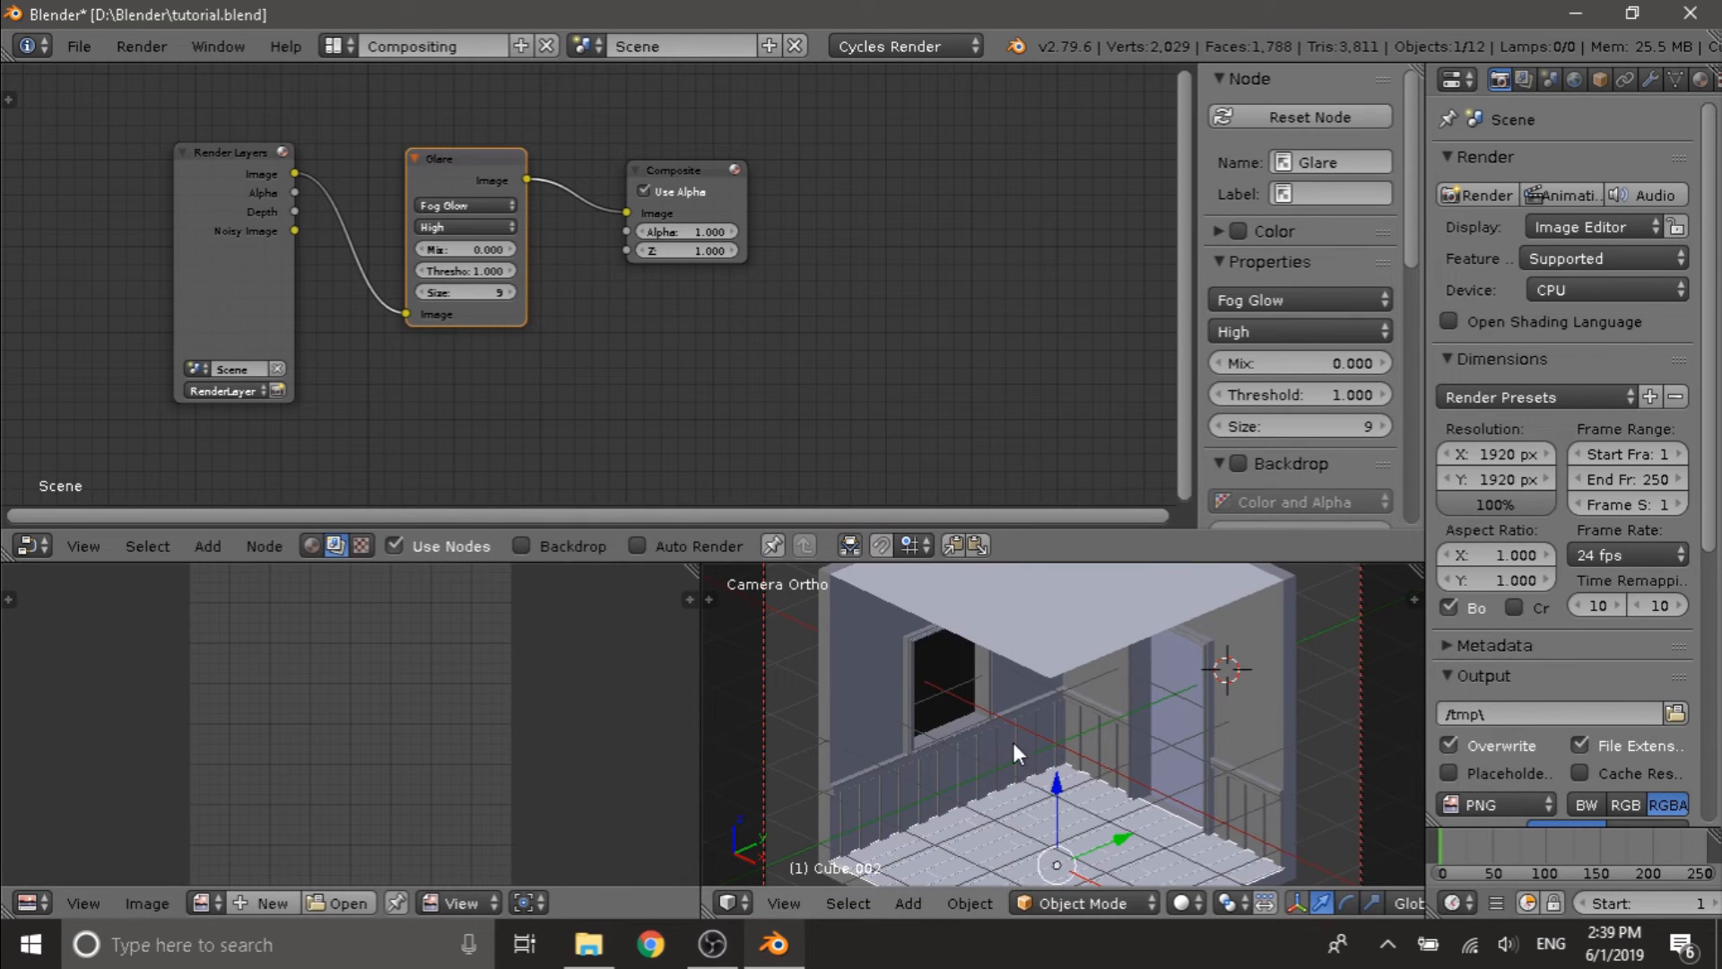
{"action": "scroll", "coordinate": [1031, 740], "scroll_direction": "down", "scroll_amount": 3, "text": "ctrl"}
{"action": "scroll", "coordinate": [1126, 741], "scroll_direction": "up", "scroll_amount": 1, "text": "ctrl"}
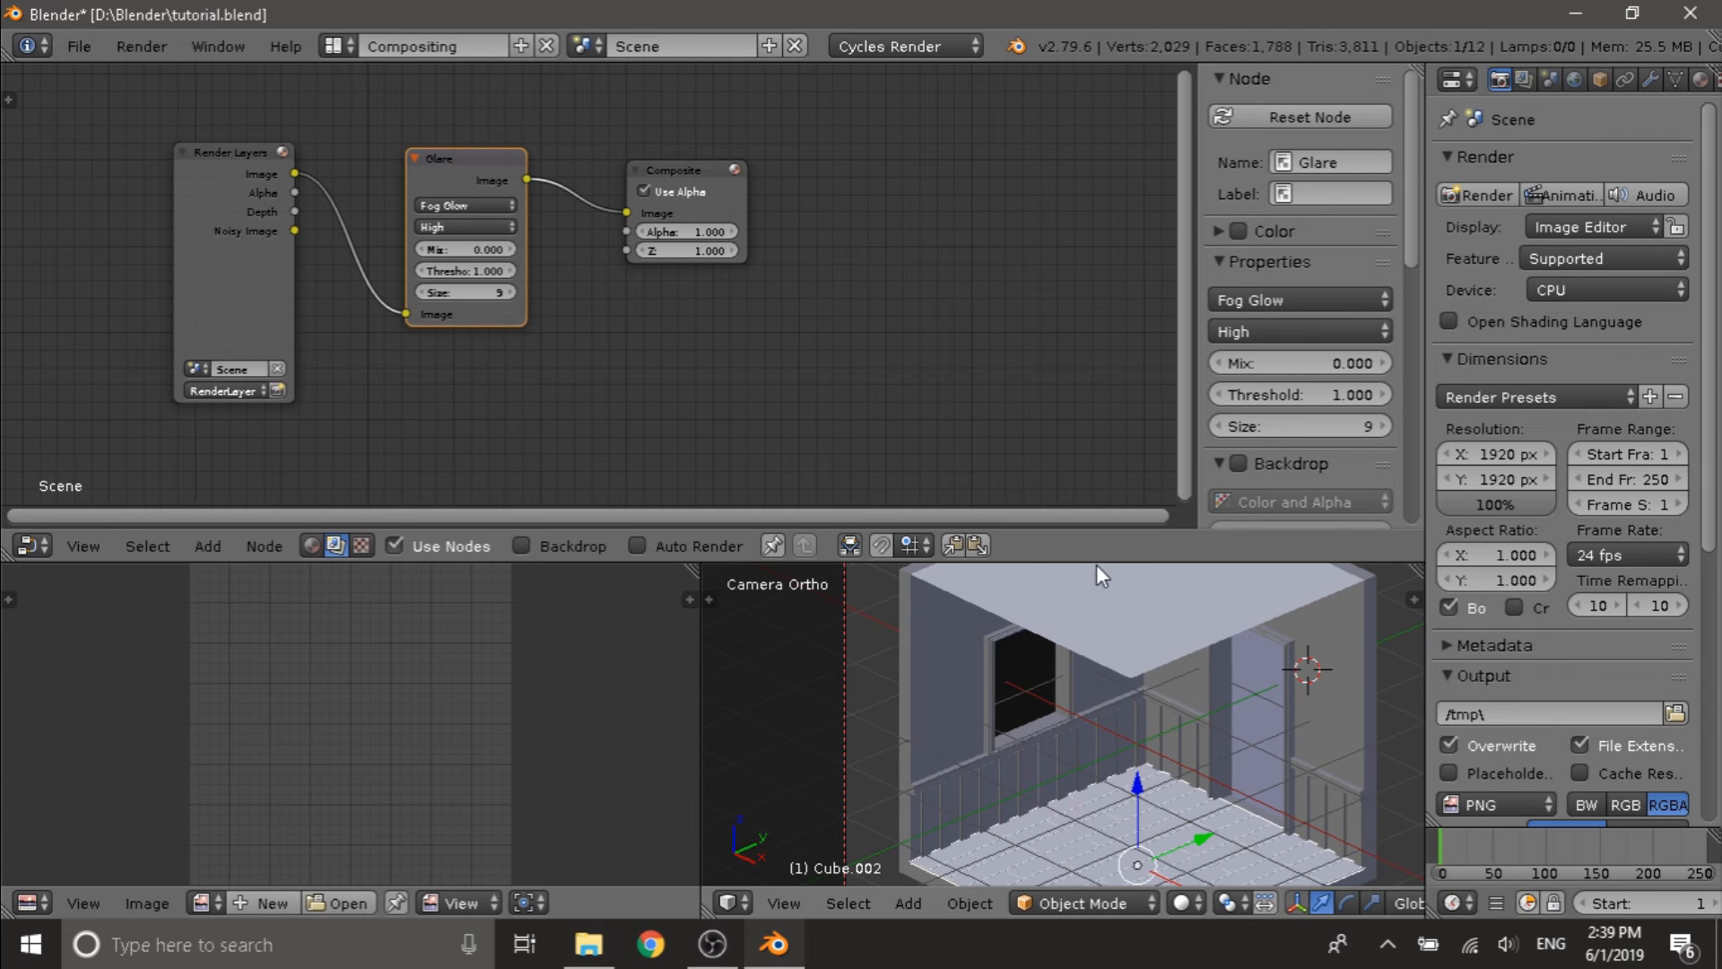
{"action": "left_click_drag", "start_coordinate": [1096, 563], "coordinate": [1085, 184]}
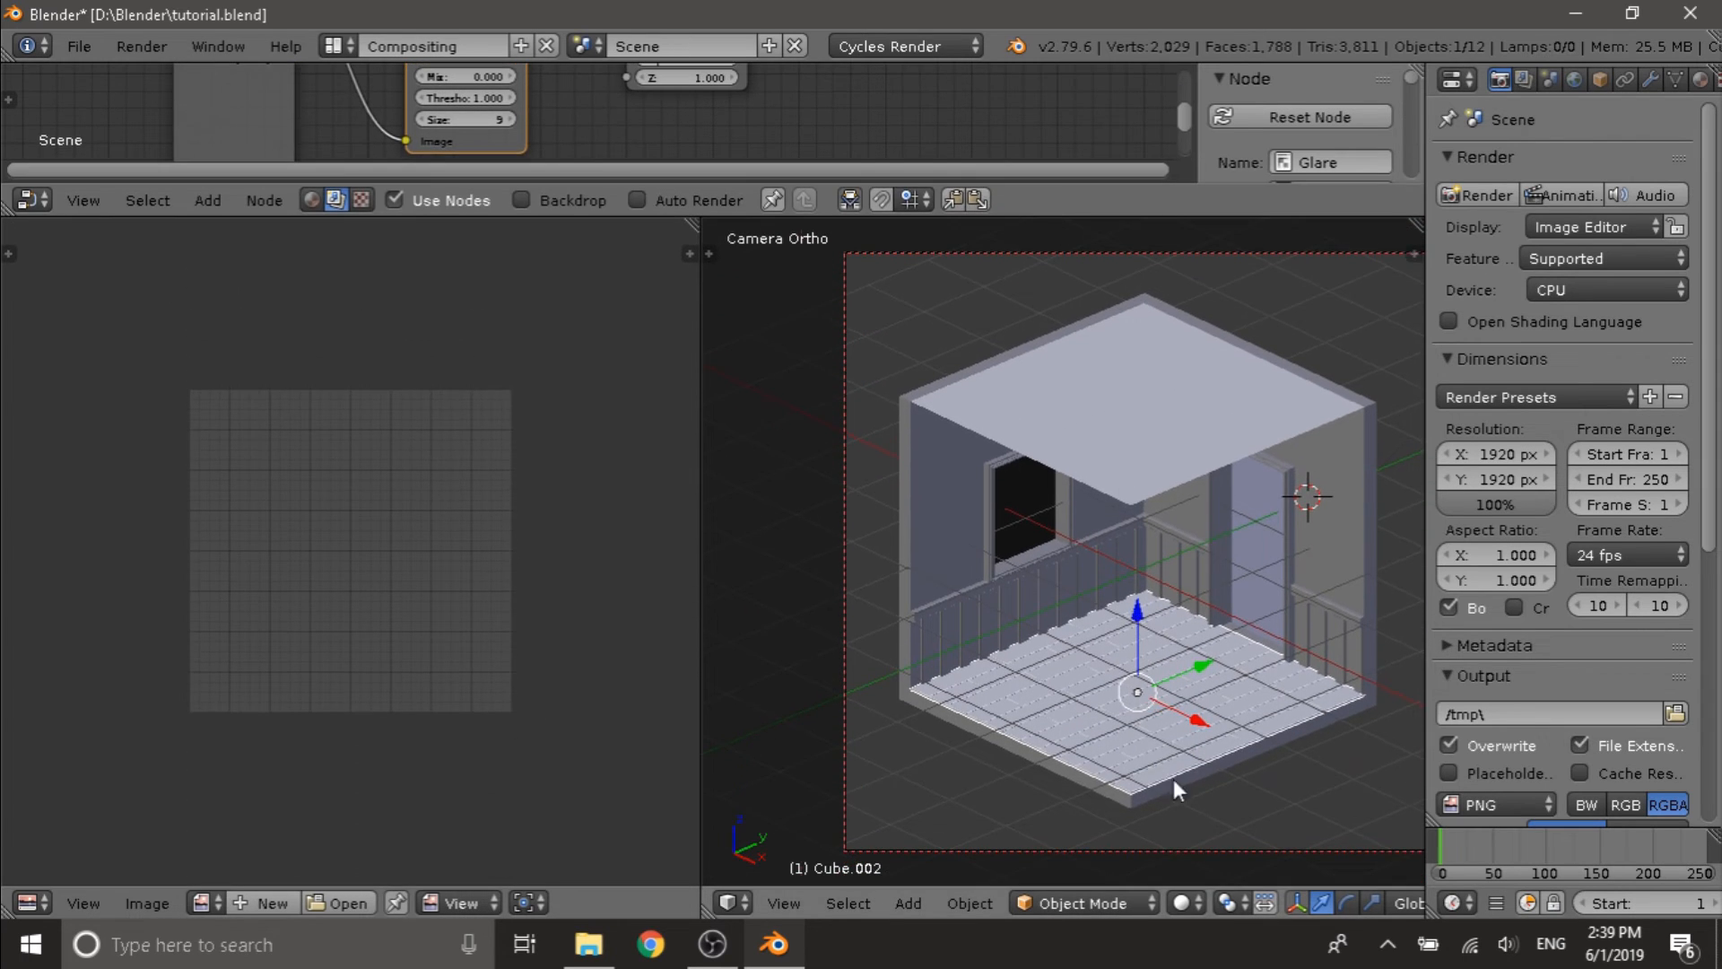
- Set the camera view's viewport shading to Material and frame the plank floor closely
{"action": "scroll", "coordinate": [1173, 778], "scroll_direction": "up", "scroll_amount": 2}
{"action": "left_click", "coordinate": [1182, 904]}
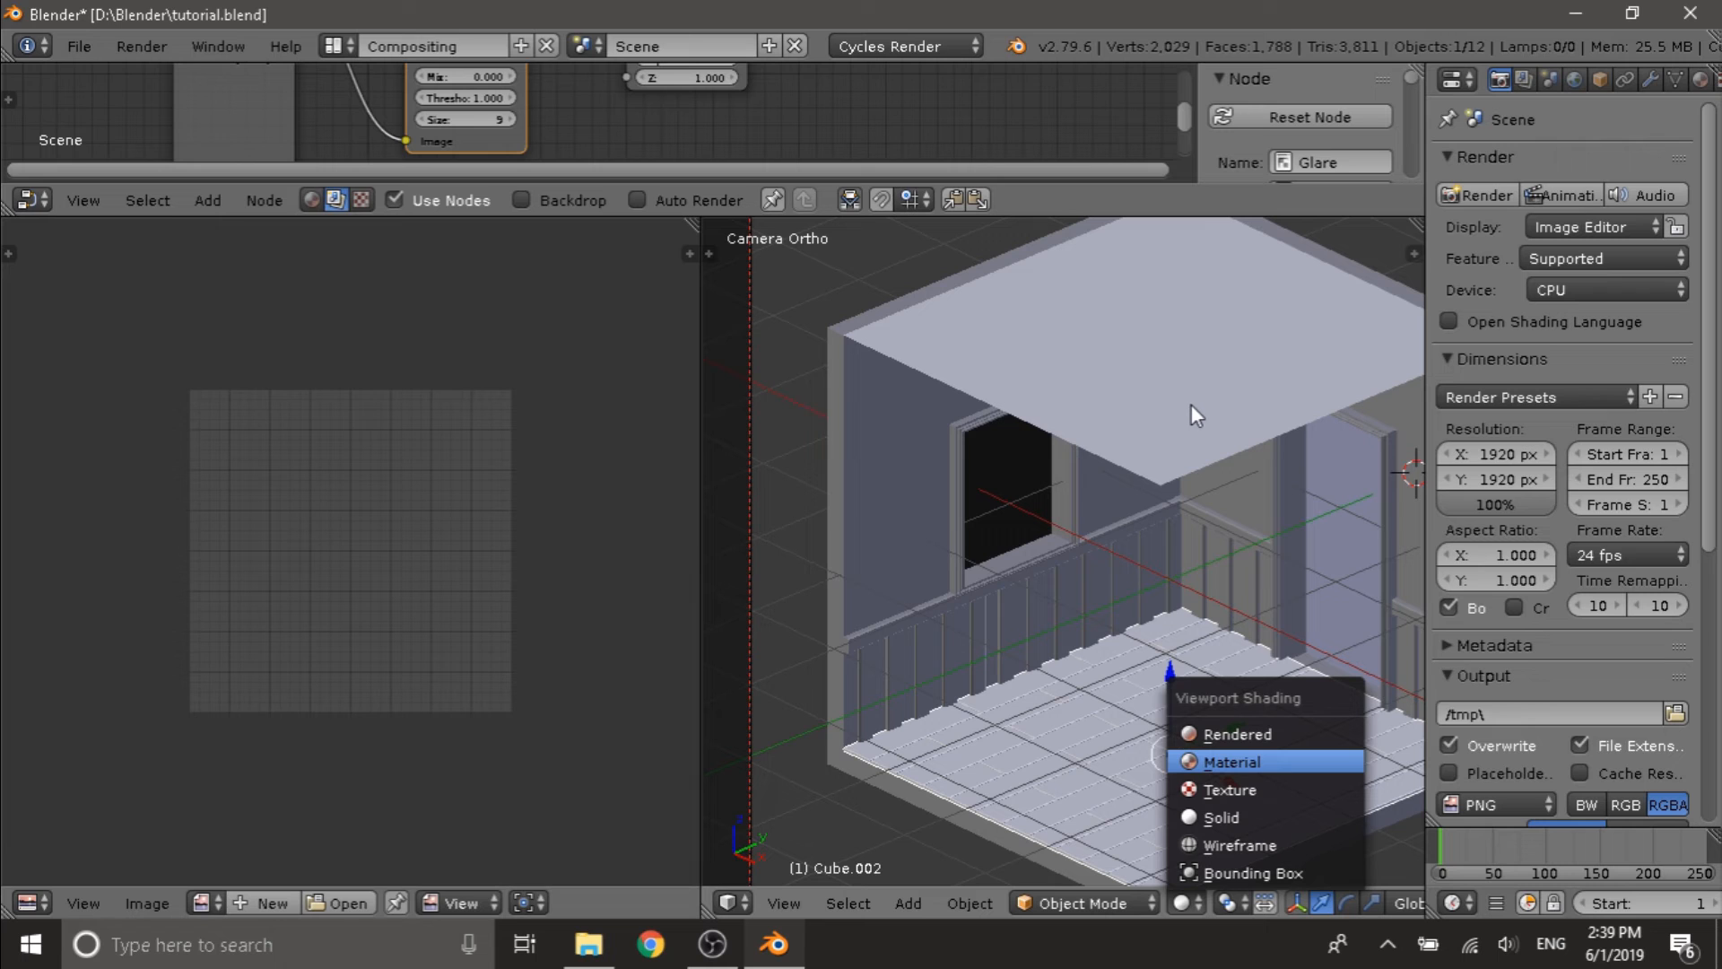
{"action": "key", "text": "Return"}
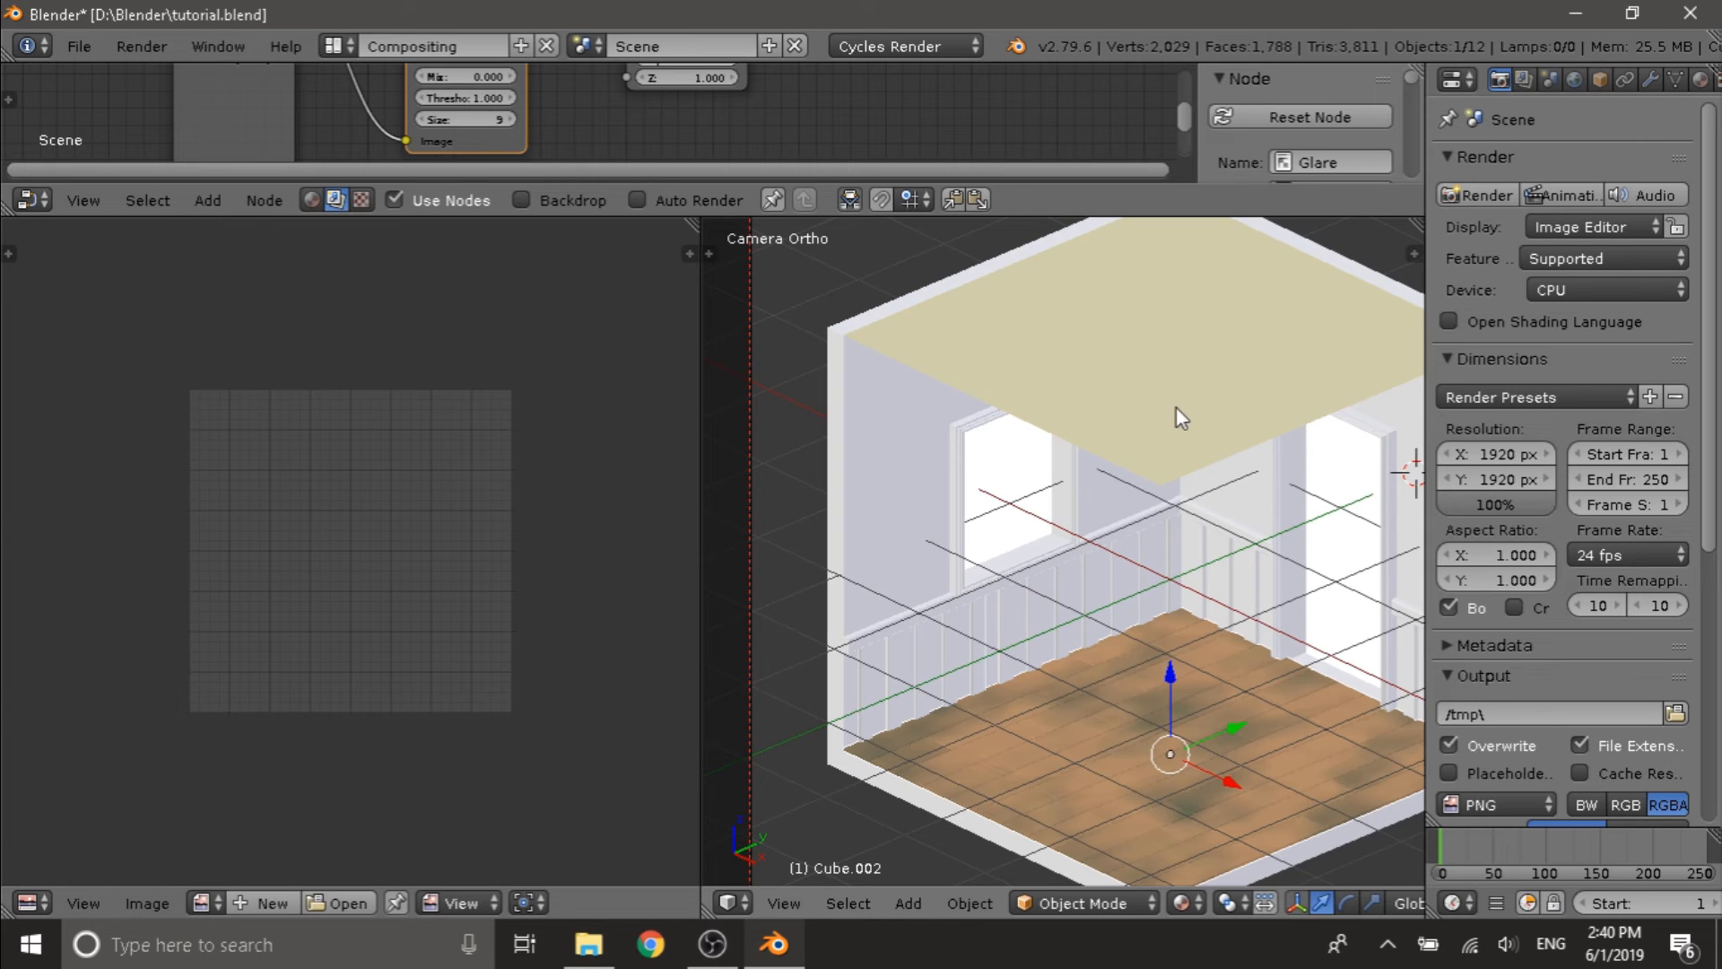
{"action": "scroll", "coordinate": [1191, 660], "scroll_direction": "up", "scroll_amount": 2}
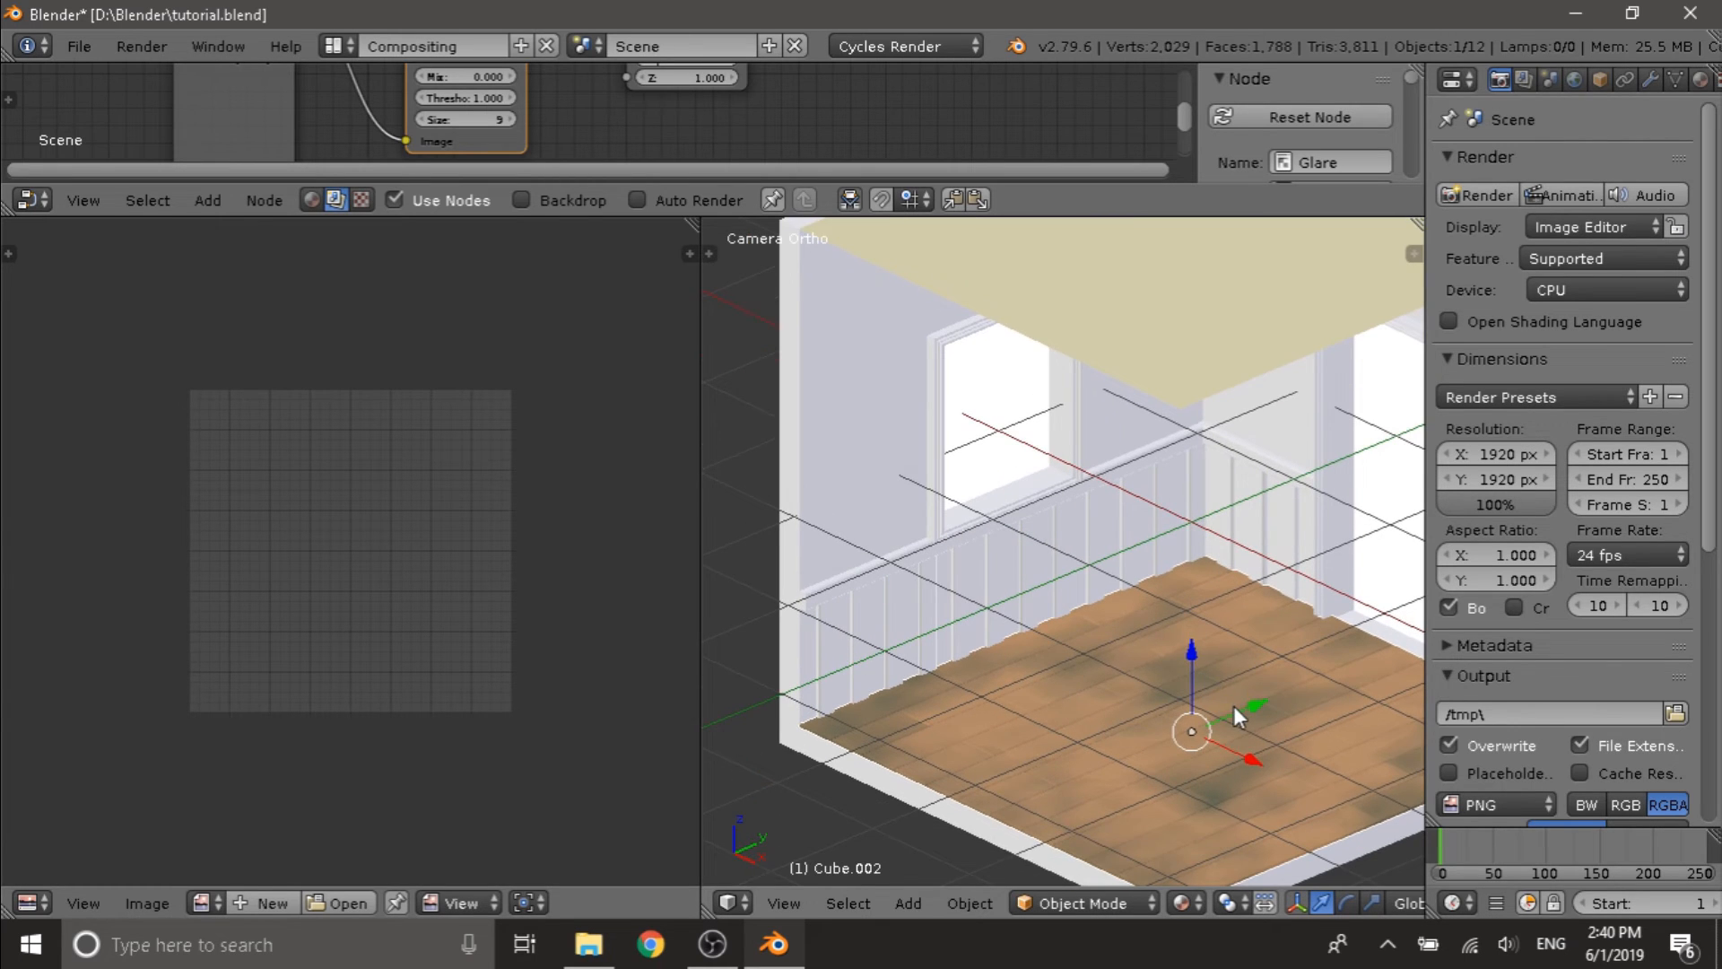
{"action": "scroll", "coordinate": [1234, 705], "scroll_direction": "up", "scroll_amount": 1}
{"action": "scroll", "coordinate": [1234, 705], "scroll_direction": "up", "scroll_amount": 1, "text": "ctrl"}
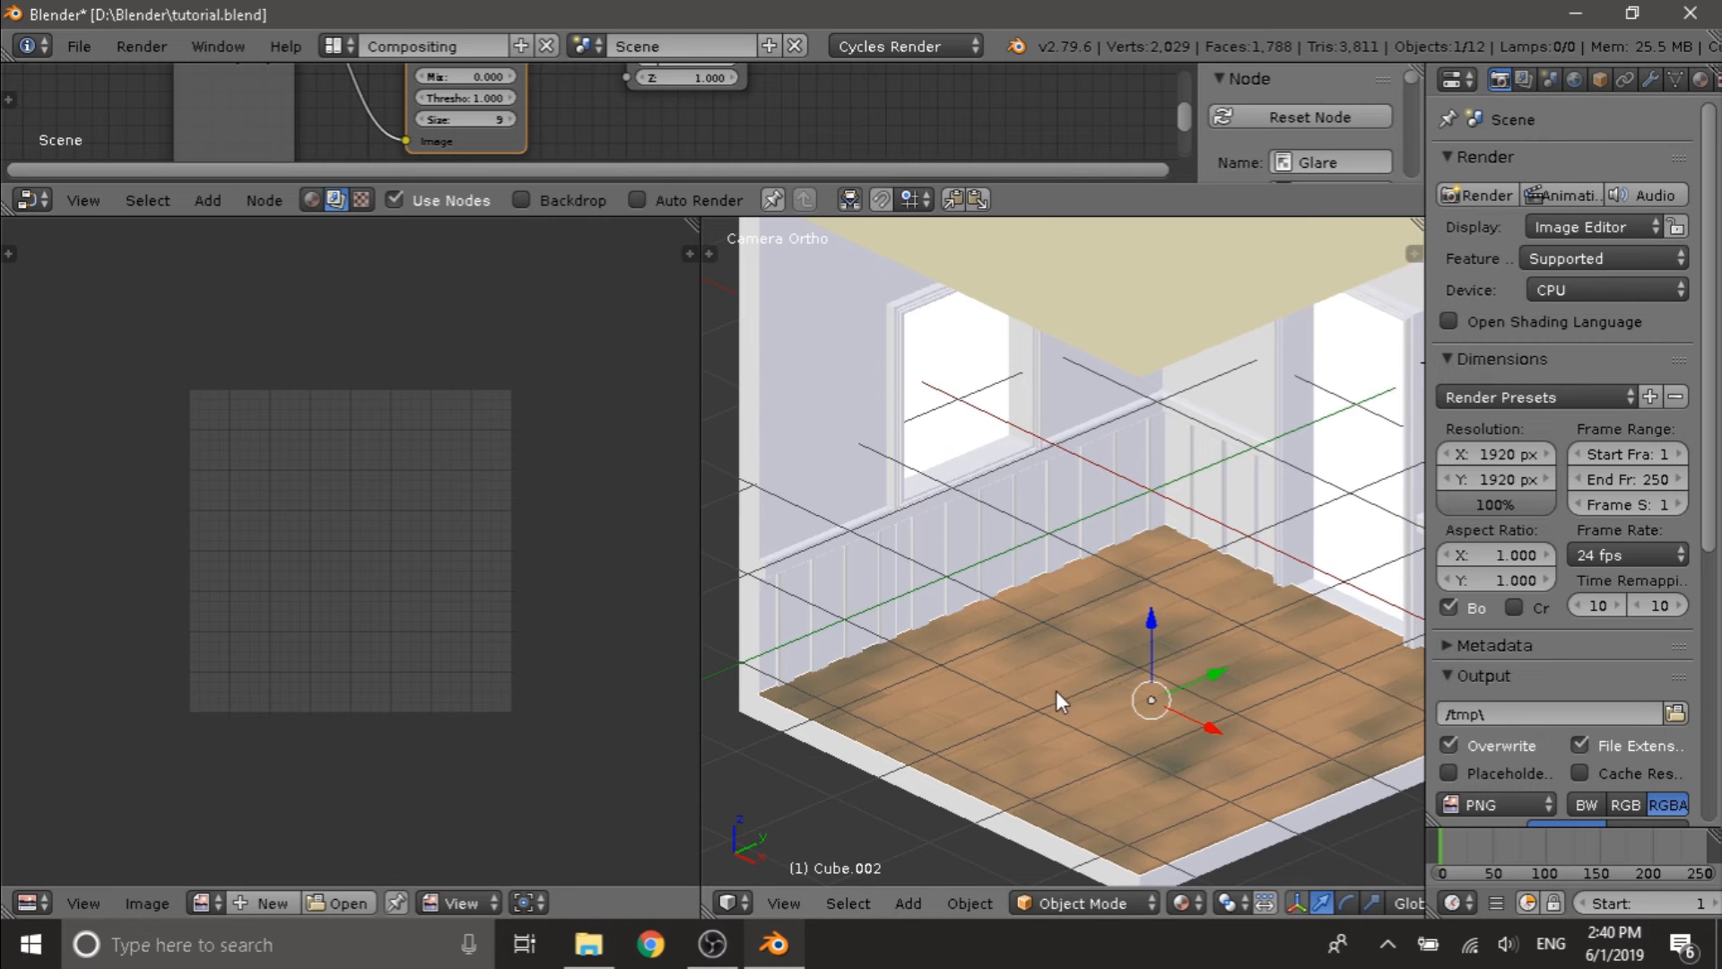
{"action": "scroll", "coordinate": [1136, 719], "scroll_direction": "up", "scroll_amount": 1}
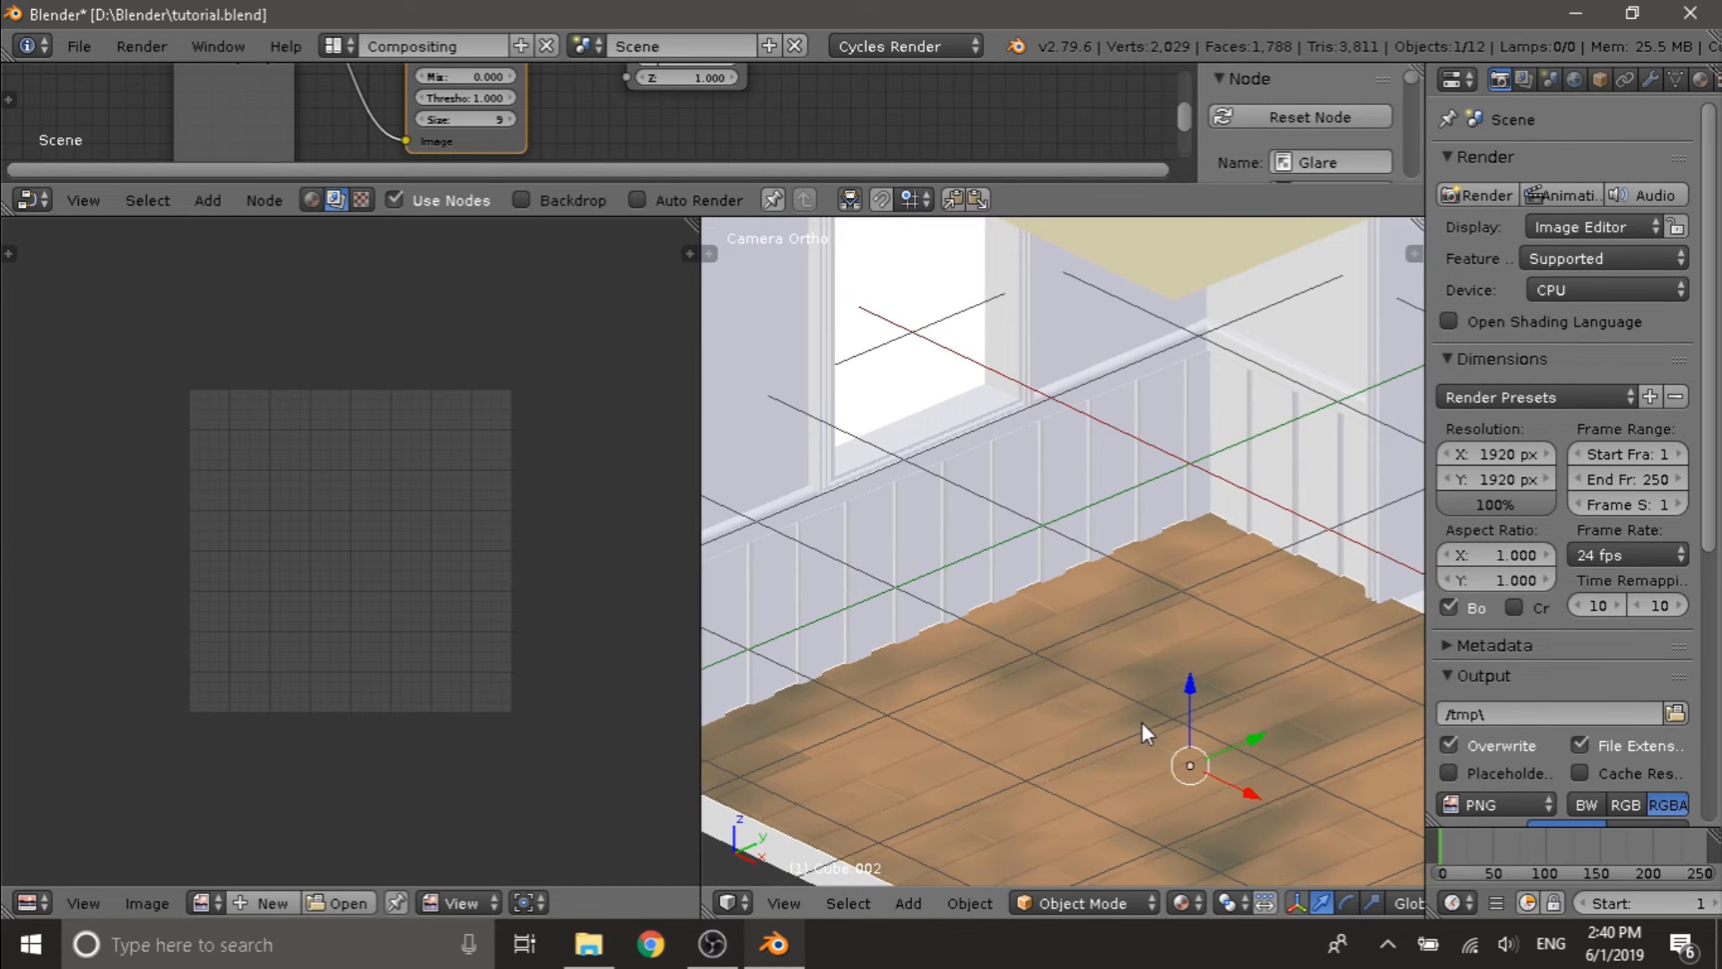
{"action": "scroll", "coordinate": [1143, 723], "scroll_direction": "down", "scroll_amount": 3, "text": "shift"}
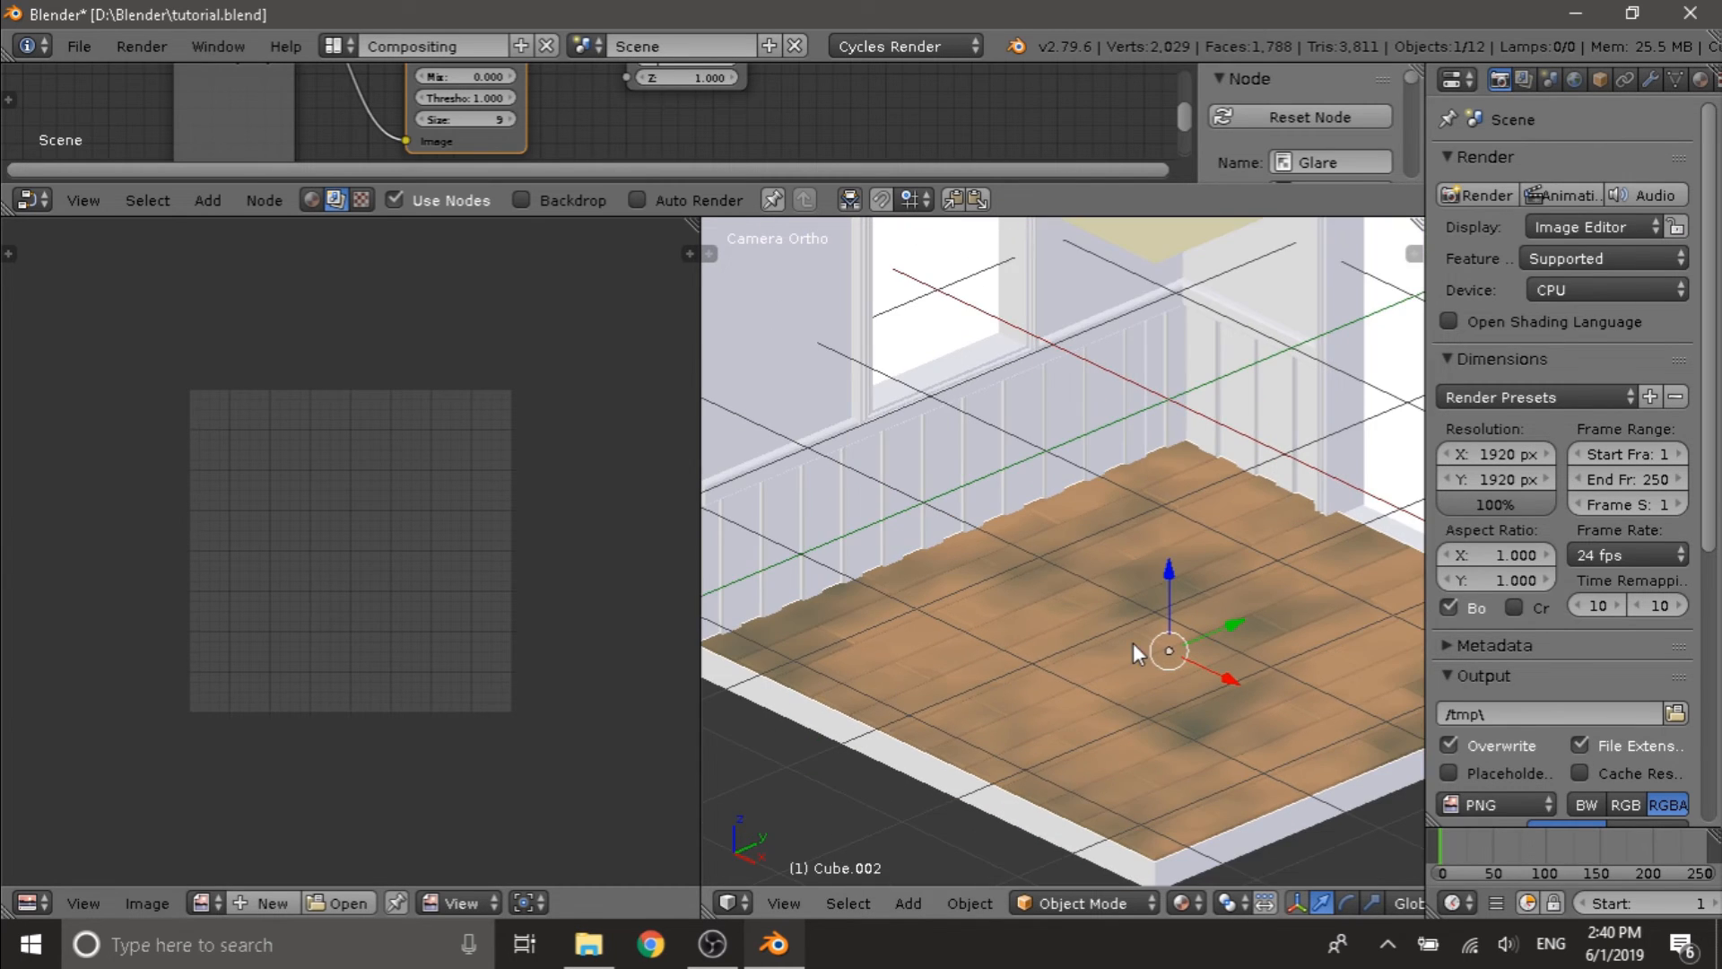
{"action": "scroll", "coordinate": [1142, 647], "scroll_direction": "up", "scroll_amount": 2, "text": "ctrl"}
{"action": "scroll", "coordinate": [1050, 592], "scroll_direction": "down", "scroll_amount": 1}
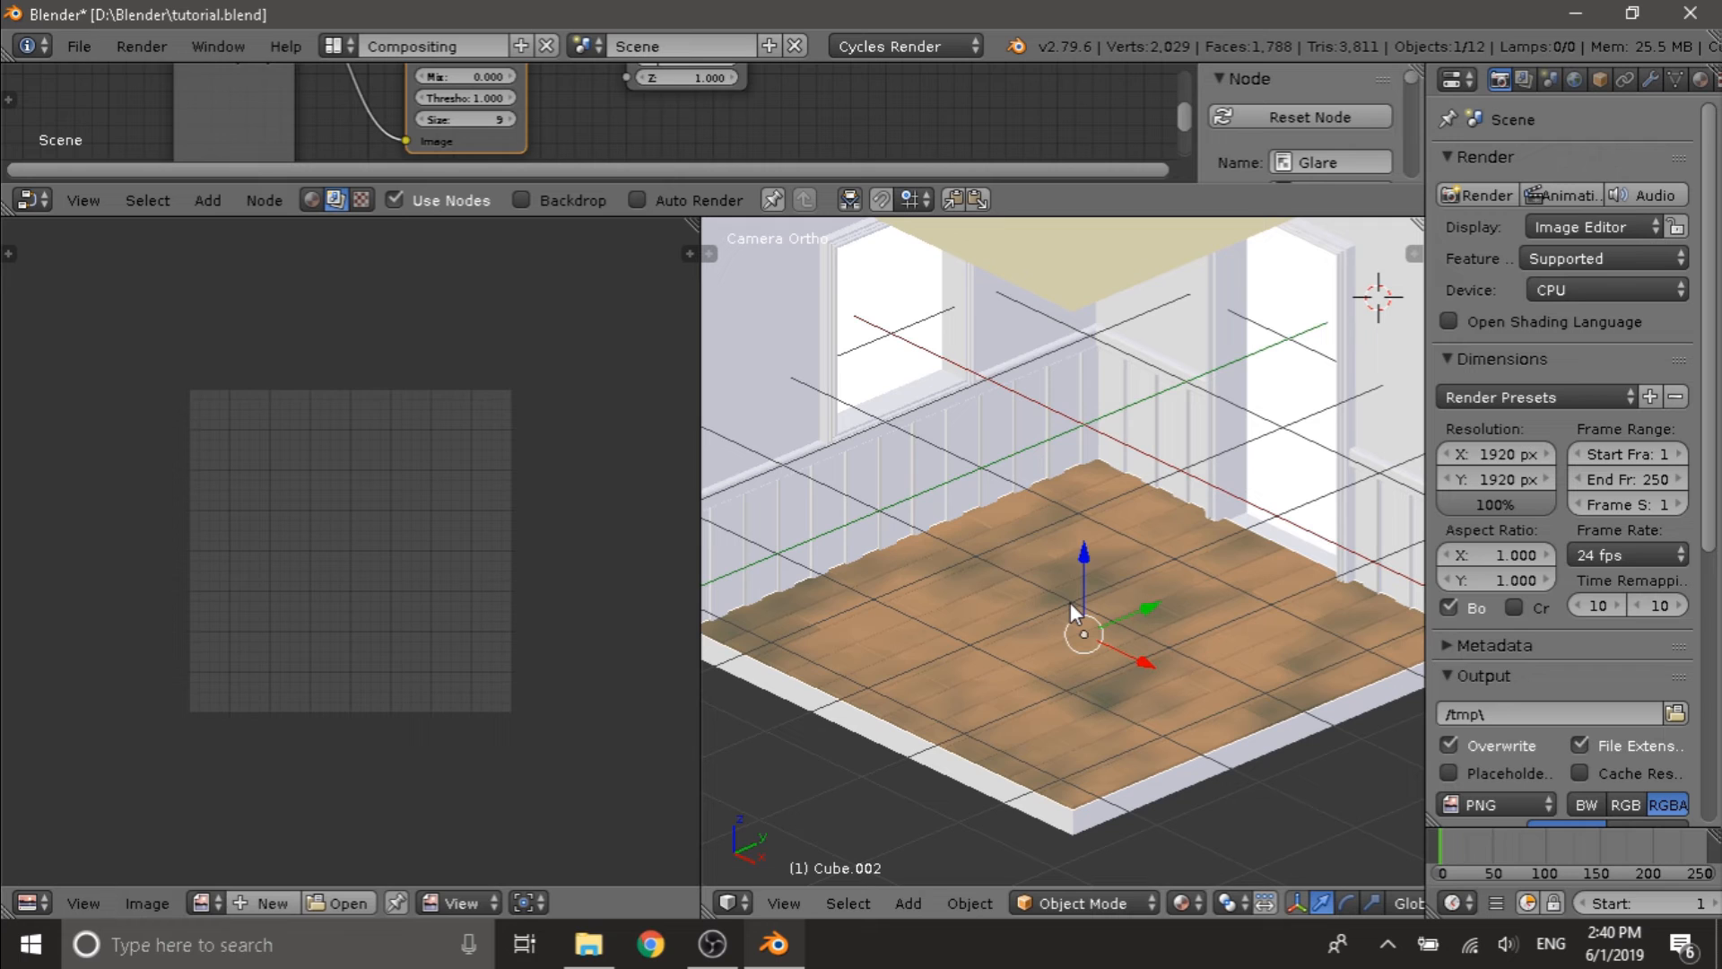
- Select the entire plank floor mesh and enlarge its UV layout along X only, stretching it well beyond the image square
{"action": "key", "text": "Tab"}
{"action": "key", "text": "a"}
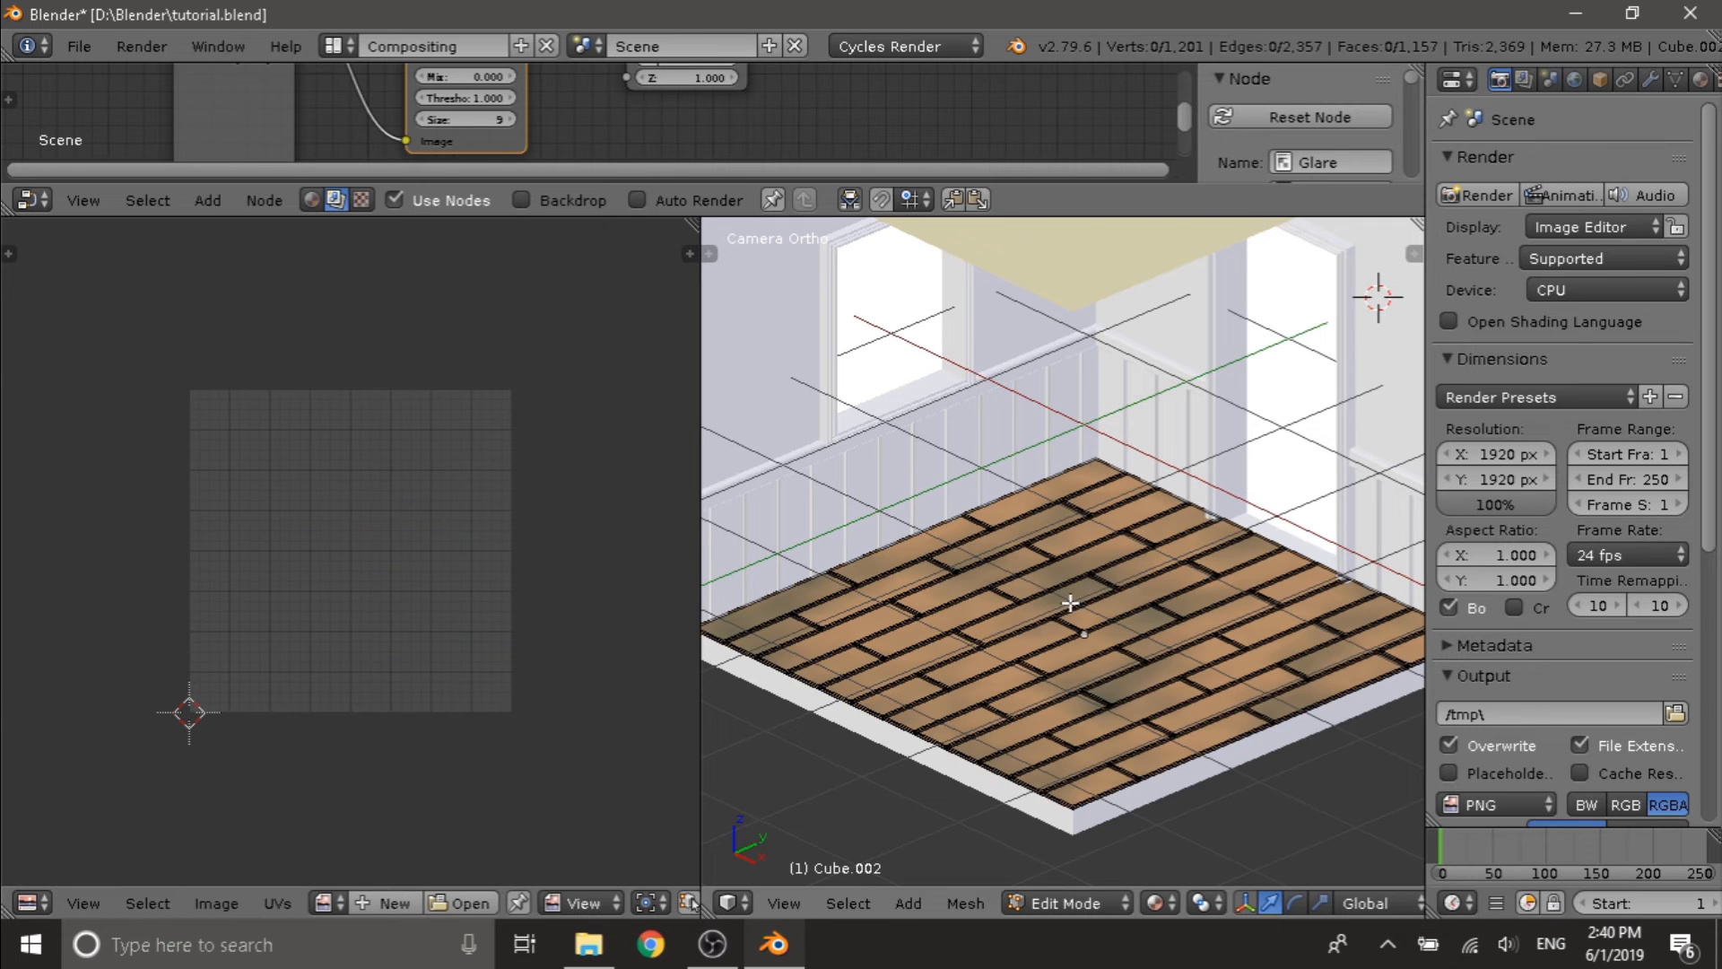
{"action": "key", "text": "a"}
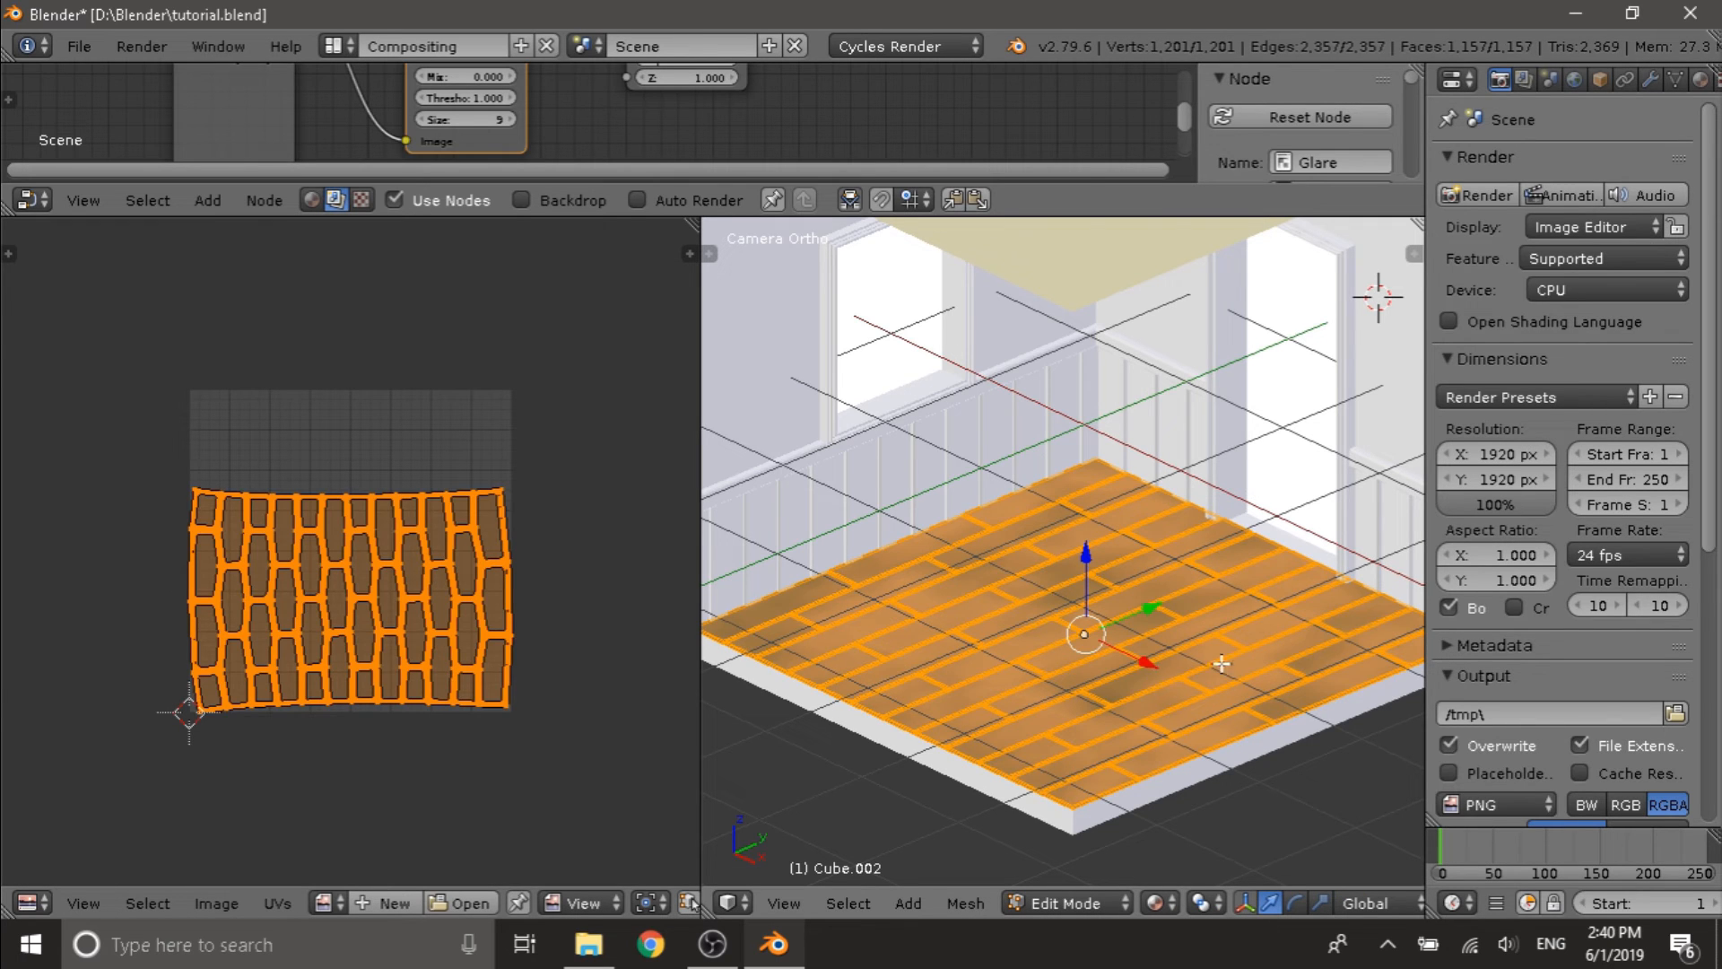
{"action": "scroll", "coordinate": [467, 594], "scroll_direction": "down", "scroll_amount": 1}
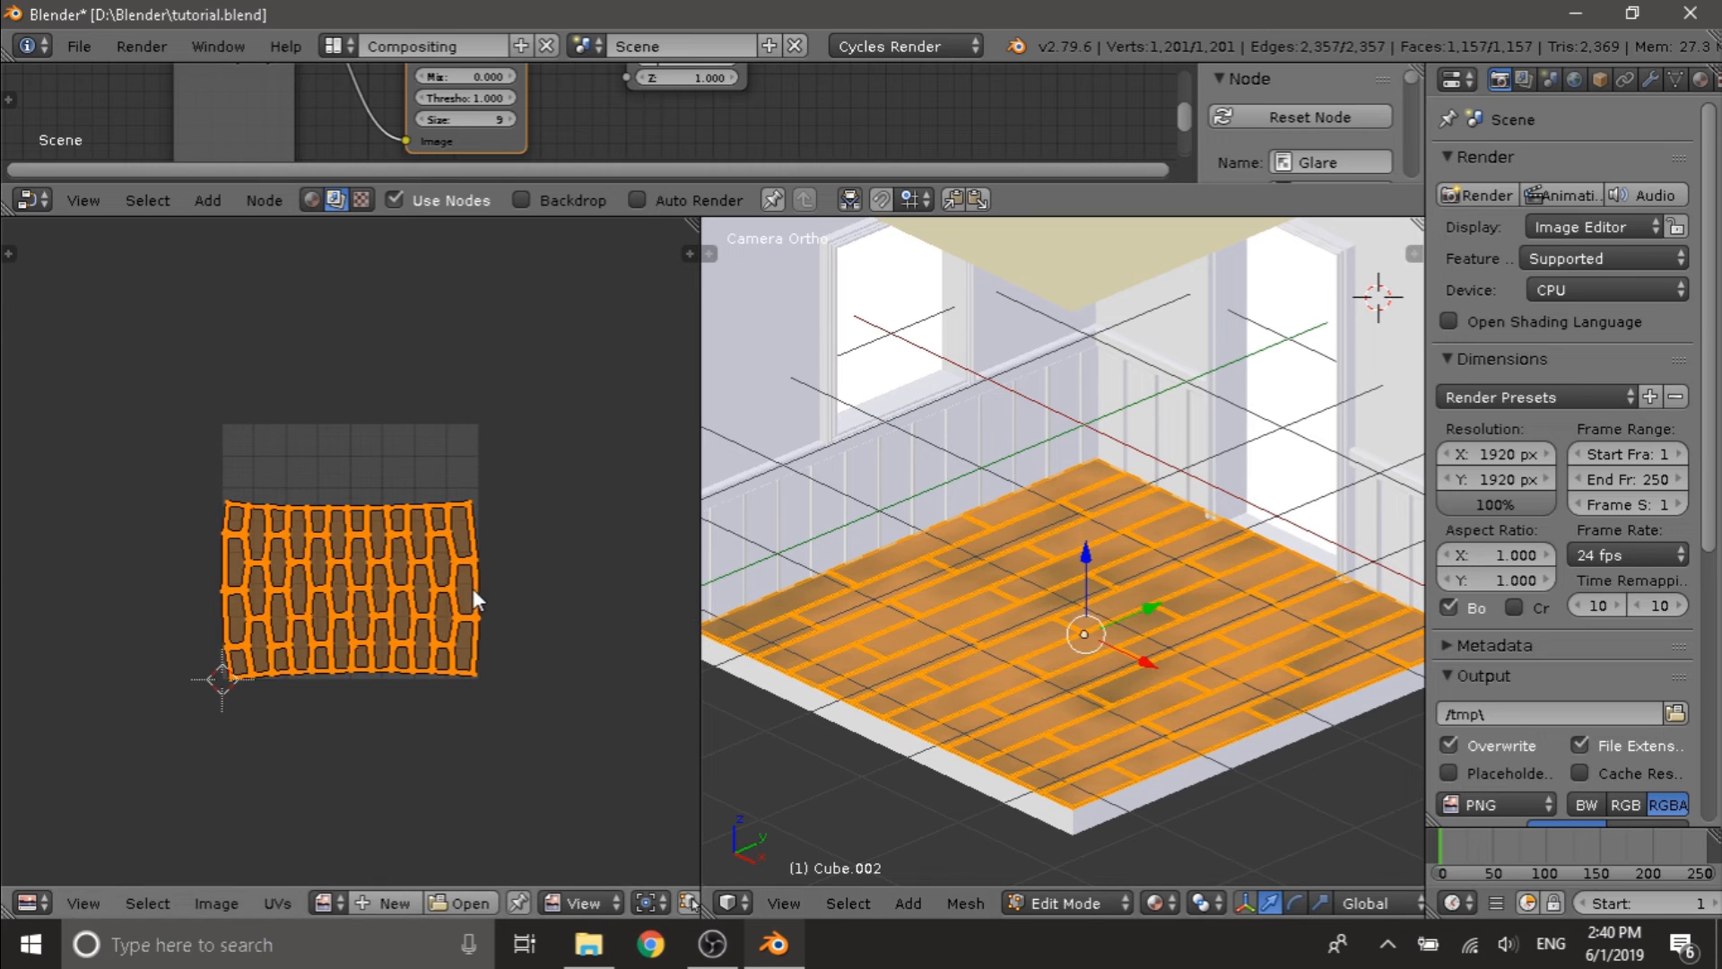
{"action": "key", "text": "s"}
{"action": "key", "text": "x"}
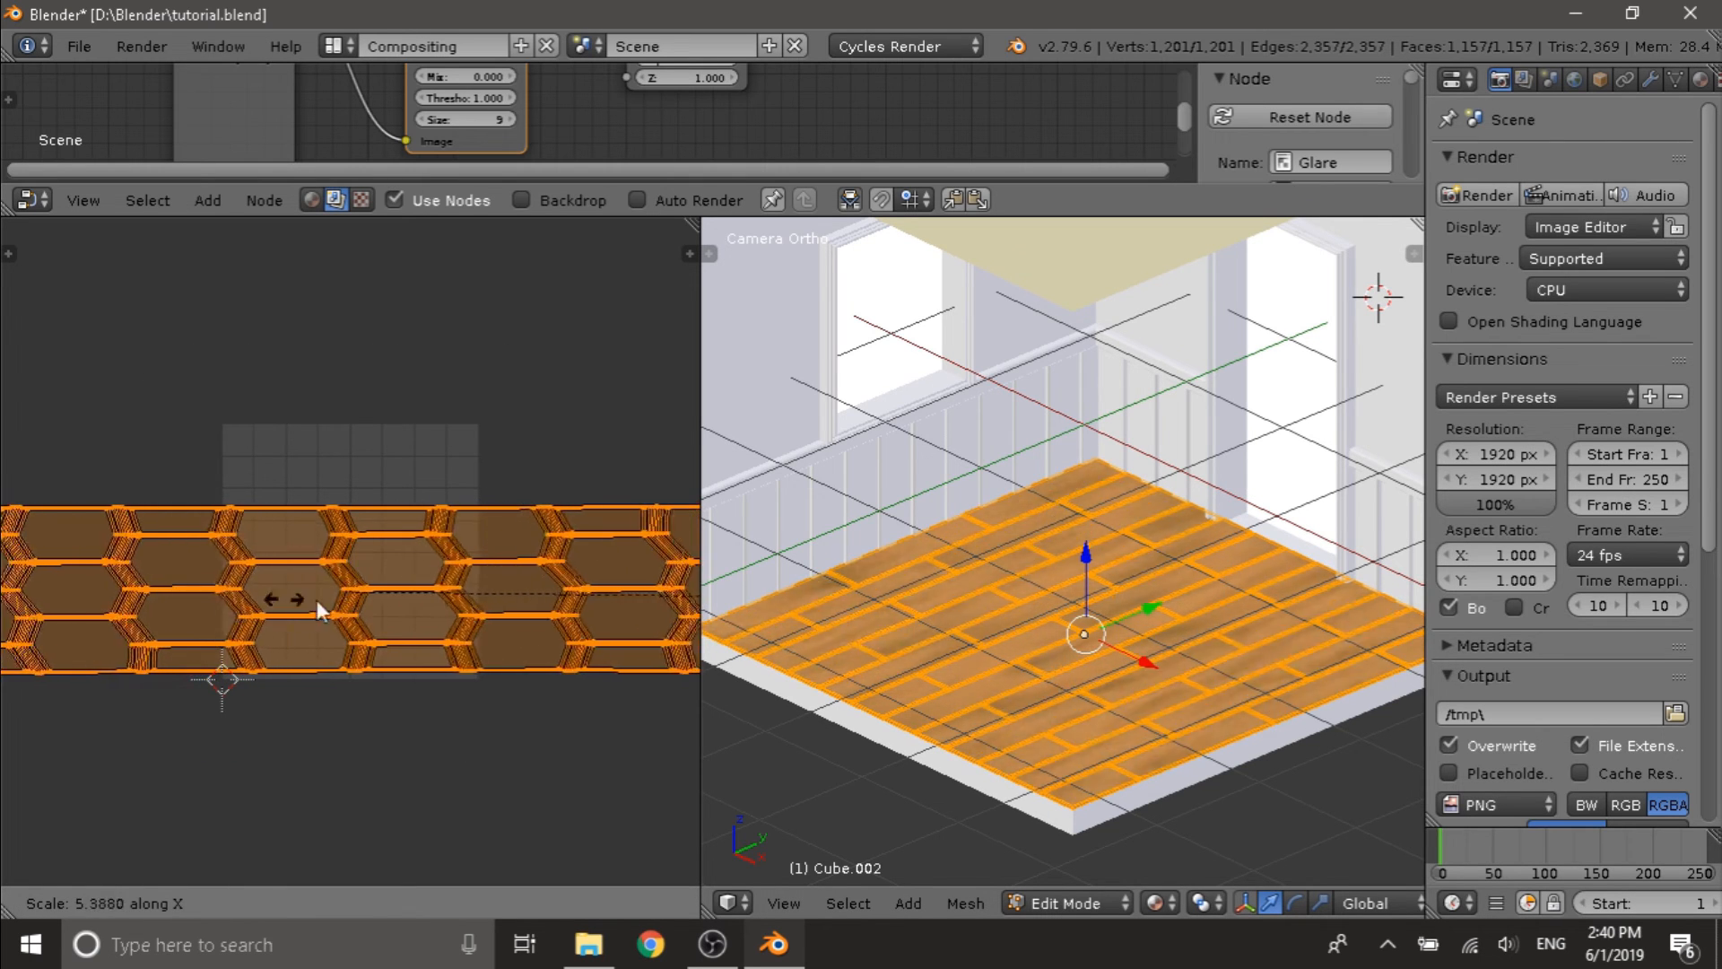
{"action": "left_click", "coordinate": [583, 603]}
{"action": "key", "text": "Tab"}
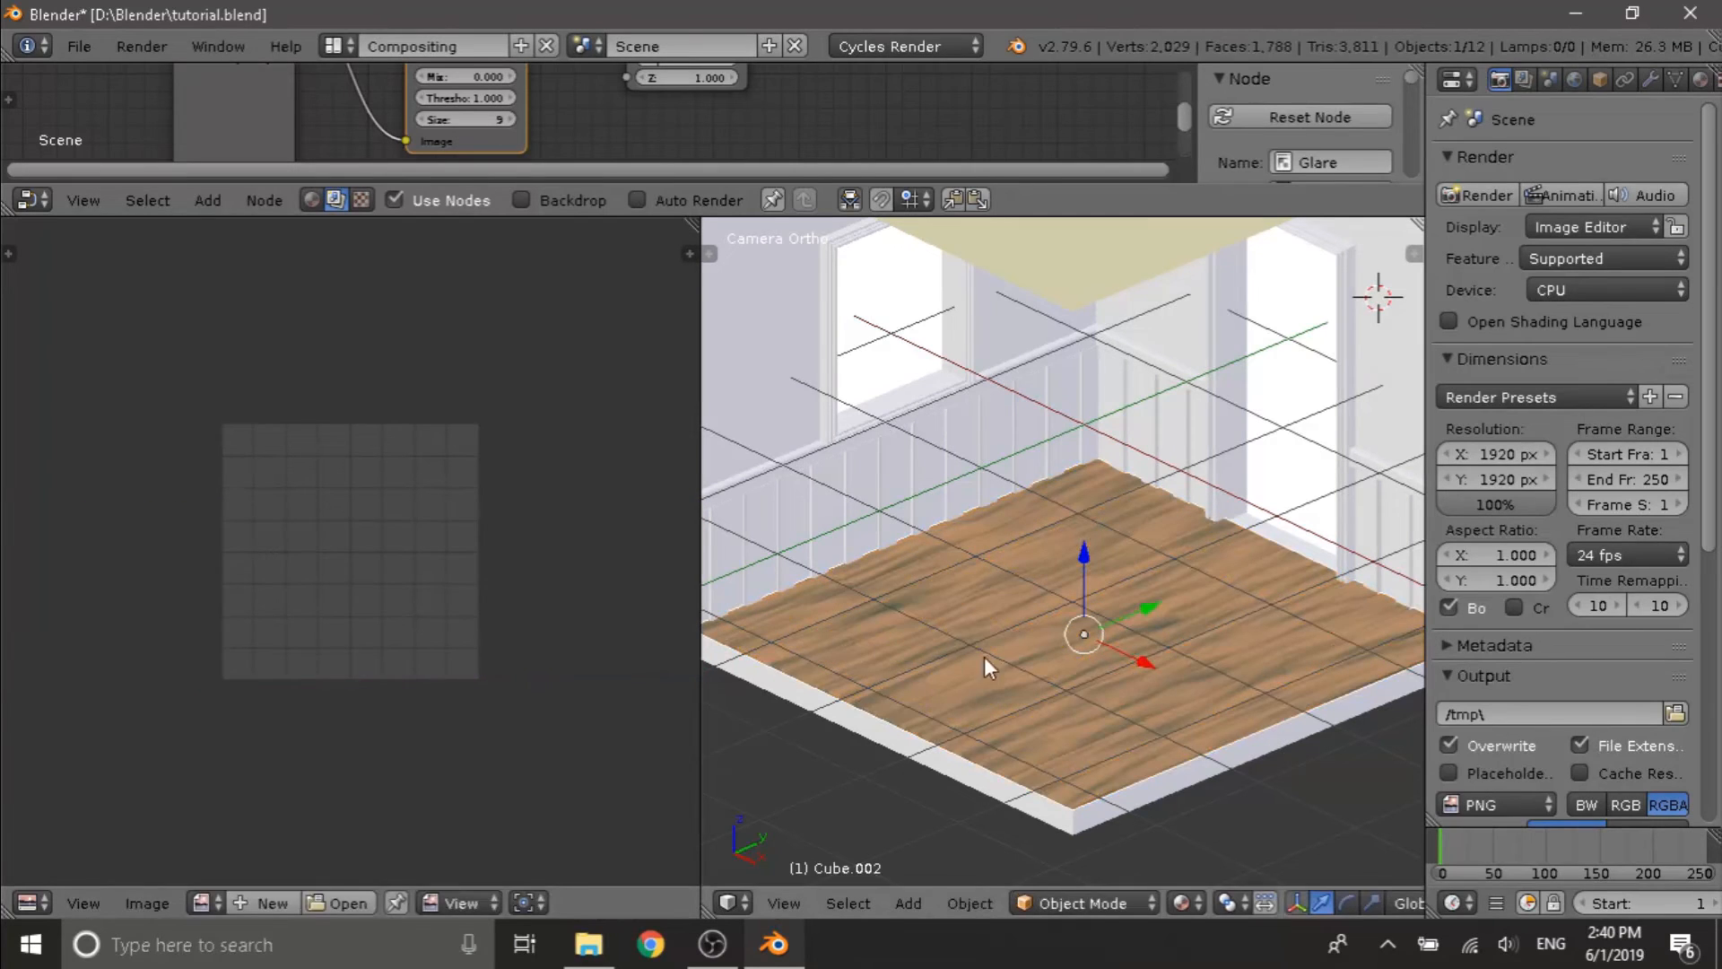
- Enlarge the floor's UV layout along X a second time and inspect the wood grain on the planks in the 3D view
{"action": "key", "text": "Tab"}
{"action": "key", "text": "Tab"}
{"action": "key", "text": "Tab"}
{"action": "key", "text": "s"}
{"action": "key", "text": "x"}
{"action": "left_click", "coordinate": [556, 583]}
{"action": "key", "text": "Tab"}
{"action": "key", "text": "Tab"}
{"action": "key", "text": "Tab"}
{"action": "scroll", "coordinate": [967, 677], "scroll_direction": "up", "scroll_amount": 5}
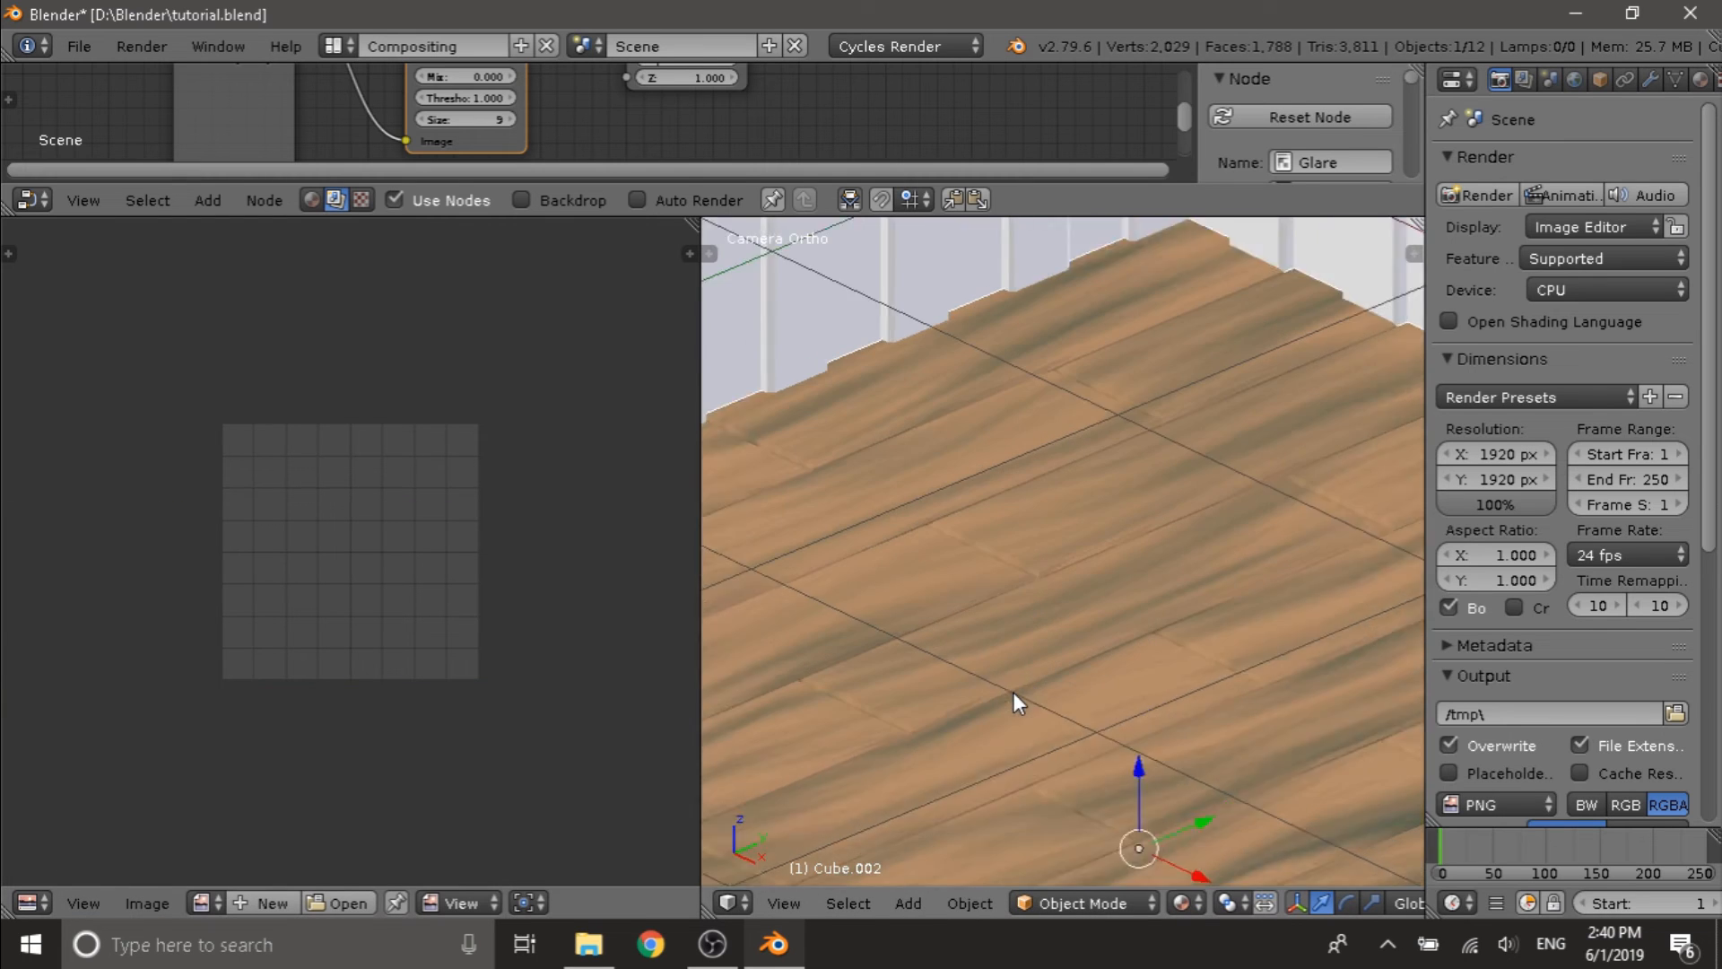
{"action": "scroll", "coordinate": [1032, 684], "scroll_direction": "down", "scroll_amount": 4}
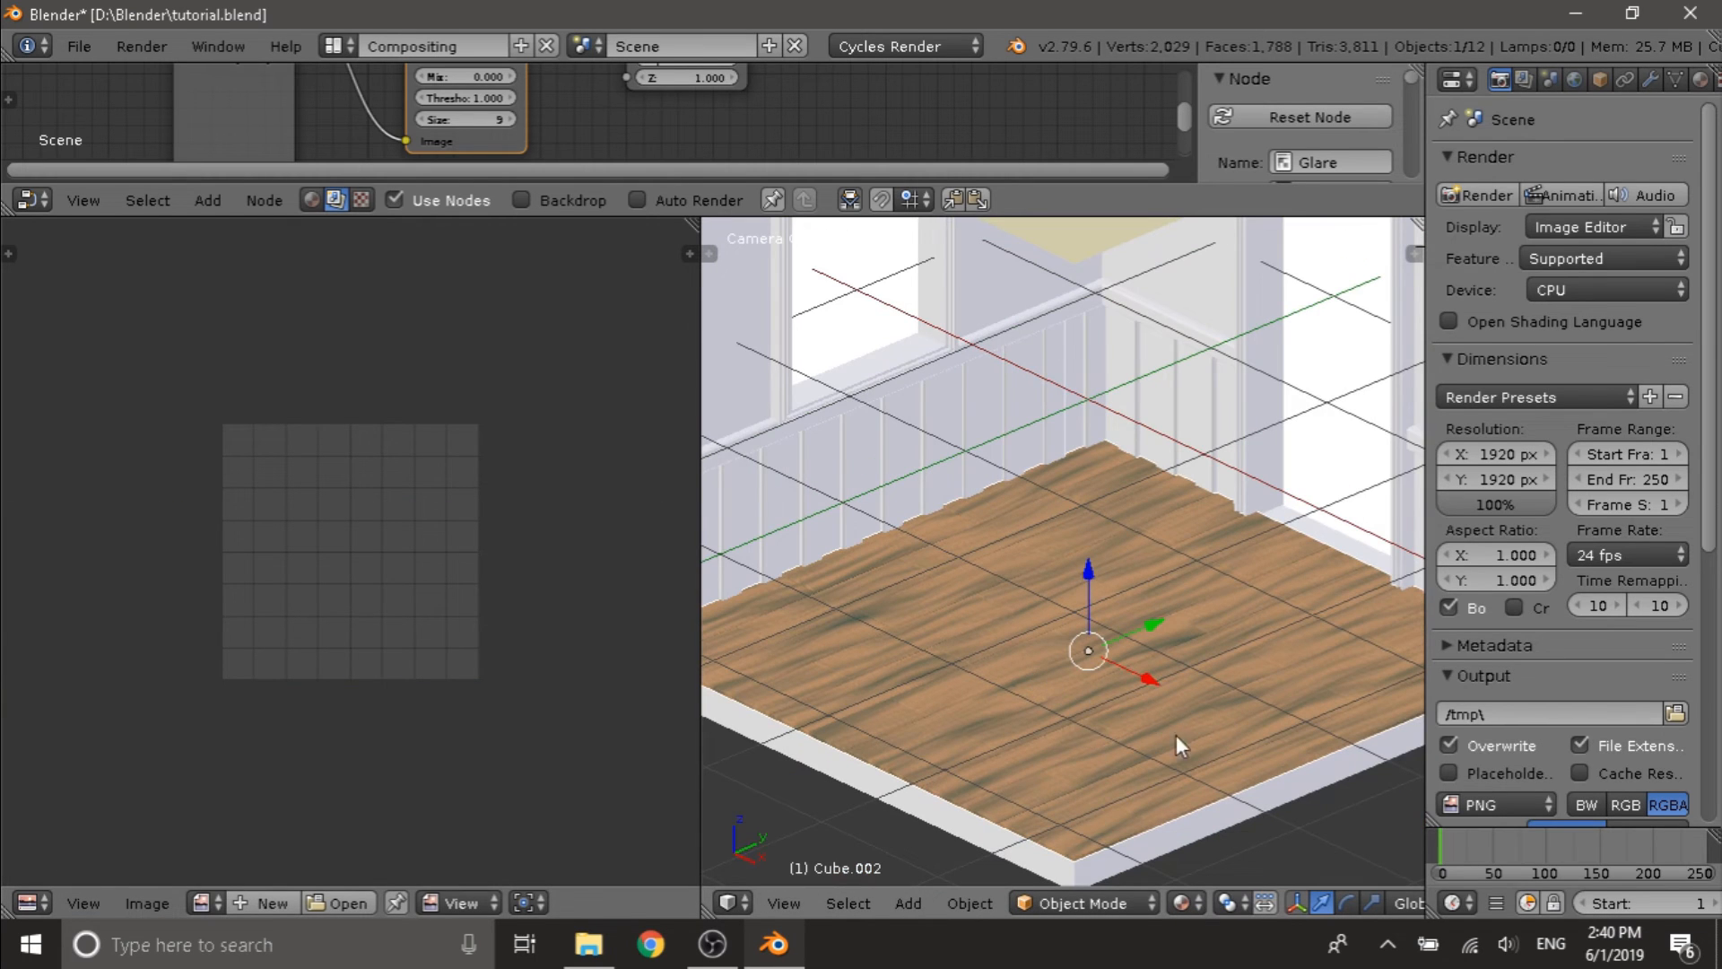
{"action": "scroll", "coordinate": [1255, 712], "scroll_direction": "down", "scroll_amount": 2}
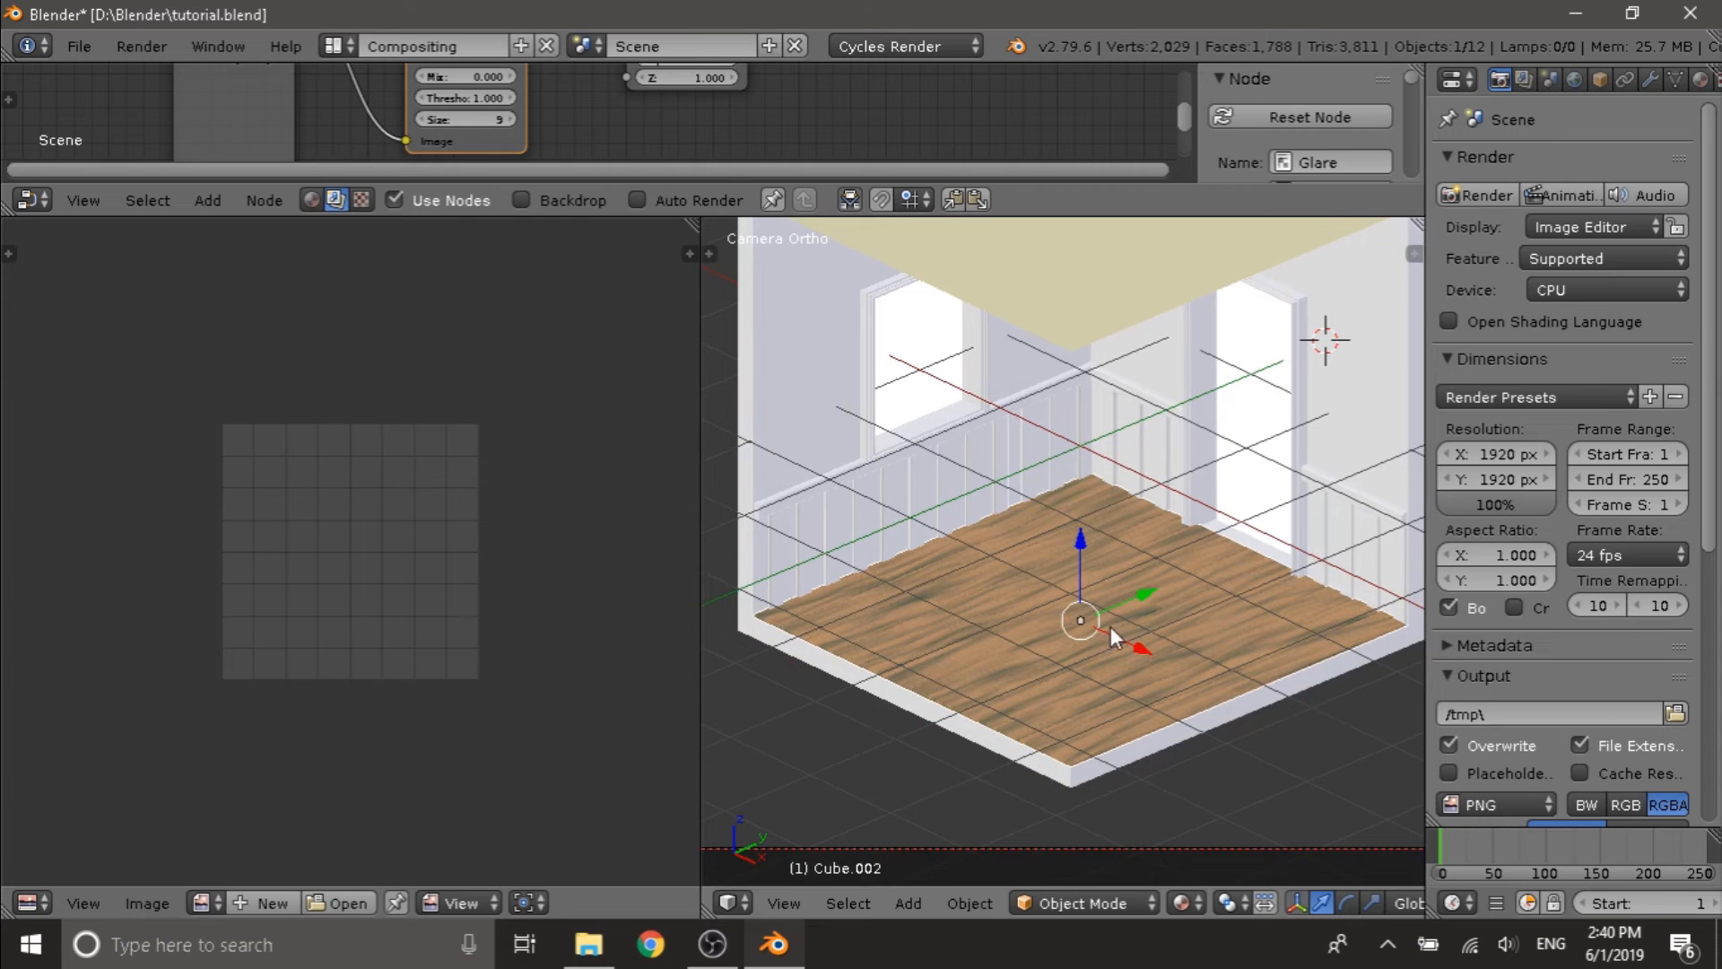
- Widen the floor's UV layout along X once more for finer wood grain, and return to Object Mode
{"action": "scroll", "coordinate": [1110, 626], "scroll_direction": "up", "scroll_amount": 3}
{"action": "key", "text": "Tab"}
{"action": "key", "text": "s"}
{"action": "key", "text": "x"}
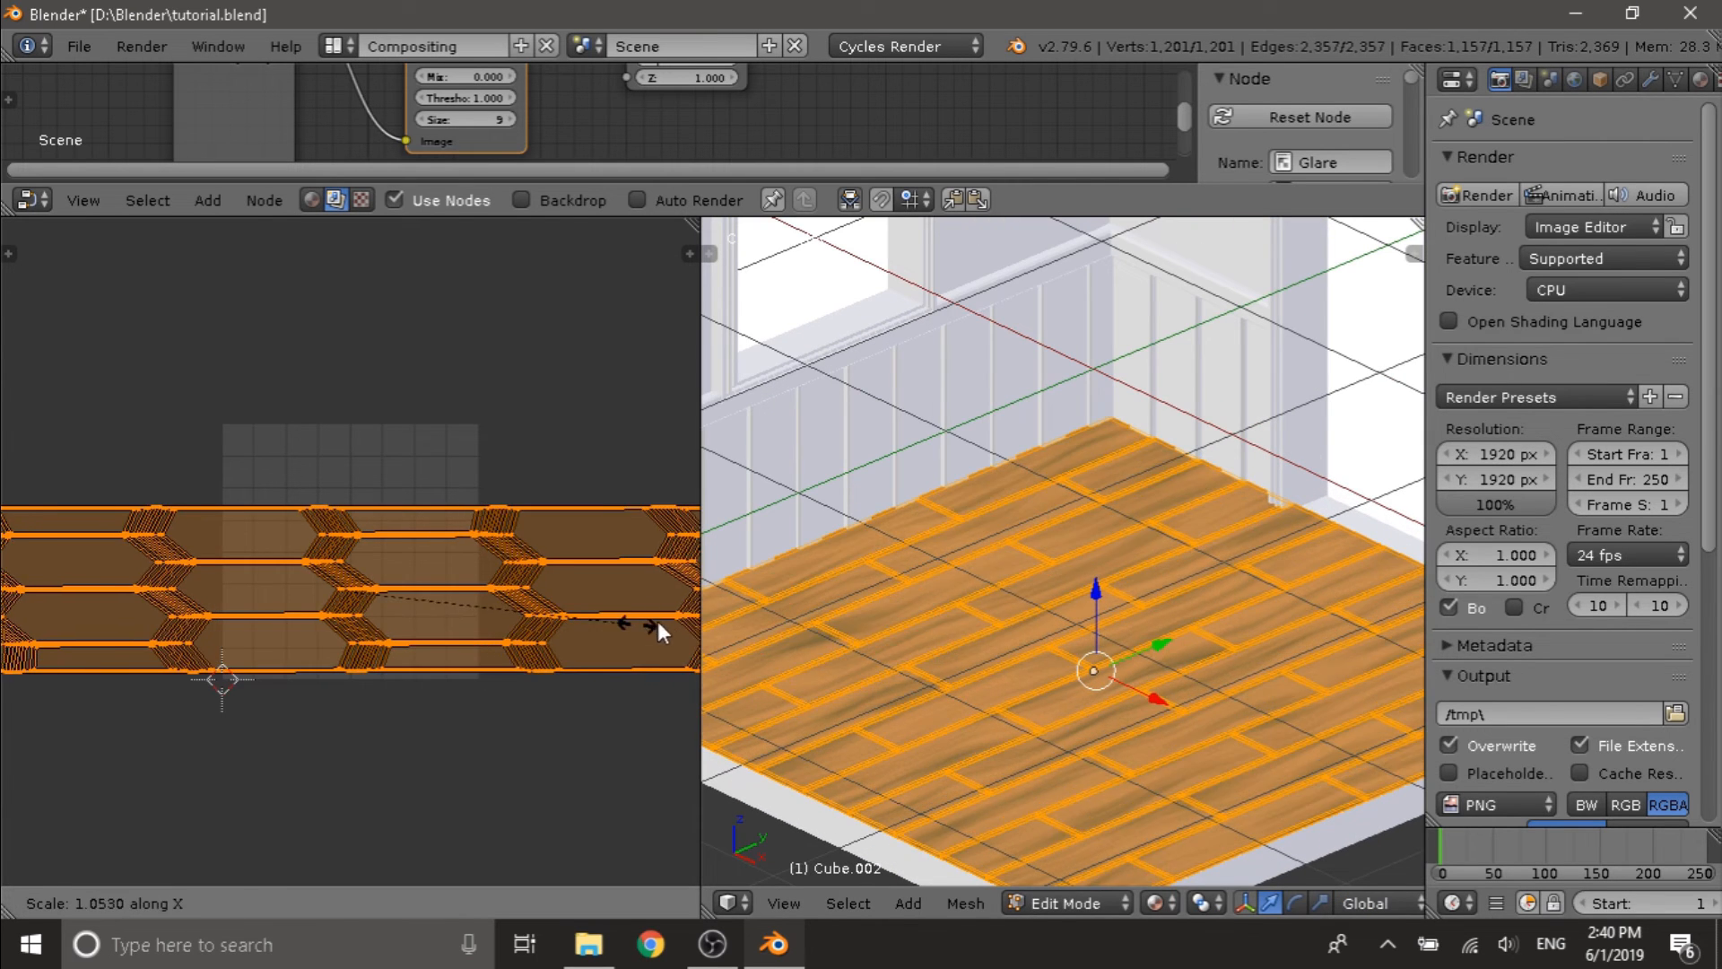
{"action": "left_click", "coordinate": [17, 628]}
{"action": "key", "text": "Tab"}
{"action": "scroll", "coordinate": [778, 662], "scroll_direction": "down", "scroll_amount": 2}
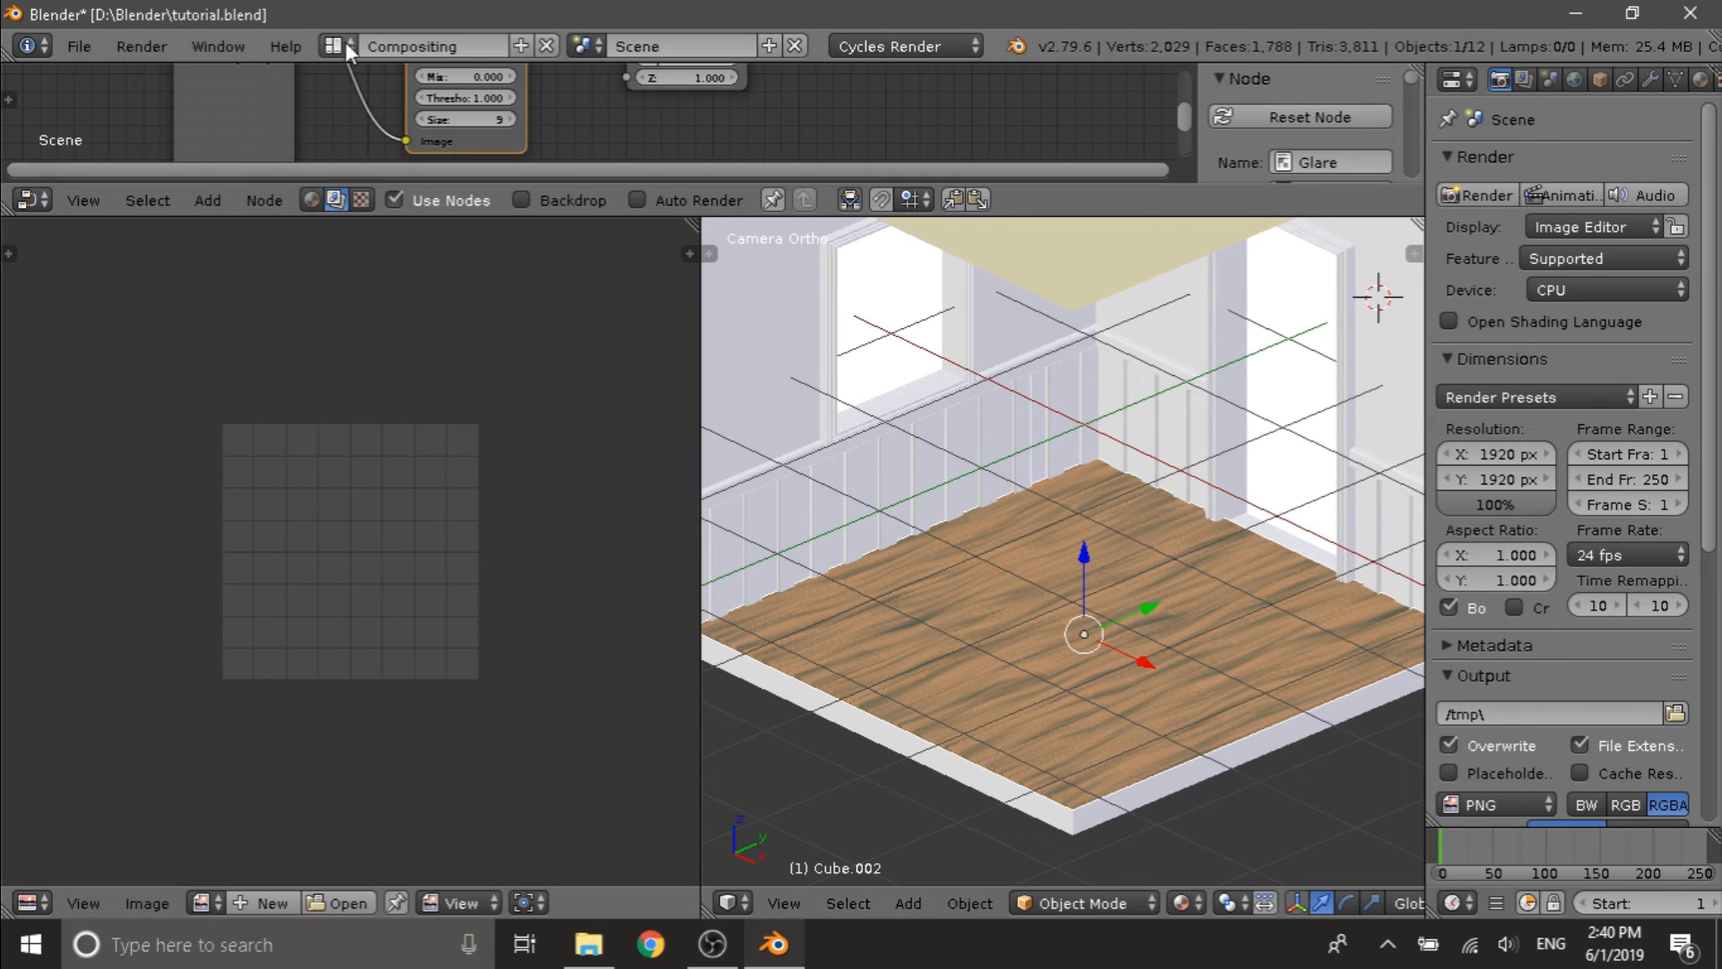
- Select the whole window frame mesh and apply the Reset UV mapping to all its faces
{"action": "right_click", "coordinate": [893, 400]}
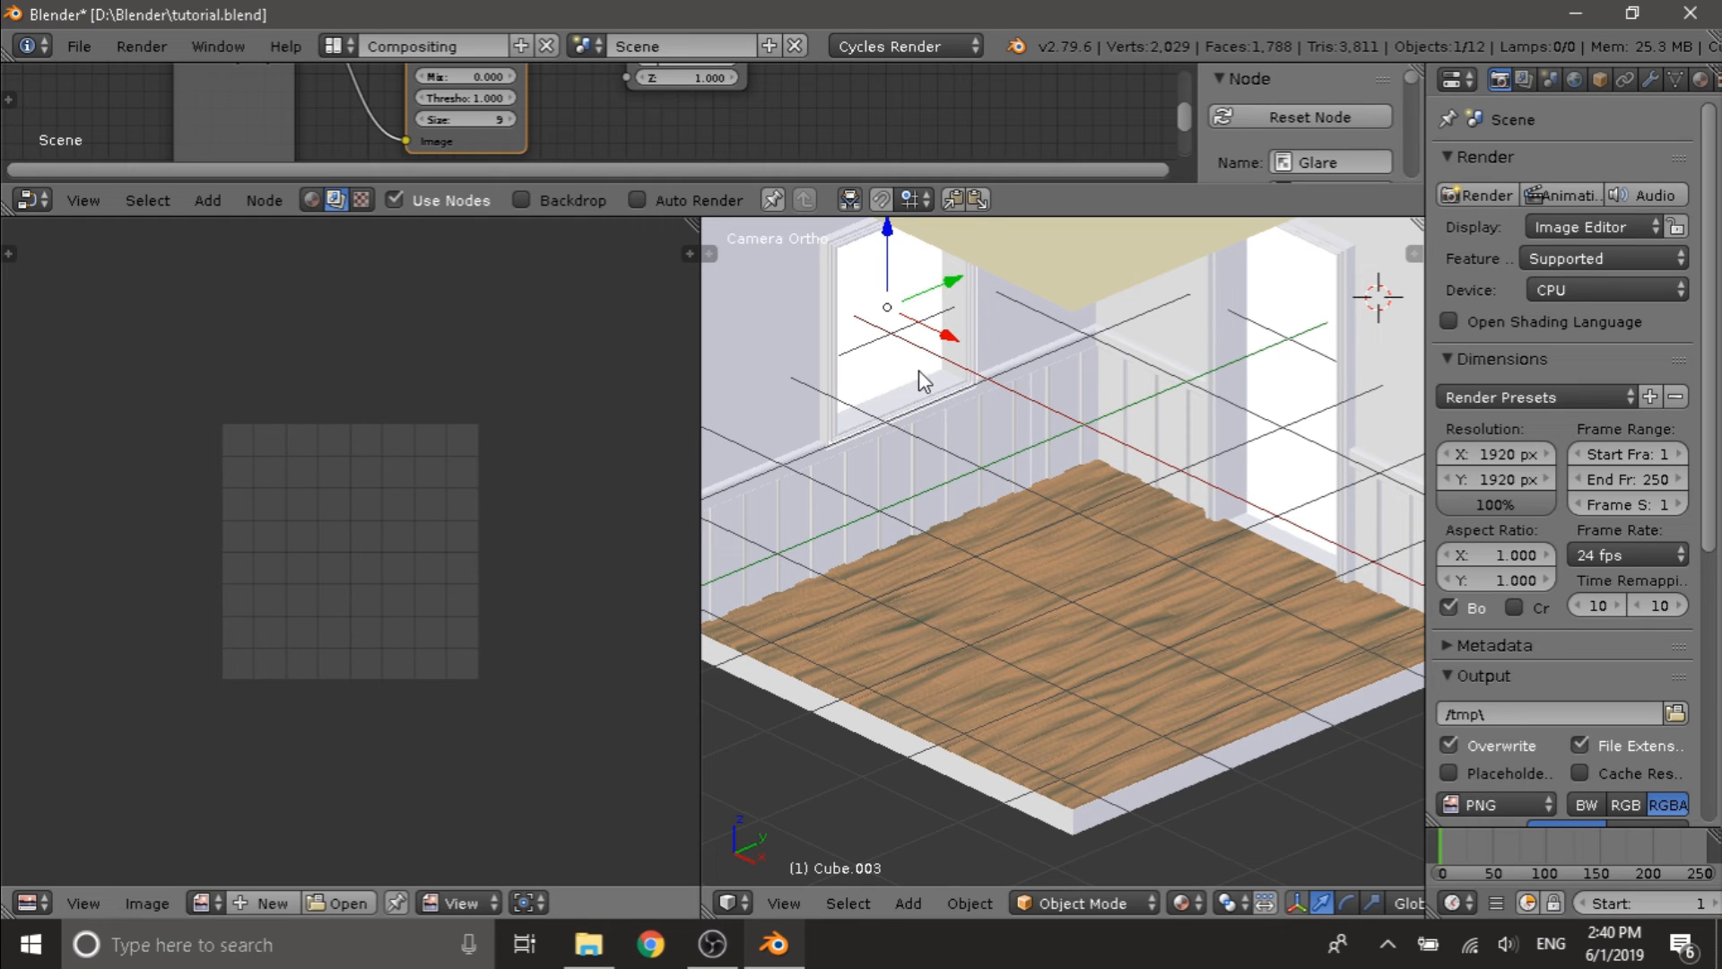
{"action": "key", "text": "Tab"}
{"action": "key", "text": "a"}
{"action": "key", "text": "a"}
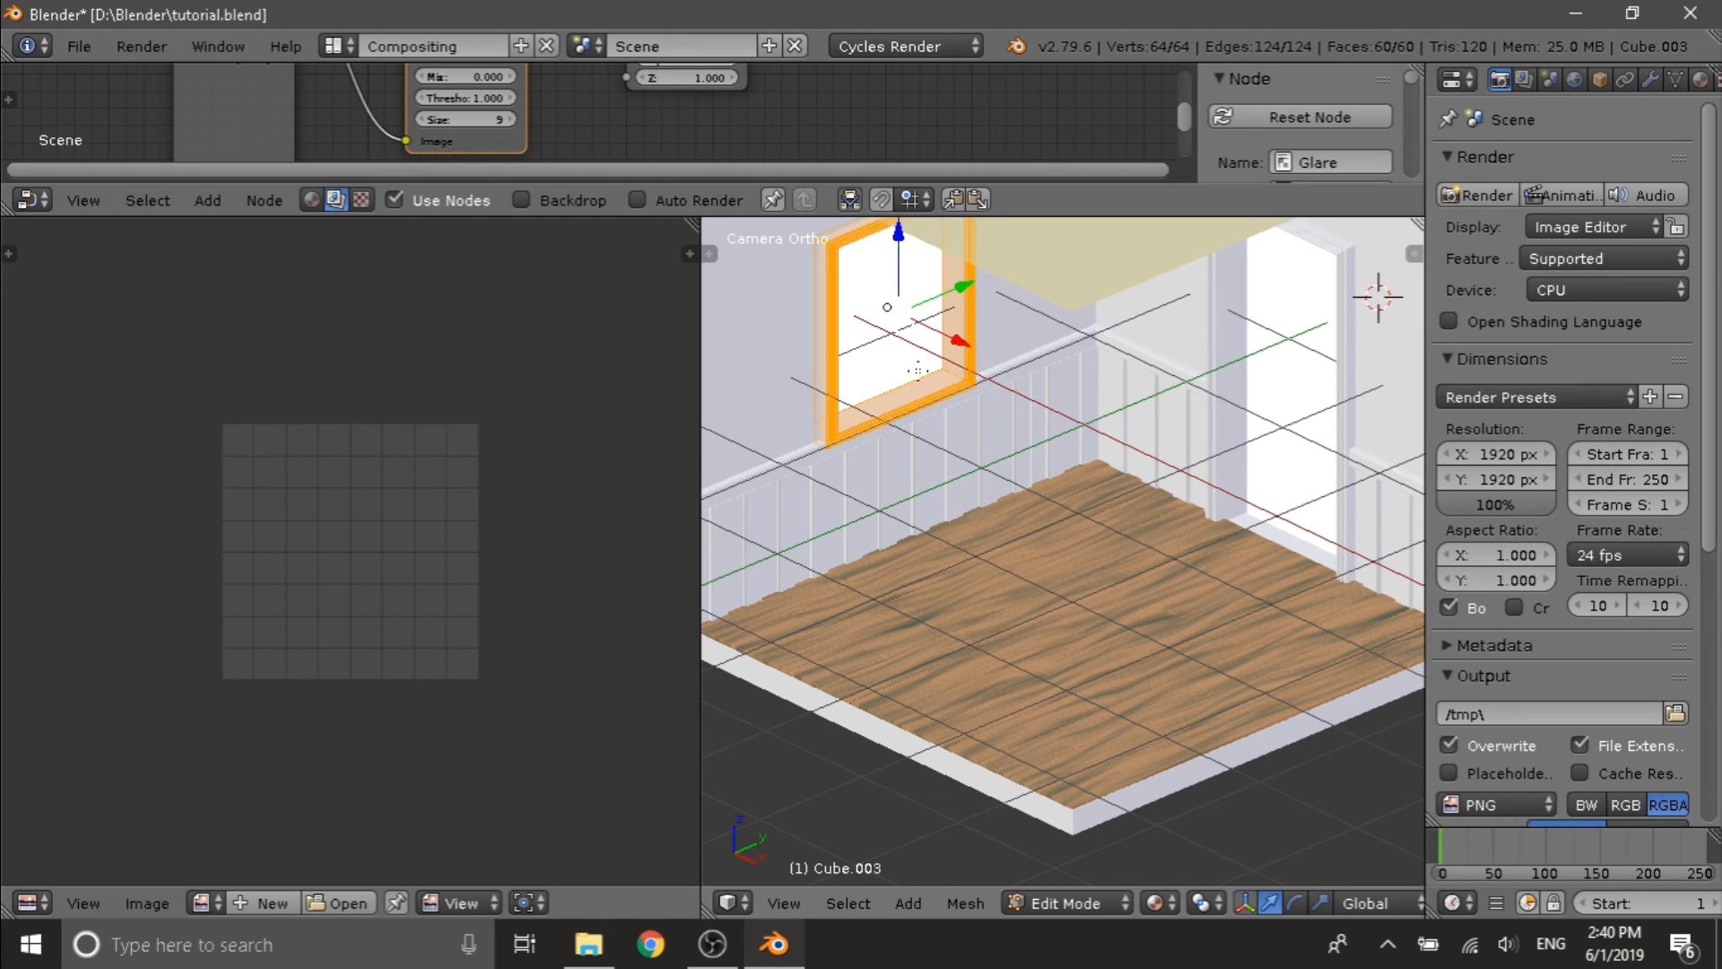
{"action": "key", "text": "u"}
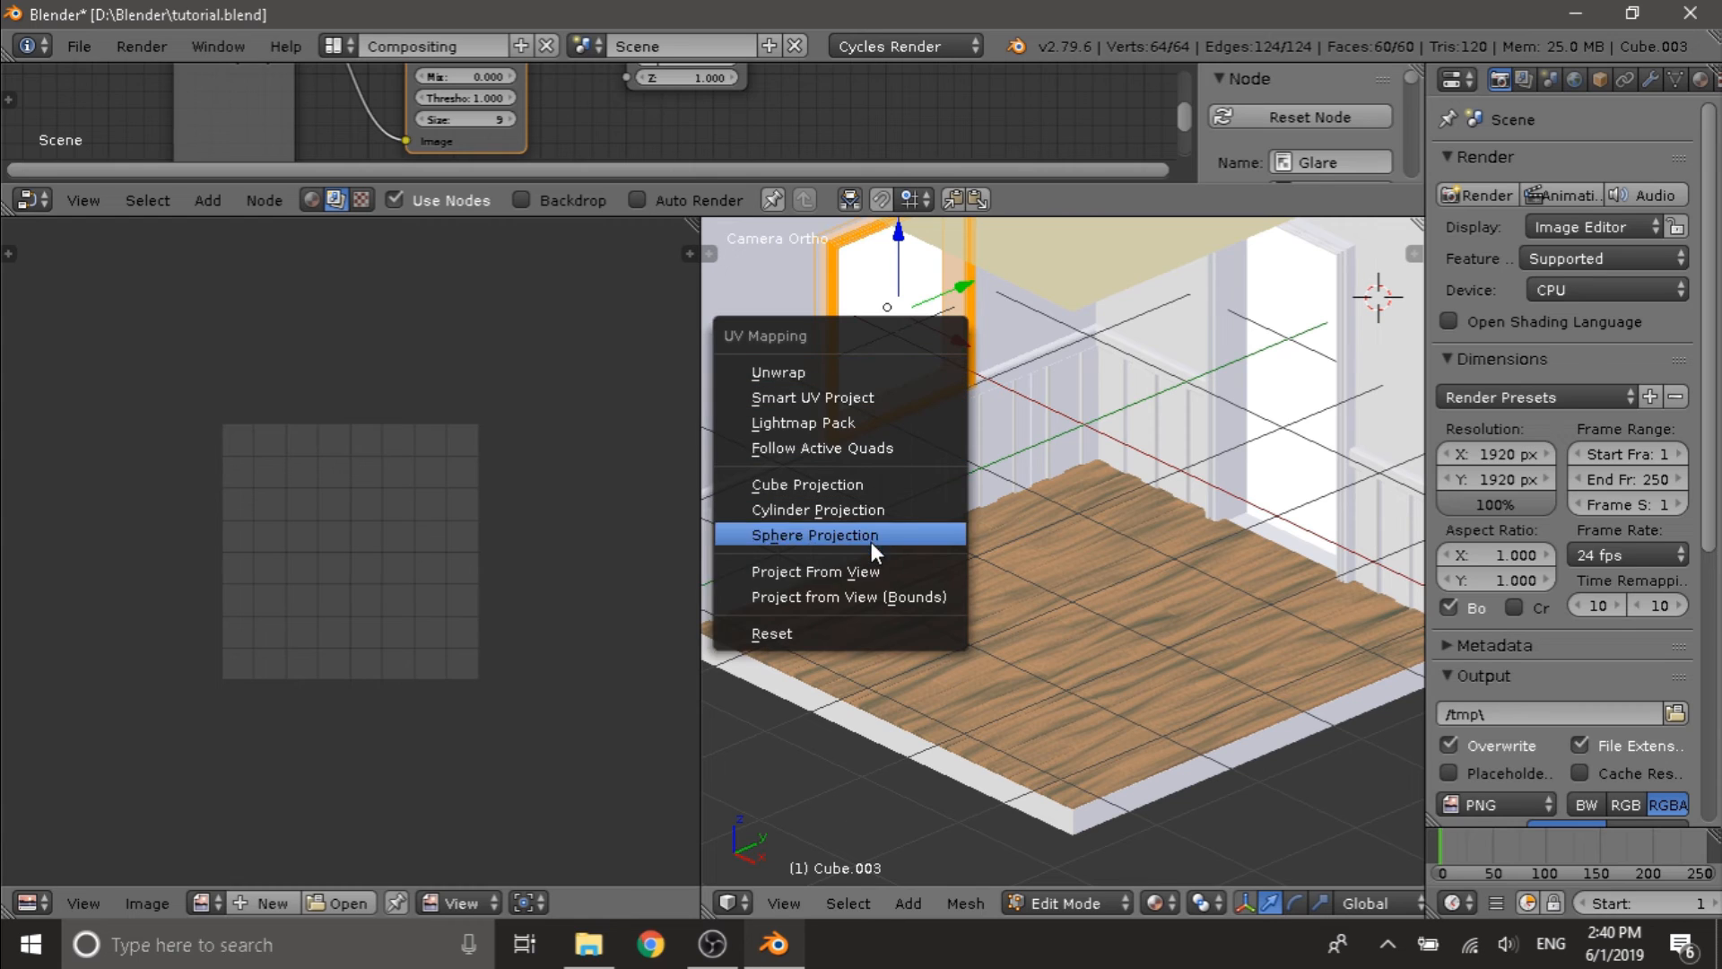
{"action": "left_click", "coordinate": [823, 628]}
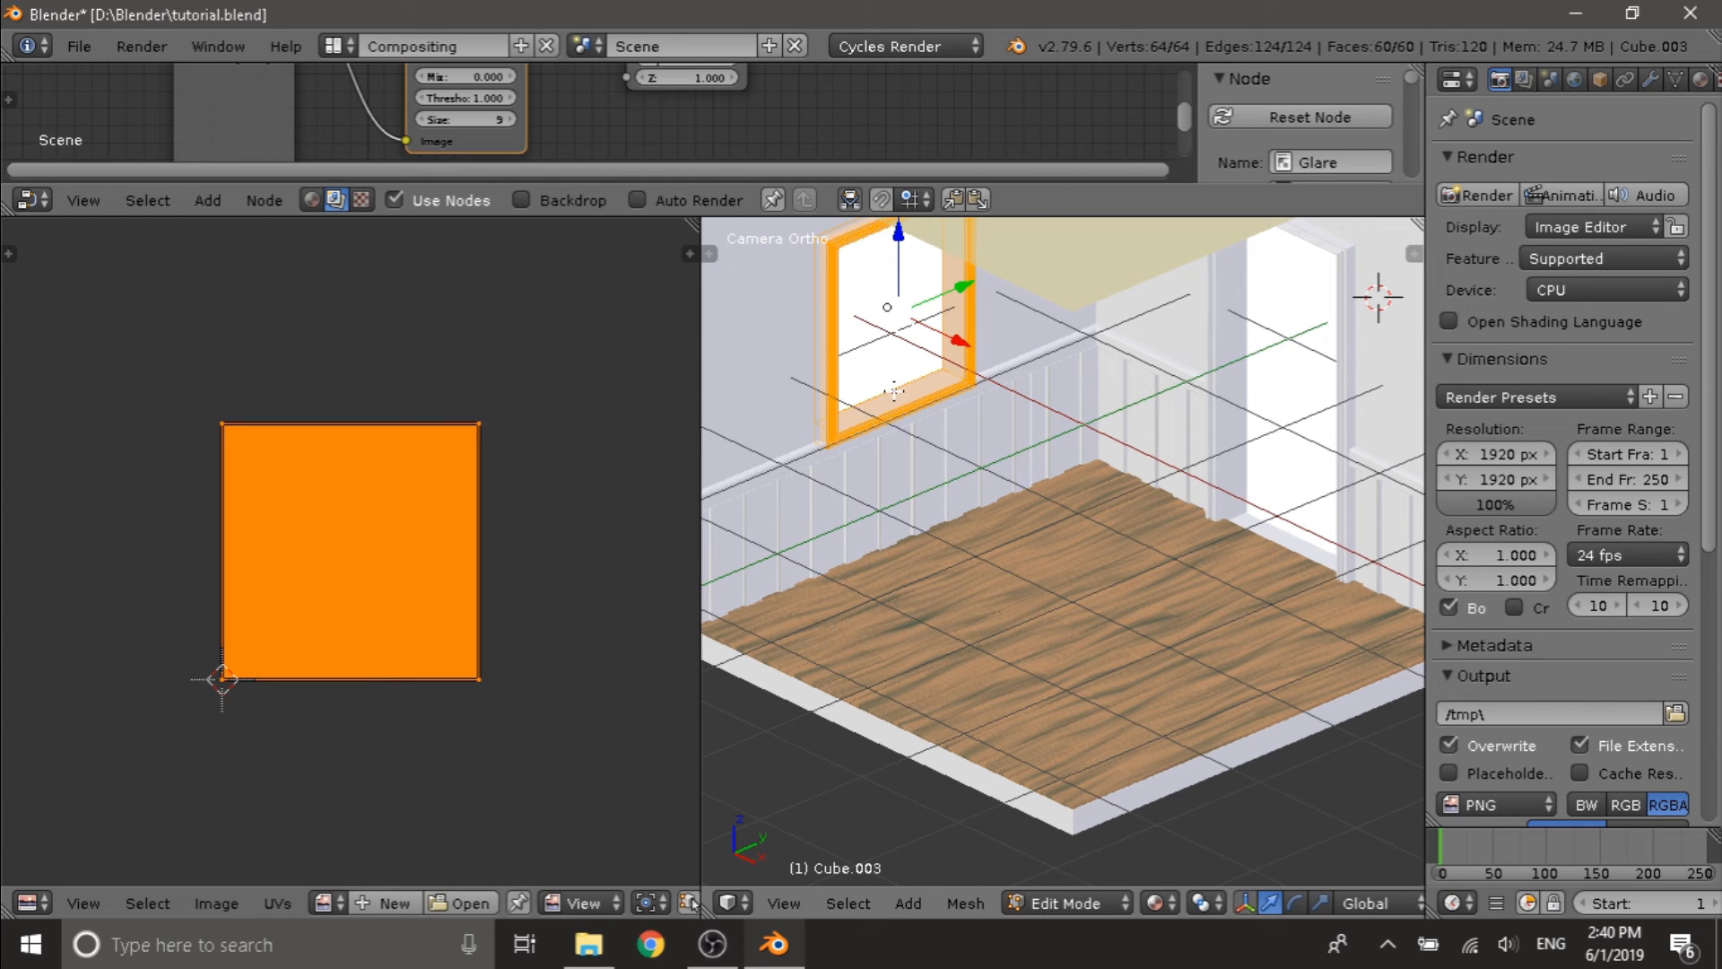
{"action": "key", "text": "Tab"}
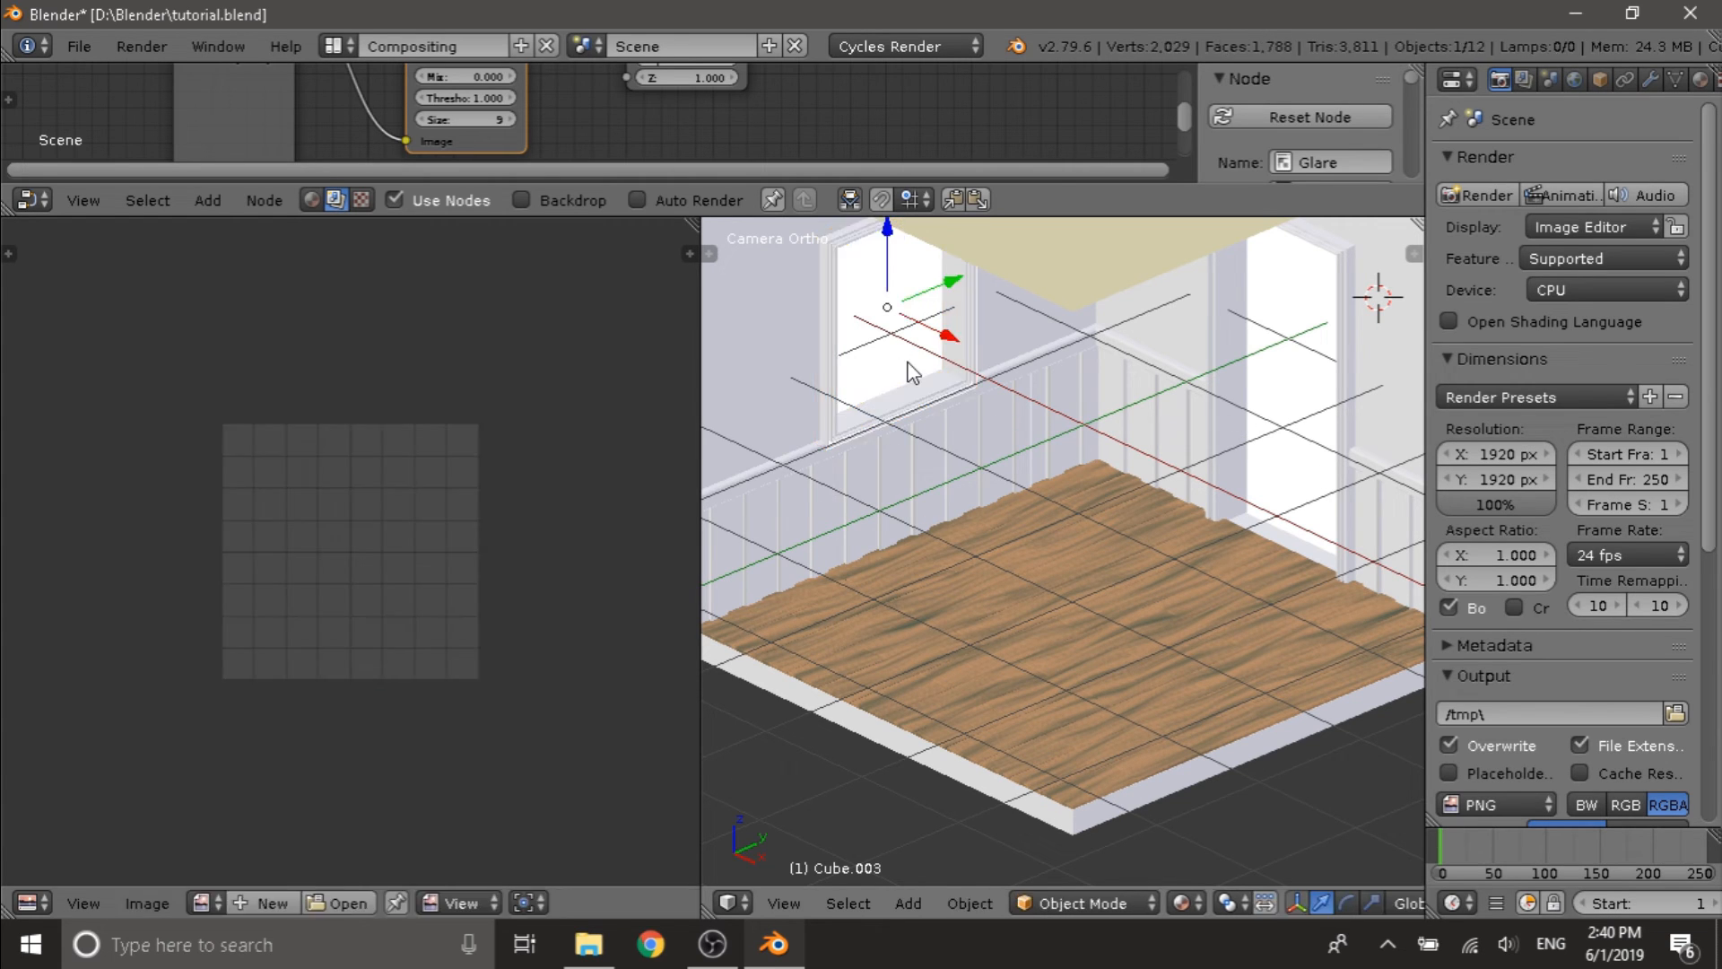
{"action": "key", "text": "Tab"}
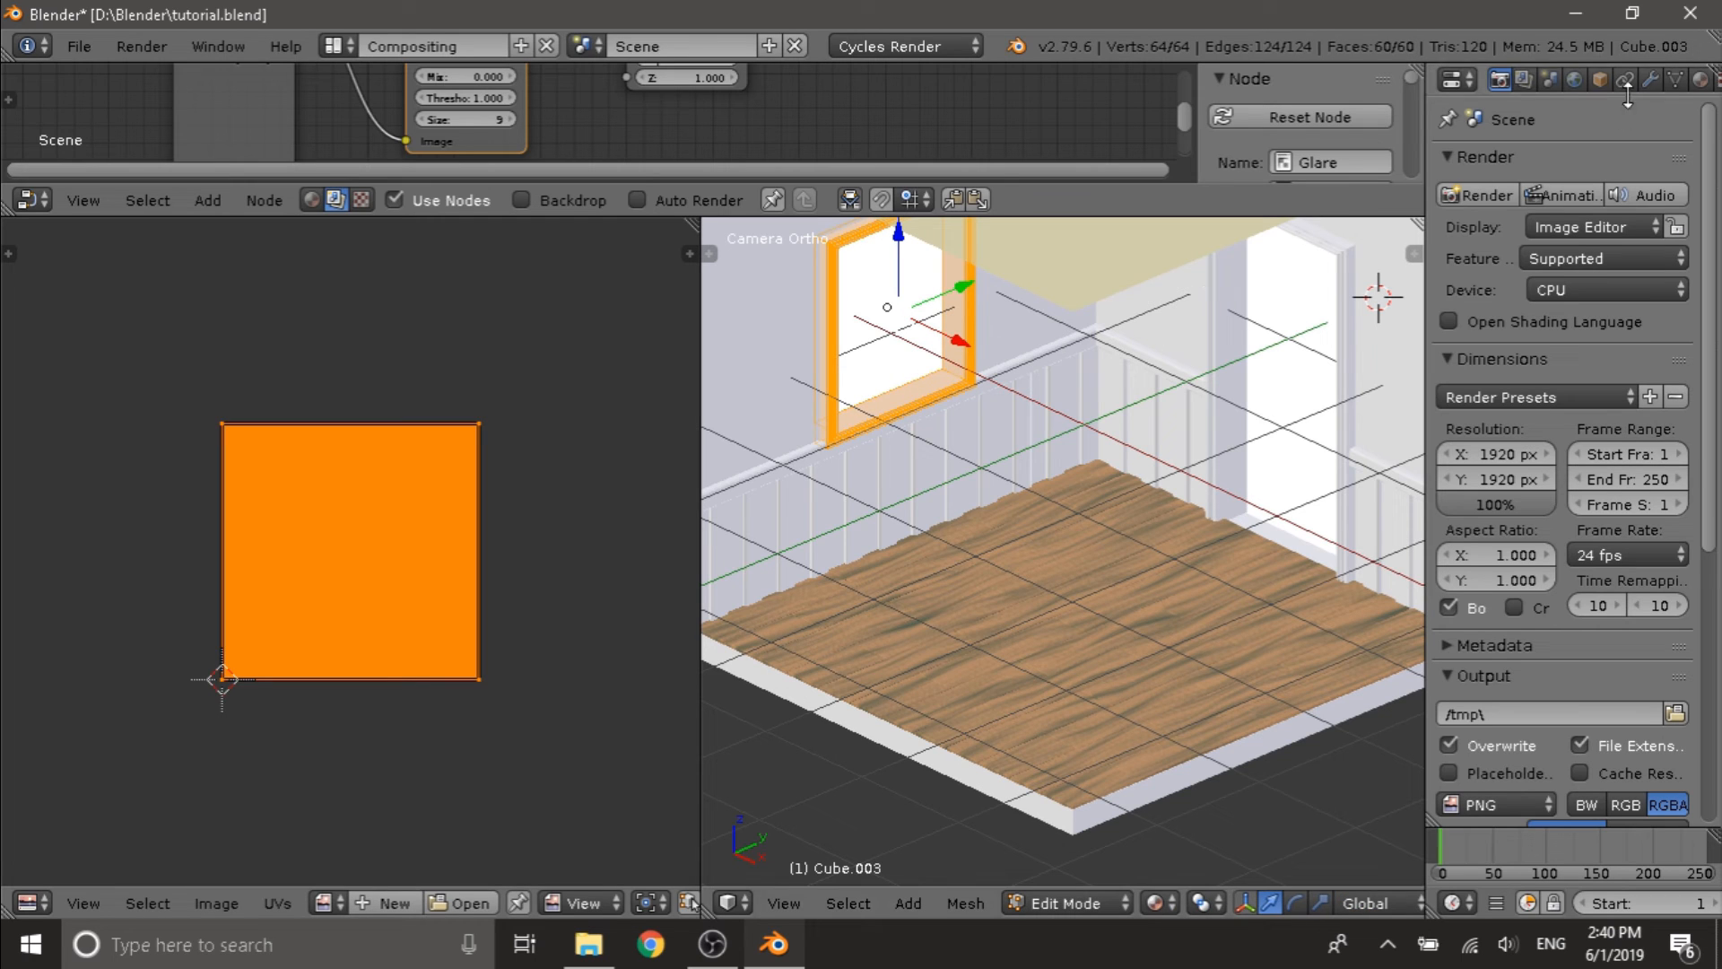
- Give the window frame the existing wood material 3
{"action": "scroll", "coordinate": [1672, 77], "scroll_direction": "down", "scroll_amount": 2}
{"action": "left_click", "coordinate": [1675, 80]}
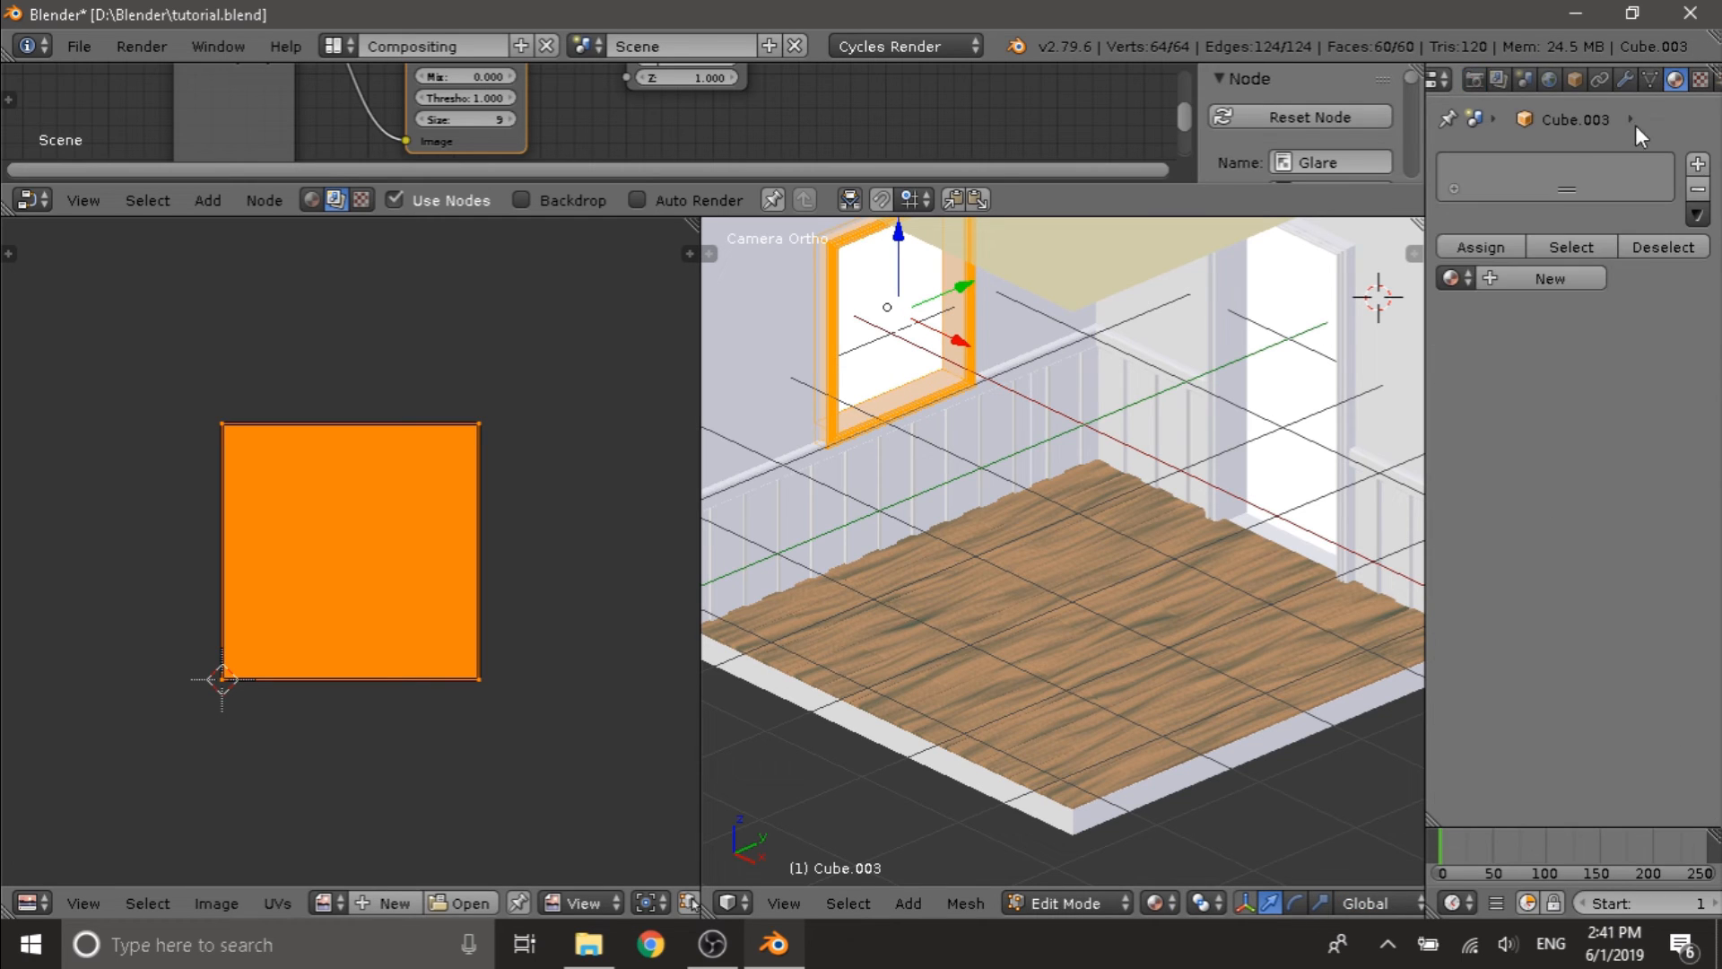
{"action": "left_click", "coordinate": [1453, 278]}
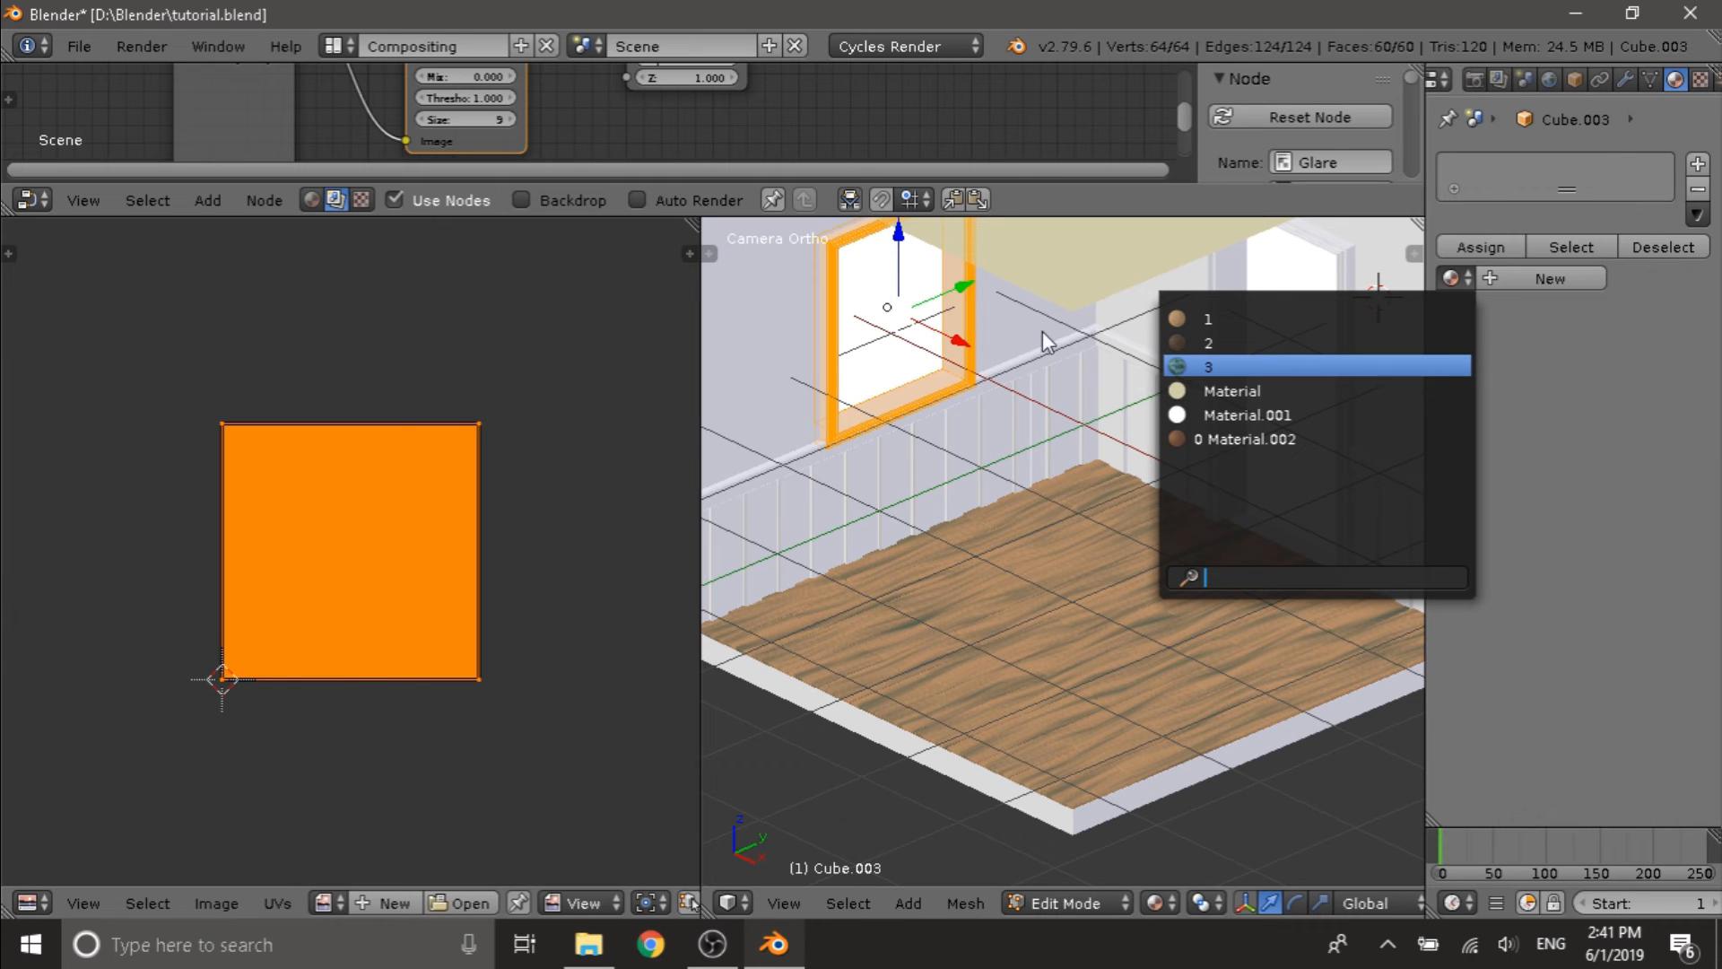
{"action": "key", "text": "Return"}
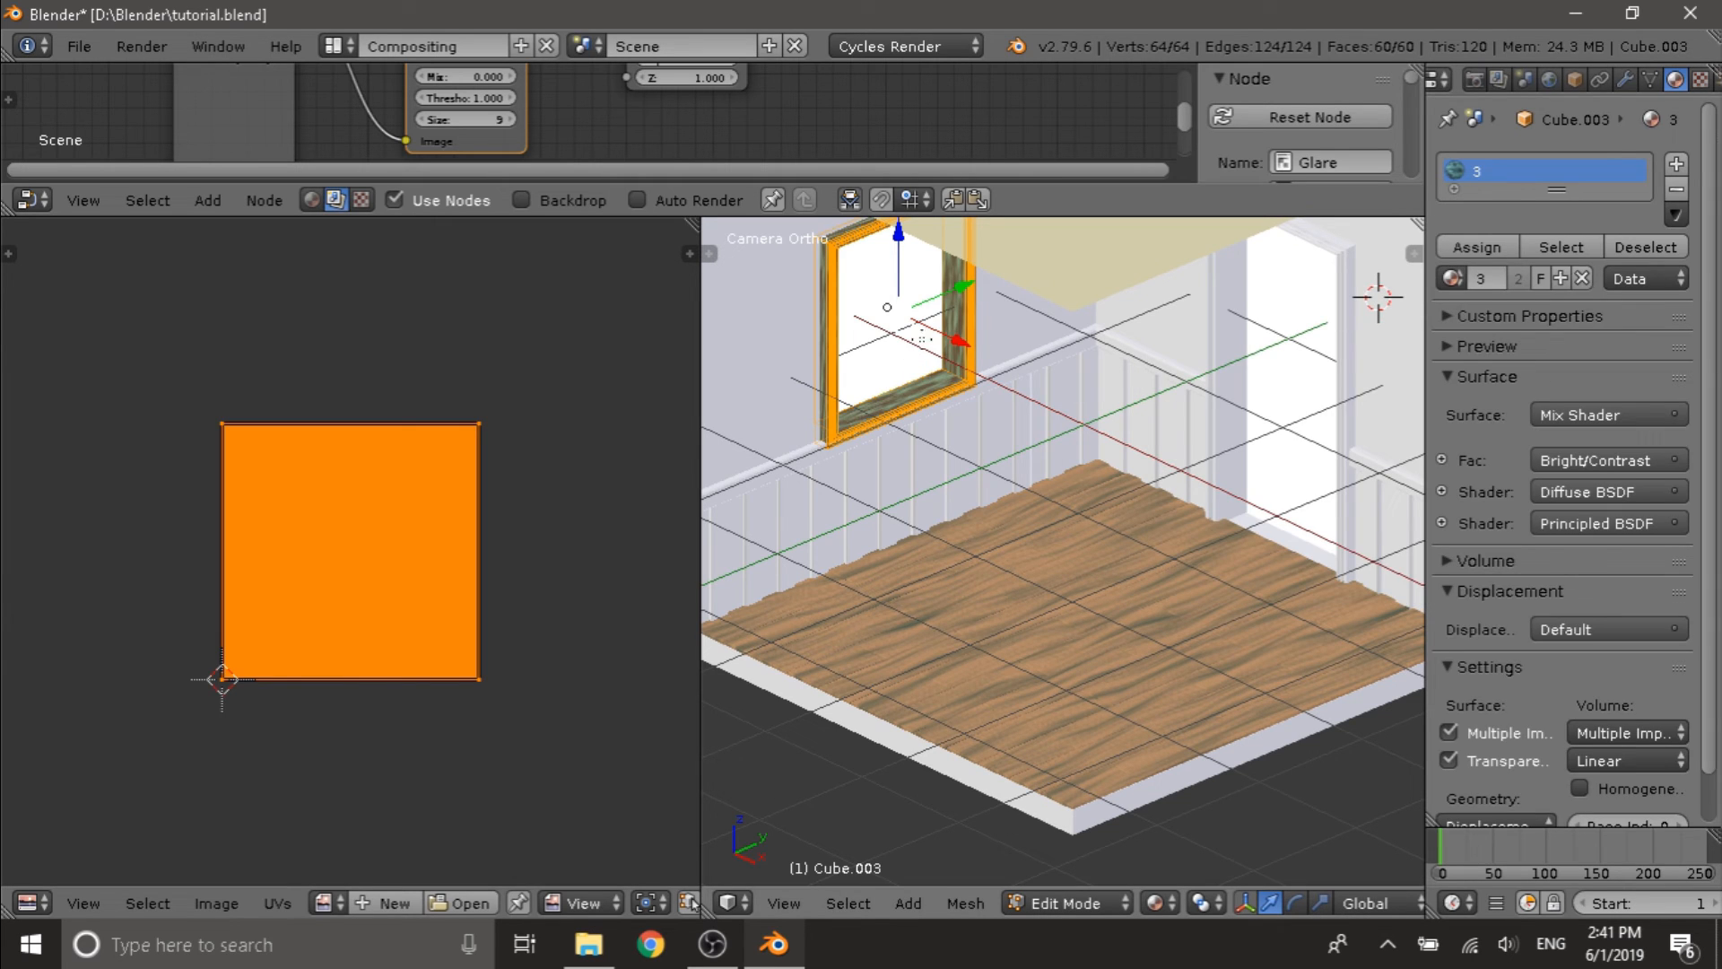
{"action": "scroll", "coordinate": [1032, 355], "scroll_direction": "up", "scroll_amount": 3}
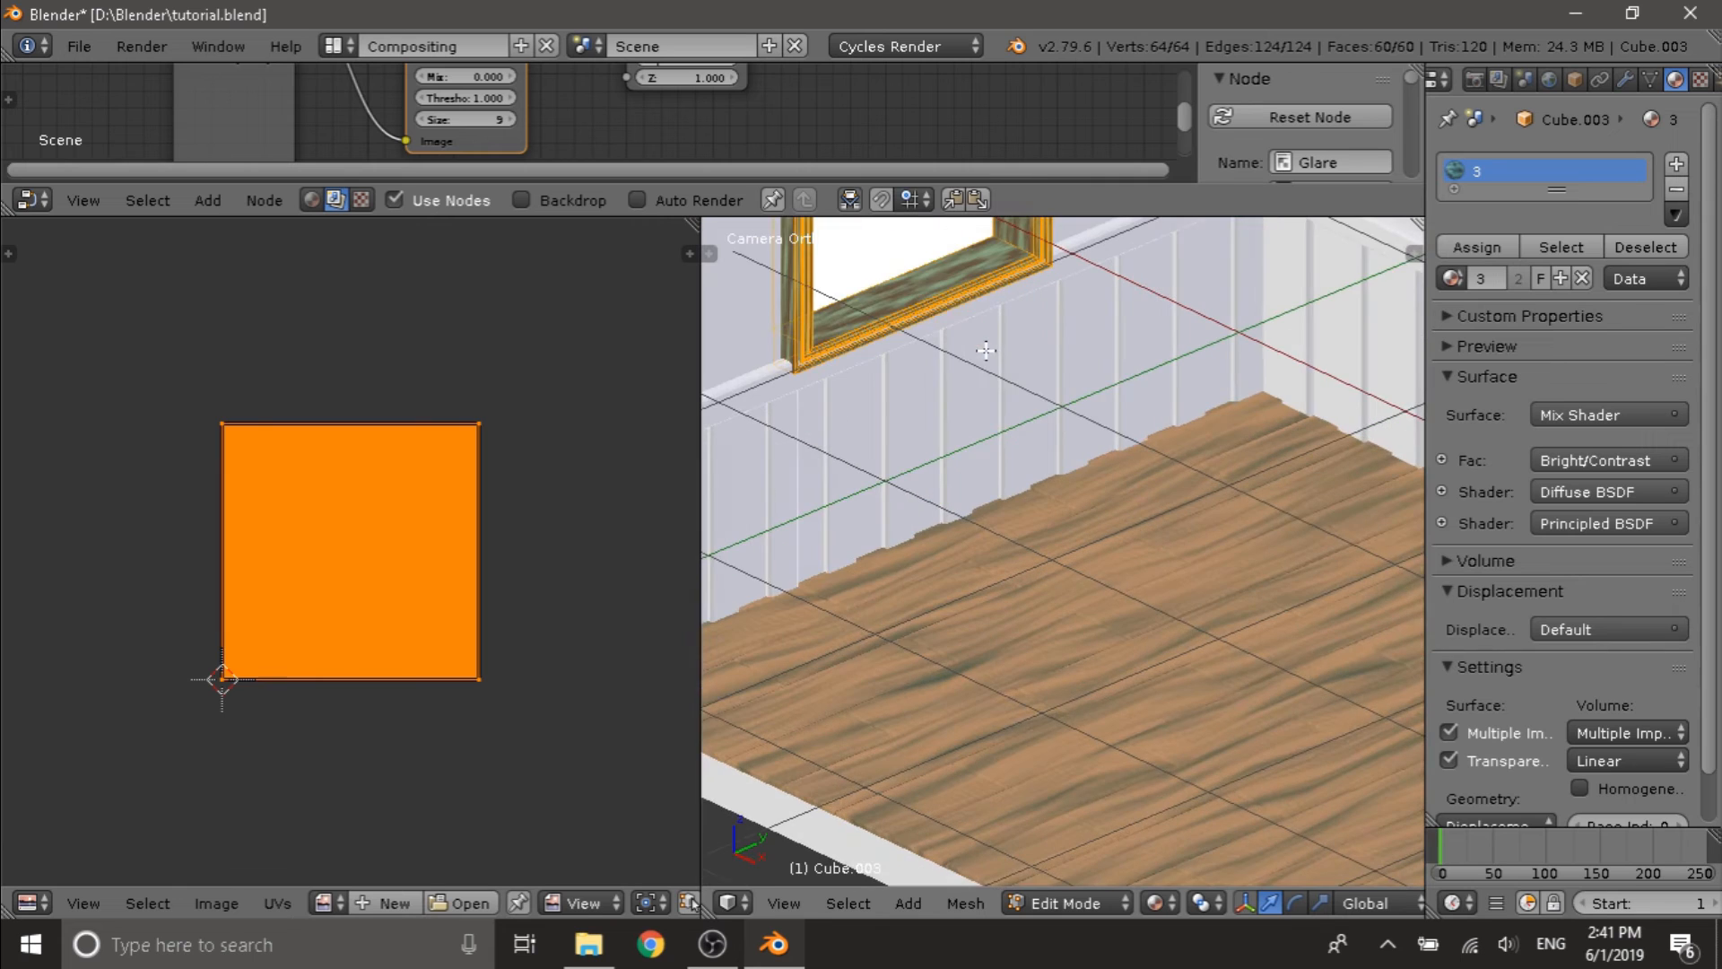
{"action": "scroll", "coordinate": [969, 351], "scroll_direction": "up", "scroll_amount": 12, "text": "shift"}
{"action": "scroll", "coordinate": [972, 352], "scroll_direction": "down", "scroll_amount": 4, "text": "ctrl"}
{"action": "scroll", "coordinate": [1002, 353], "scroll_direction": "up", "scroll_amount": 7}
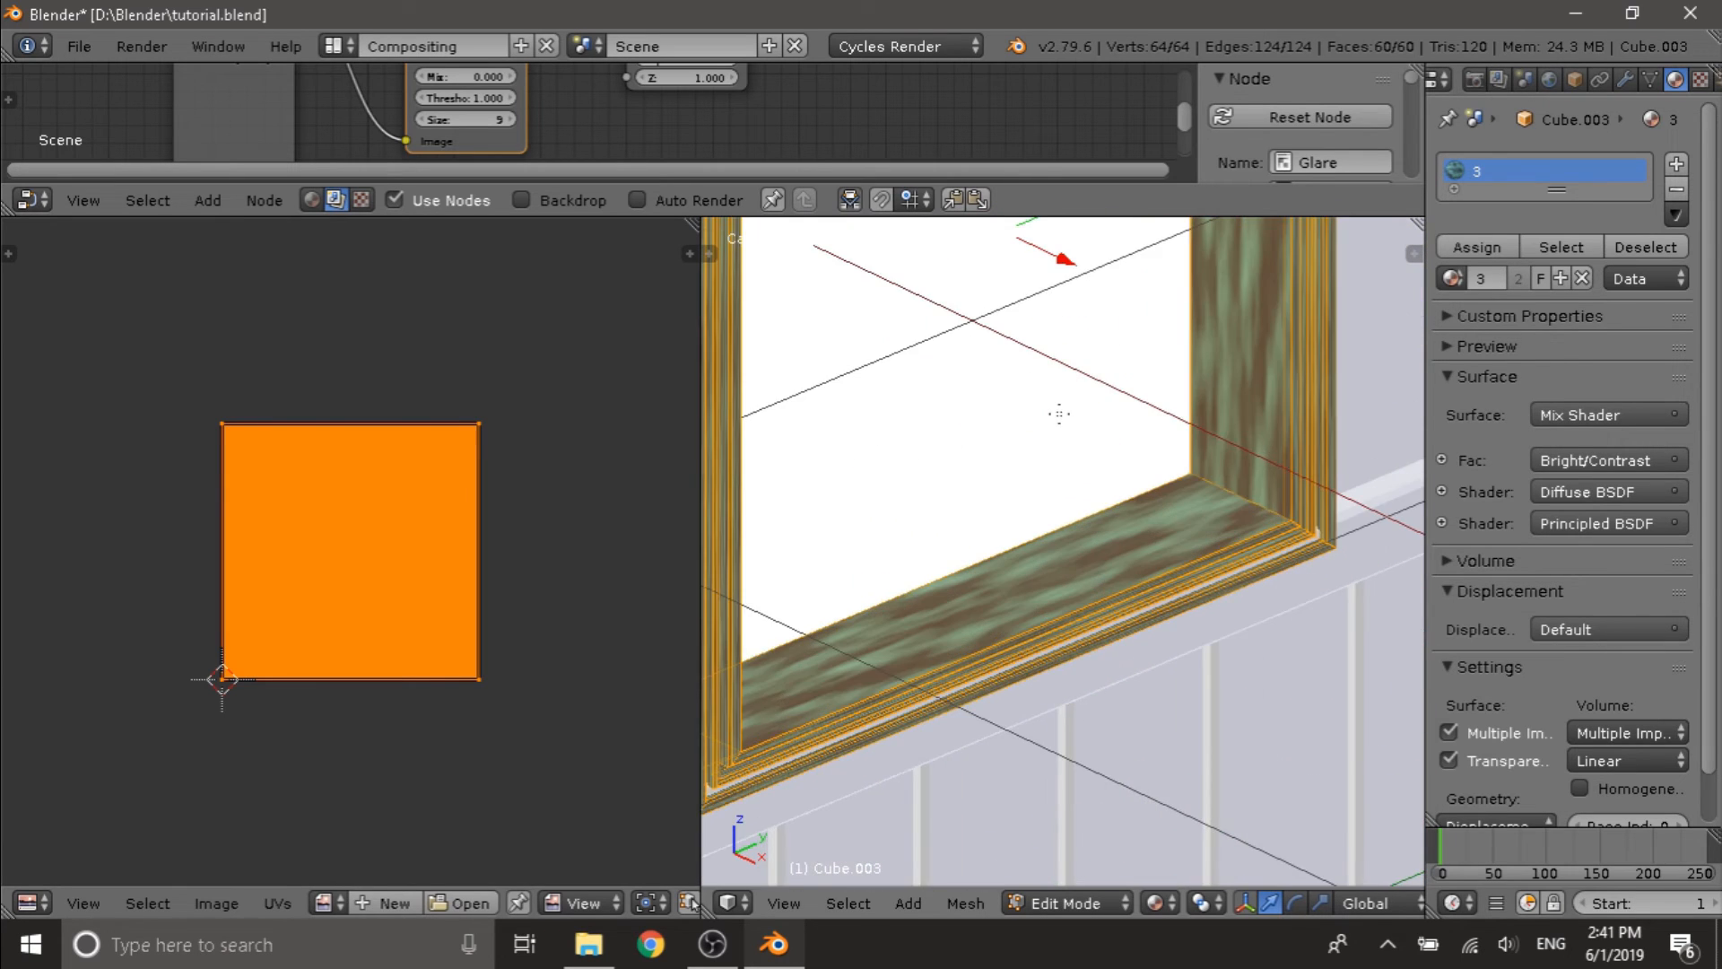
{"action": "scroll", "coordinate": [1060, 413], "scroll_direction": "down", "scroll_amount": 1}
{"action": "scroll", "coordinate": [492, 518], "scroll_direction": "down", "scroll_amount": 2}
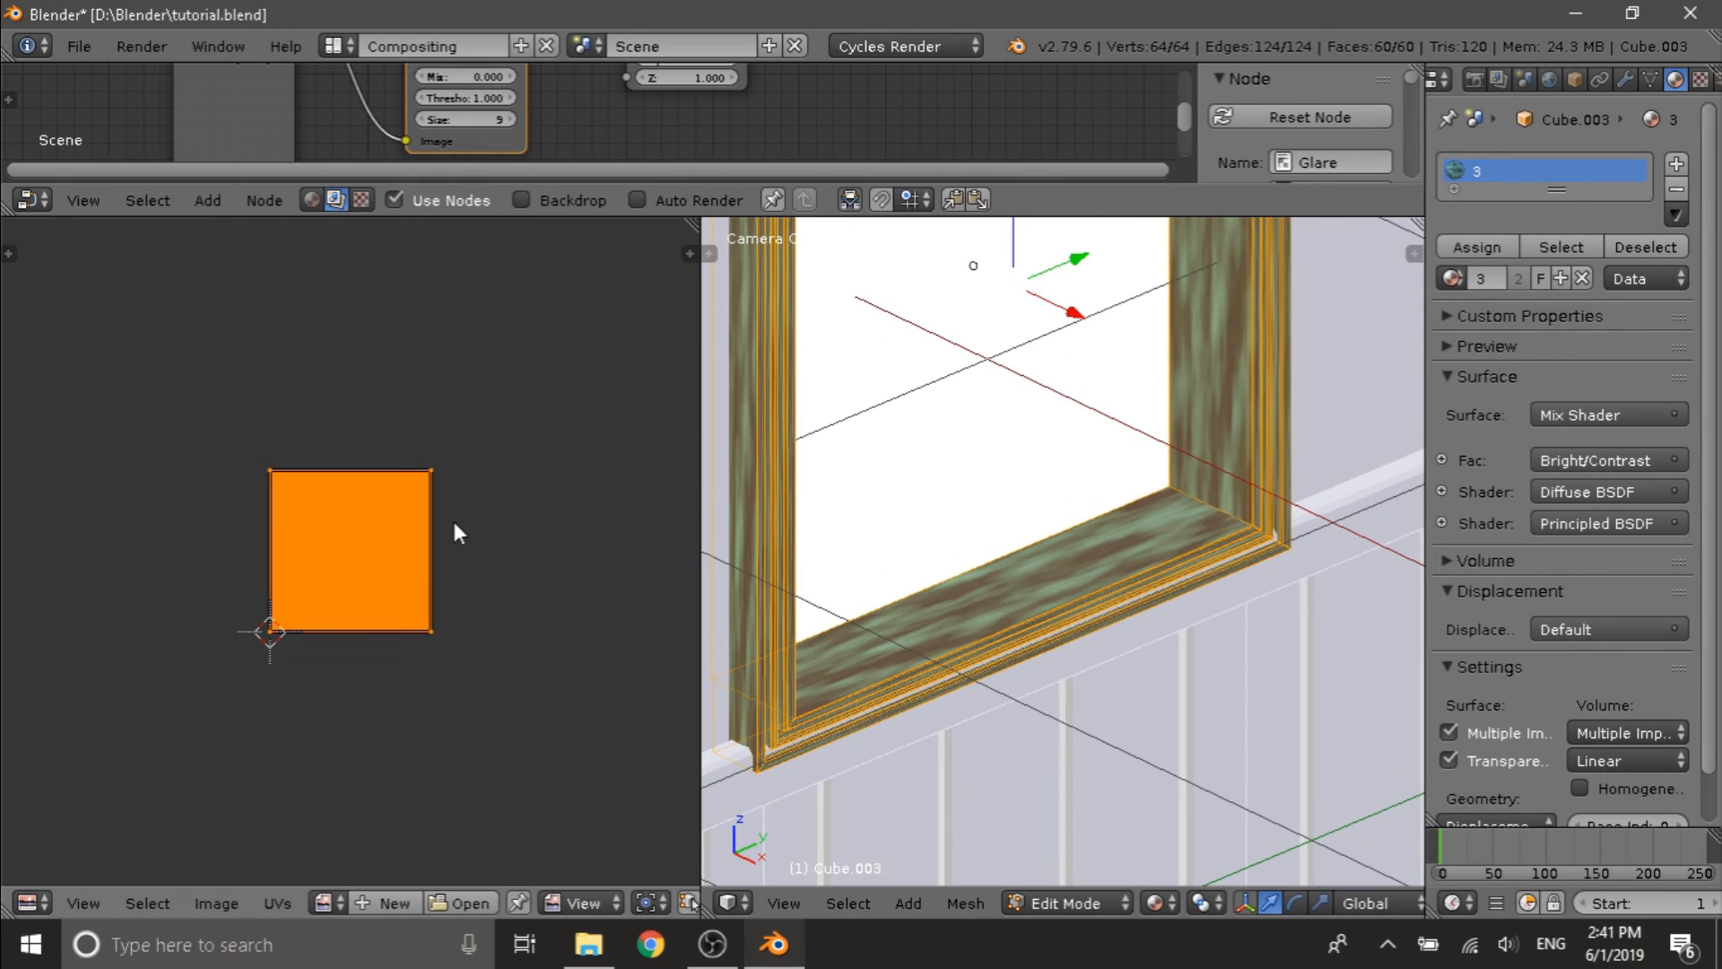
{"action": "key", "text": "s"}
{"action": "key", "text": "x"}
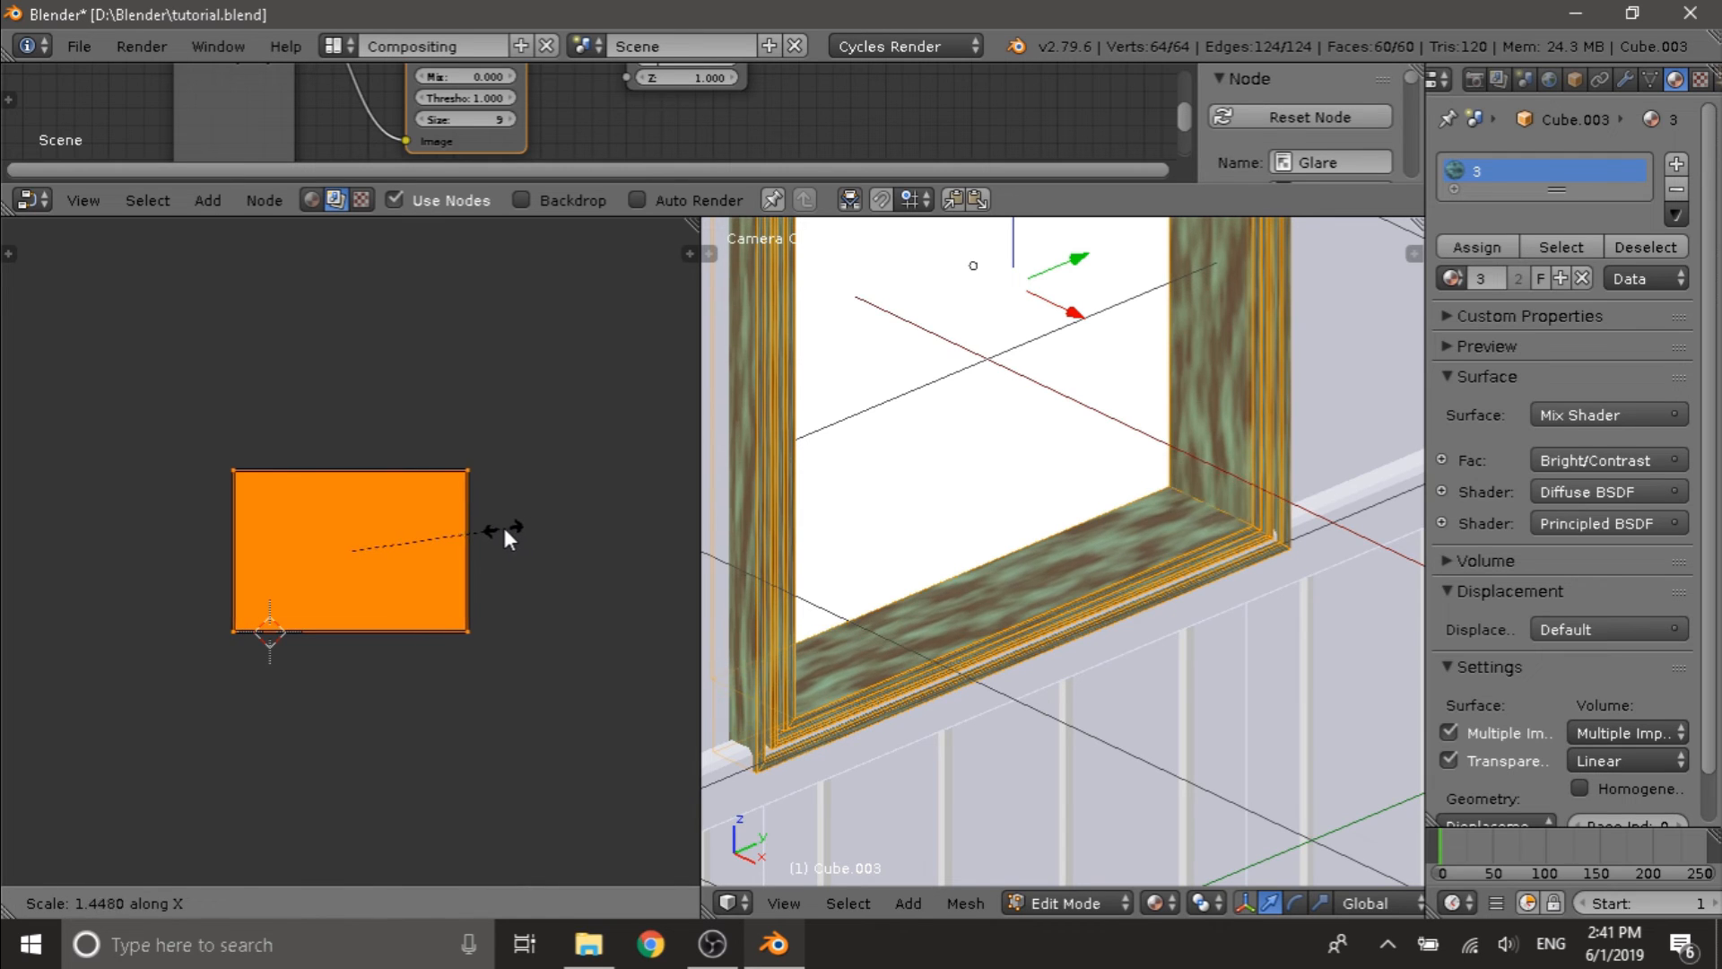
{"action": "key", "text": "Escape"}
- Stretch the window frame's UV layout along Y to about 2.5 times its height, and return to Object Mode
{"action": "key", "text": "s"}
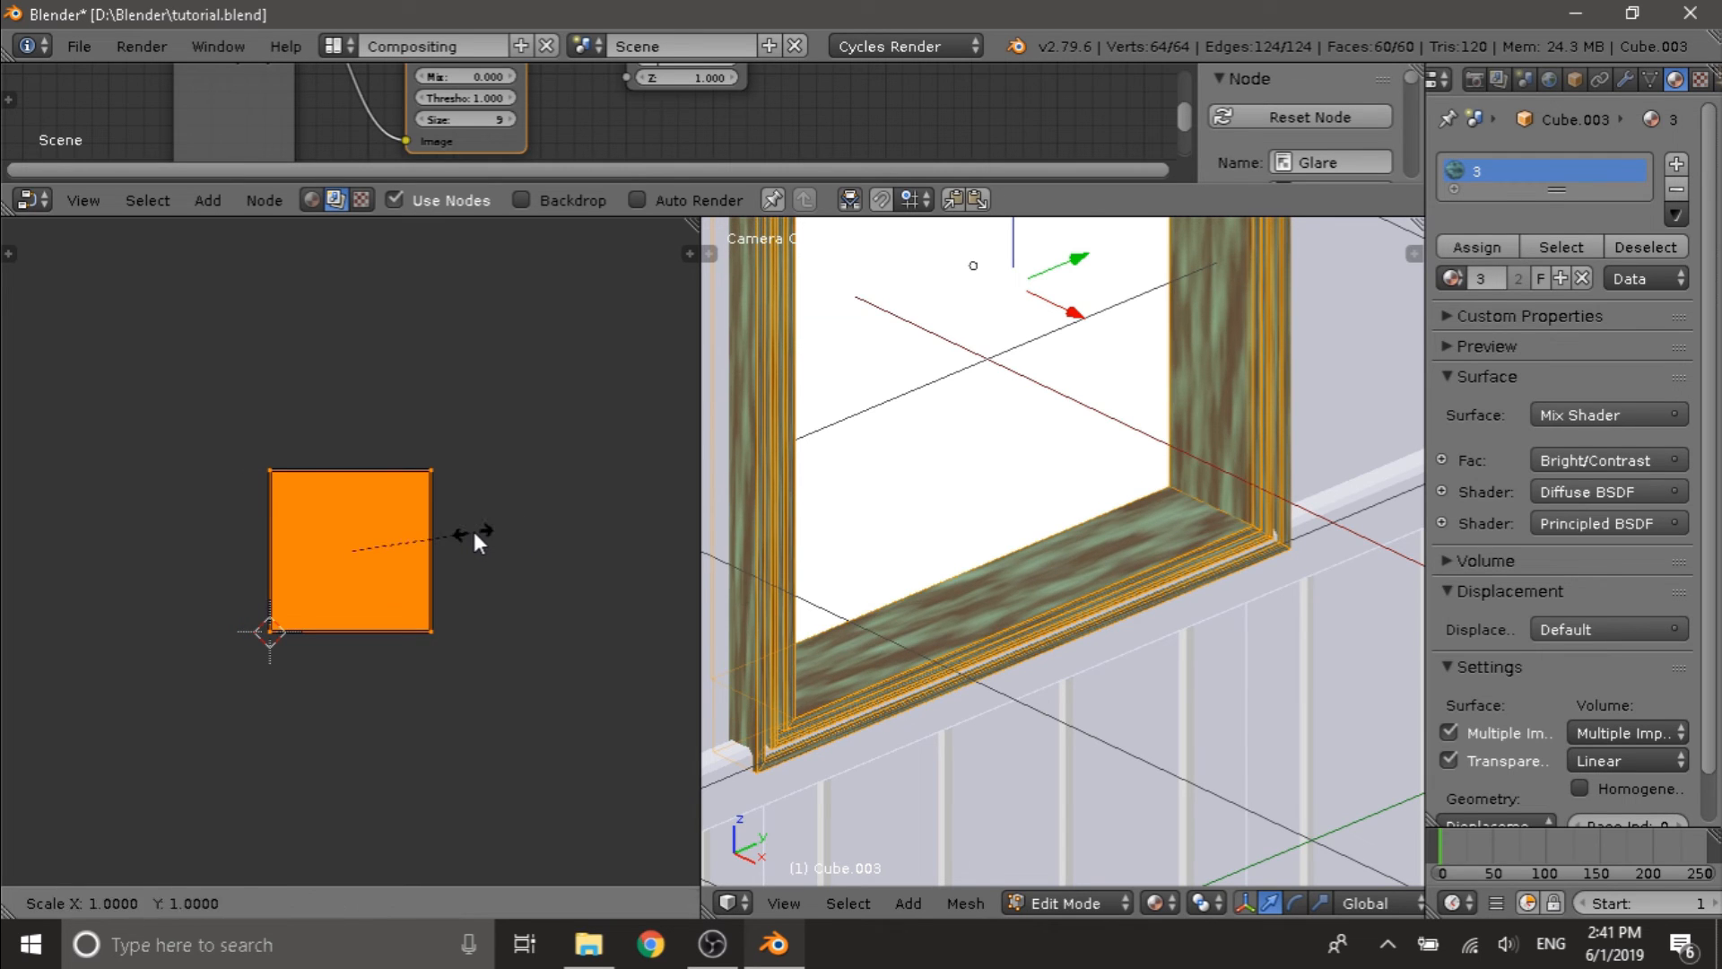
{"action": "key", "text": "y"}
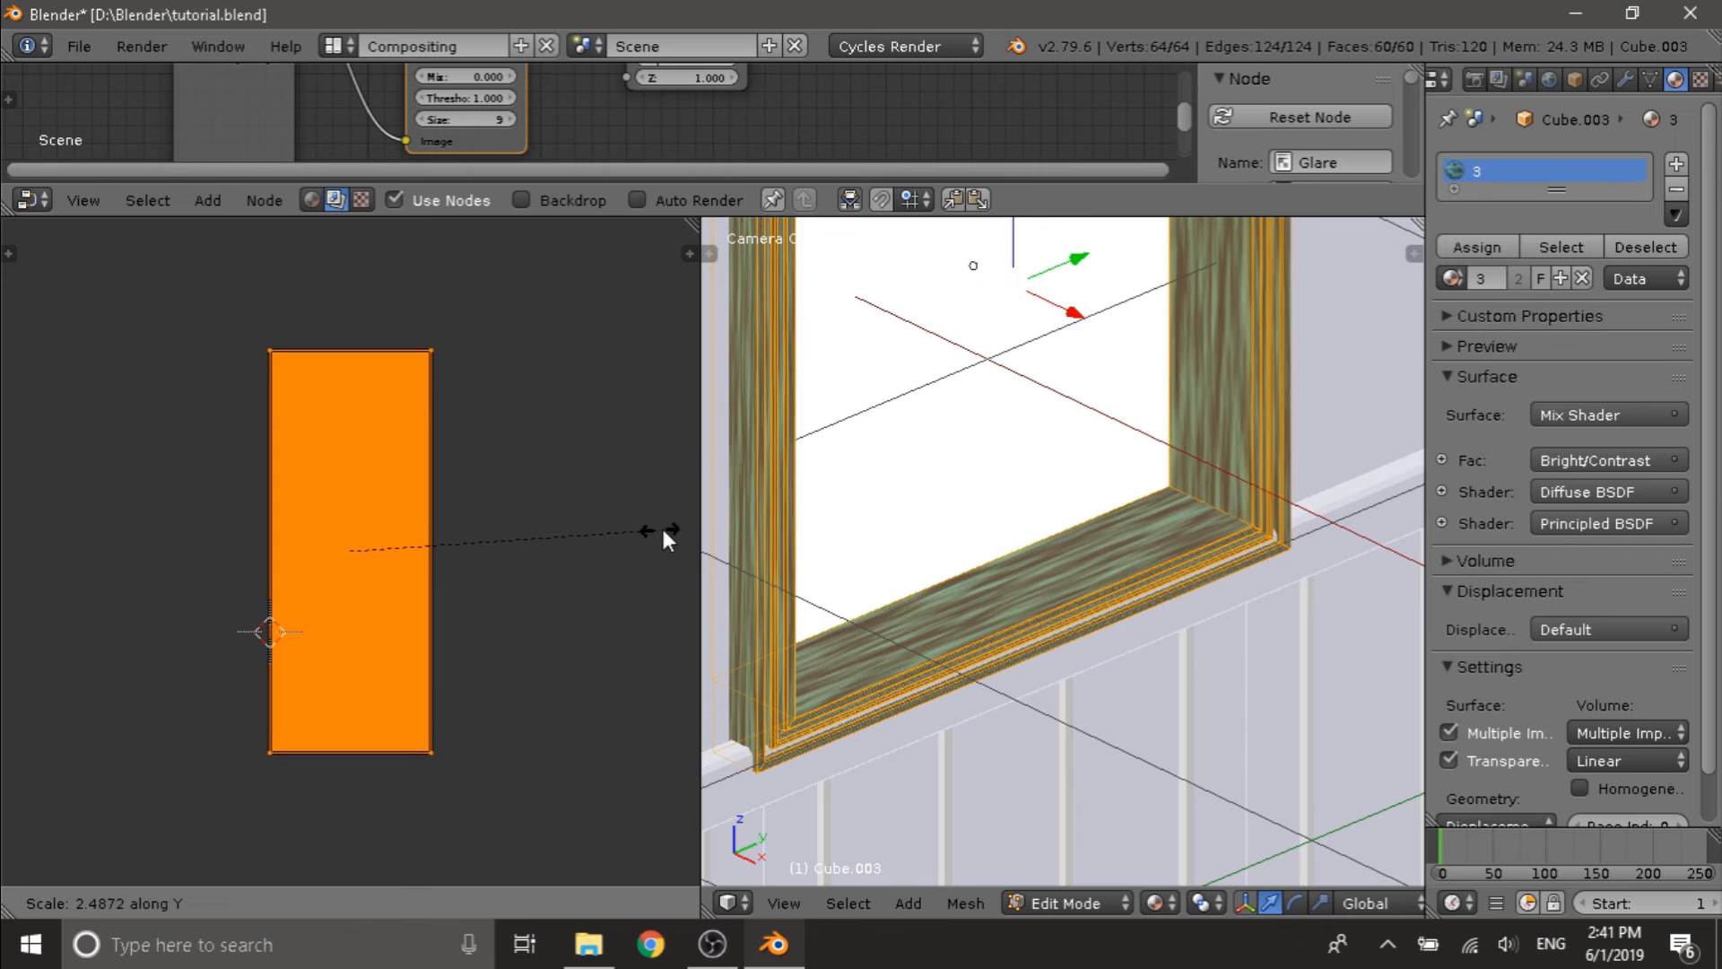
{"action": "left_click", "coordinate": [673, 526]}
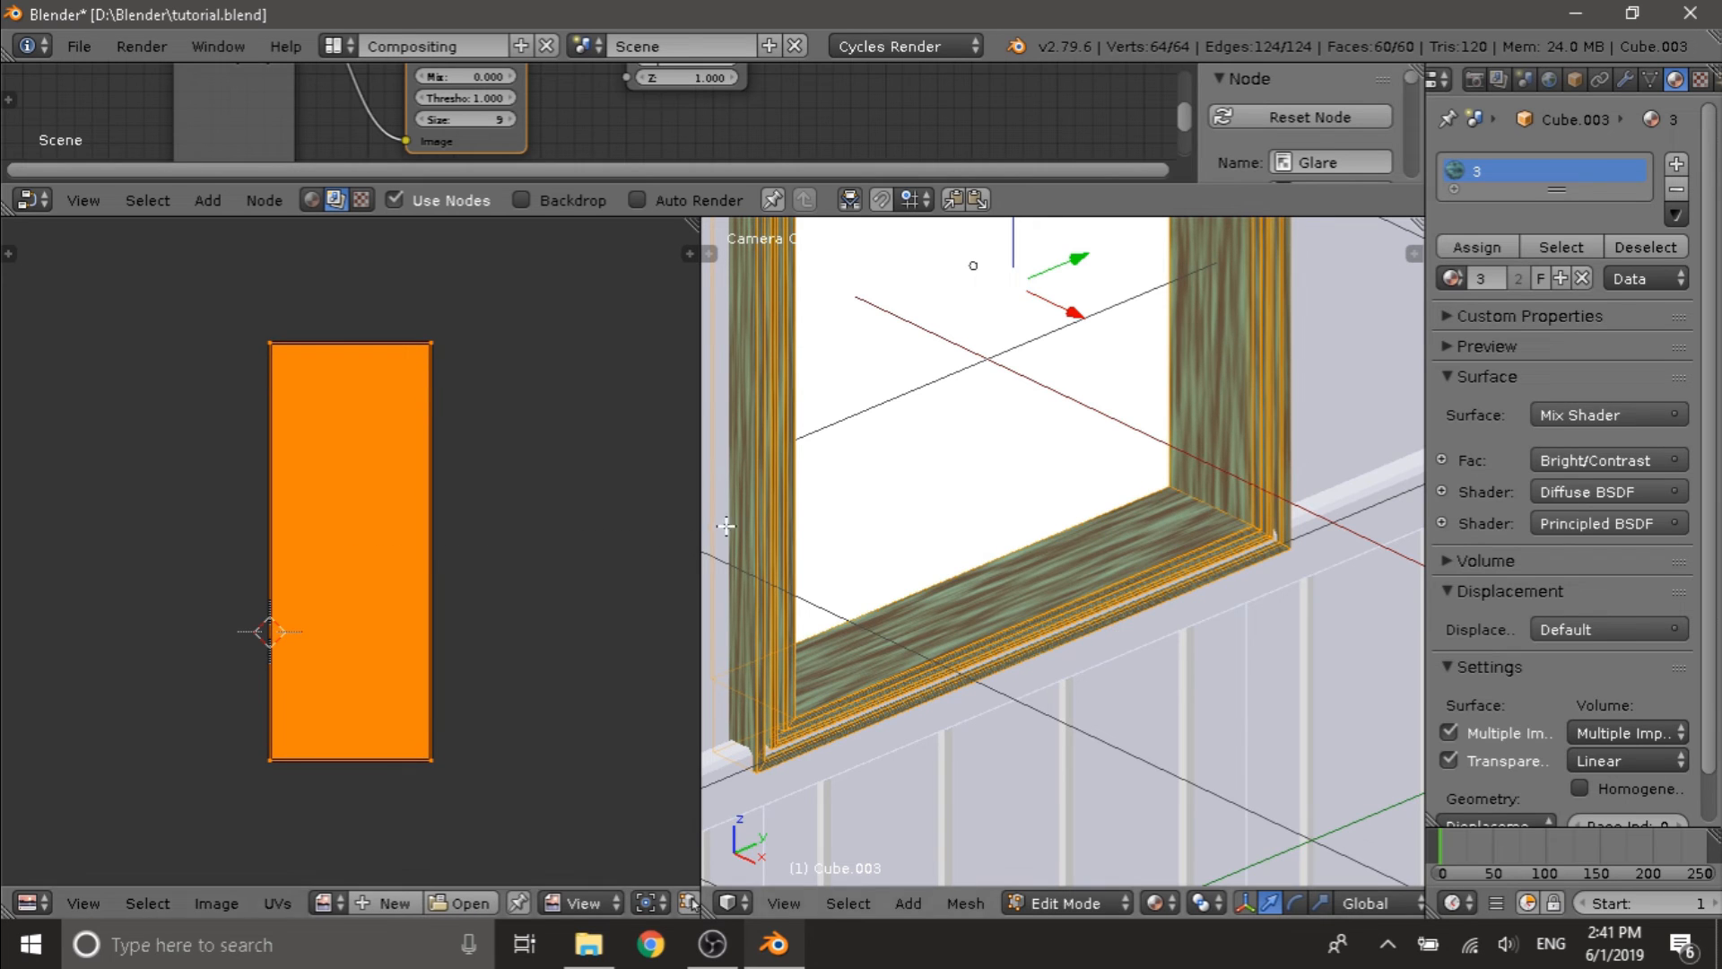
{"action": "scroll", "coordinate": [682, 527], "scroll_direction": "down", "scroll_amount": 1}
{"action": "scroll", "coordinate": [827, 511], "scroll_direction": "down", "scroll_amount": 2}
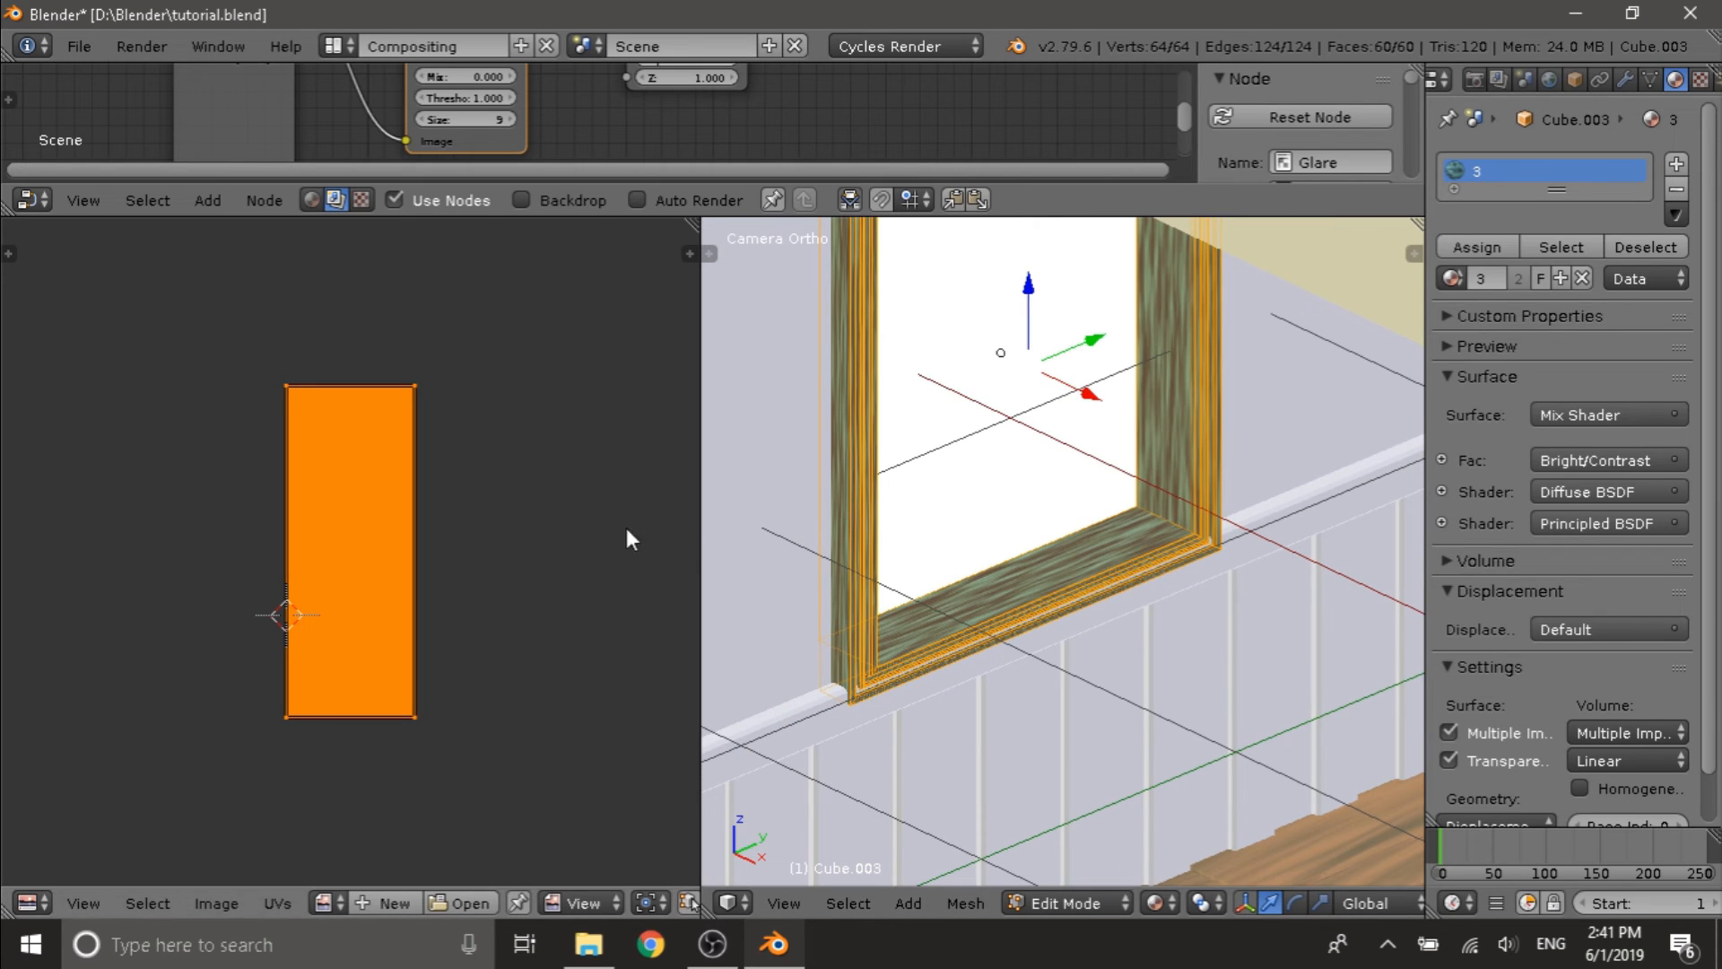
{"action": "key", "text": "Tab"}
{"action": "scroll", "coordinate": [1062, 476], "scroll_direction": "down", "scroll_amount": 1}
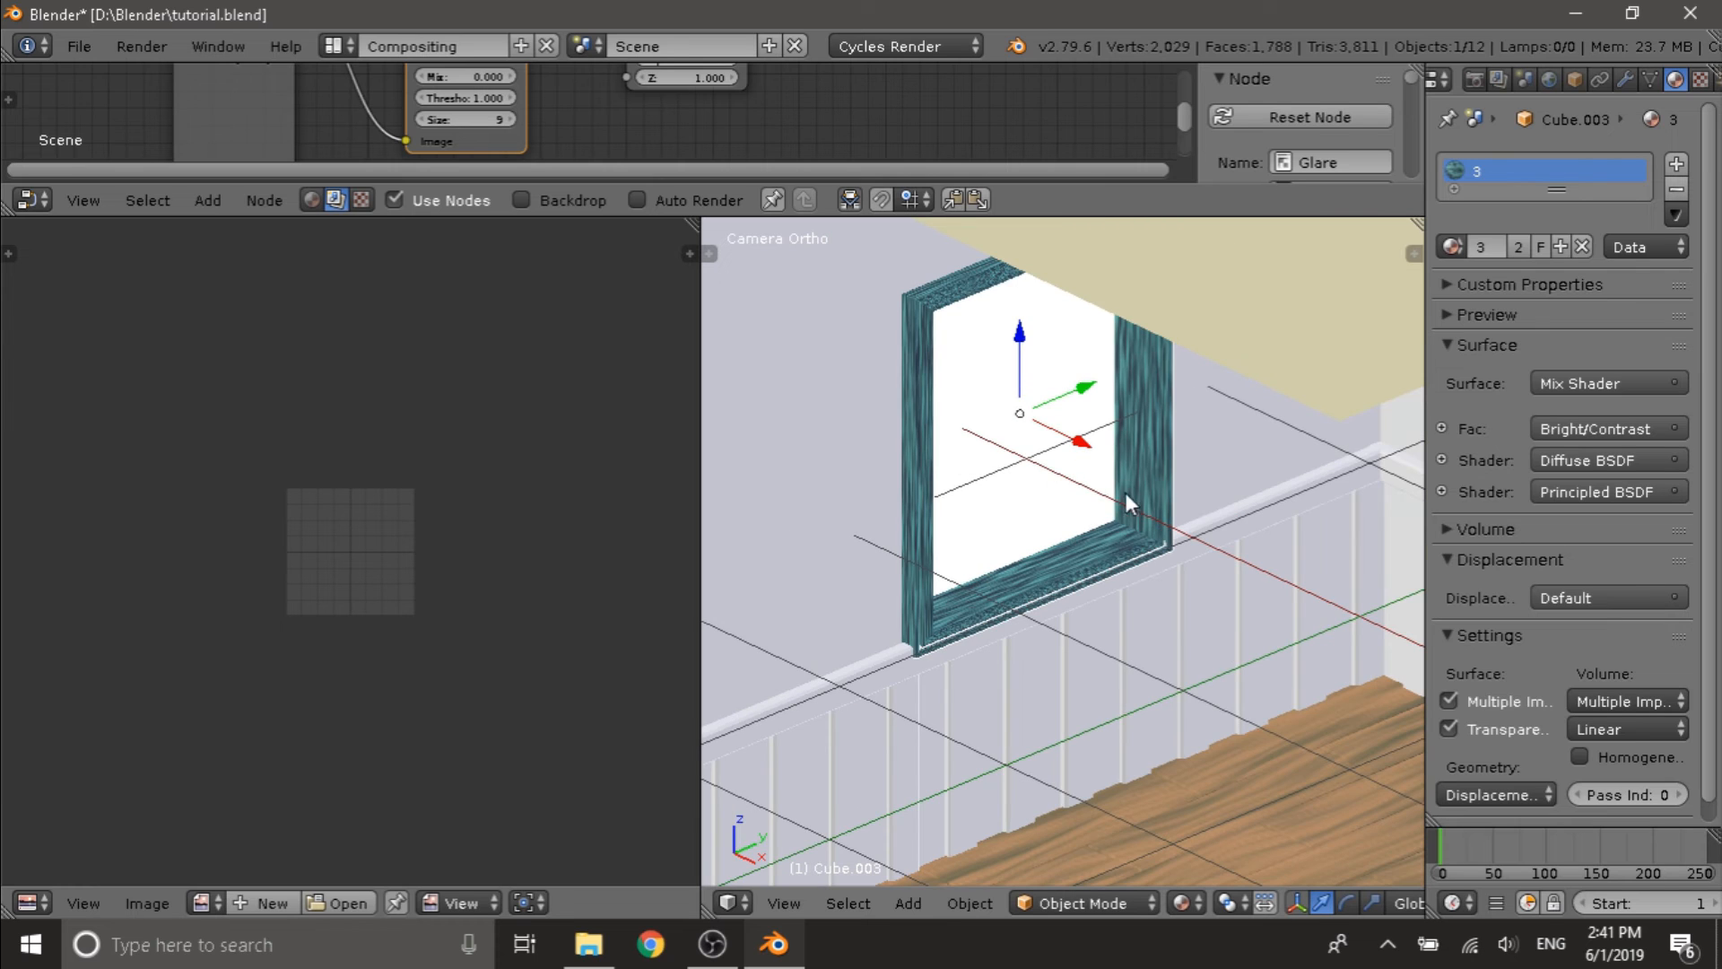
{"action": "scroll", "coordinate": [1033, 492], "scroll_direction": "up", "scroll_amount": 2}
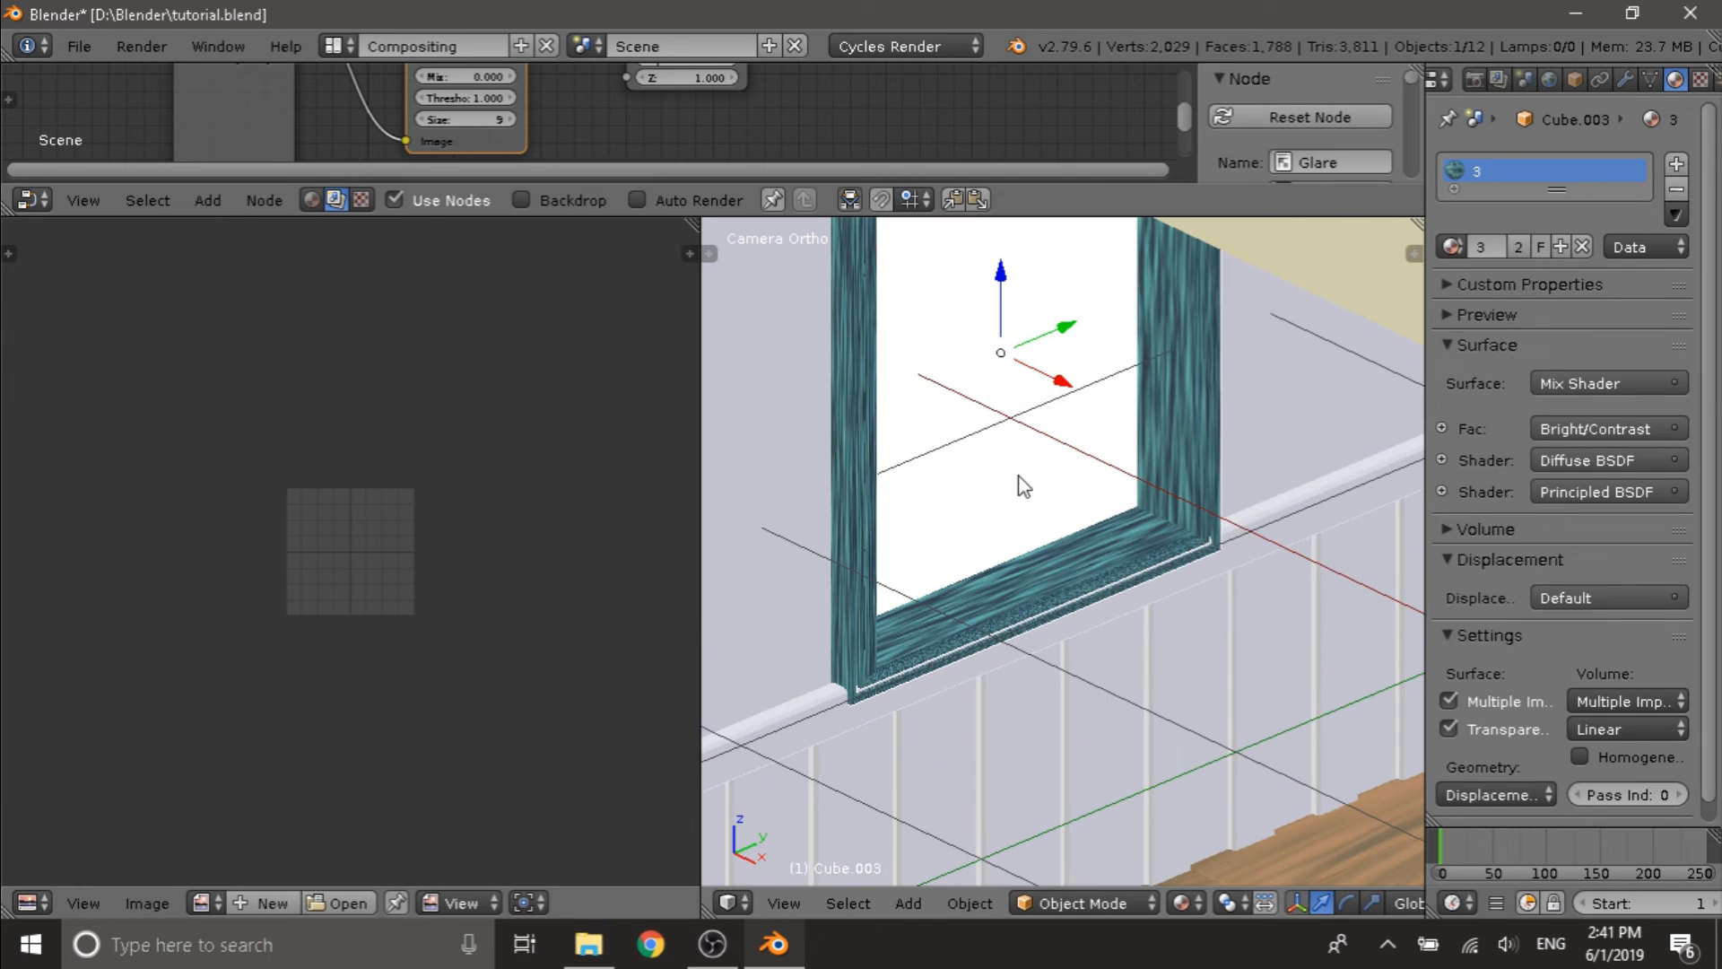
{"action": "scroll", "coordinate": [1102, 563], "scroll_direction": "up", "scroll_amount": 3}
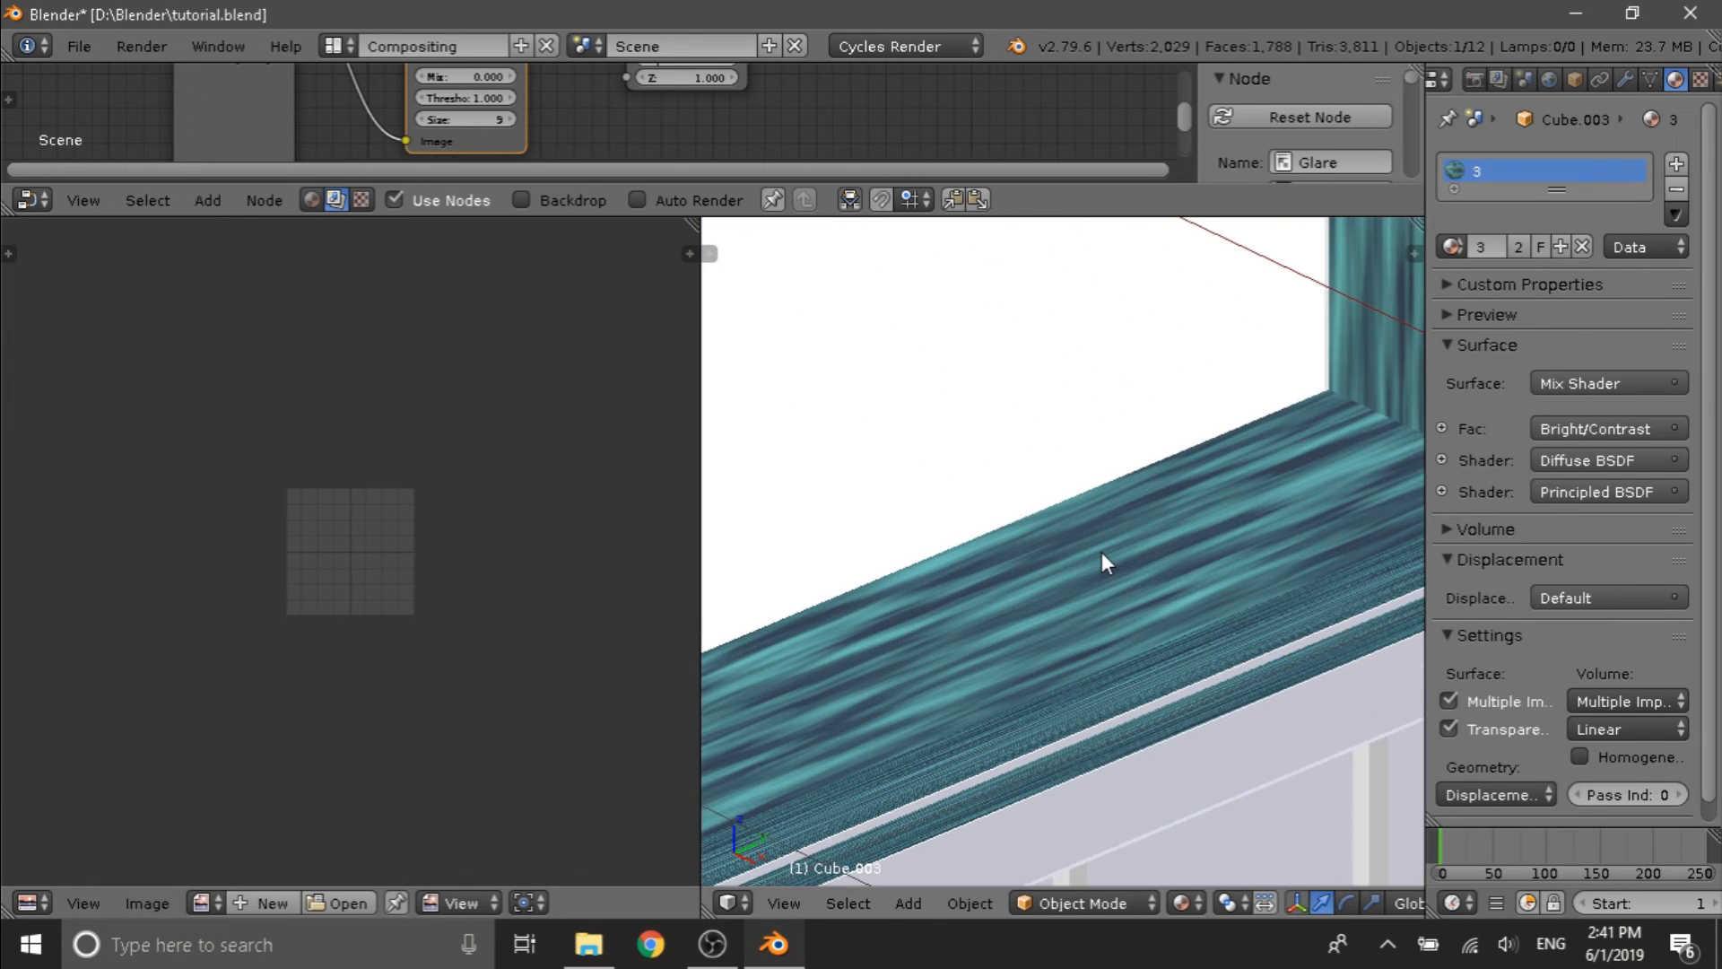
- Select the door frame and give it the existing wood material 3
{"action": "scroll", "coordinate": [1101, 562], "scroll_direction": "down", "scroll_amount": 2}
{"action": "scroll", "coordinate": [1102, 552], "scroll_direction": "down", "scroll_amount": 4}
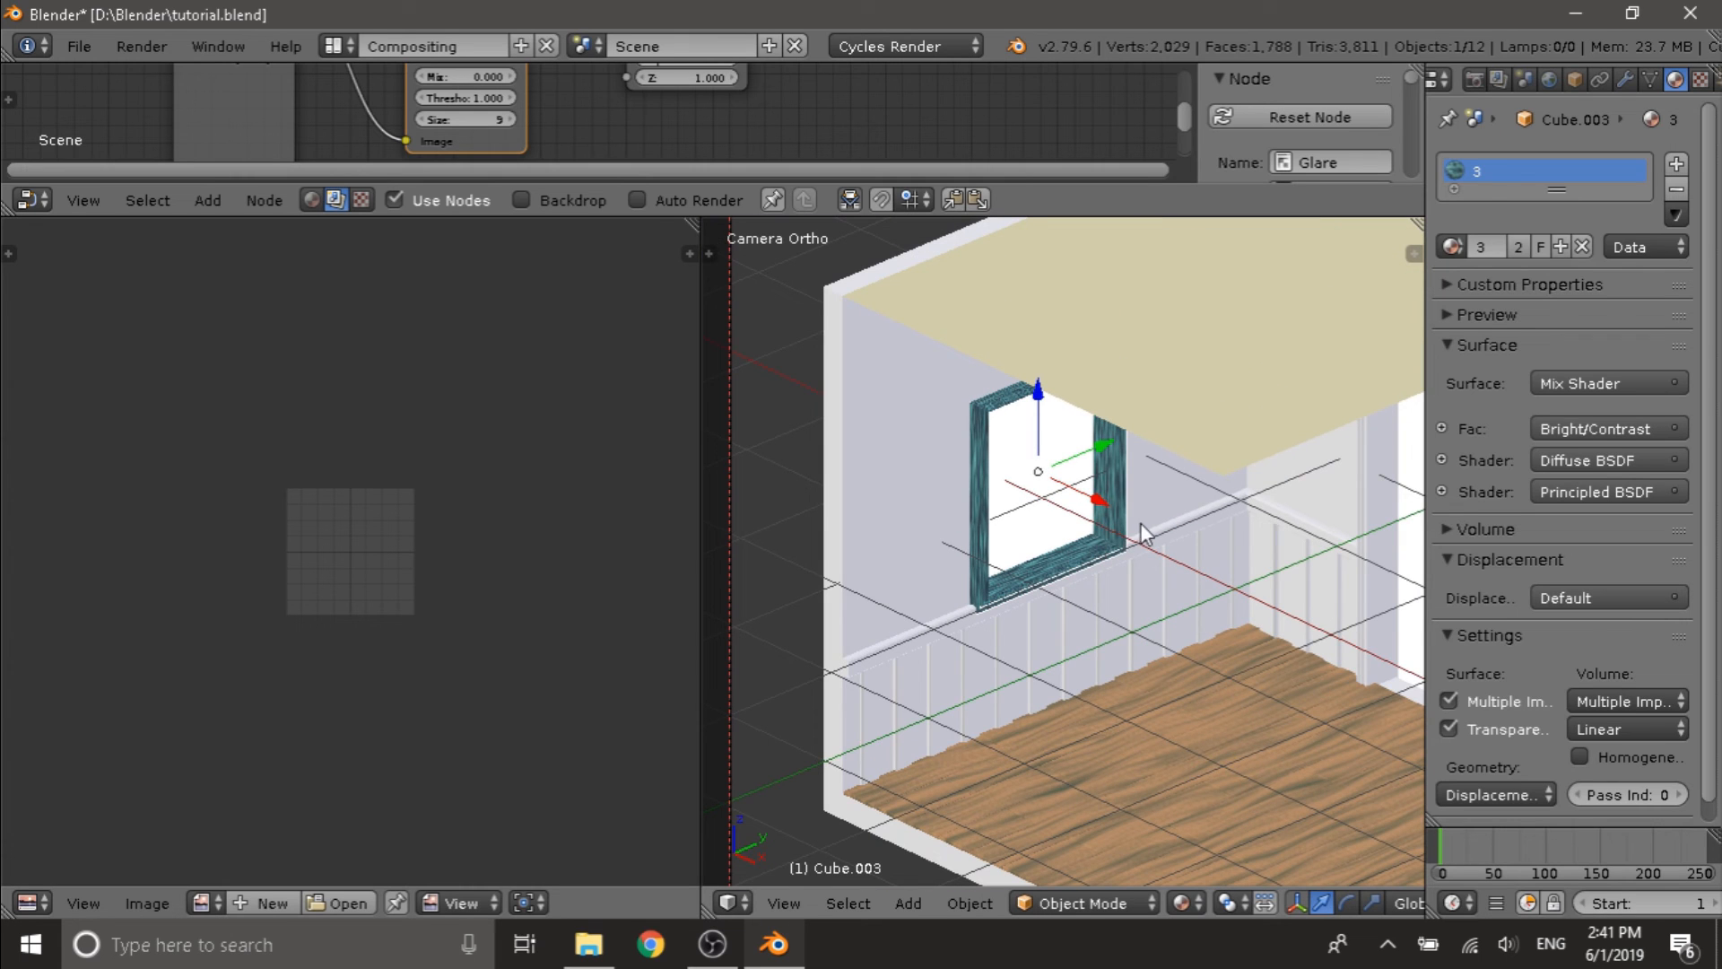
{"action": "scroll", "coordinate": [1374, 468], "scroll_direction": "down", "scroll_amount": 3}
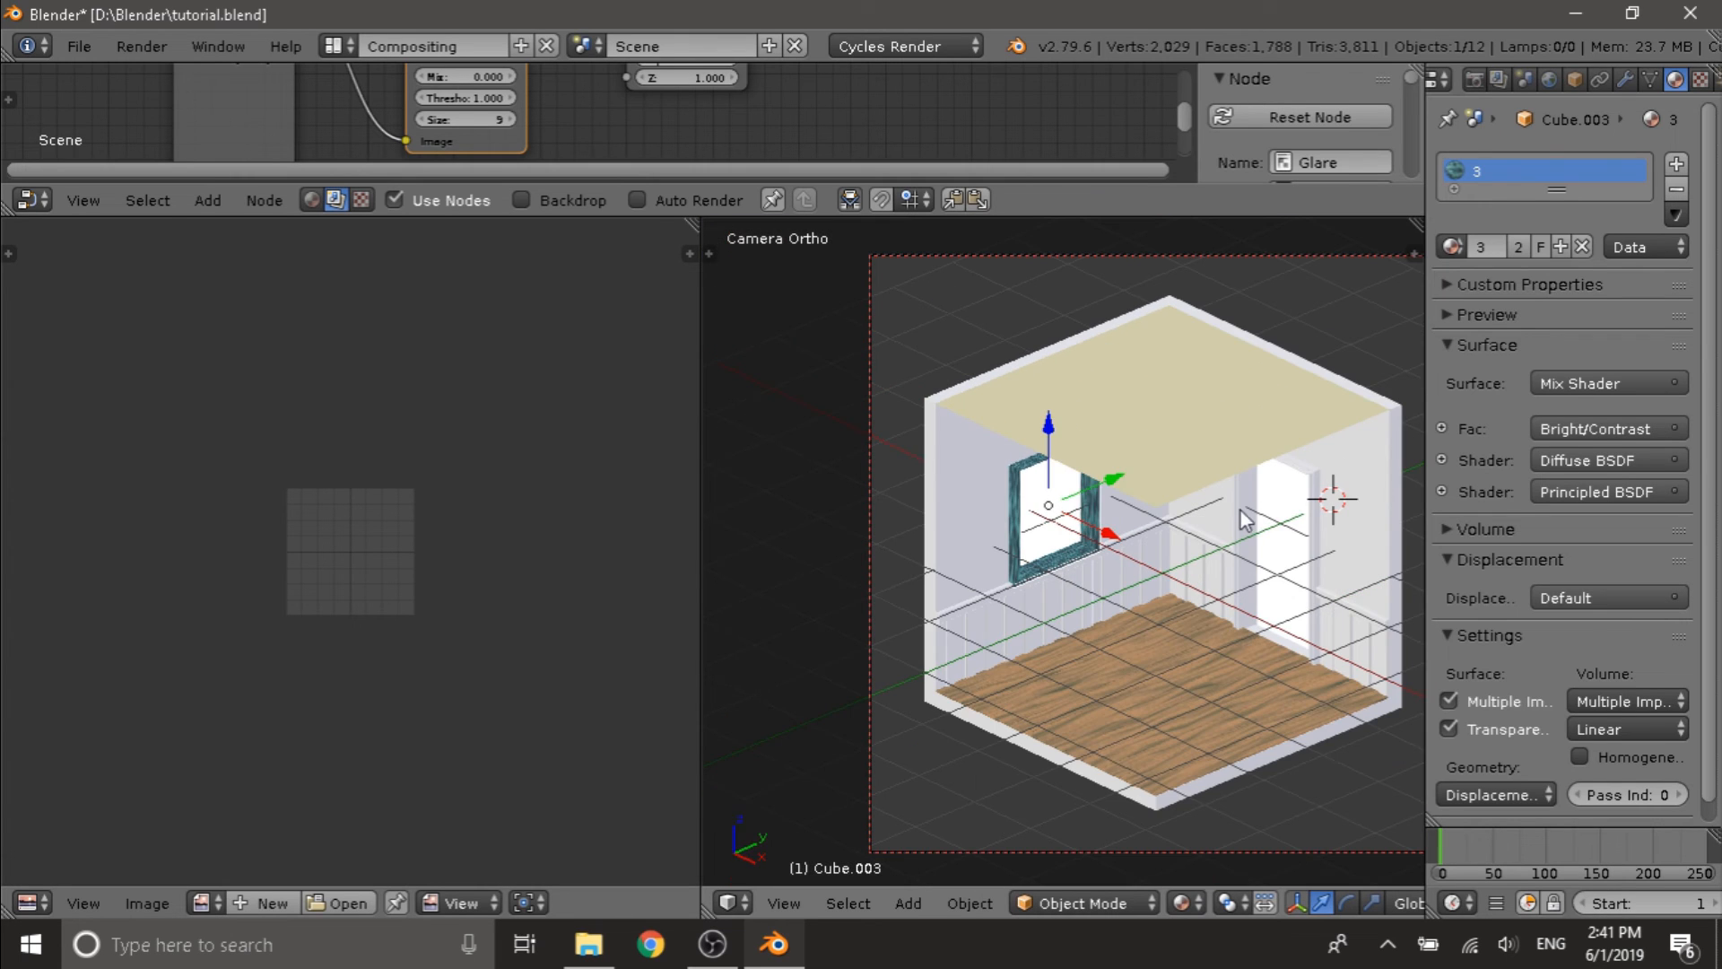
{"action": "right_click", "coordinate": [1241, 509]}
{"action": "left_click", "coordinate": [1451, 247]}
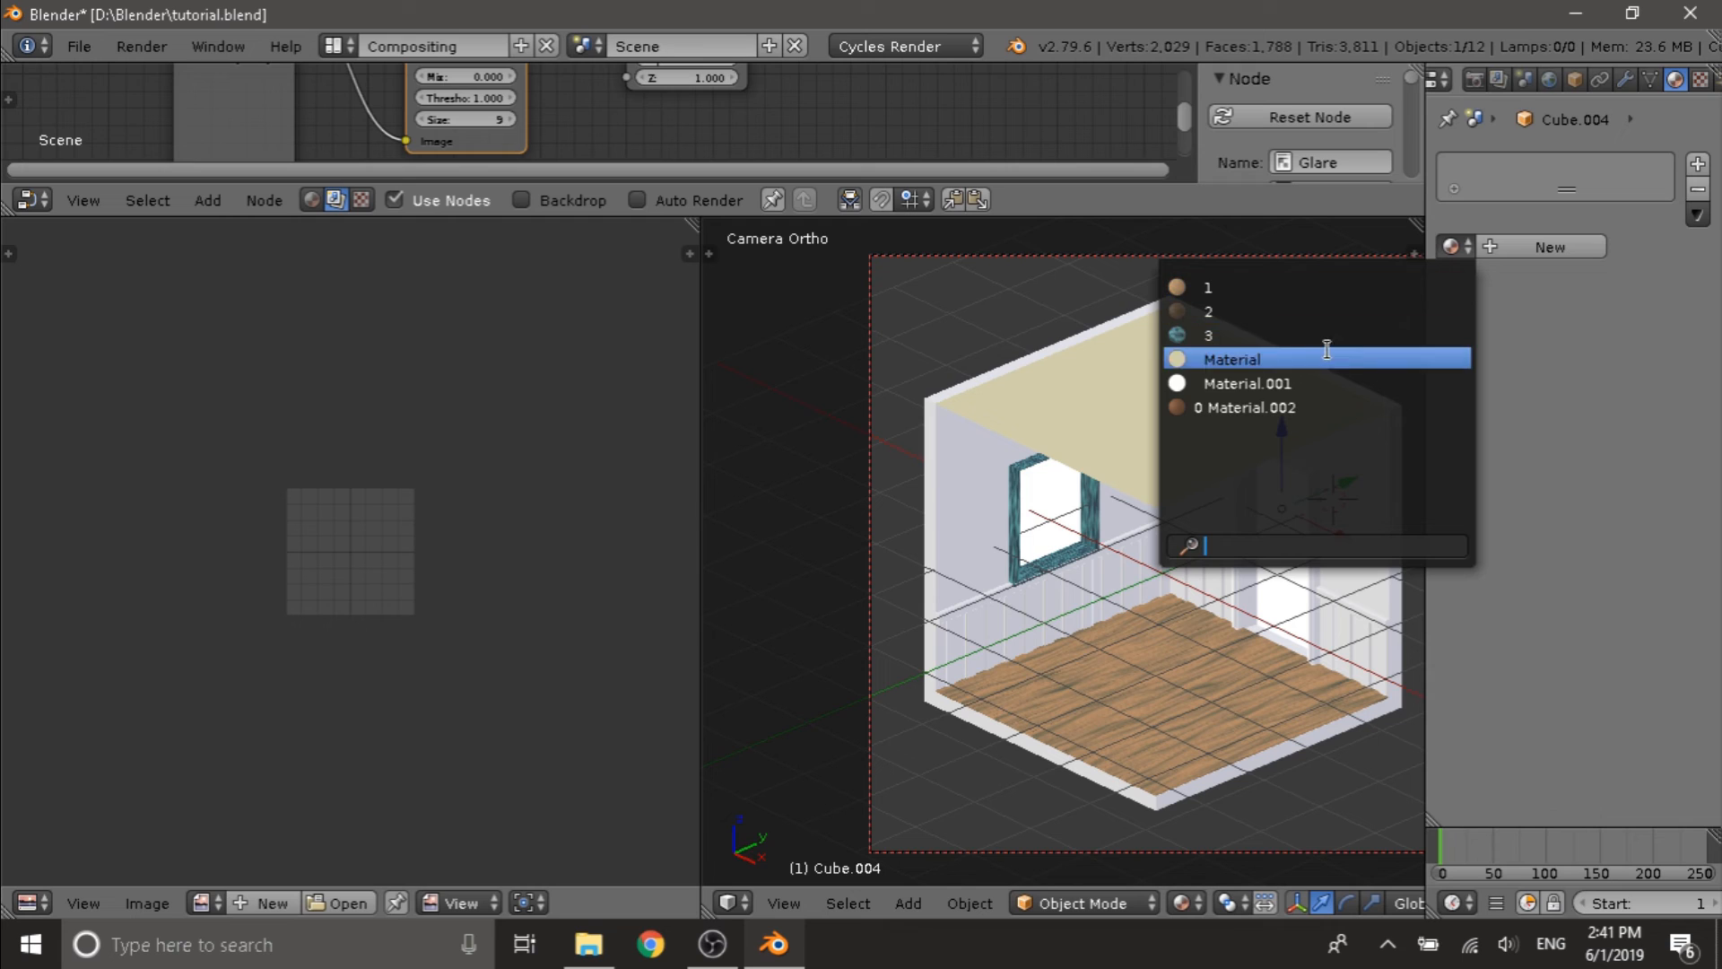
{"action": "left_click", "coordinate": [1287, 501]}
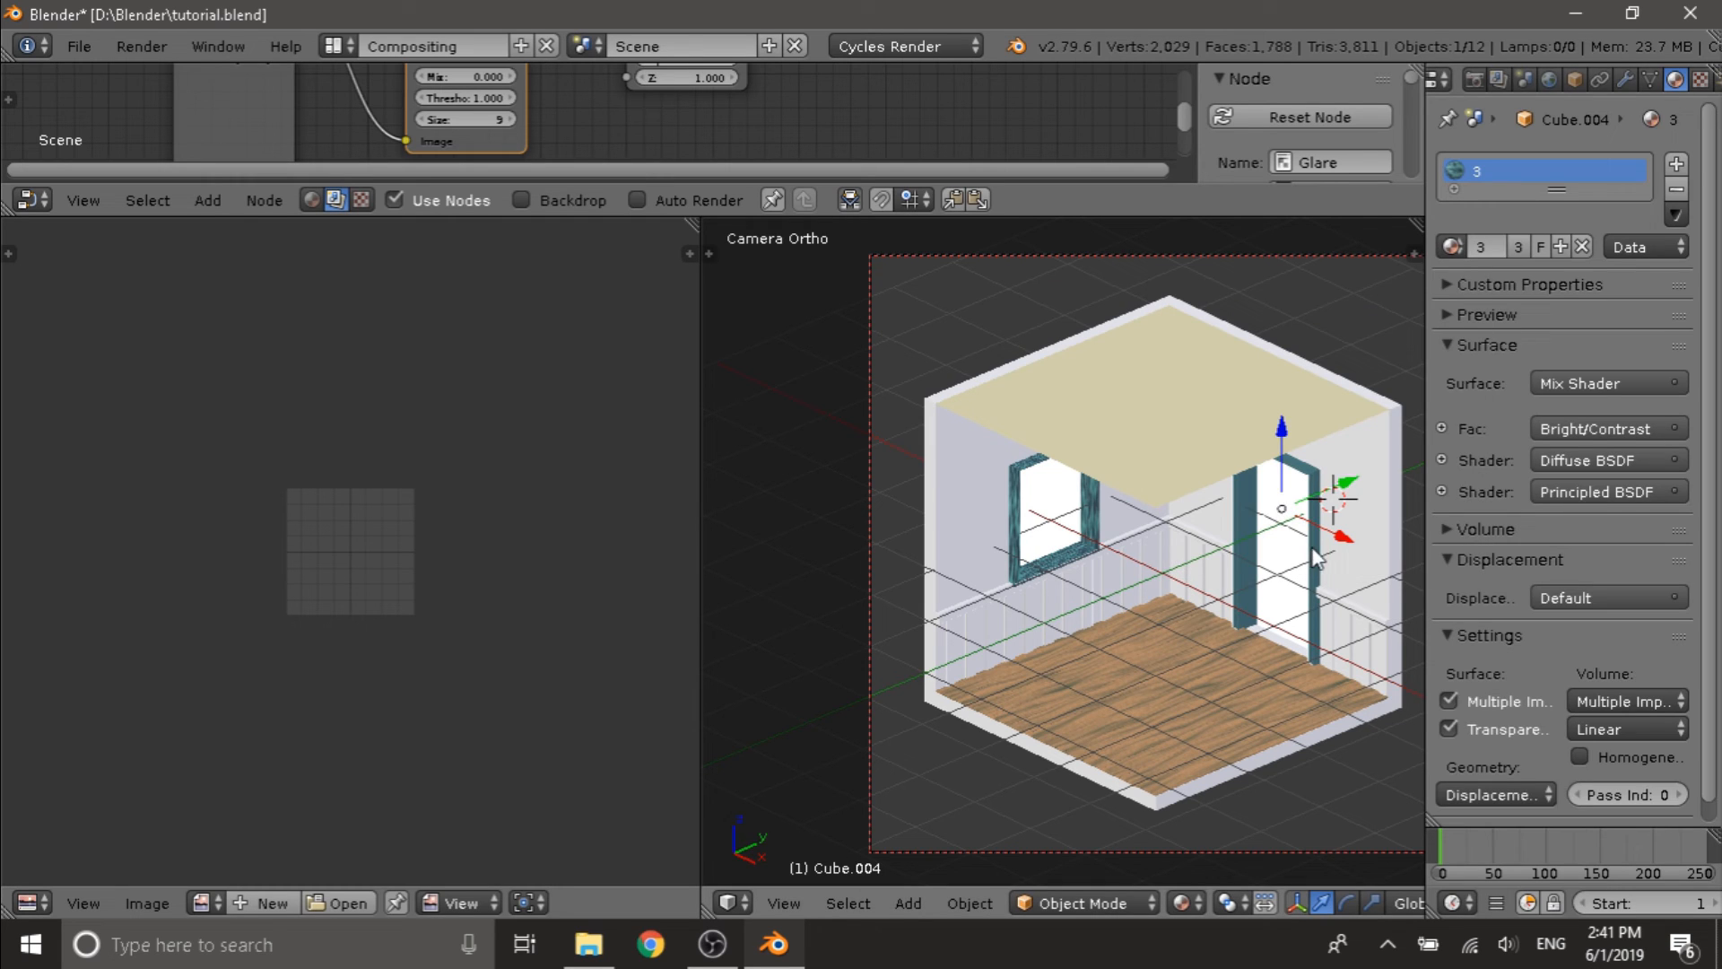
- Select the whole door frame mesh in Edit Mode and apply the Reset UV mapping to all its faces
{"action": "key", "text": "Tab"}
{"action": "key", "text": "a"}
{"action": "key", "text": "a"}
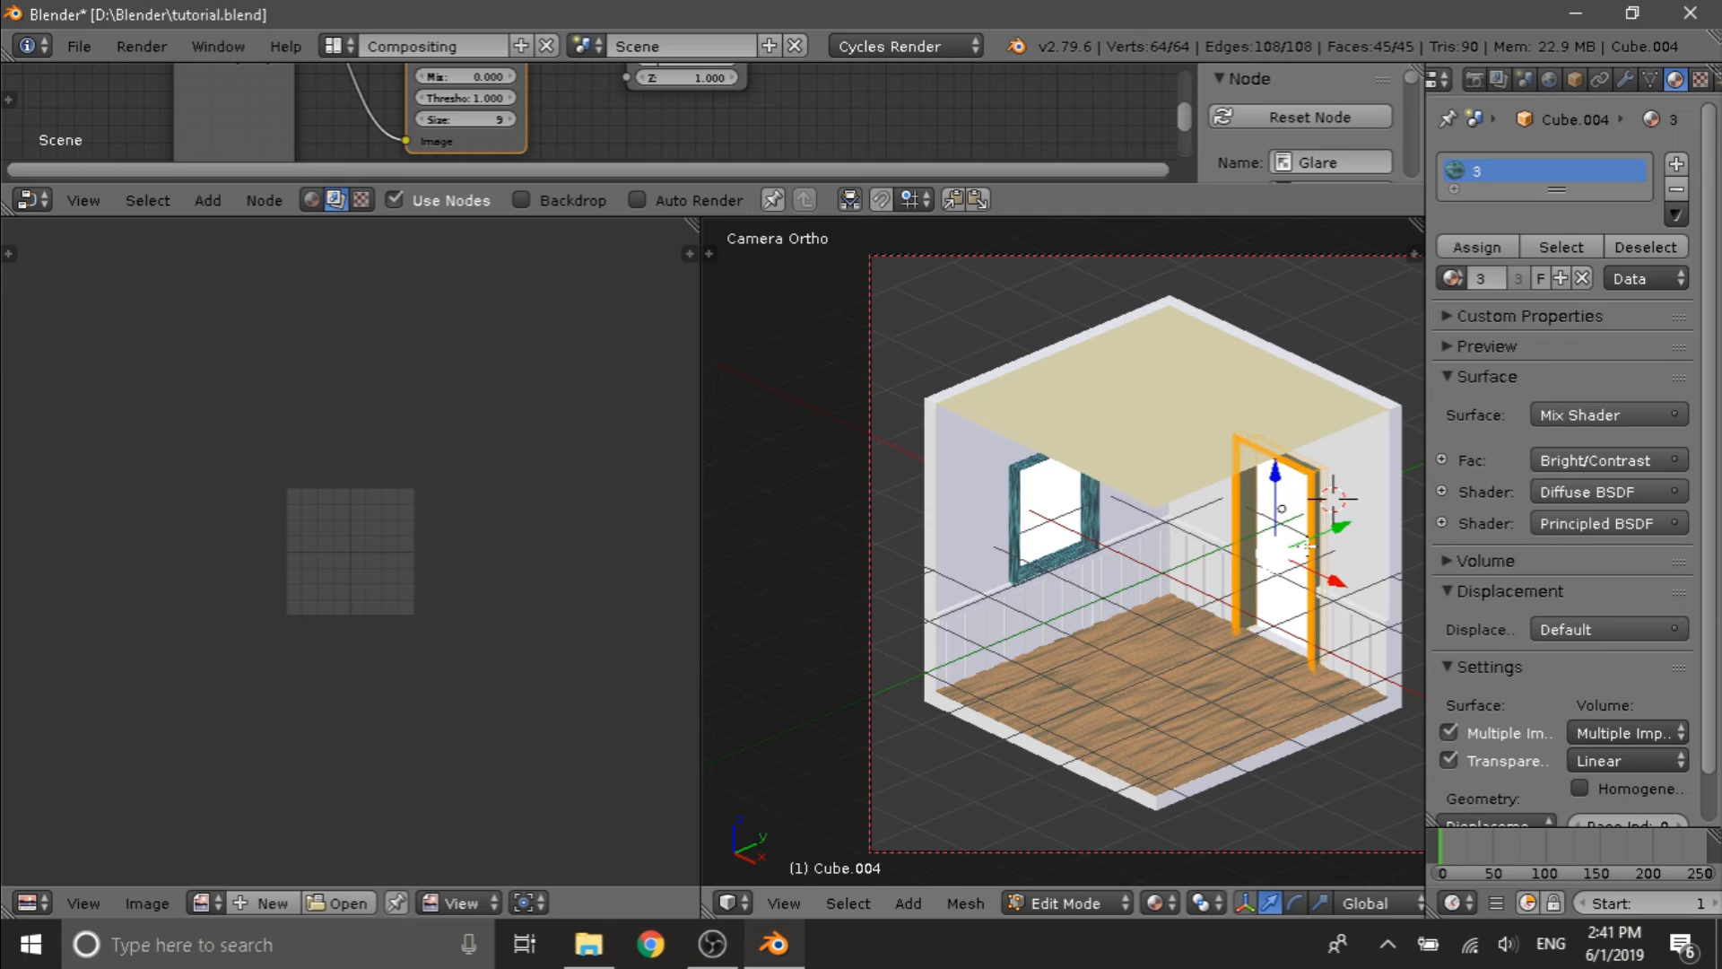
{"action": "key", "text": "u"}
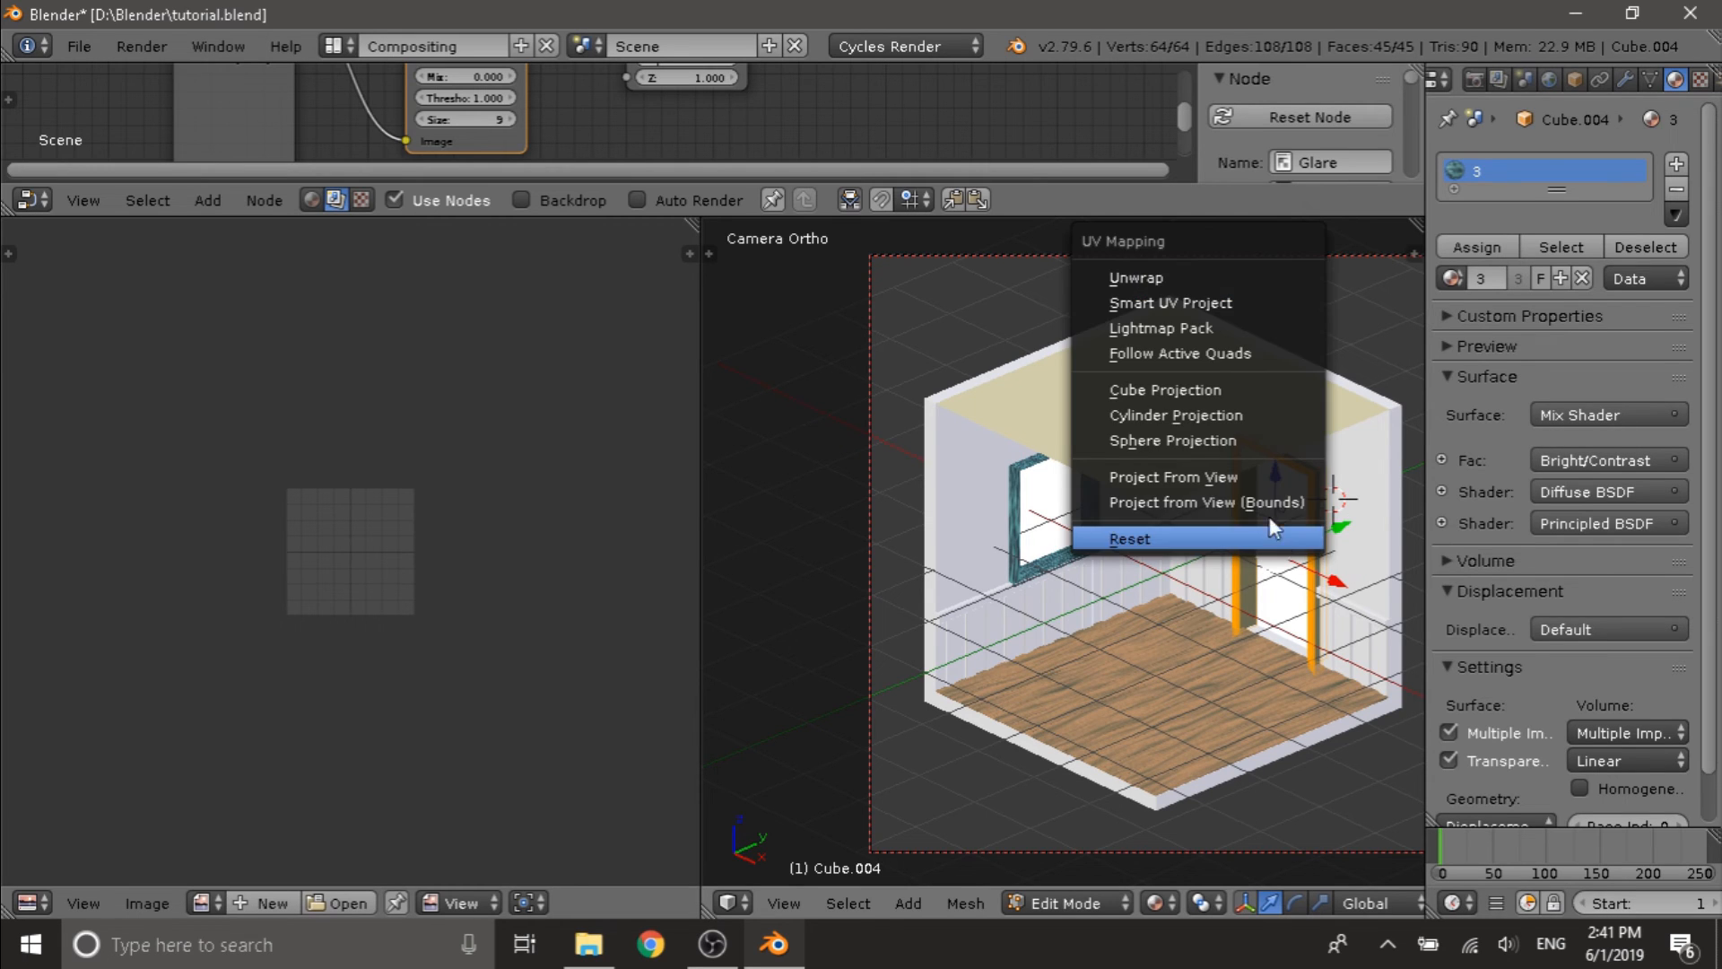
{"action": "left_click", "coordinate": [1204, 536]}
- Stretch the door frame's UV layout several times taller along Y for finer vertical grain, and return to Object Mode
{"action": "scroll", "coordinate": [1276, 552], "scroll_direction": "up", "scroll_amount": 3}
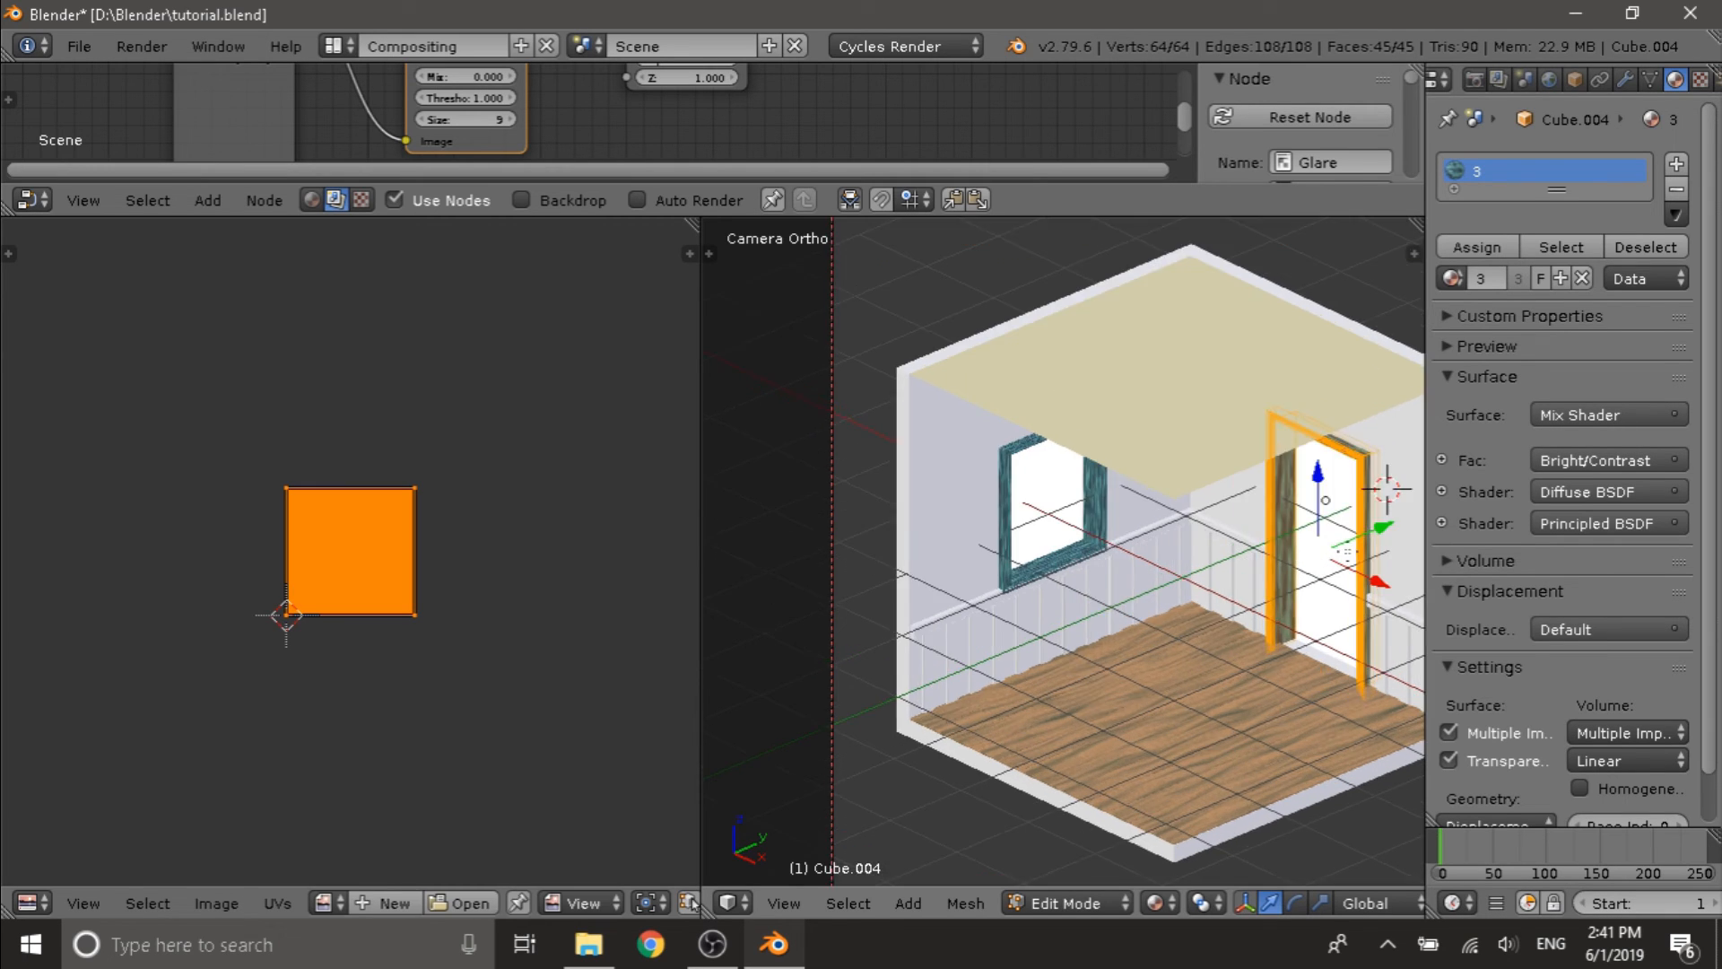
{"action": "scroll", "coordinate": [1275, 553], "scroll_direction": "up", "scroll_amount": 6}
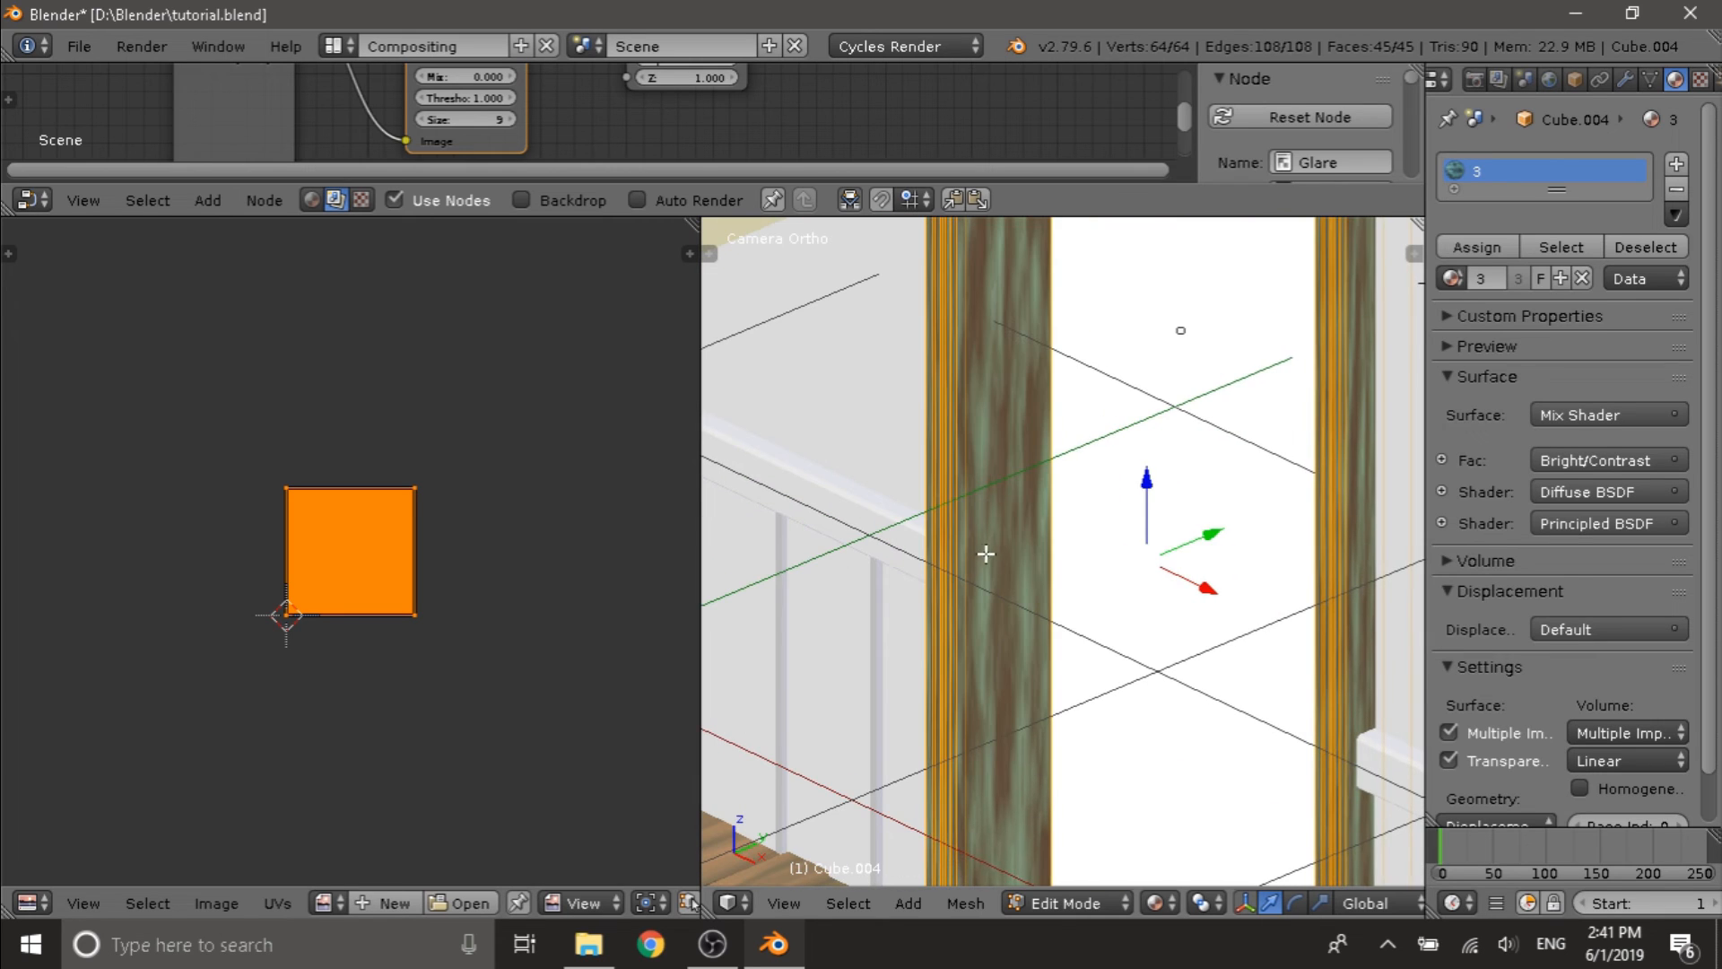
{"action": "key", "text": "s"}
{"action": "key", "text": "y"}
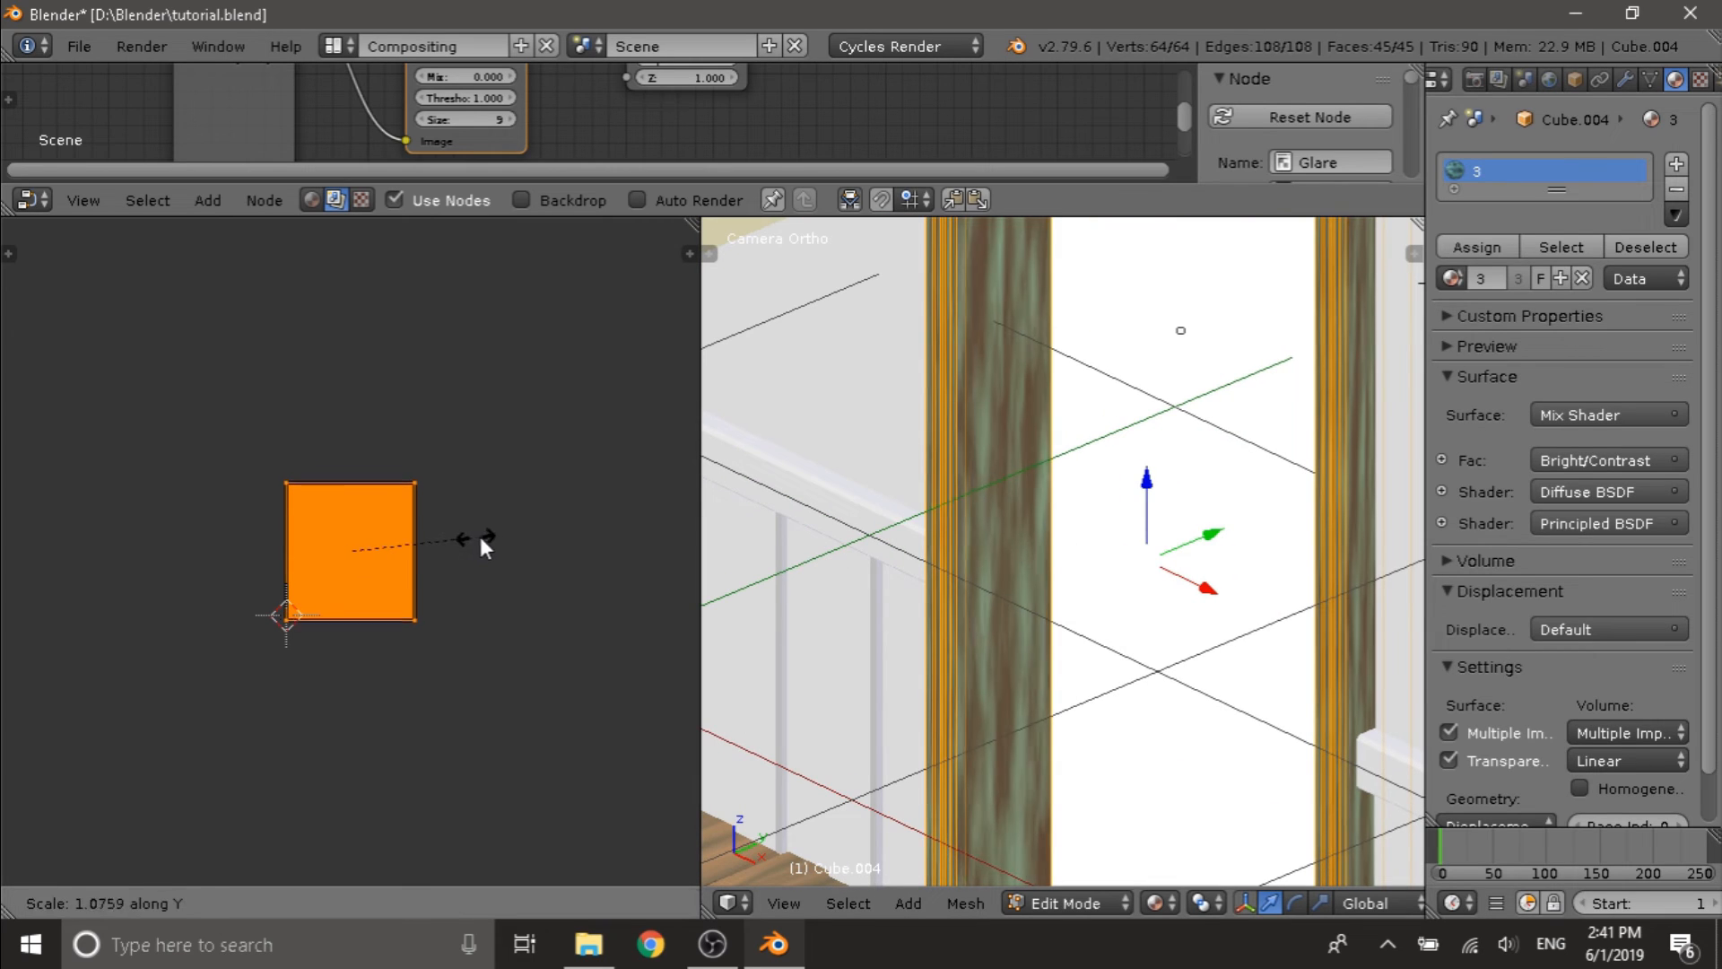
{"action": "left_click", "coordinate": [299, 524]}
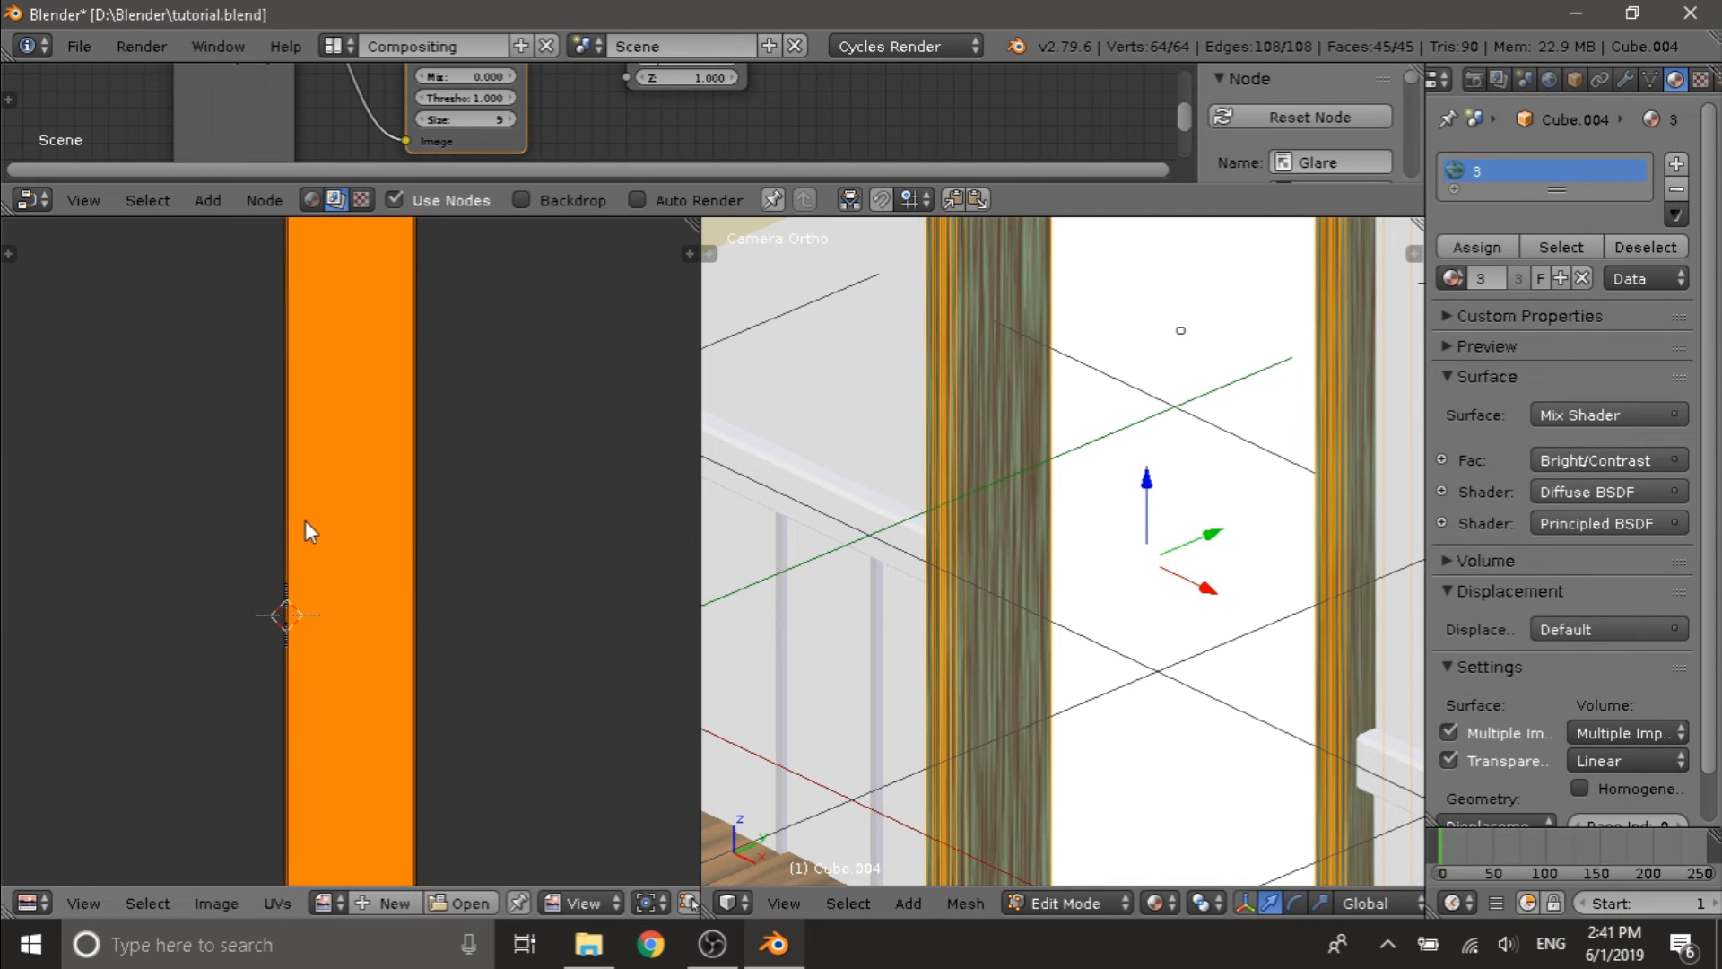
{"action": "key", "text": "Tab"}
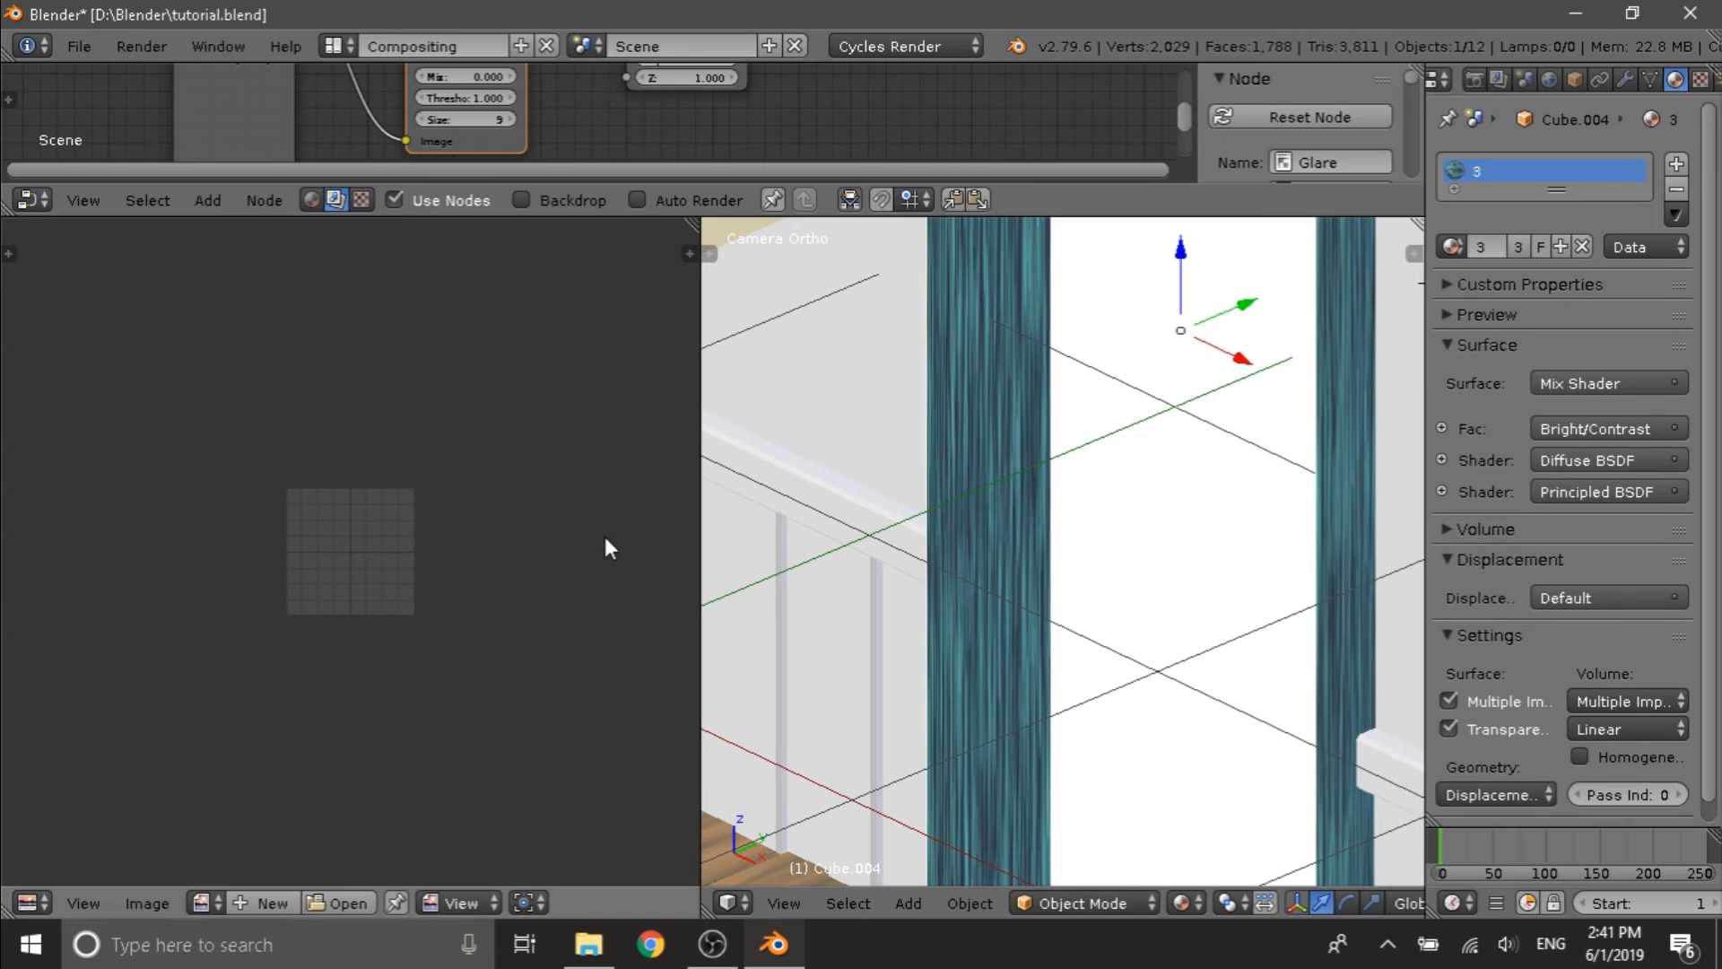
{"action": "scroll", "coordinate": [907, 482], "scroll_direction": "down", "scroll_amount": 7}
{"action": "scroll", "coordinate": [897, 488], "scroll_direction": "down", "scroll_amount": 6, "text": "ctrl"}
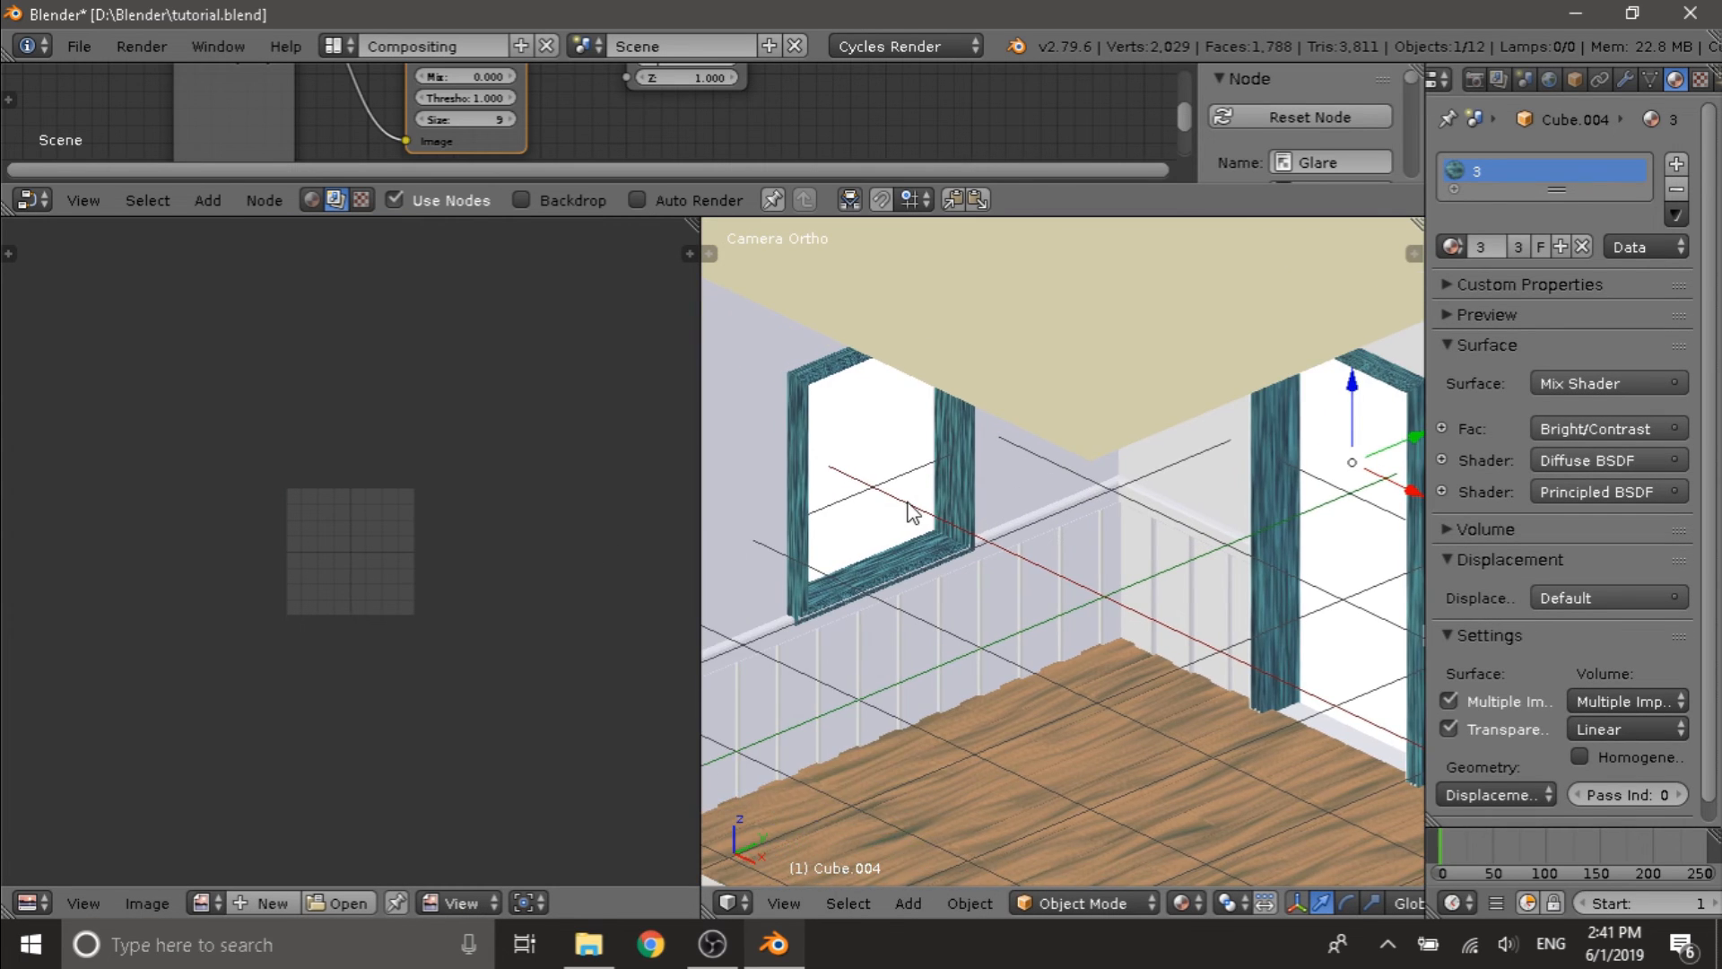
- Select all five wainscot panels along the lower walls and join them into one object
{"action": "scroll", "coordinate": [906, 538], "scroll_direction": "down", "scroll_amount": 2}
{"action": "right_click", "coordinate": [936, 627]}
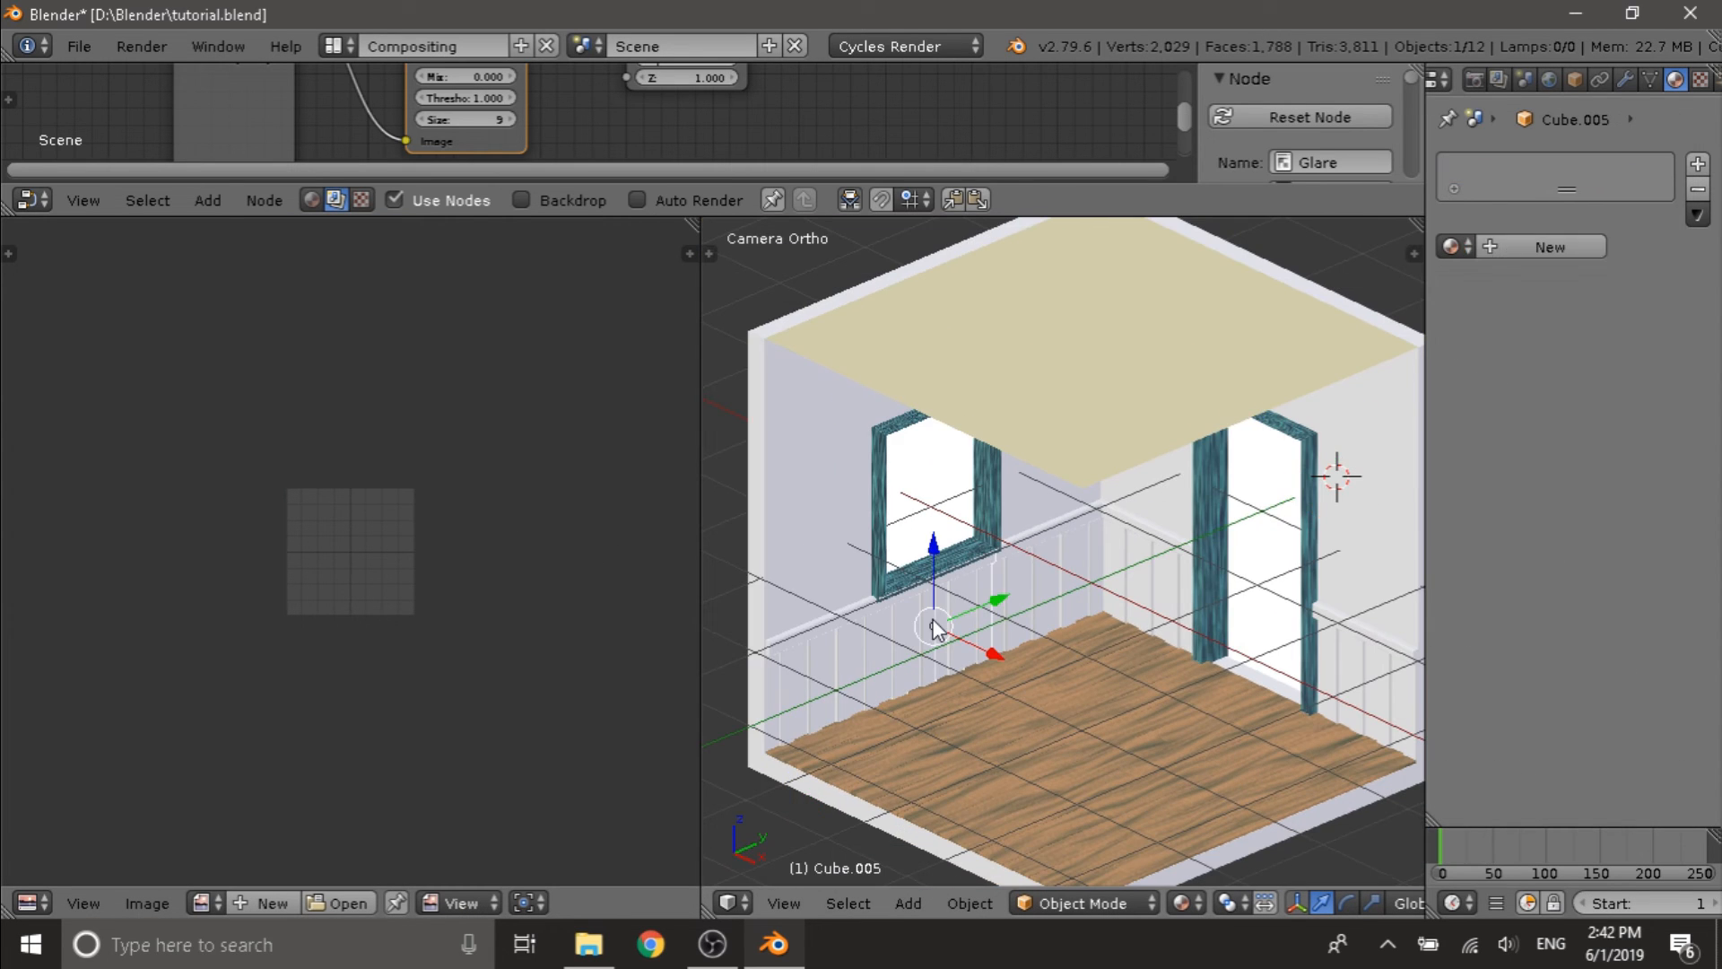
{"action": "right_click", "coordinate": [854, 653], "text": "shift"}
{"action": "right_click", "coordinate": [862, 665], "text": "shift"}
{"action": "right_click", "coordinate": [1126, 567], "text": "shift"}
{"action": "right_click", "coordinate": [1347, 668], "text": "shift"}
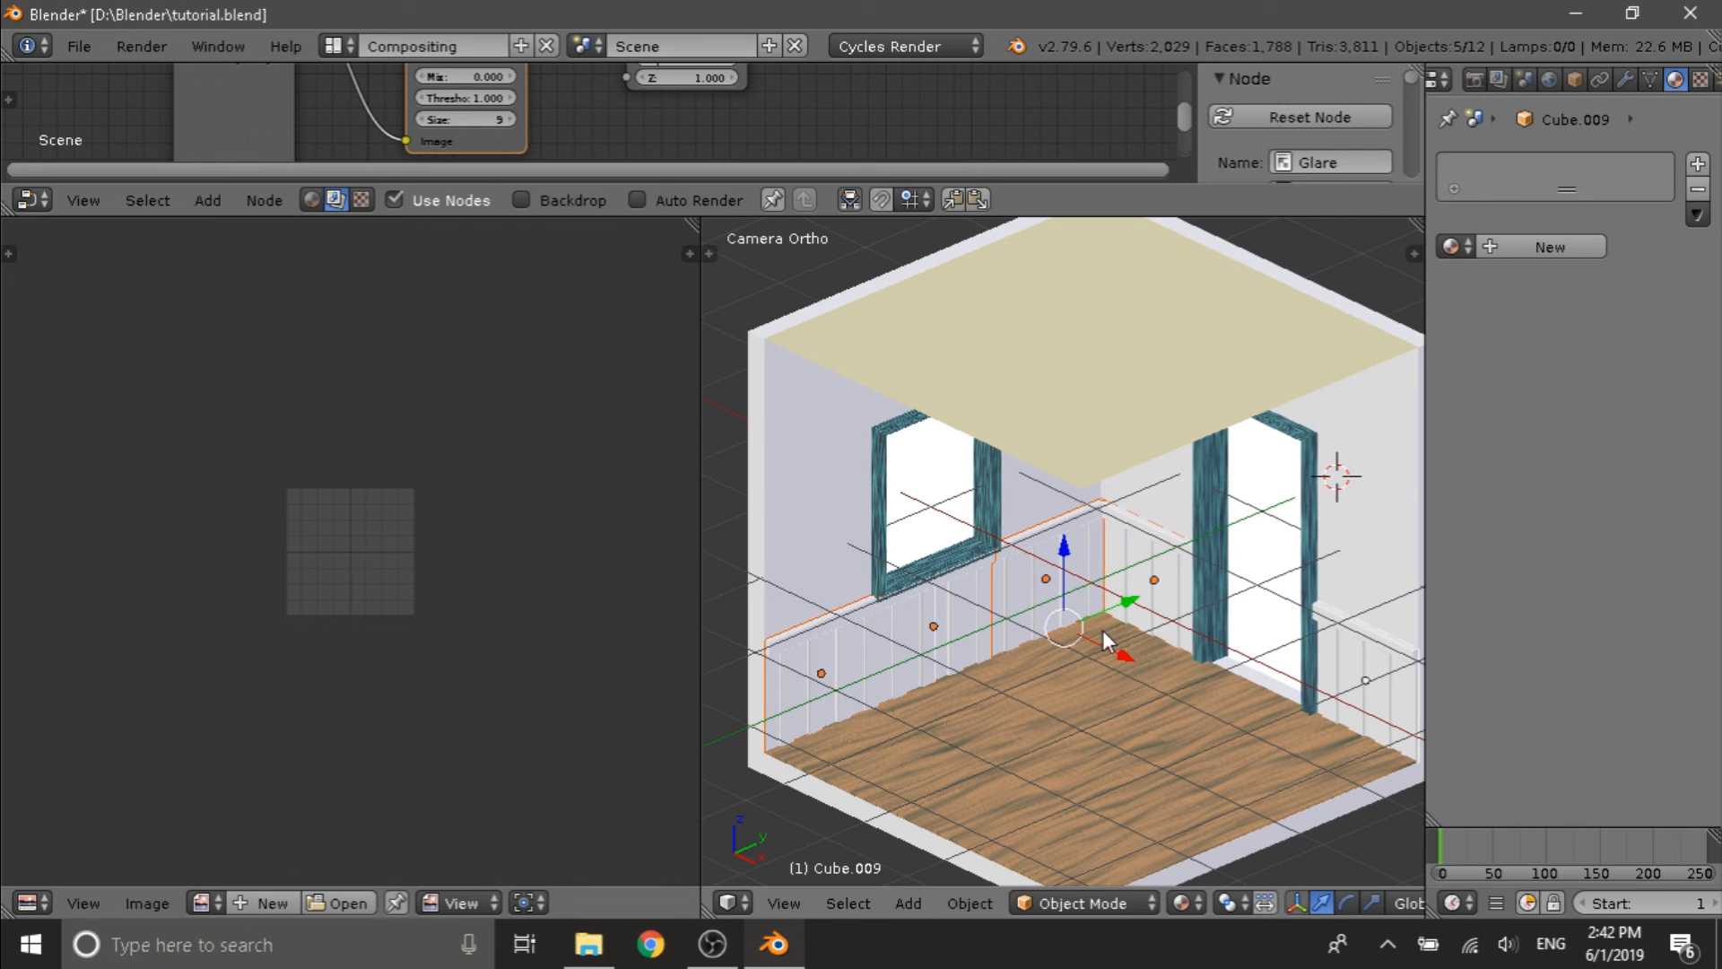
{"action": "key", "text": "ctrl+j"}
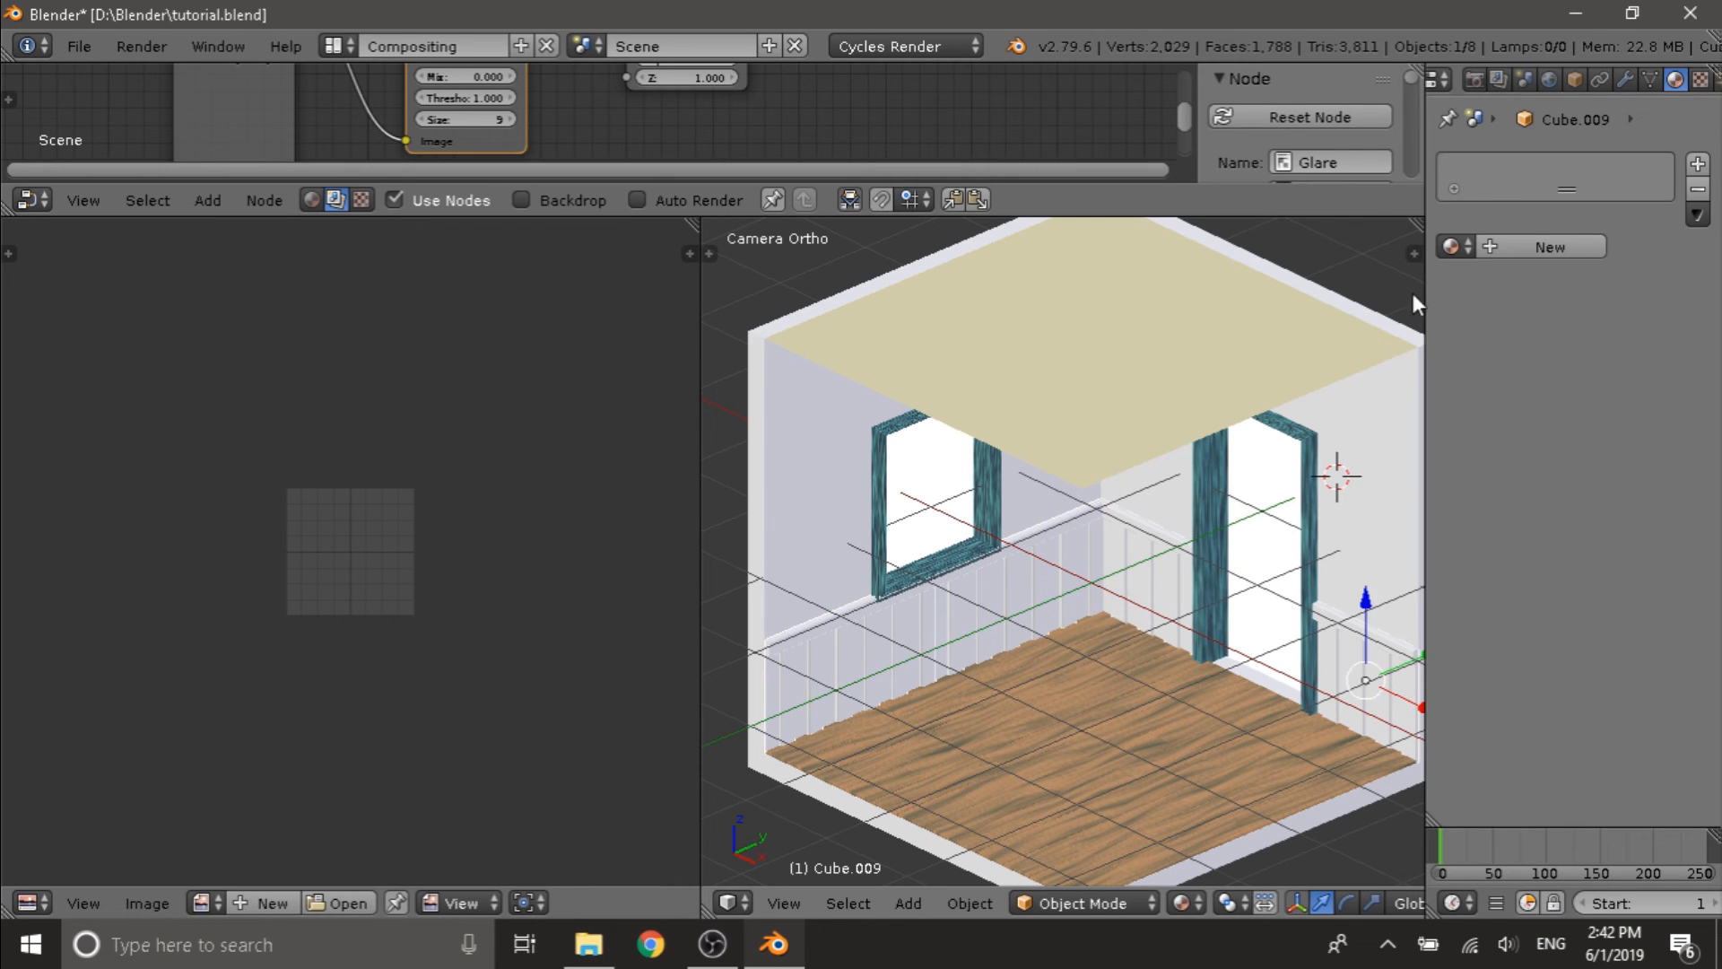
- Give the joined wainscot the existing dark wood material 2
{"action": "left_click", "coordinate": [1462, 245]}
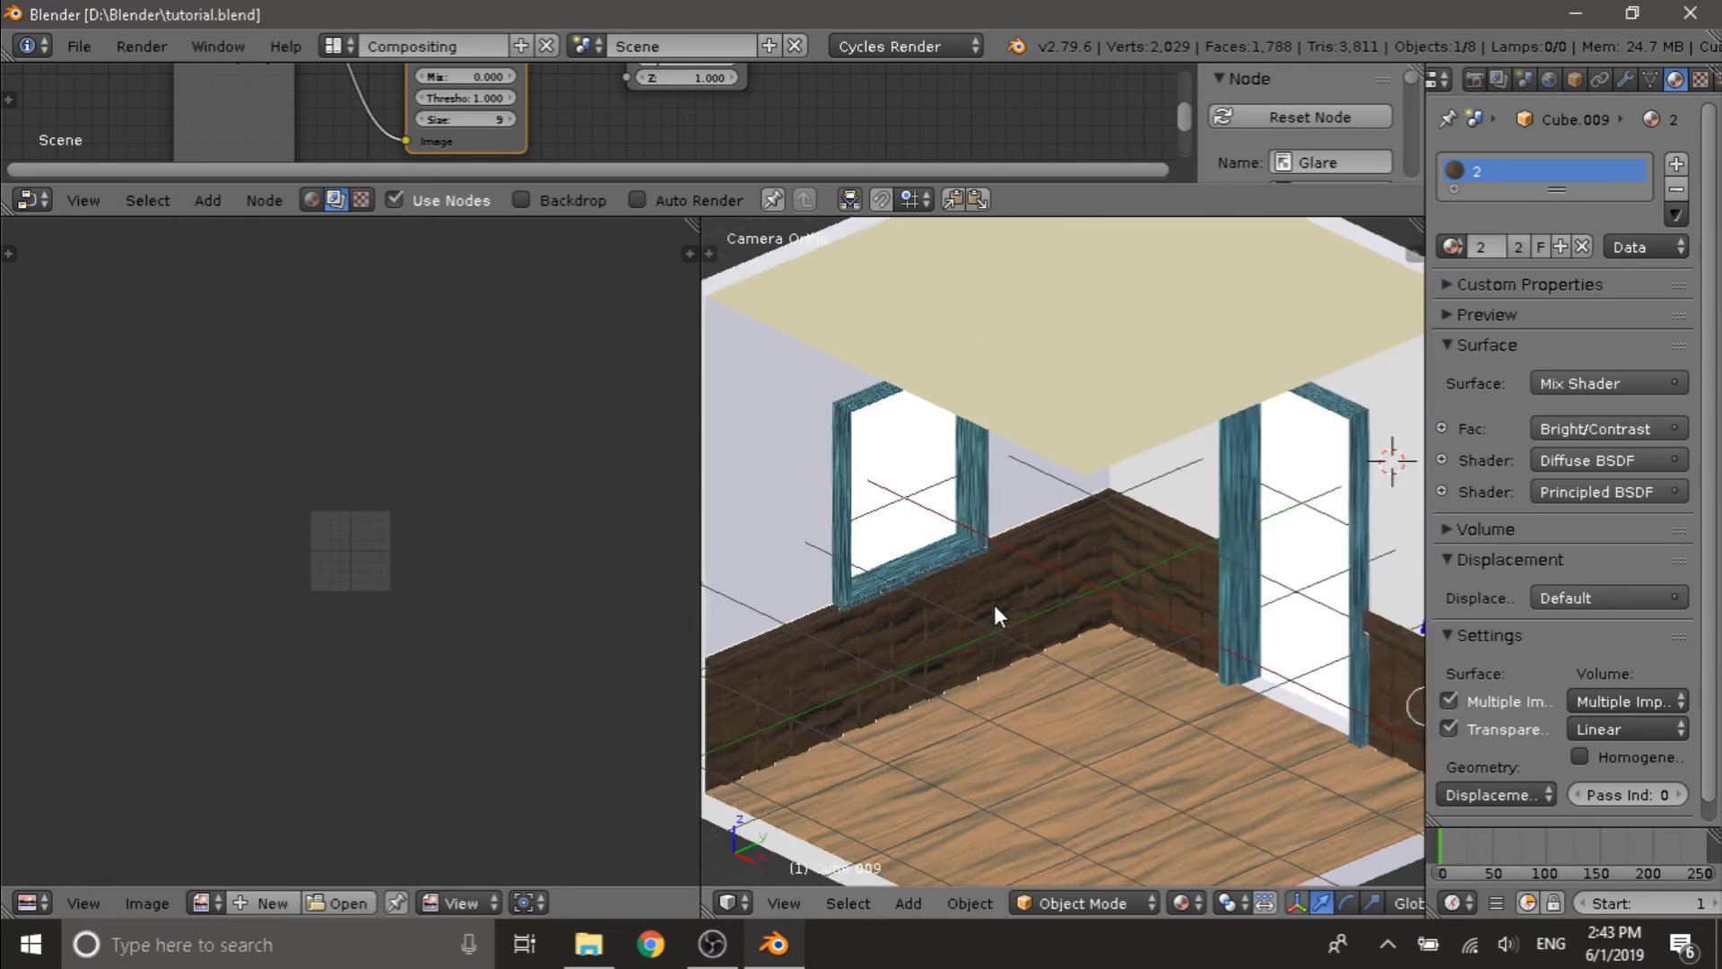
{"action": "right_click", "coordinate": [1132, 579]}
{"action": "right_click", "coordinate": [1137, 582]}
- Unwrap the entire wainscot mesh in Edit Mode with Cube Projection
{"action": "key", "text": "Tab"}
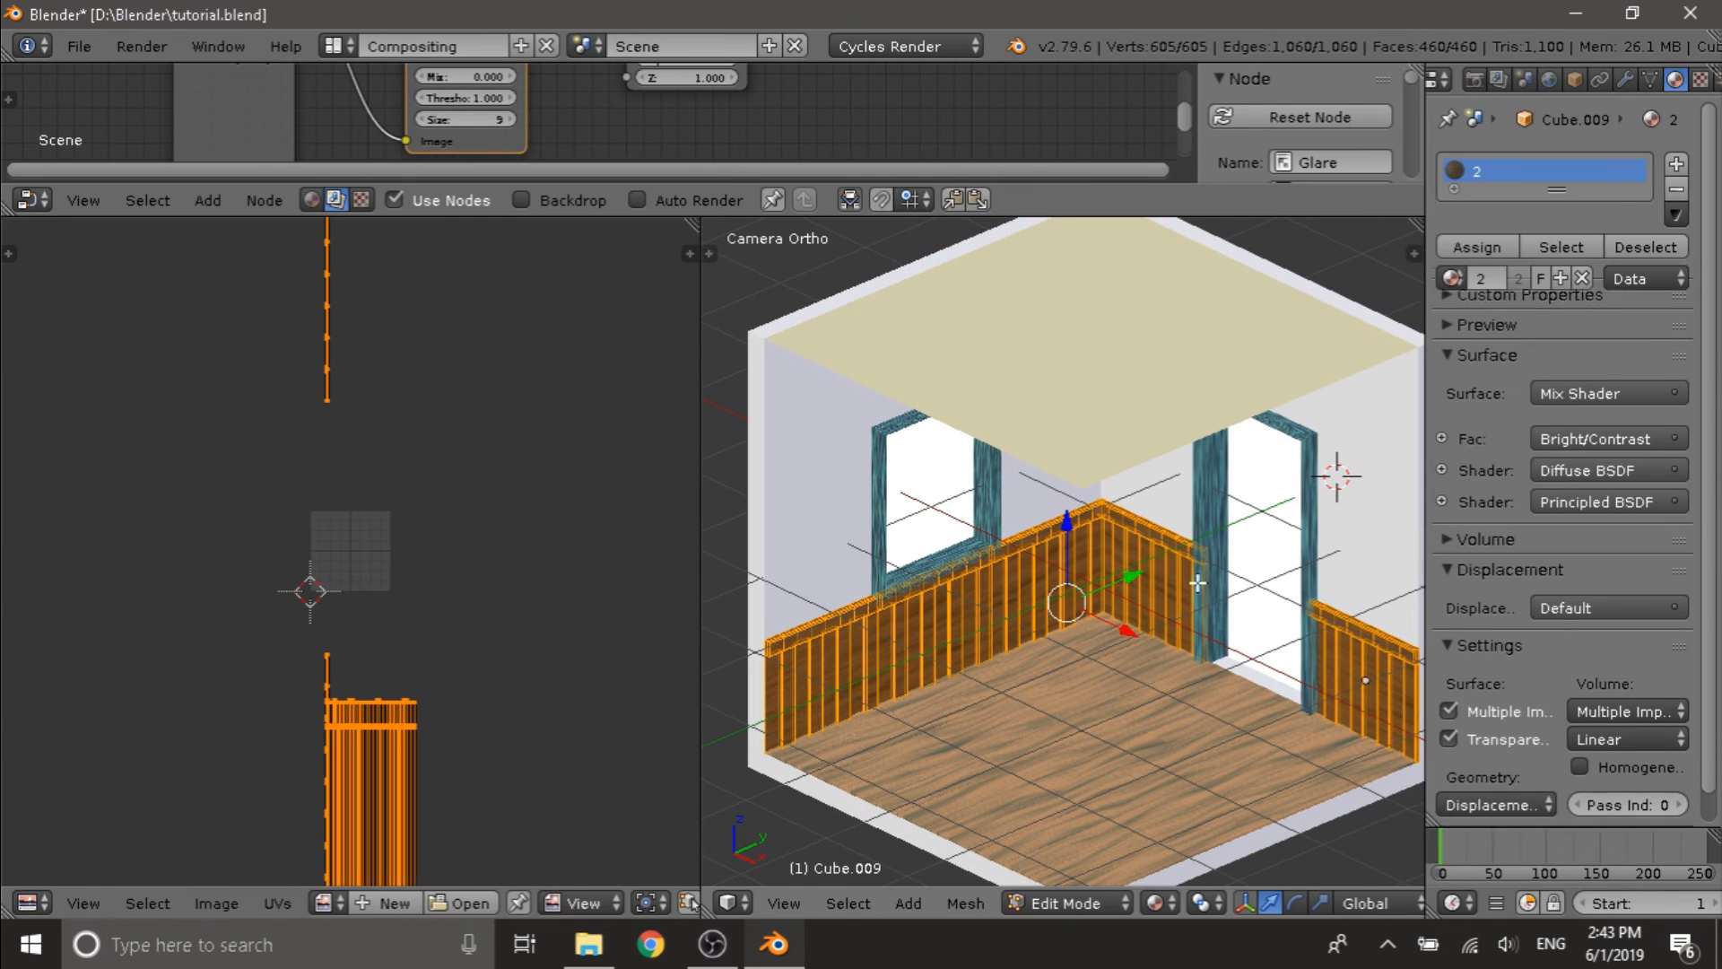
{"action": "key", "text": "u"}
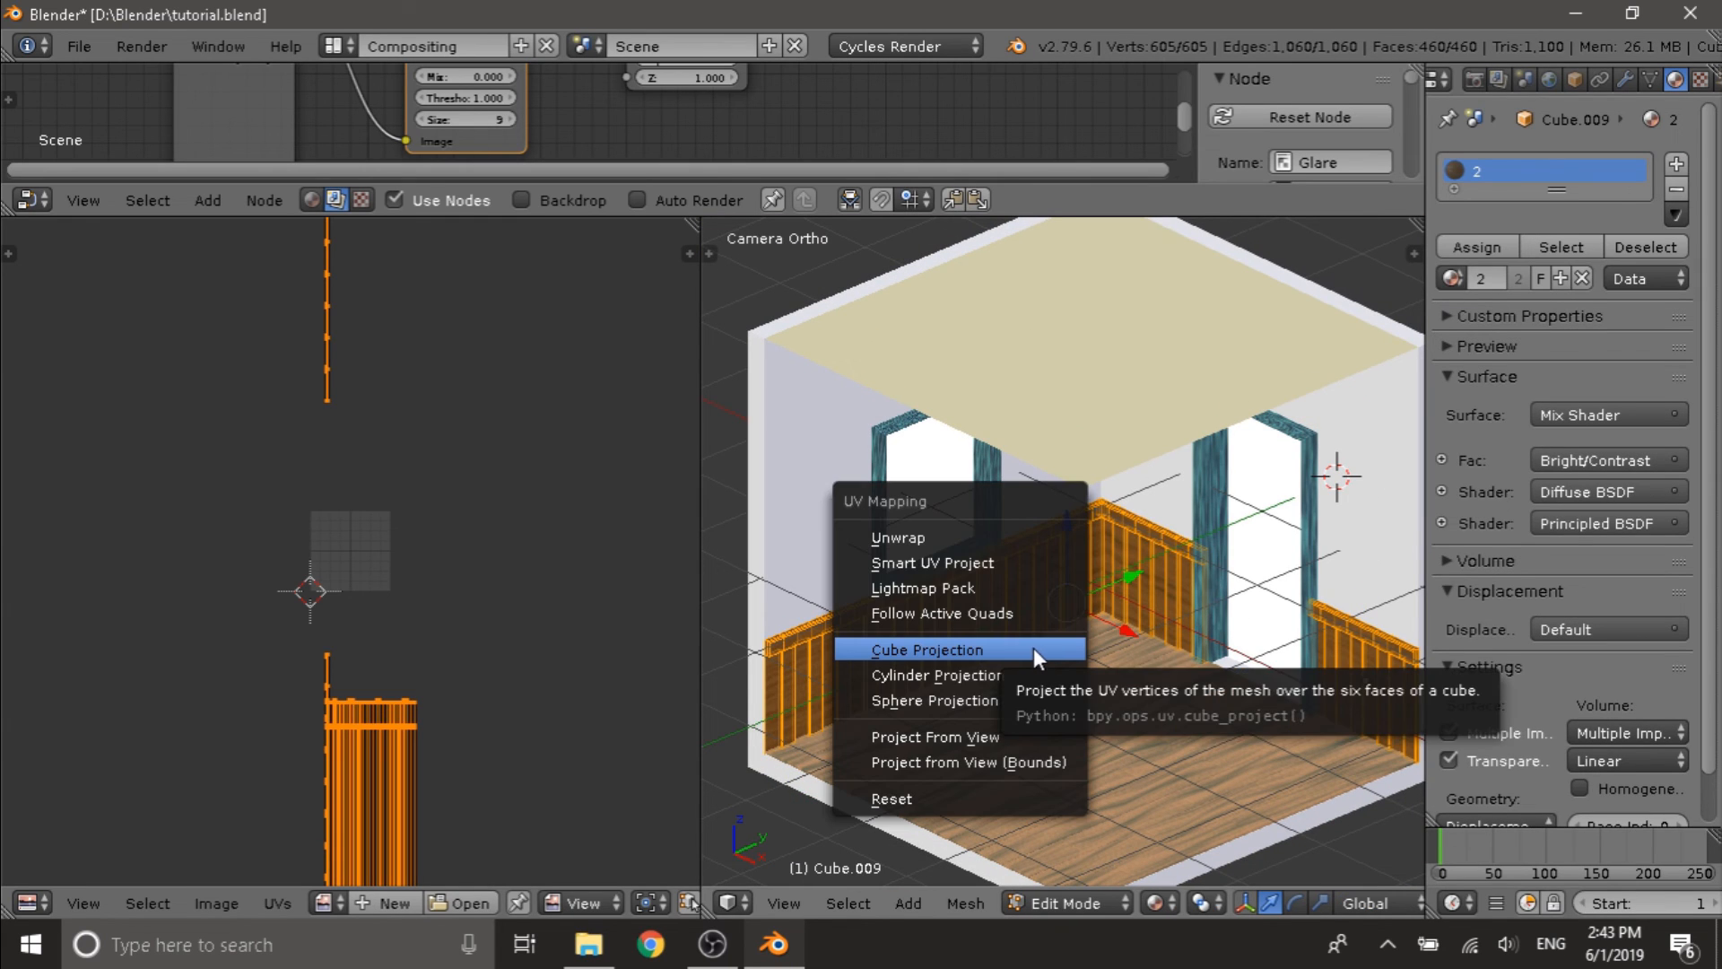
{"action": "left_click", "coordinate": [927, 649]}
- Stretch the wainscot's UV layout along X to about 14 times its width, and inspect the grain in Object Mode
{"action": "scroll", "coordinate": [433, 558], "scroll_direction": "up", "scroll_amount": 5}
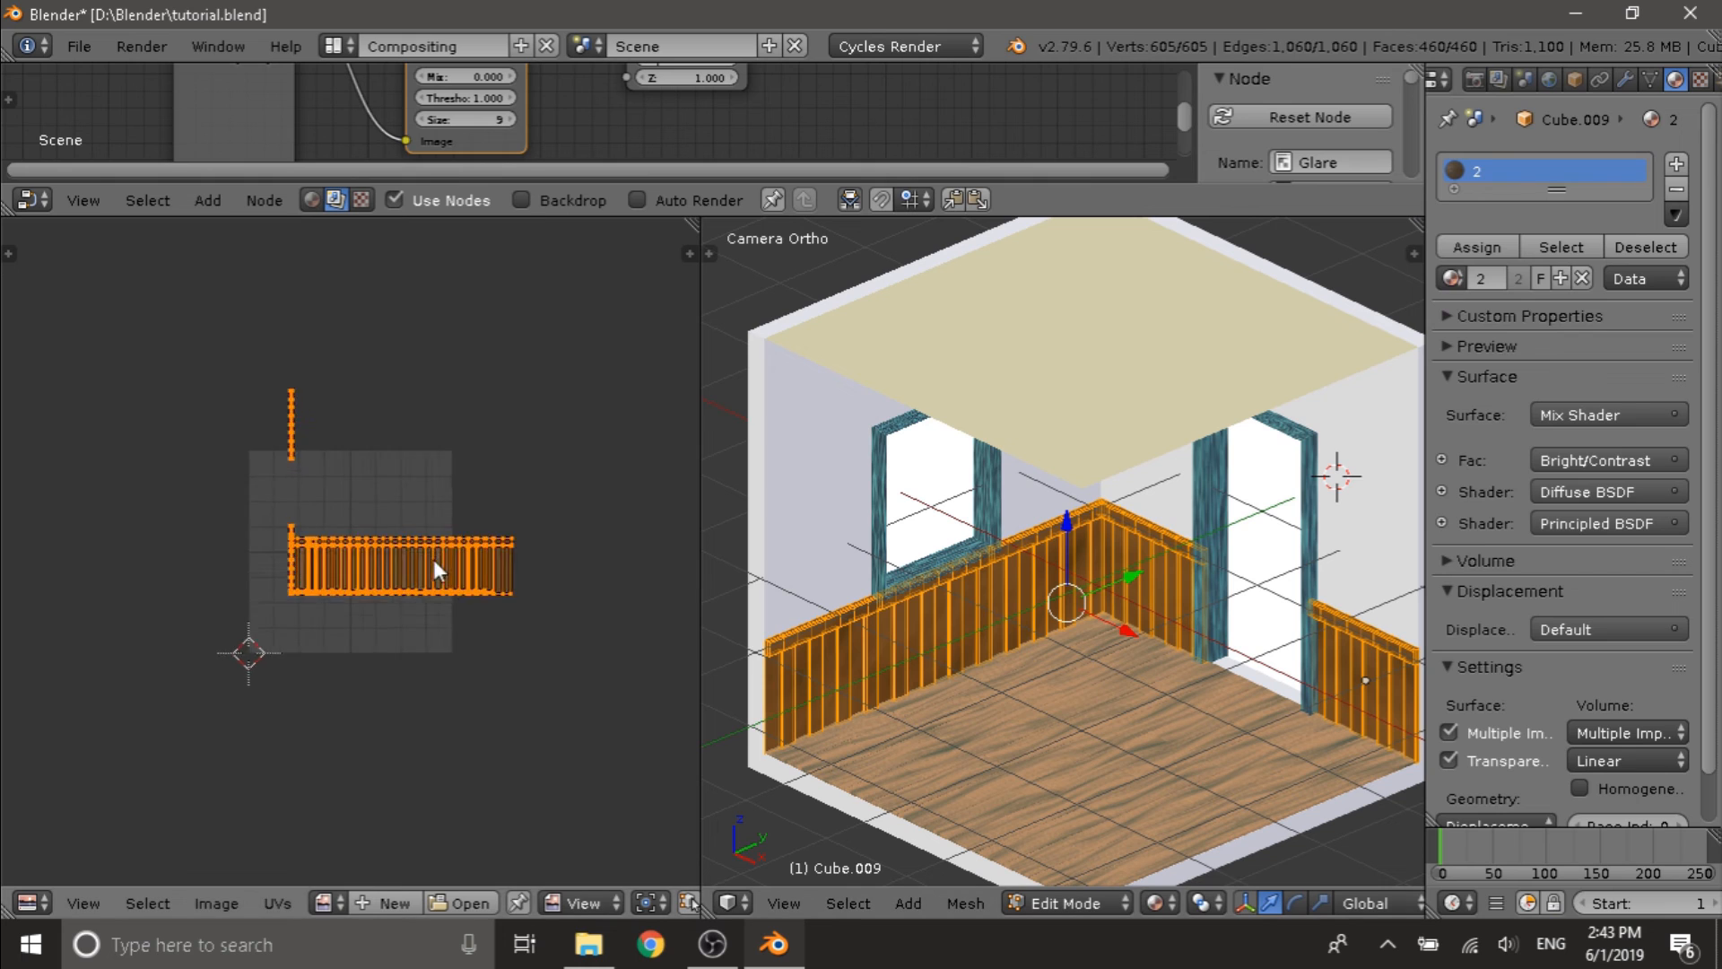
{"action": "middle_click_drag", "start_coordinate": [604, 539], "coordinate": [503, 541]}
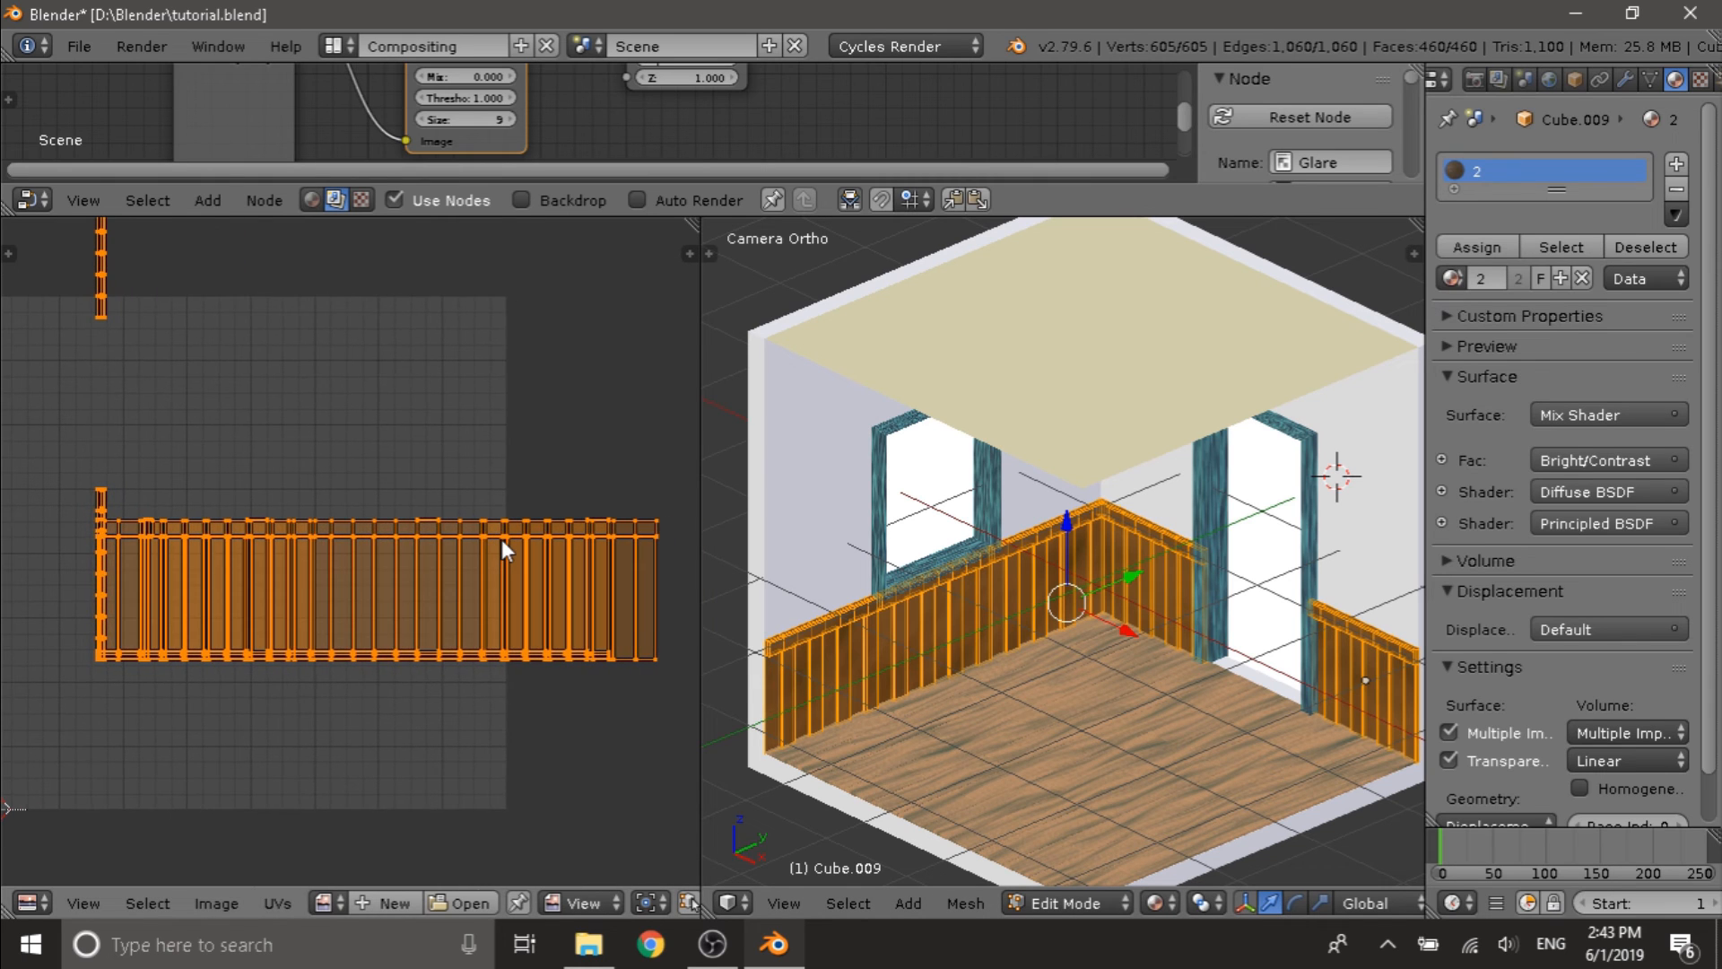
{"action": "key", "text": "s"}
{"action": "key", "text": "x"}
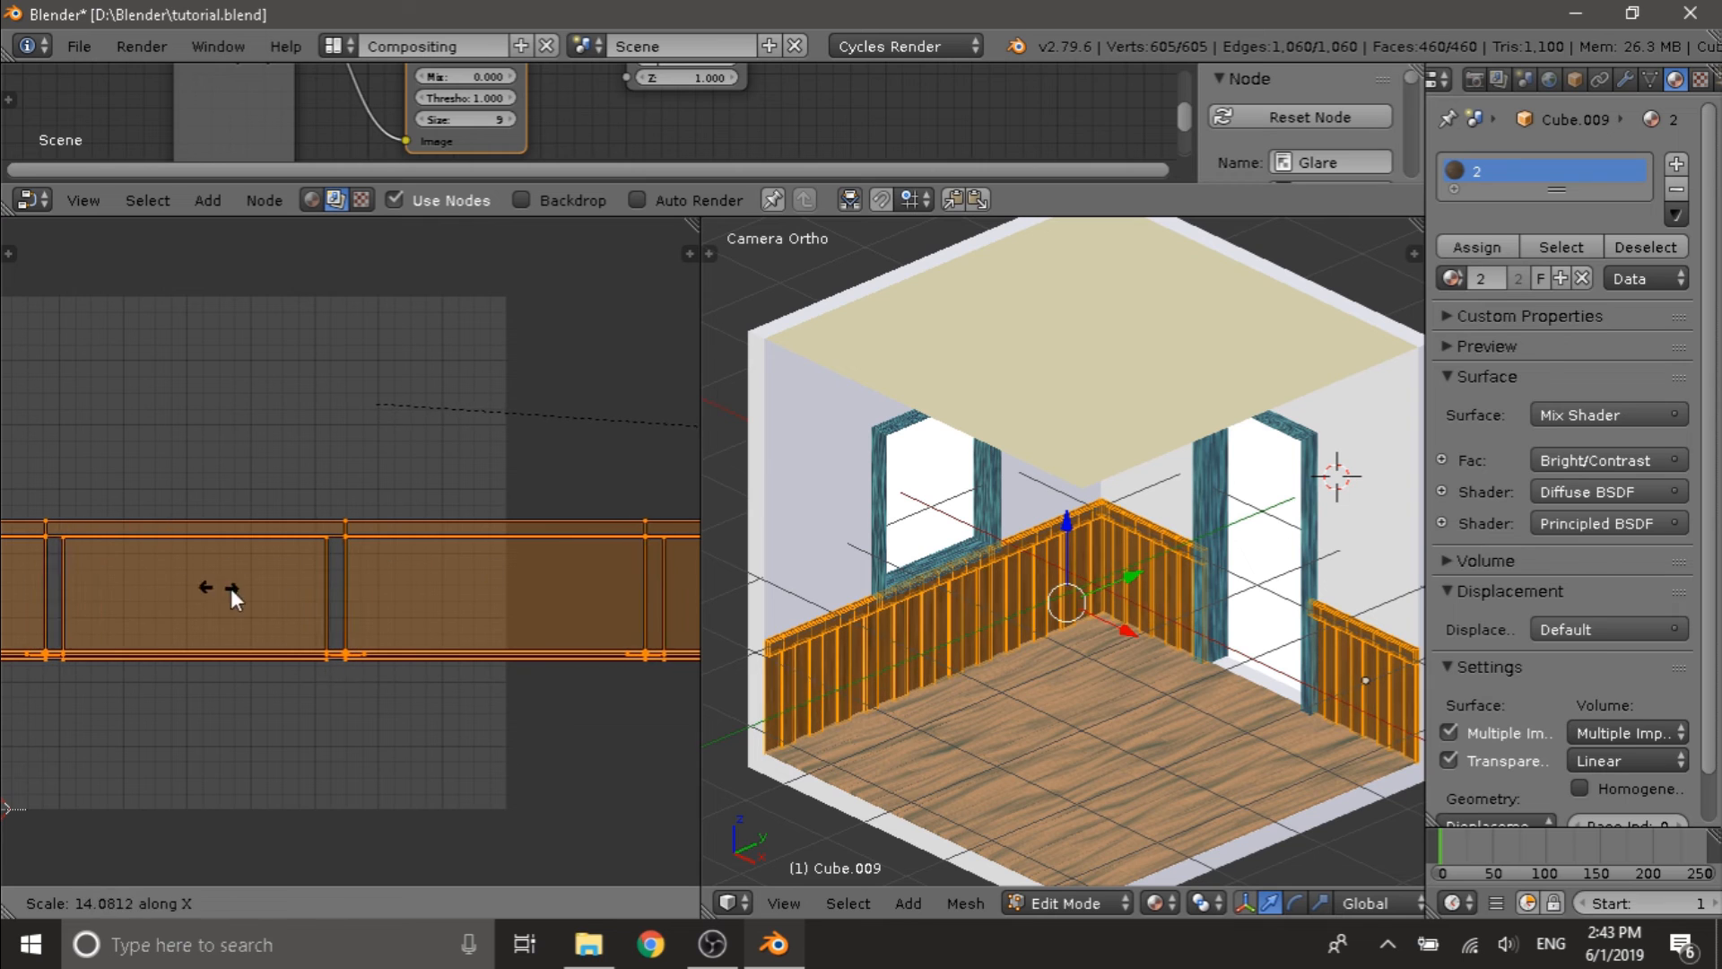
{"action": "left_click", "coordinate": [513, 605]}
{"action": "scroll", "coordinate": [661, 671], "scroll_direction": "up", "scroll_amount": 2}
{"action": "scroll", "coordinate": [919, 675], "scroll_direction": "up", "scroll_amount": 4}
{"action": "key", "text": "Tab"}
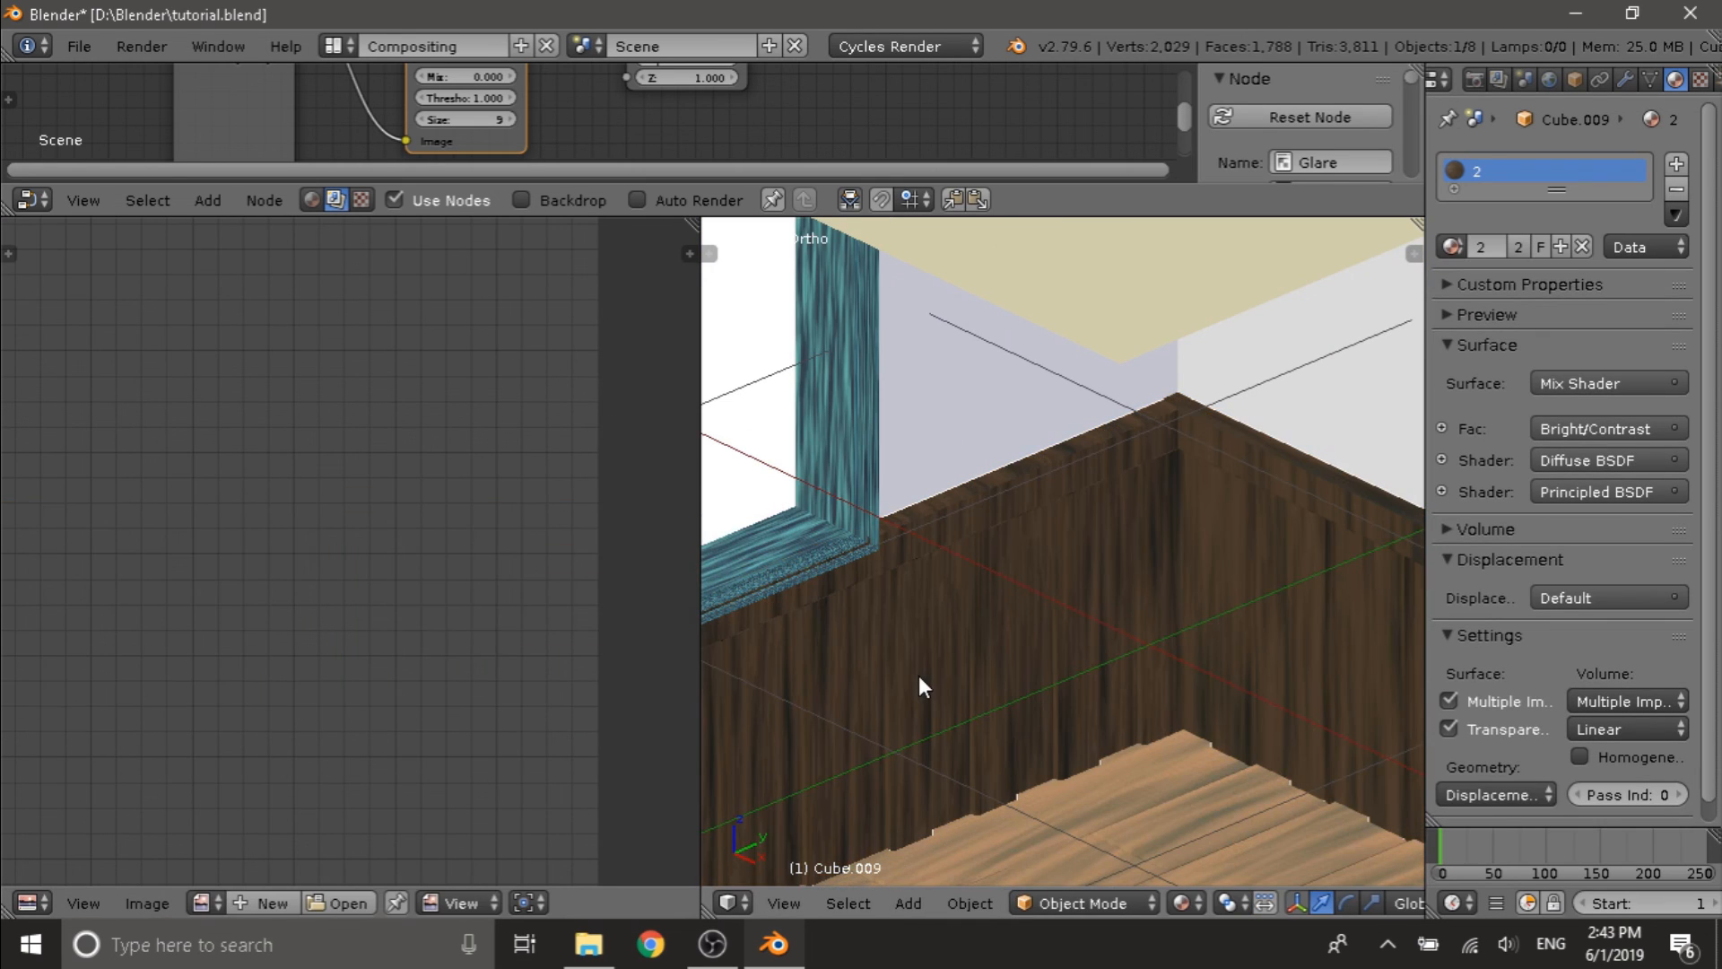
{"action": "scroll", "coordinate": [924, 675], "scroll_direction": "up", "scroll_amount": 1}
{"action": "scroll", "coordinate": [998, 681], "scroll_direction": "down", "scroll_amount": 5}
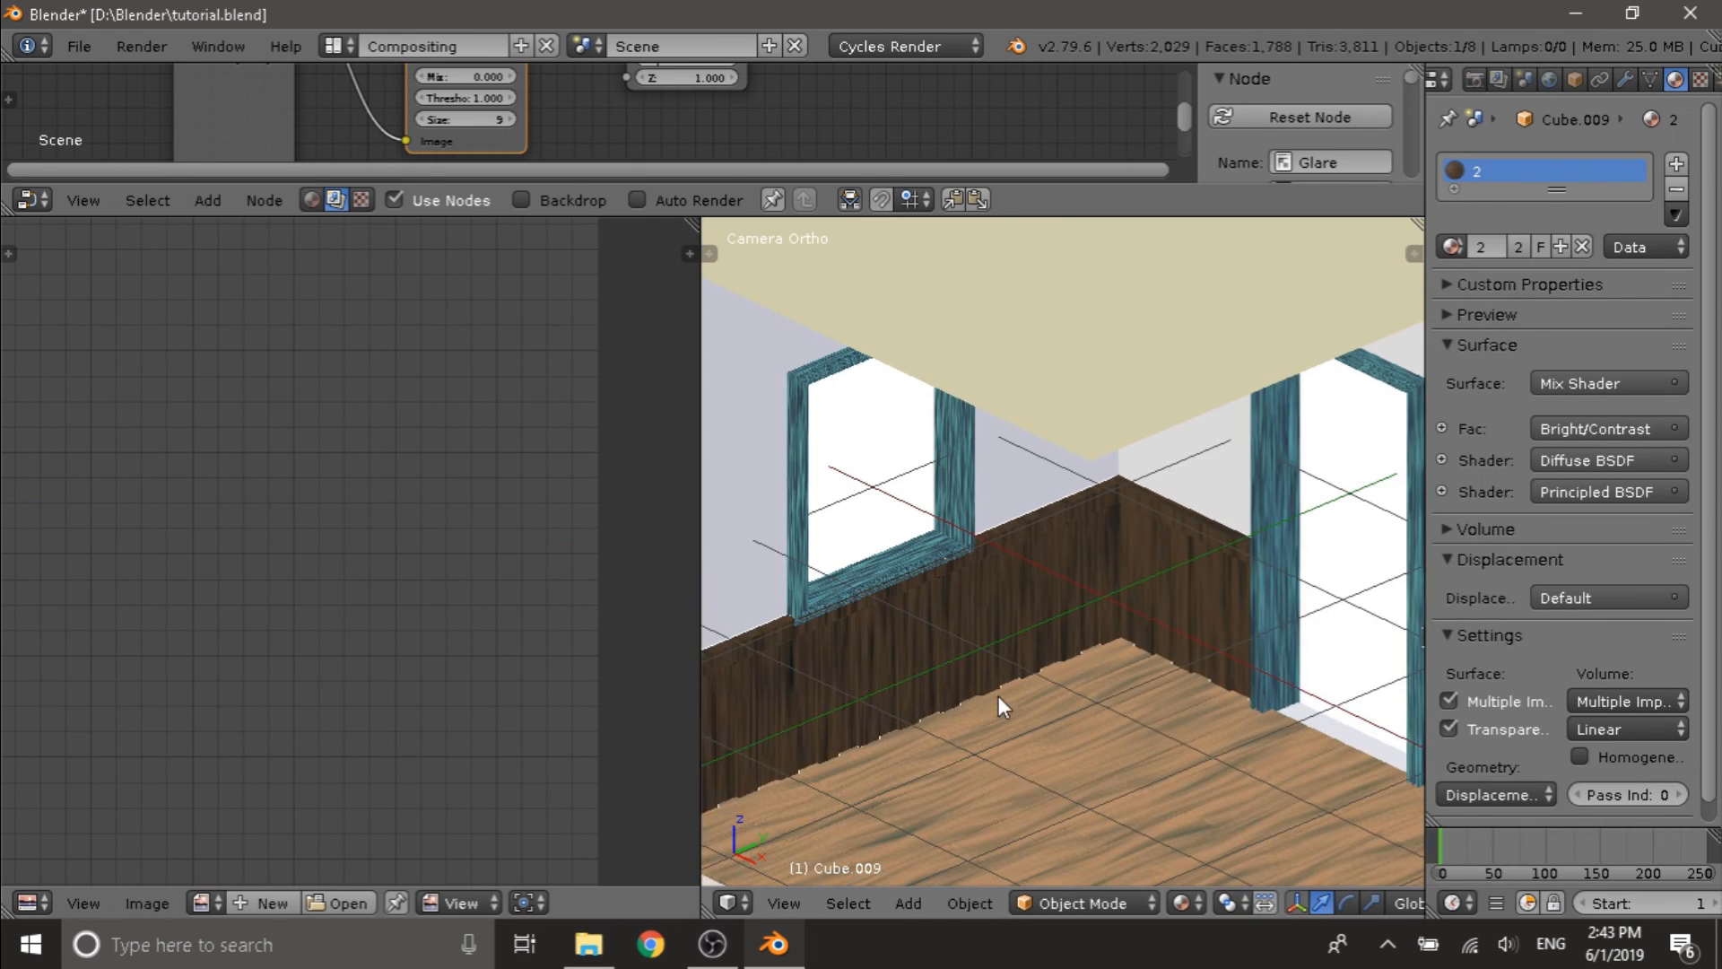
{"action": "scroll", "coordinate": [924, 659], "scroll_direction": "up", "scroll_amount": 3}
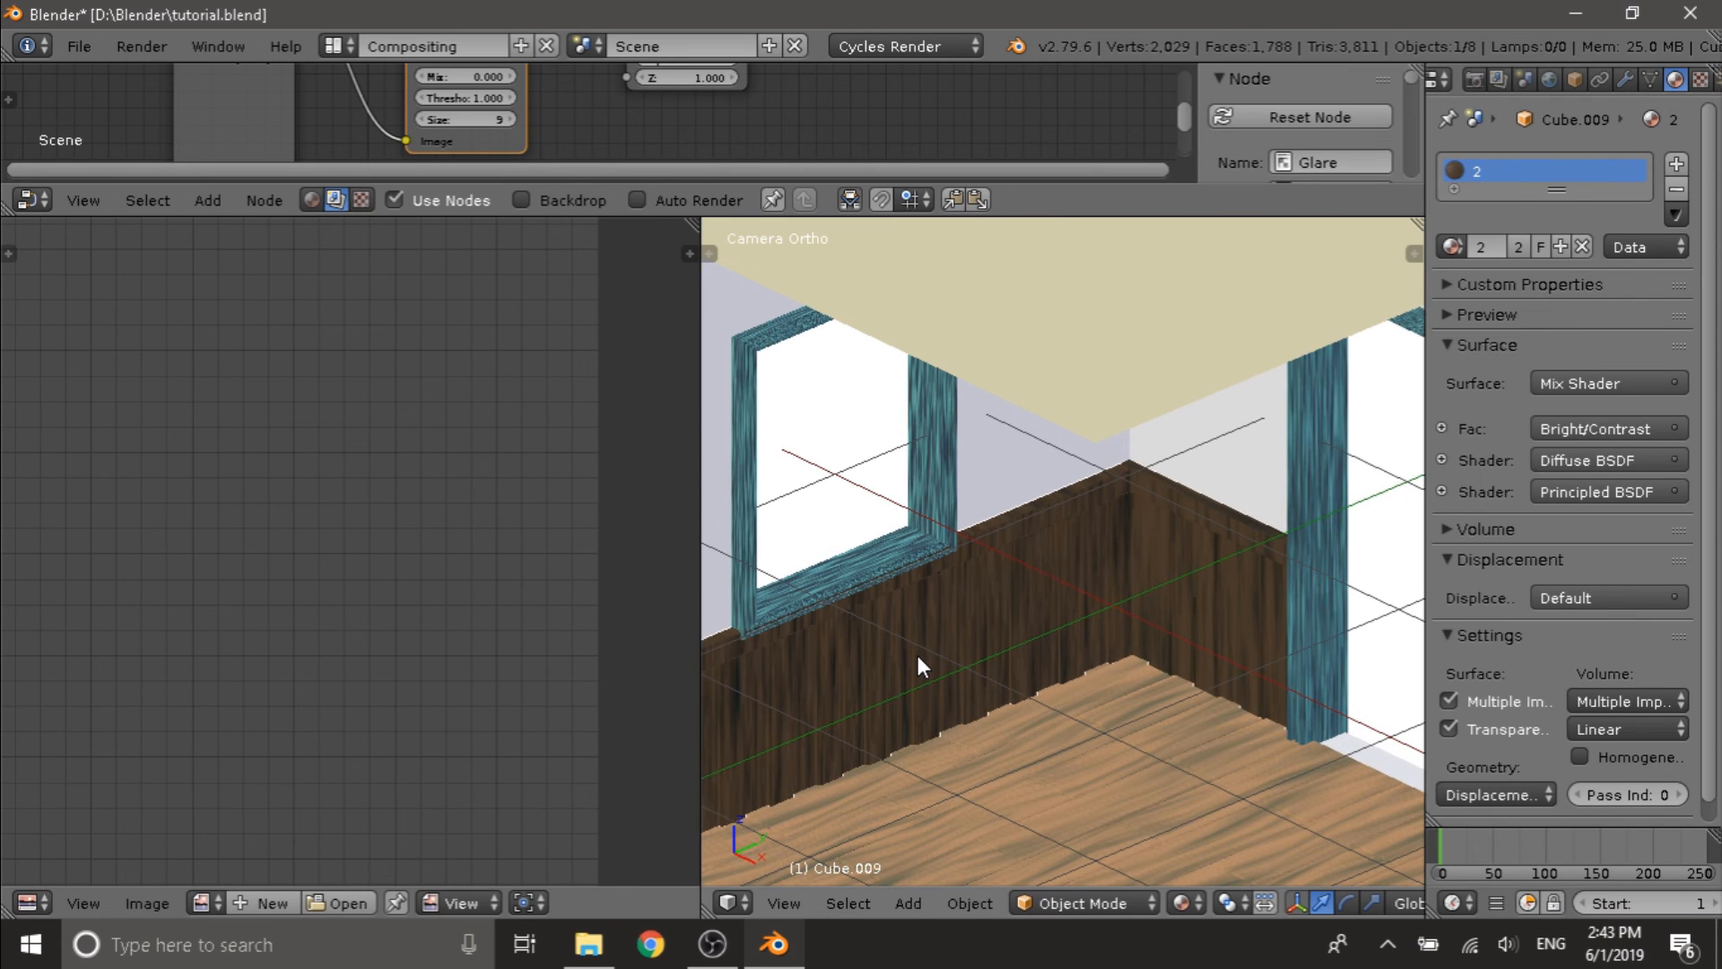
- Isolate the joined wainscot in local view and show it in wireframe from an orthographic front view
{"action": "scroll", "coordinate": [918, 655], "scroll_direction": "down", "scroll_amount": 4}
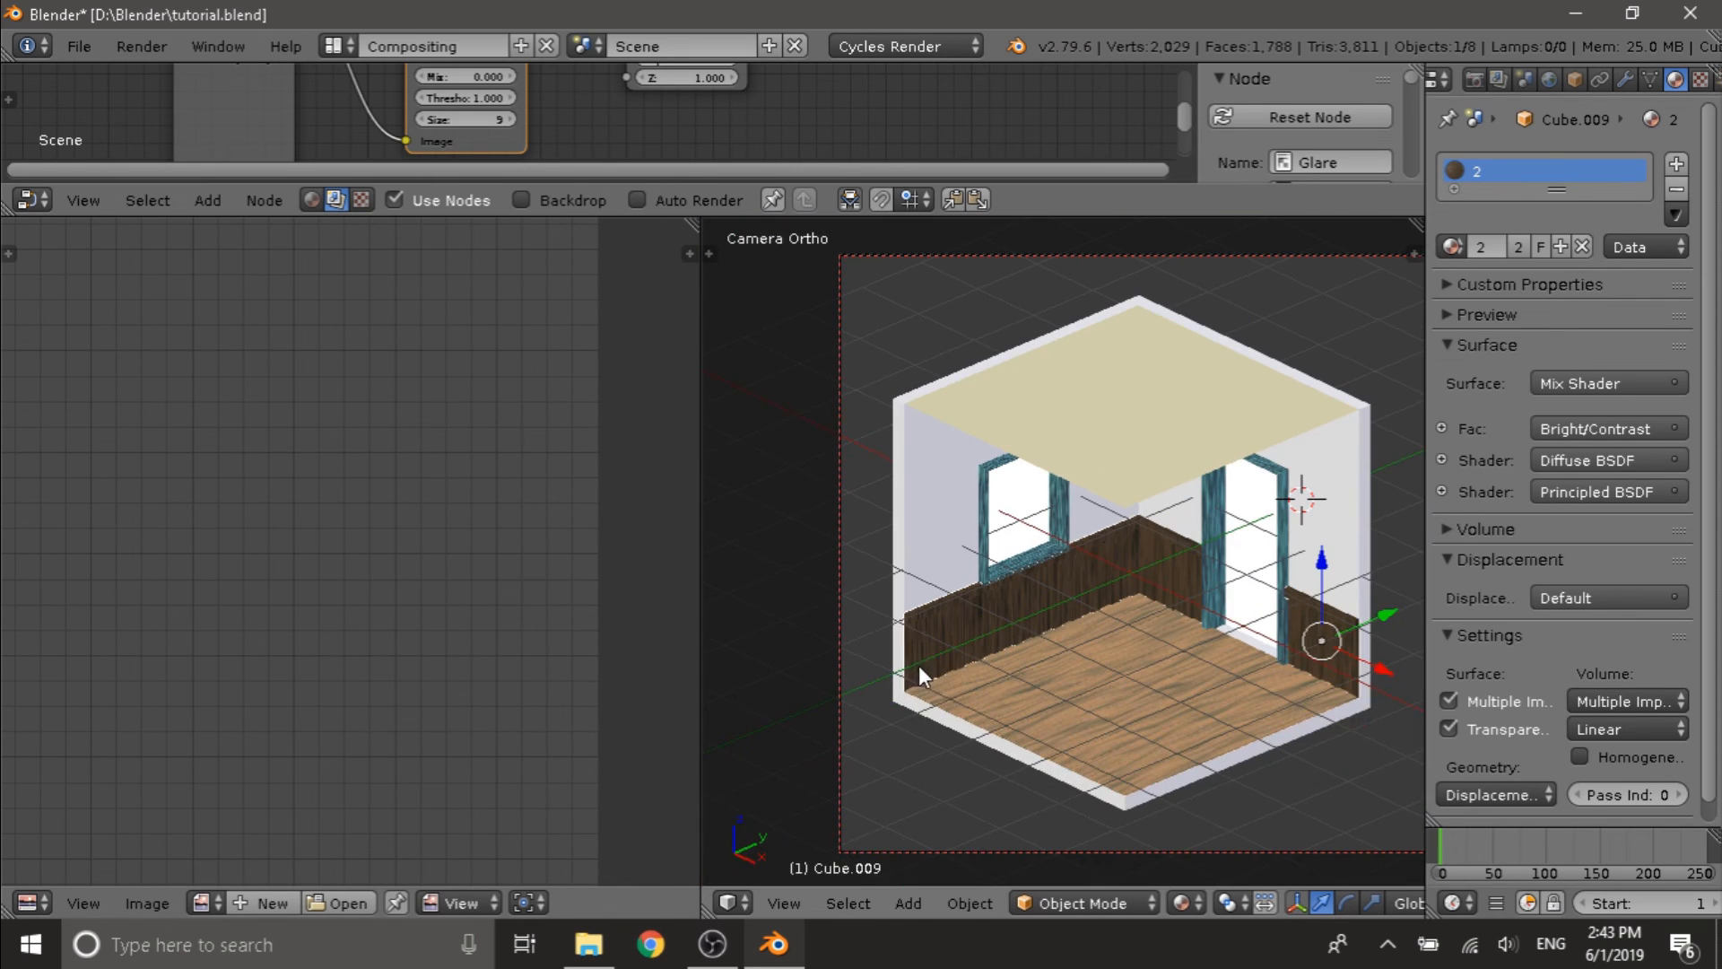
{"action": "key", "text": "KP_Divide"}
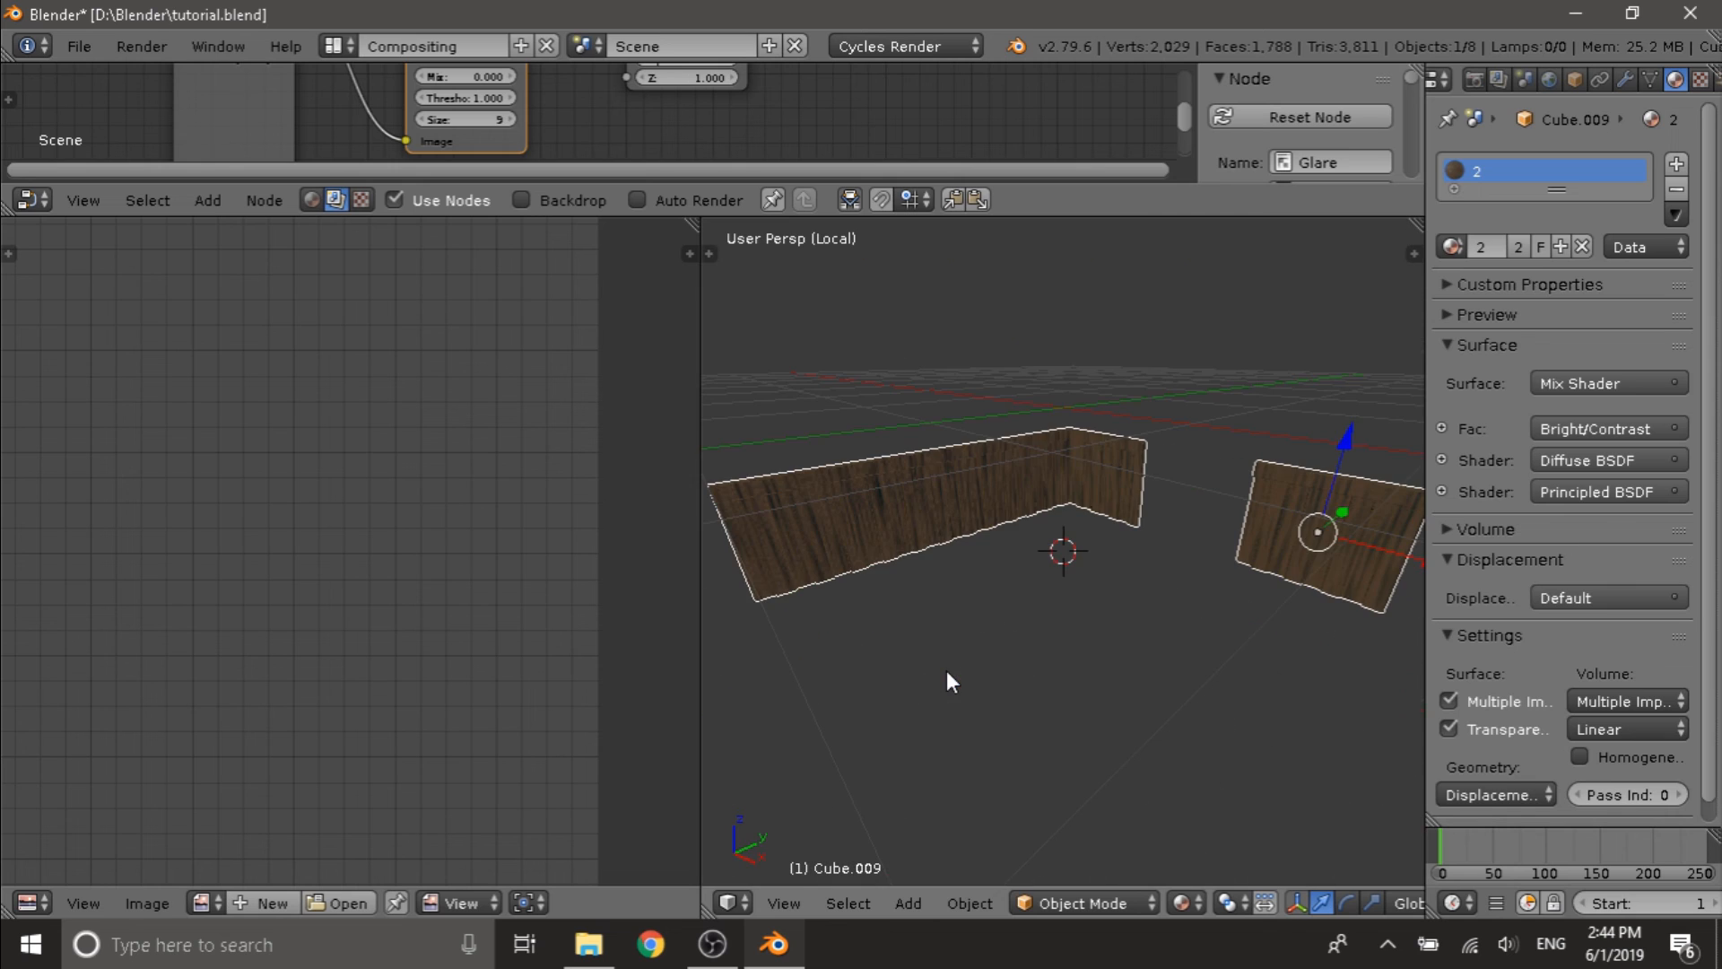
{"action": "scroll", "coordinate": [858, 615], "scroll_direction": "down", "scroll_amount": 4}
{"action": "middle_click_drag", "start_coordinate": [858, 616], "coordinate": [875, 567]}
{"action": "key", "text": "KP_1"}
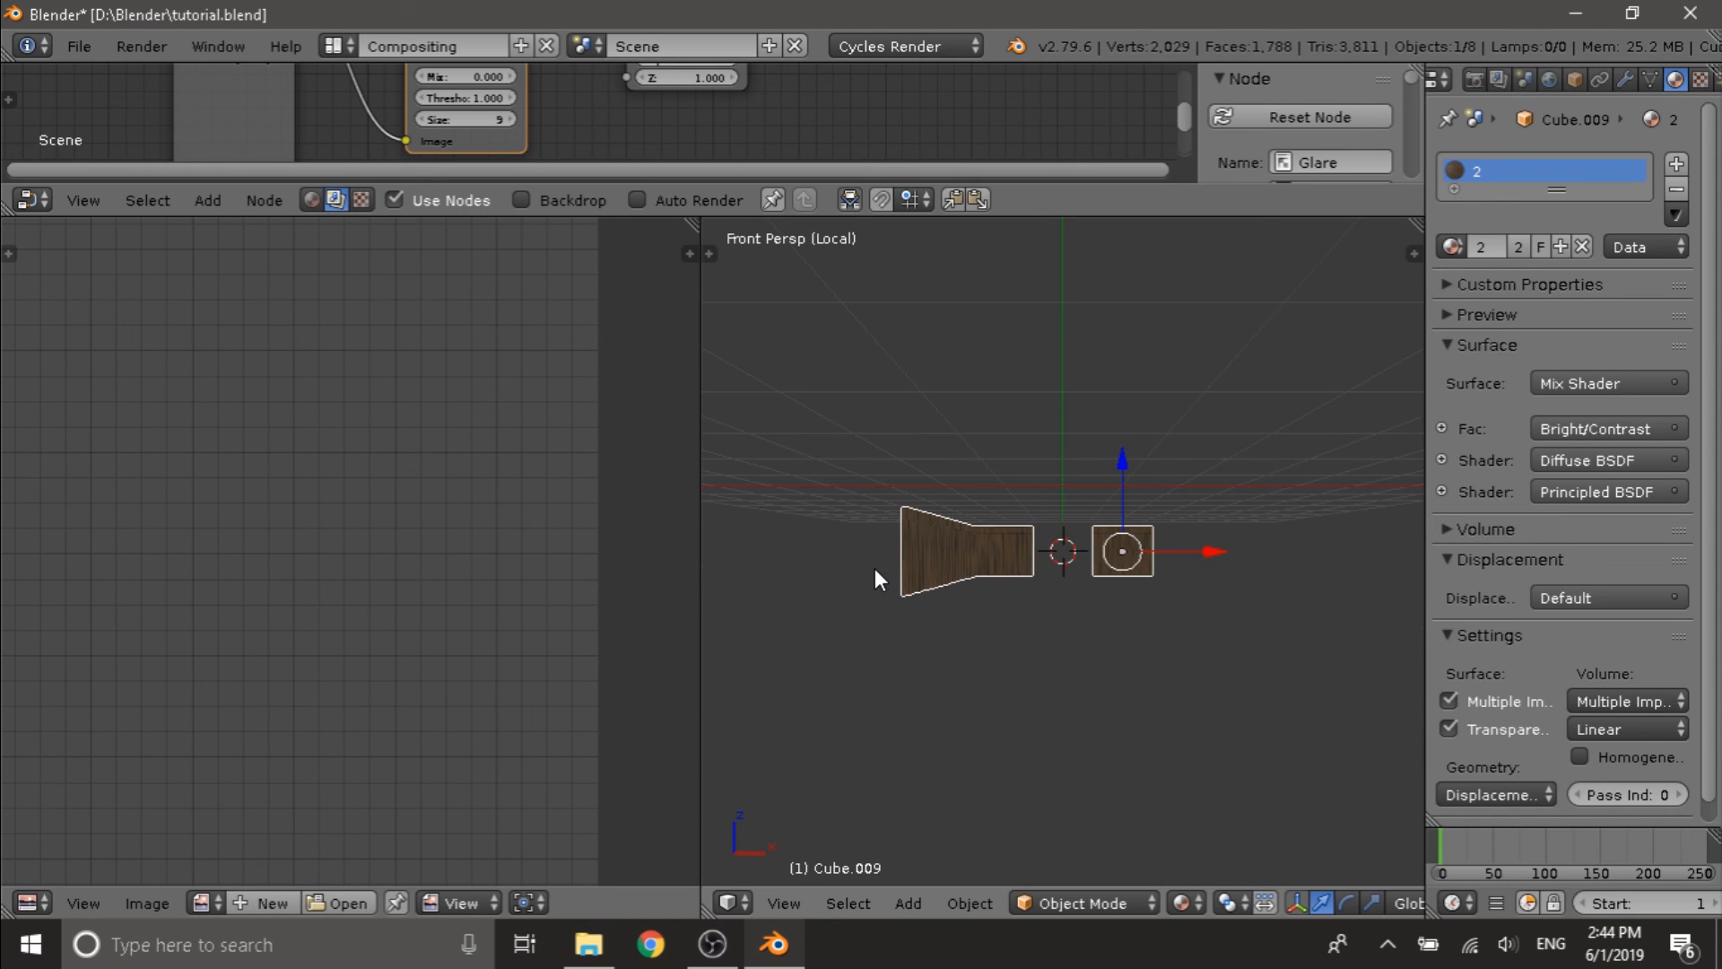
{"action": "key", "text": "KP_5"}
{"action": "scroll", "coordinate": [1020, 549], "scroll_direction": "up", "scroll_amount": 4}
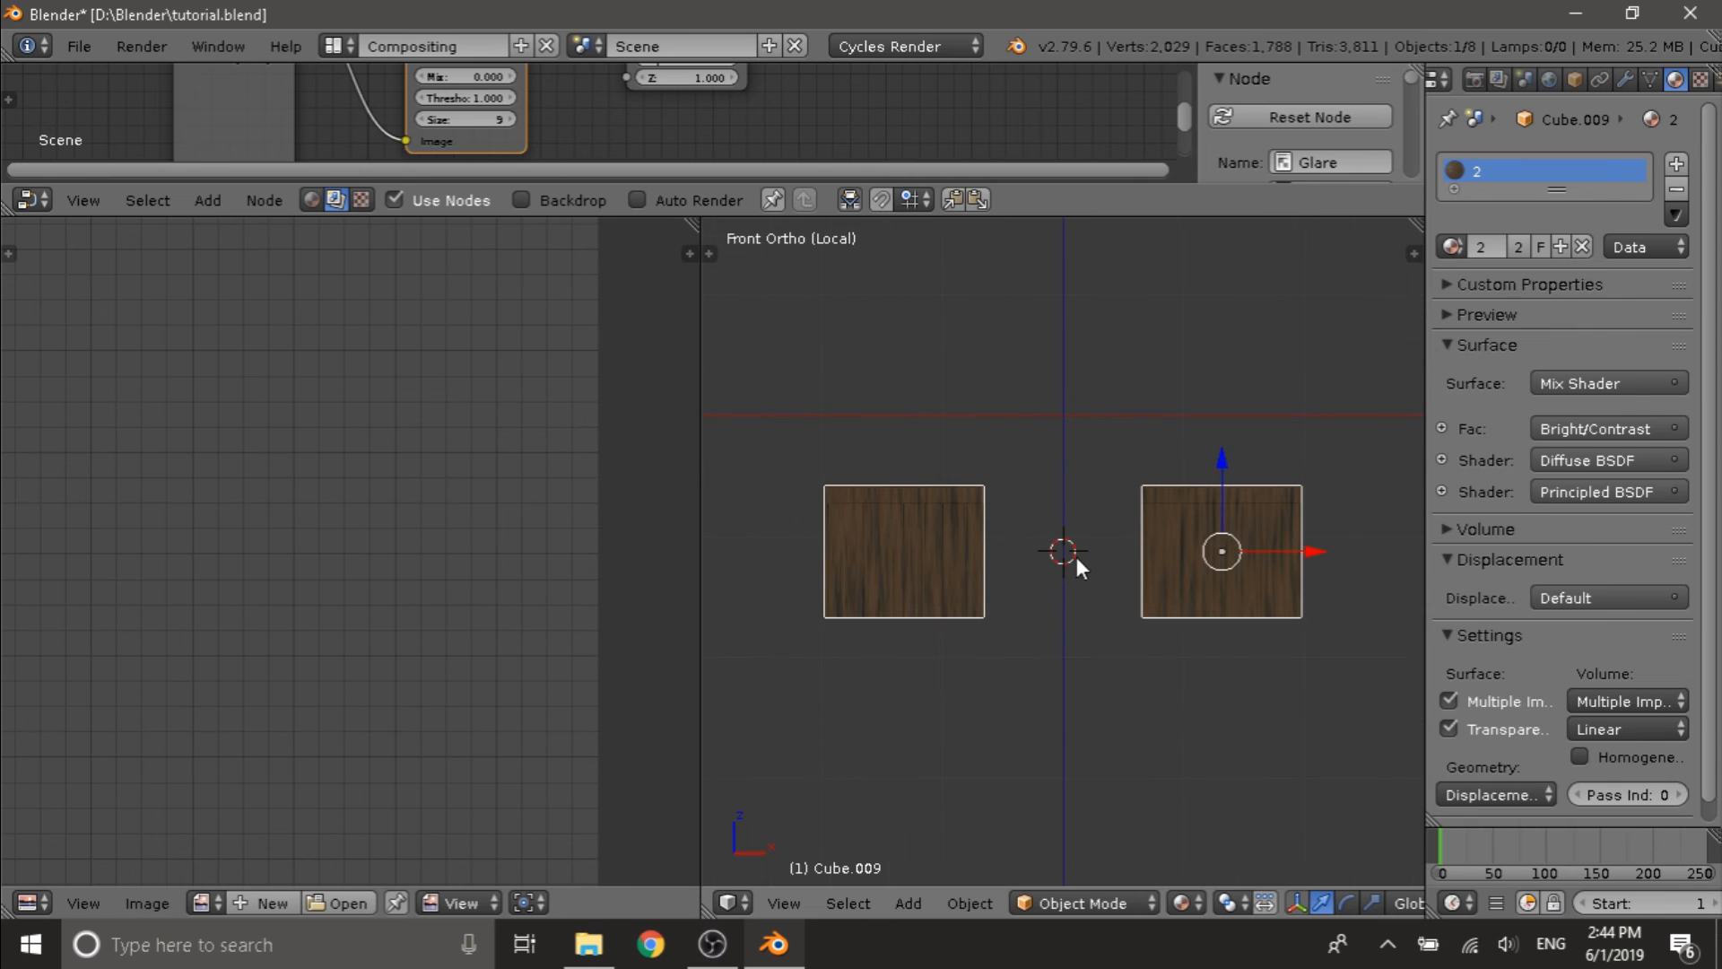
{"action": "key", "text": "z"}
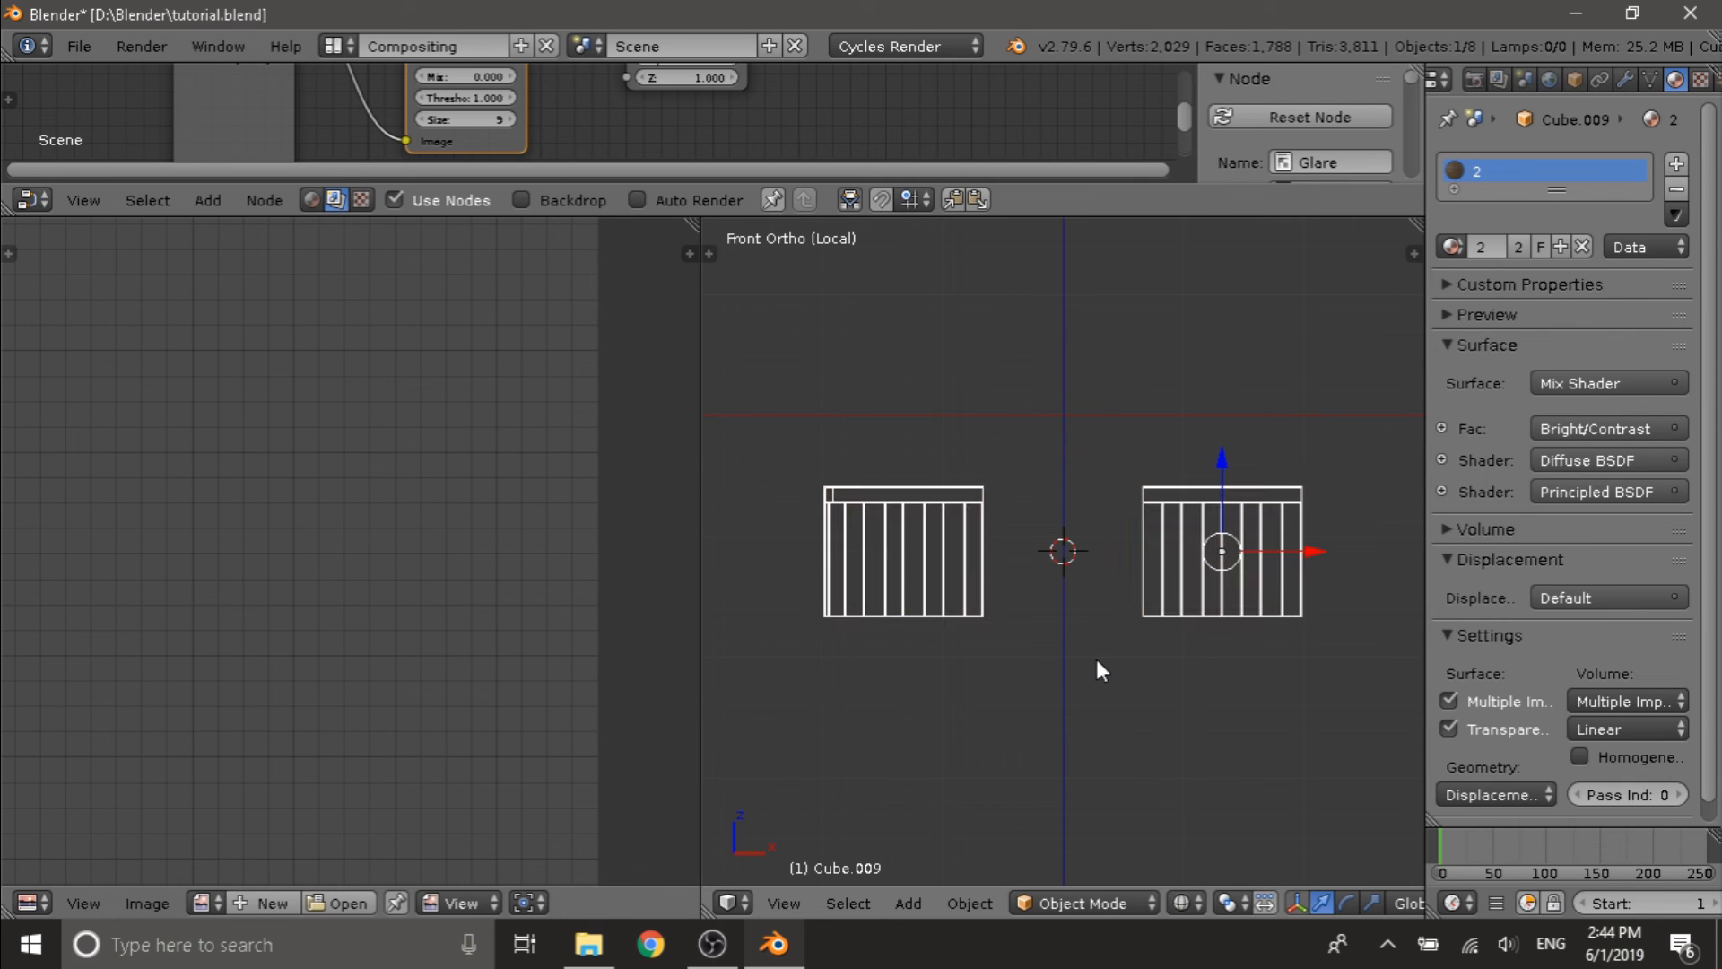
- In Edit Mode with face selection, select through all the faces of the wainscot's top trim, leaving the vertical planks unselected
{"action": "key", "text": "Tab"}
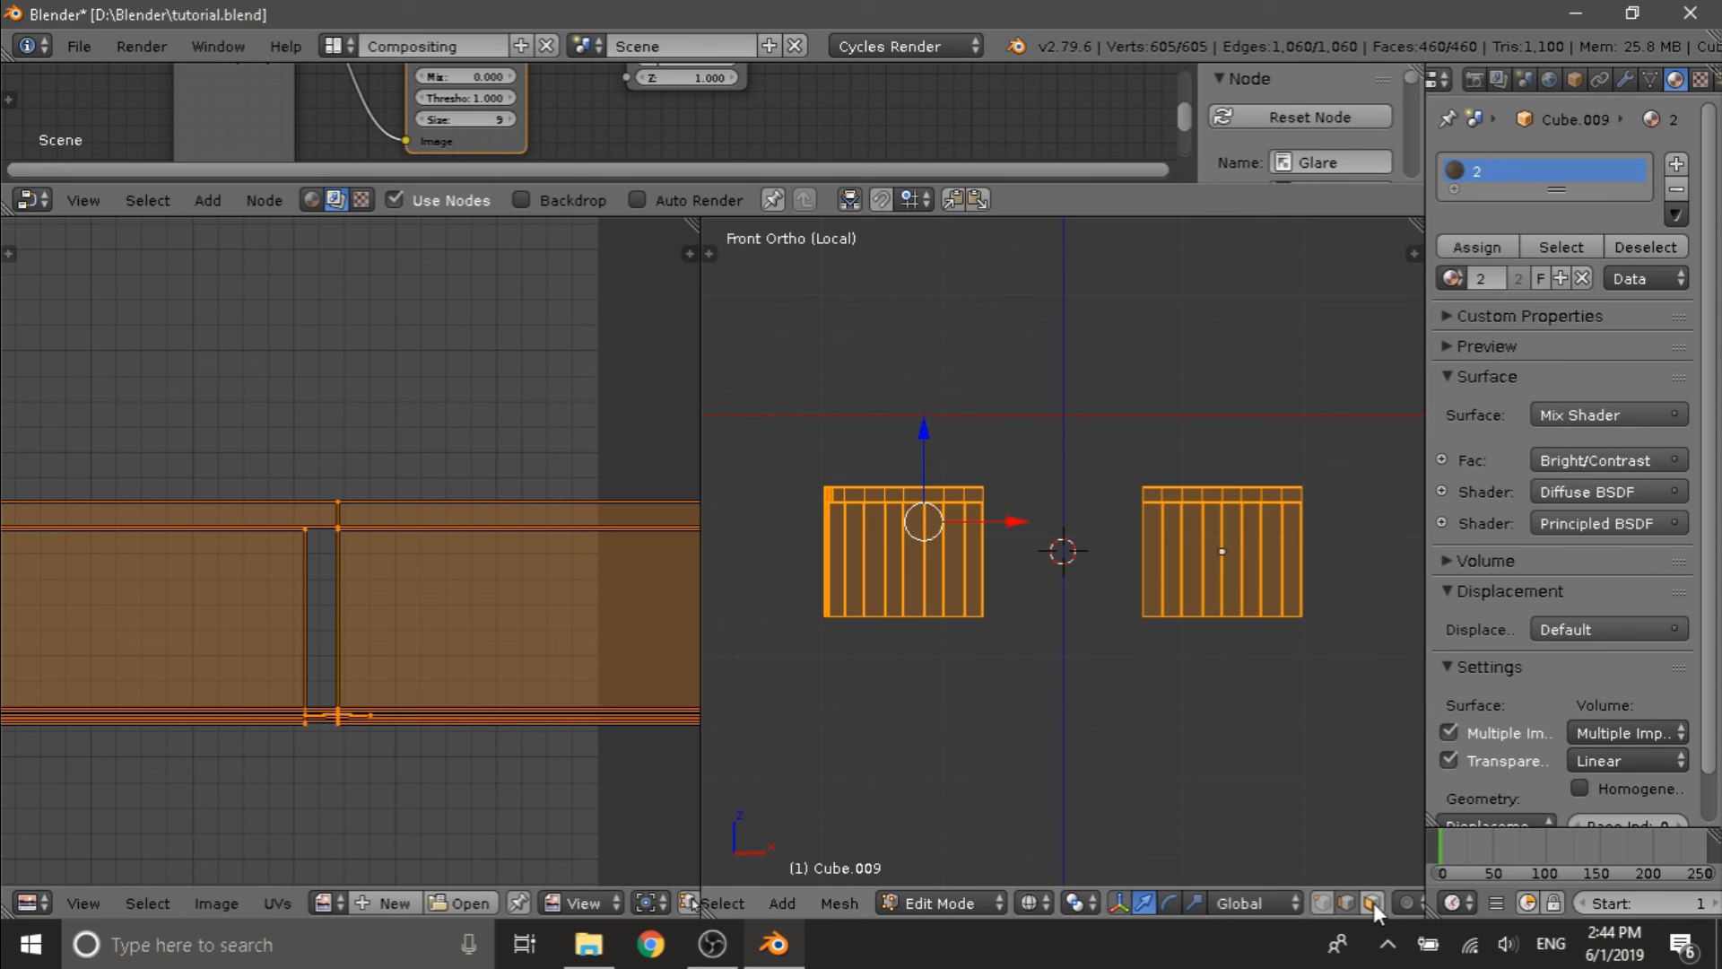
{"action": "scroll", "coordinate": [1374, 902], "scroll_direction": "down", "scroll_amount": 1}
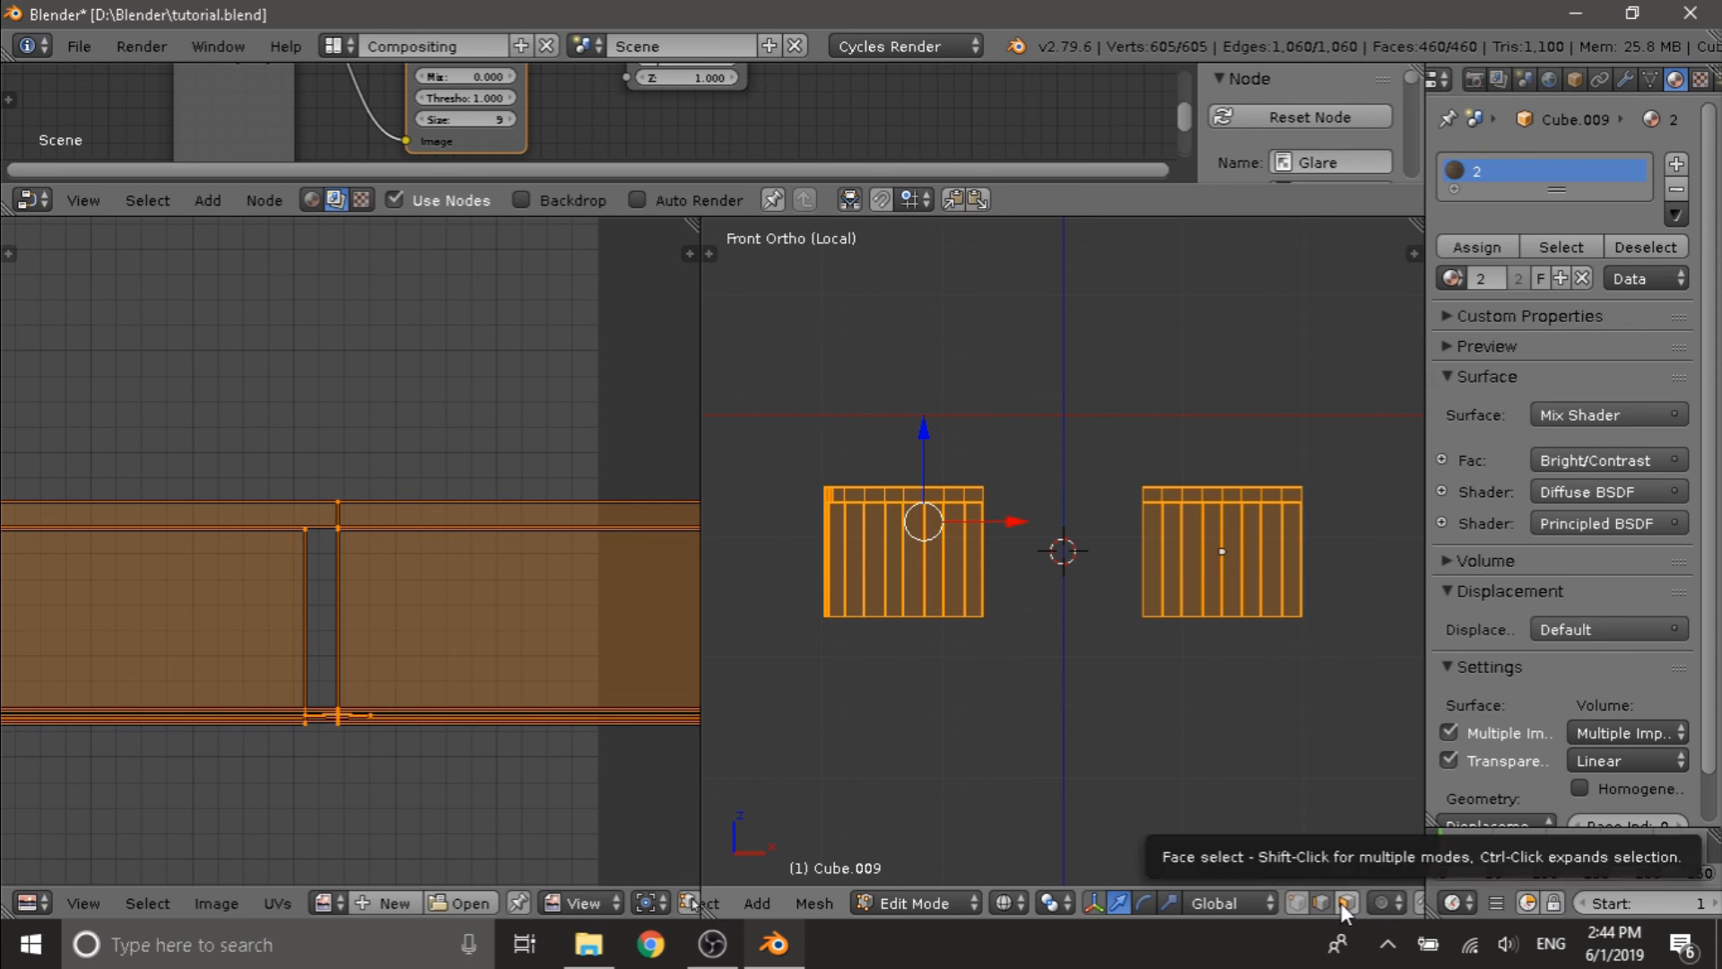
{"action": "left_click", "coordinate": [1340, 903]}
{"action": "key", "text": "a"}
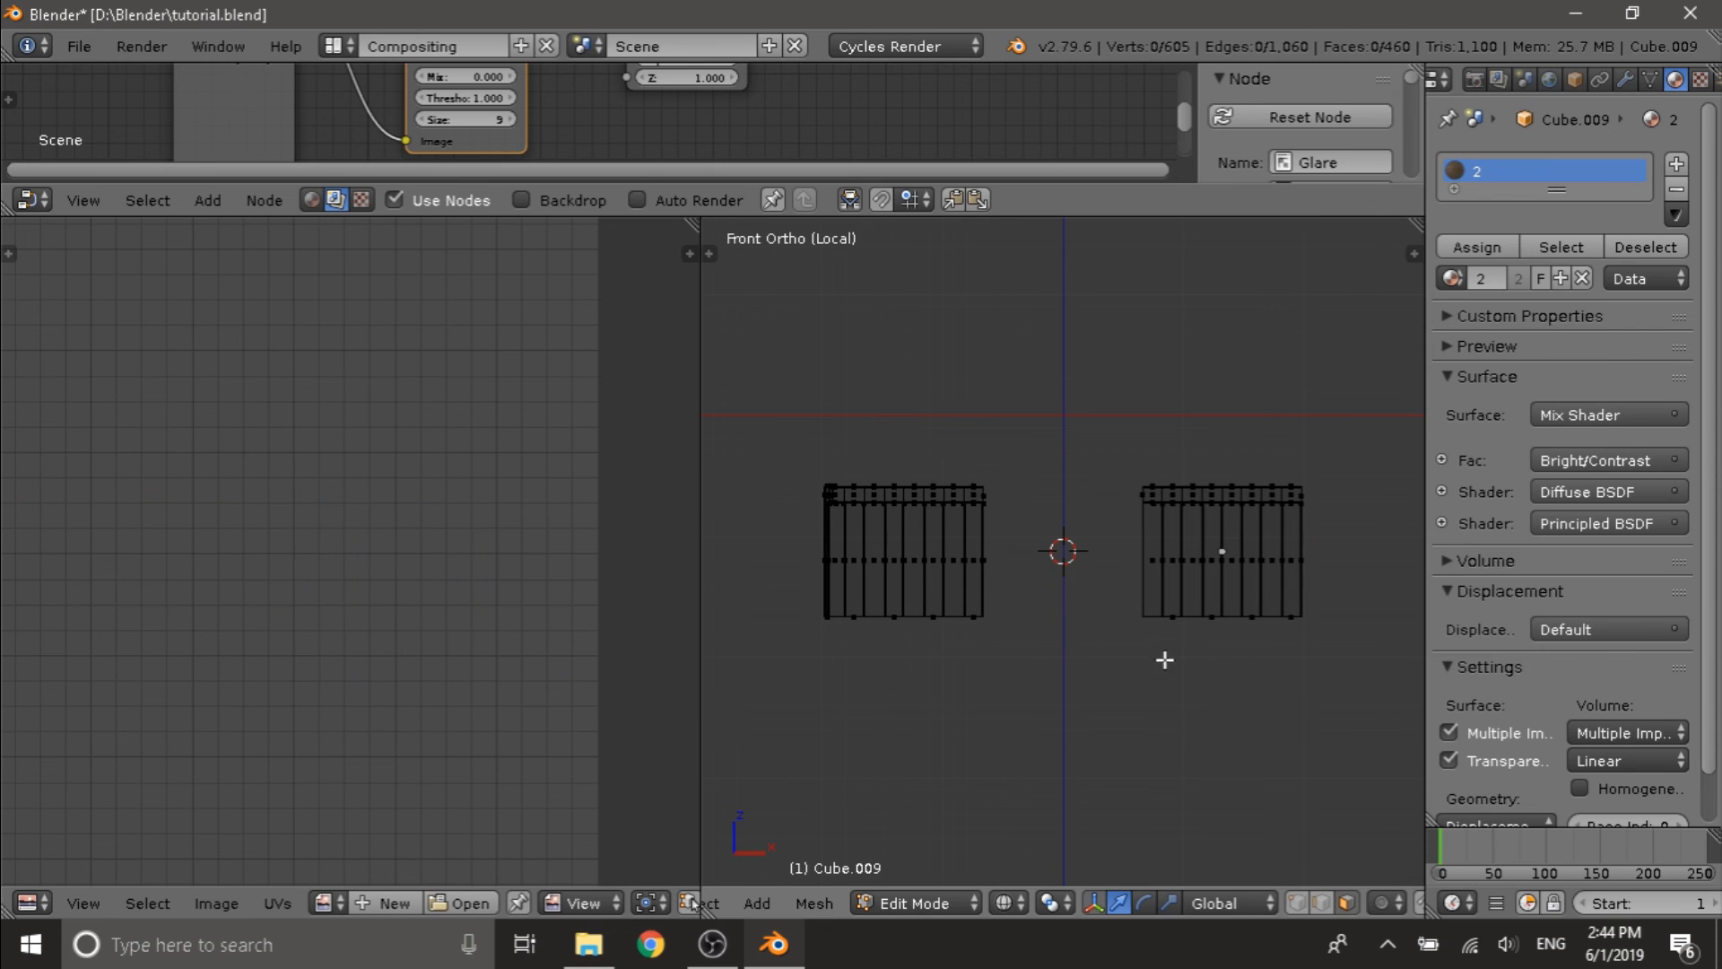
{"action": "key", "text": "b"}
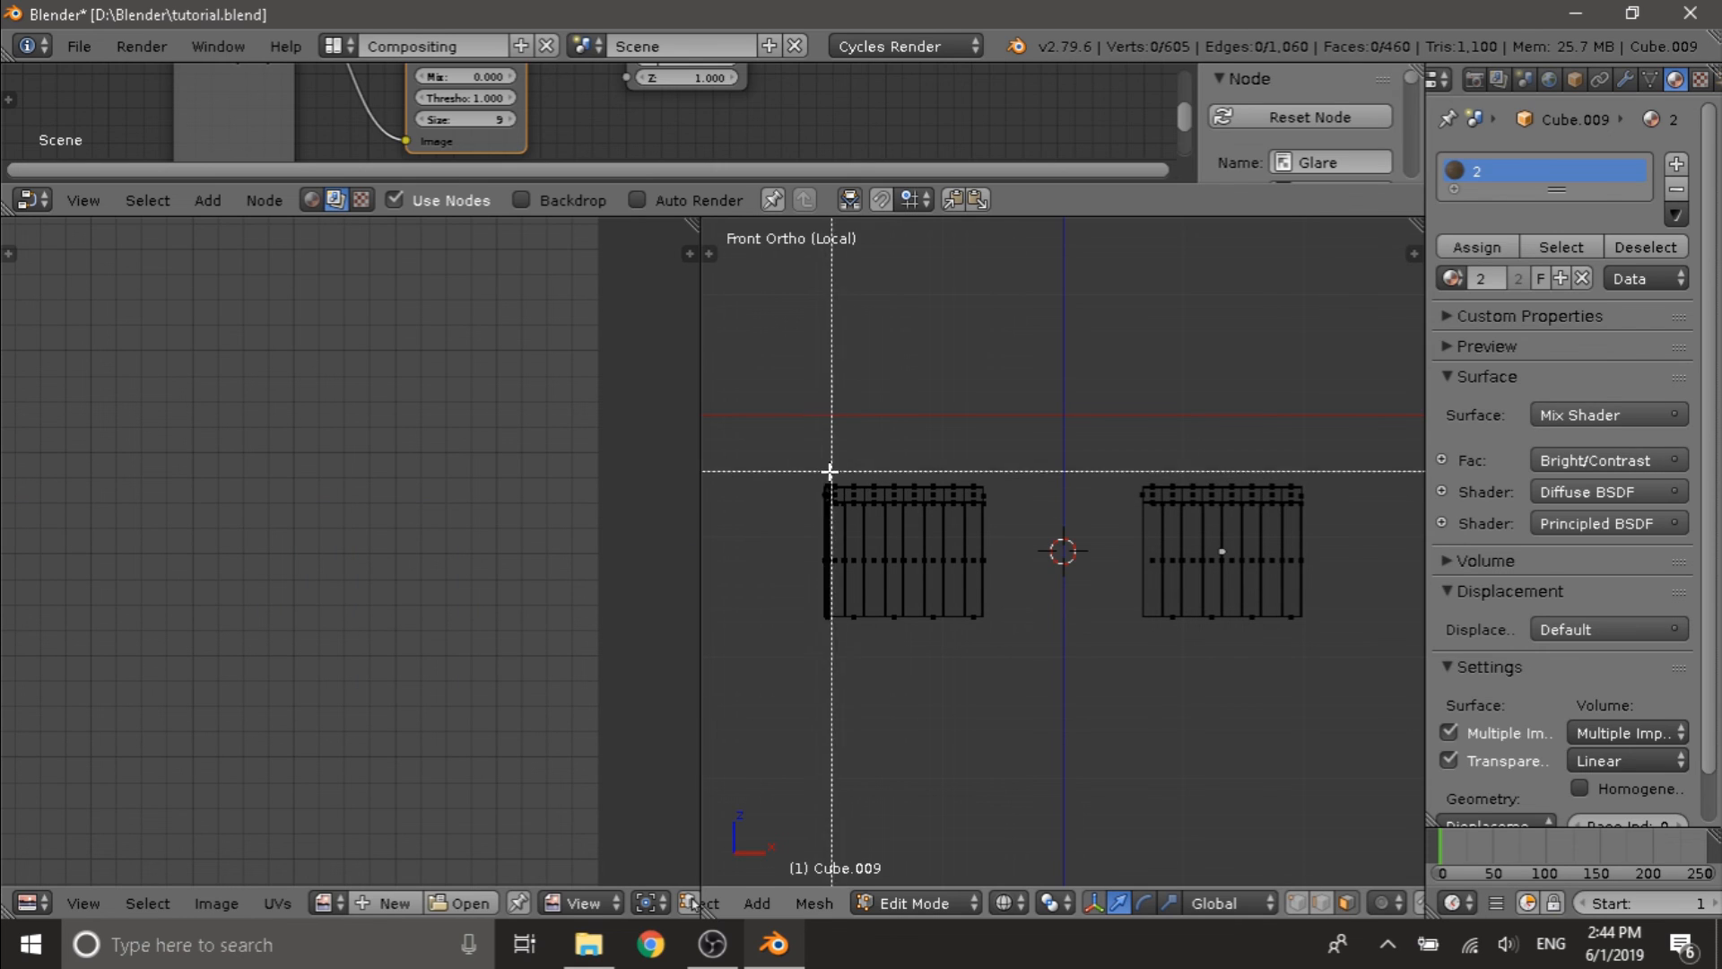
{"action": "left_click_drag", "start_coordinate": [800, 469], "coordinate": [1345, 511]}
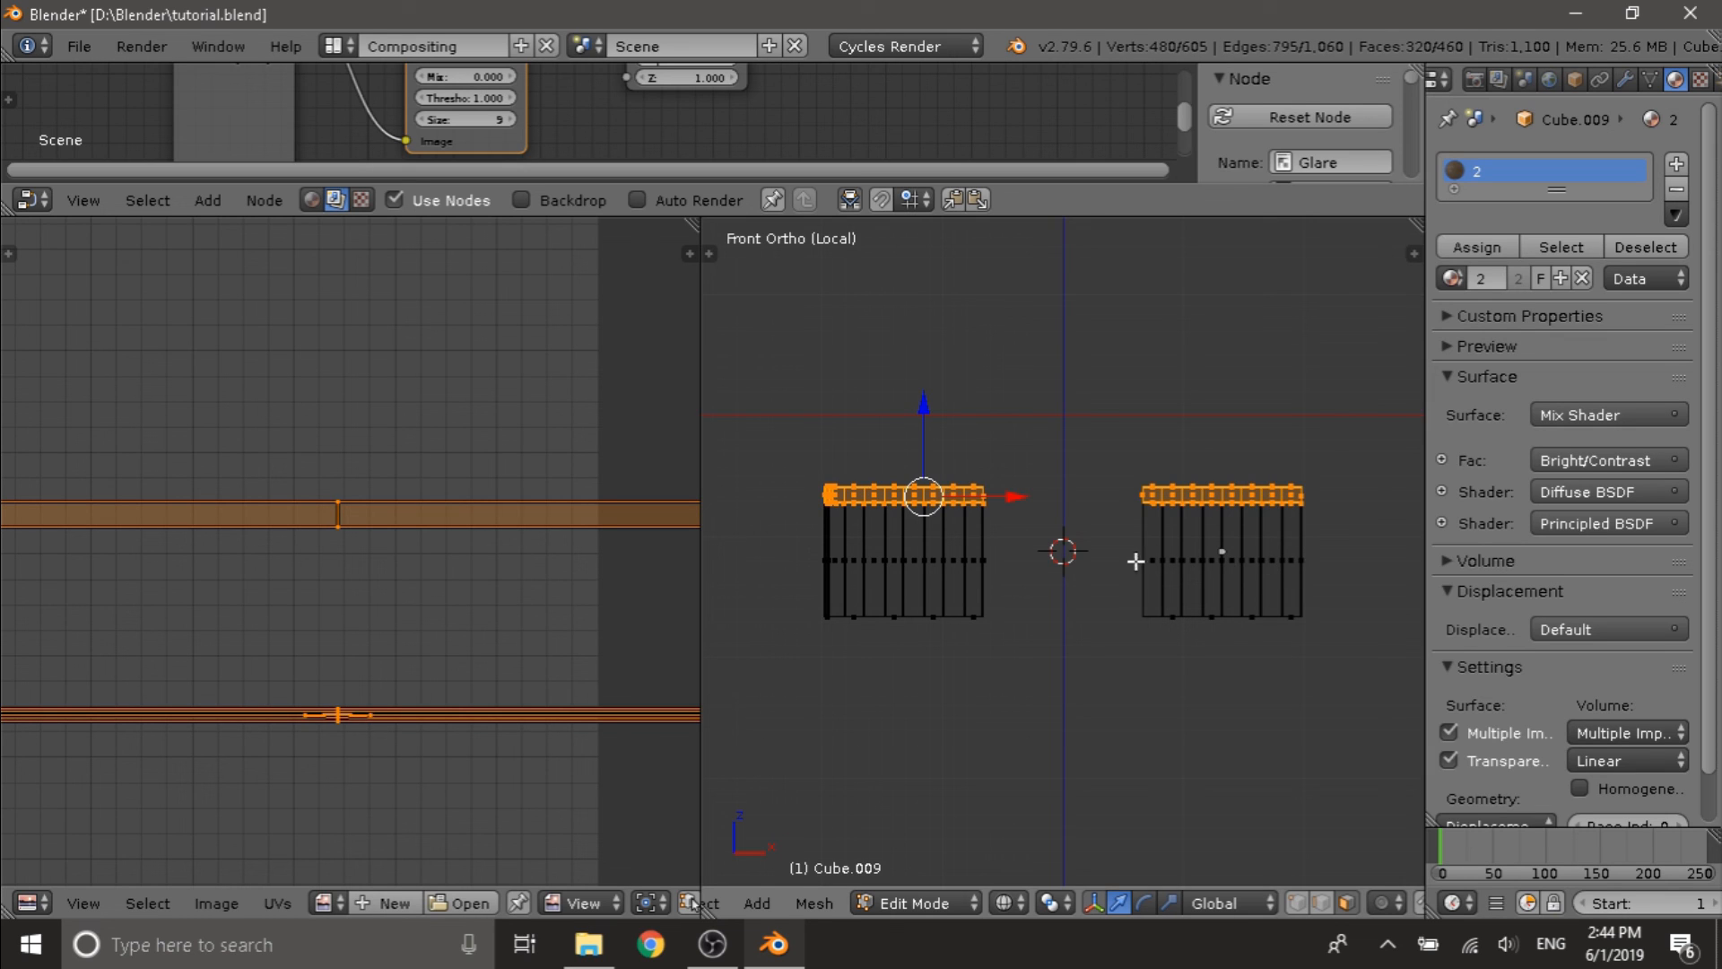
{"action": "key", "text": "b"}
{"action": "left_click_drag", "start_coordinate": [723, 450], "coordinate": [1326, 511]}
- Show the wainscot with Material shading and inspect the selected top trim up close
{"action": "scroll", "coordinate": [1222, 500], "scroll_direction": "down", "scroll_amount": 3}
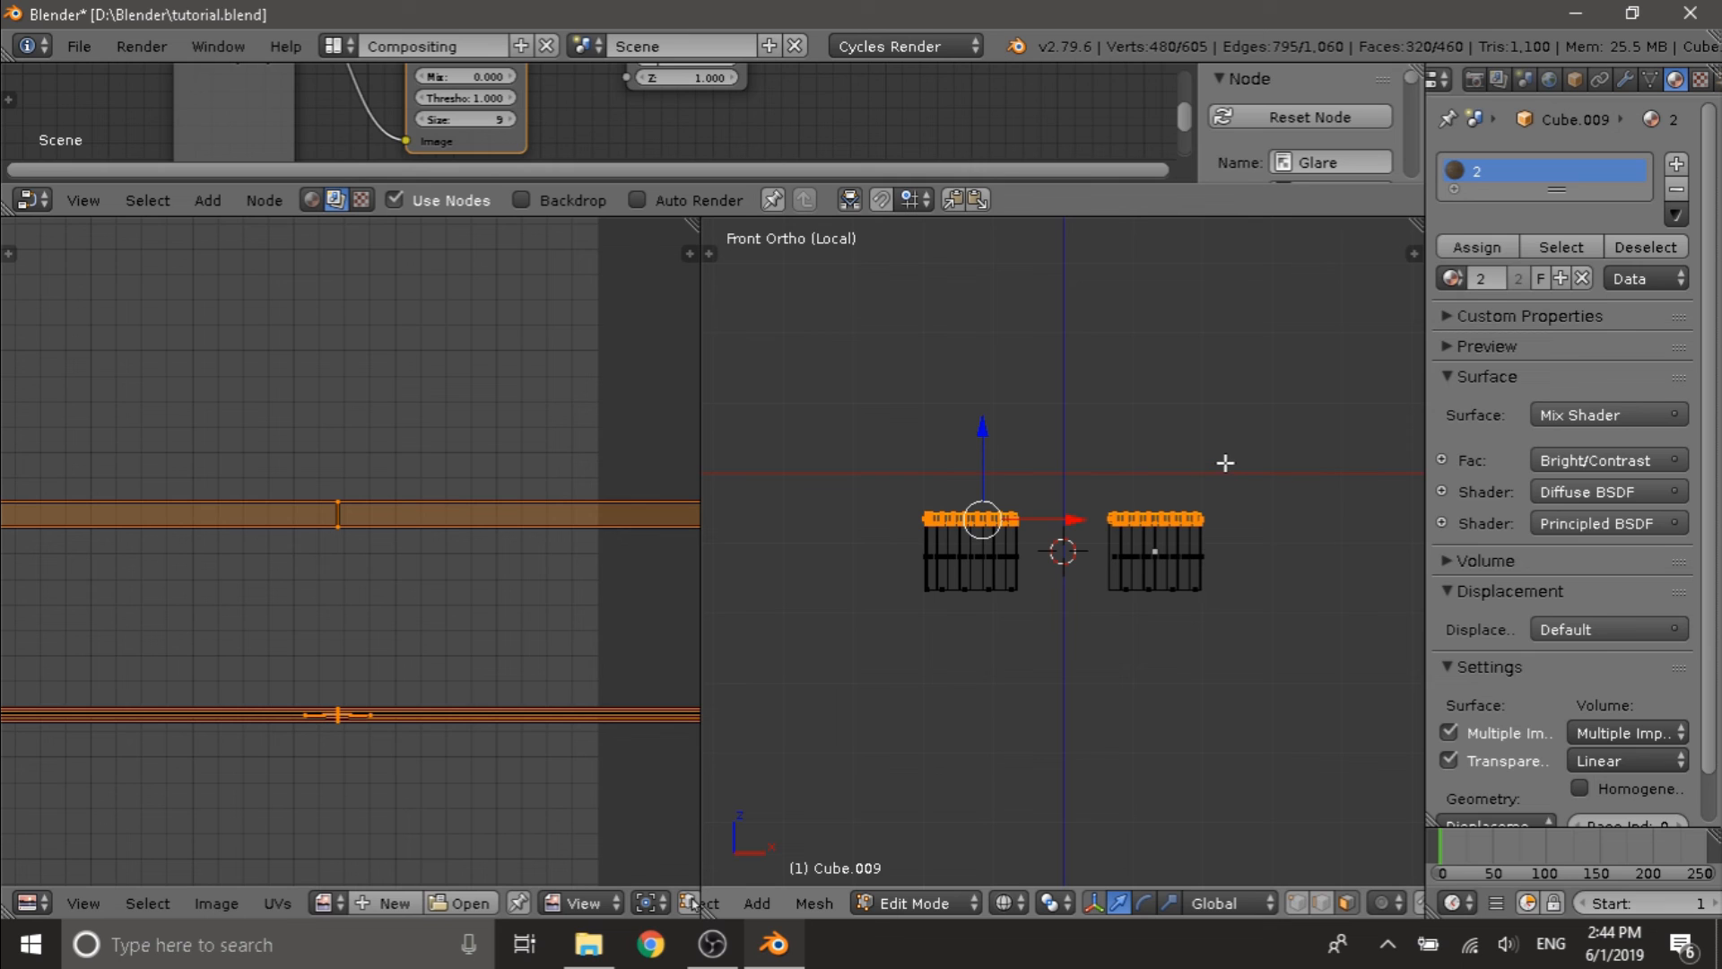
{"action": "mouse_move", "coordinate": [1223, 464]}
{"action": "middle_mouse_down"}
{"action": "mouse_move", "coordinate": [1145, 496]}
{"action": "mouse_move", "coordinate": [1111, 627]}
{"action": "middle_mouse_up"}
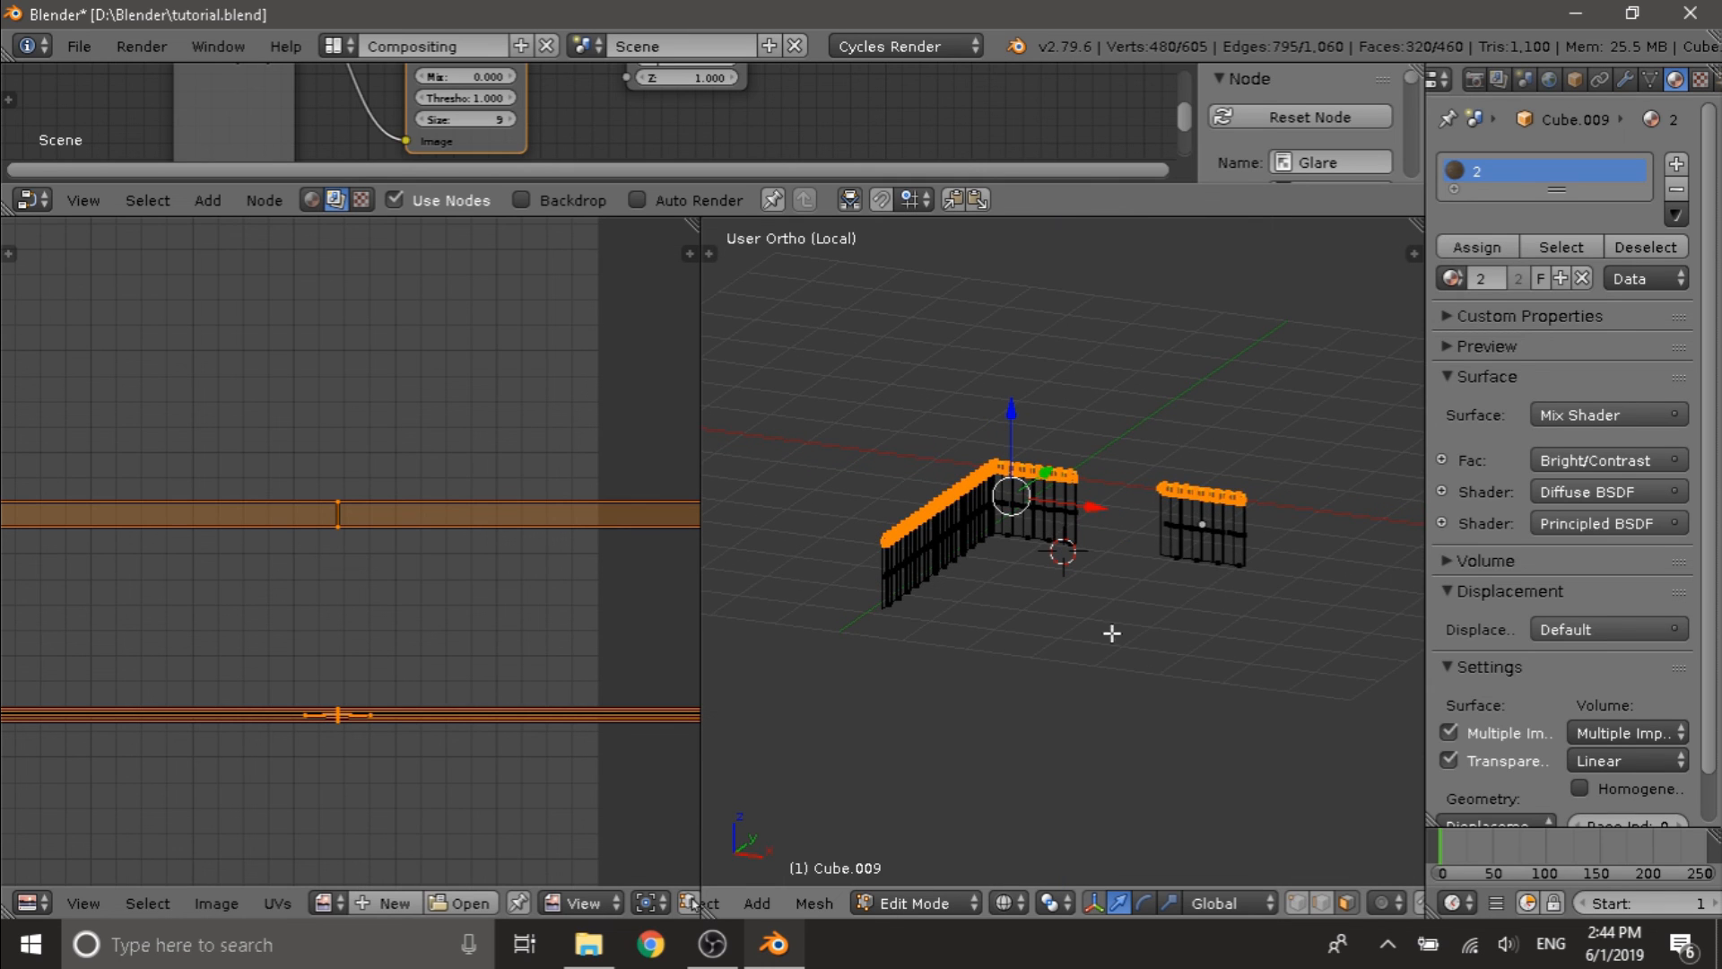
{"action": "left_click", "coordinate": [1003, 902]}
{"action": "left_click", "coordinate": [1049, 788]}
{"action": "scroll", "coordinate": [1000, 604], "scroll_direction": "up", "scroll_amount": 4}
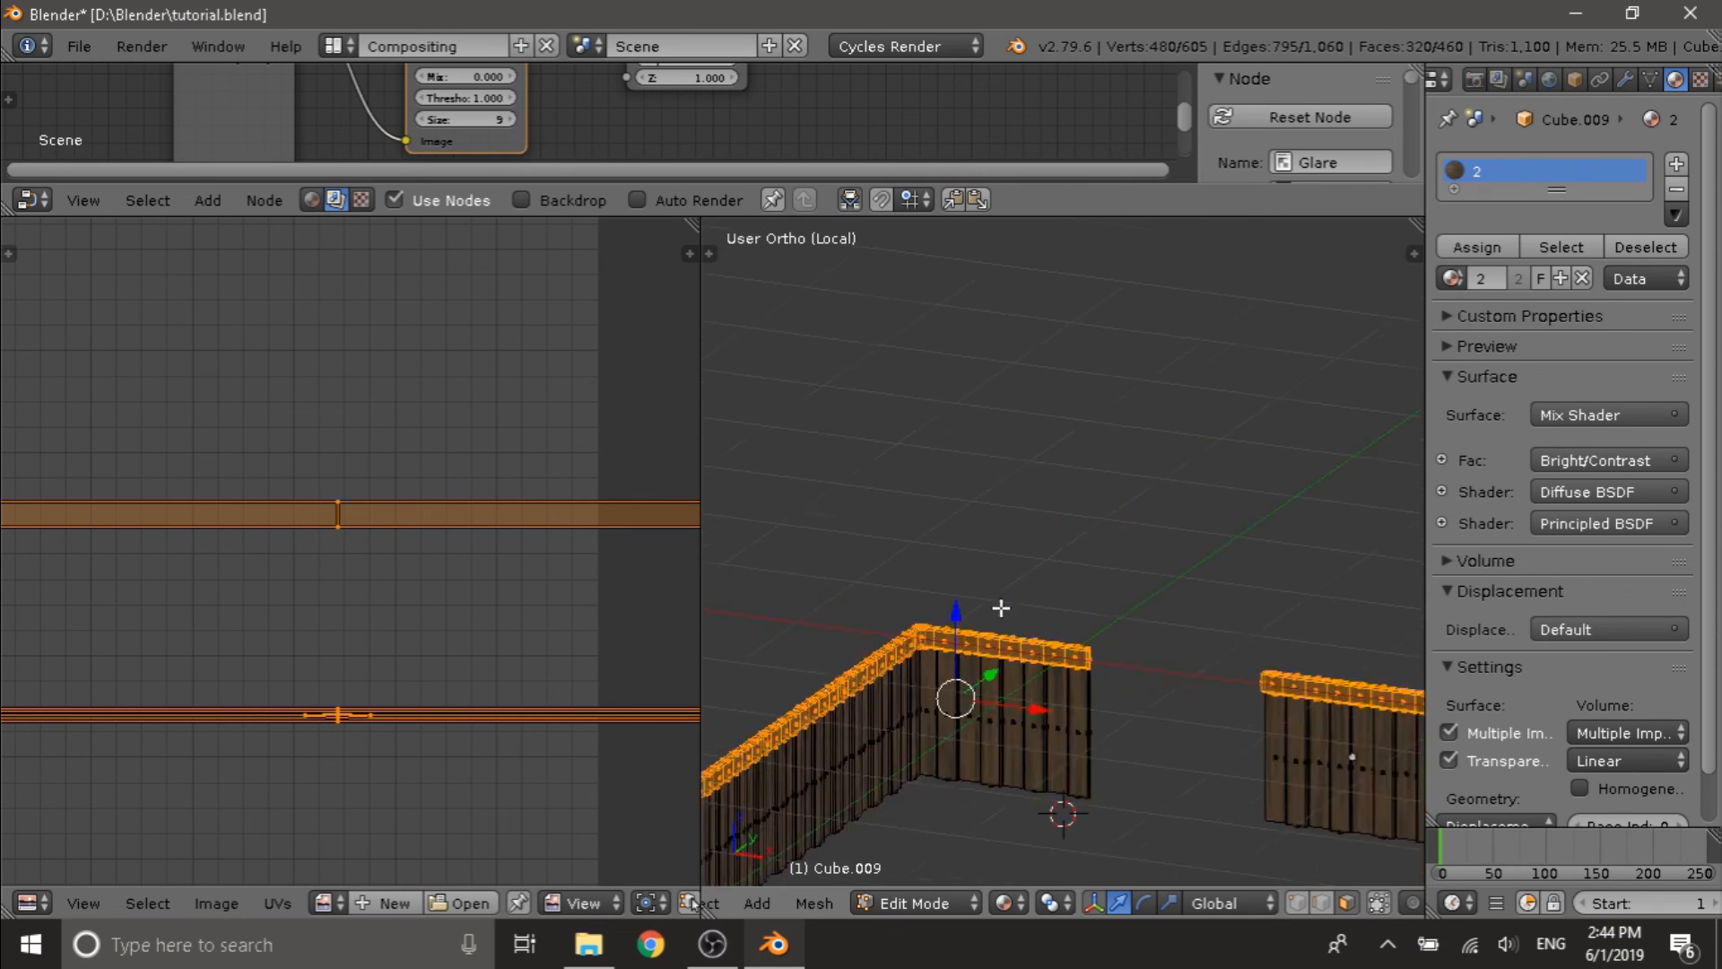
{"action": "scroll", "coordinate": [1003, 691], "scroll_direction": "up", "scroll_amount": 5}
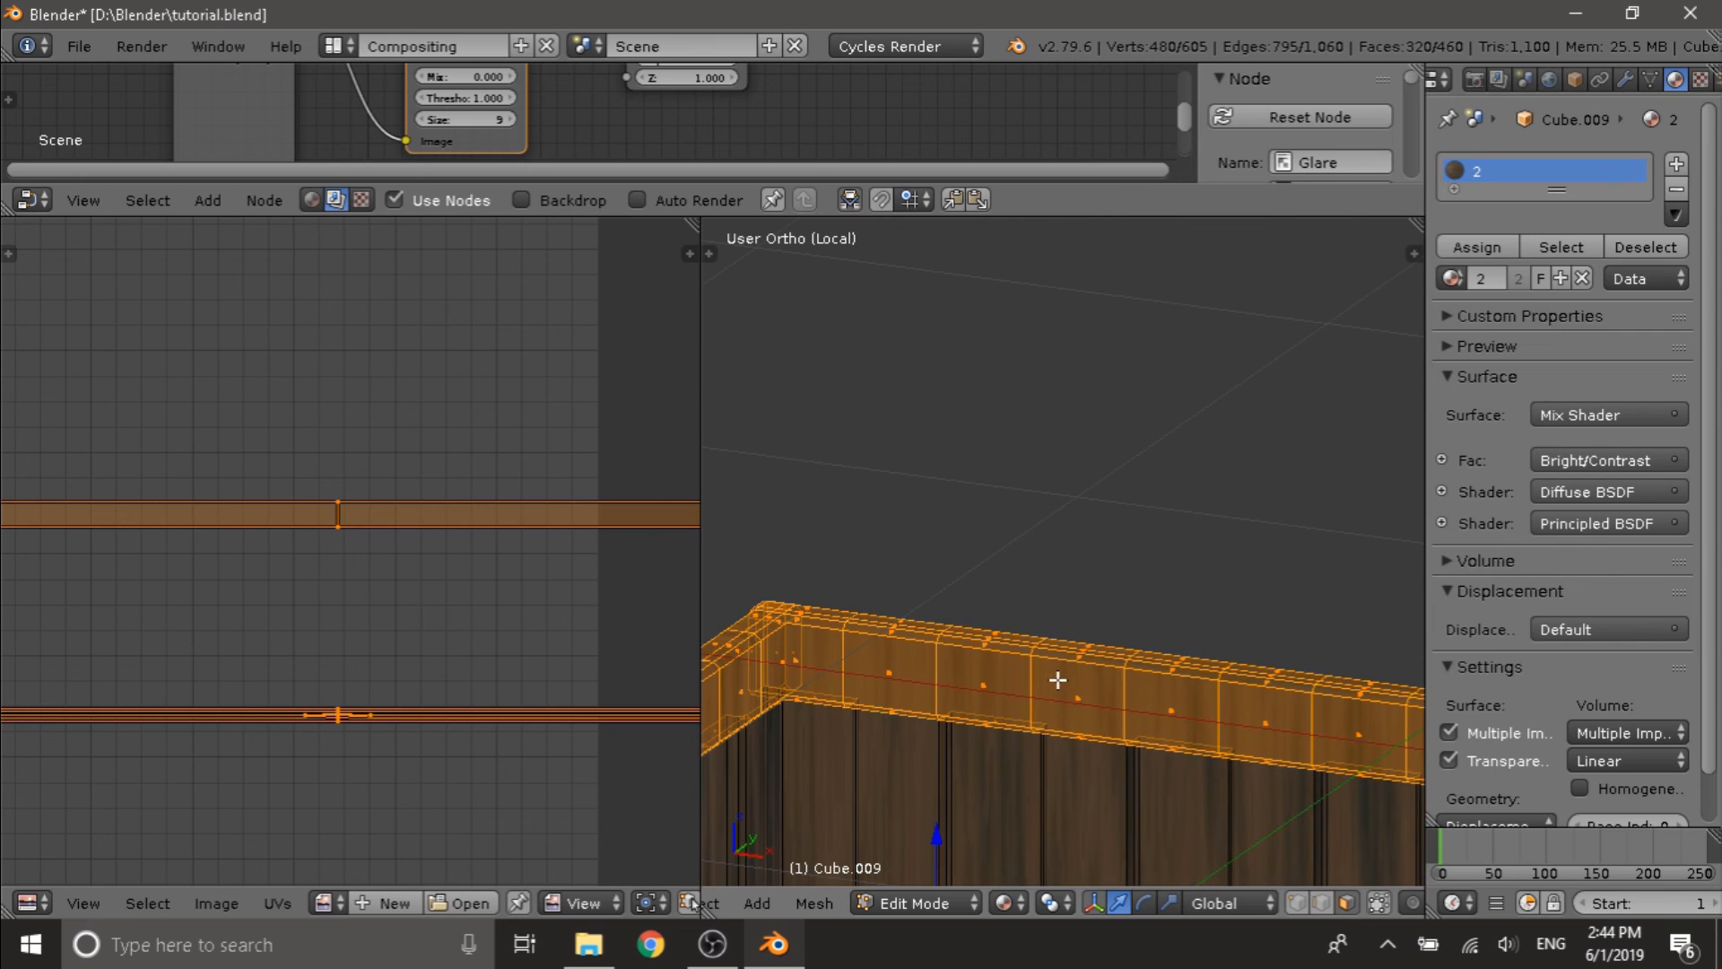
{"action": "scroll", "coordinate": [1077, 700], "scroll_direction": "down", "scroll_amount": 6}
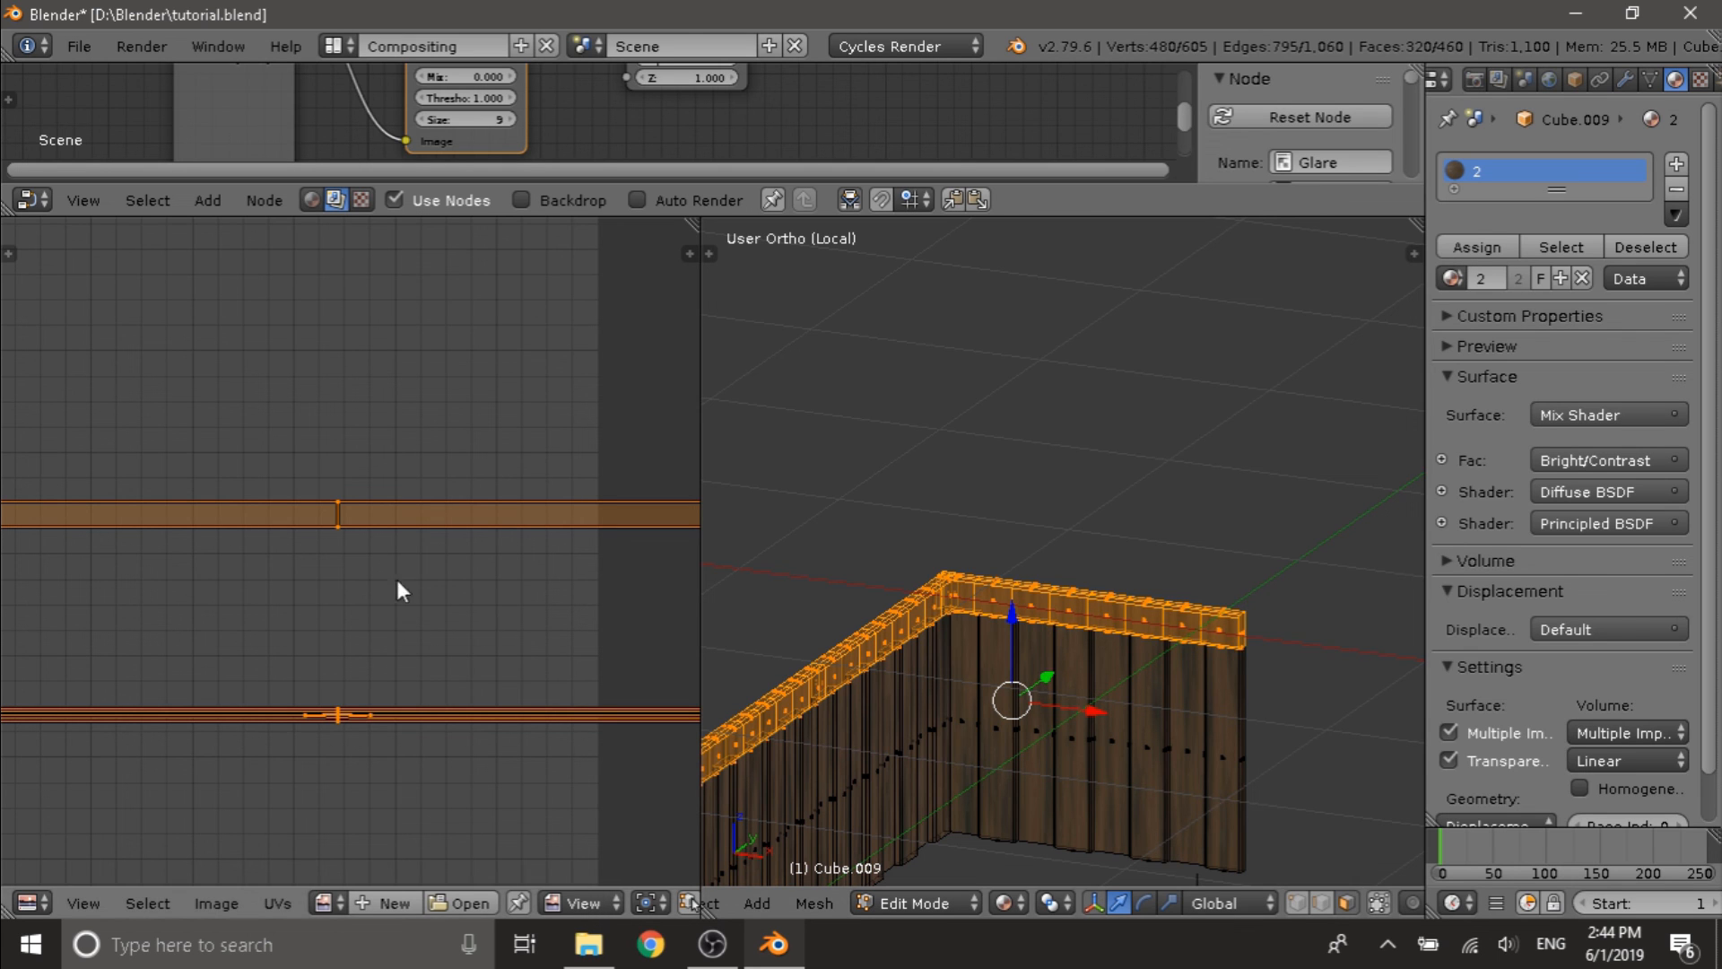
{"action": "scroll", "coordinate": [499, 576], "scroll_direction": "down", "scroll_amount": 2}
{"action": "scroll", "coordinate": [500, 576], "scroll_direction": "down", "scroll_amount": 1}
{"action": "key", "text": "r"}
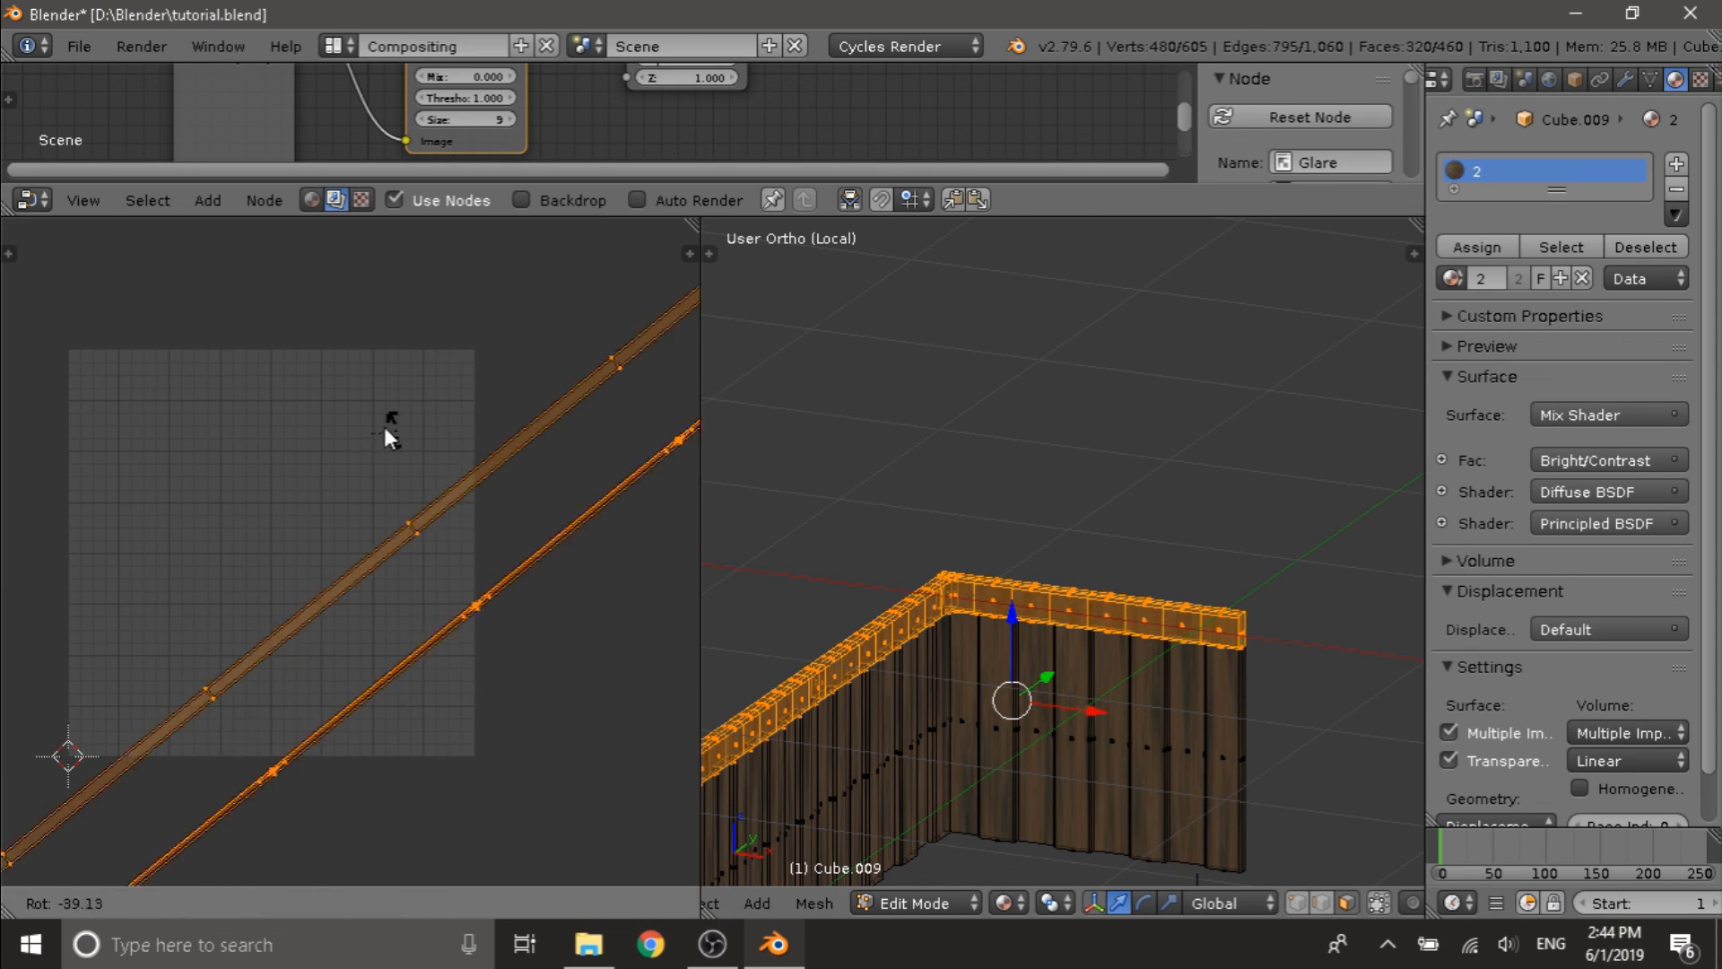
{"action": "left_click", "coordinate": [391, 401]}
- Shrink the top trim's UV layout along X to about two thirds of the UV tile's width
{"action": "scroll", "coordinate": [499, 485], "scroll_direction": "down", "scroll_amount": 5}
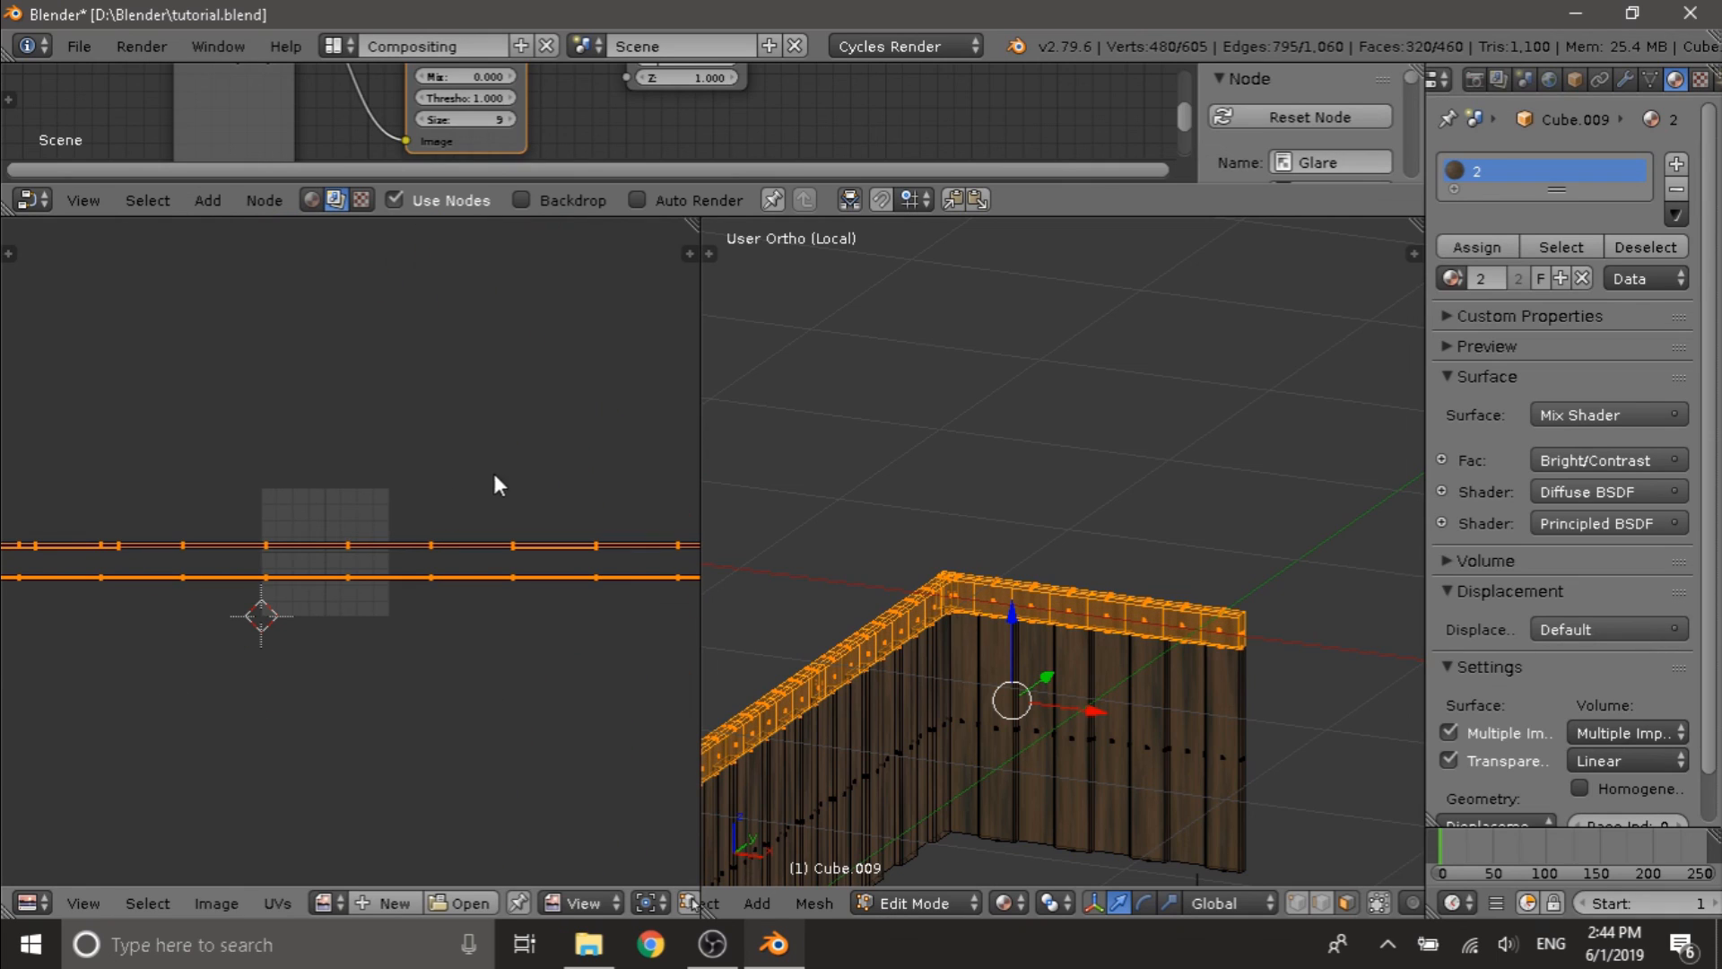
{"action": "key", "text": "s"}
{"action": "key", "text": "x"}
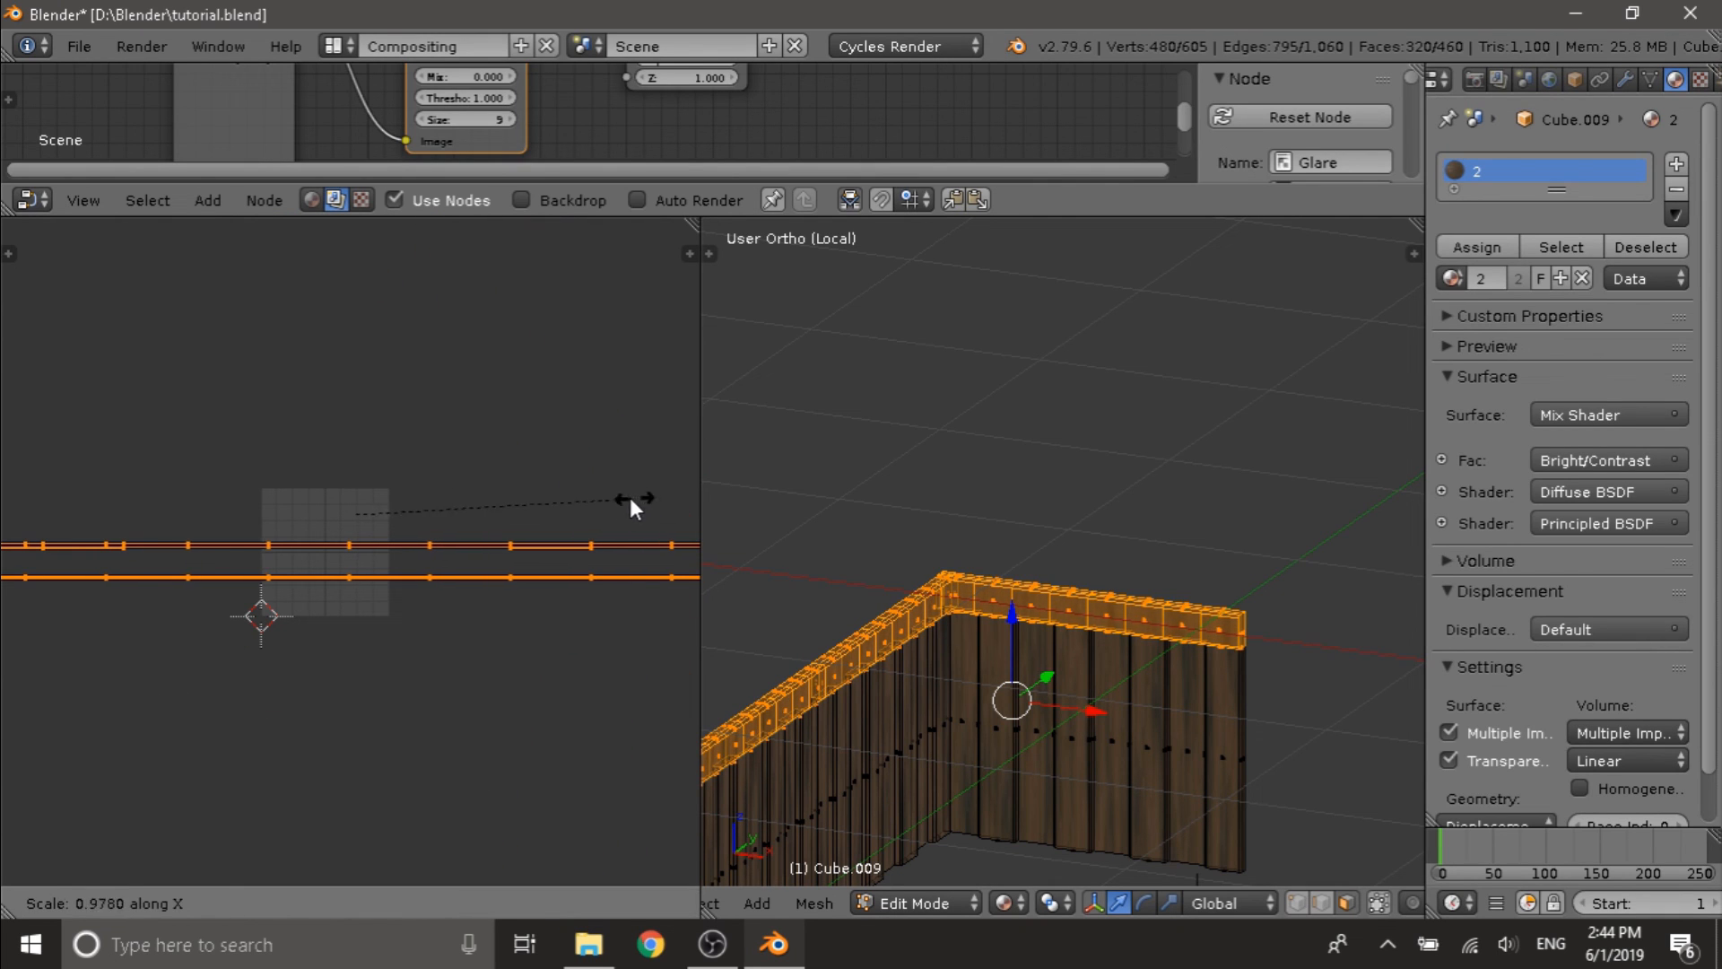
{"action": "left_click", "coordinate": [363, 503]}
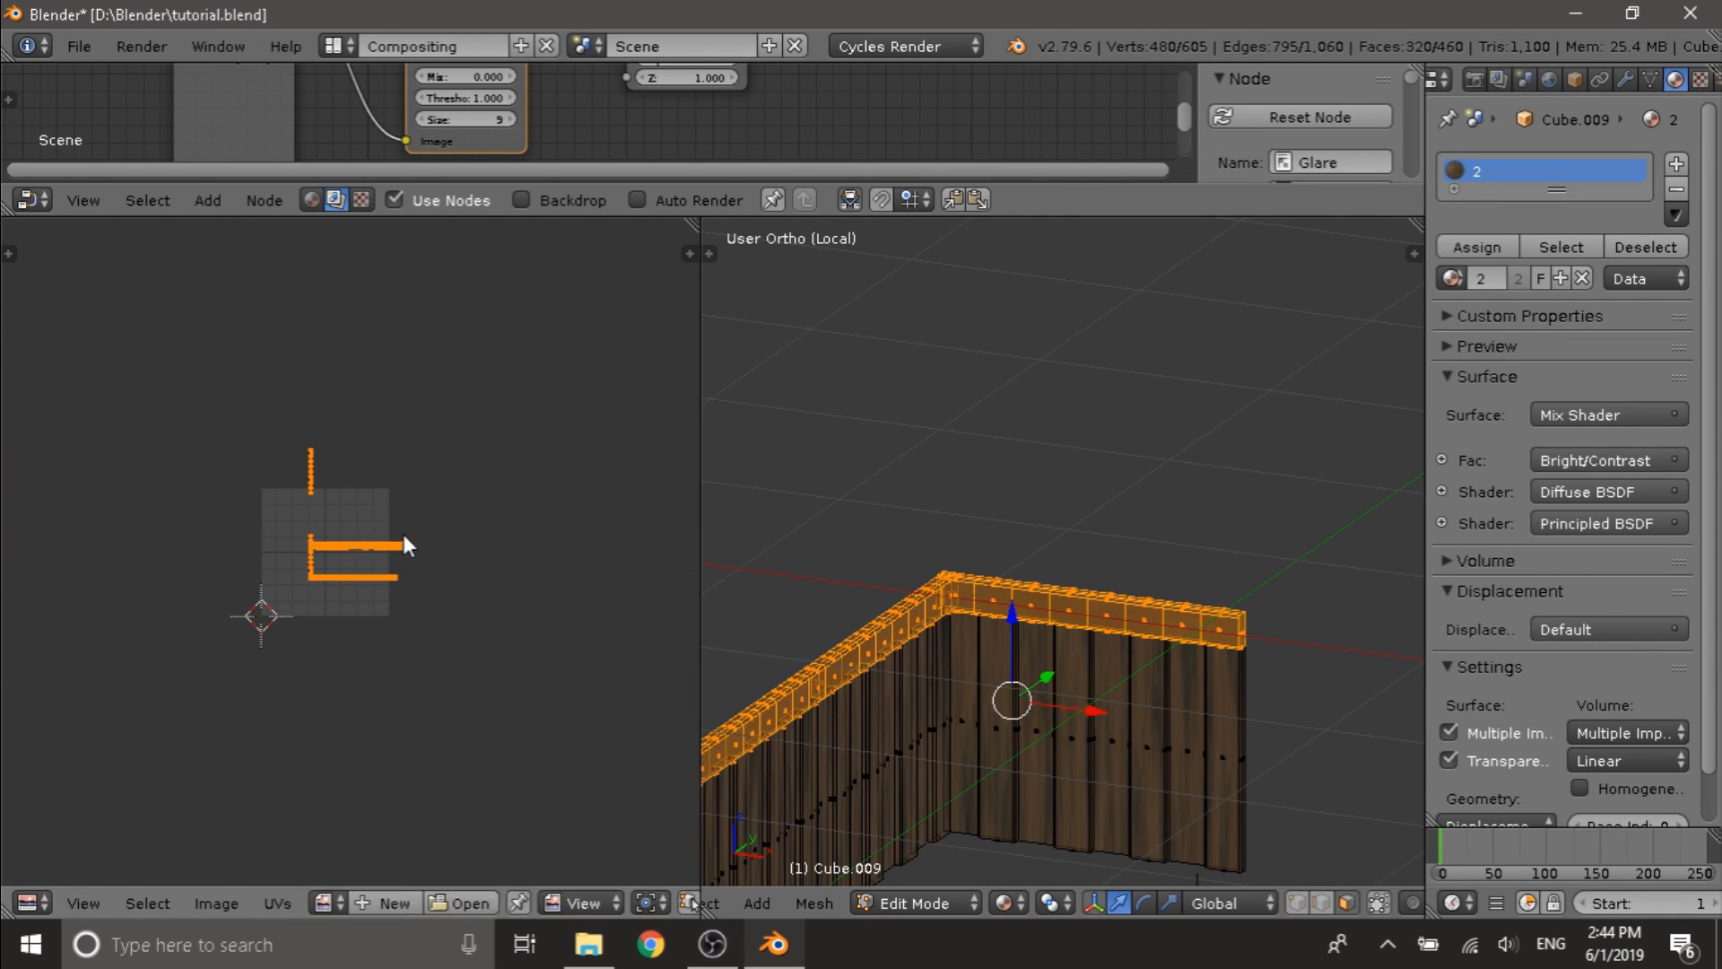
- Stretch the top trim's UV layout along Y so its grain runs lengthwise, and check it in Object Mode
{"action": "scroll", "coordinate": [402, 535], "scroll_direction": "up", "scroll_amount": 6}
{"action": "key", "text": "s"}
{"action": "key", "text": "y"}
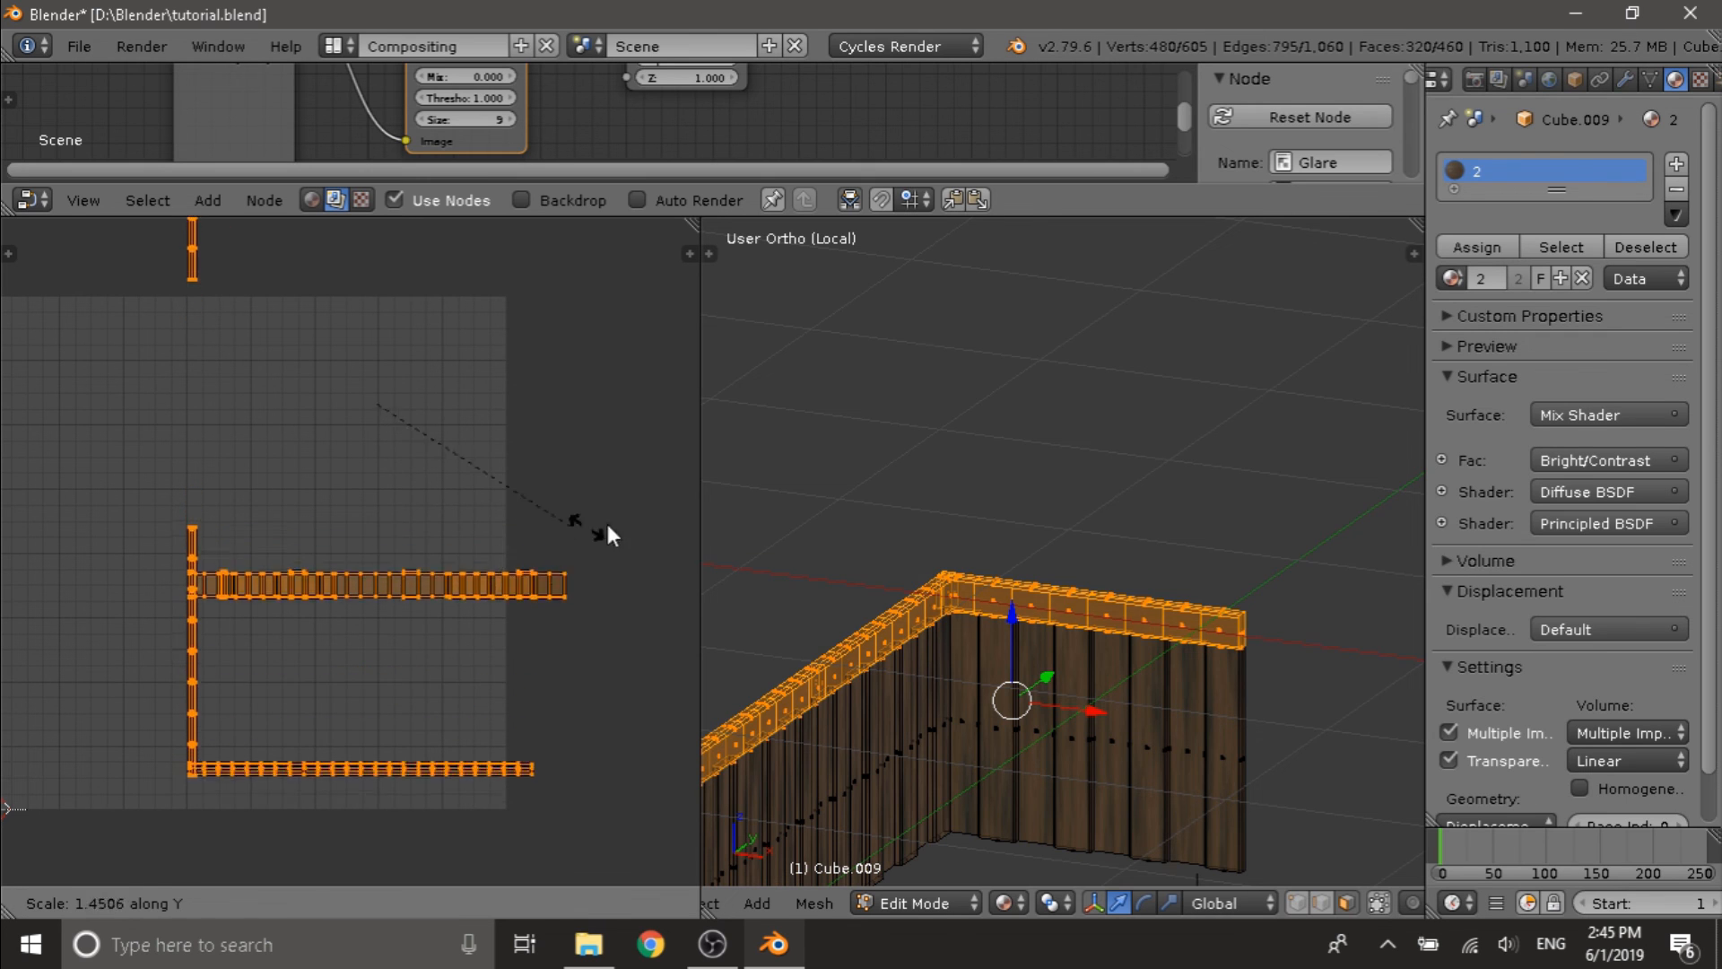
{"action": "left_click", "coordinate": [550, 519]}
{"action": "key", "text": "Tab"}
{"action": "scroll", "coordinate": [1047, 638], "scroll_direction": "up", "scroll_amount": 5}
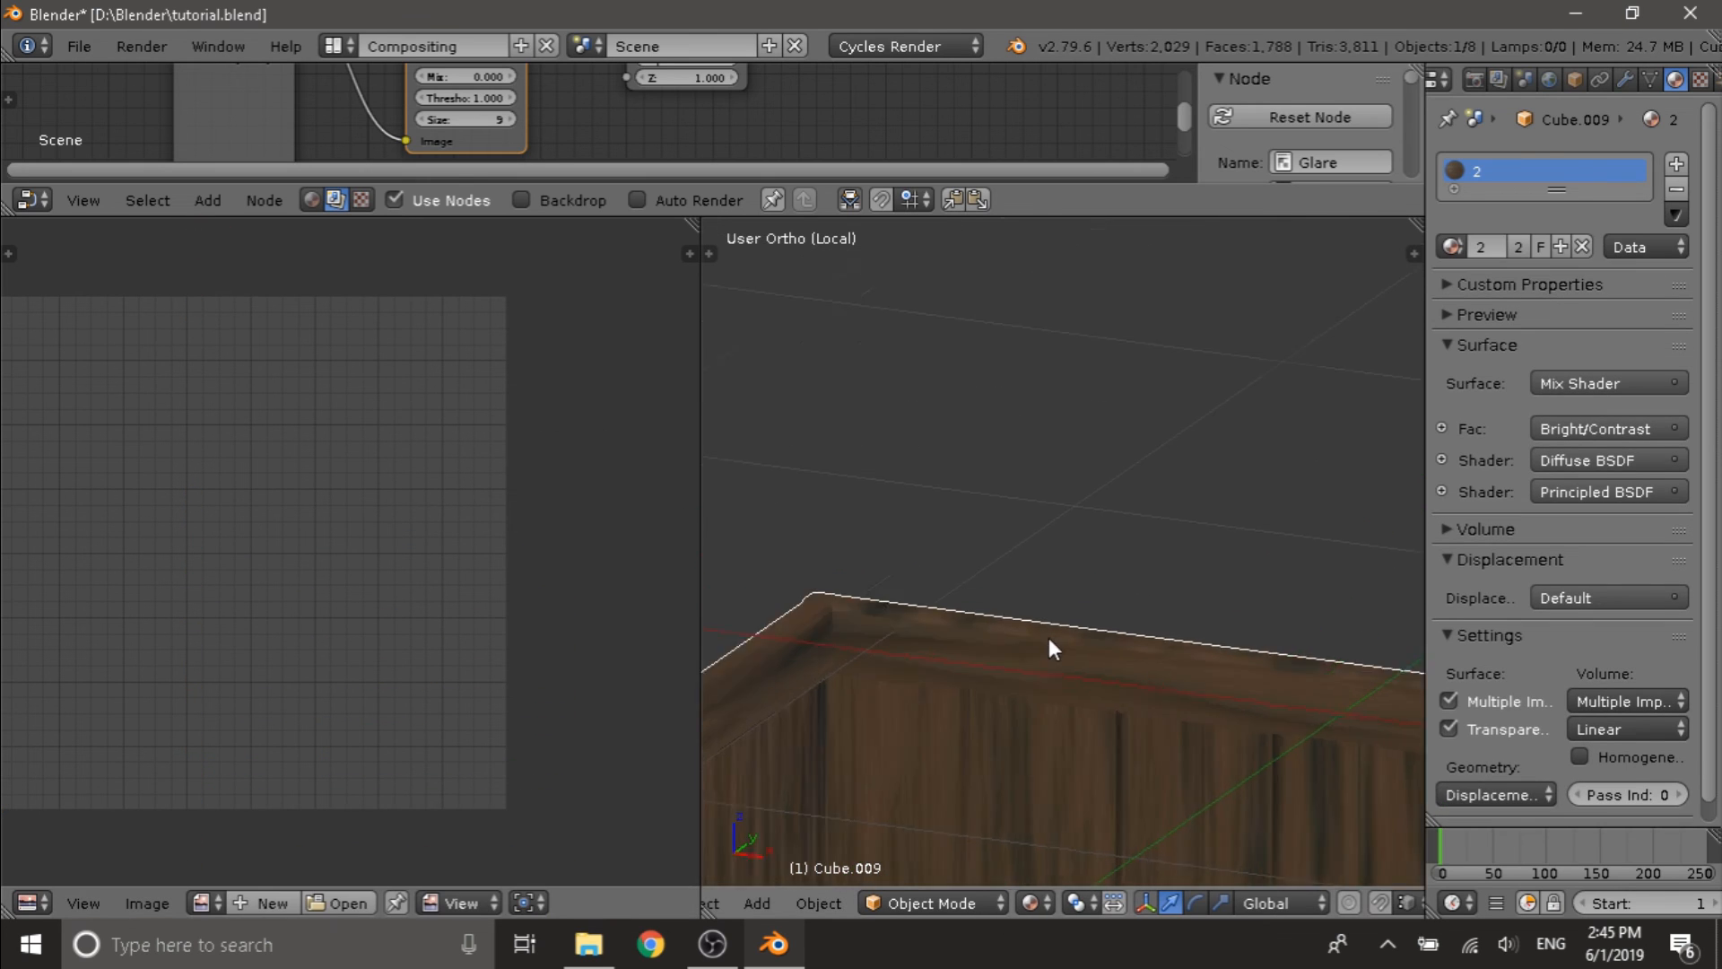
{"action": "scroll", "coordinate": [1048, 645], "scroll_direction": "down", "scroll_amount": 2}
- Scale the top trim's UV layout uniformly in Edit Mode for a finer grain, and inspect the wainscot in Object Mode
{"action": "key", "text": "Tab"}
{"action": "scroll", "coordinate": [467, 623], "scroll_direction": "down", "scroll_amount": 2}
{"action": "key", "text": "s"}
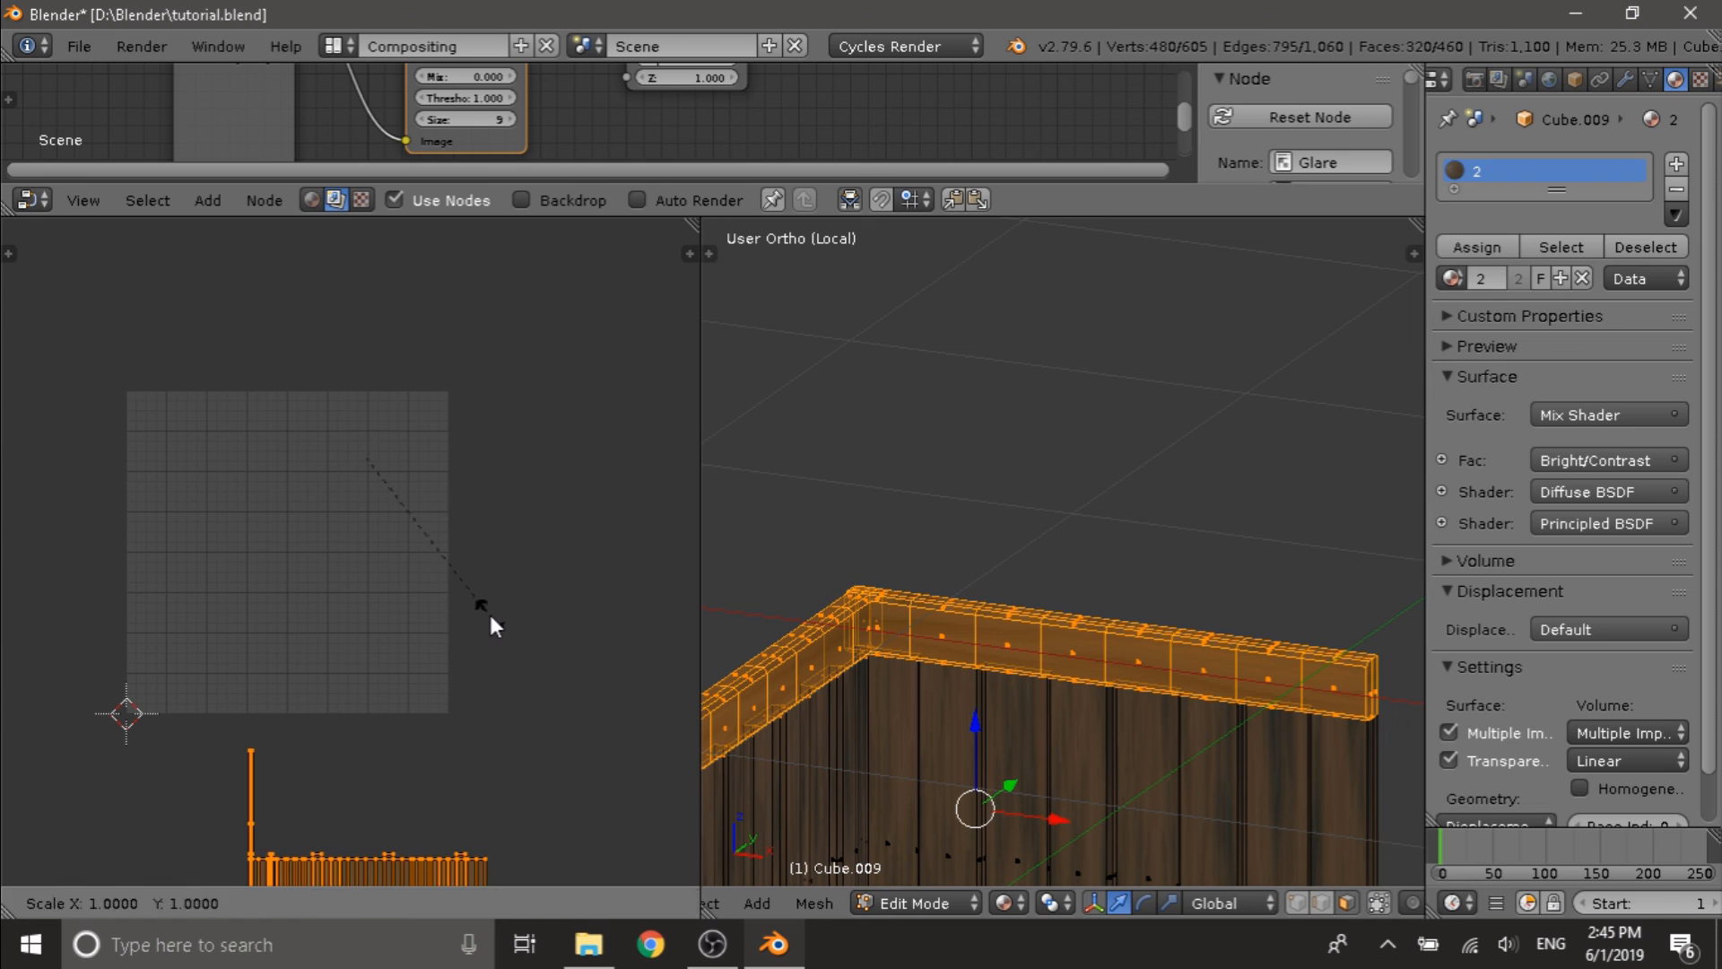
{"action": "left_click", "coordinate": [253, 606]}
{"action": "key", "text": "Tab"}
{"action": "scroll", "coordinate": [869, 643], "scroll_direction": "down", "scroll_amount": 2}
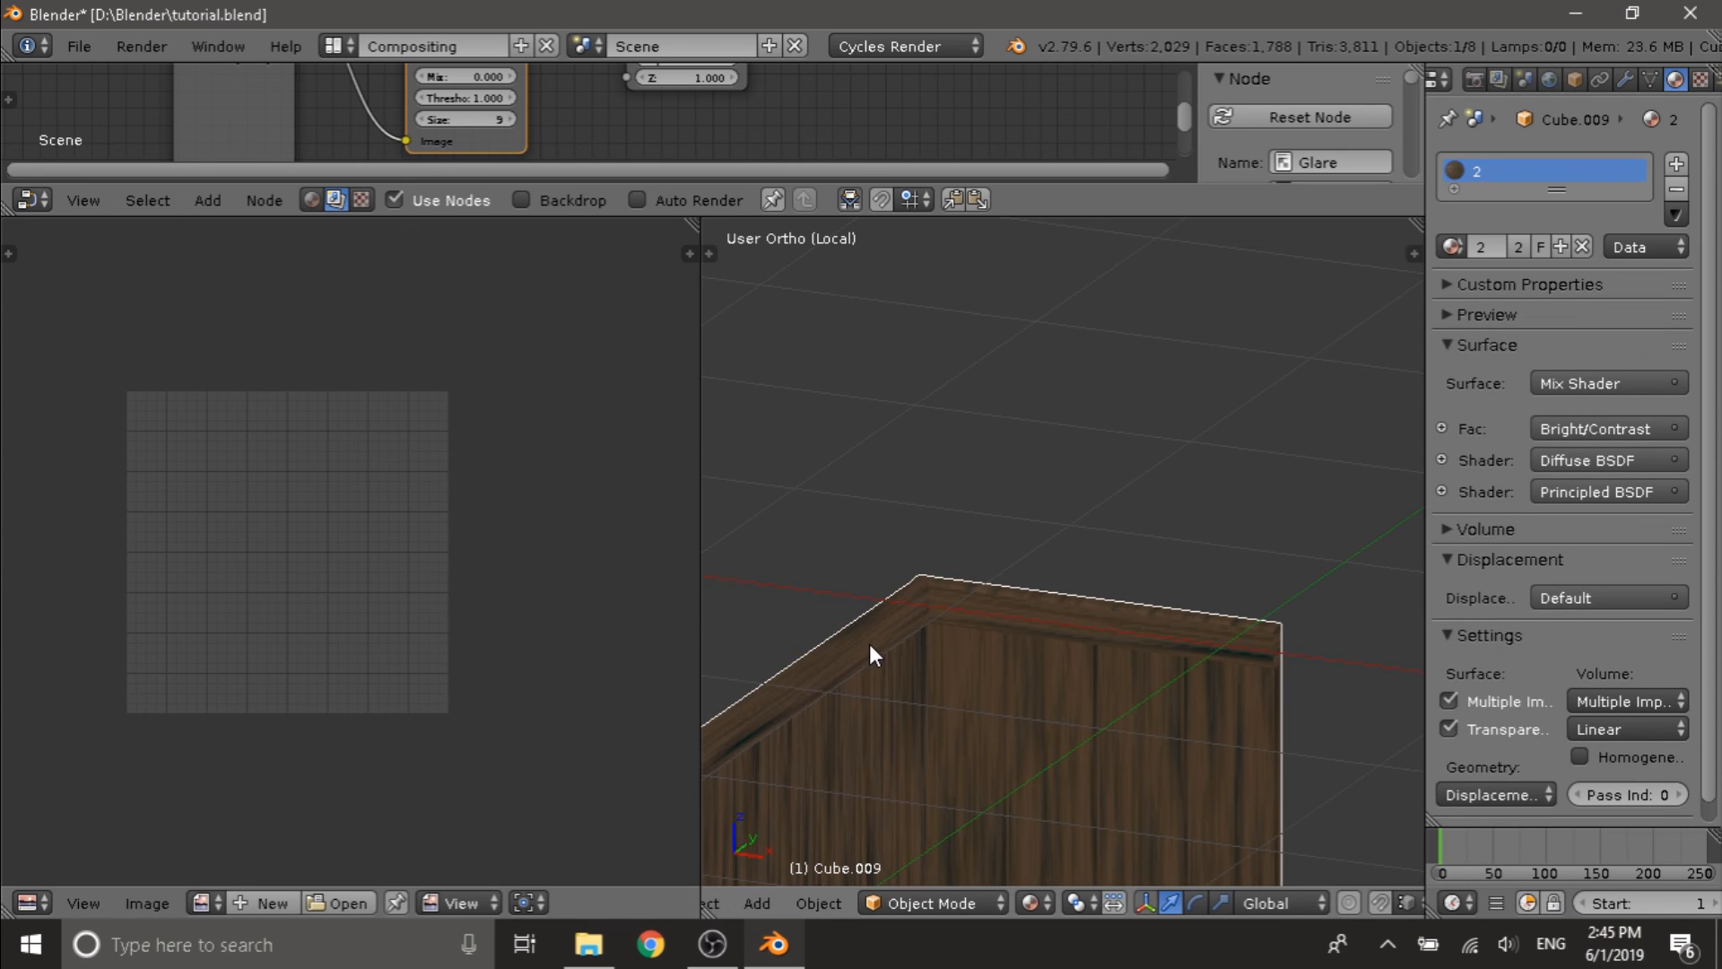
{"action": "scroll", "coordinate": [935, 645], "scroll_direction": "down", "scroll_amount": 2}
{"action": "middle_click_drag", "start_coordinate": [934, 645], "coordinate": [763, 520]}
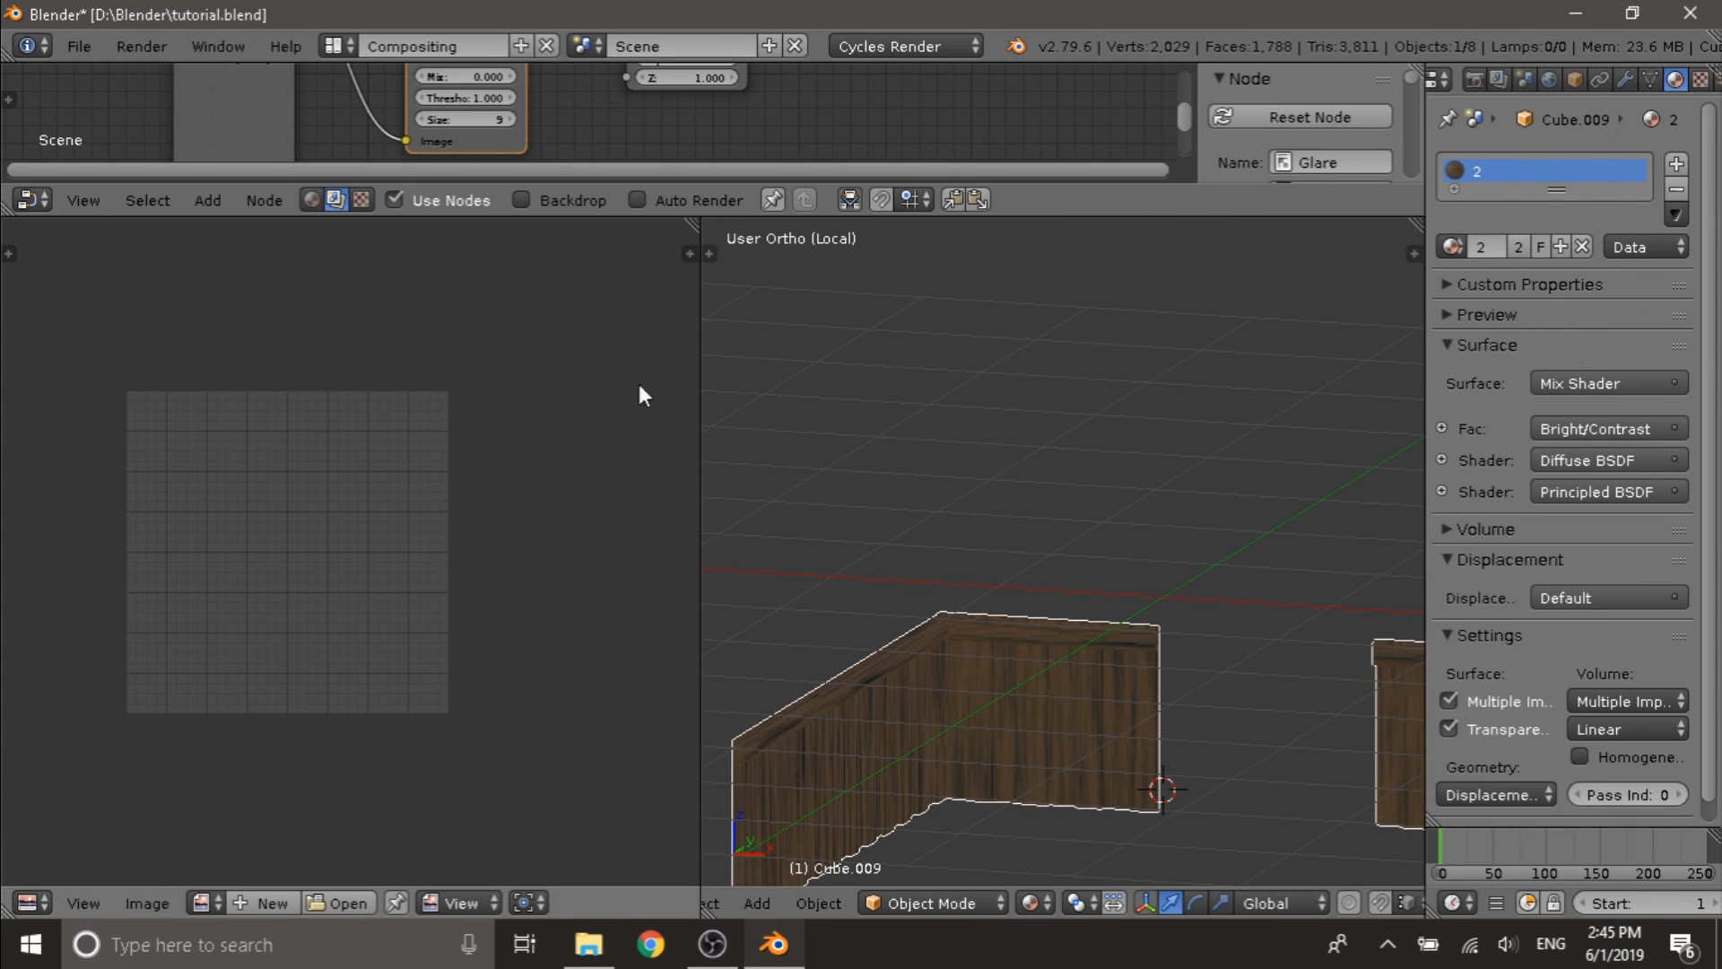
- Switch to the Default screen layout and preview the whole room through the camera with Rendered shading
{"action": "left_click", "coordinate": [335, 46]}
{"action": "left_click", "coordinate": [384, 159]}
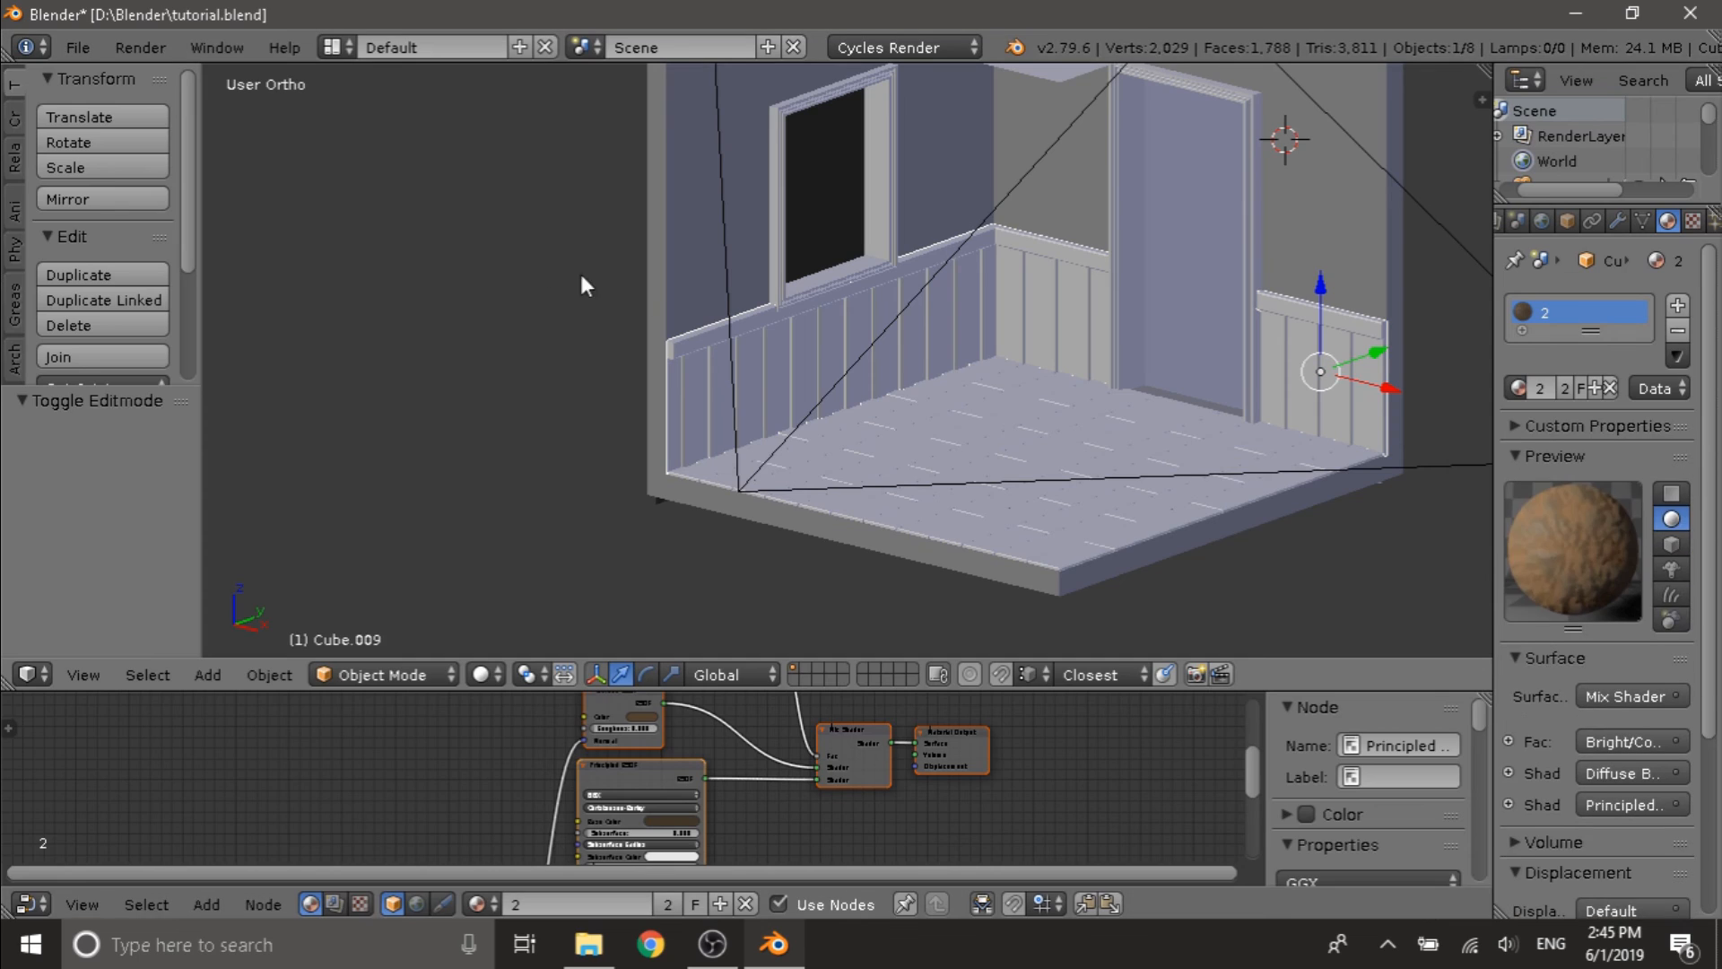
{"action": "middle_click_drag", "start_coordinate": [874, 314], "coordinate": [822, 309]}
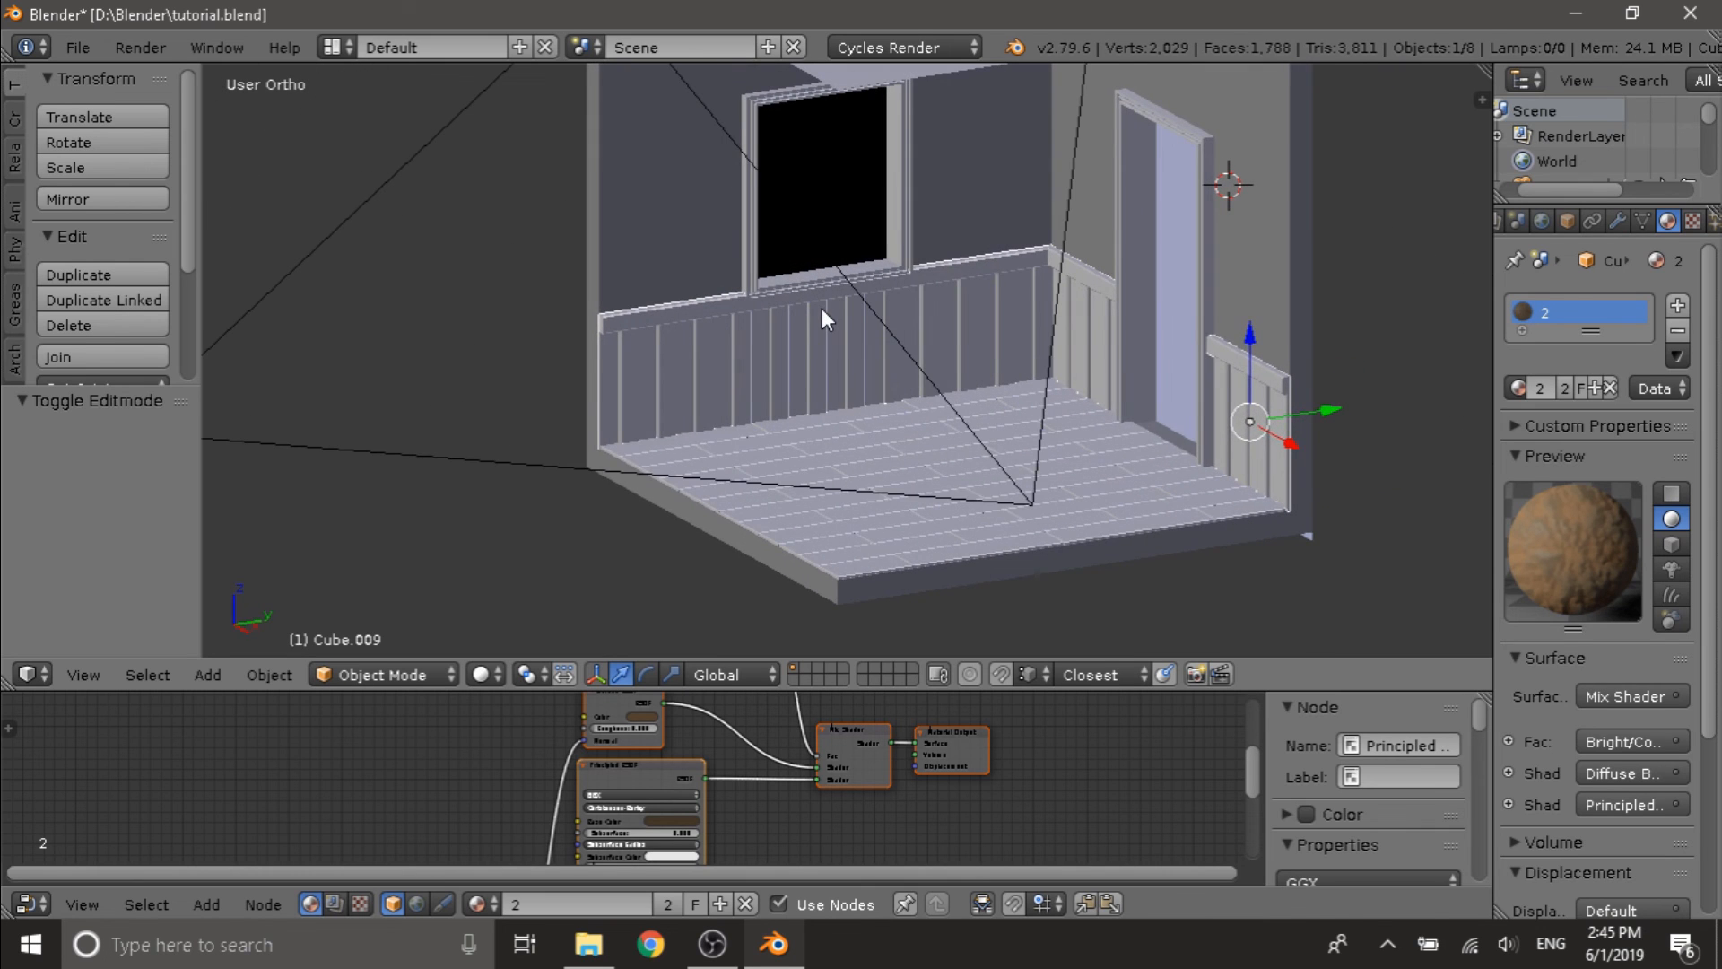
{"action": "key", "text": "KP_0"}
{"action": "scroll", "coordinate": [822, 305], "scroll_direction": "down", "scroll_amount": 3}
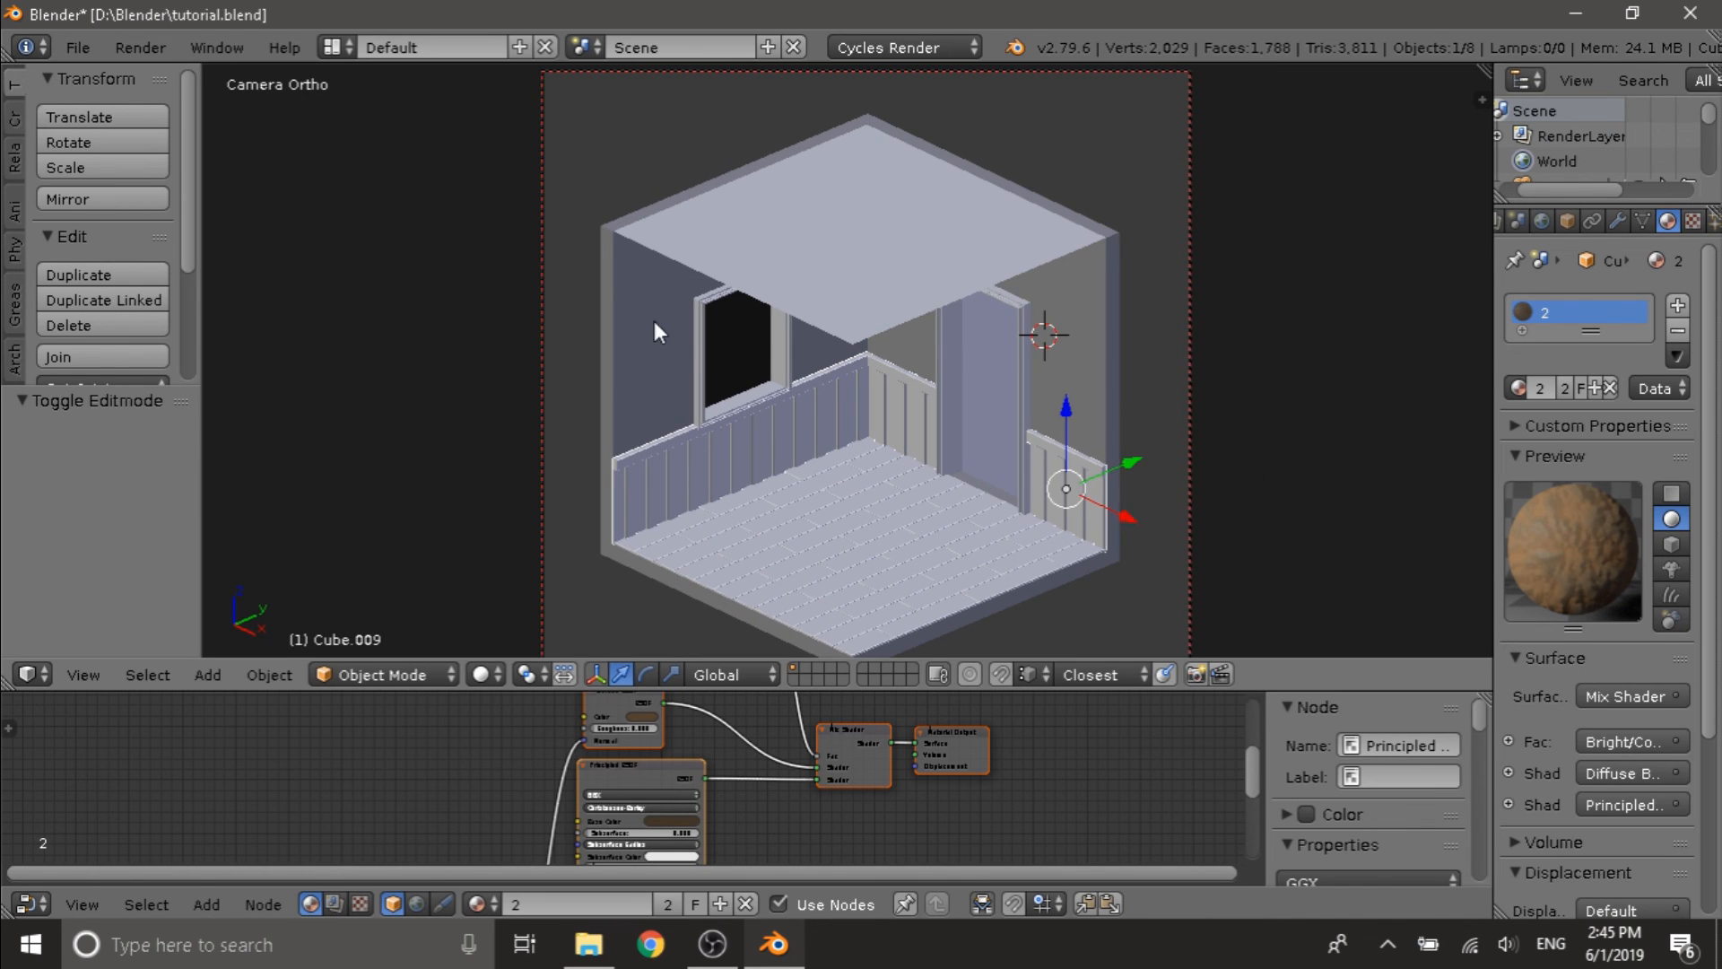
{"action": "left_click", "coordinate": [481, 674]}
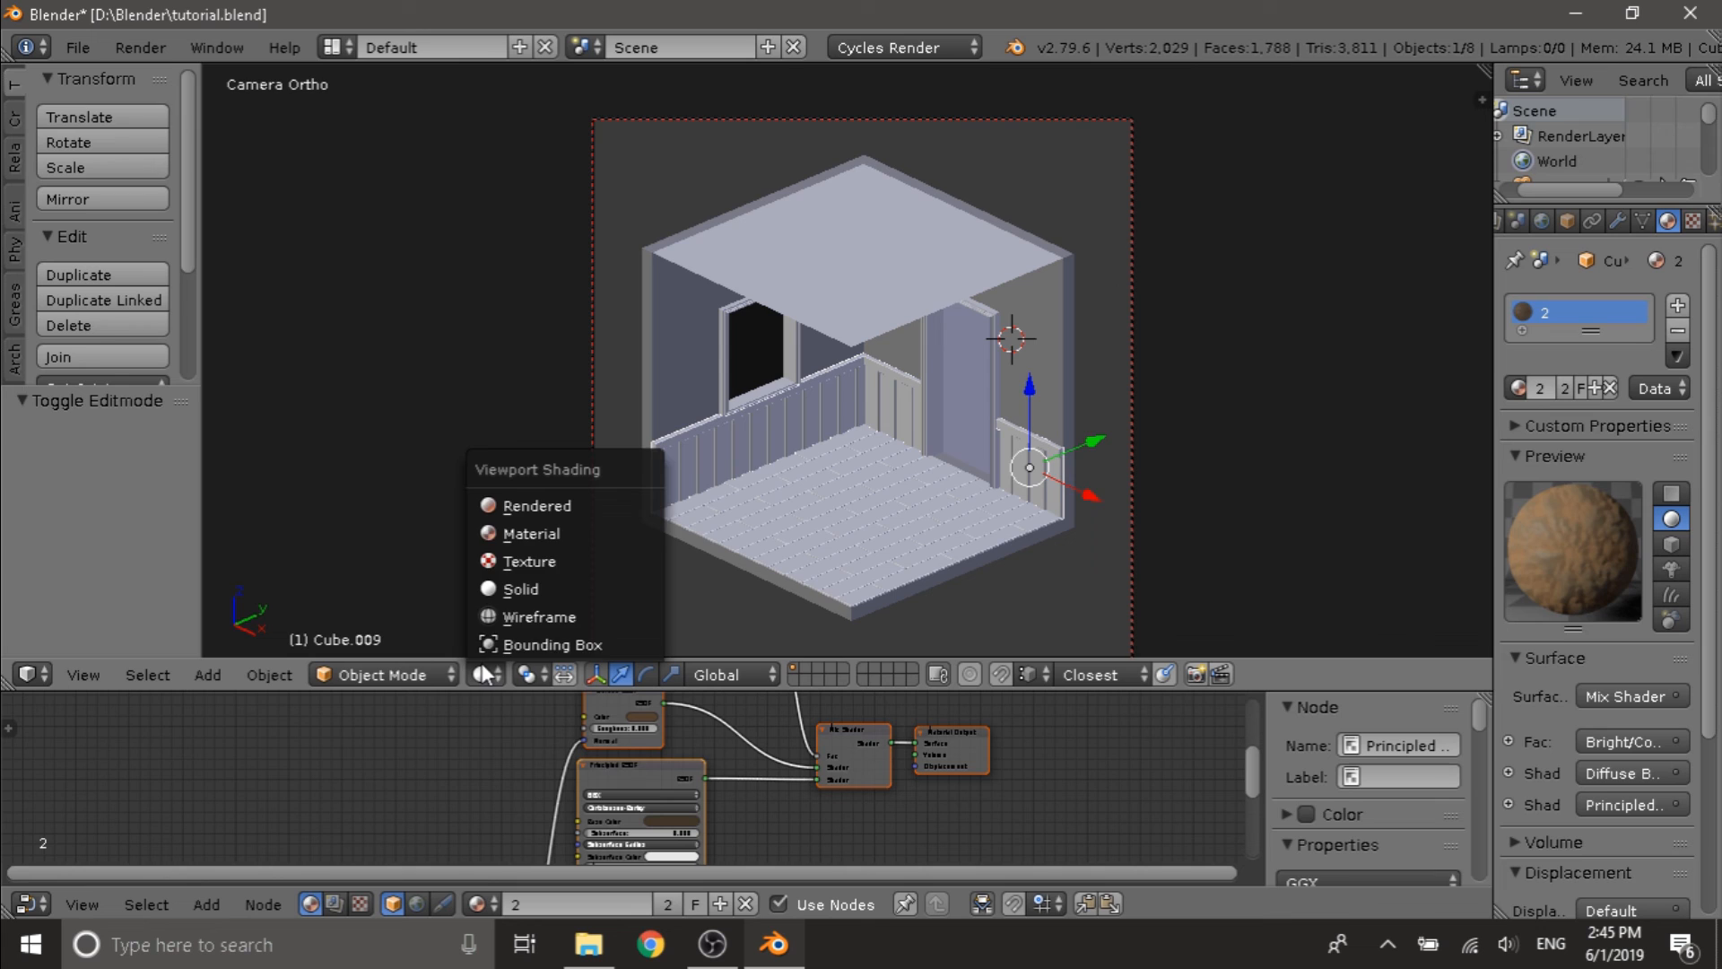
{"action": "left_click", "coordinate": [557, 509]}
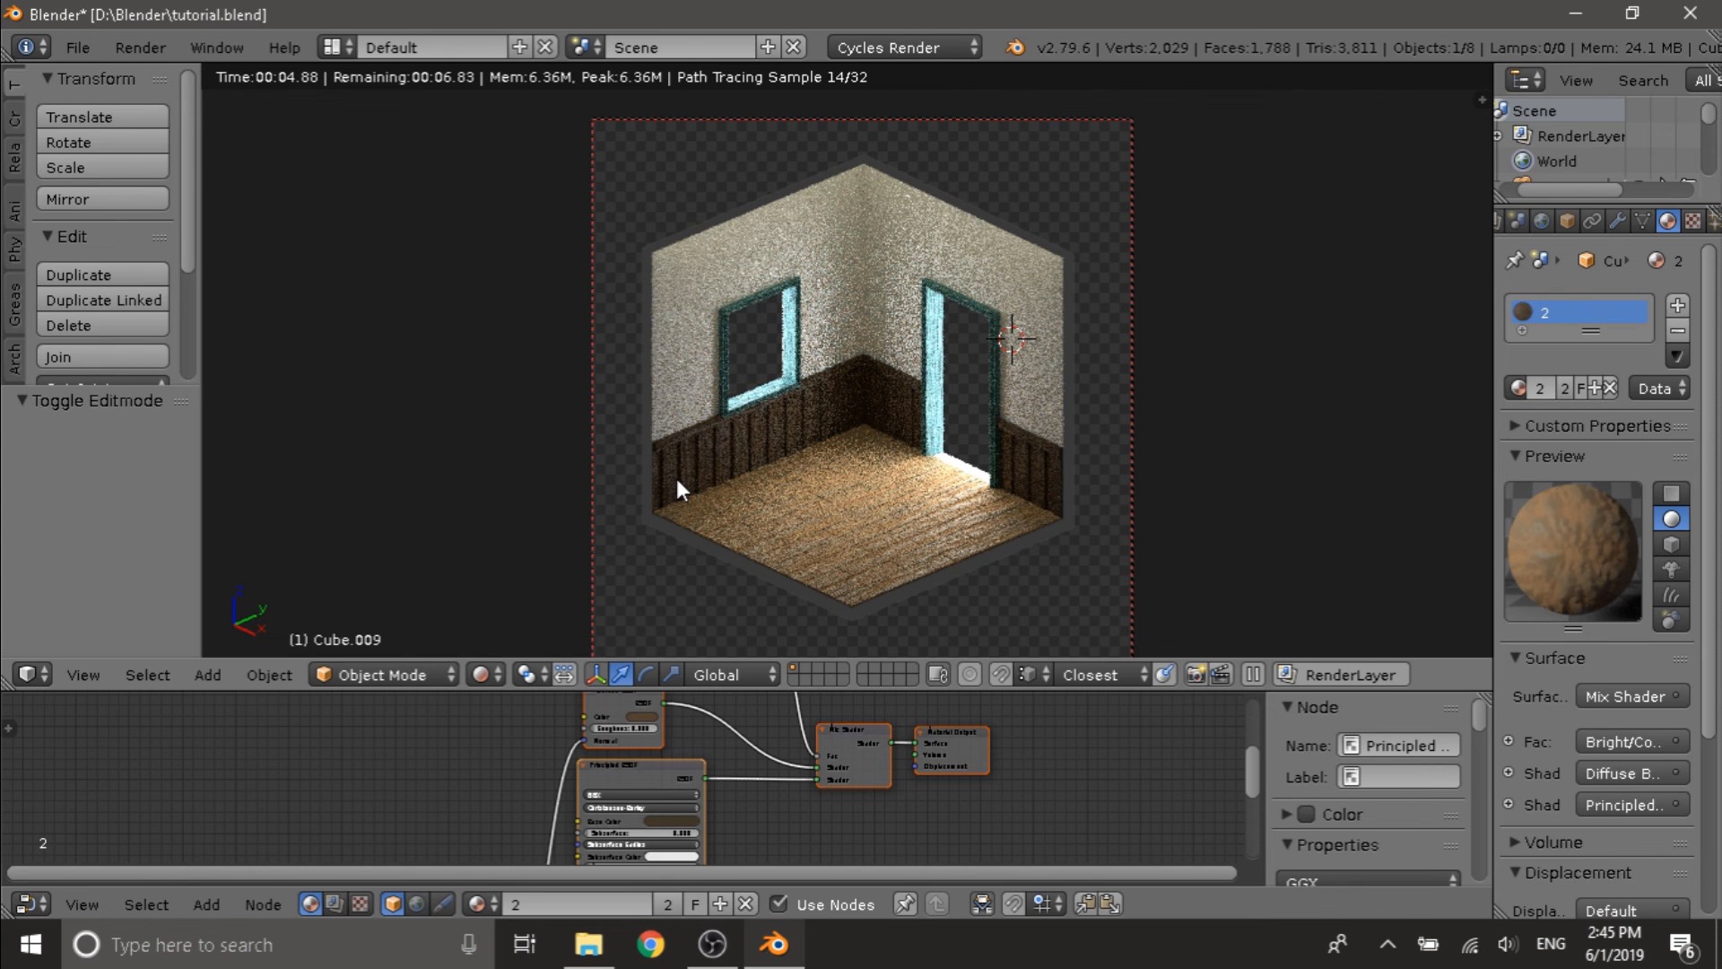